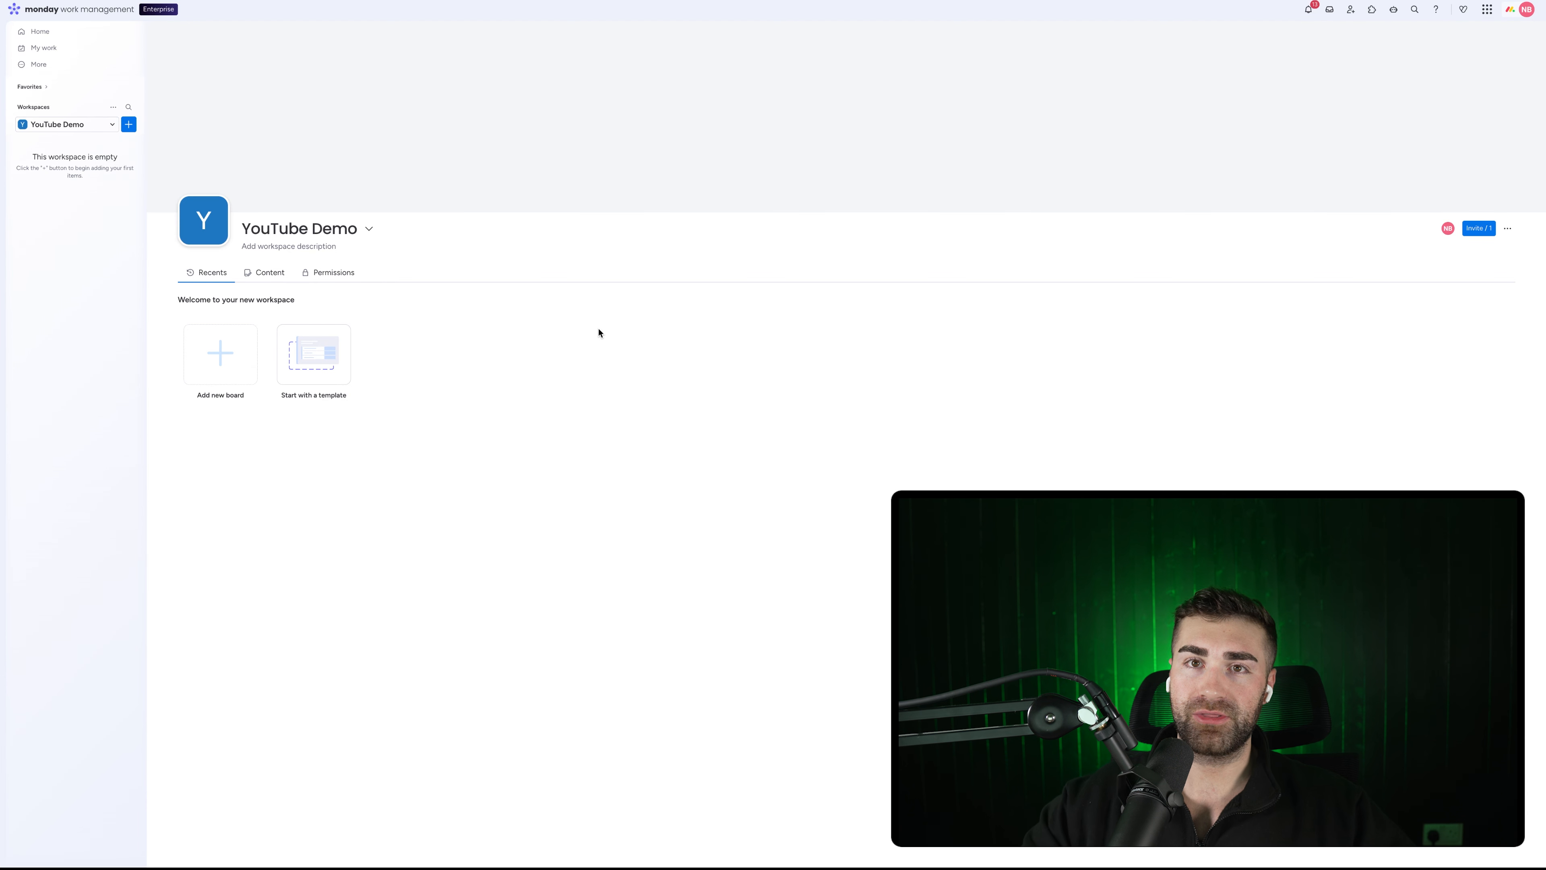
click(129, 124)
click(199, 213)
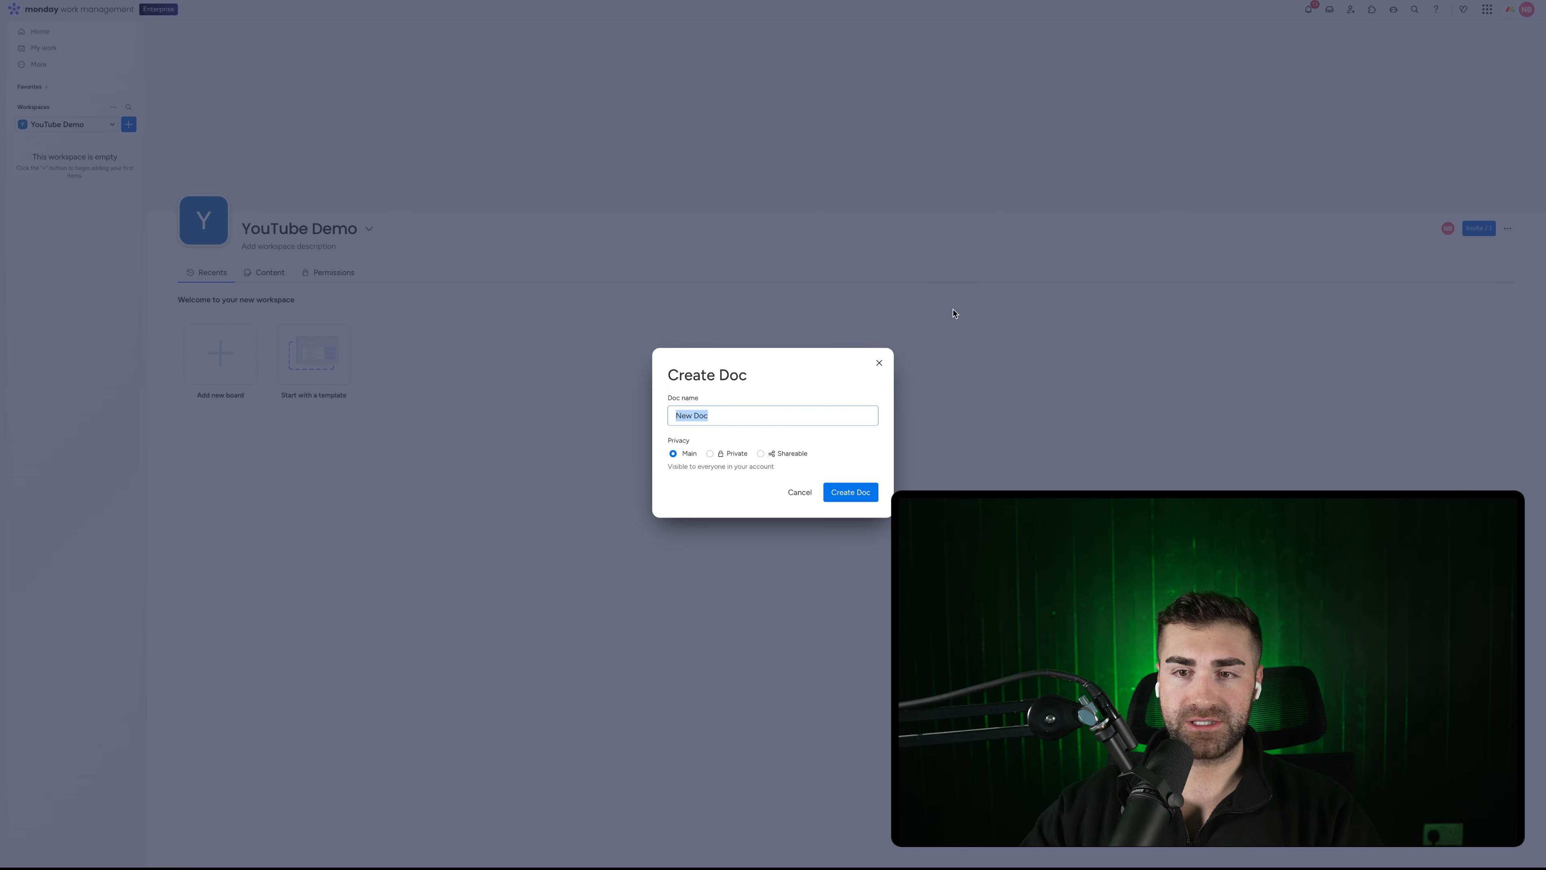
key(Escape)
Create a new board named Example Board in the YouTube Demo workspace.
click(135, 125)
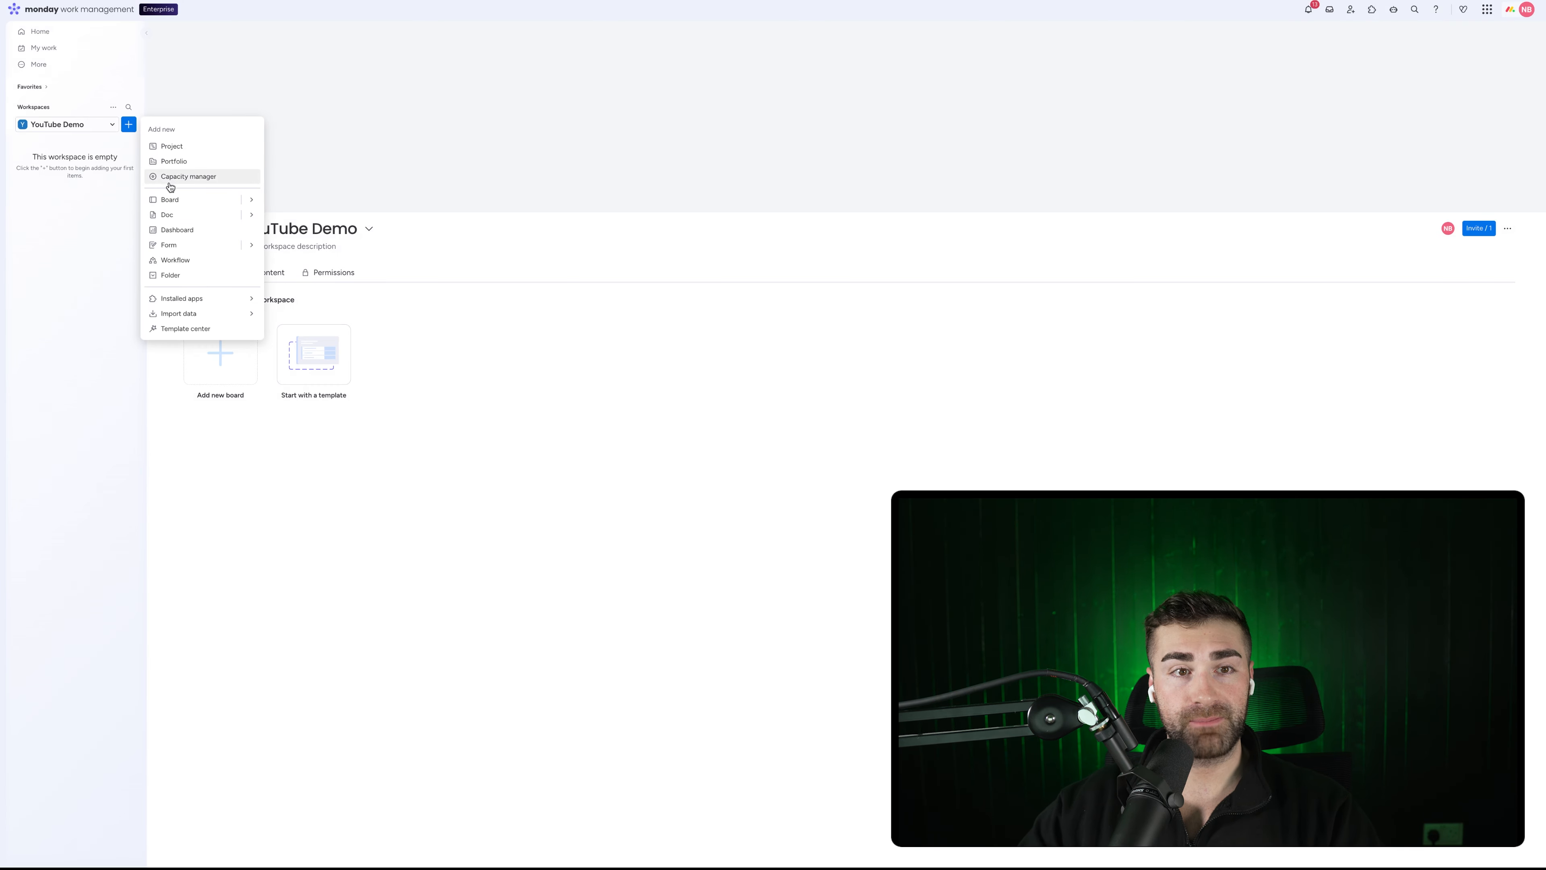
click(171, 199)
text(Example Board)
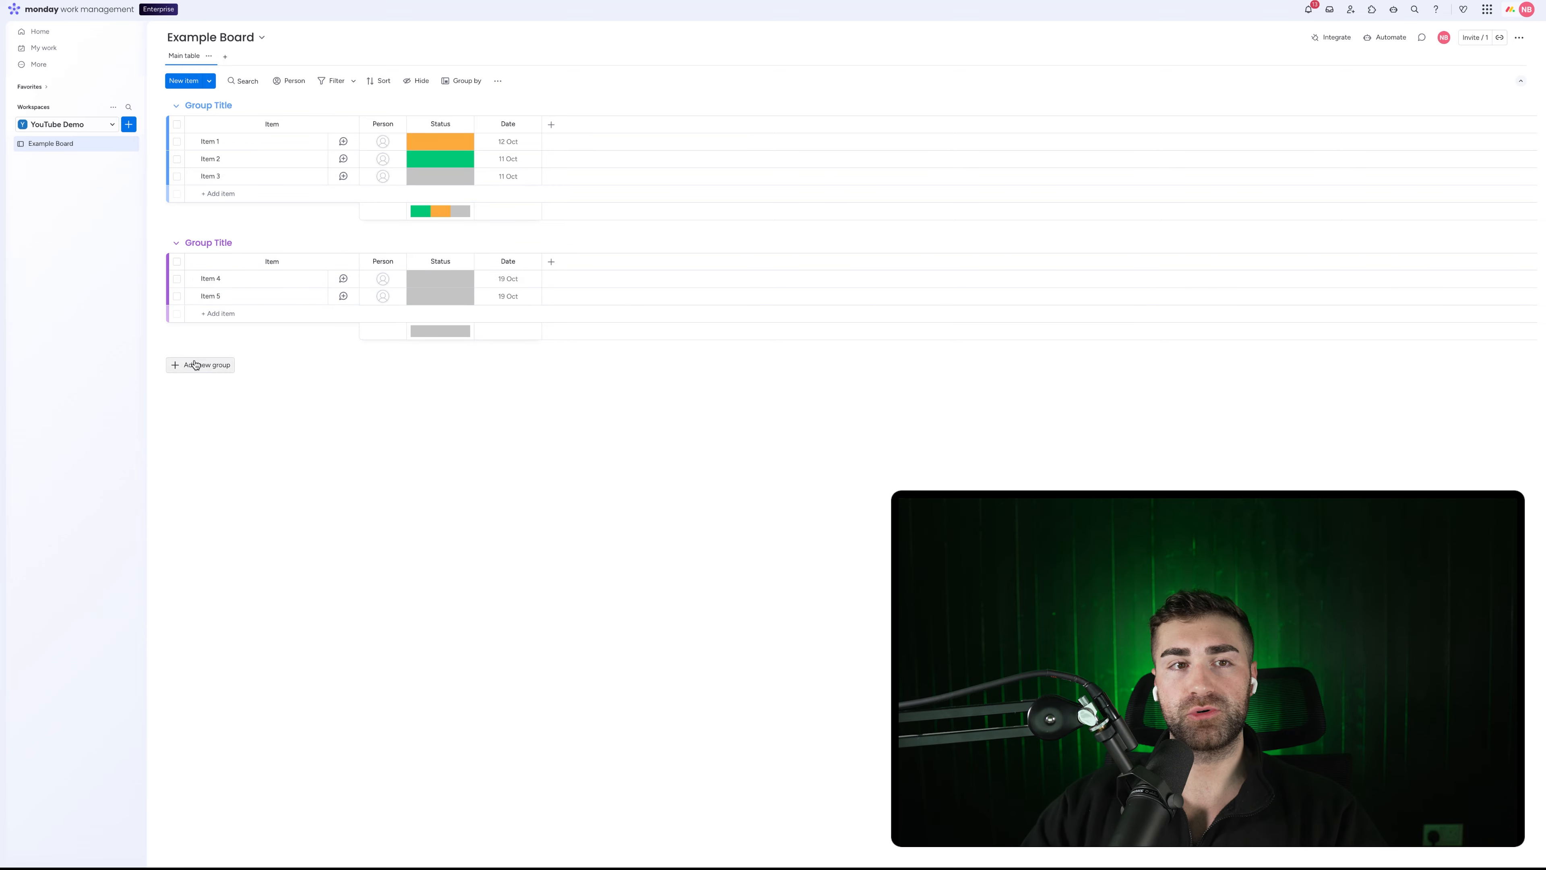
Create a dashboard named Example Dashboard and connect the YouTube Demo workspace's Example Board to it.
click(130, 122)
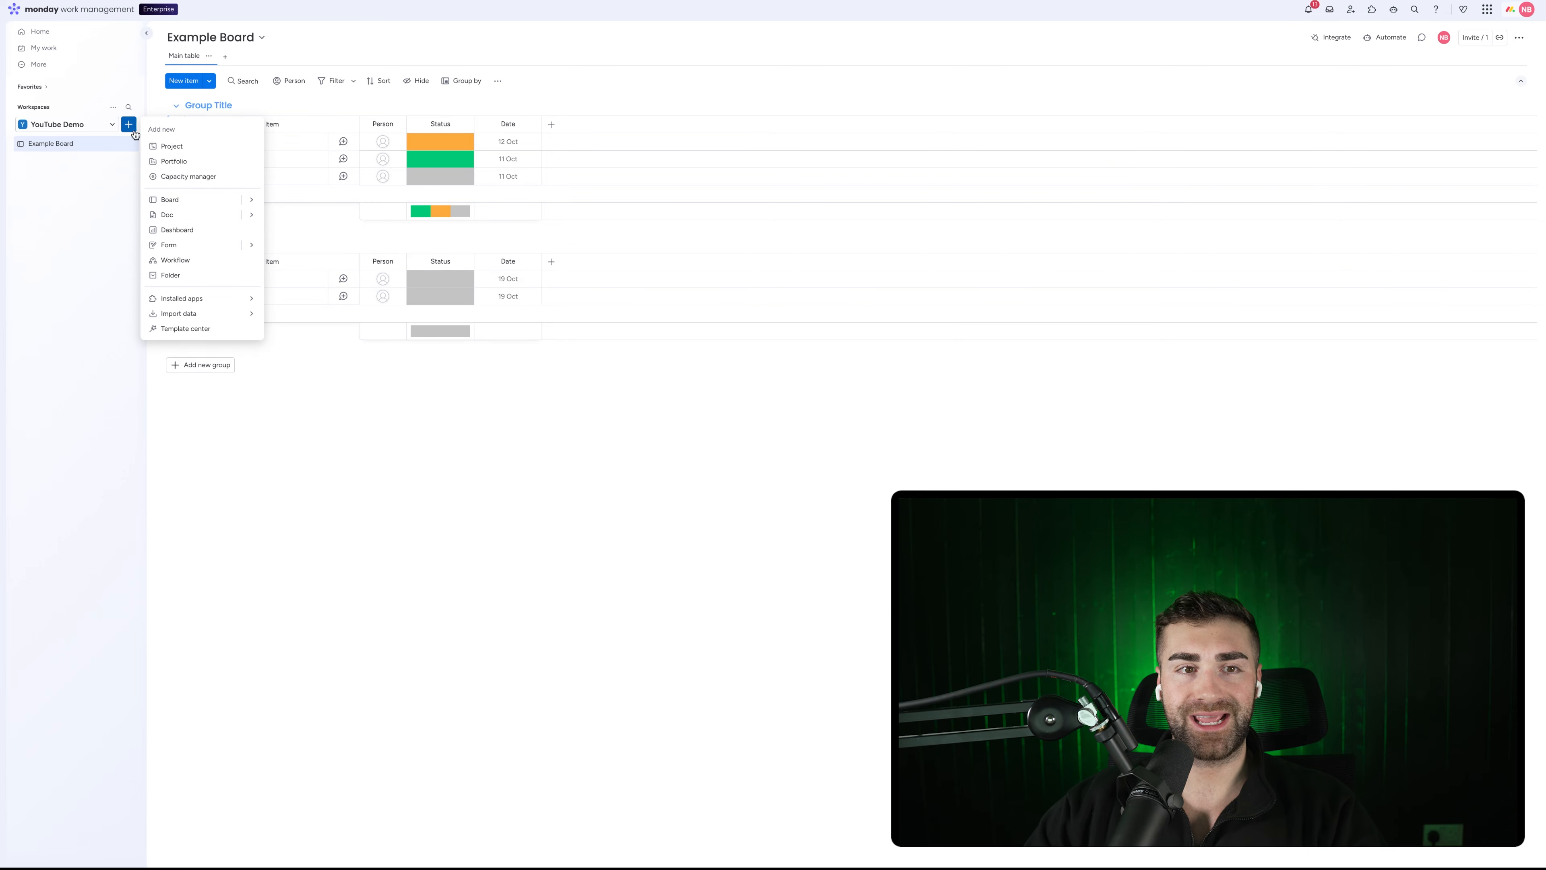
click(175, 231)
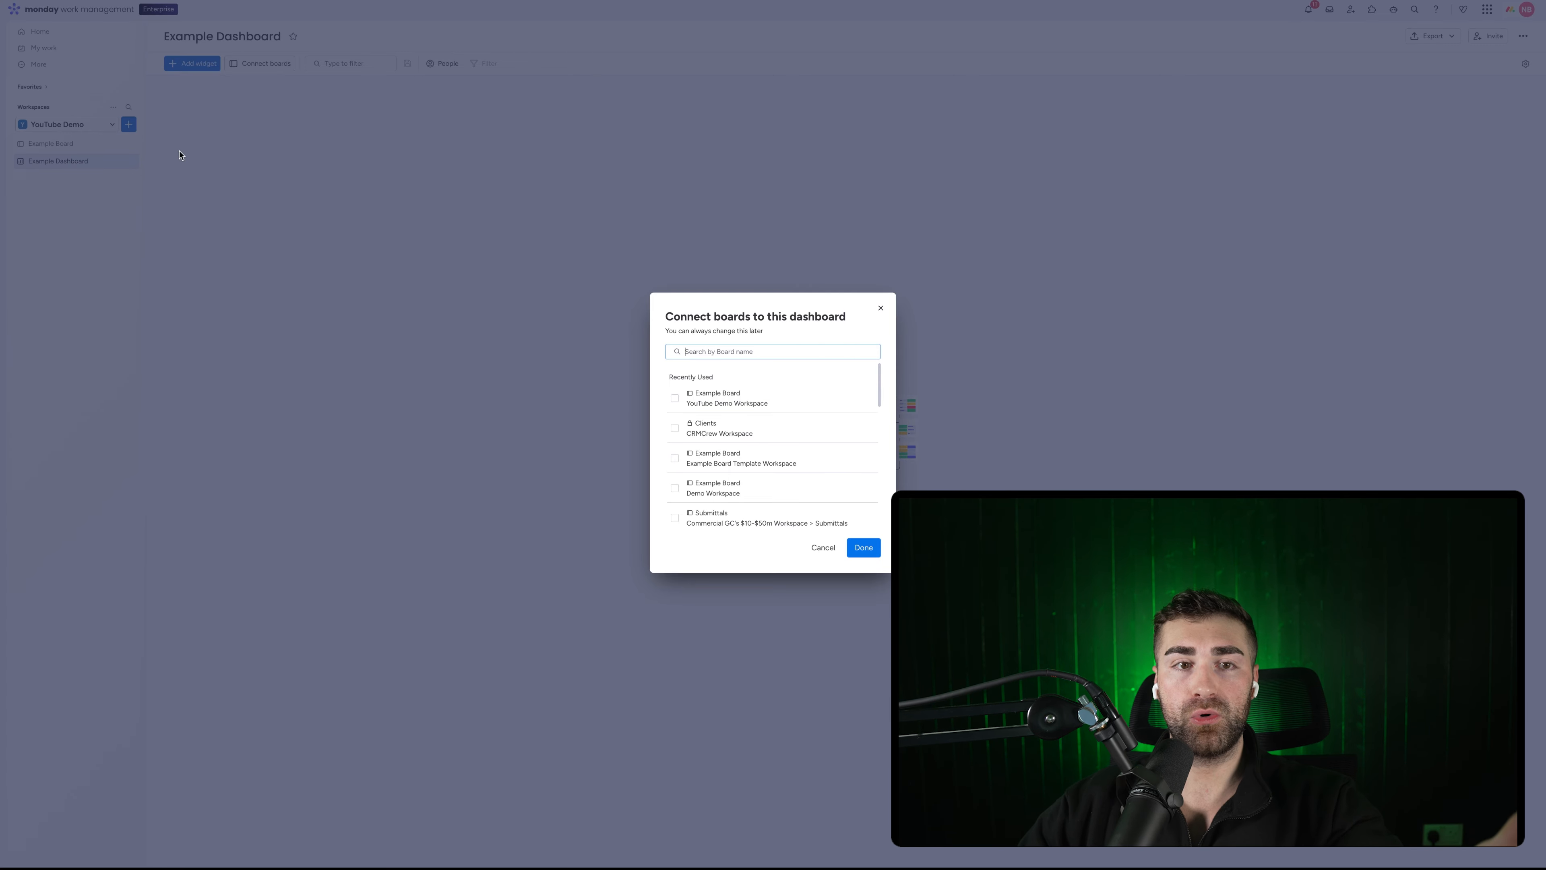
click(749, 402)
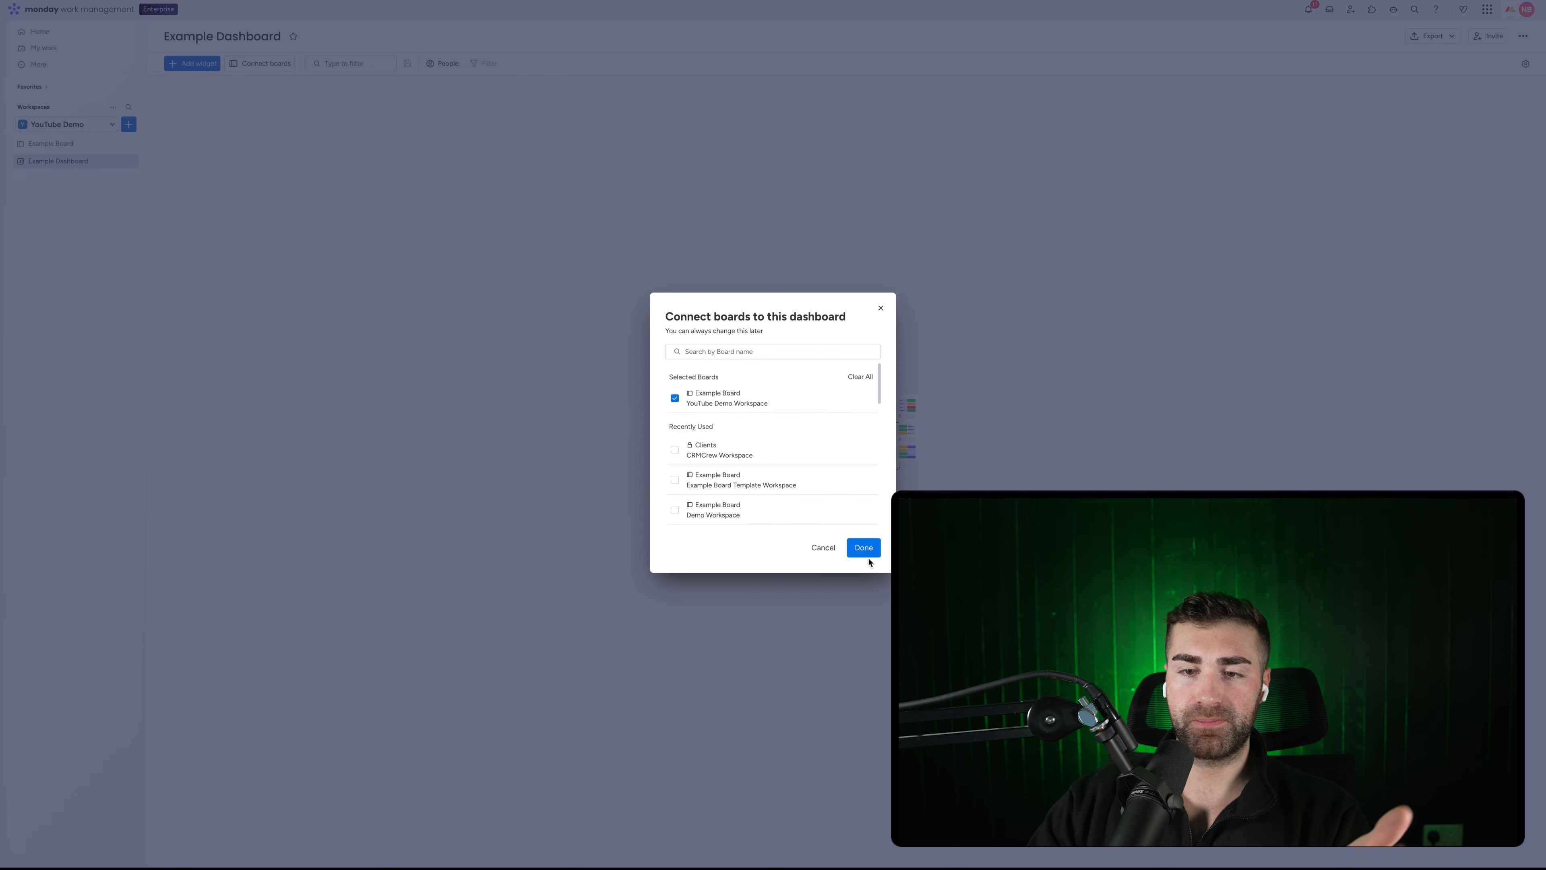
click(863, 546)
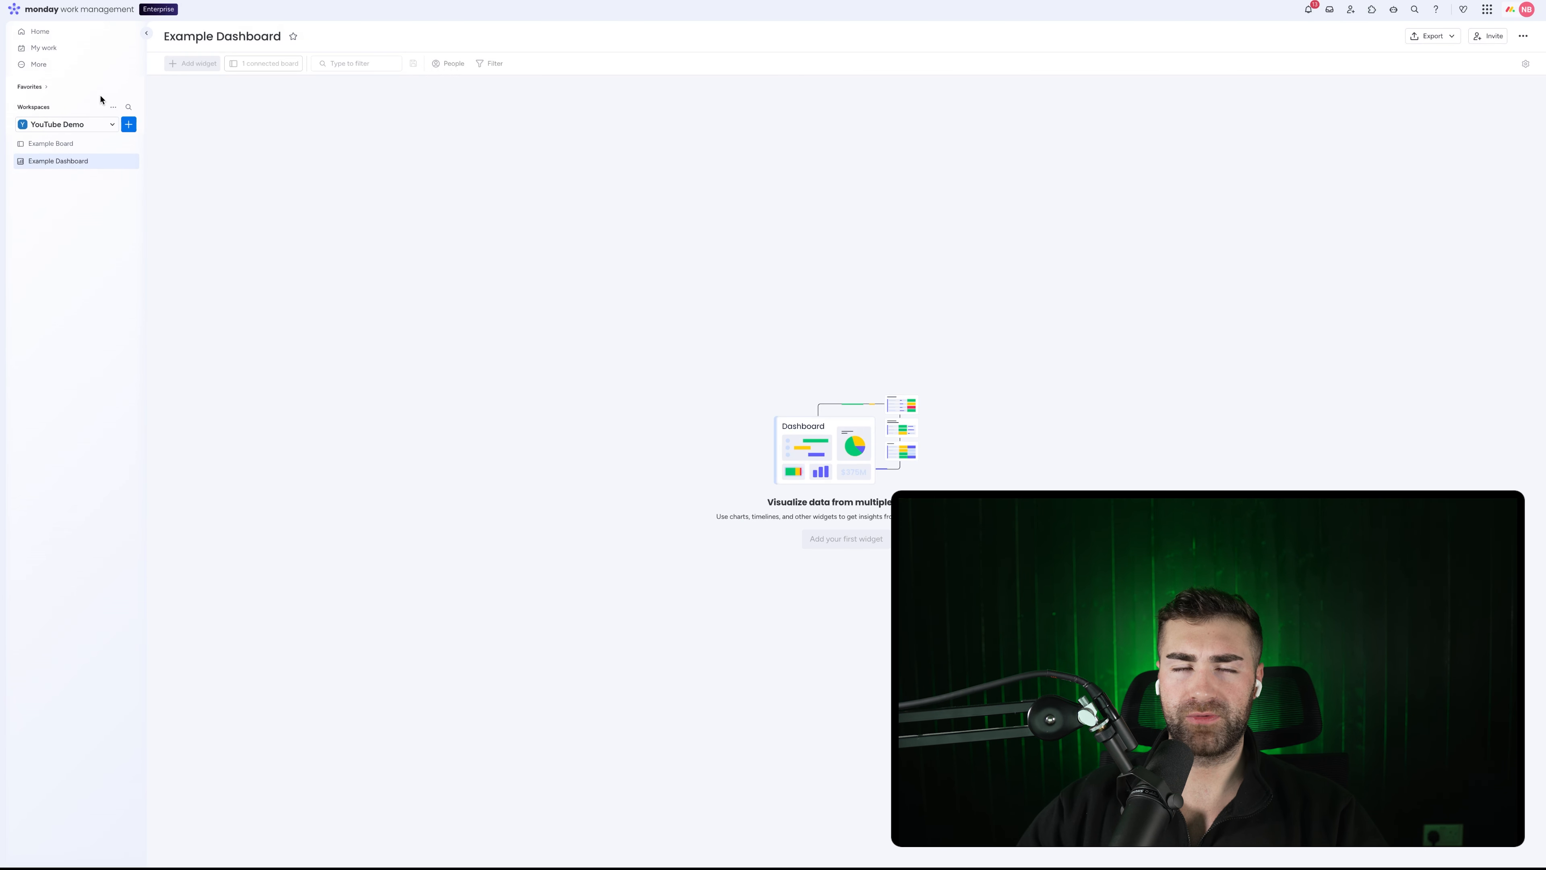
Add a subitem named Example Subitem under Item 3 on Example Board.
click(72, 143)
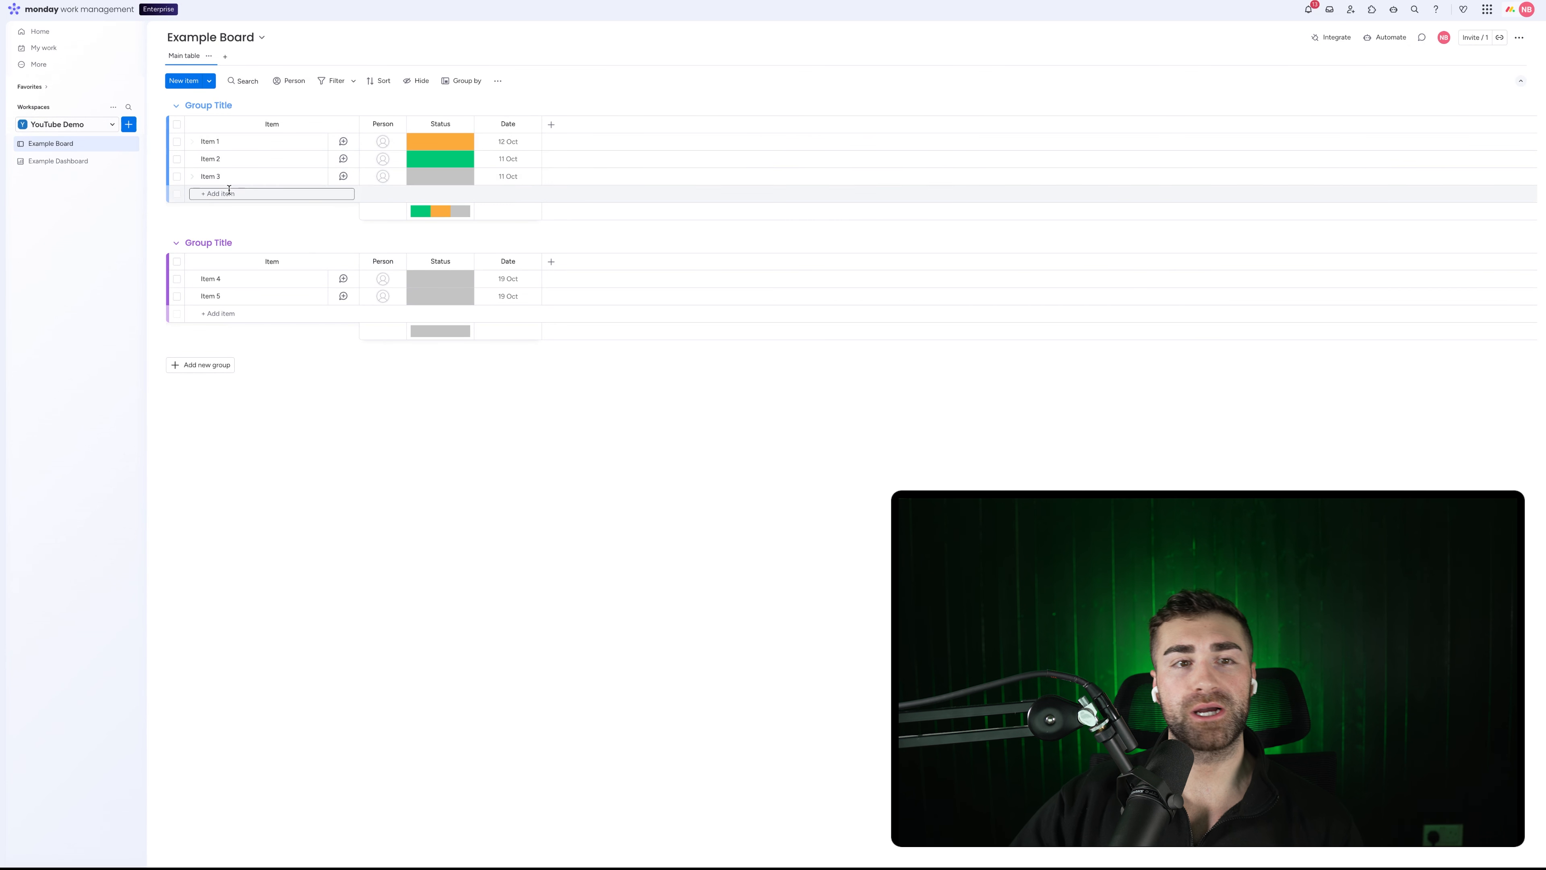
click(191, 177)
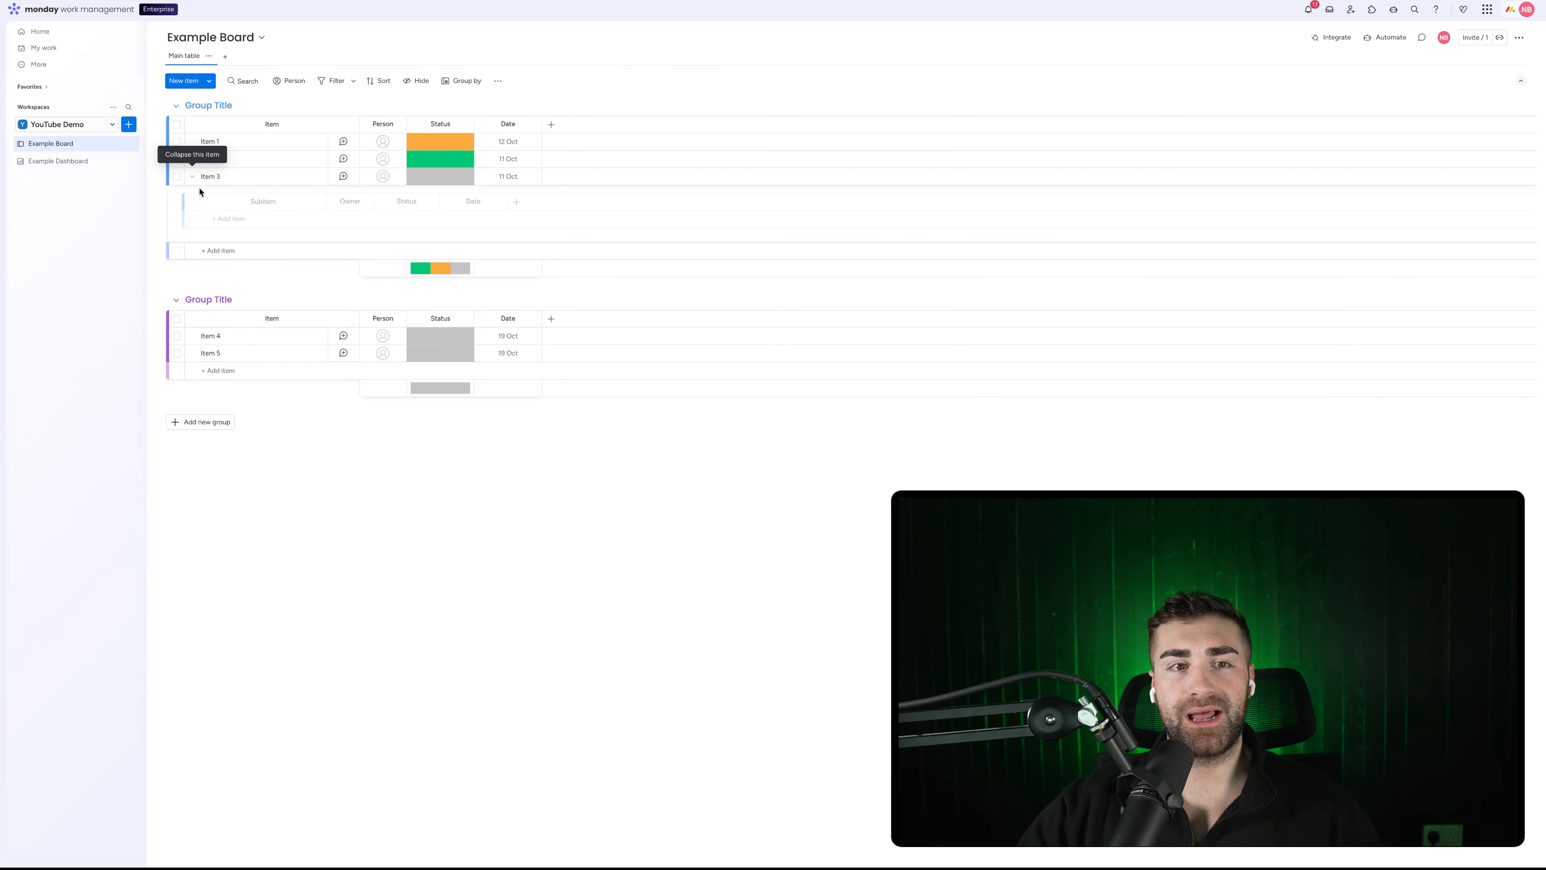
click(237, 220)
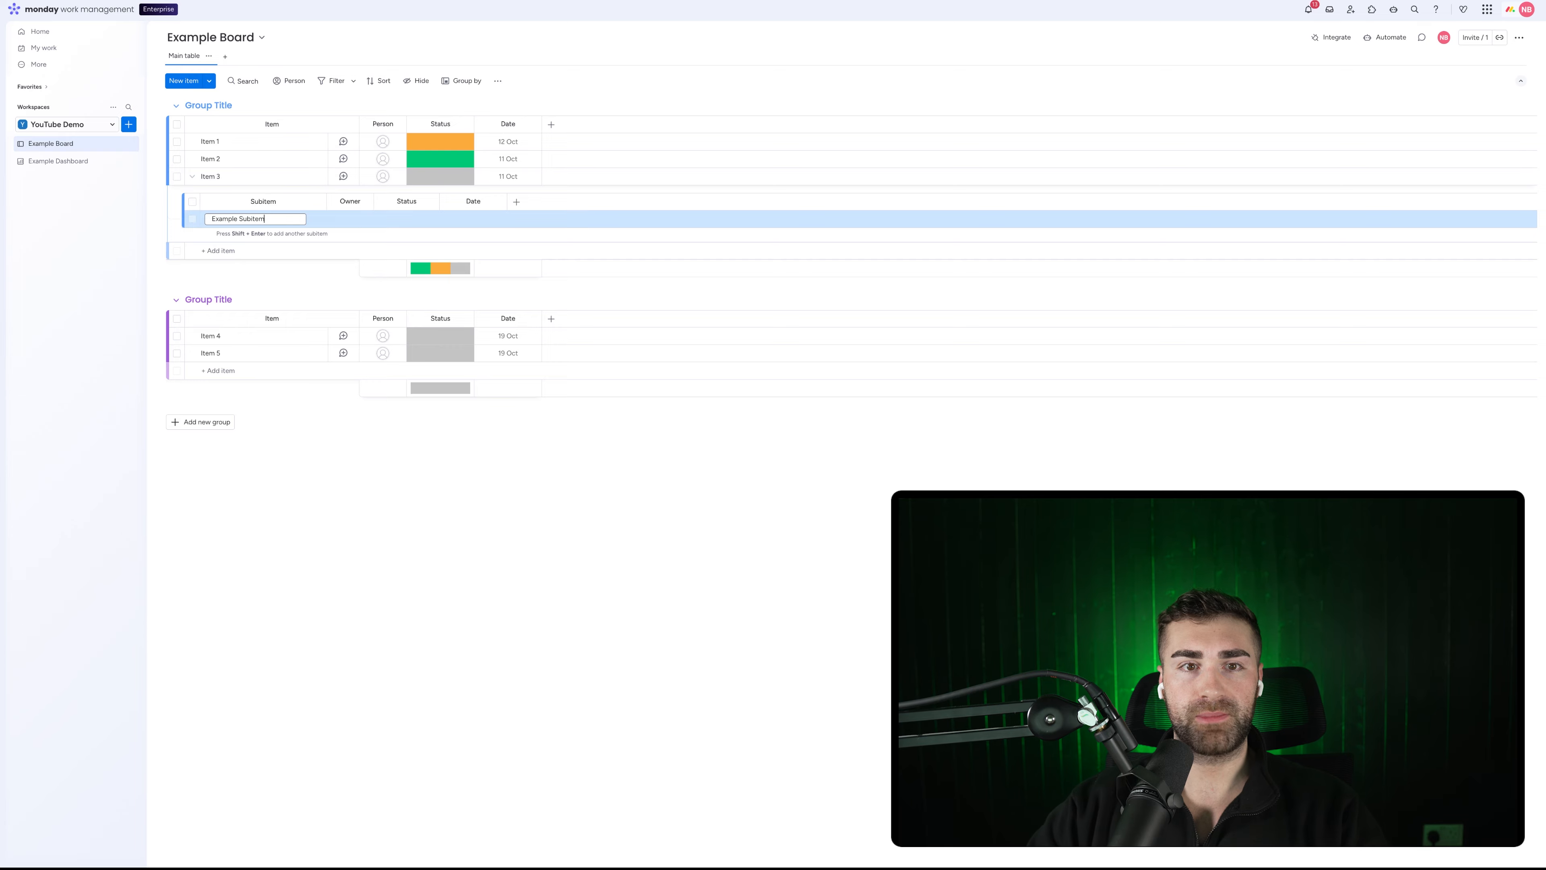
text(Example Subitem)
key(Return)
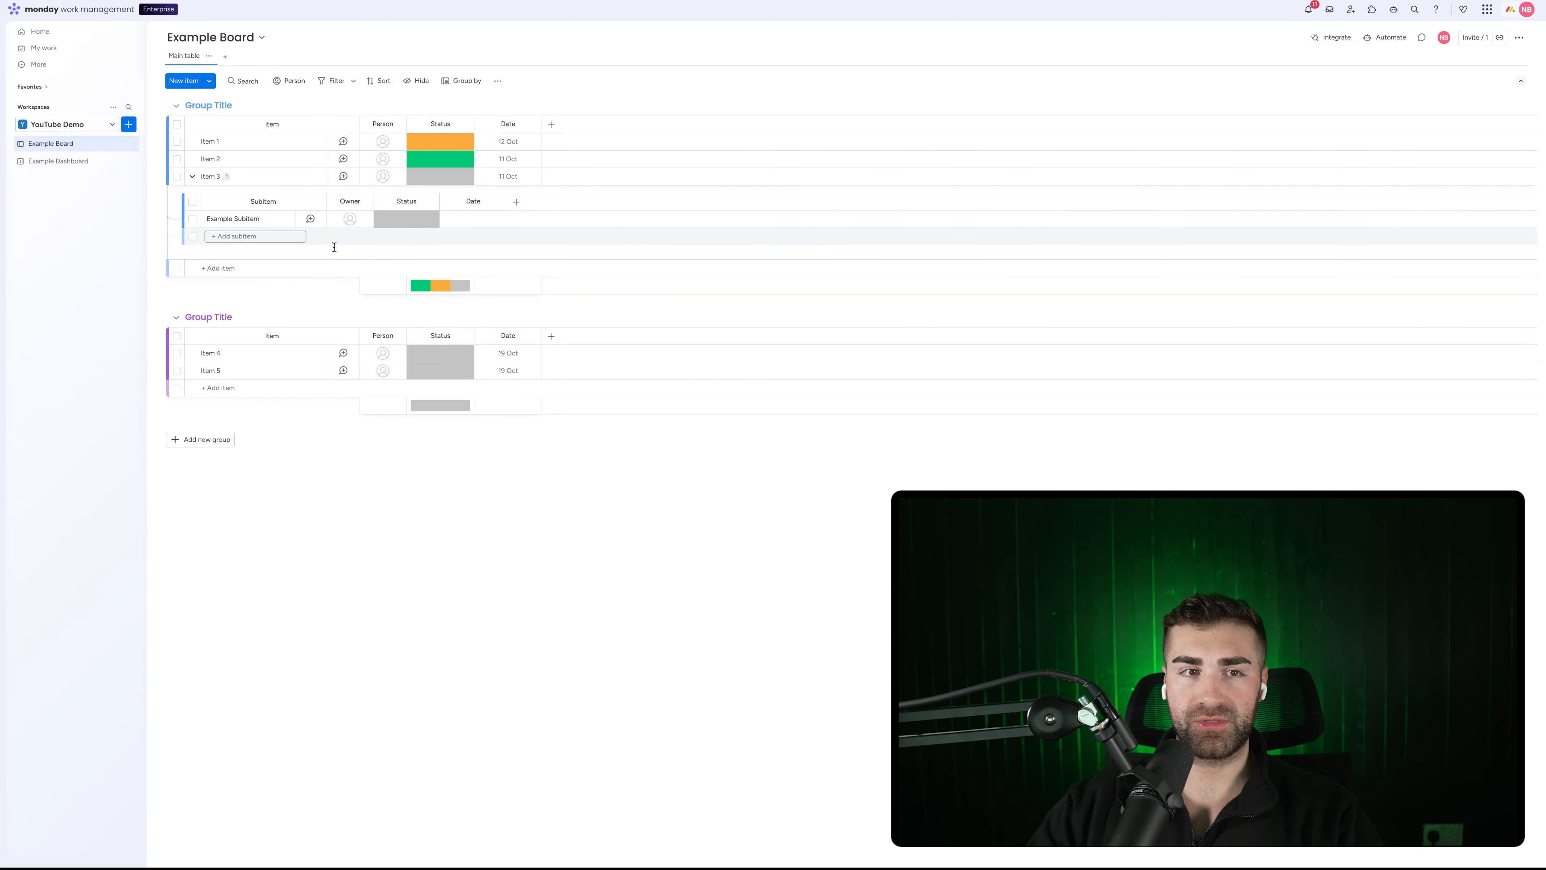
Add a Chart widget to Example Dashboard.
click(72, 163)
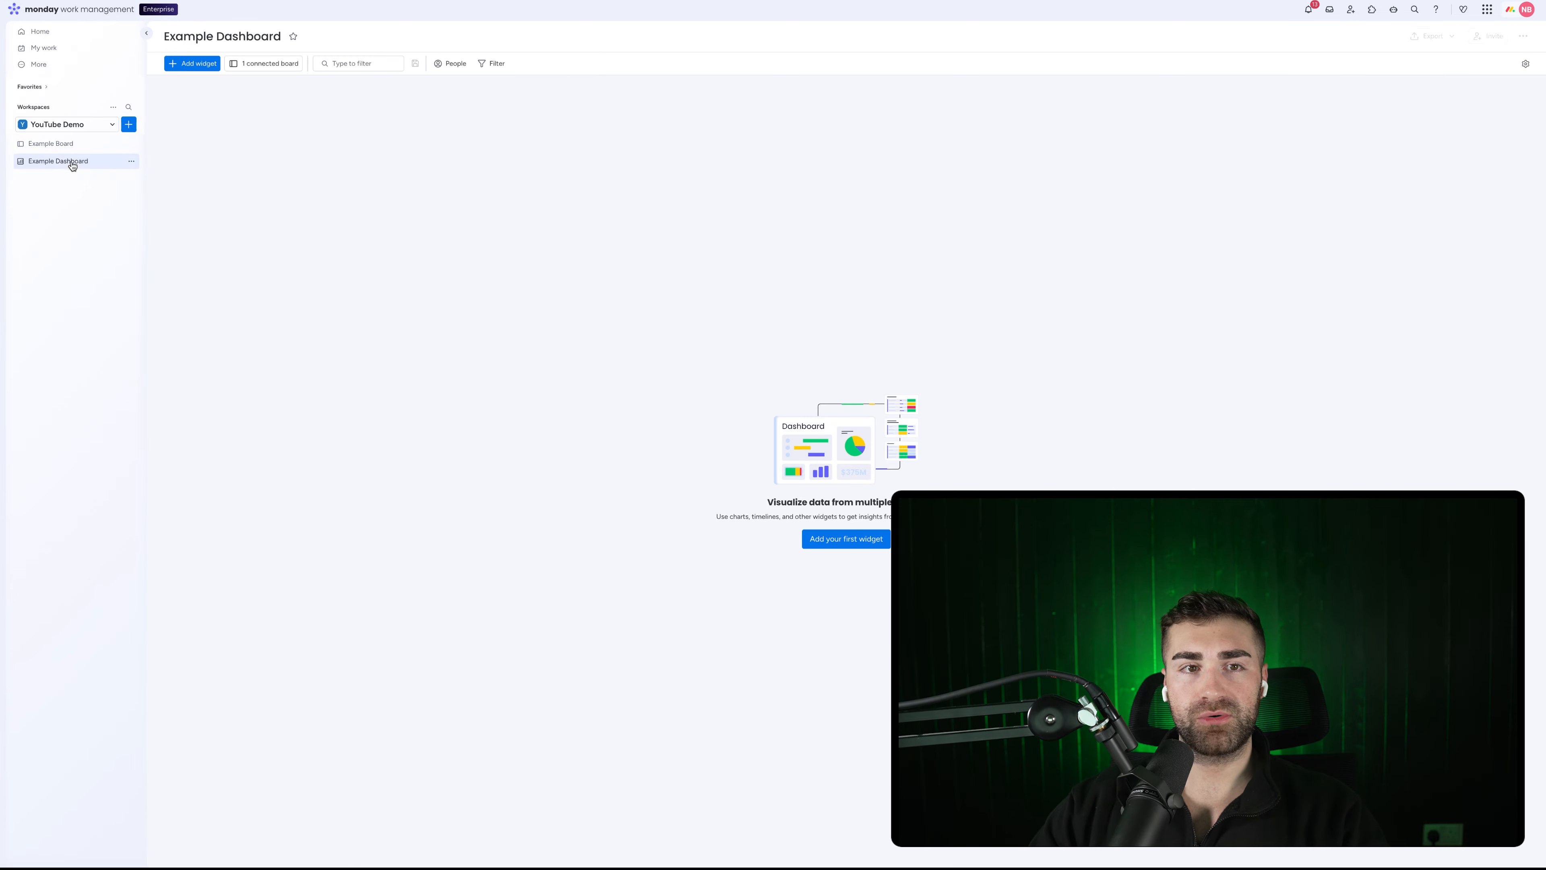
click(207, 64)
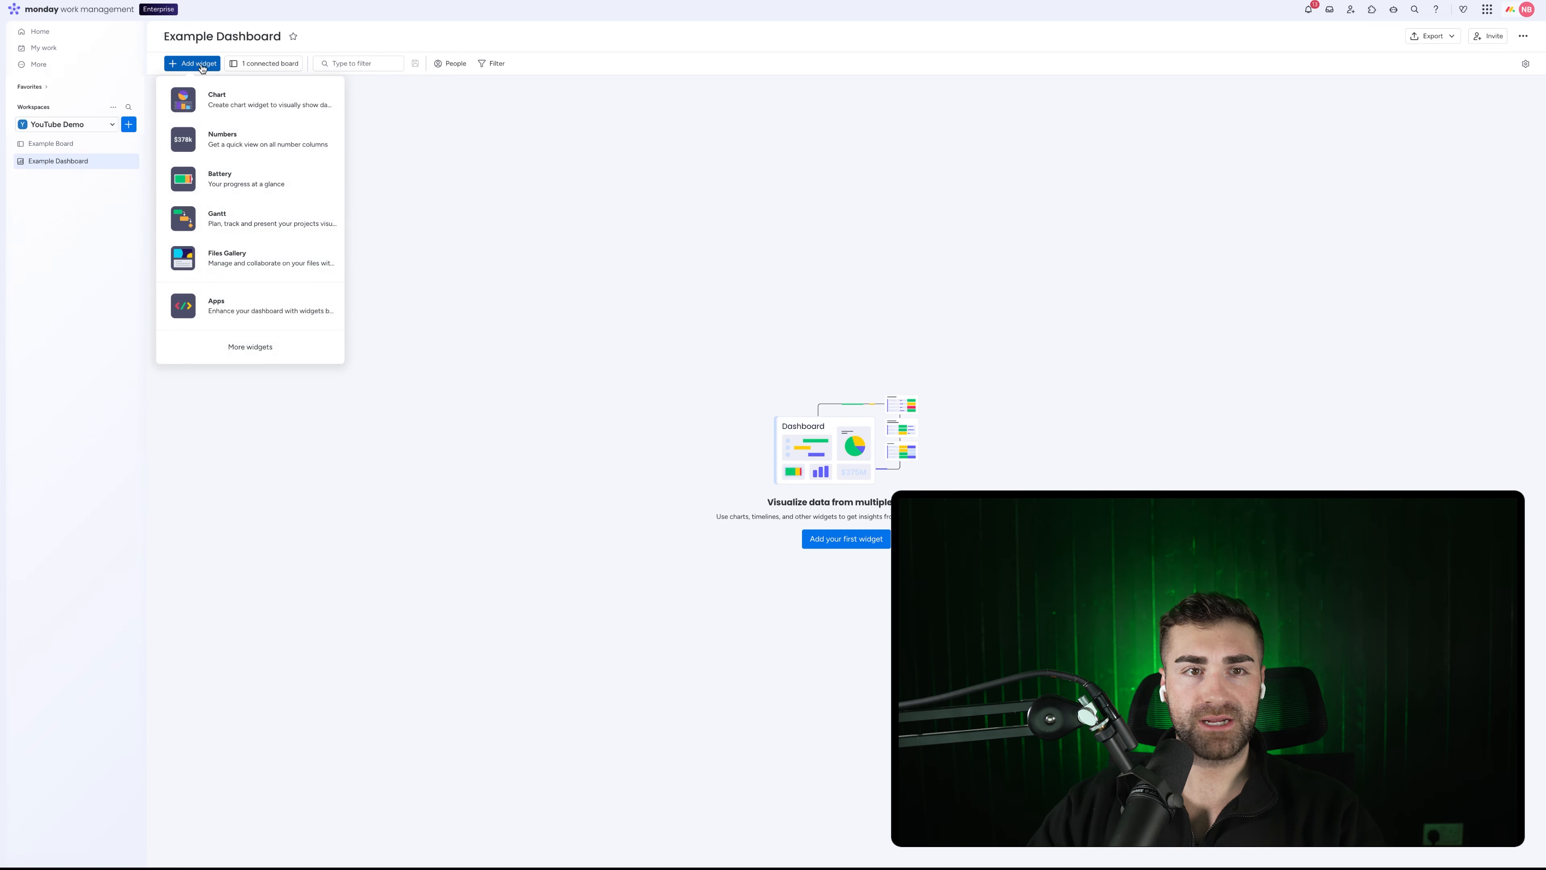
click(227, 106)
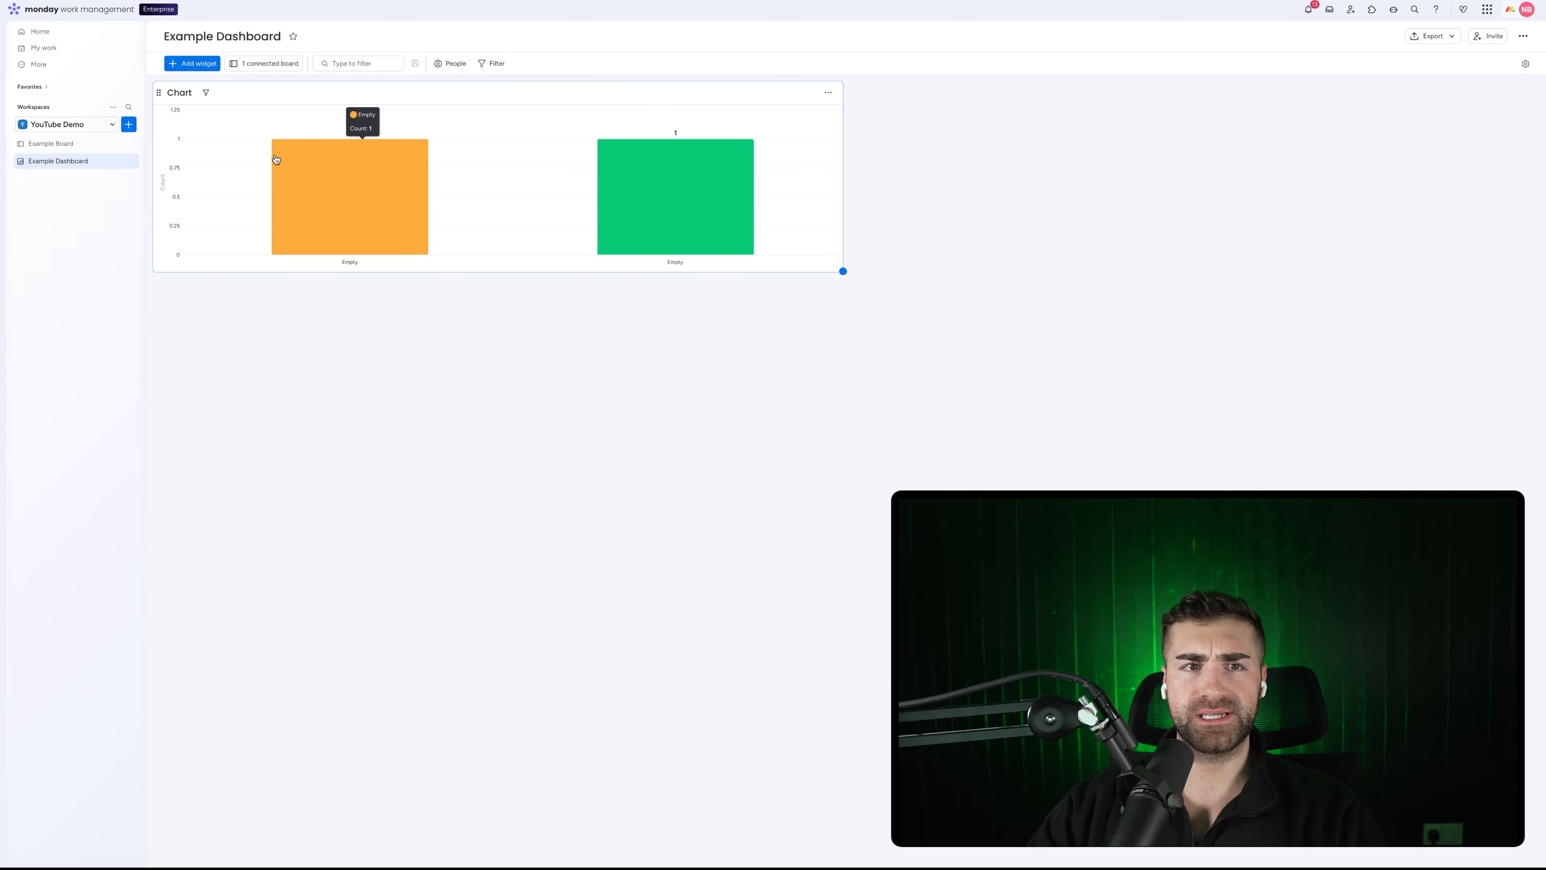
Open the chart widget's settings and remove the Status column from the X-axis item columns.
click(827, 93)
click(839, 129)
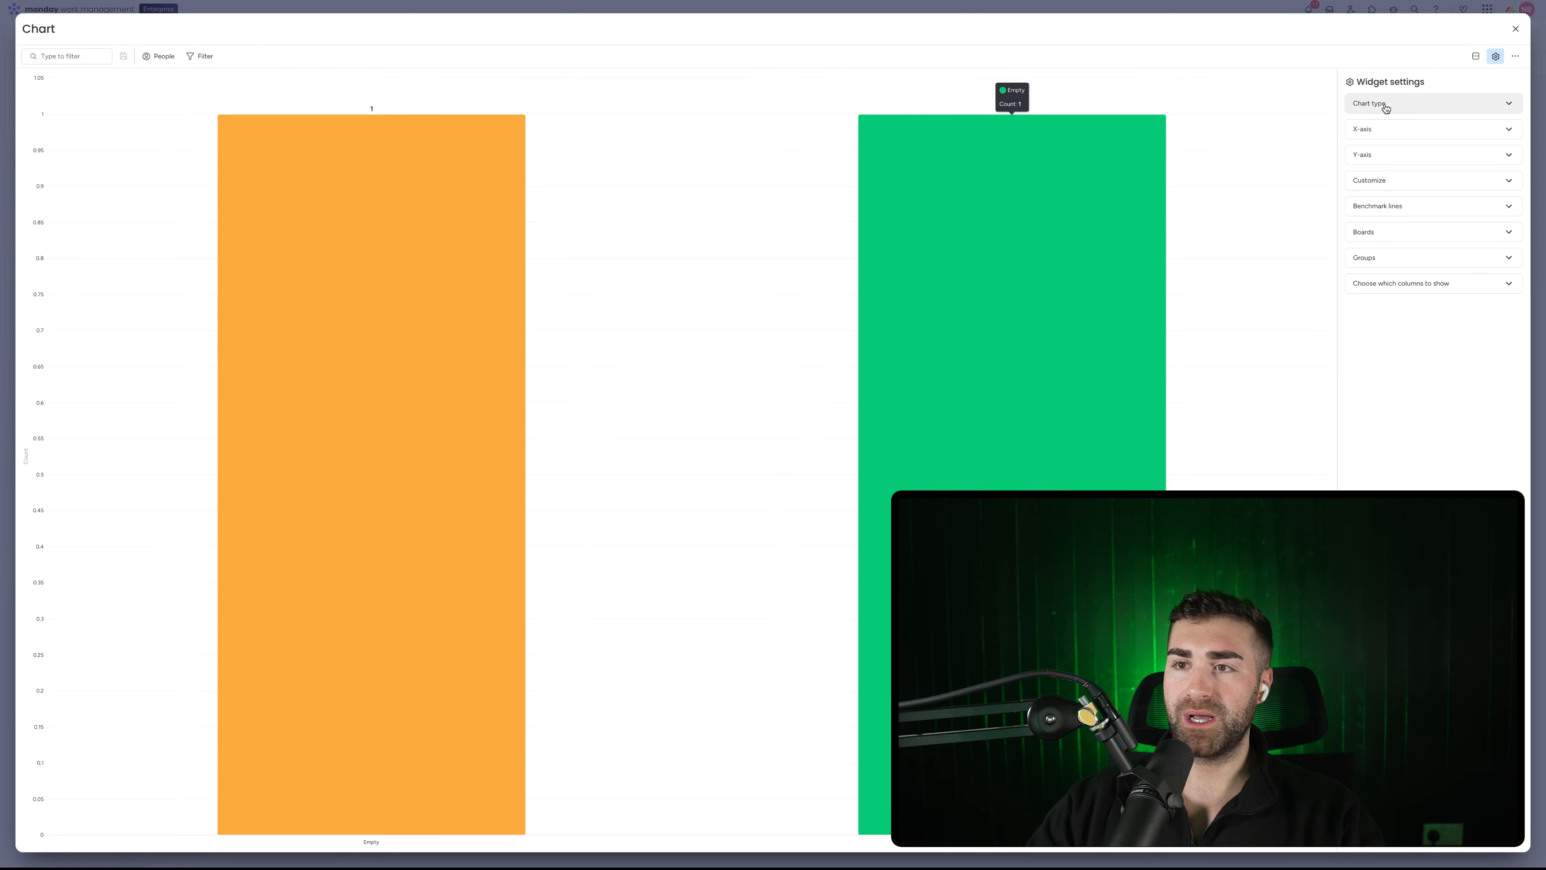
click(1384, 113)
click(1380, 114)
click(1398, 128)
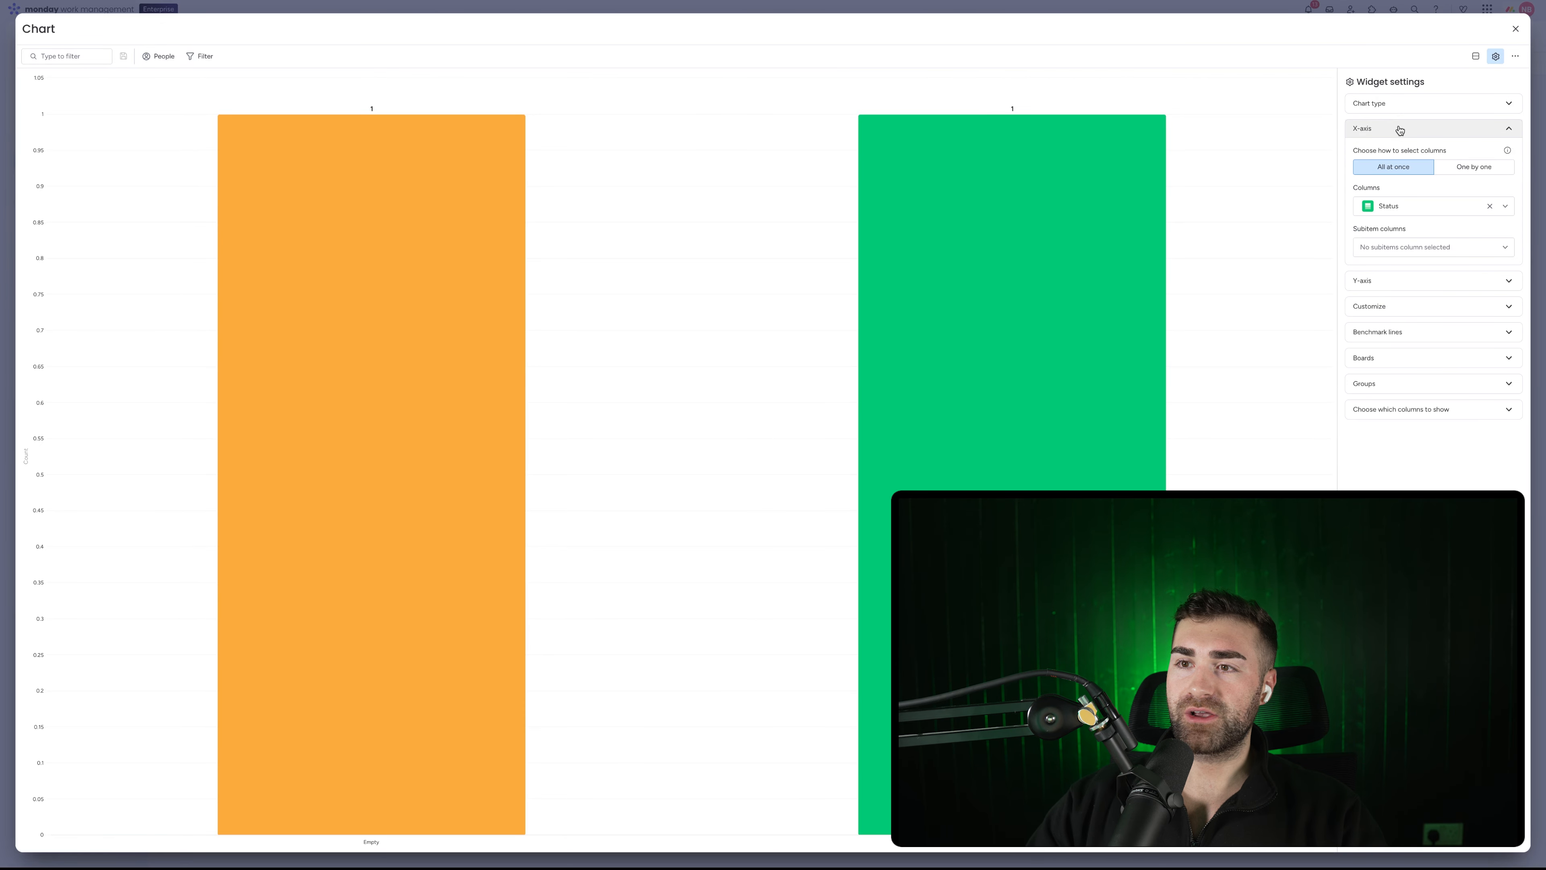
click(1429, 246)
click(1489, 206)
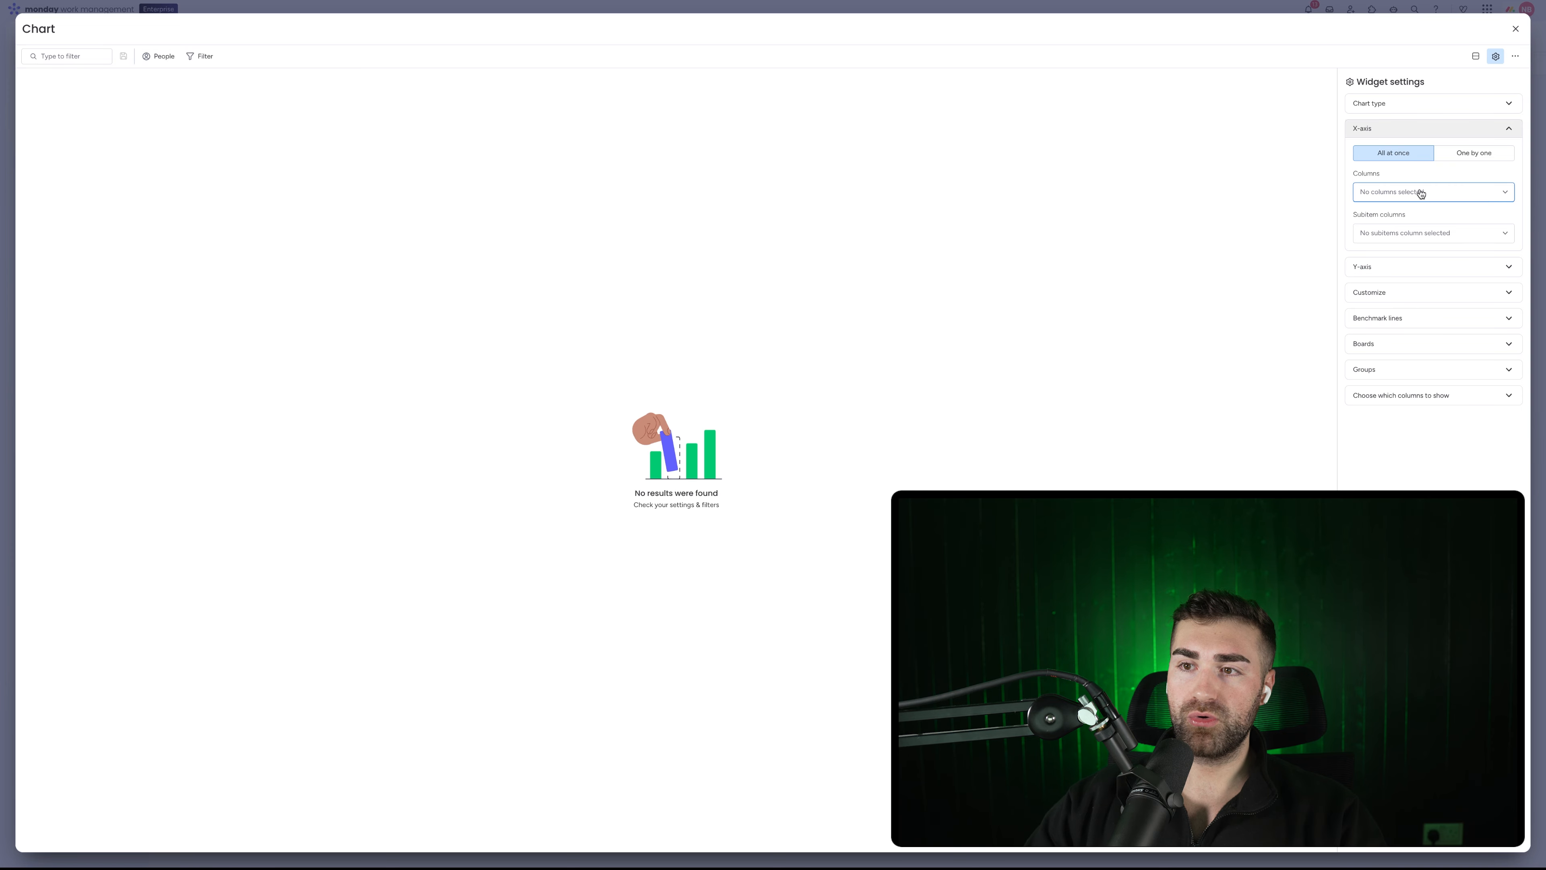
Try Status as the X-axis subitem column of the chart and clear it again.
click(1428, 234)
click(1398, 280)
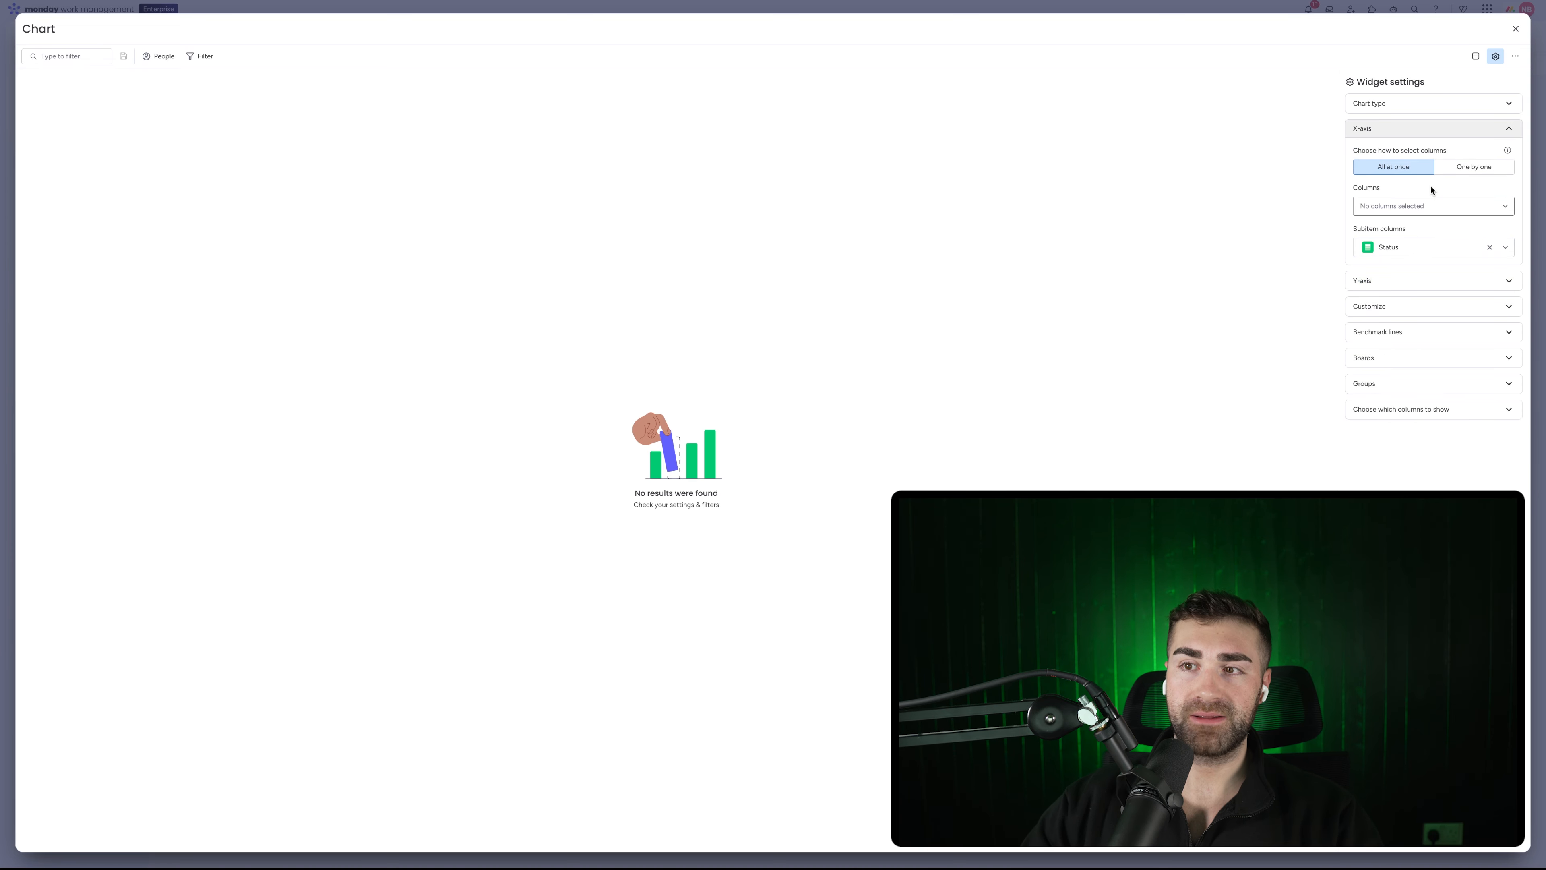
click(1489, 247)
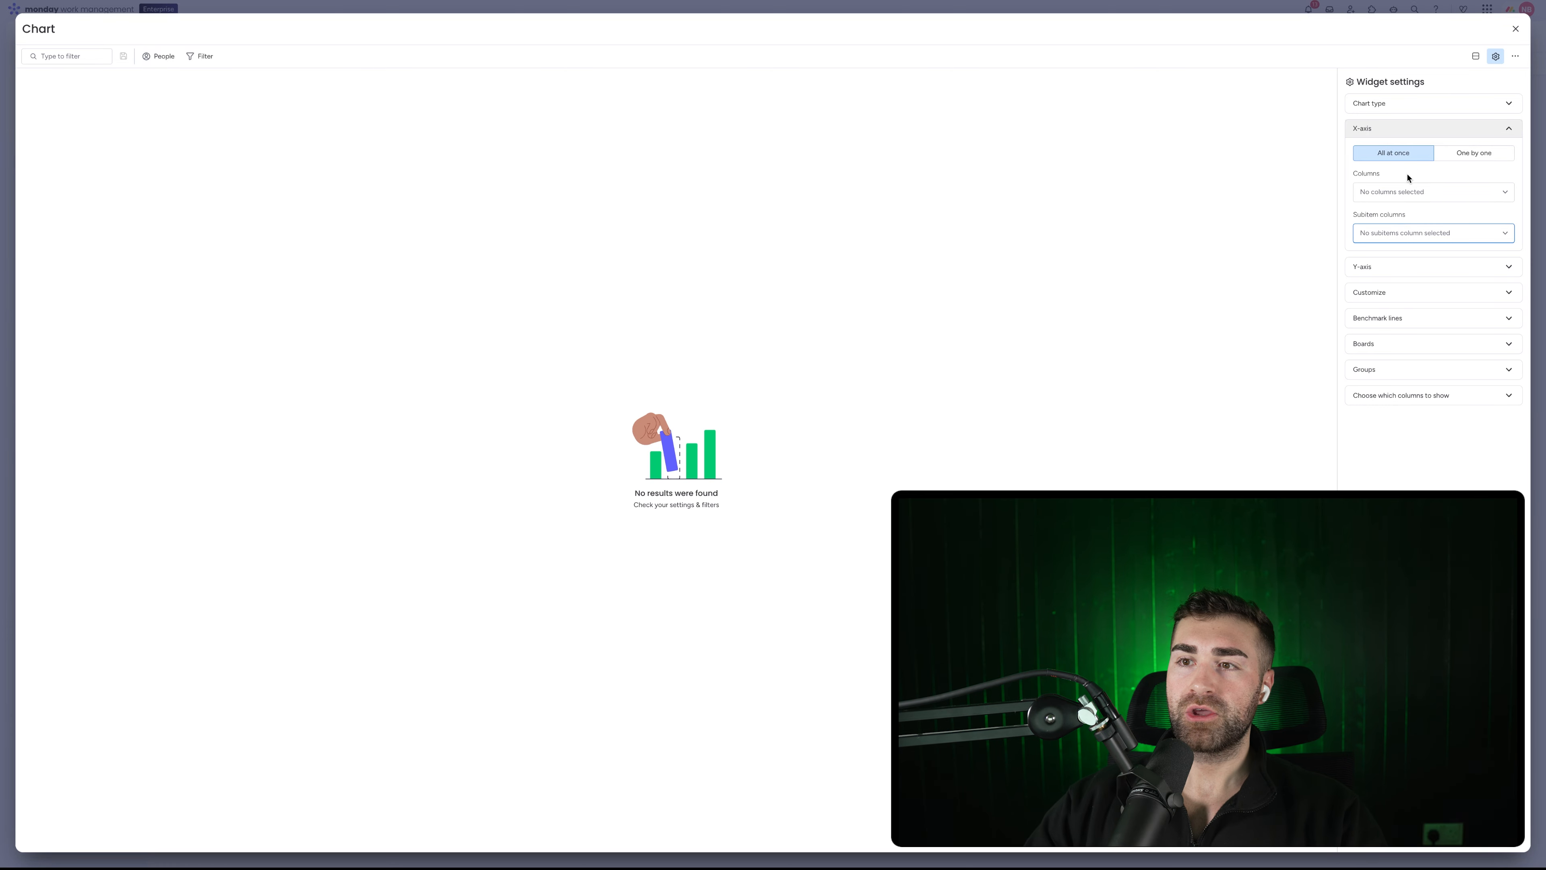
Compare the One by one and All at once column selection modes for the X-axis and check the available item columns.
click(1473, 152)
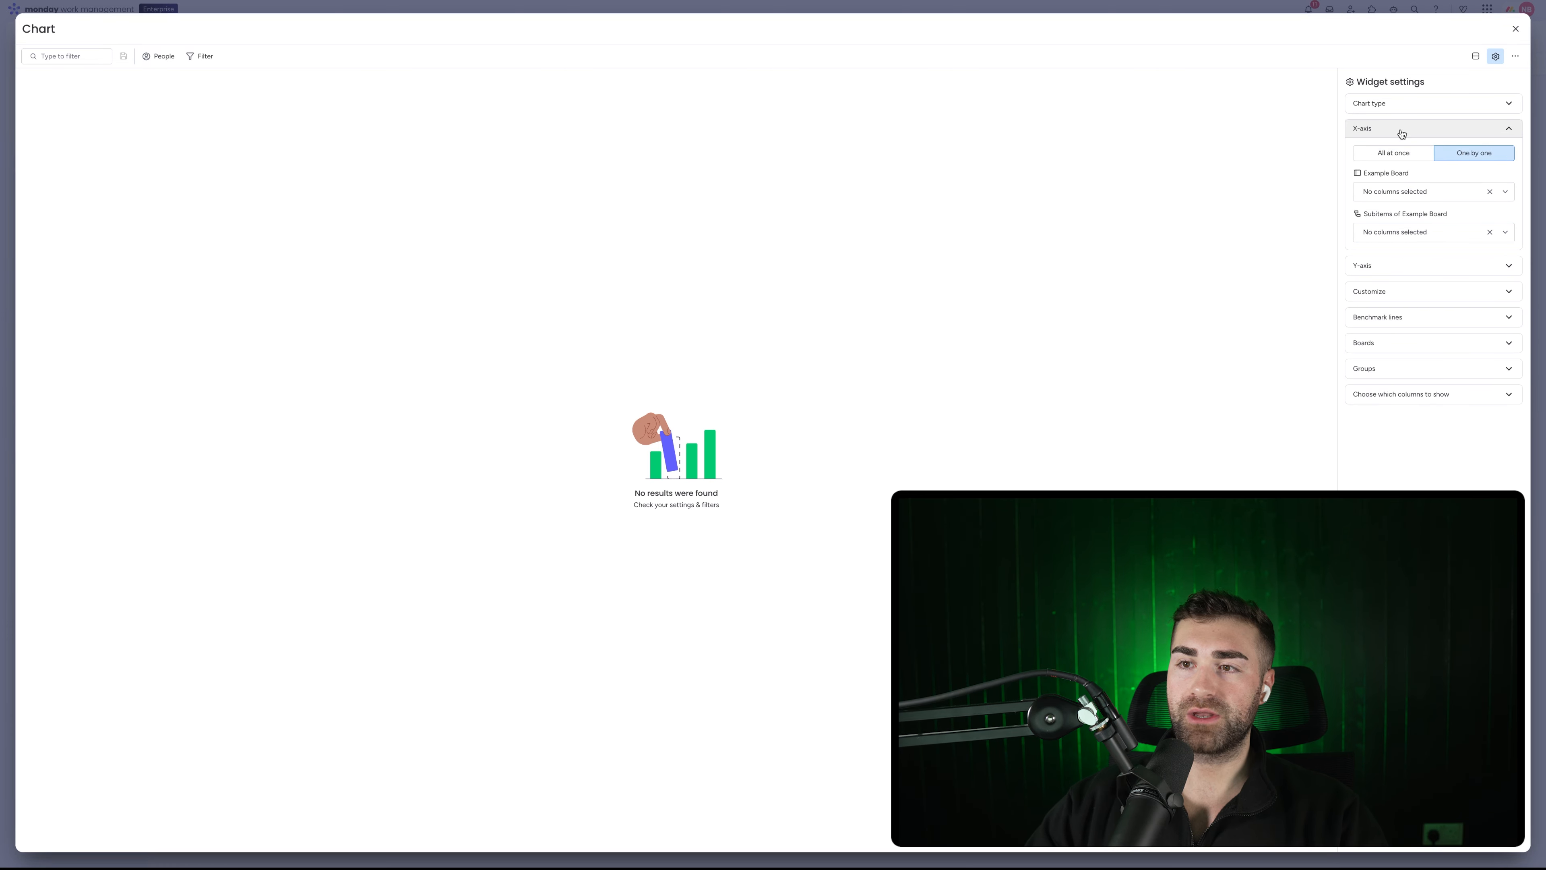
click(1393, 153)
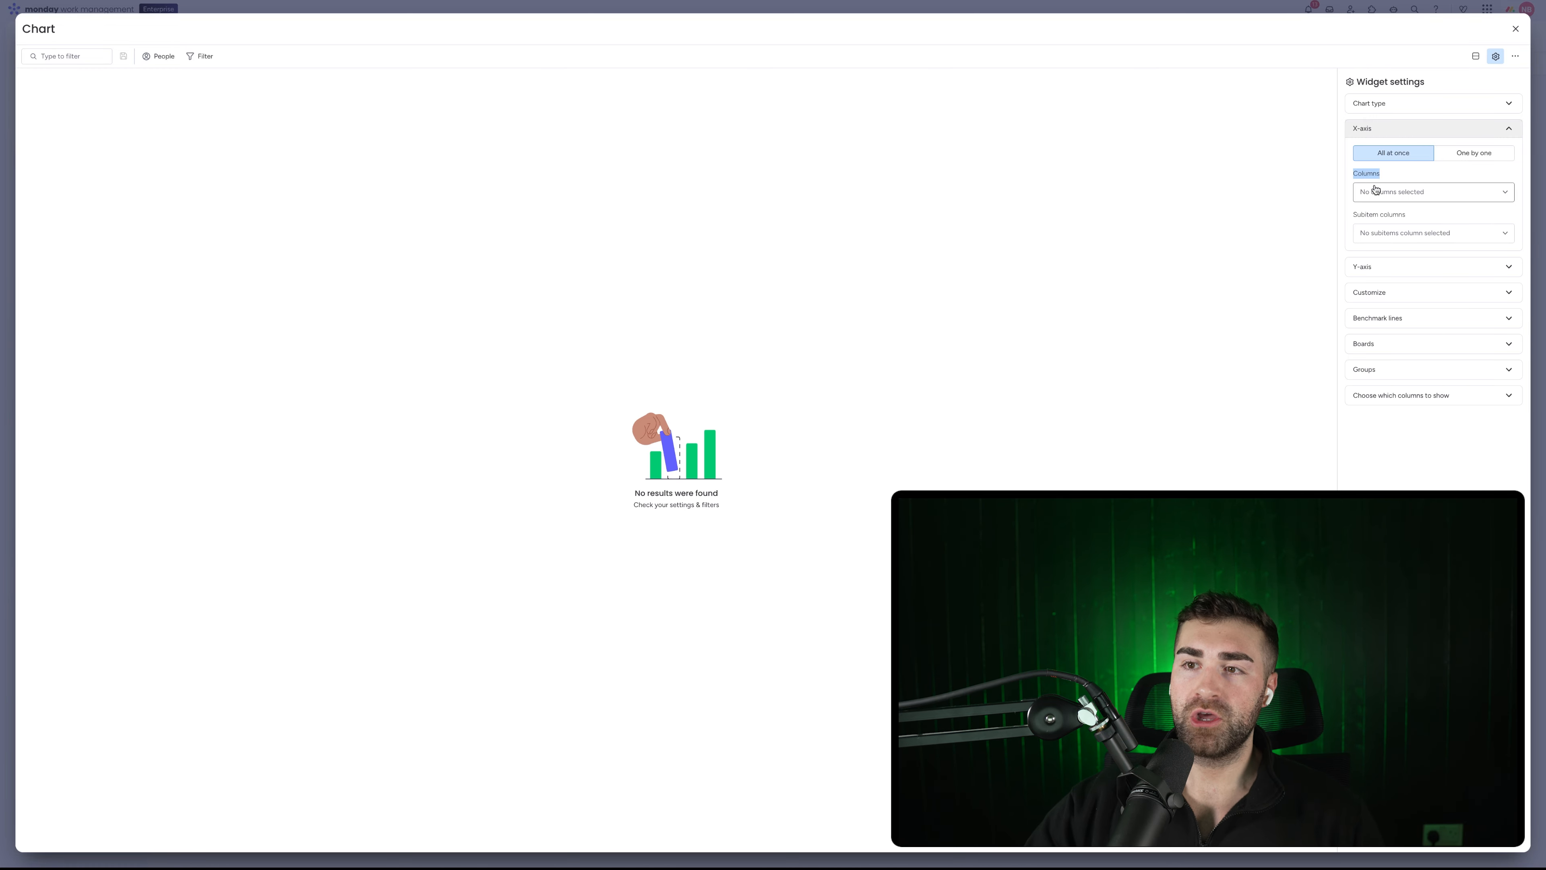
click(1395, 190)
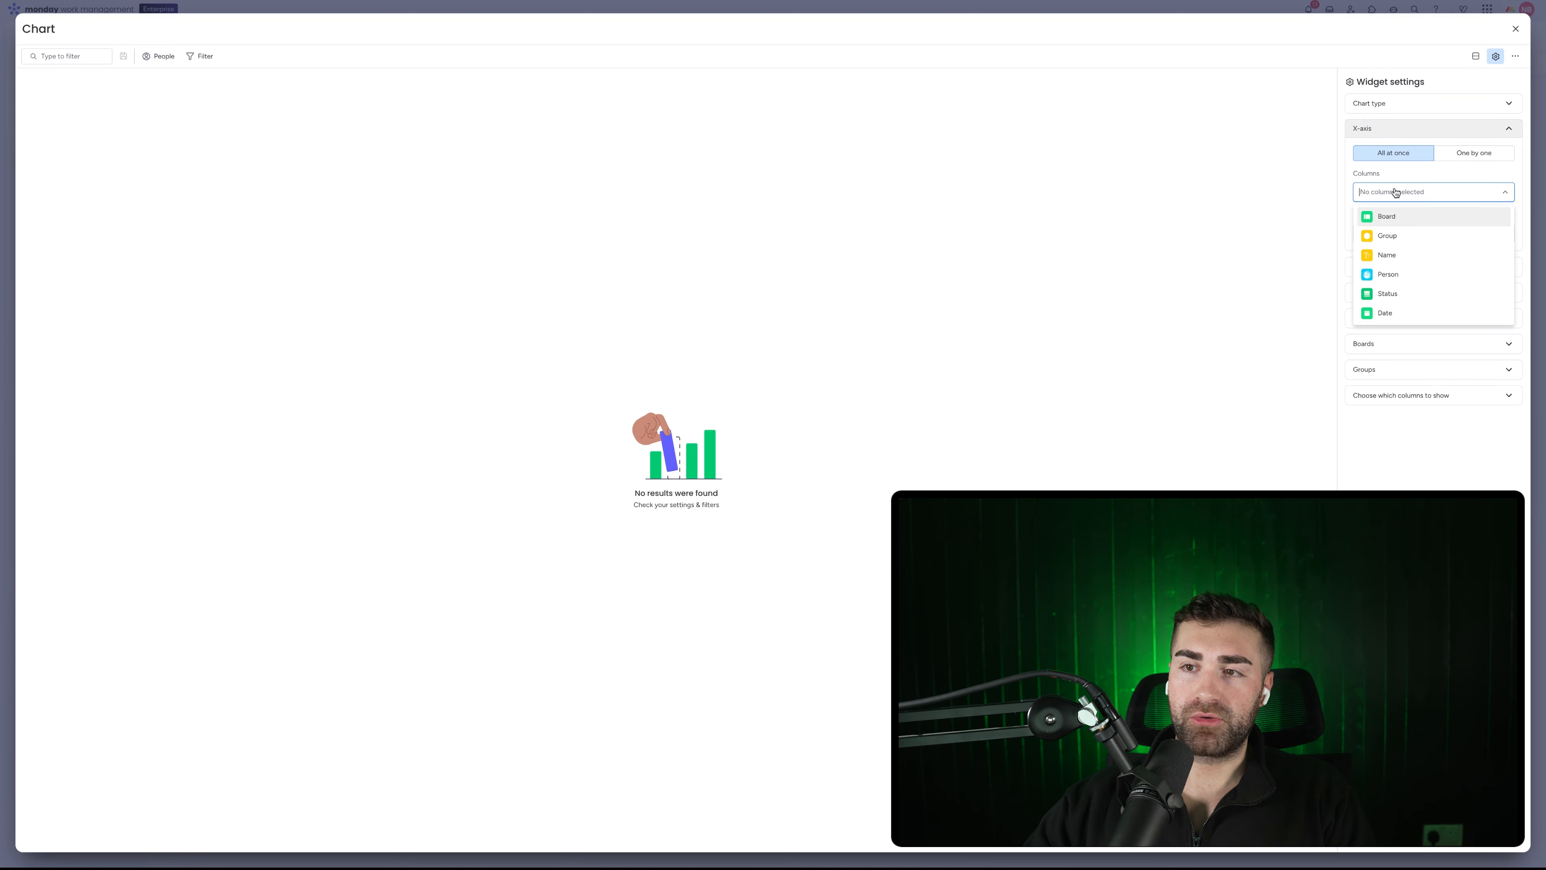
click(1395, 192)
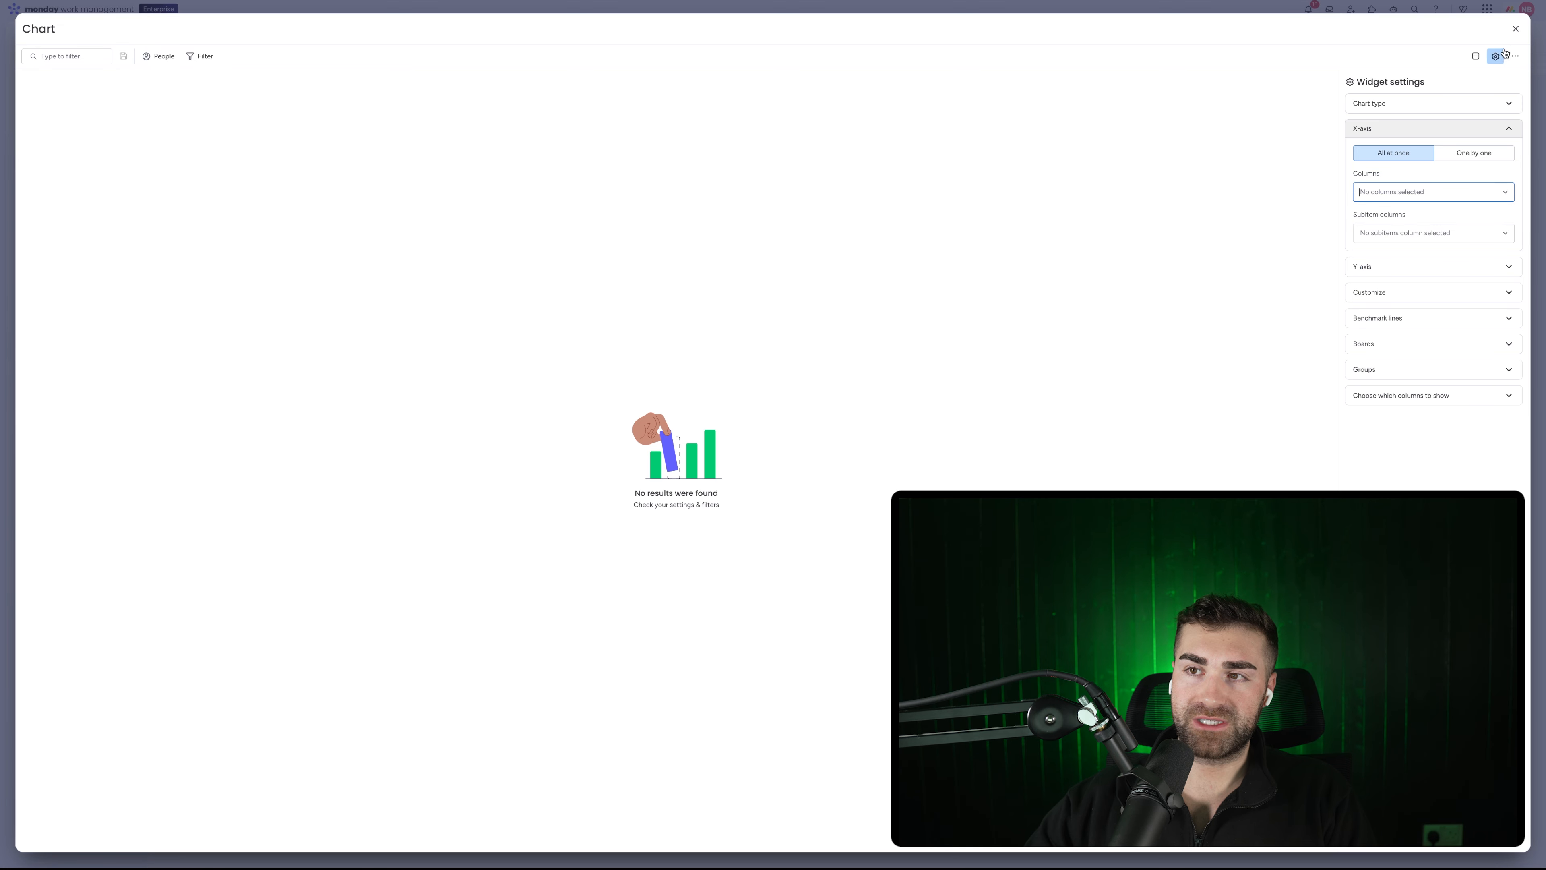
Try Owner as the X-axis subitem column and switch the column selection to All at once.
click(1423, 232)
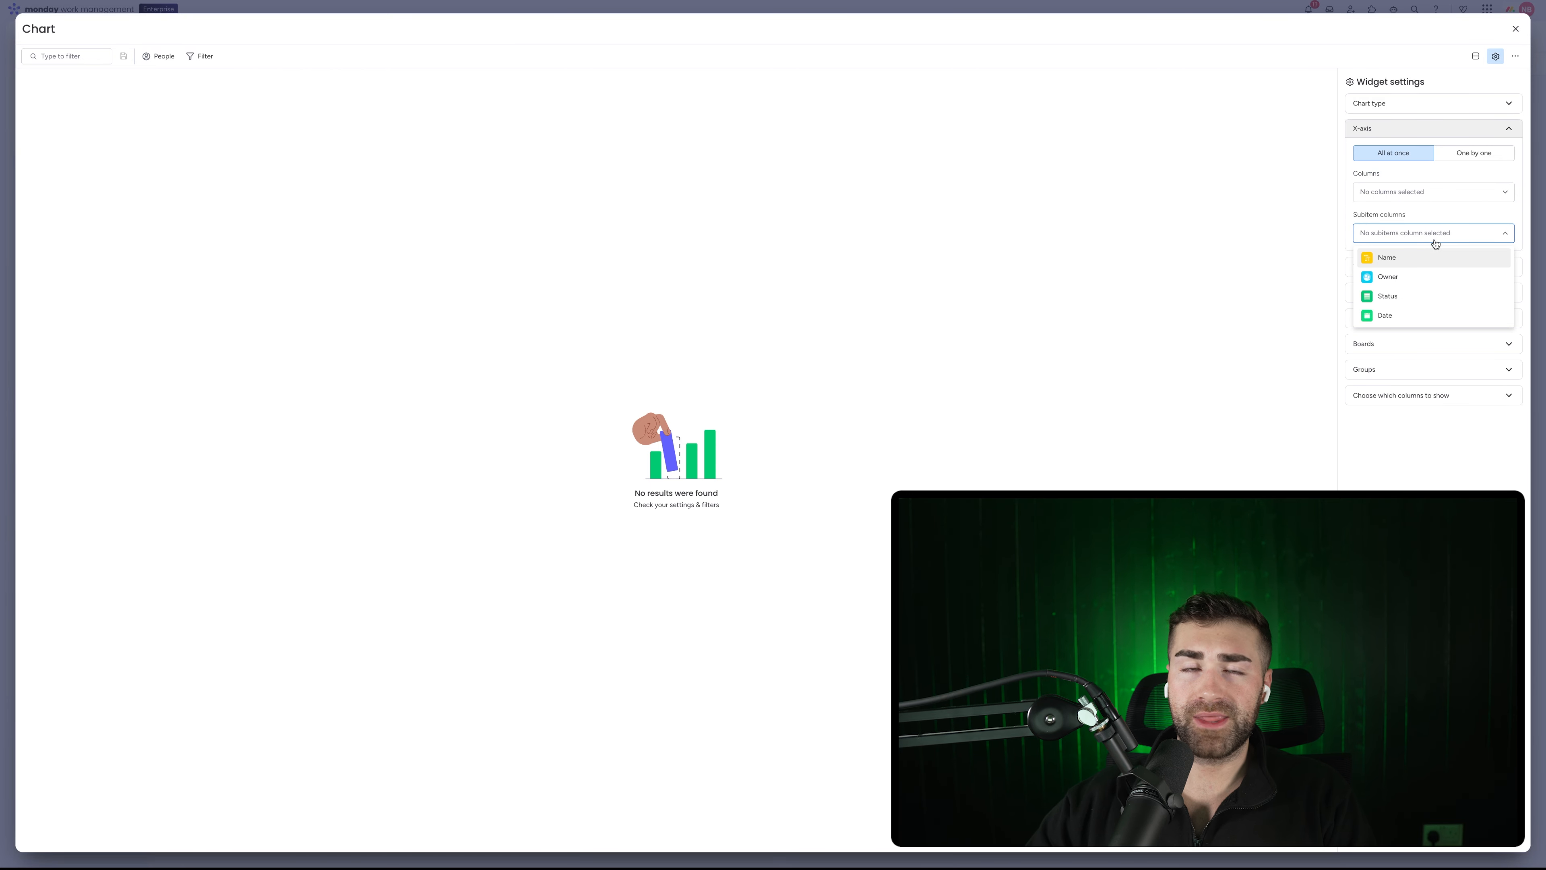
click(1391, 277)
click(1406, 135)
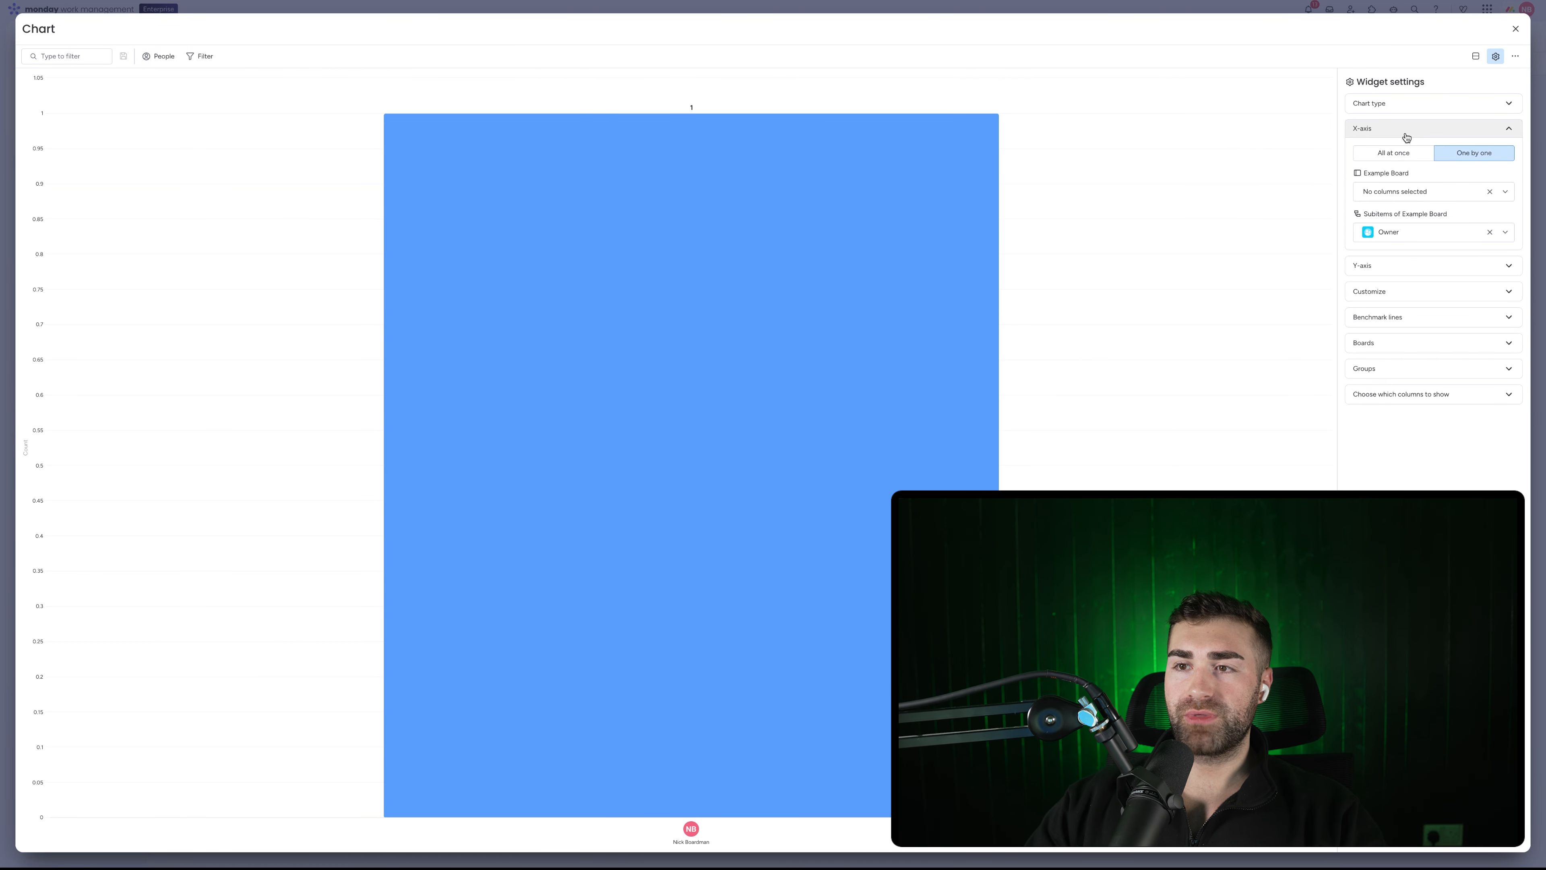
click(1396, 155)
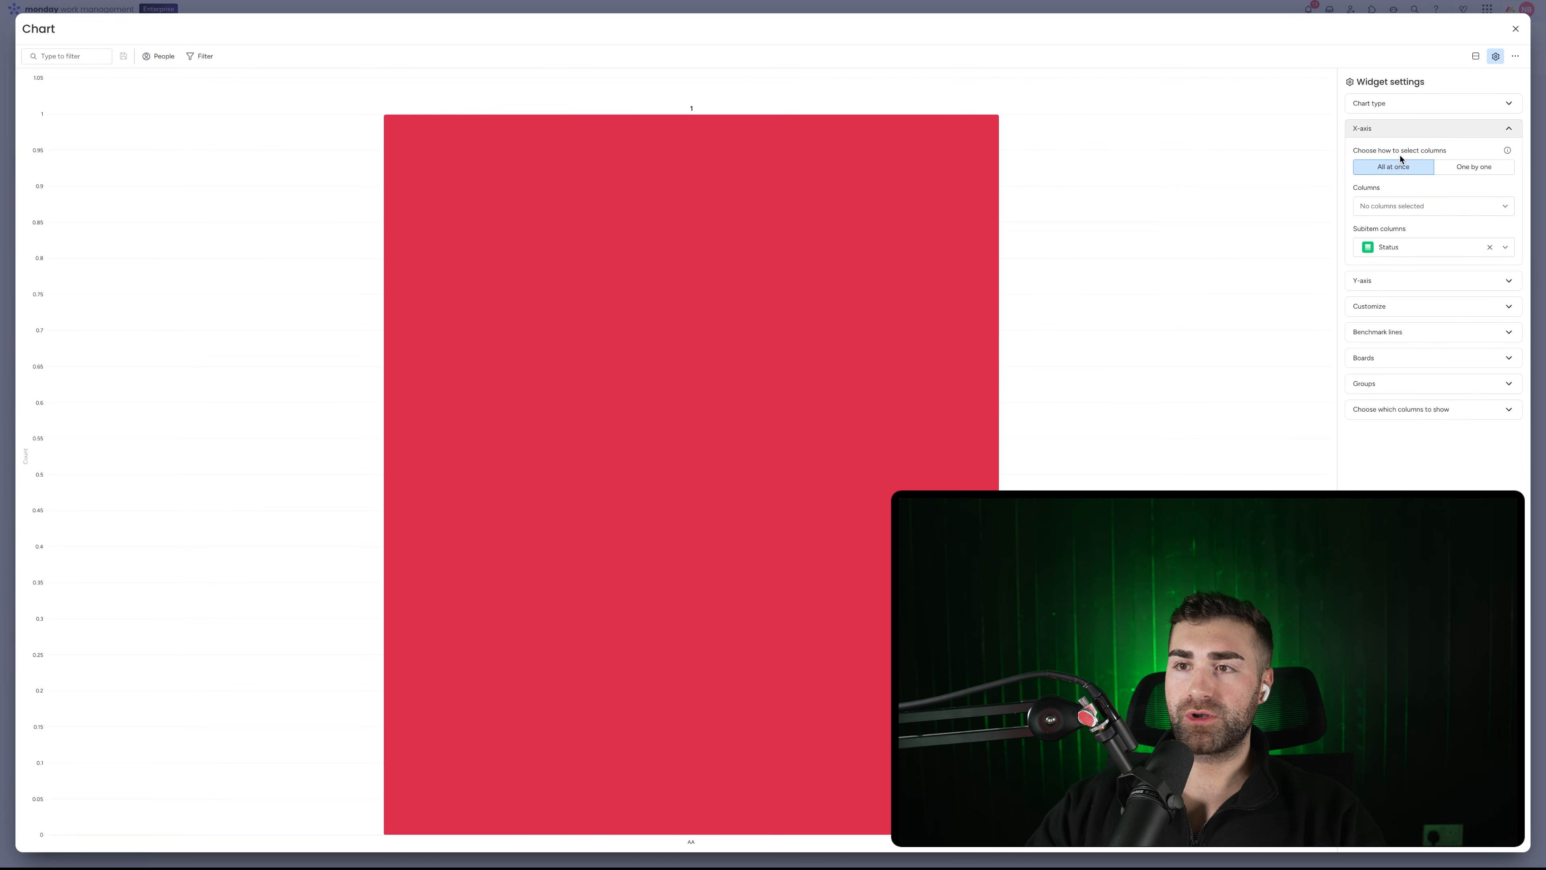
Switch the X-axis column selection to One by one and set the Subitems of Example Board column to Status.
click(1463, 168)
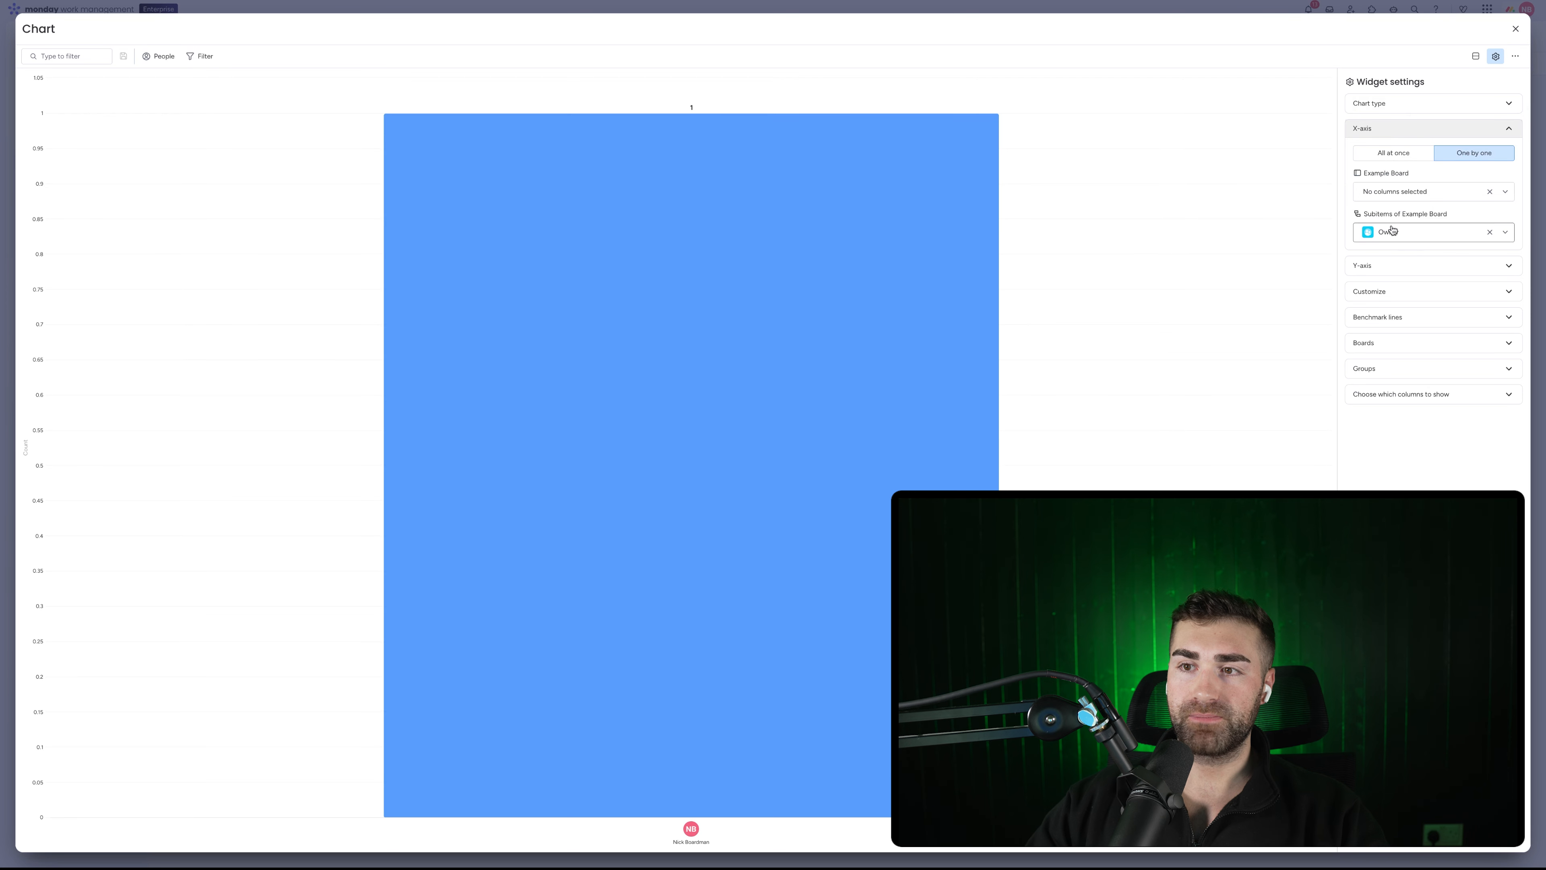
click(1434, 231)
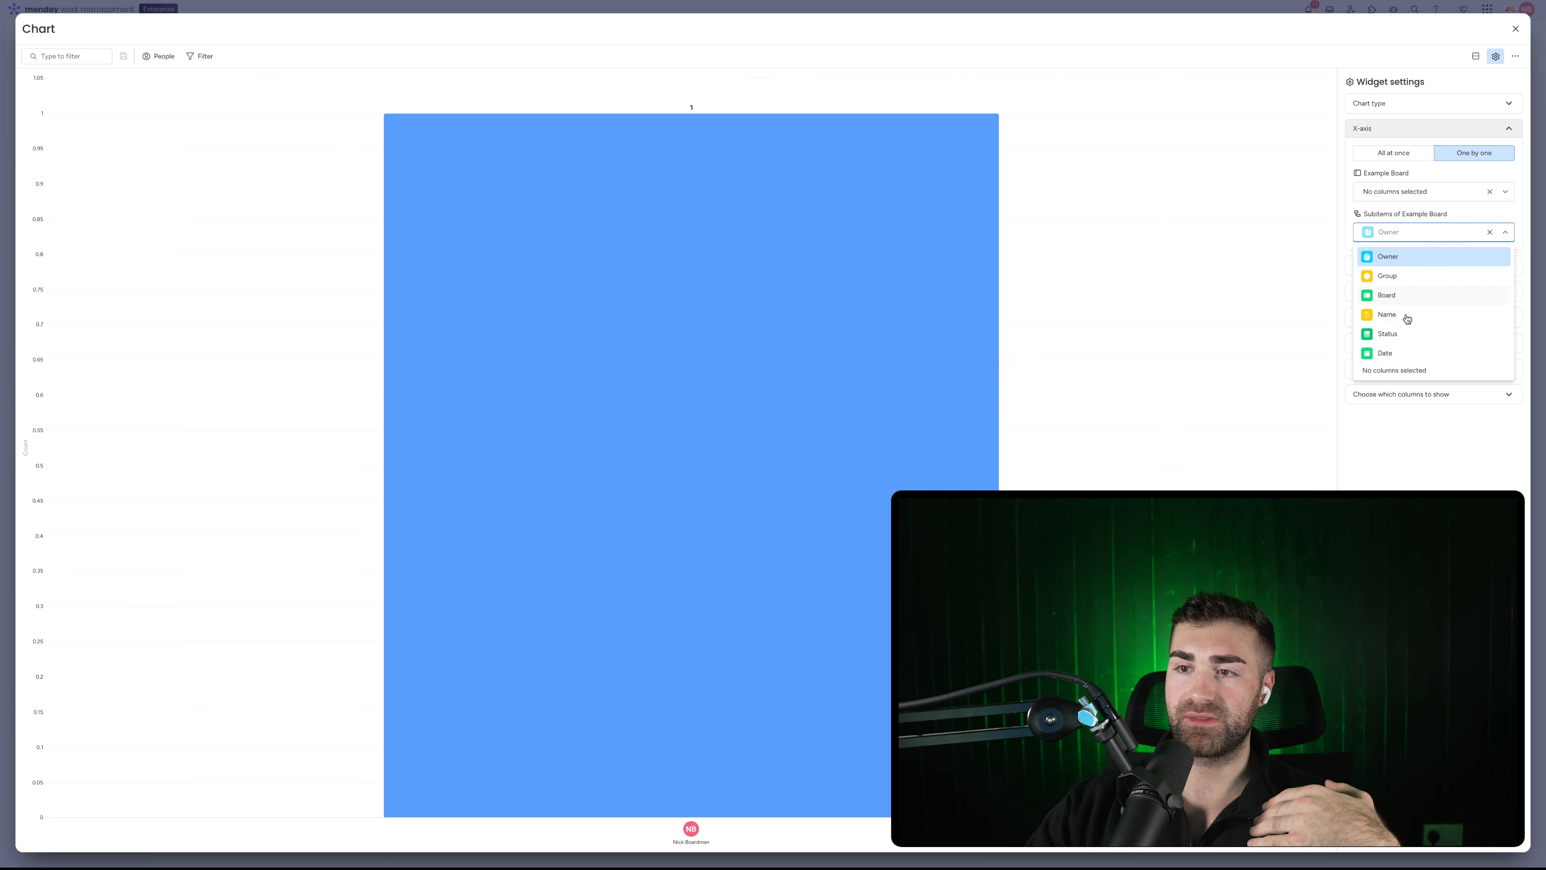
click(1399, 334)
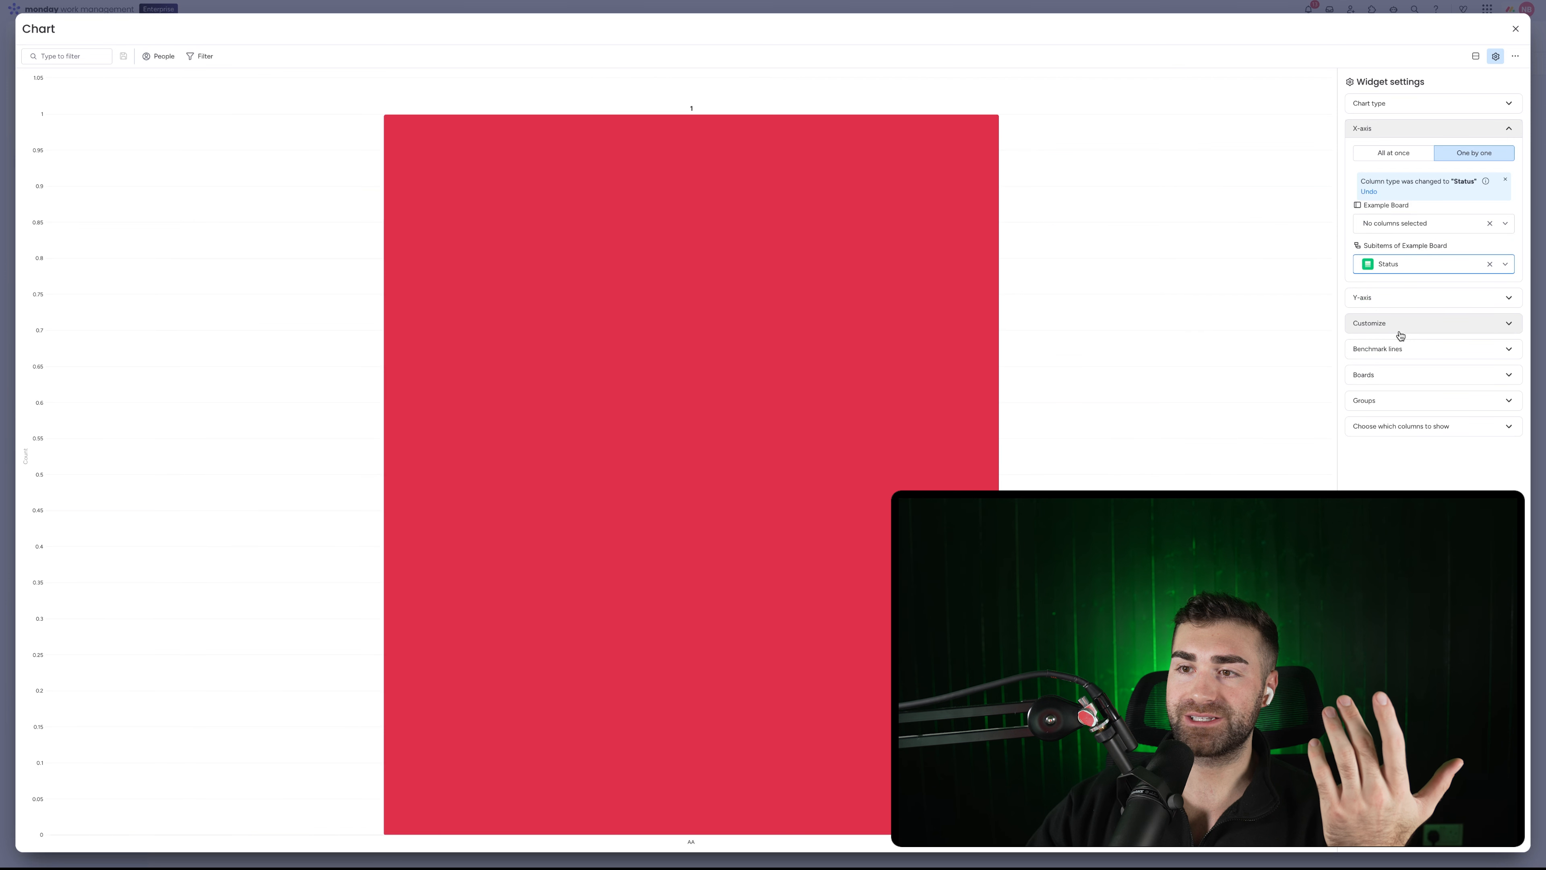
Try the All at once column selection for the Y-axis, return it to One by one, and close the chart settings.
click(1398, 301)
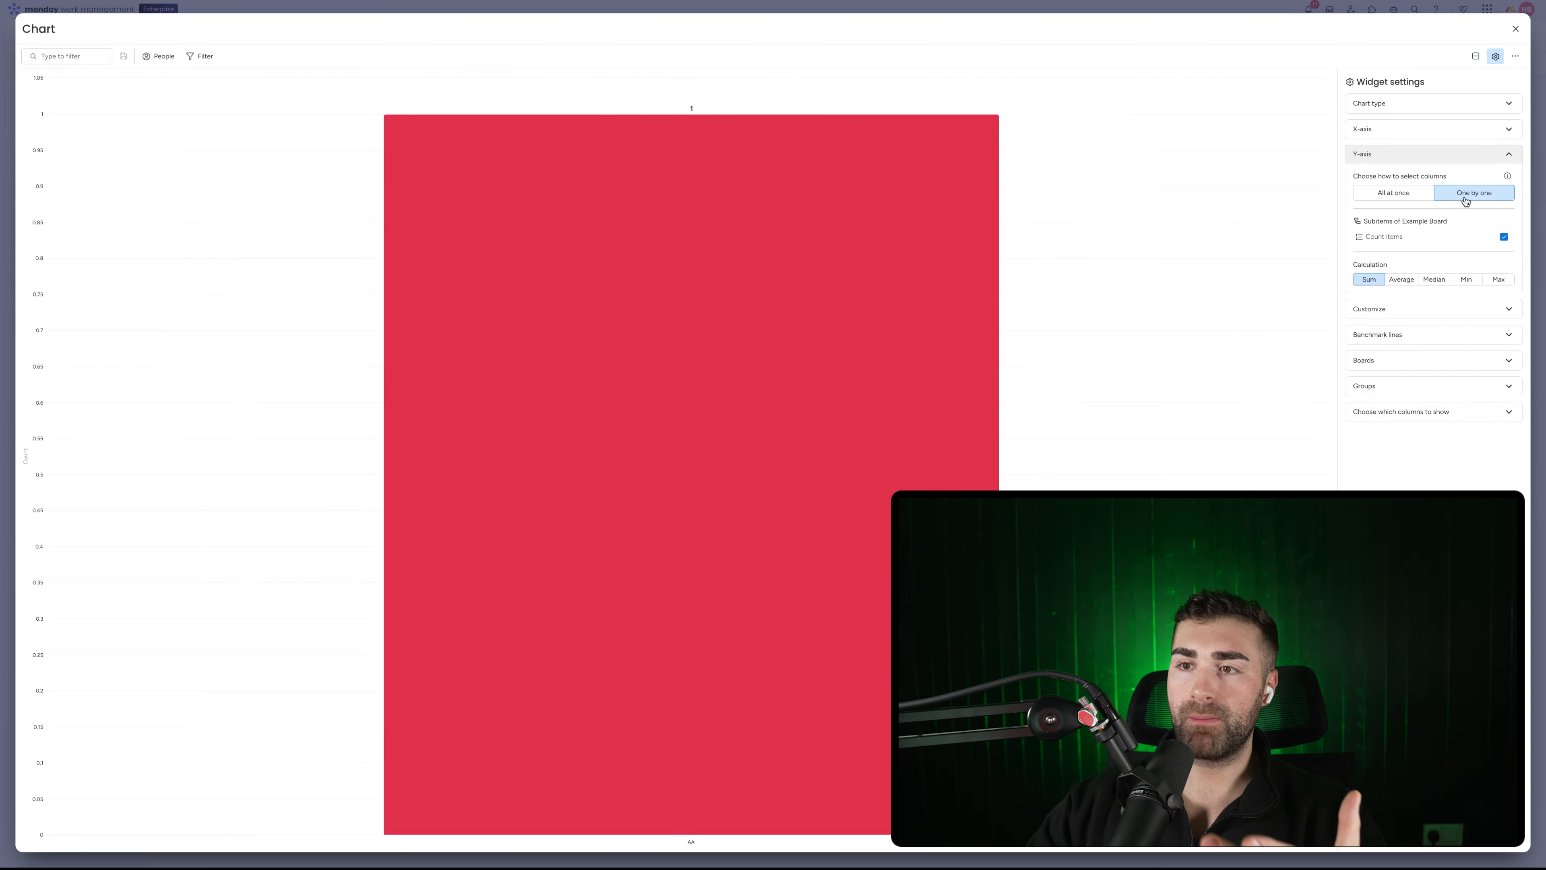
click(1357, 192)
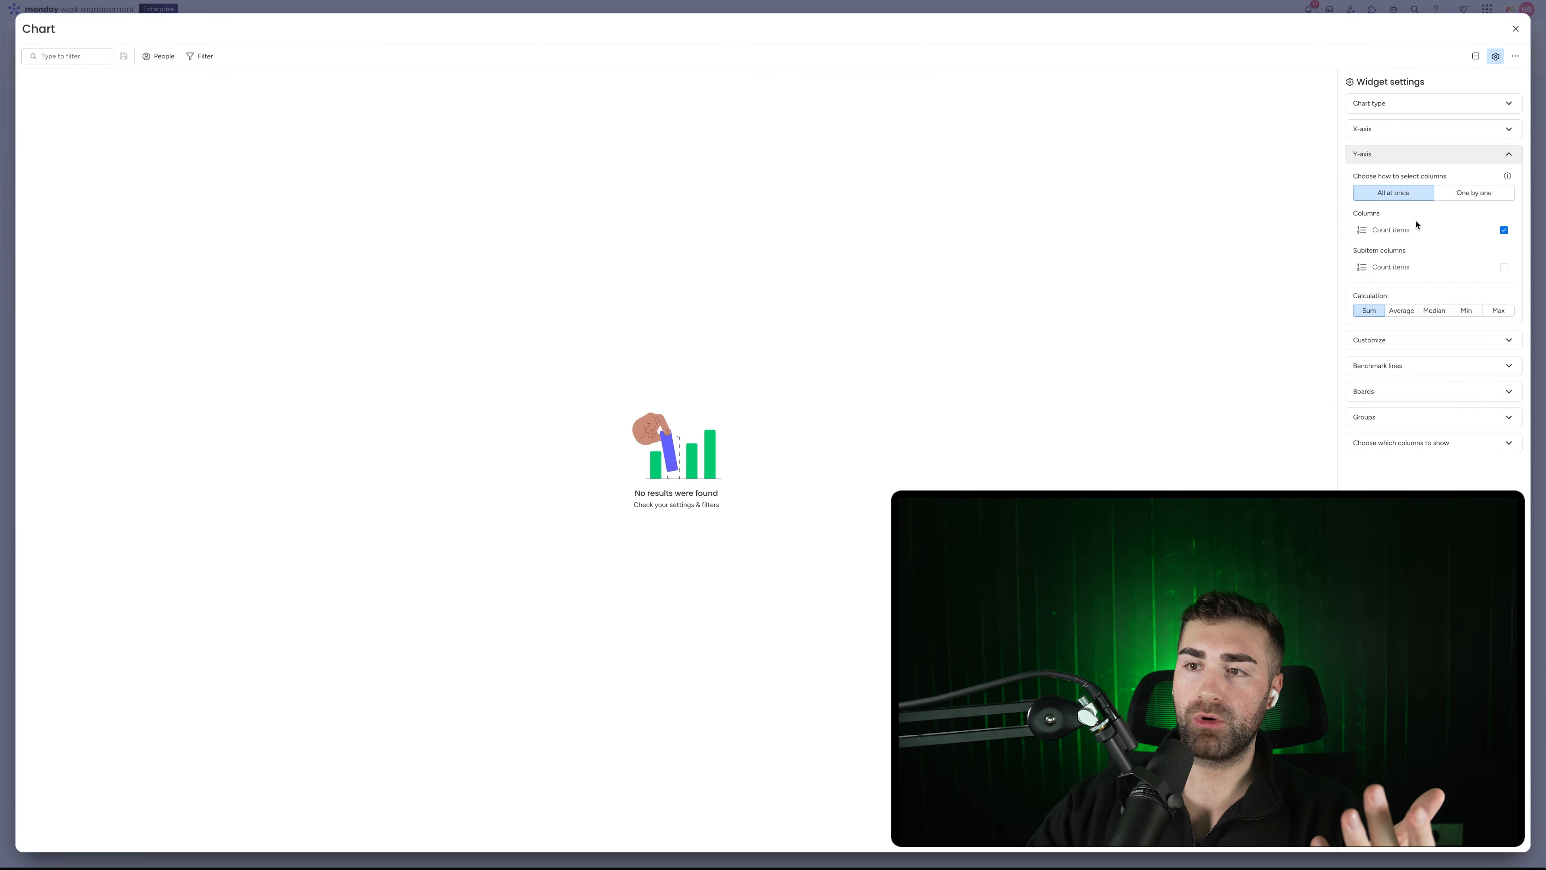
click(1399, 268)
click(1458, 195)
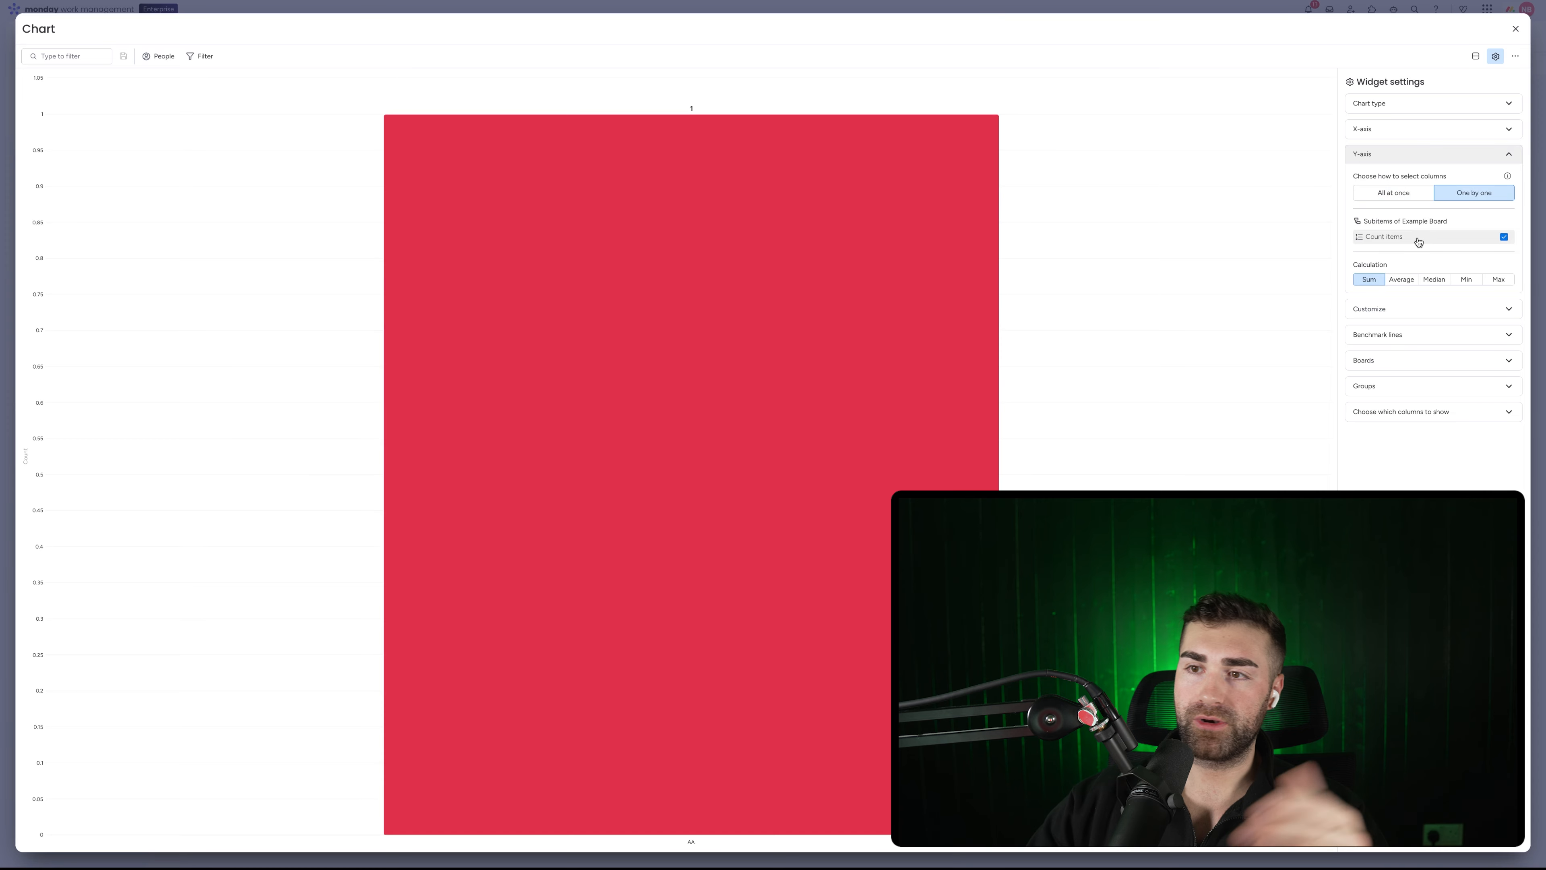
click(1514, 30)
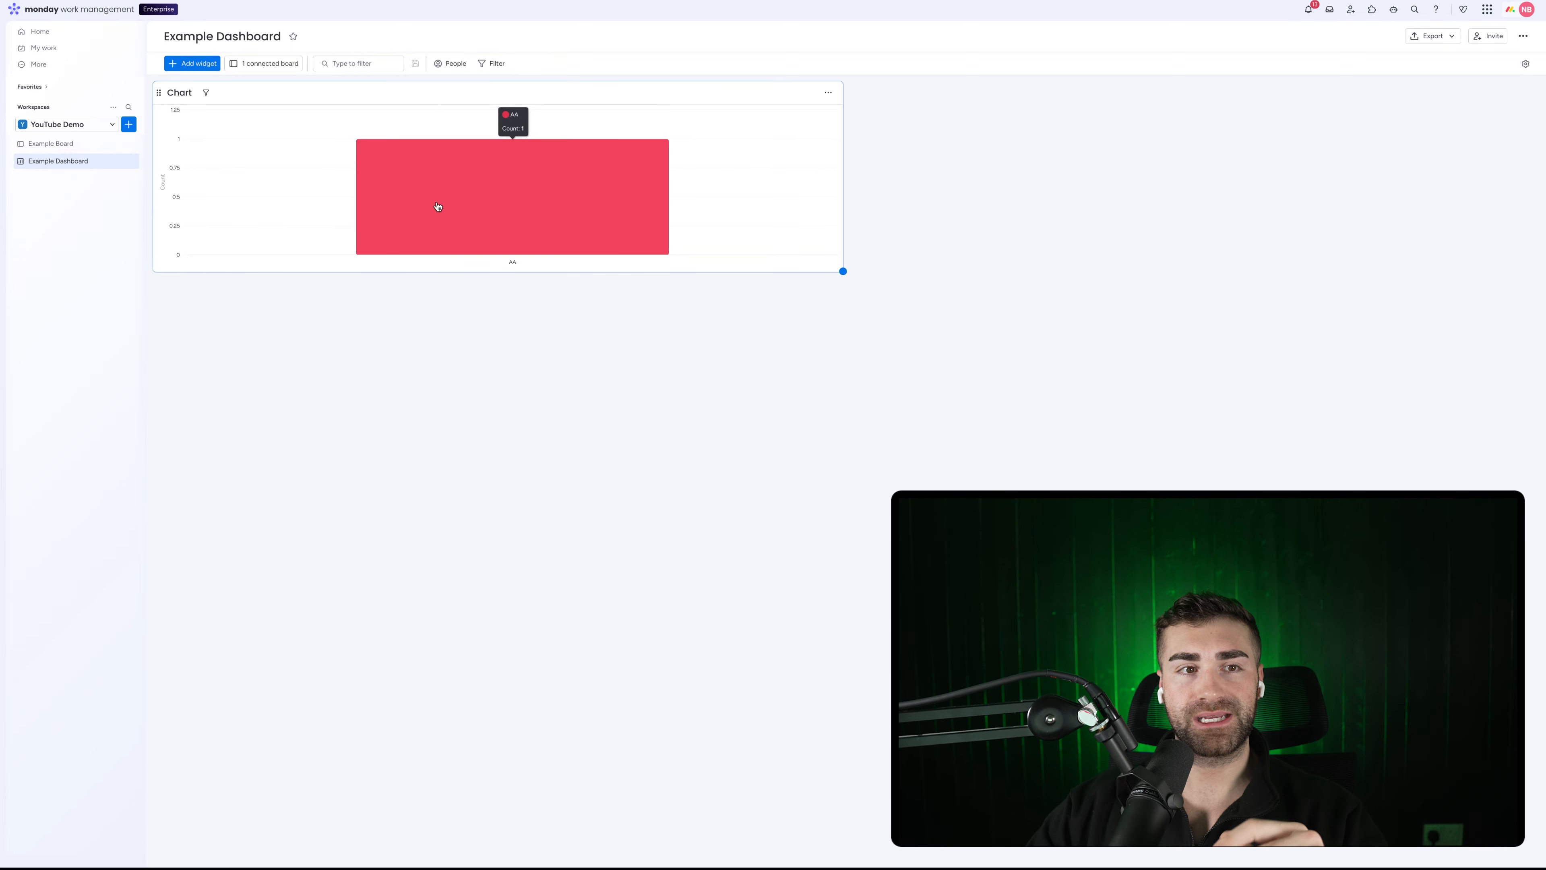
Open Example Board and expand Item 3 to view its subitem.
click(50, 144)
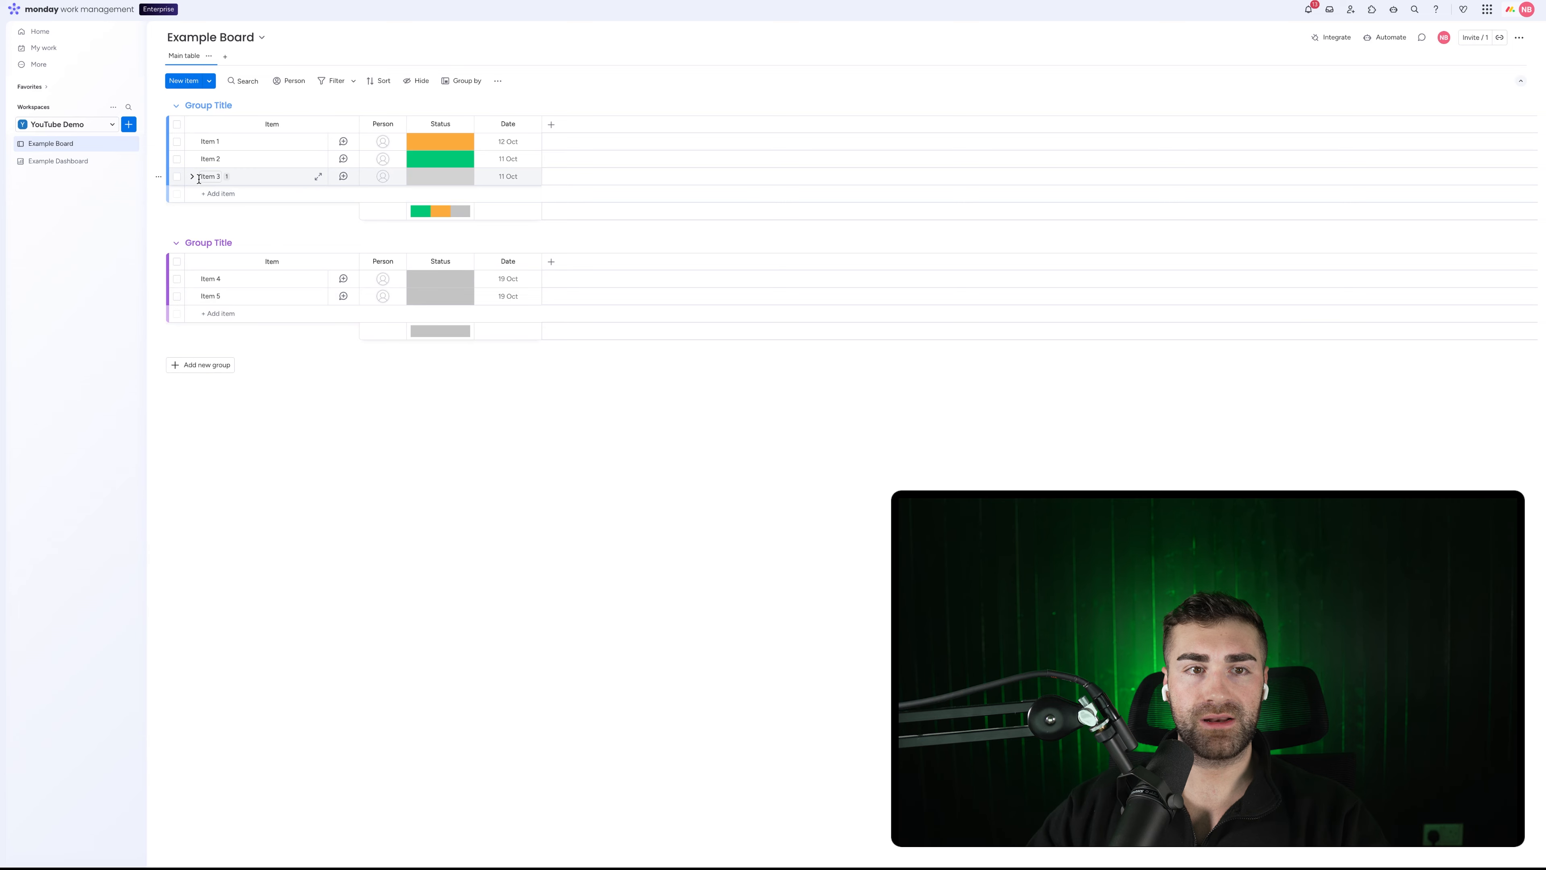
click(196, 181)
click(197, 178)
click(193, 177)
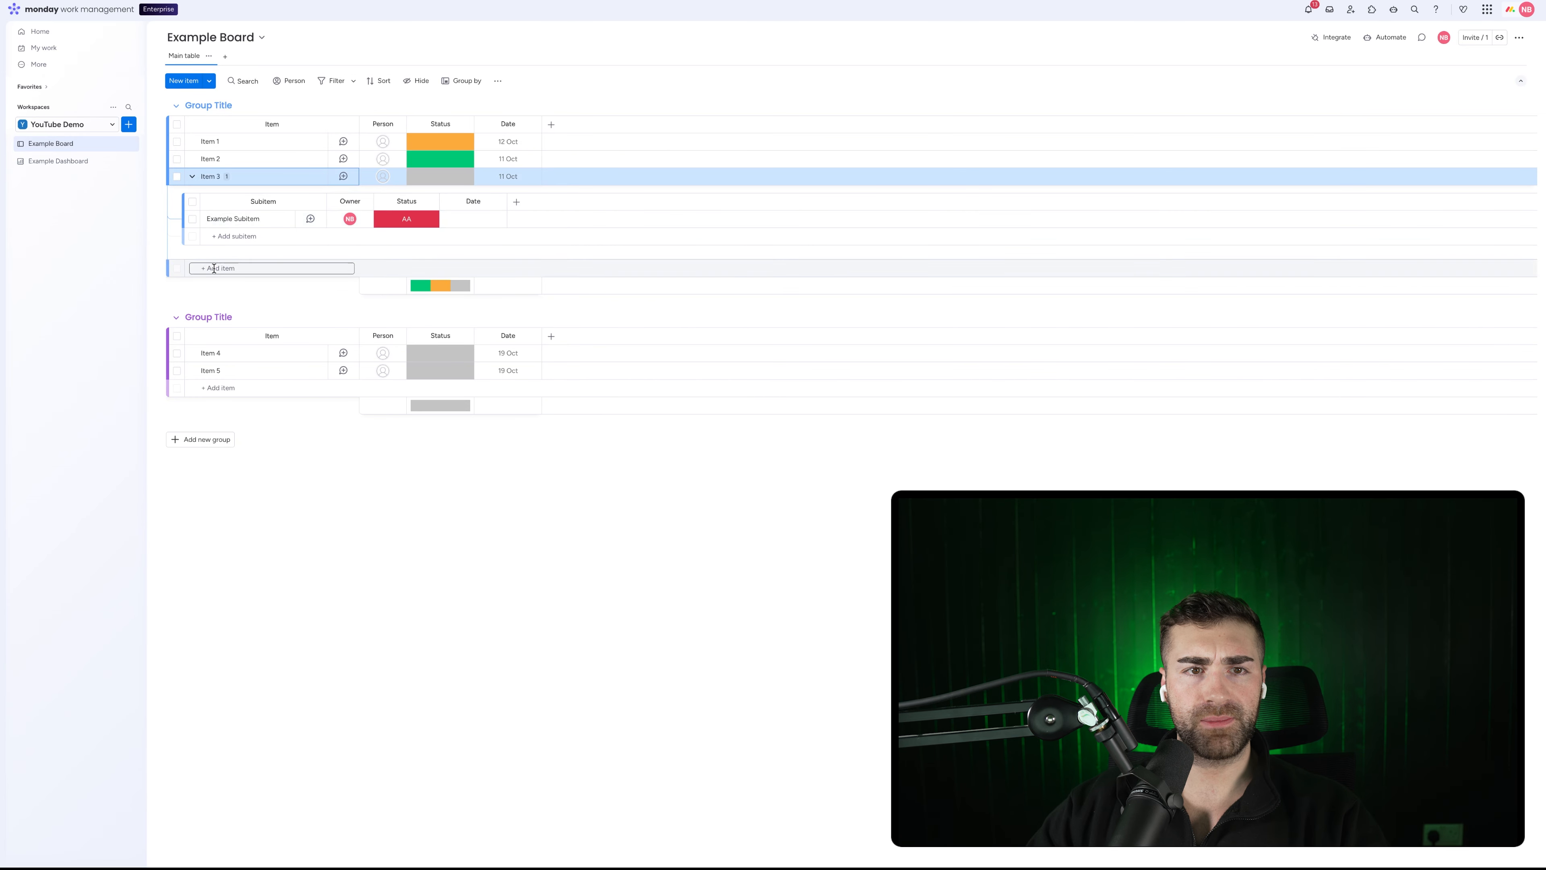
Add a subitem named Example Subitem #2 under Item 3.
click(223, 232)
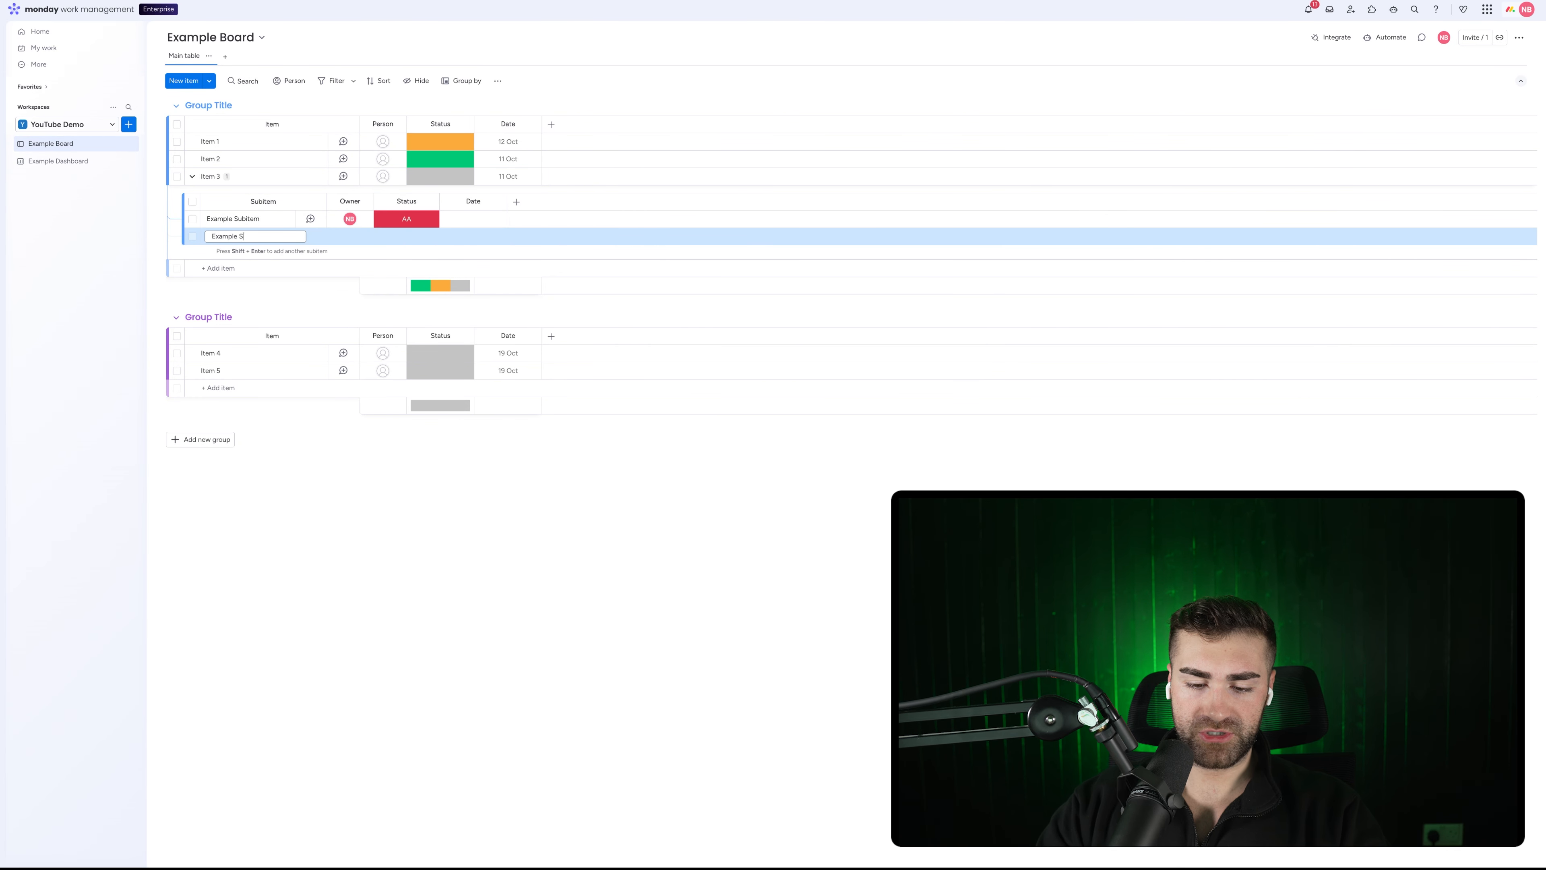
key(Return)
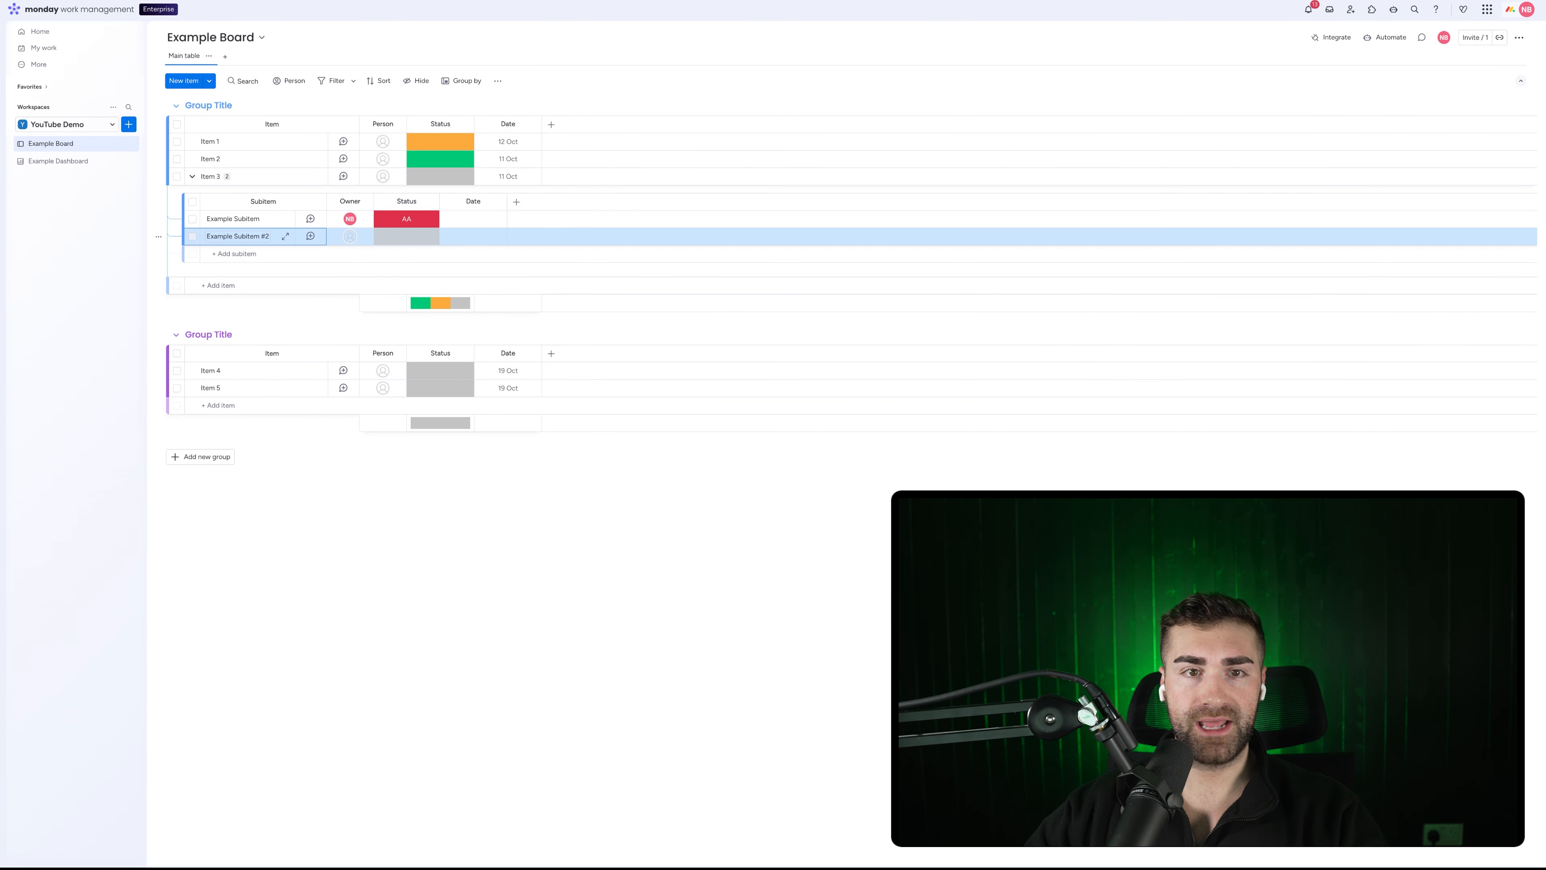
Create a green Won label in the subitem Status column and assign it to Example Subitem #2.
click(406, 235)
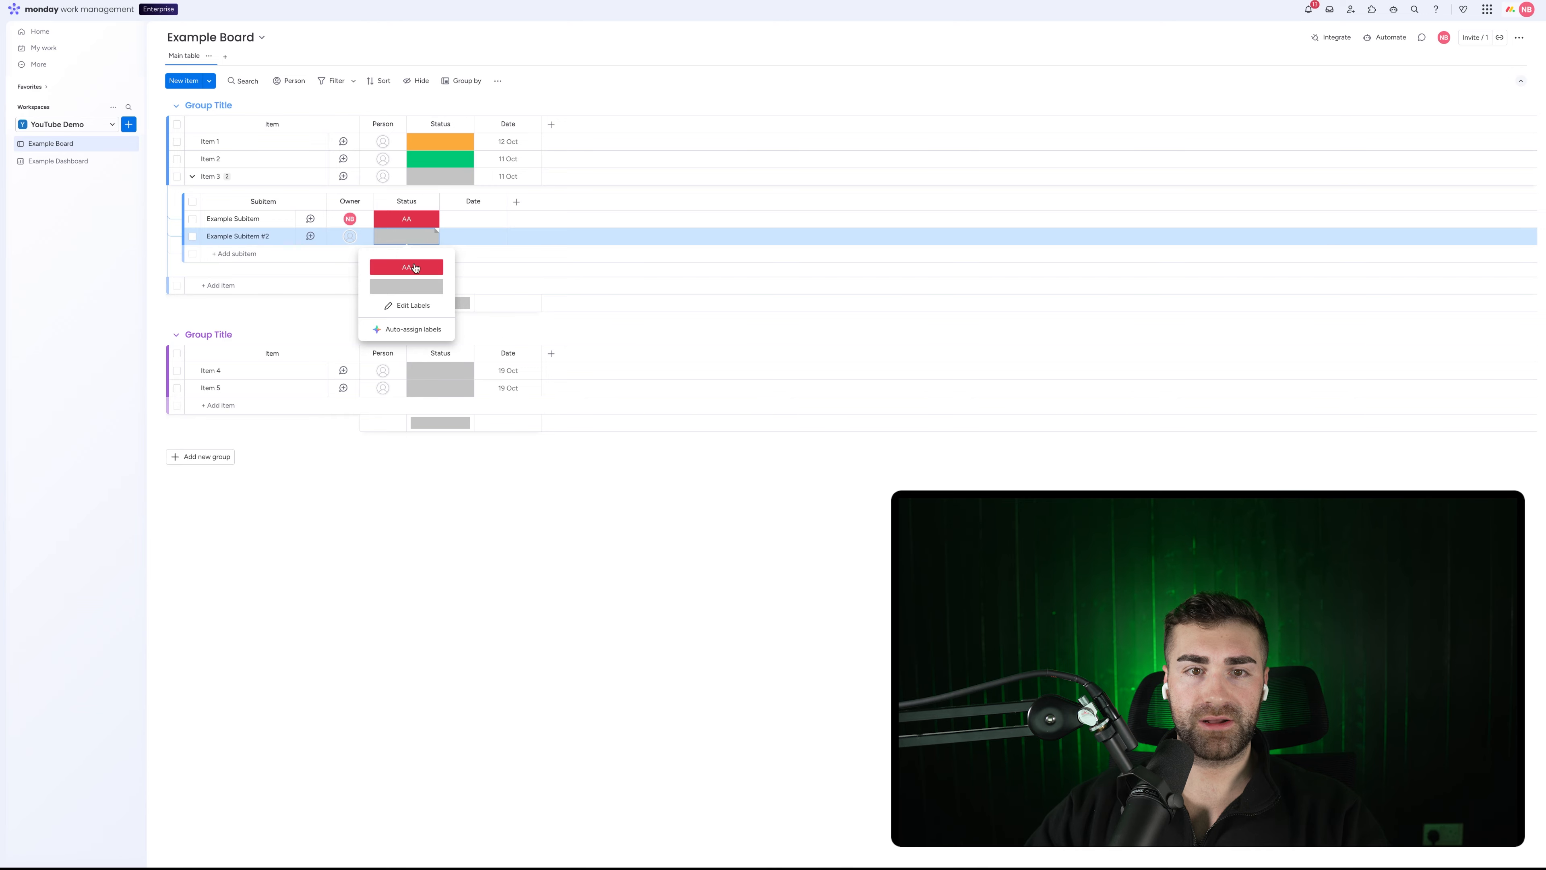
click(407, 306)
click(402, 326)
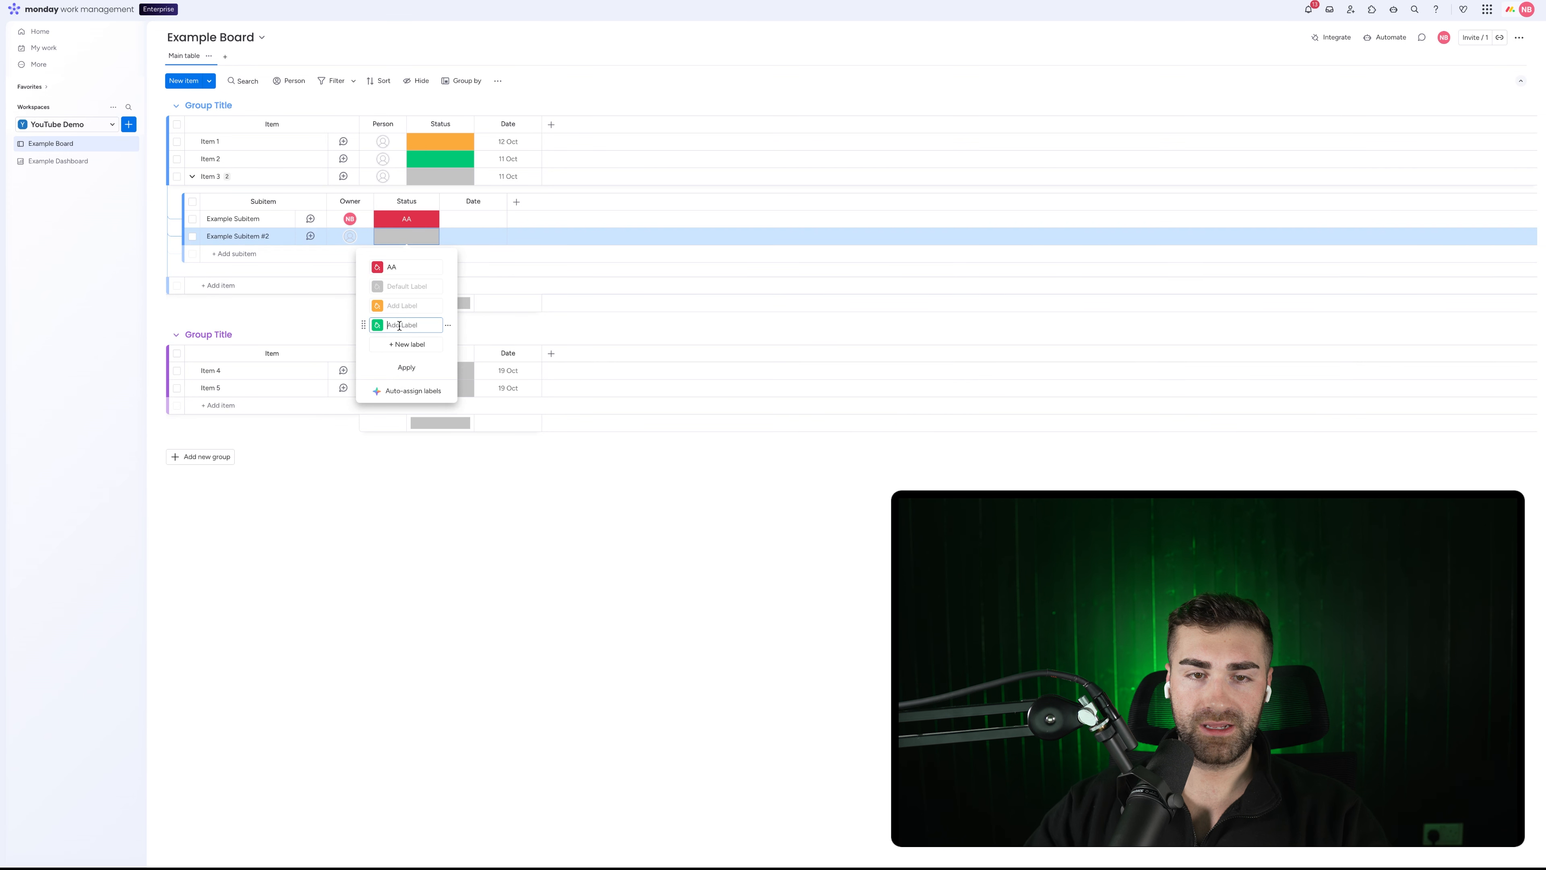
click(406, 367)
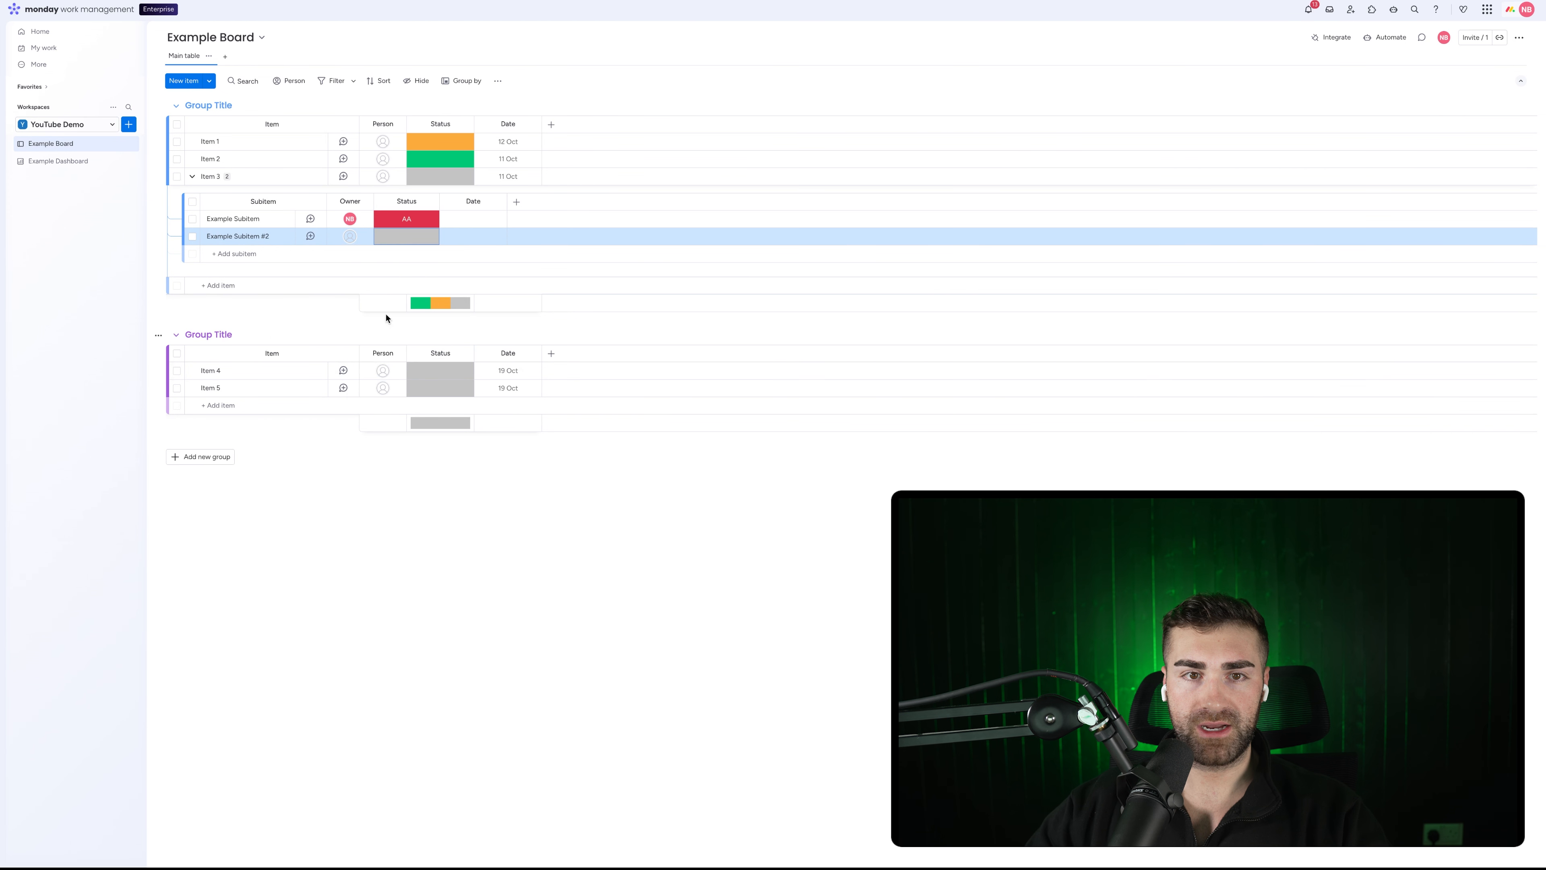
click(394, 236)
click(407, 320)
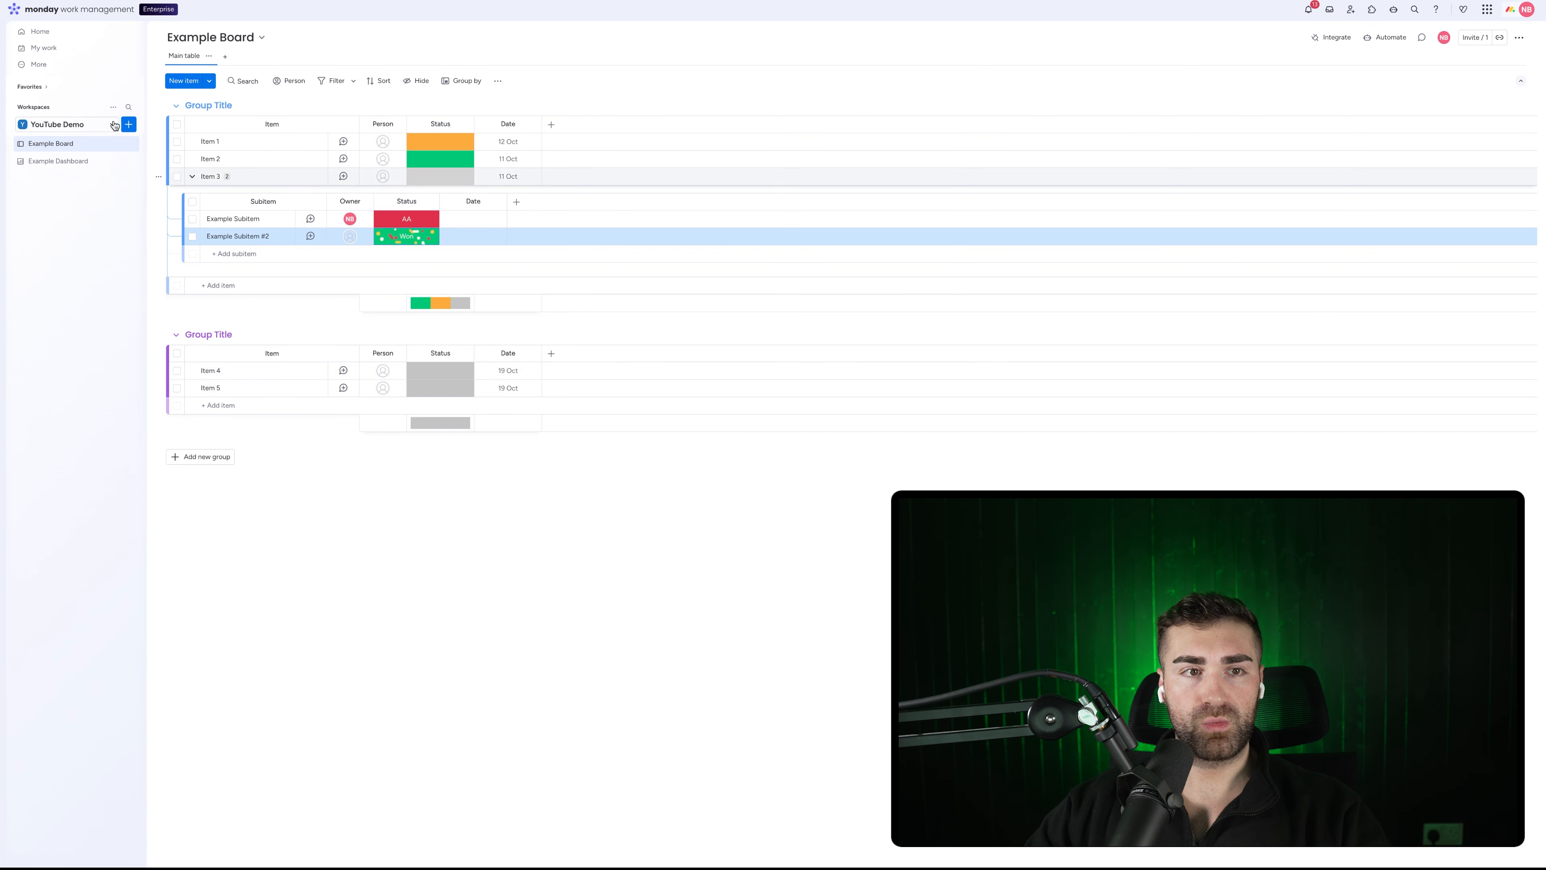
Open Example Dashboard and examine the Won bar in the chart widget.
click(46, 162)
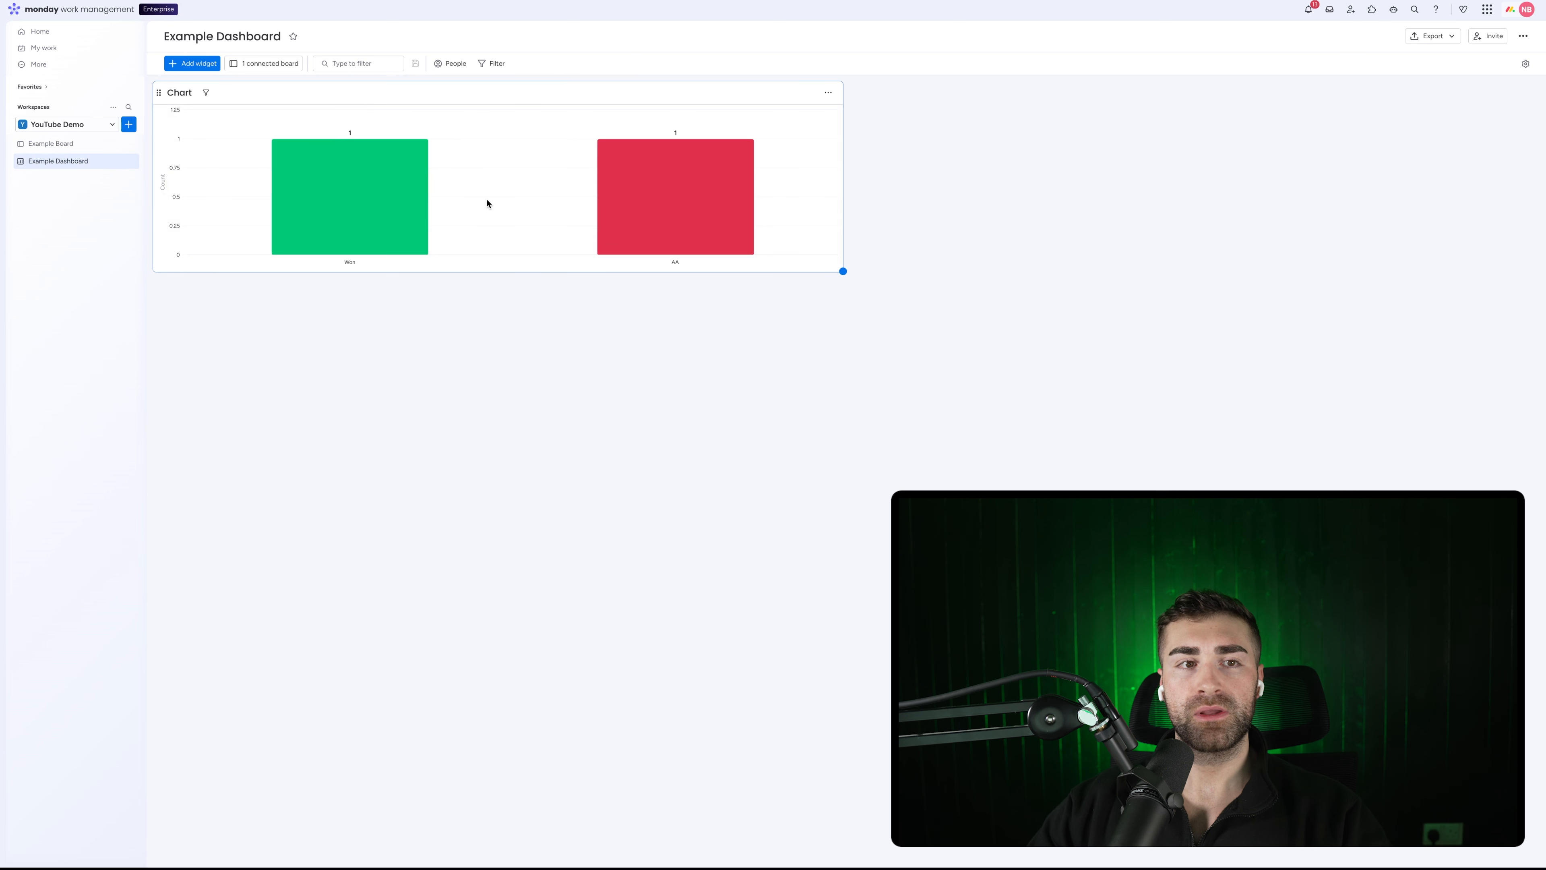
mouse_move(351, 195)
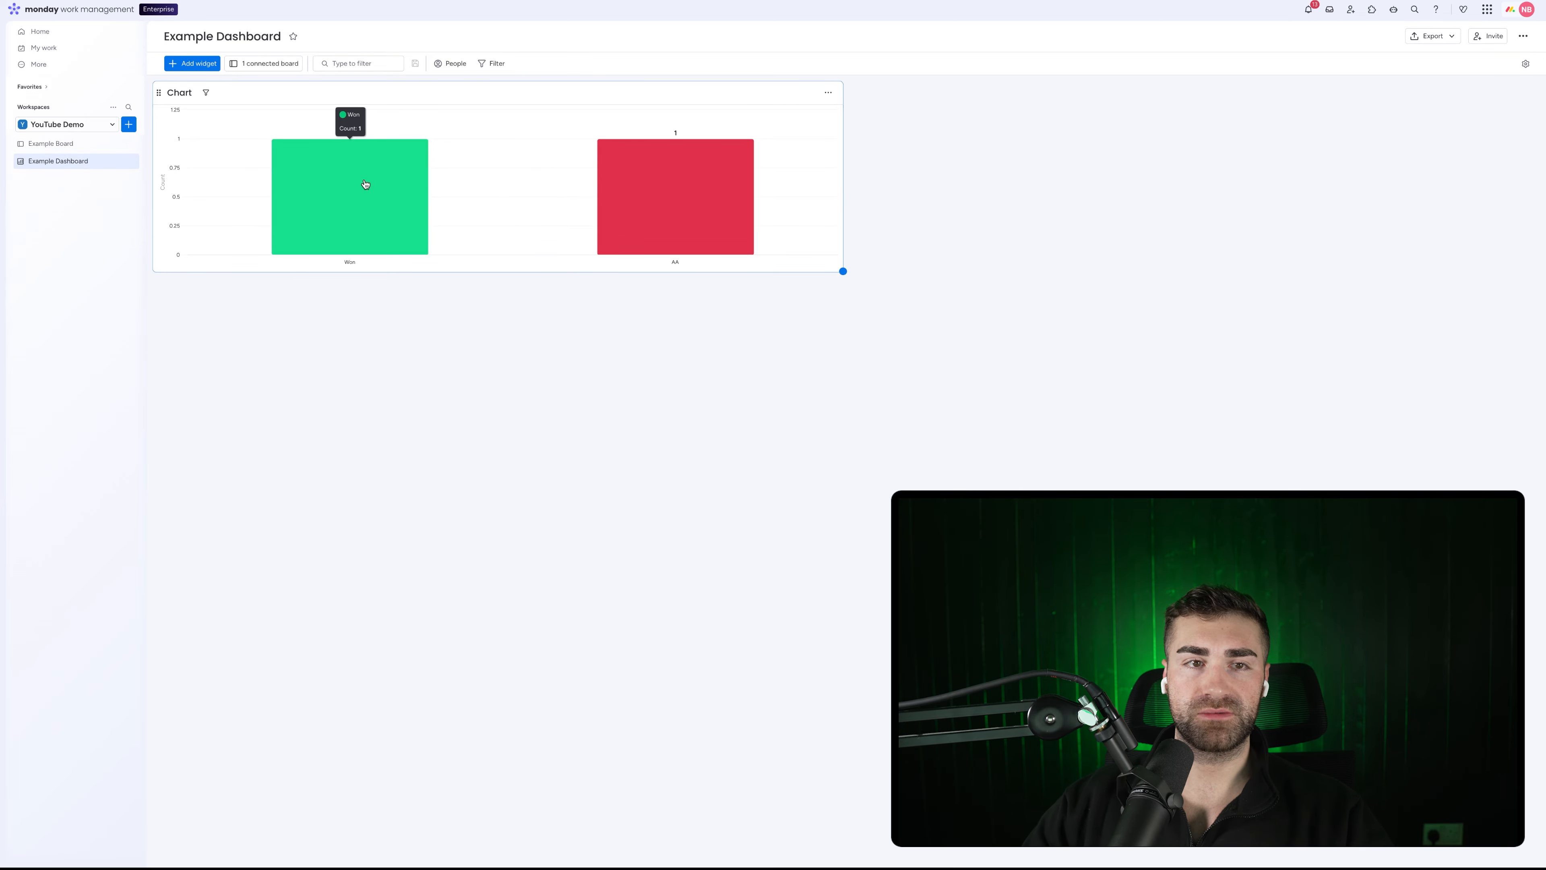
Return to Example Board, expand Item 3, and add a Numbers column to its subitems.
click(69, 151)
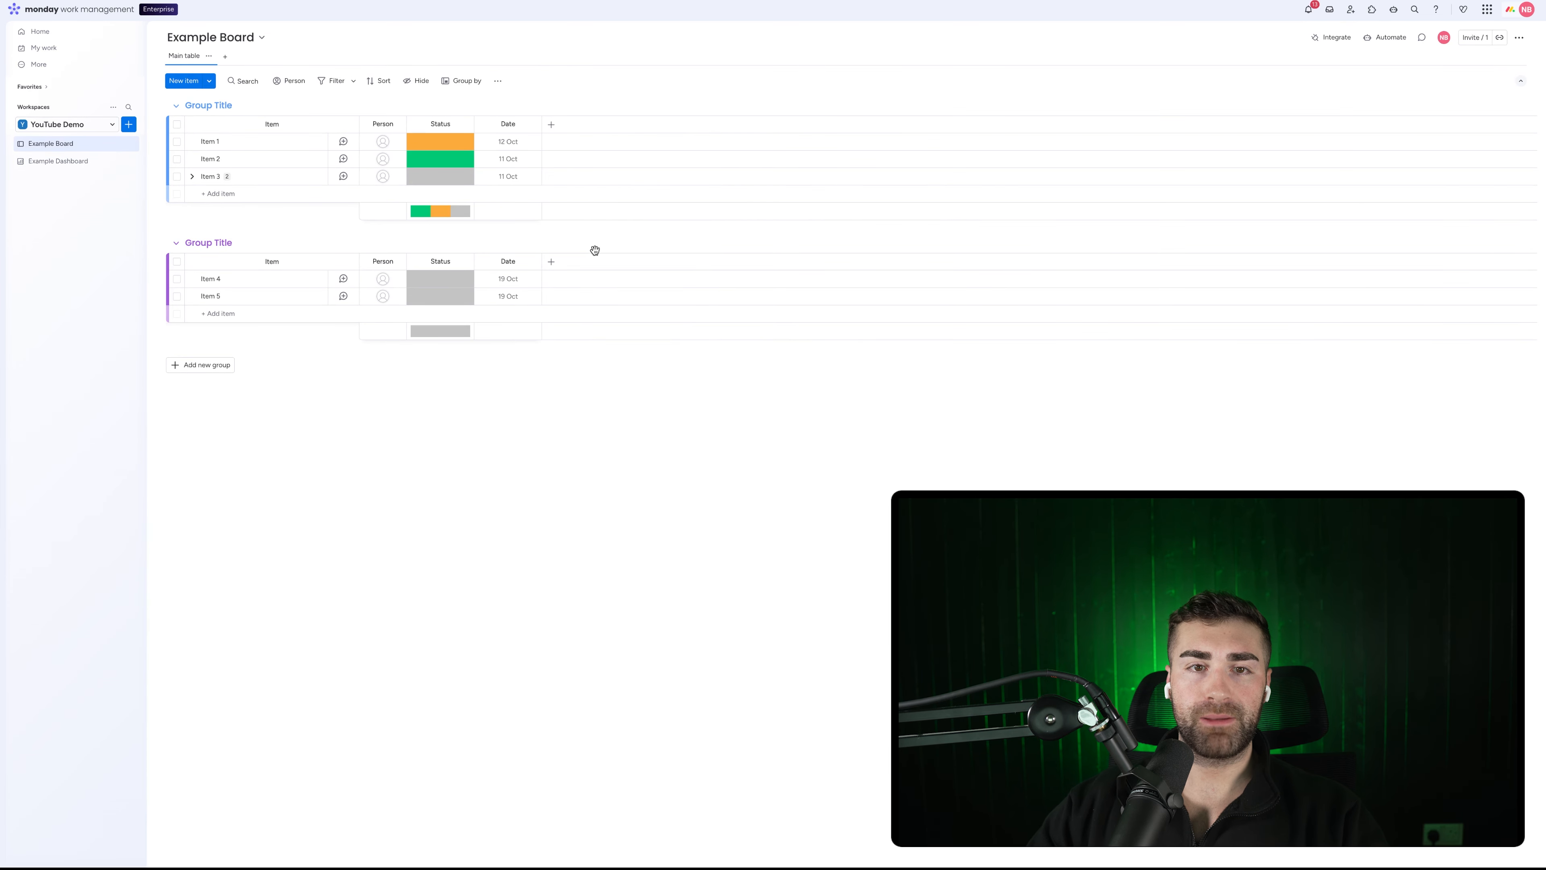
click(192, 176)
click(516, 203)
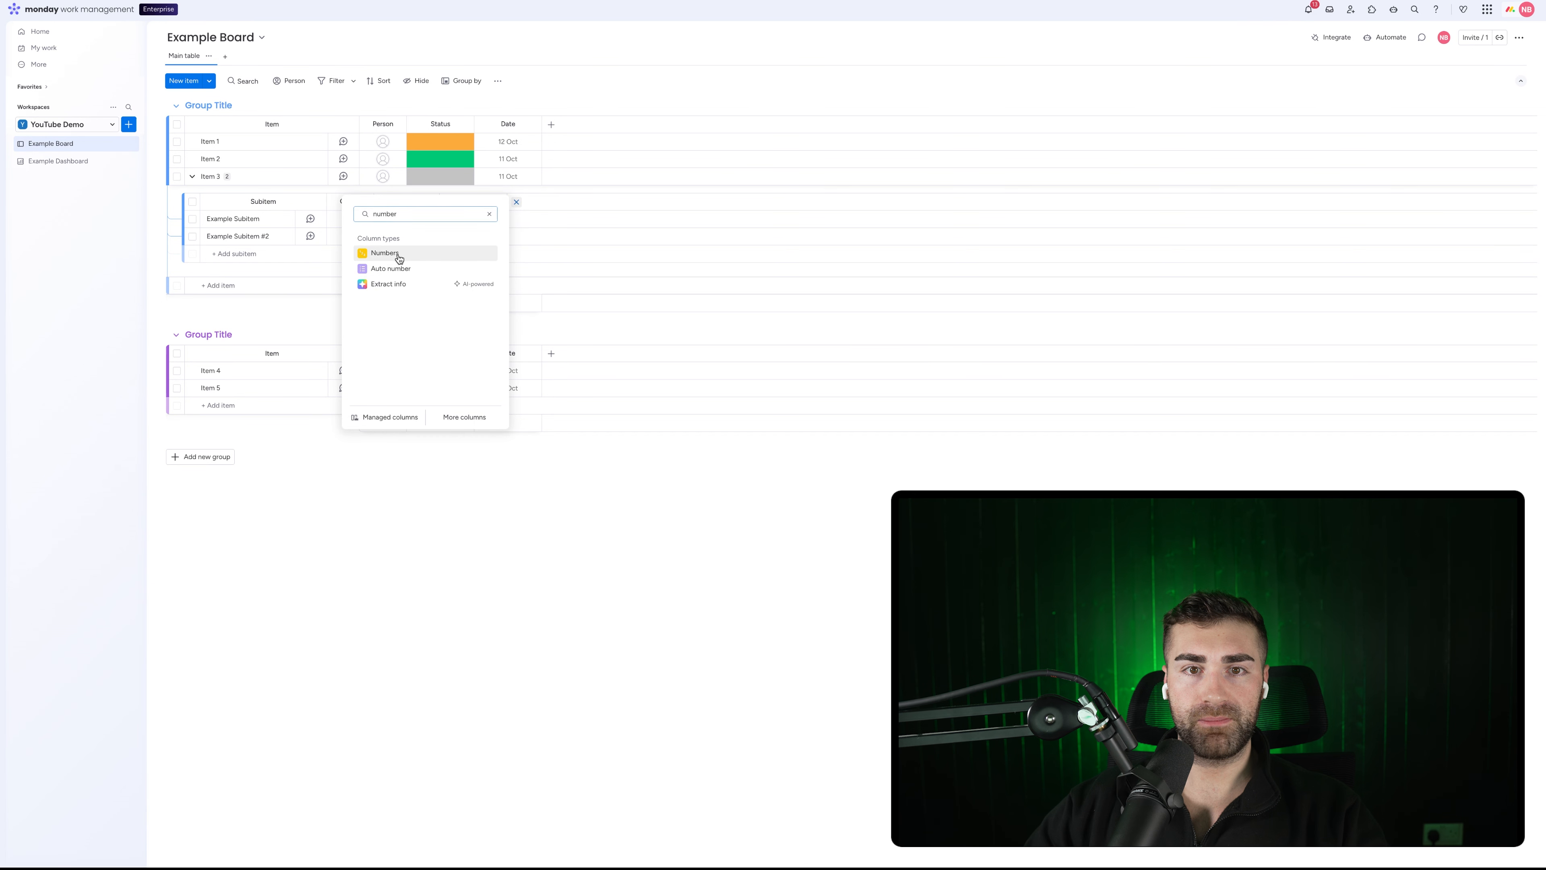
click(392, 253)
Enter 5000 in the Numbers column for Example Subitem and 20,000 for Example Subitem #2.
text(5000)
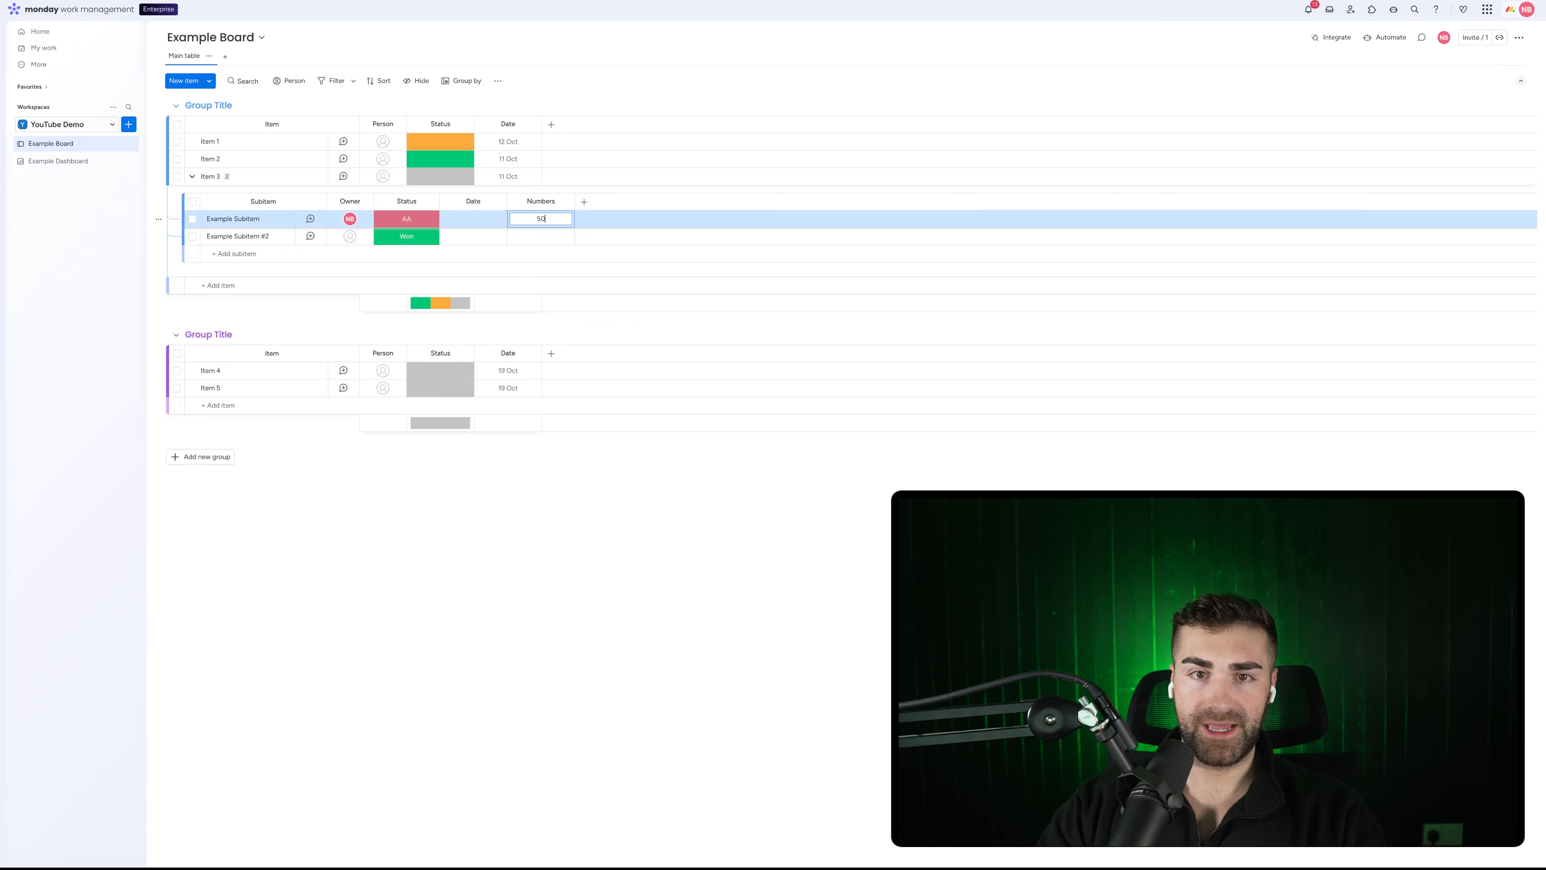
key(Return)
click(535, 236)
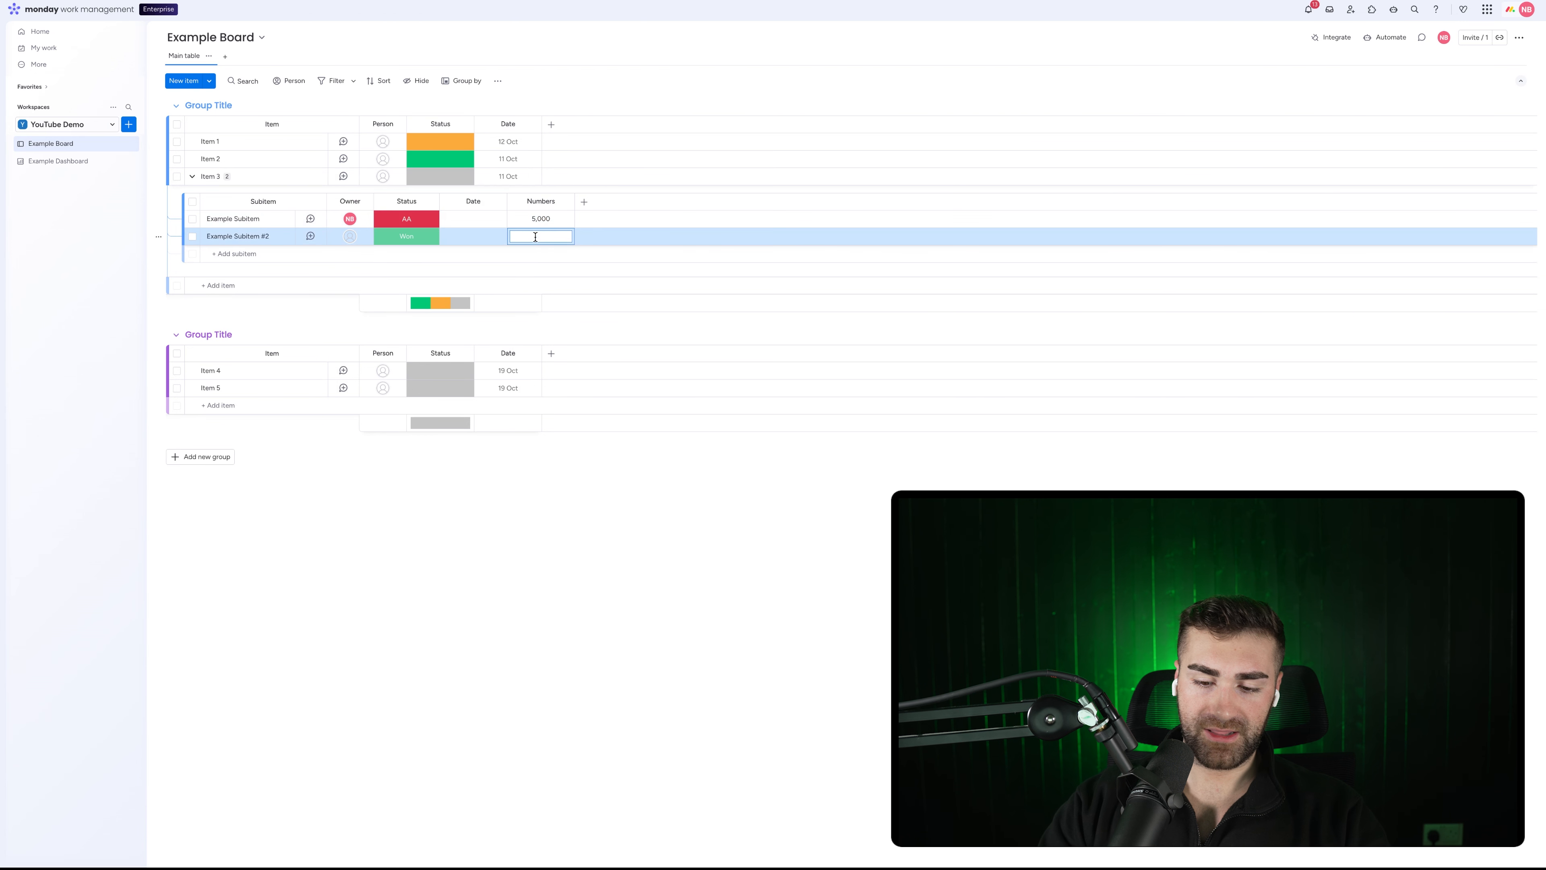
text(20,000)
key(Return)
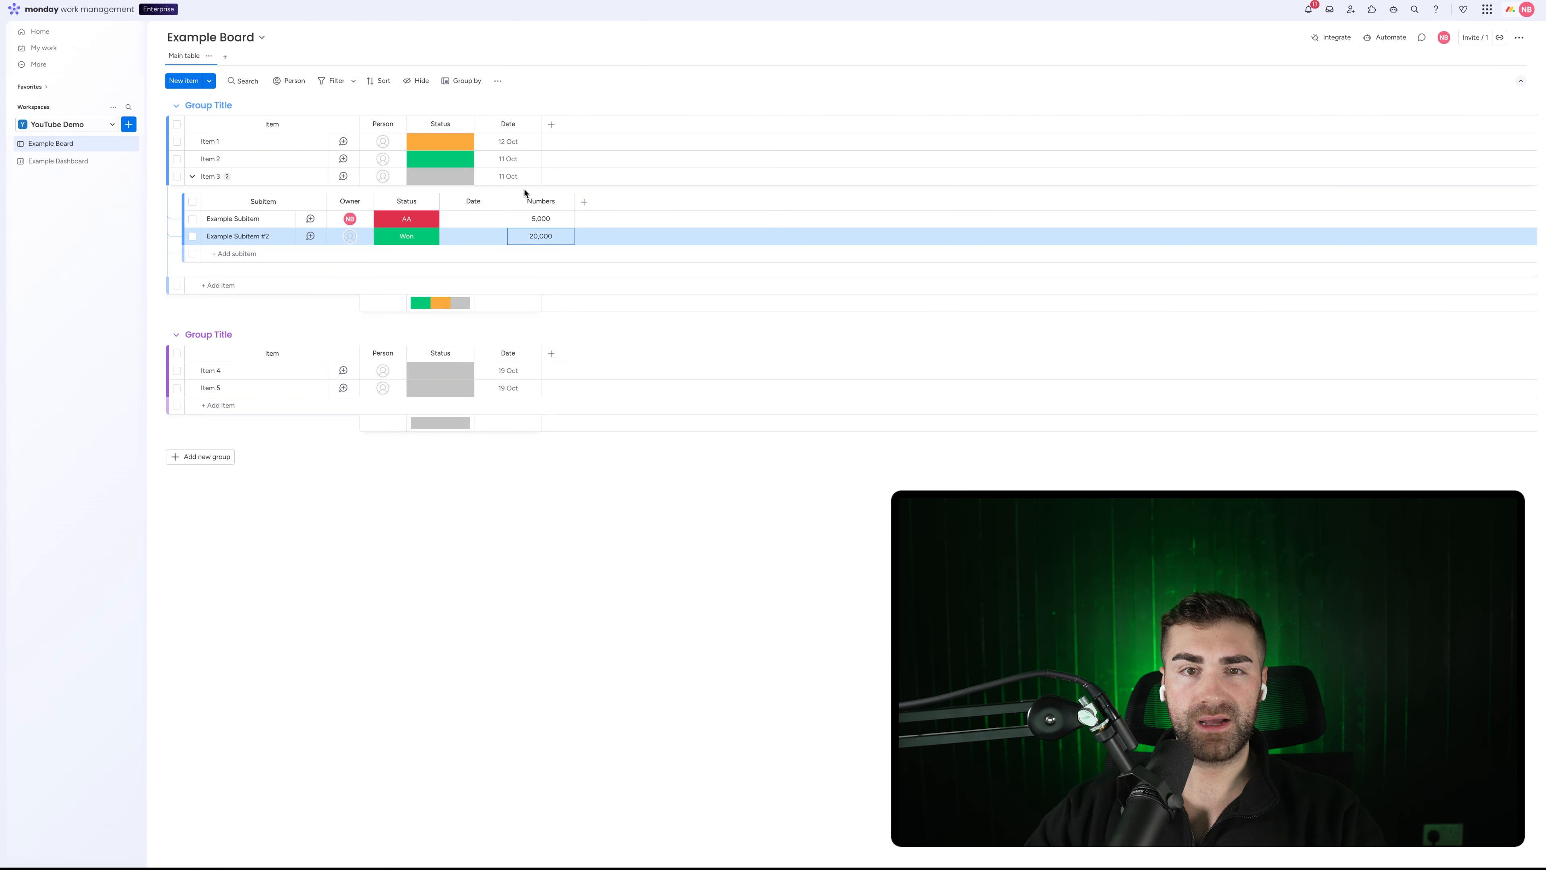
Customize the subitem Numbers column to use $ as its unit.
click(565, 202)
mouse_move(621, 238)
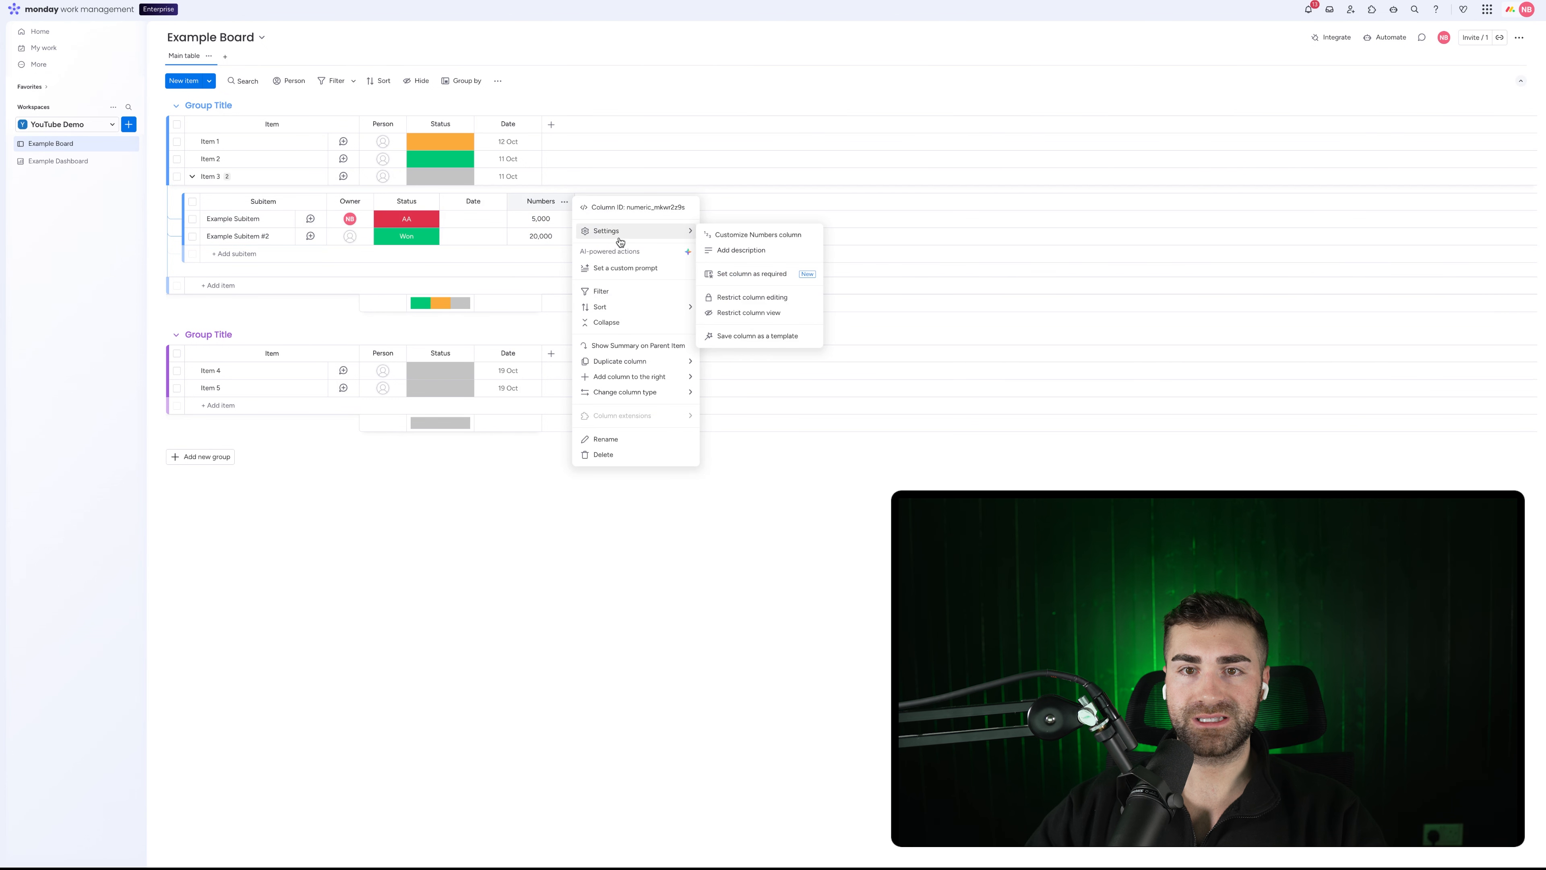
click(783, 235)
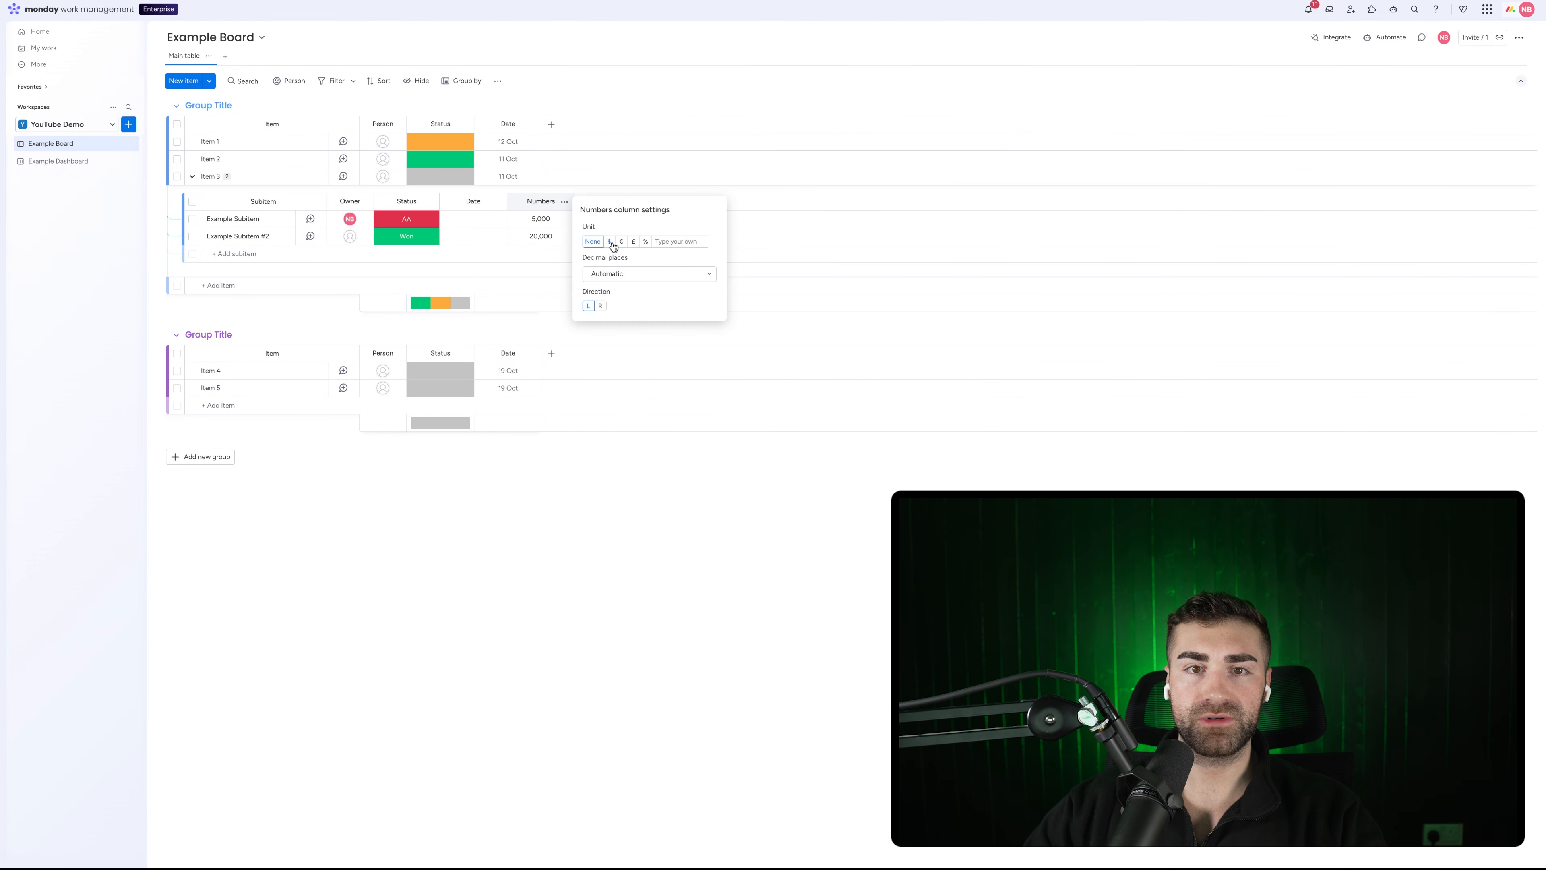
Go to Example Dashboard and add a second Chart widget.
click(58, 161)
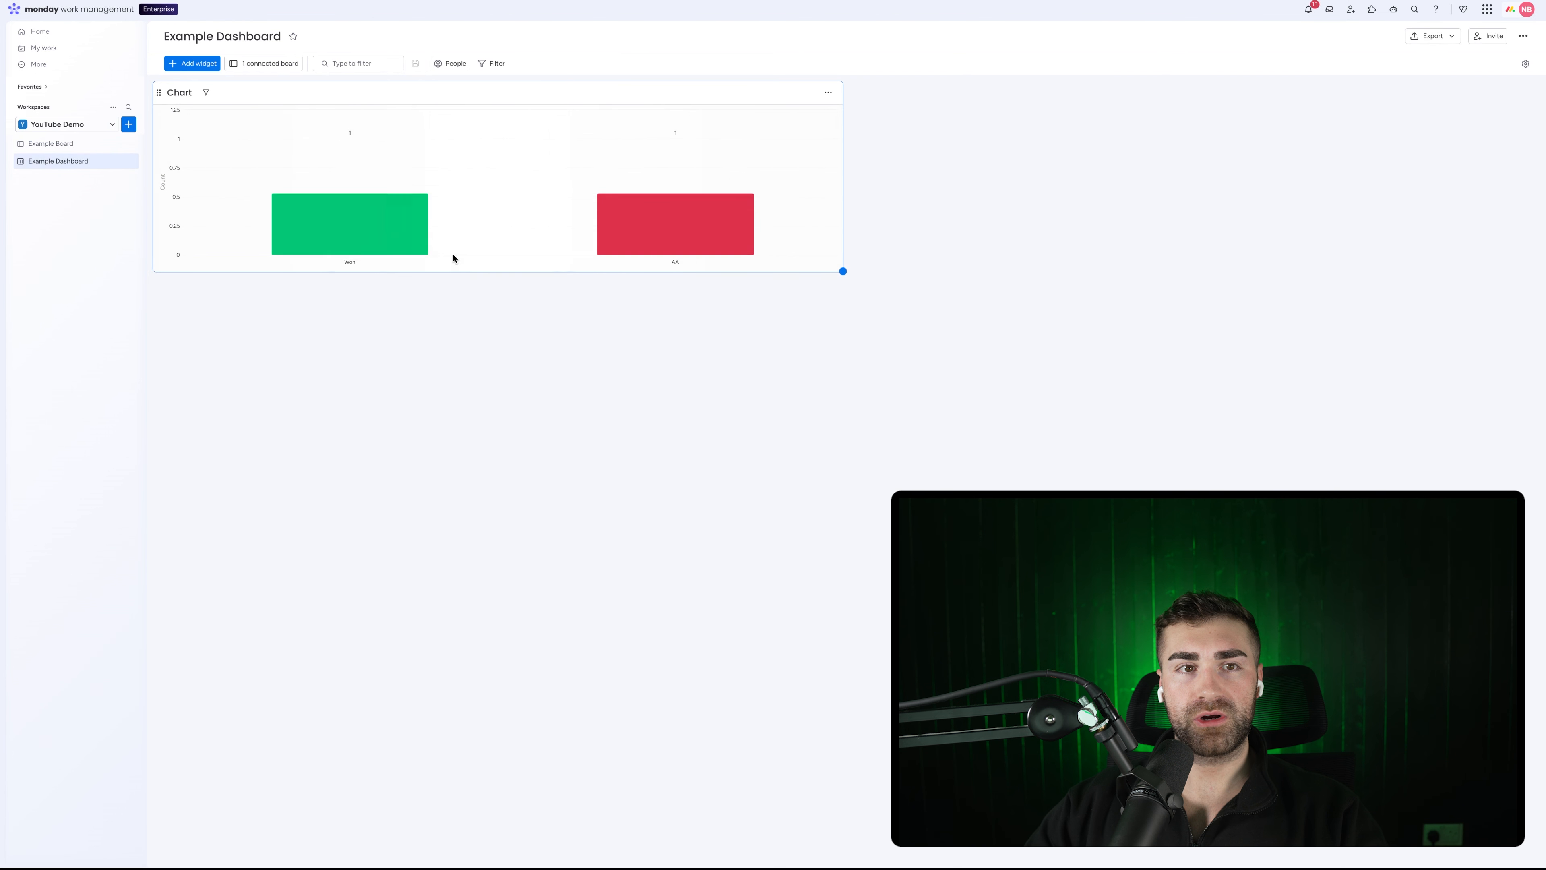
click(201, 63)
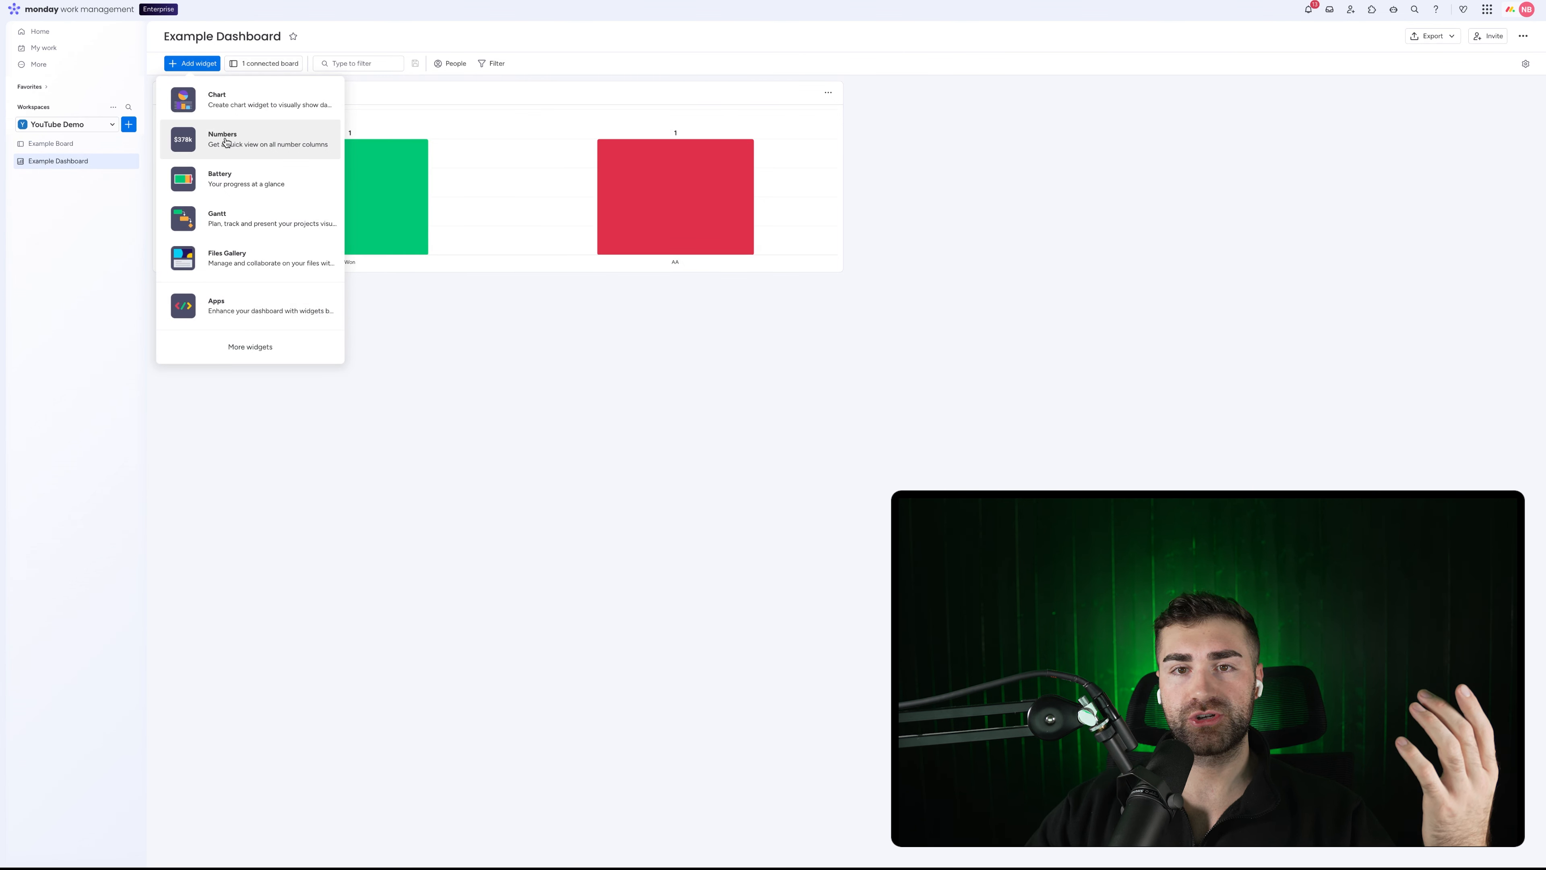
click(225, 105)
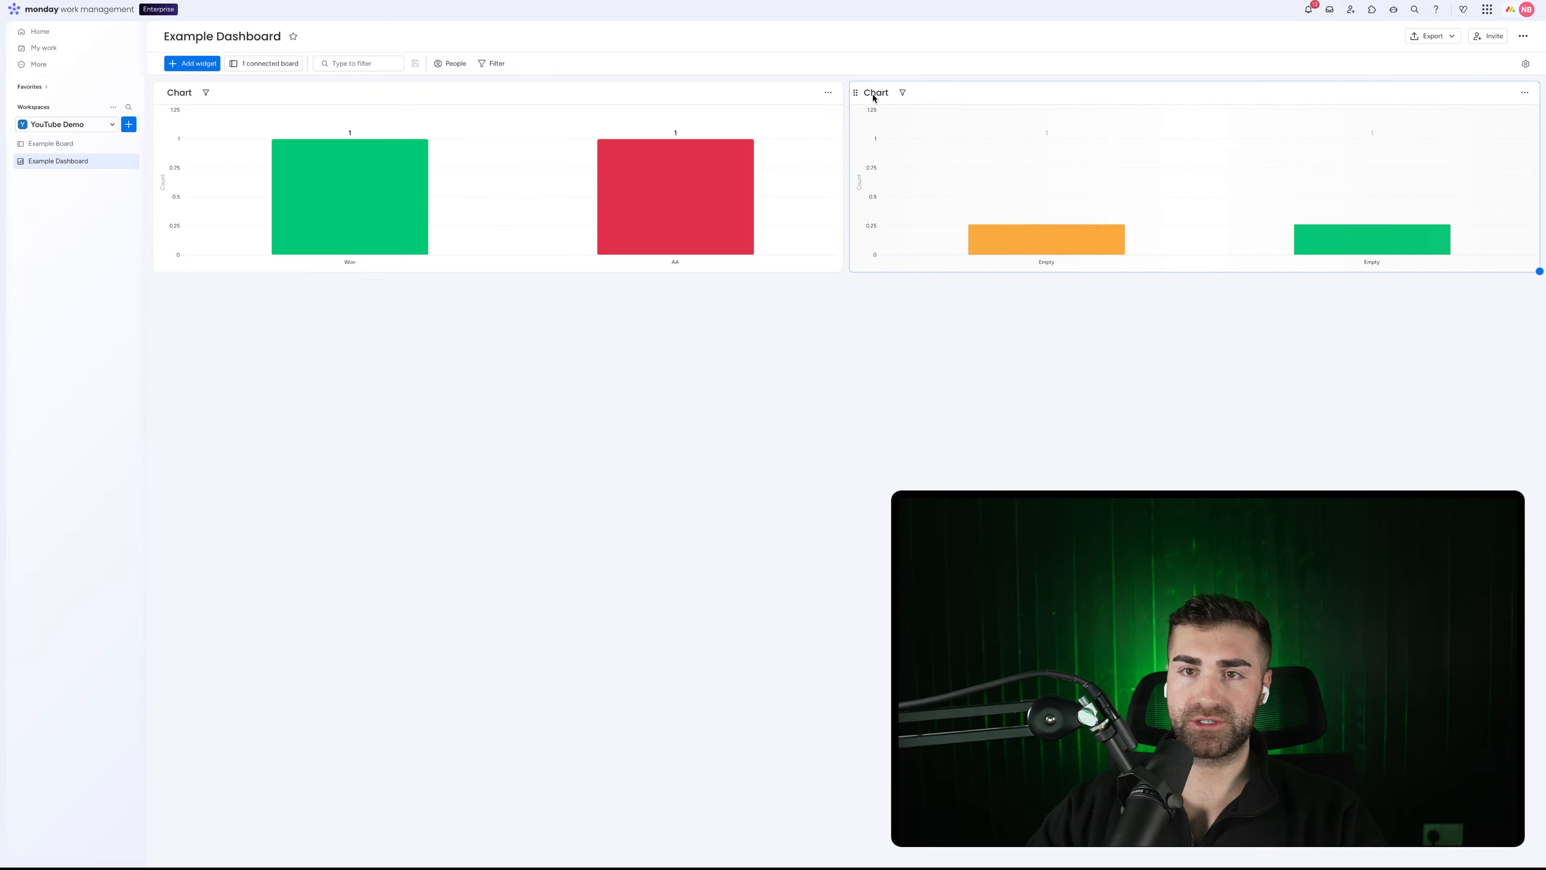
Rename the second chart widget as Subitem Value By Status.
click(873, 98)
text(Subite)
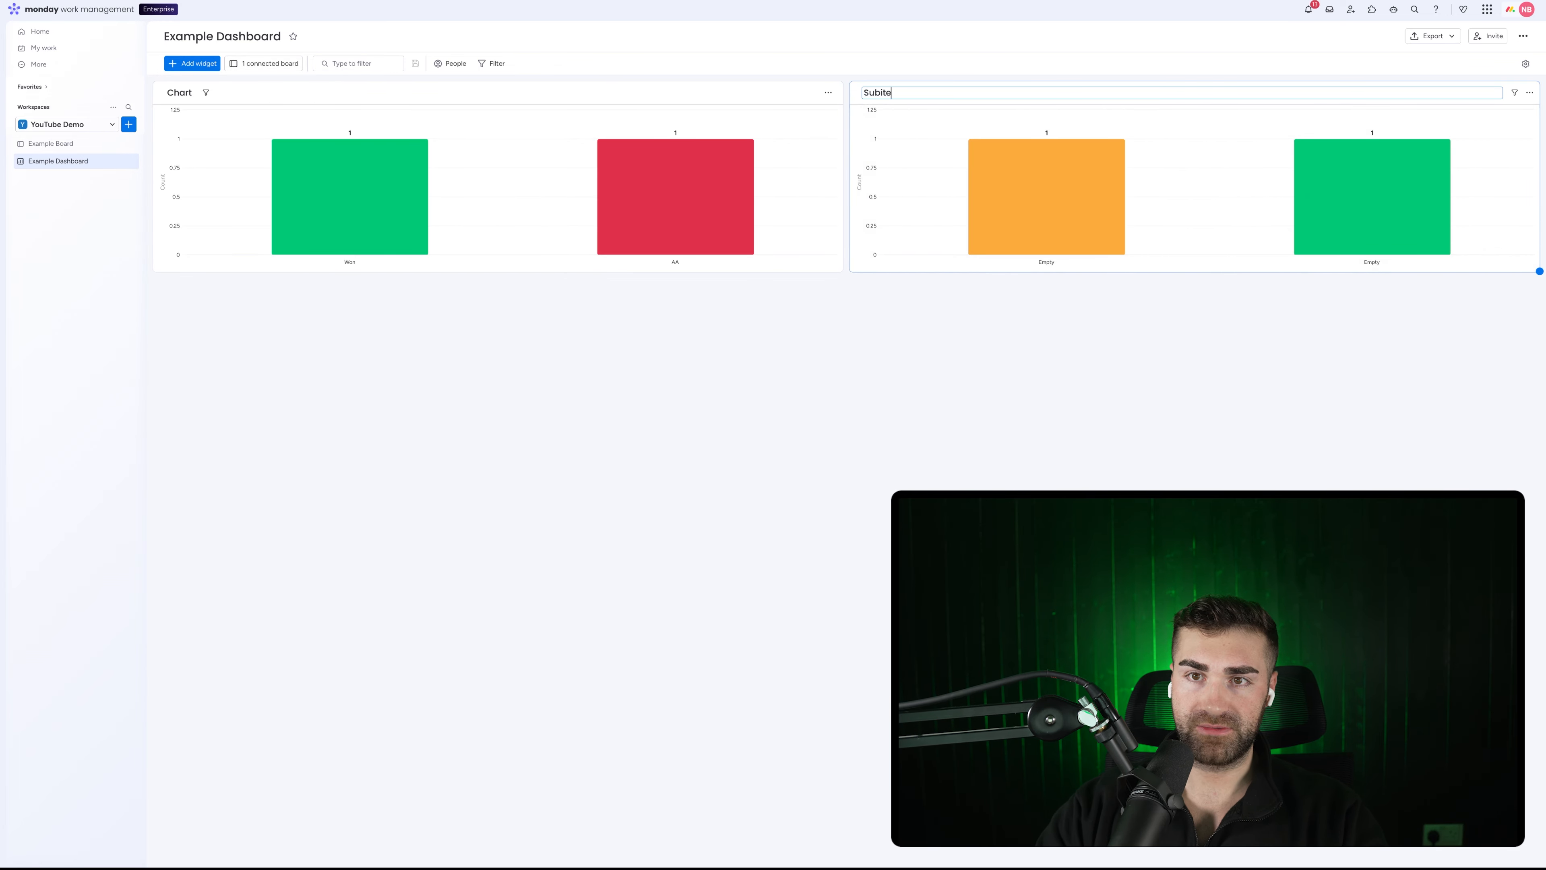
text(m Valuye)
key(BackSpace)
key(BackSpace)
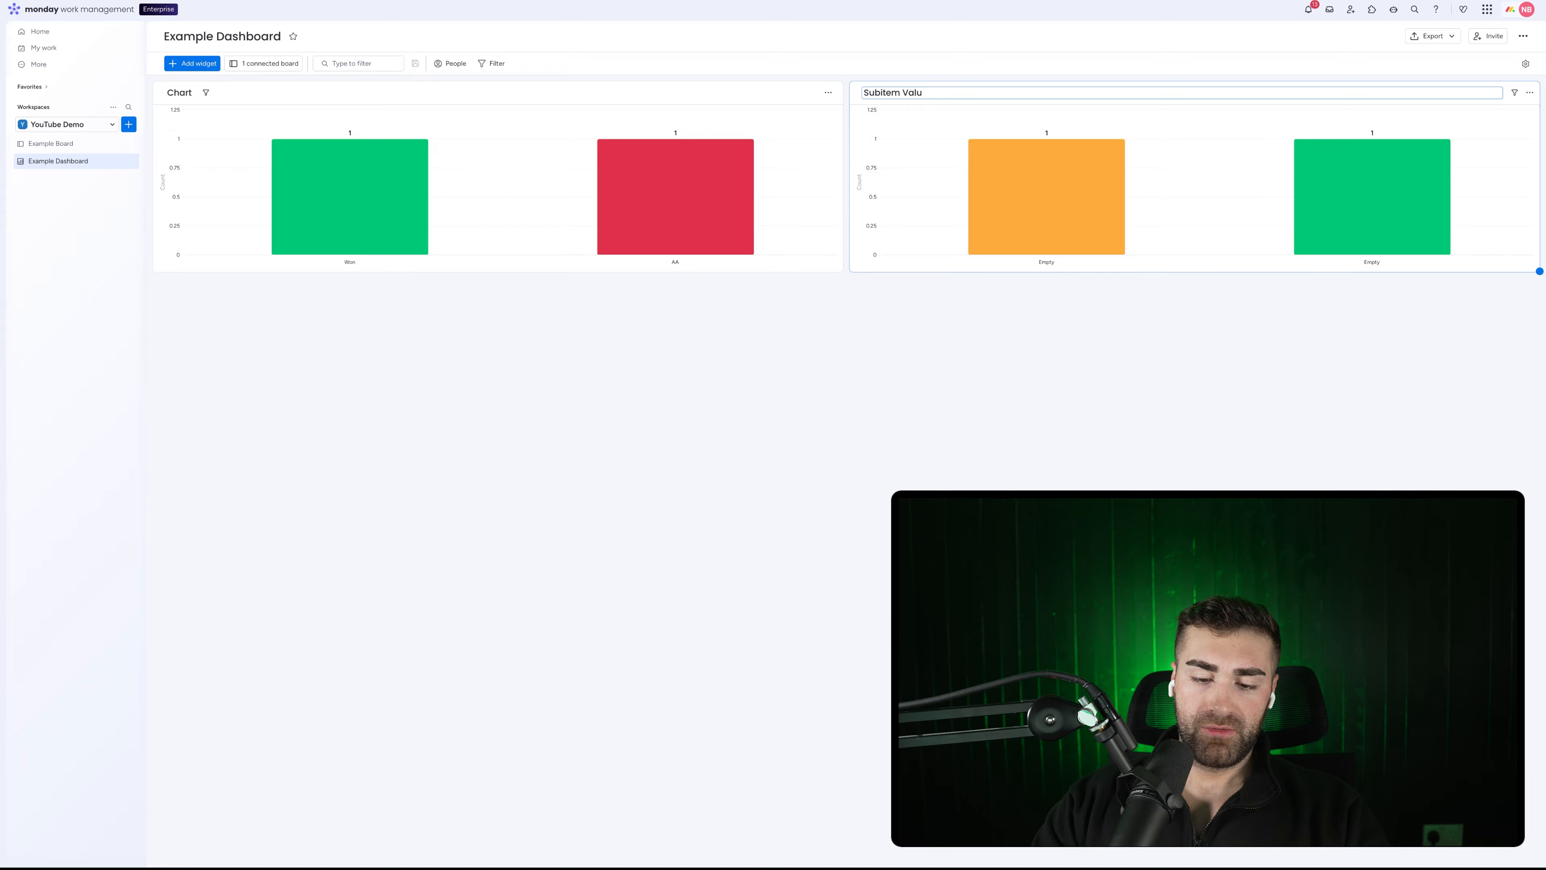
text(e By Sta)
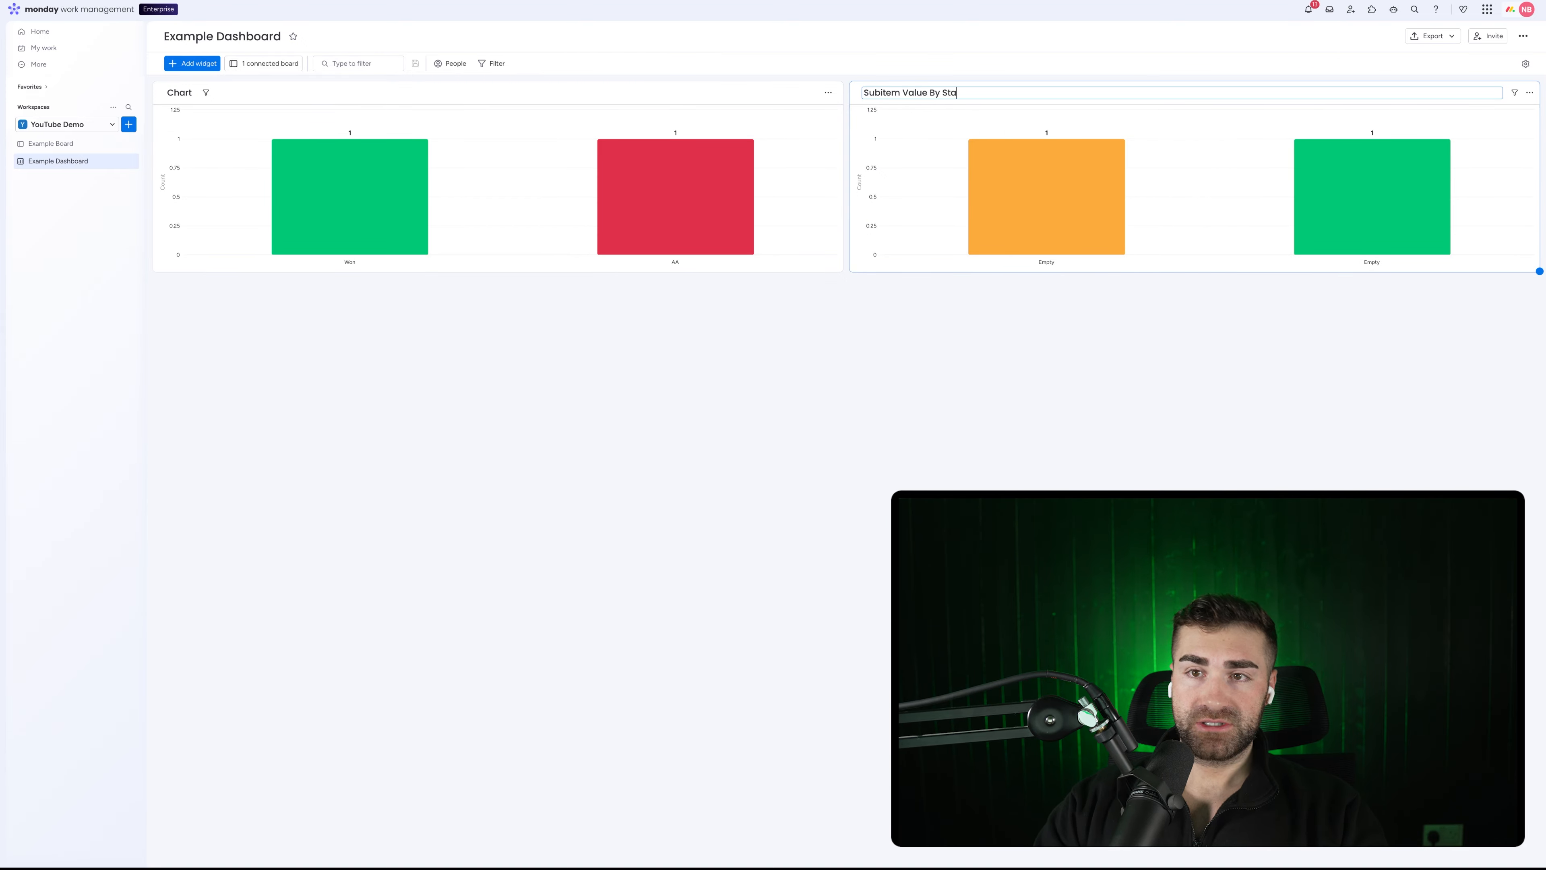
text(tus)
key(Return)
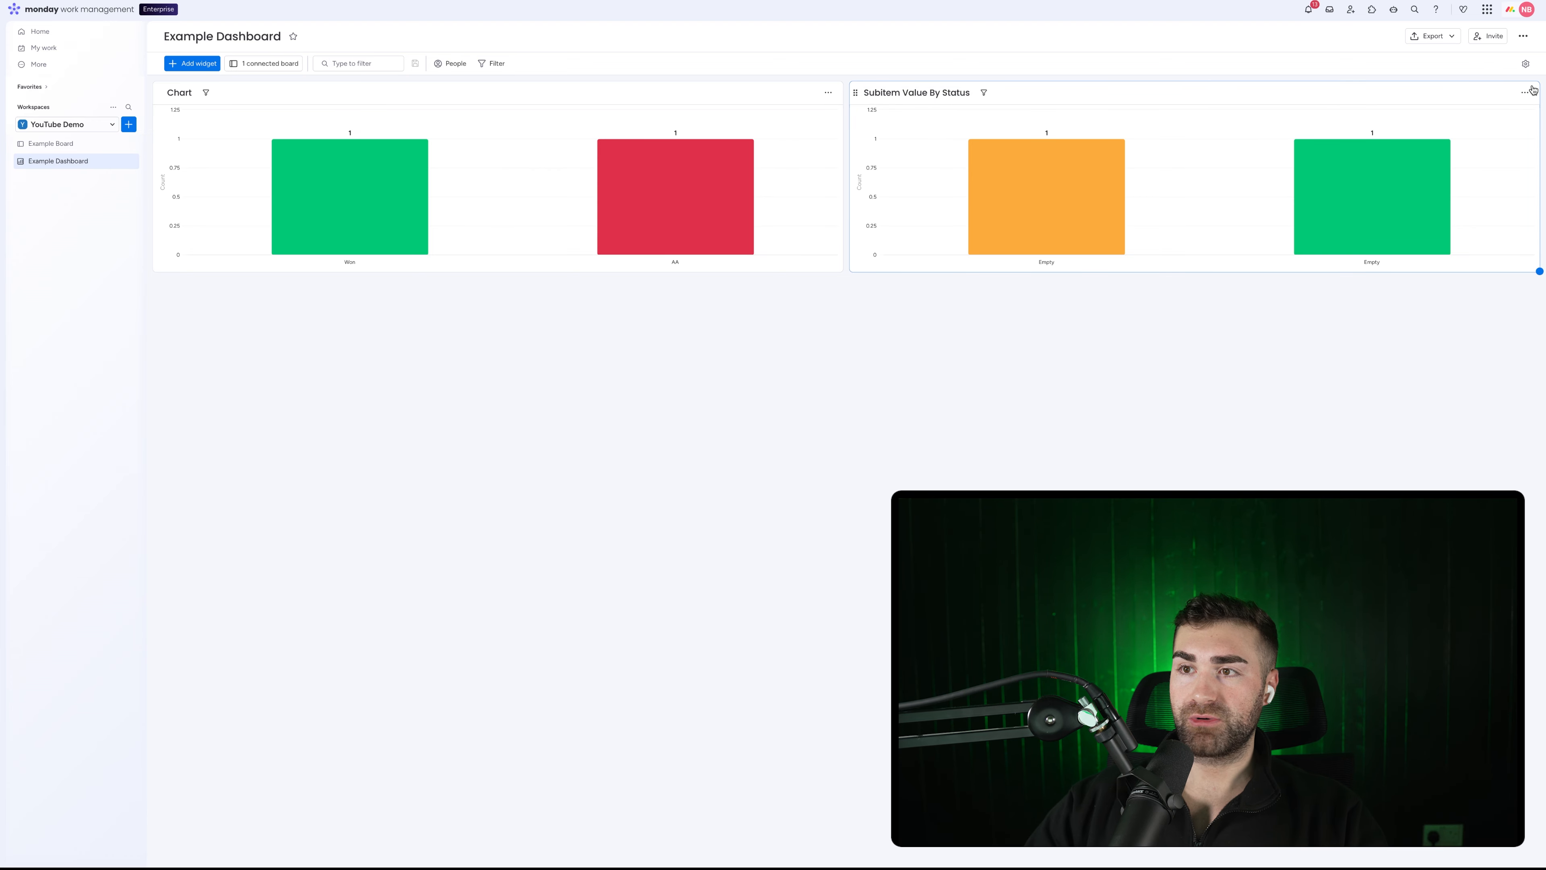
Open the settings of the Subitem Value By Status widget and choose the stacked bar chart type.
click(1531, 91)
click(1482, 126)
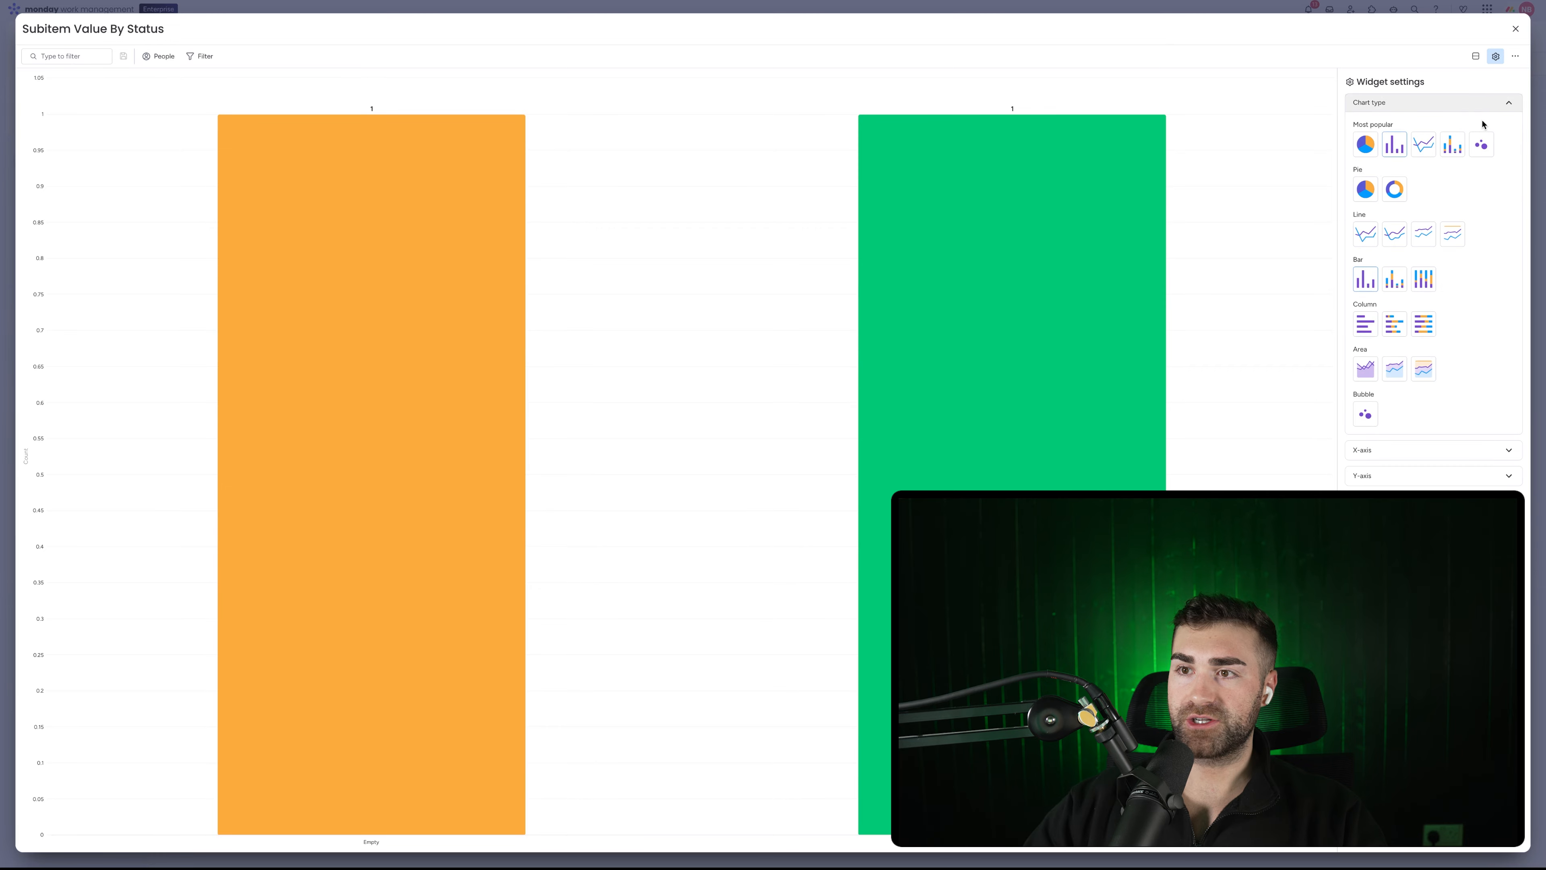
click(1452, 146)
Select X-axis columns One by one, leaving Example Board with no column and setting Subitems of Example Board to Status.
click(1442, 107)
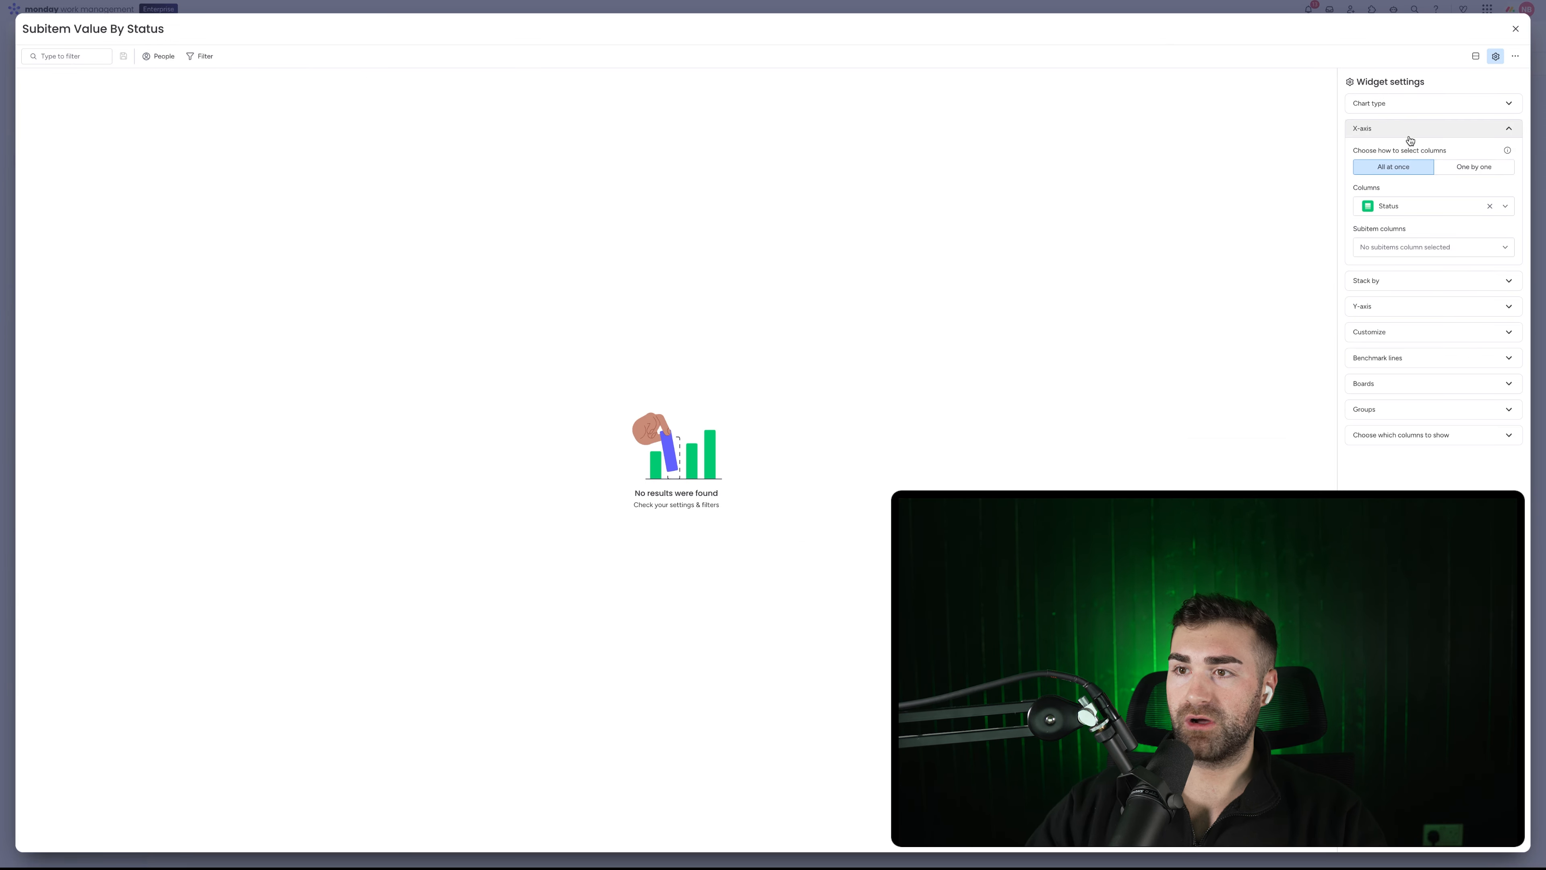
click(1473, 166)
click(1490, 191)
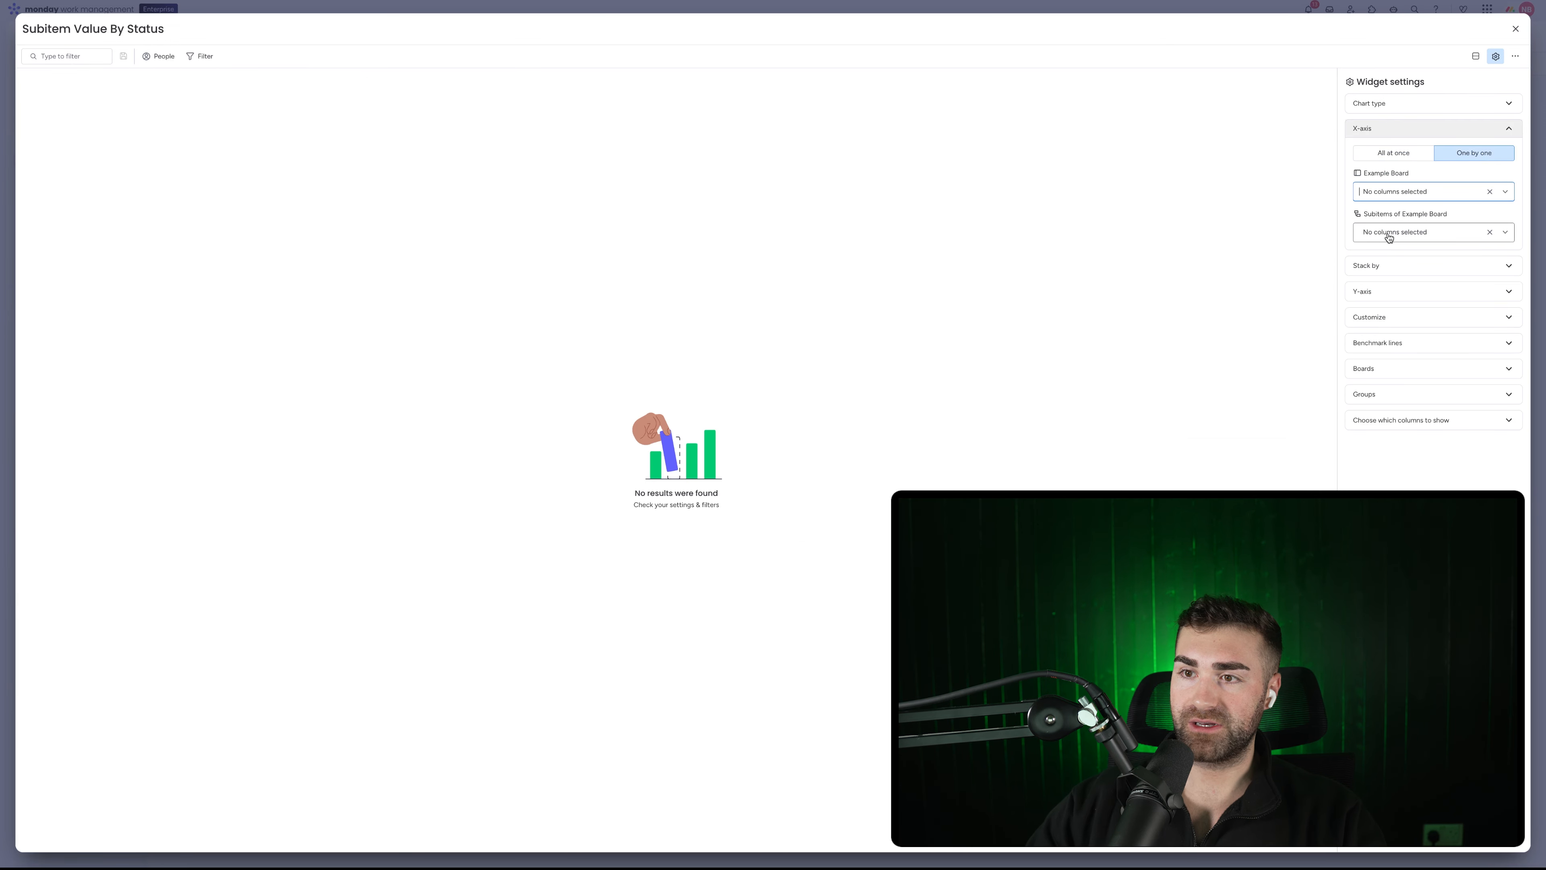
click(1390, 235)
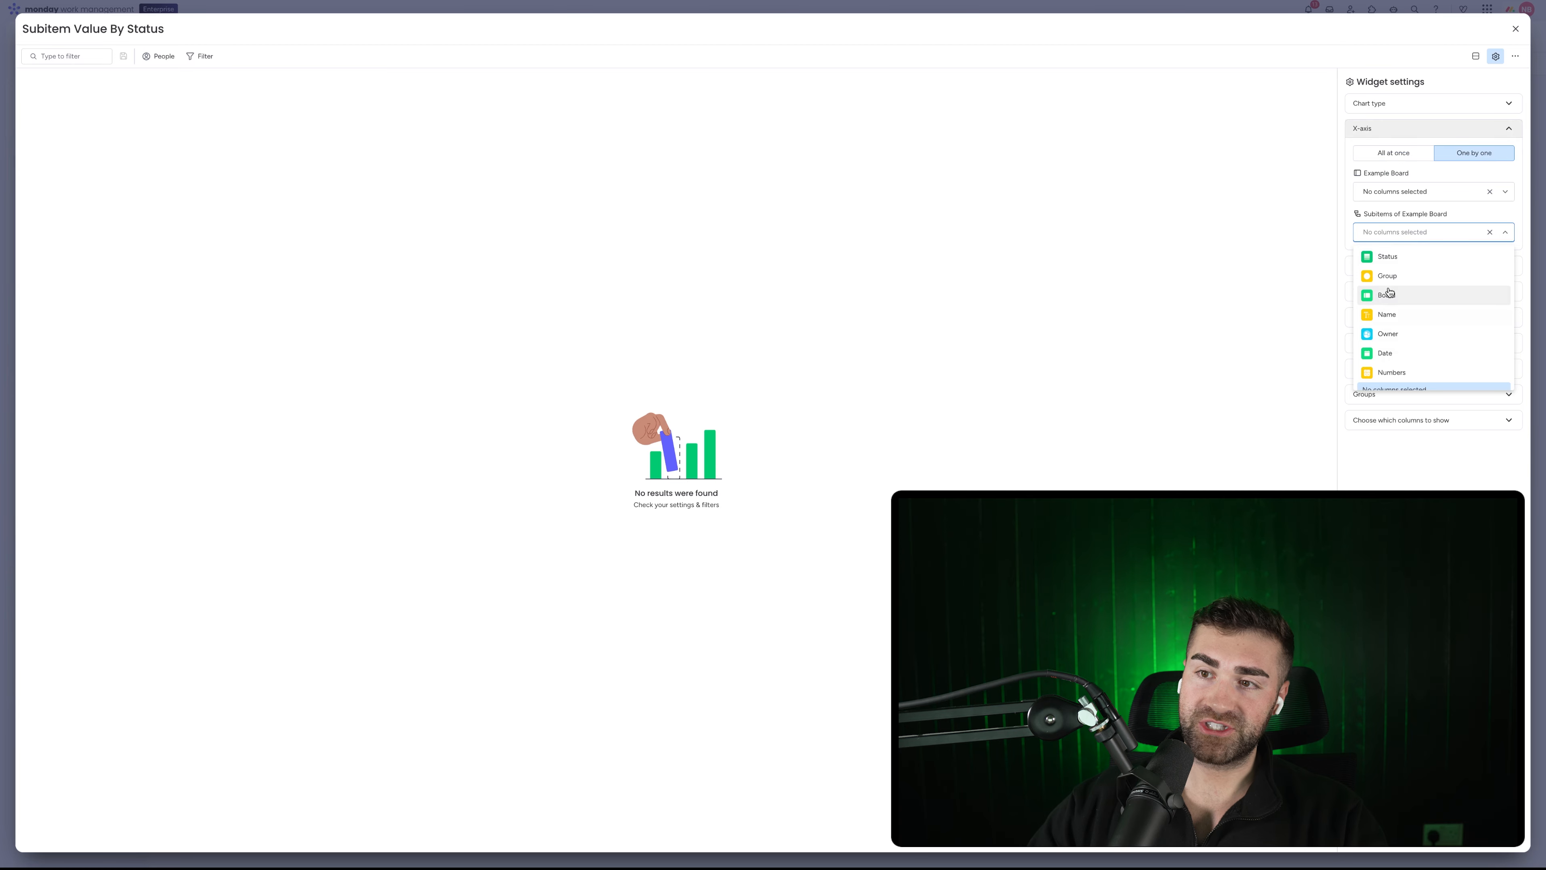
click(1387, 256)
Try the One by one column selection for Stack by and open the Y-axis settings.
click(1393, 262)
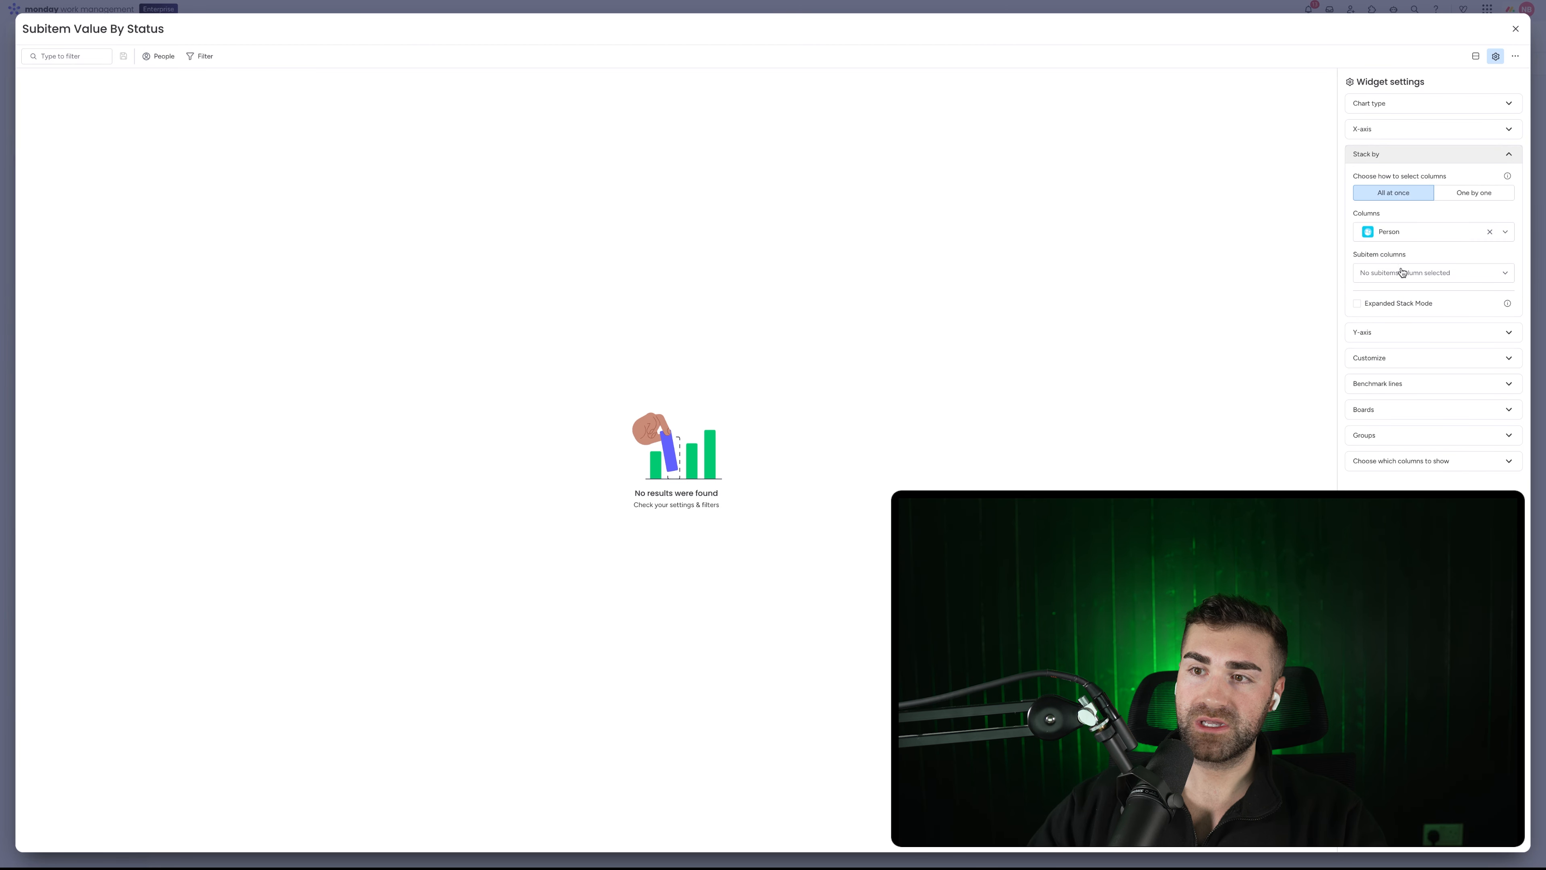
click(1467, 192)
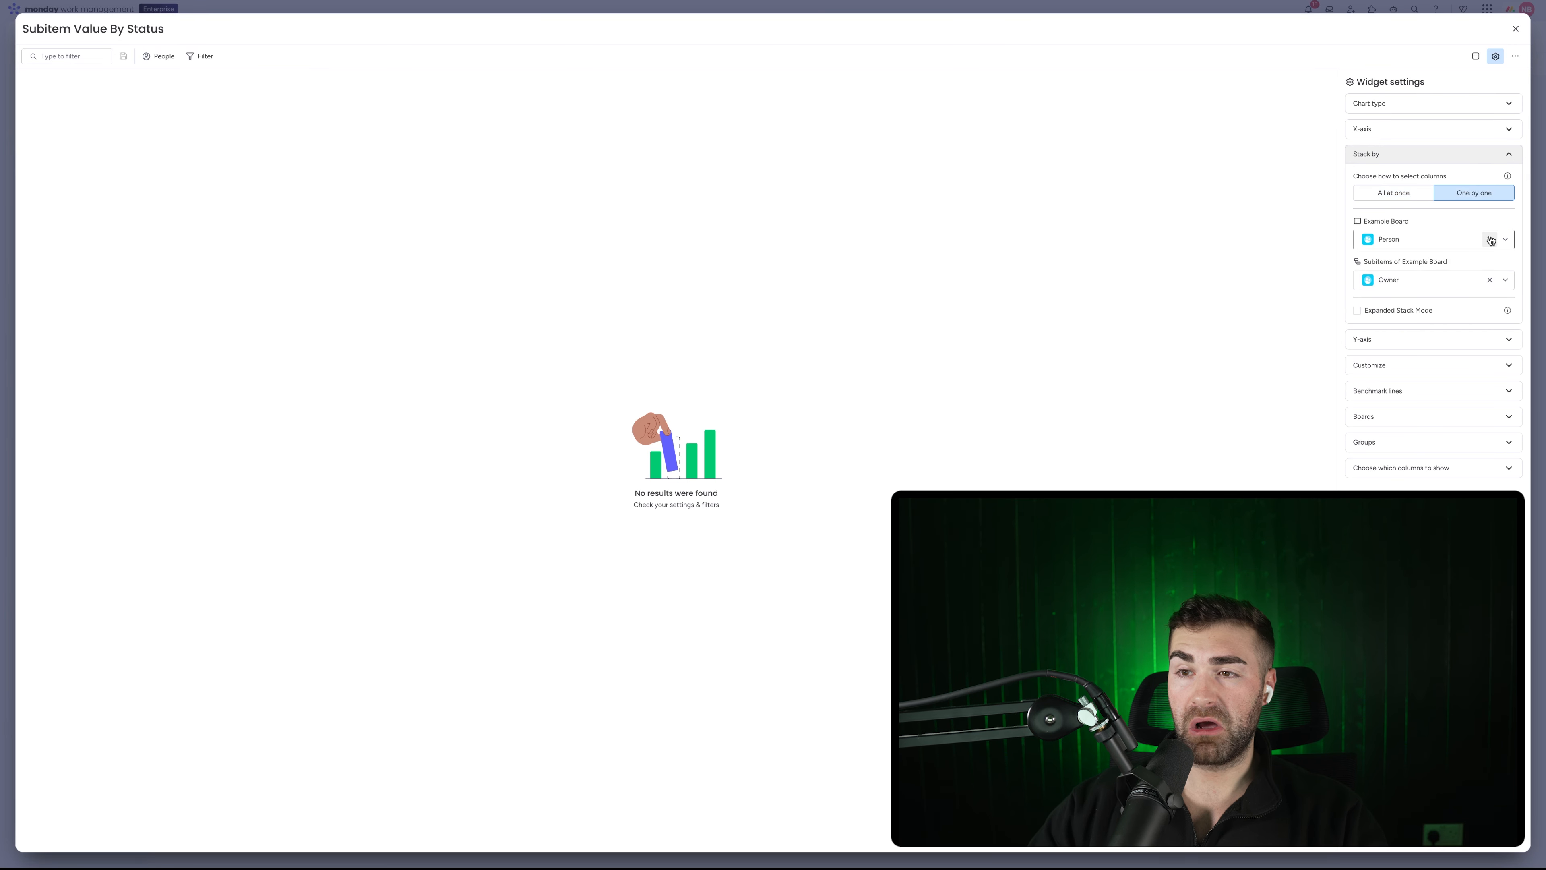
click(1382, 339)
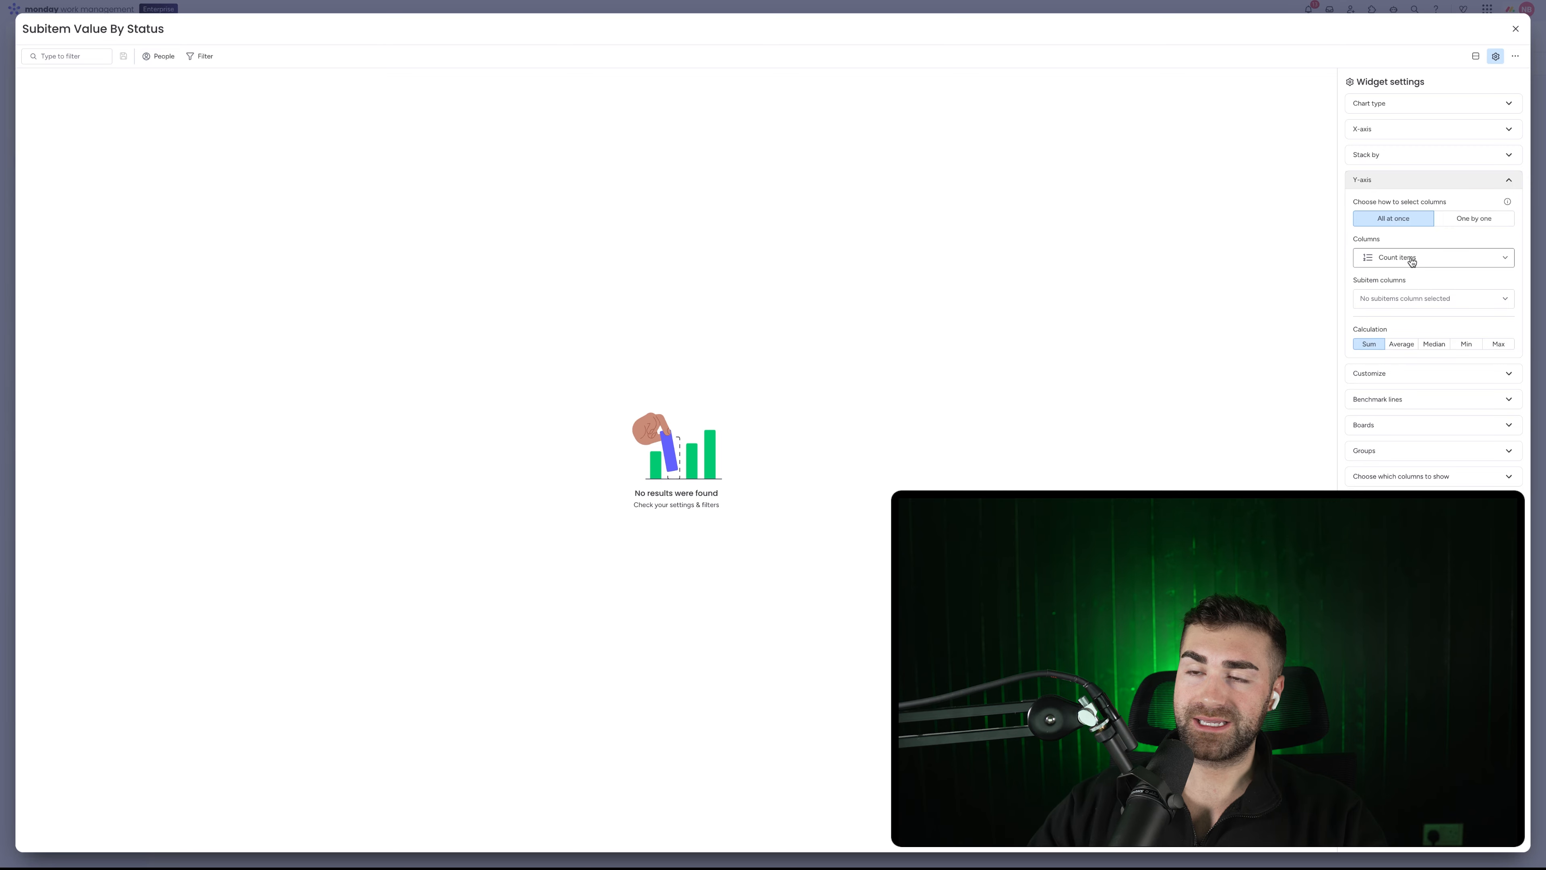
Change the chart type to the plain Bar chart and review the X-axis column settings.
click(1397, 107)
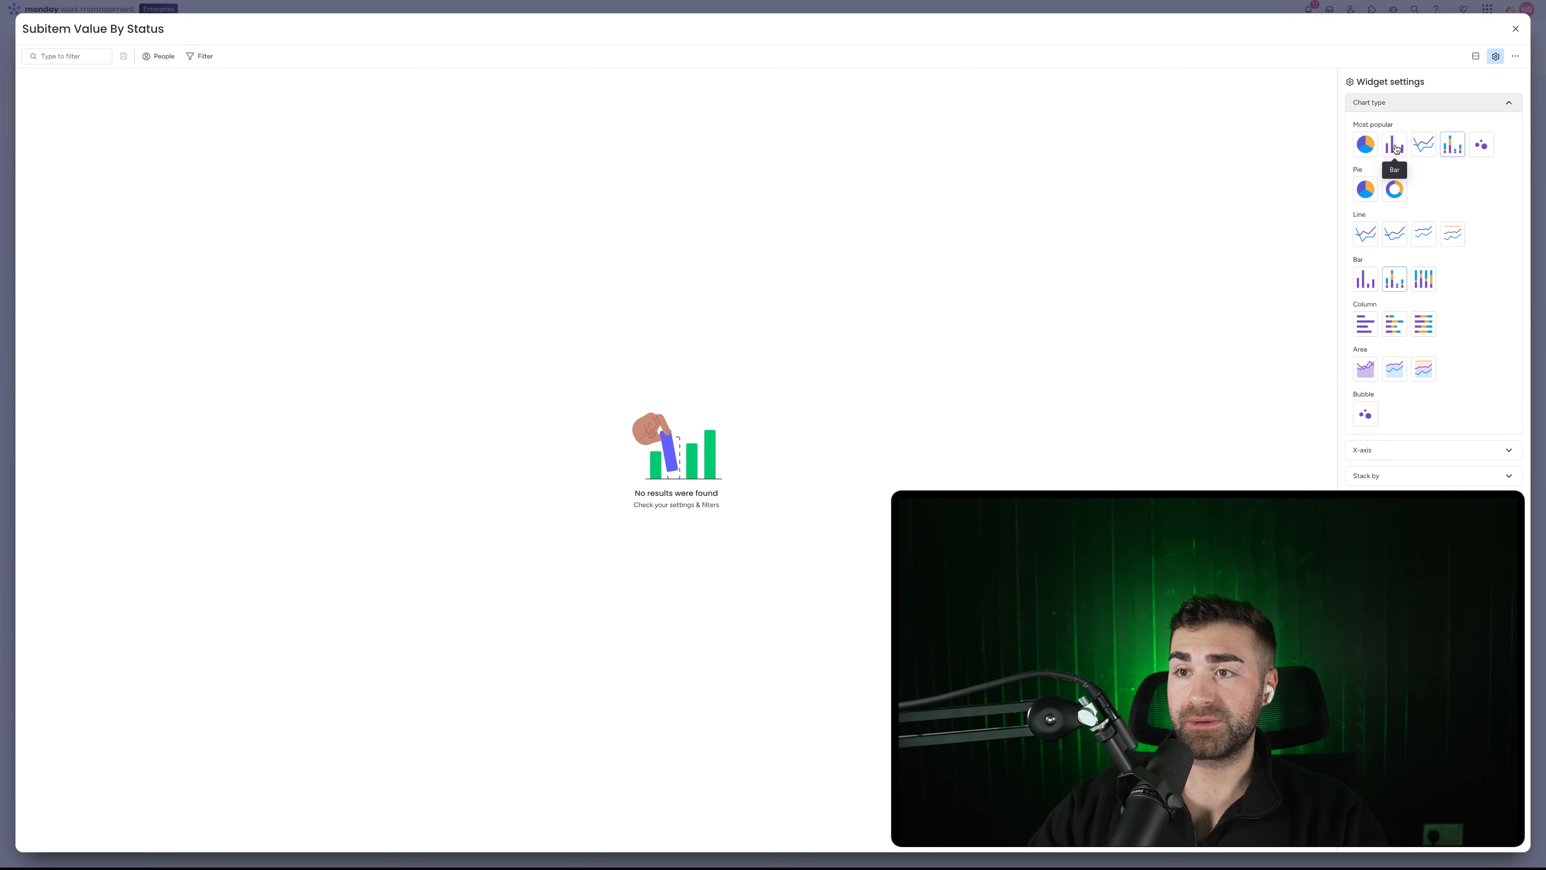
click(1407, 106)
click(1408, 128)
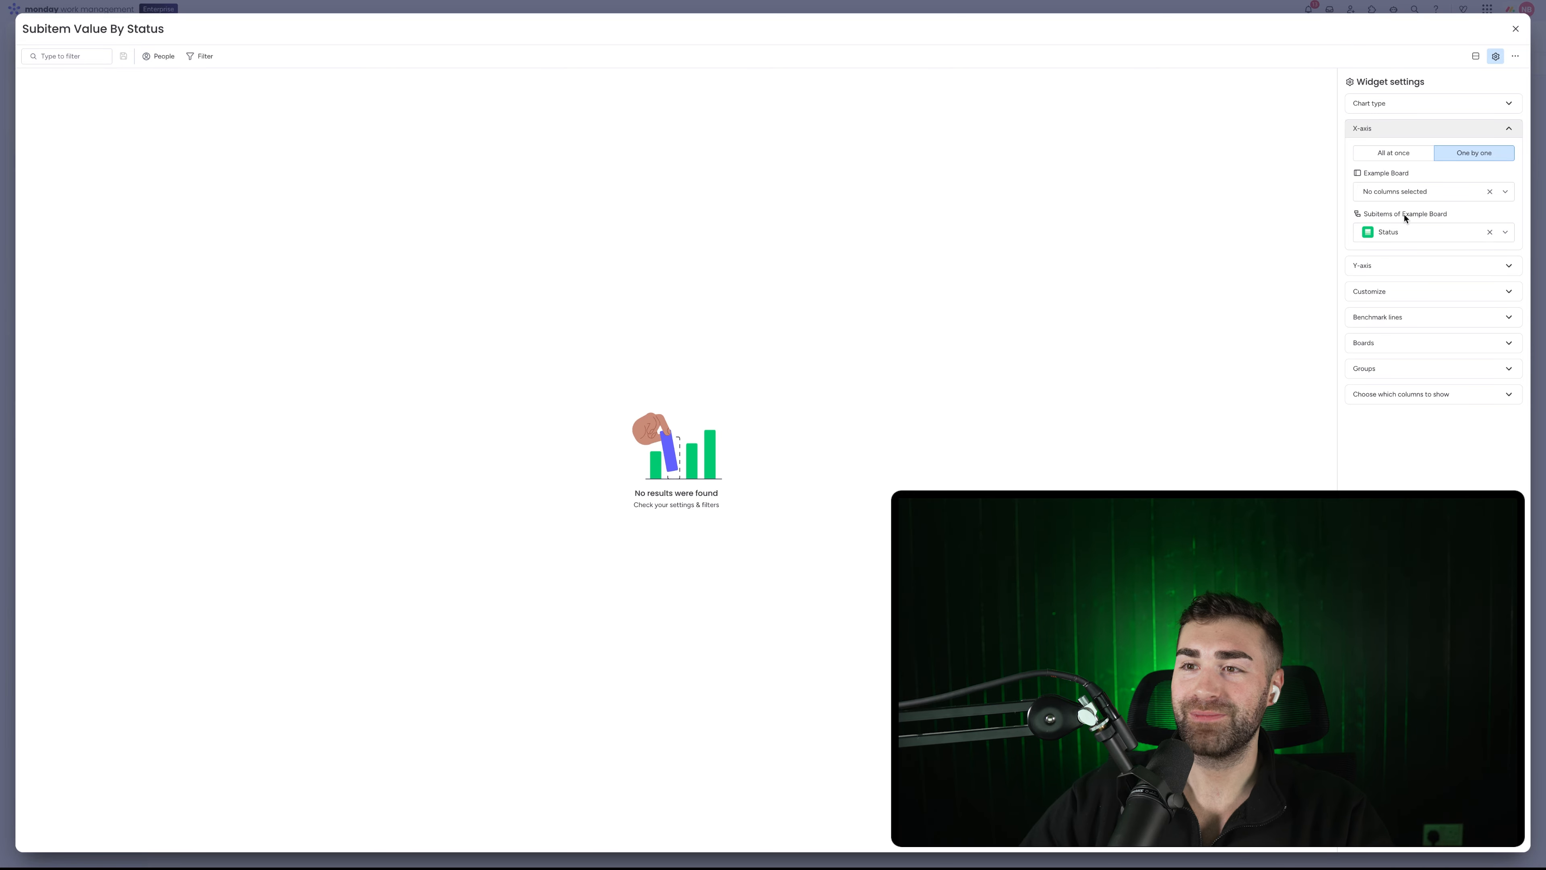
Set the Y-axis to One by one with the Numbers column of Subitems of Example Board, and close the widget settings.
click(1384, 267)
click(1411, 250)
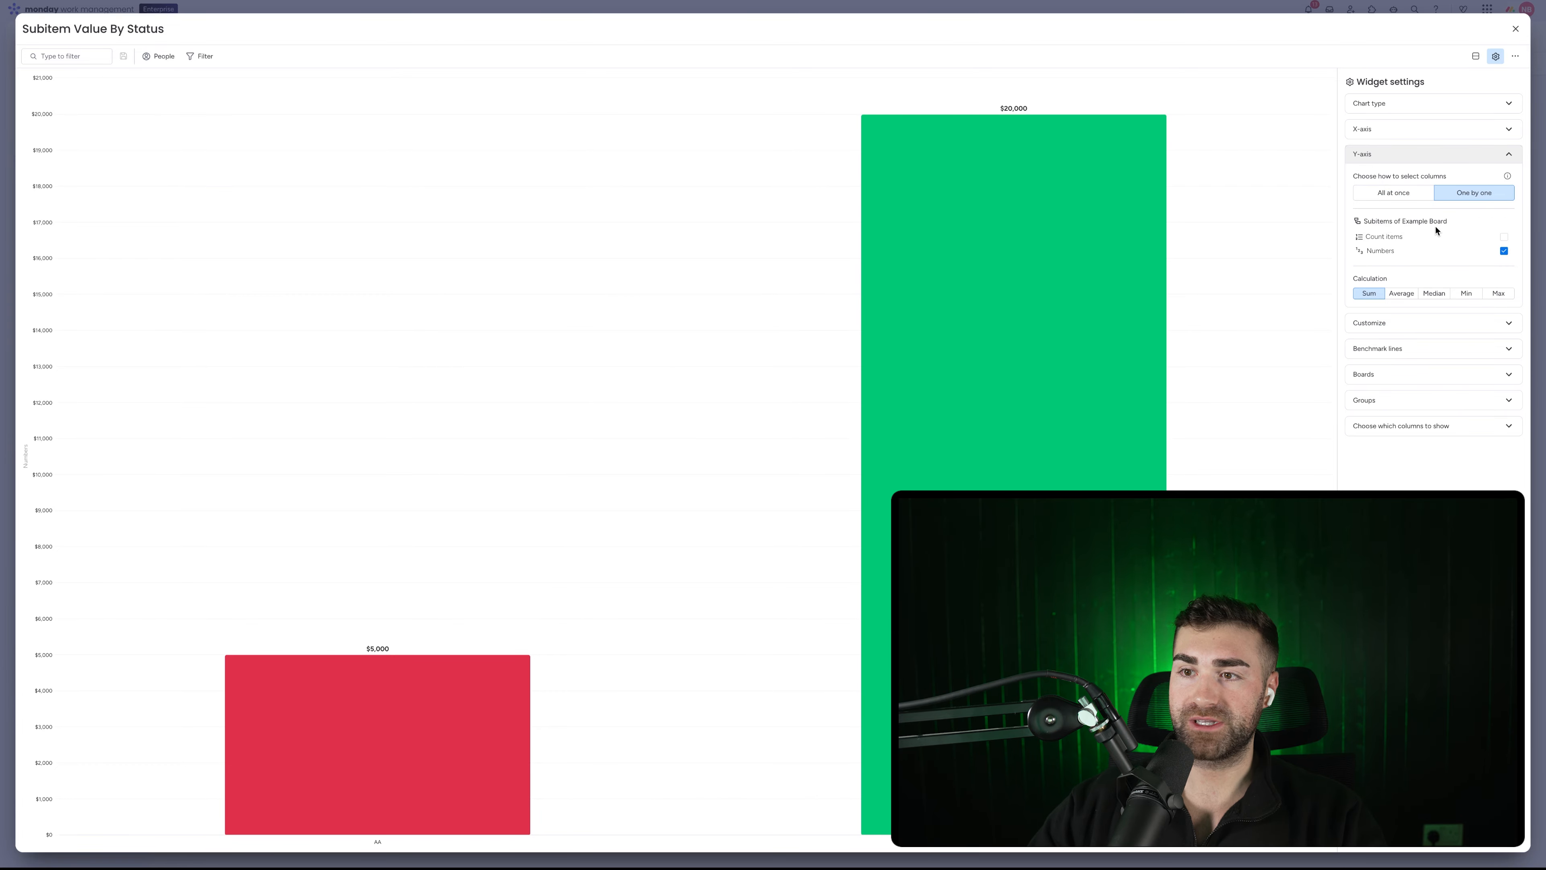
click(1516, 29)
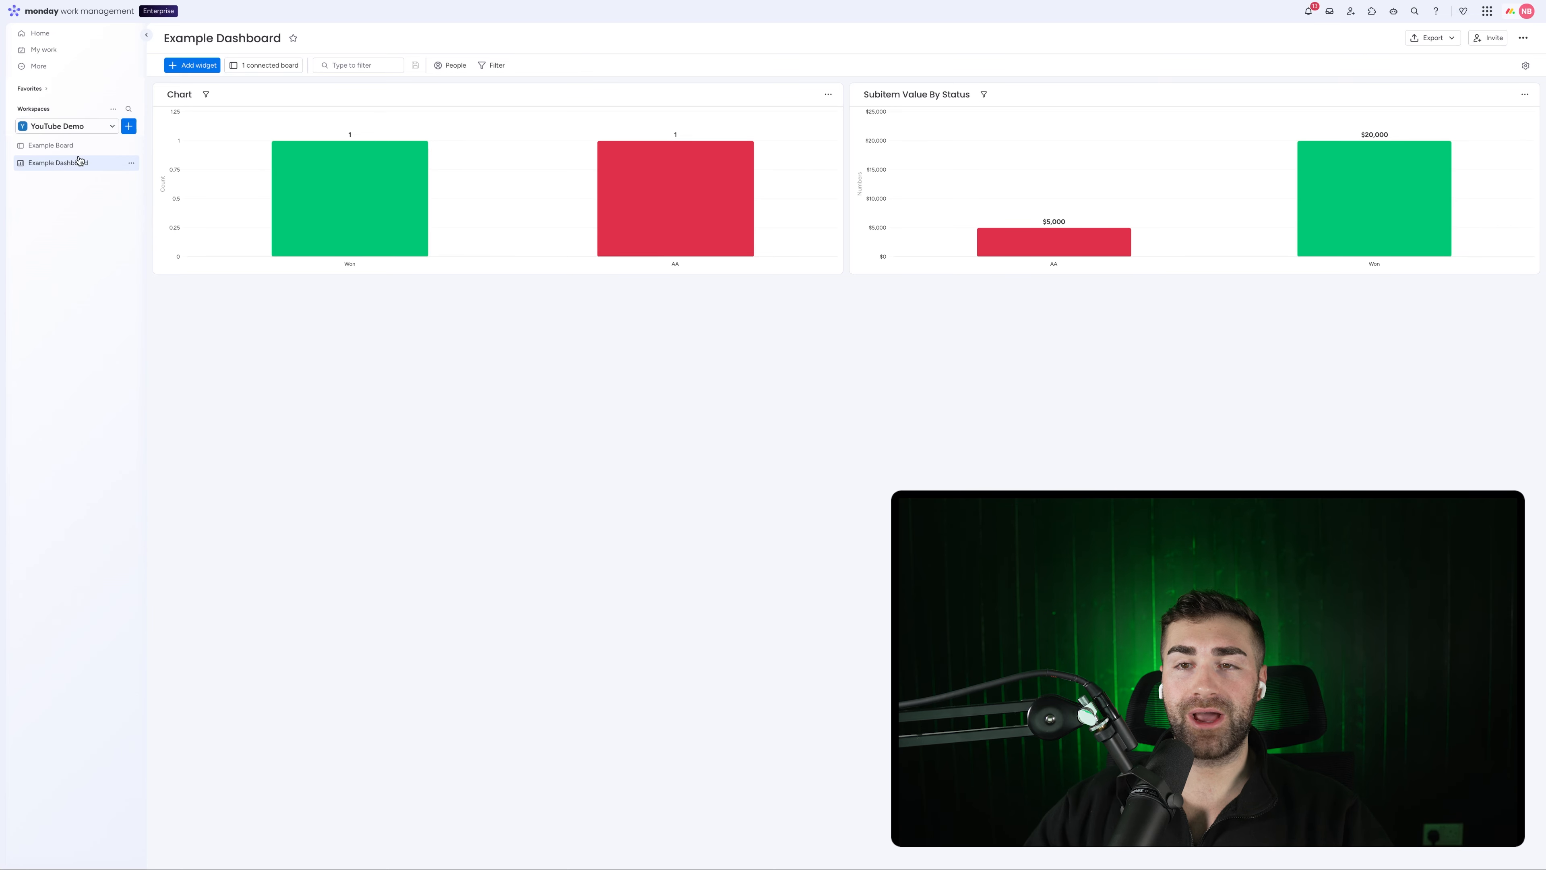
Open Example Board and expand Item 3 to compare its subitem statuses and numbers with the chart.
click(80, 147)
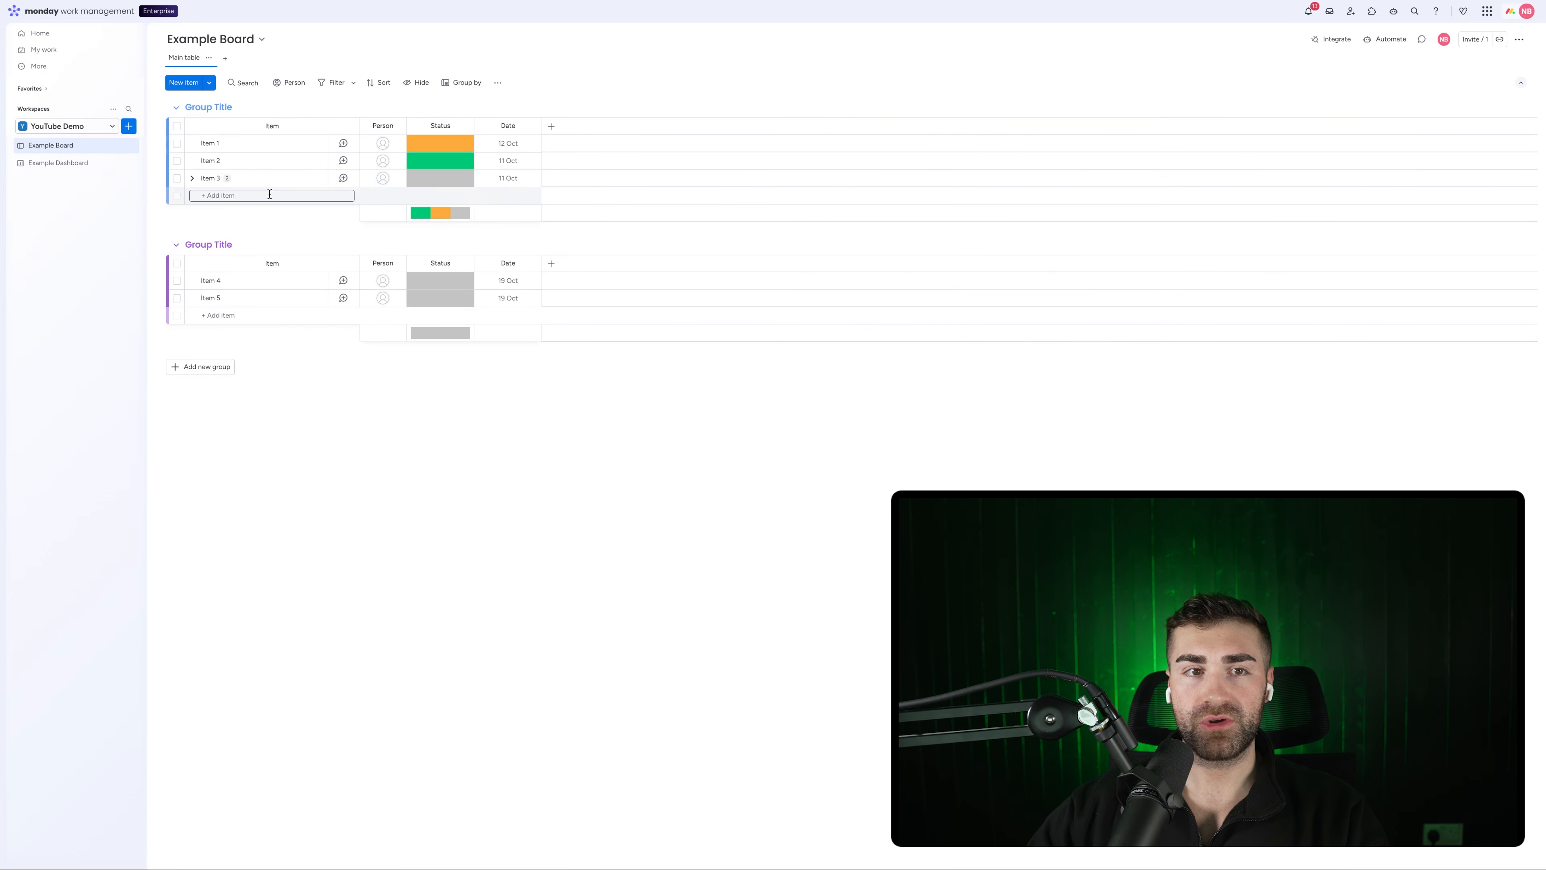
click(194, 179)
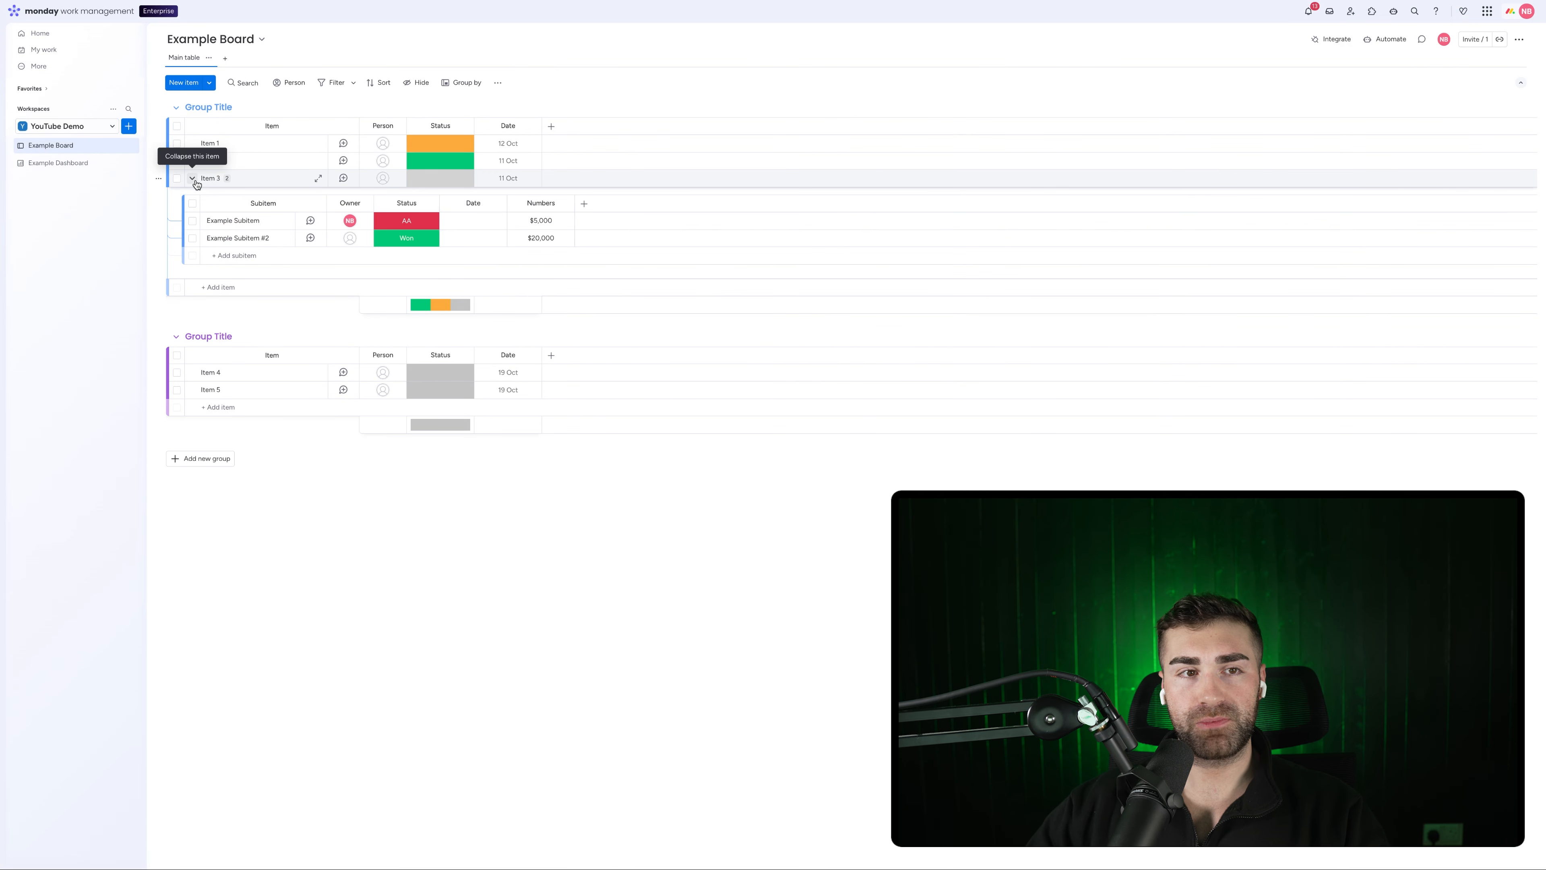
Reopen Example Board, expand Item 3 and assign Example Subitem #2 to the same owner as Example Subitem.
click(49, 163)
click(55, 146)
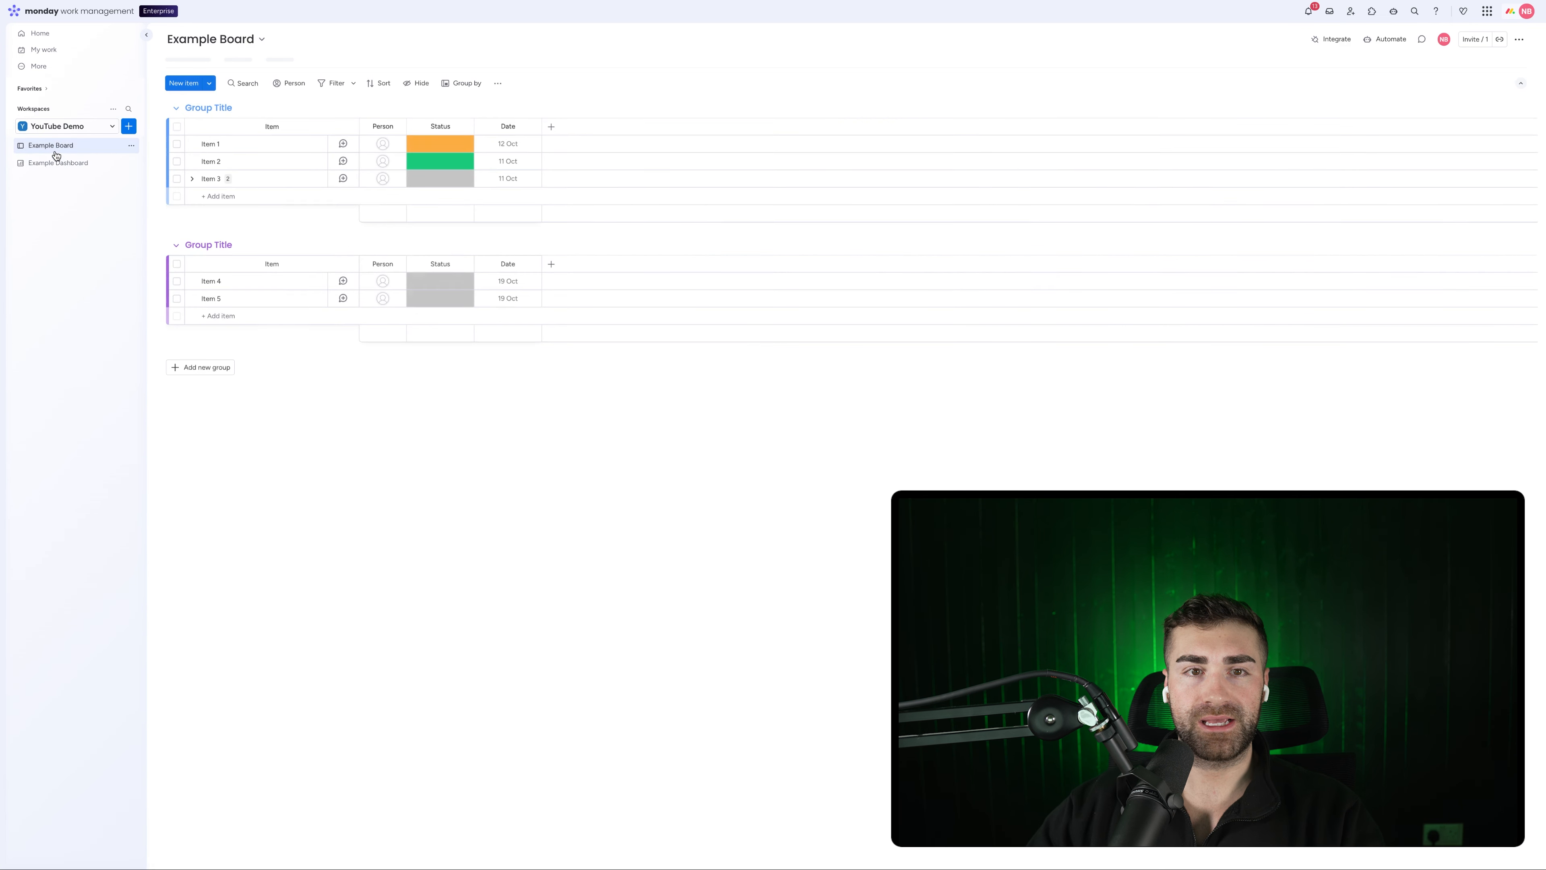
click(189, 178)
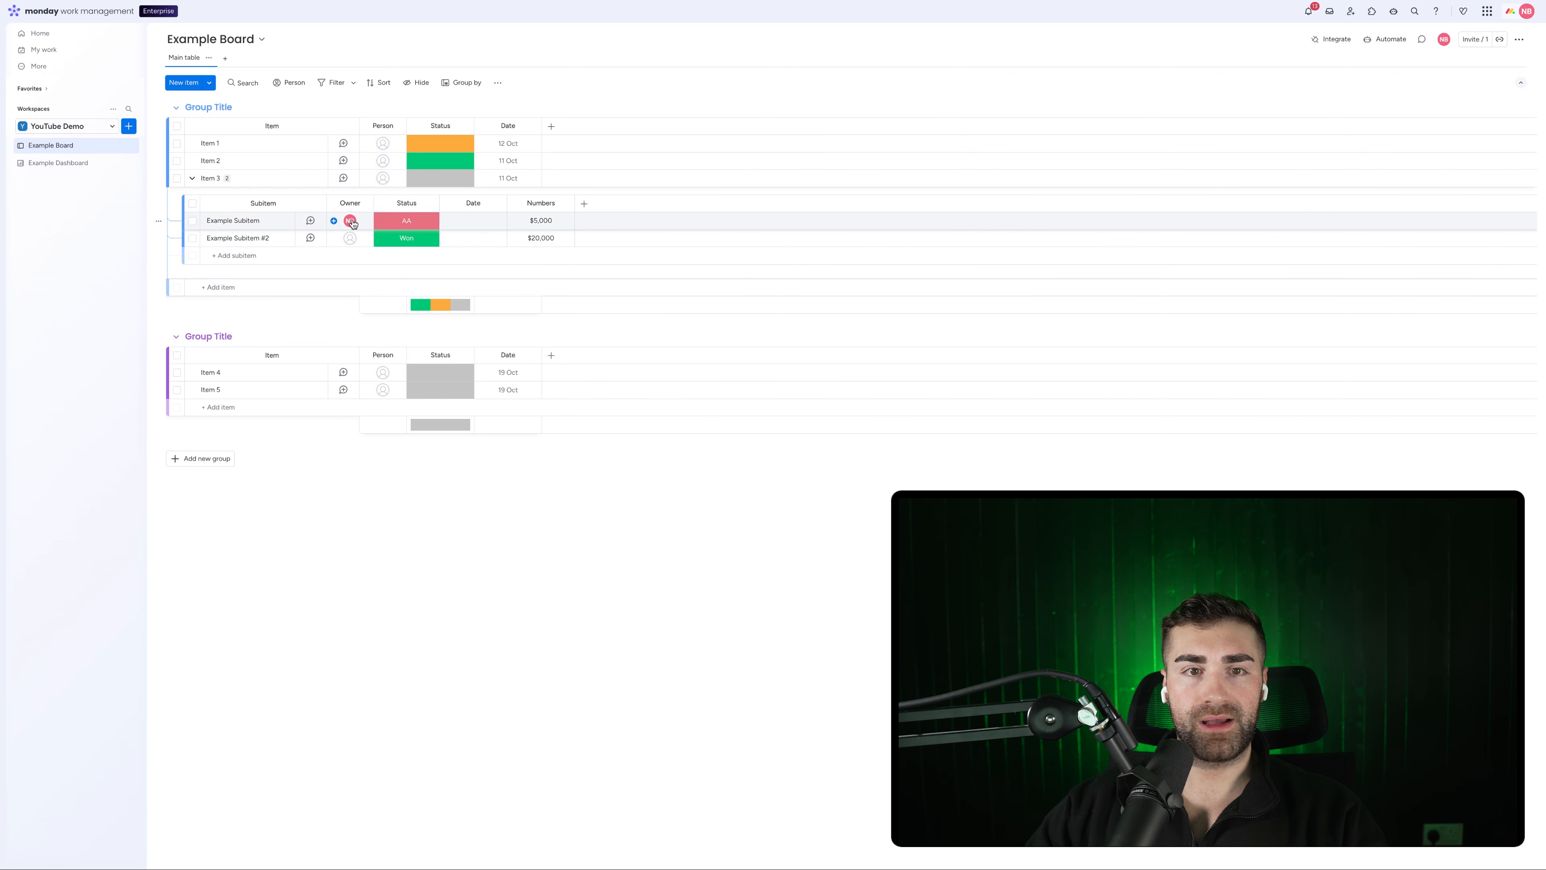
click(350, 237)
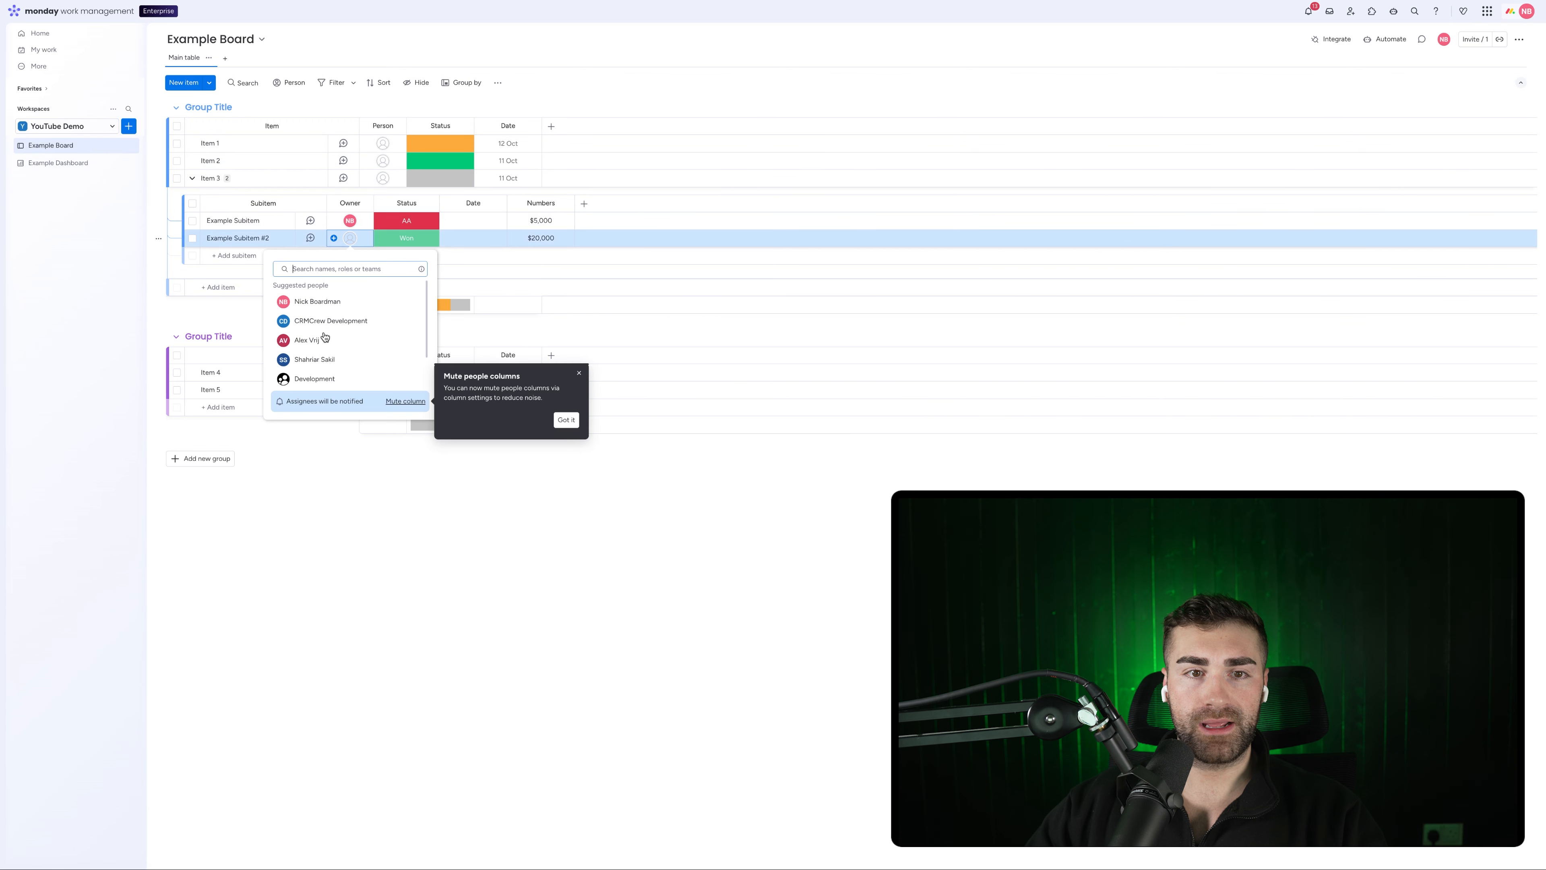
click(306, 303)
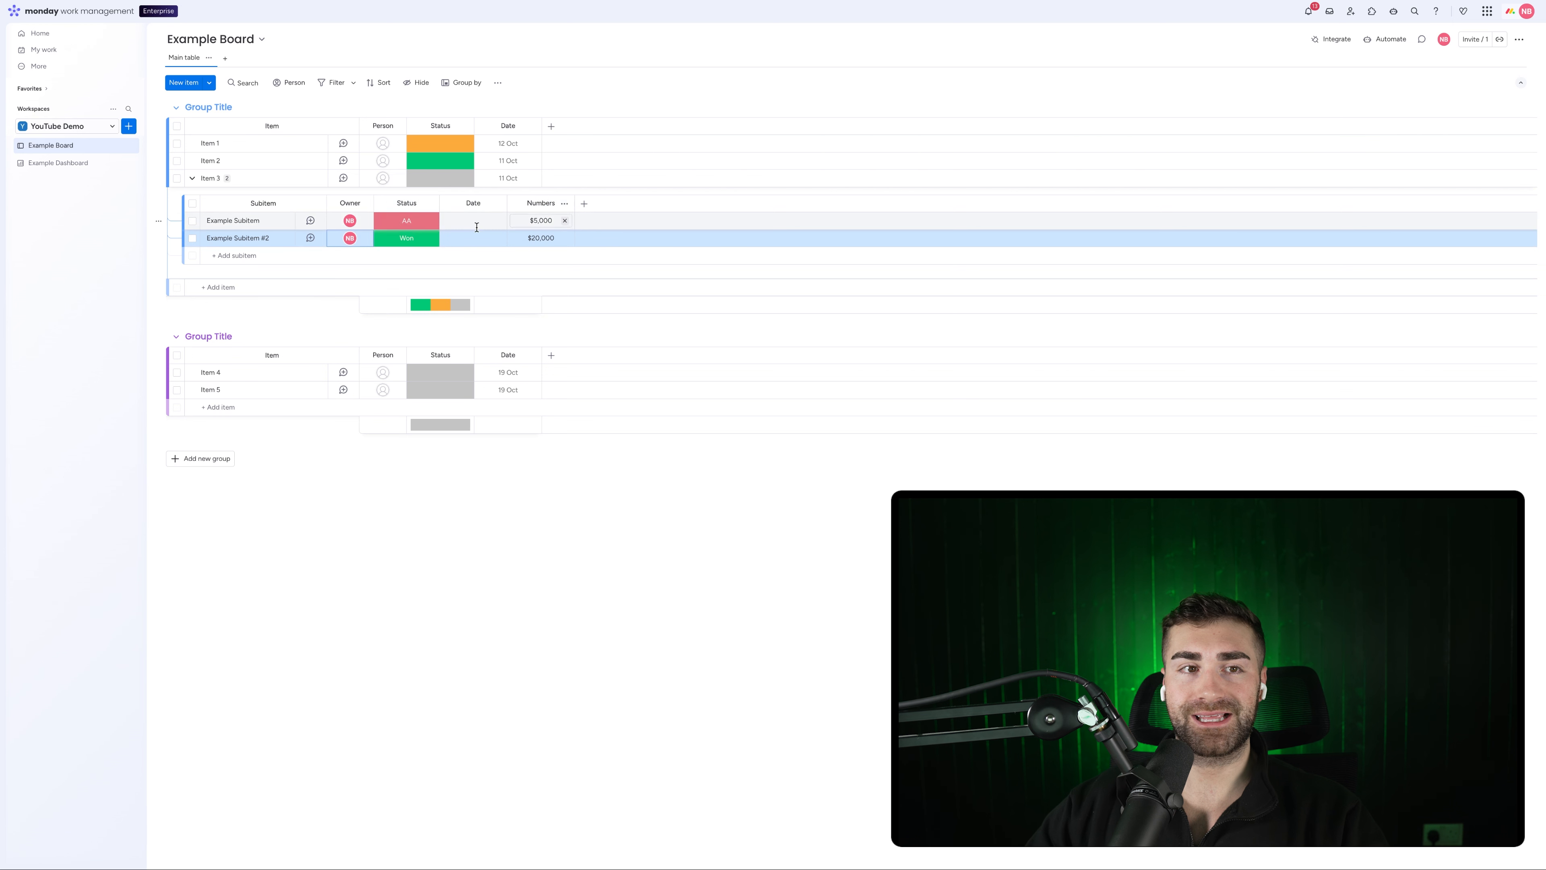
Open Example Dashboard and add another Chart widget.
click(47, 163)
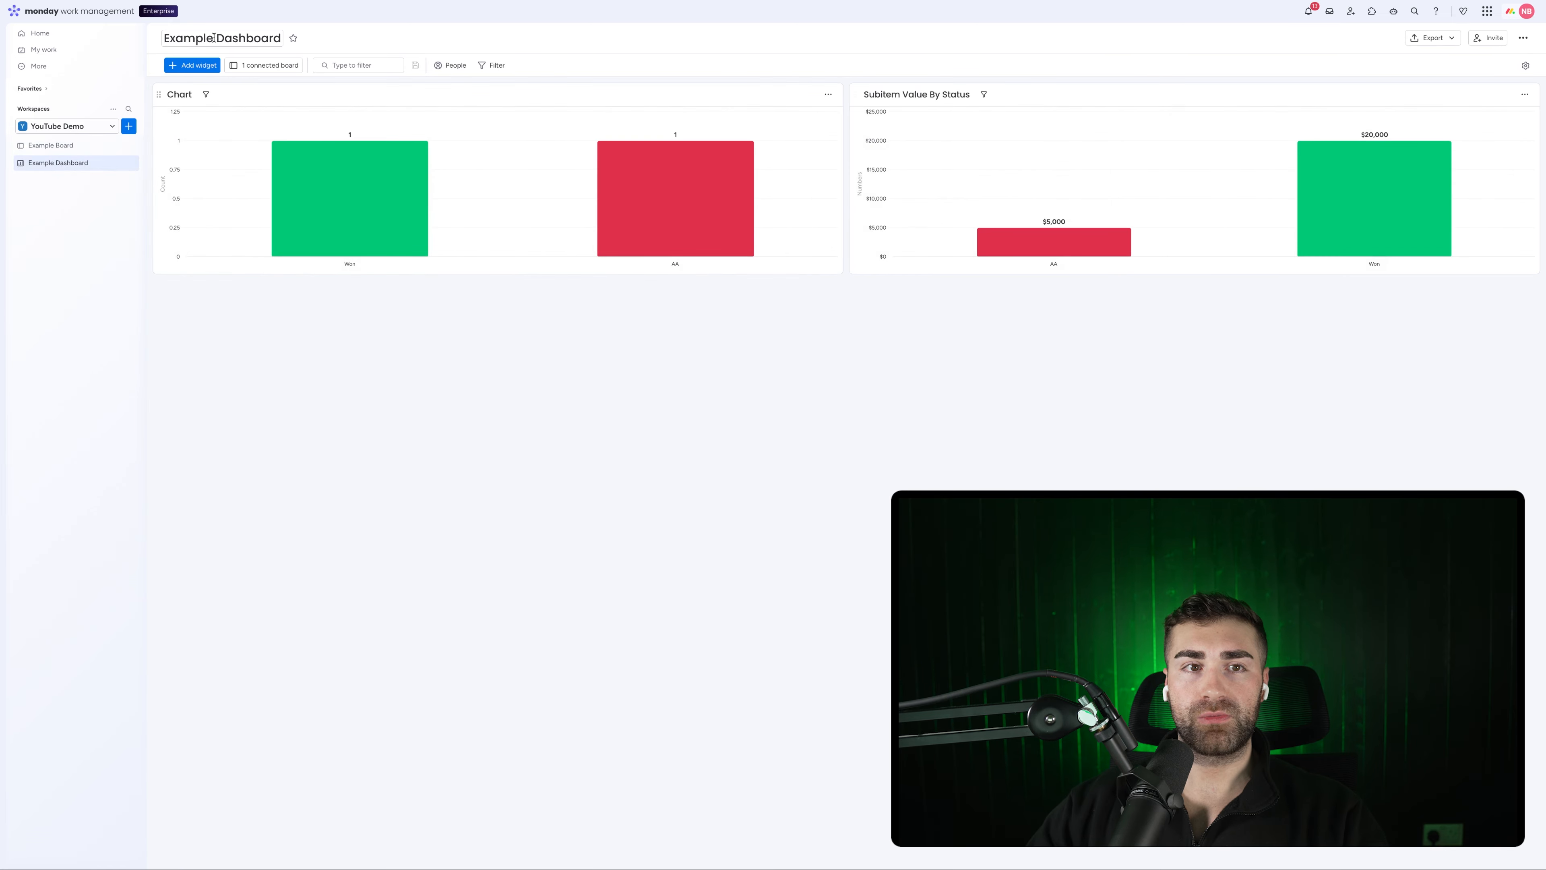
click(192, 65)
click(217, 107)
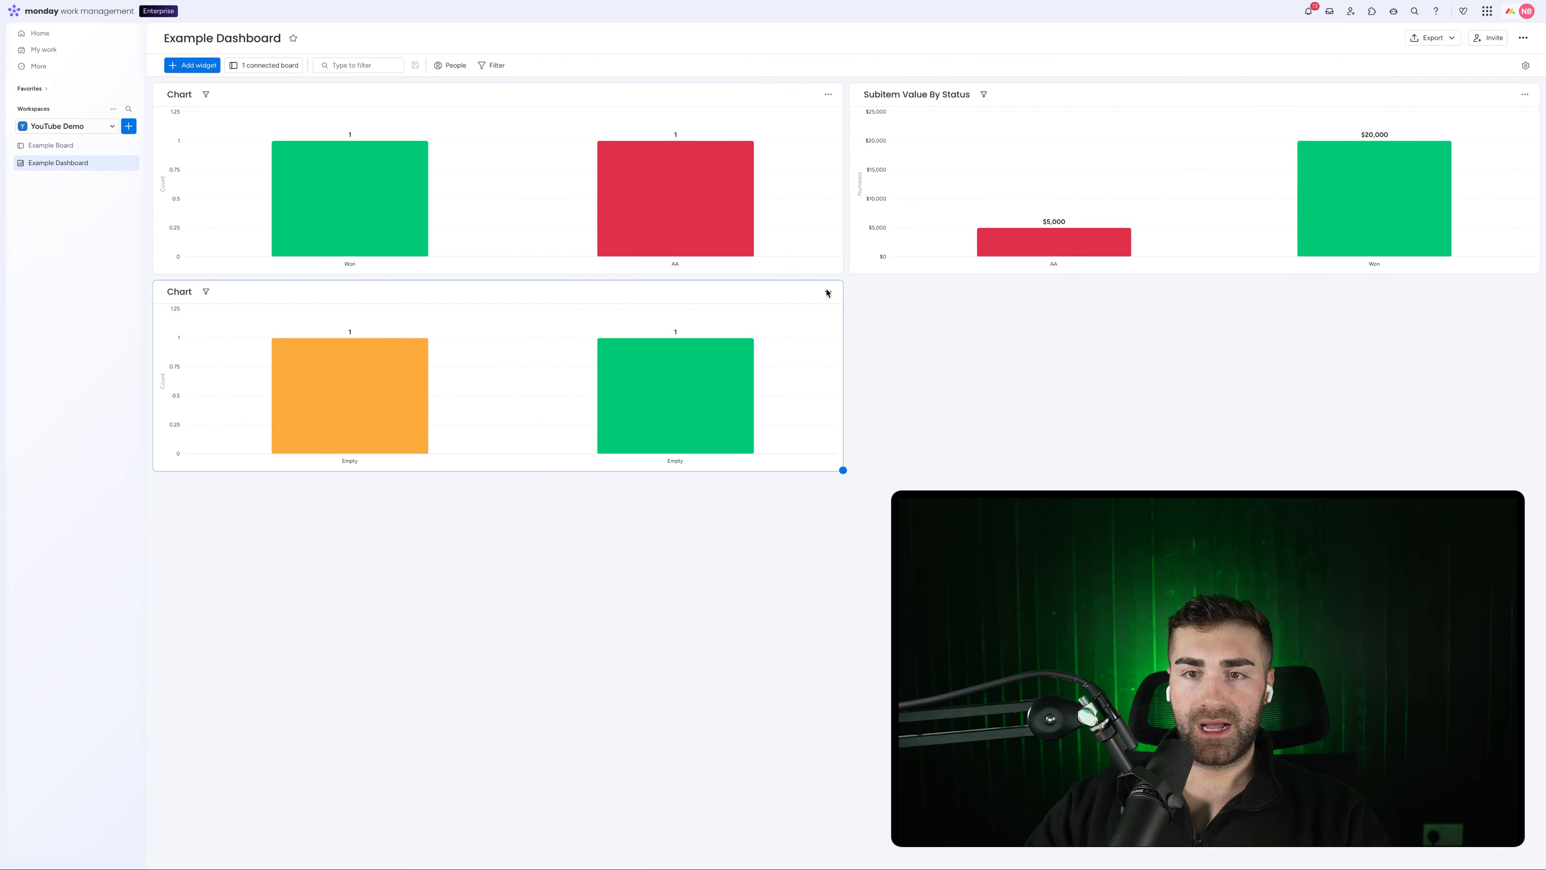
Open the new chart's settings and change its chart type to a stacked bar chart.
click(826, 292)
click(835, 331)
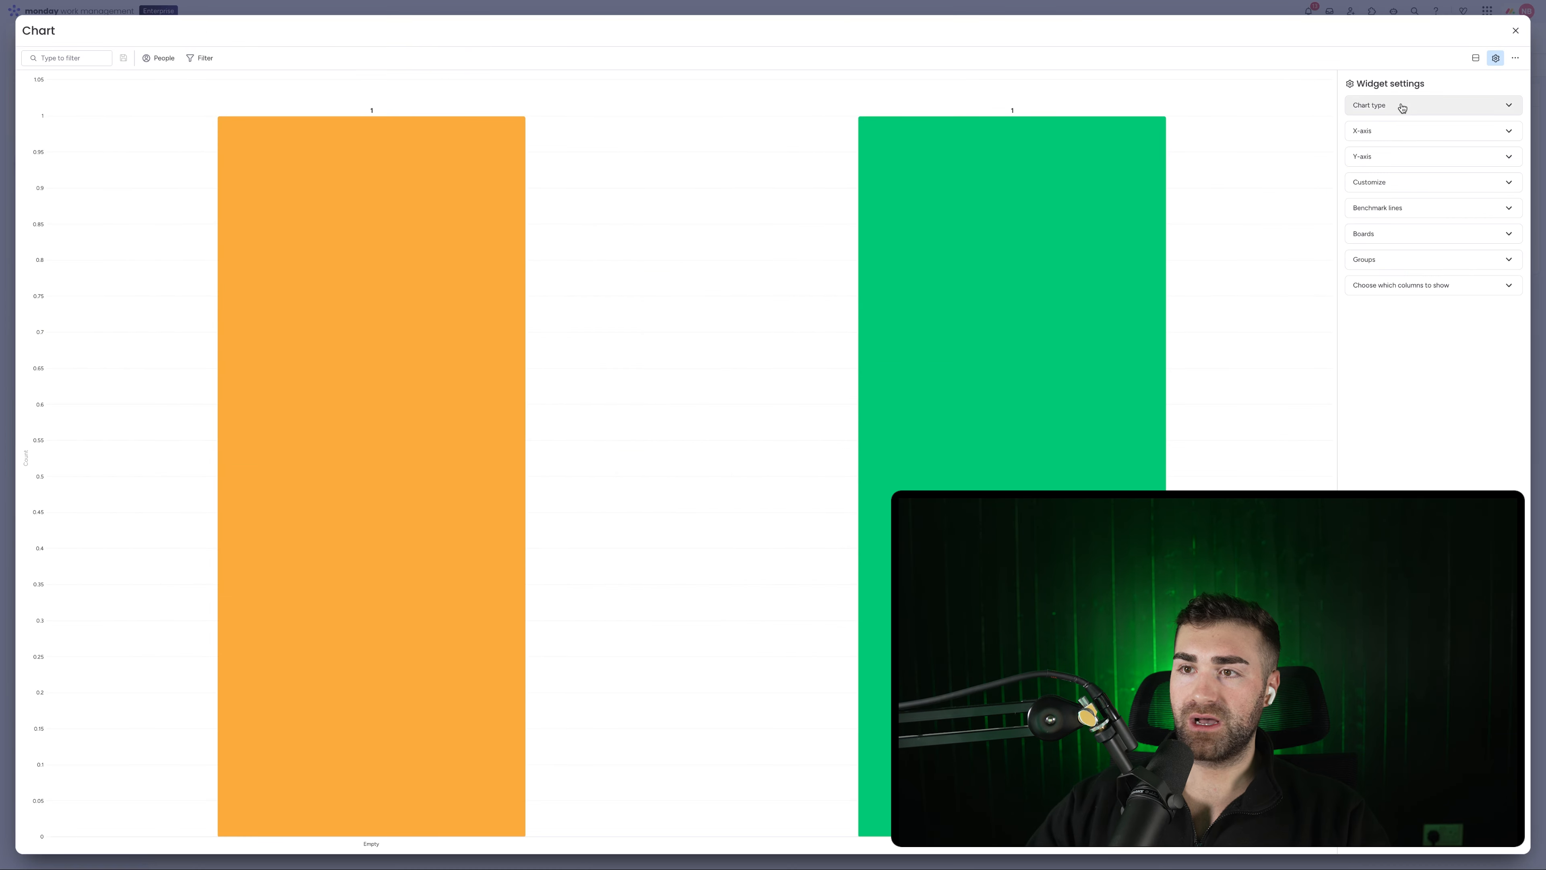
click(1401, 106)
click(1421, 159)
click(1415, 105)
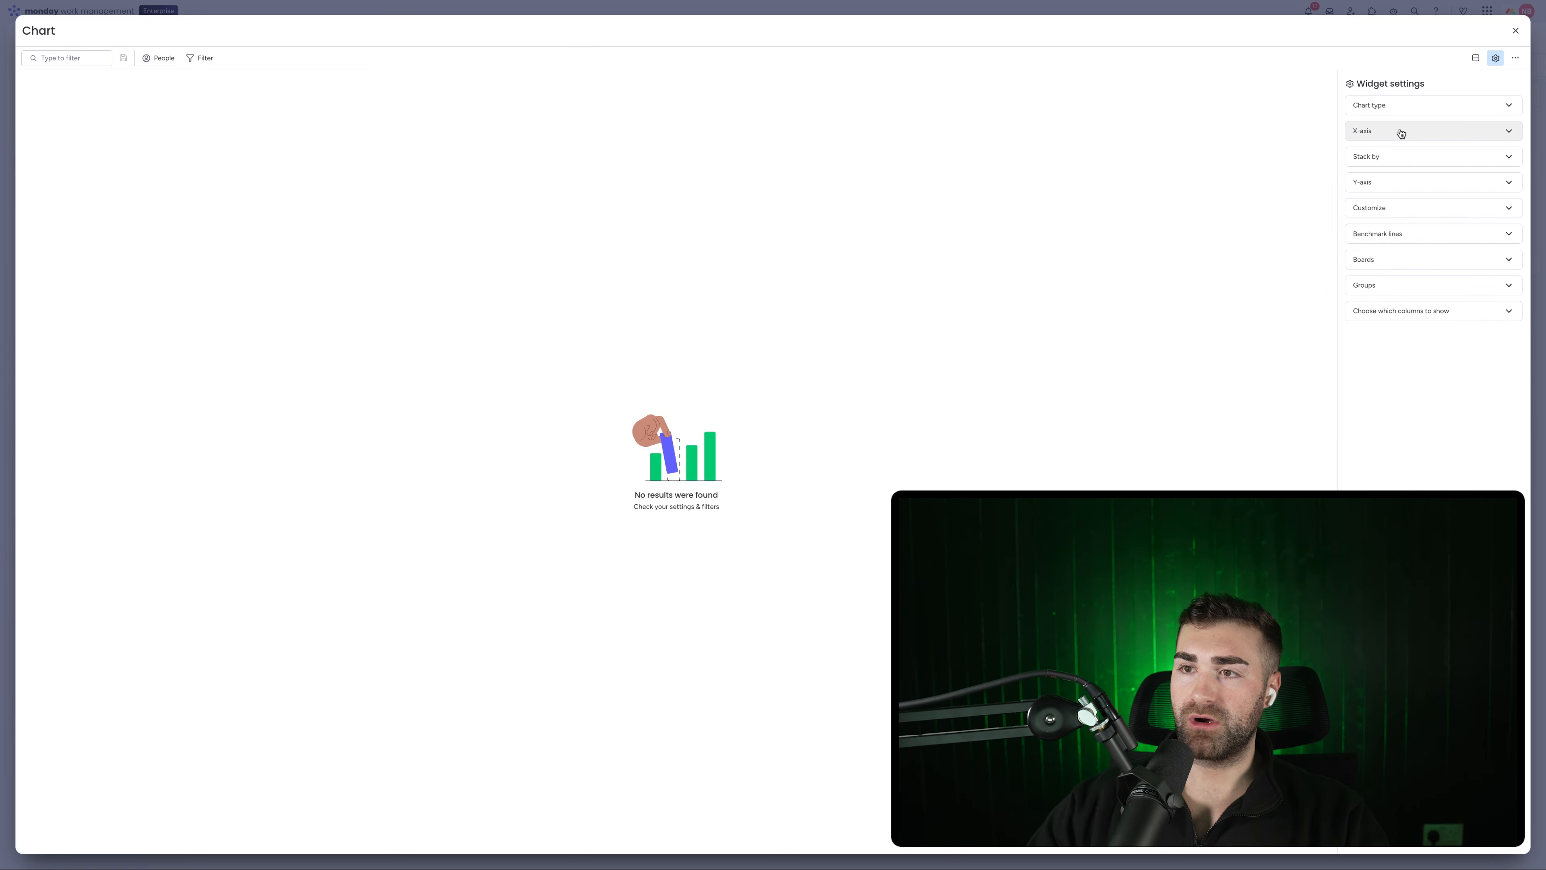
Set the X-axis to One by one with no Example Board column and Owner for Subitems of Example Board.
click(1398, 130)
click(1466, 173)
click(1485, 193)
click(1413, 232)
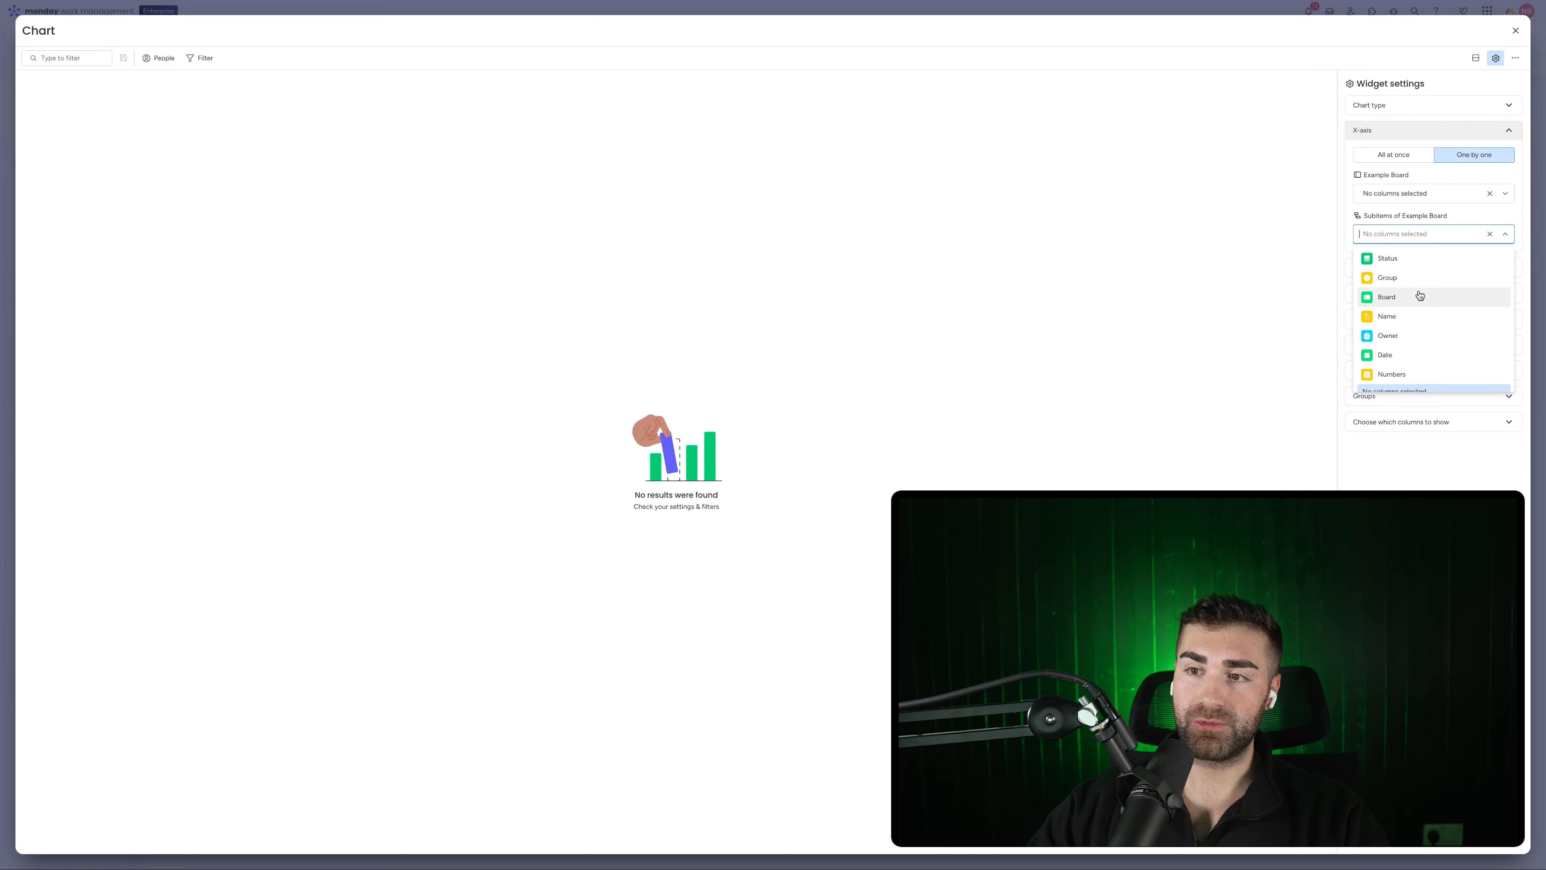
click(1384, 333)
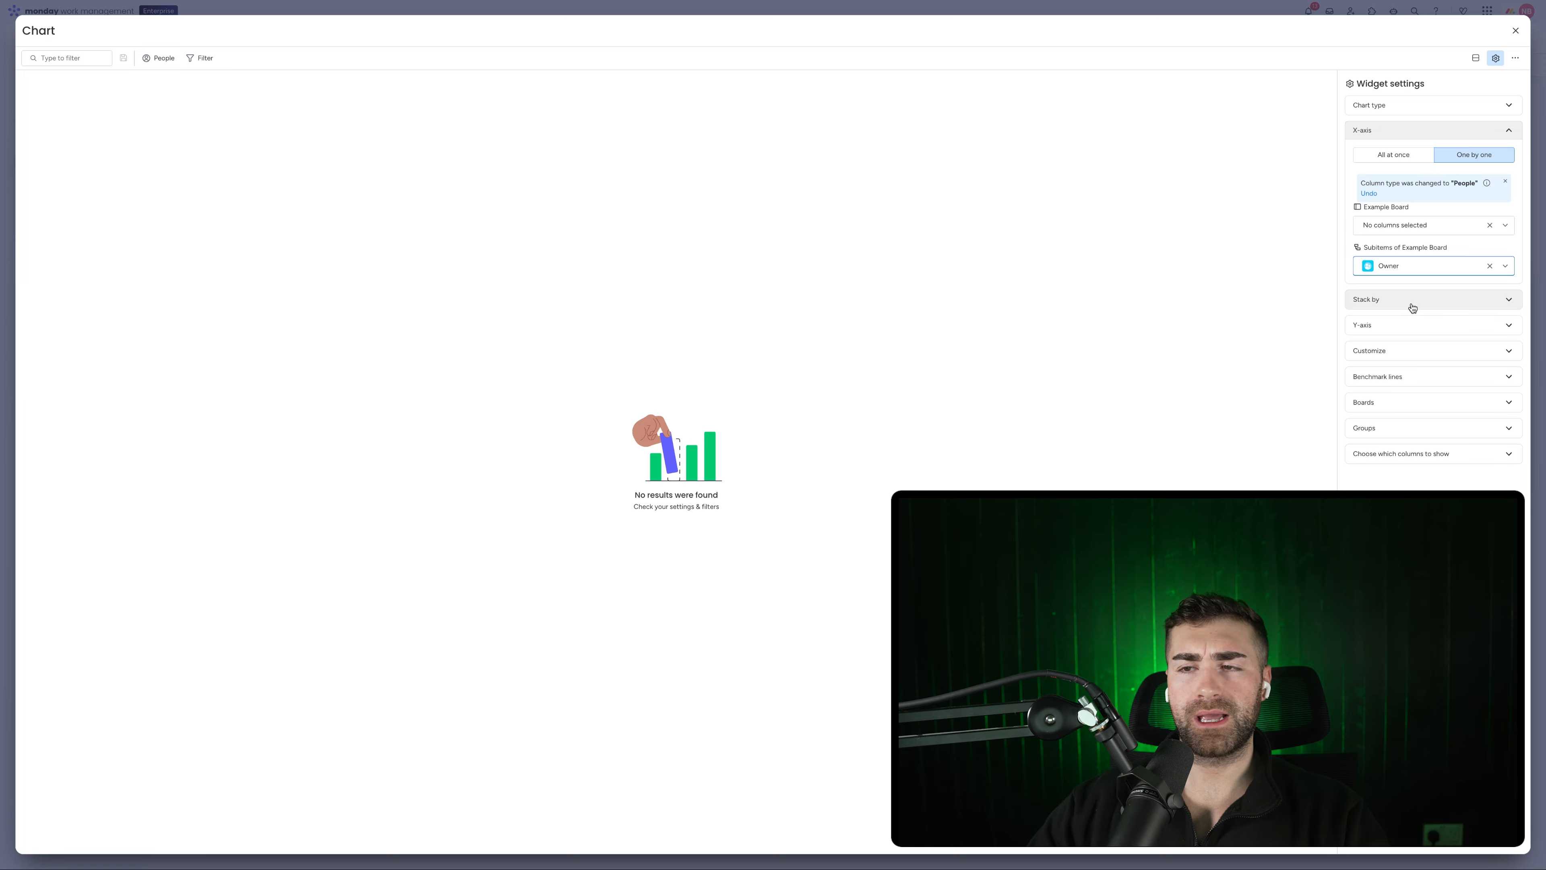
Set Stack by to no Example Board column and Status for Subitems of Example Board.
click(1412, 304)
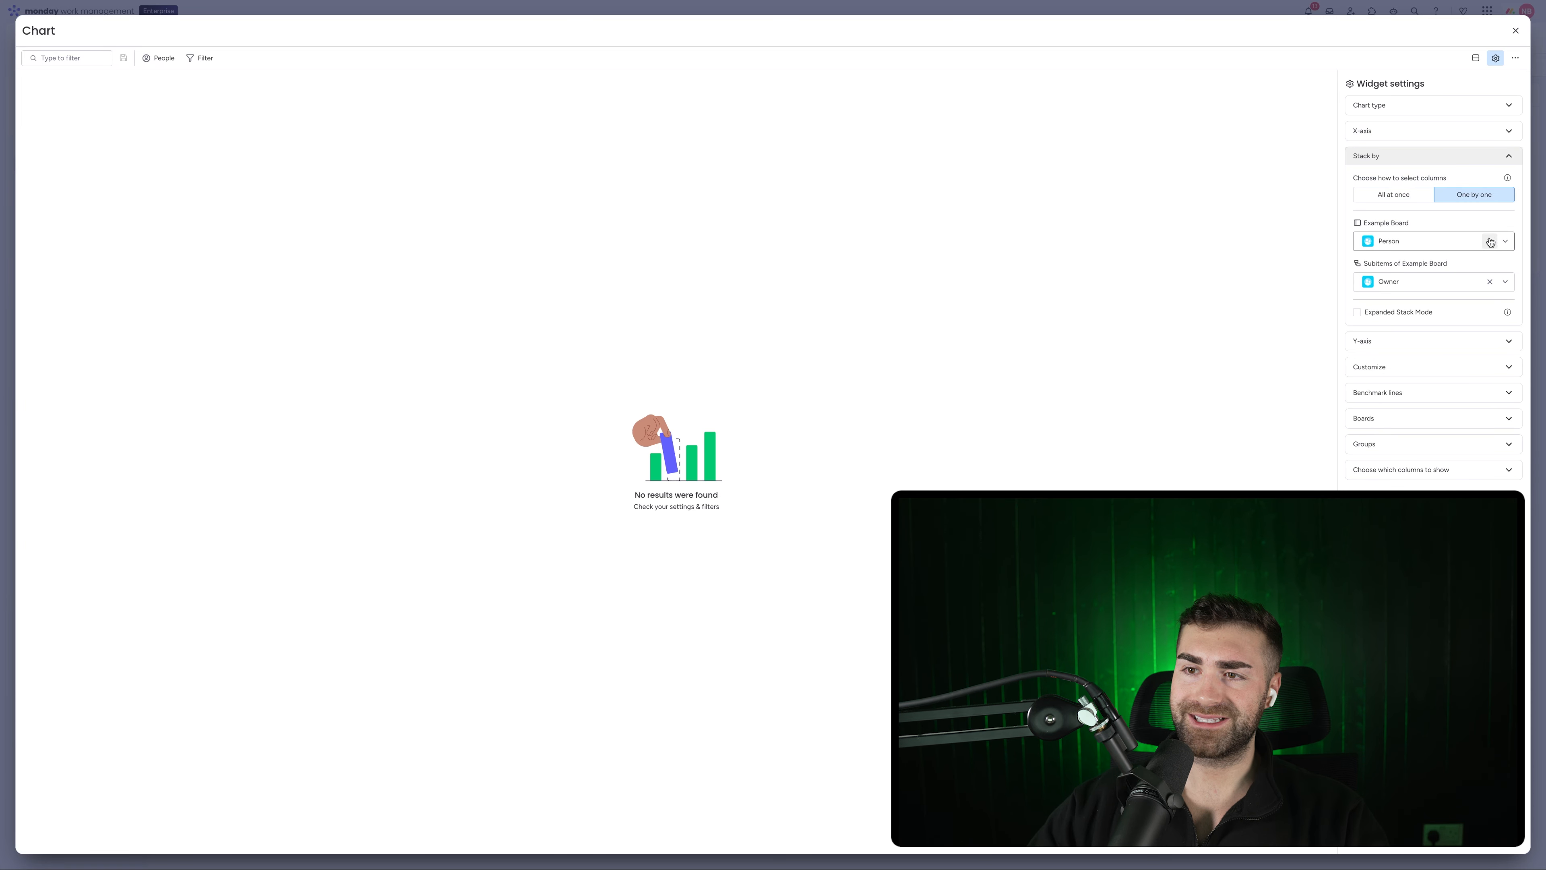
click(1490, 241)
click(1489, 282)
click(1389, 282)
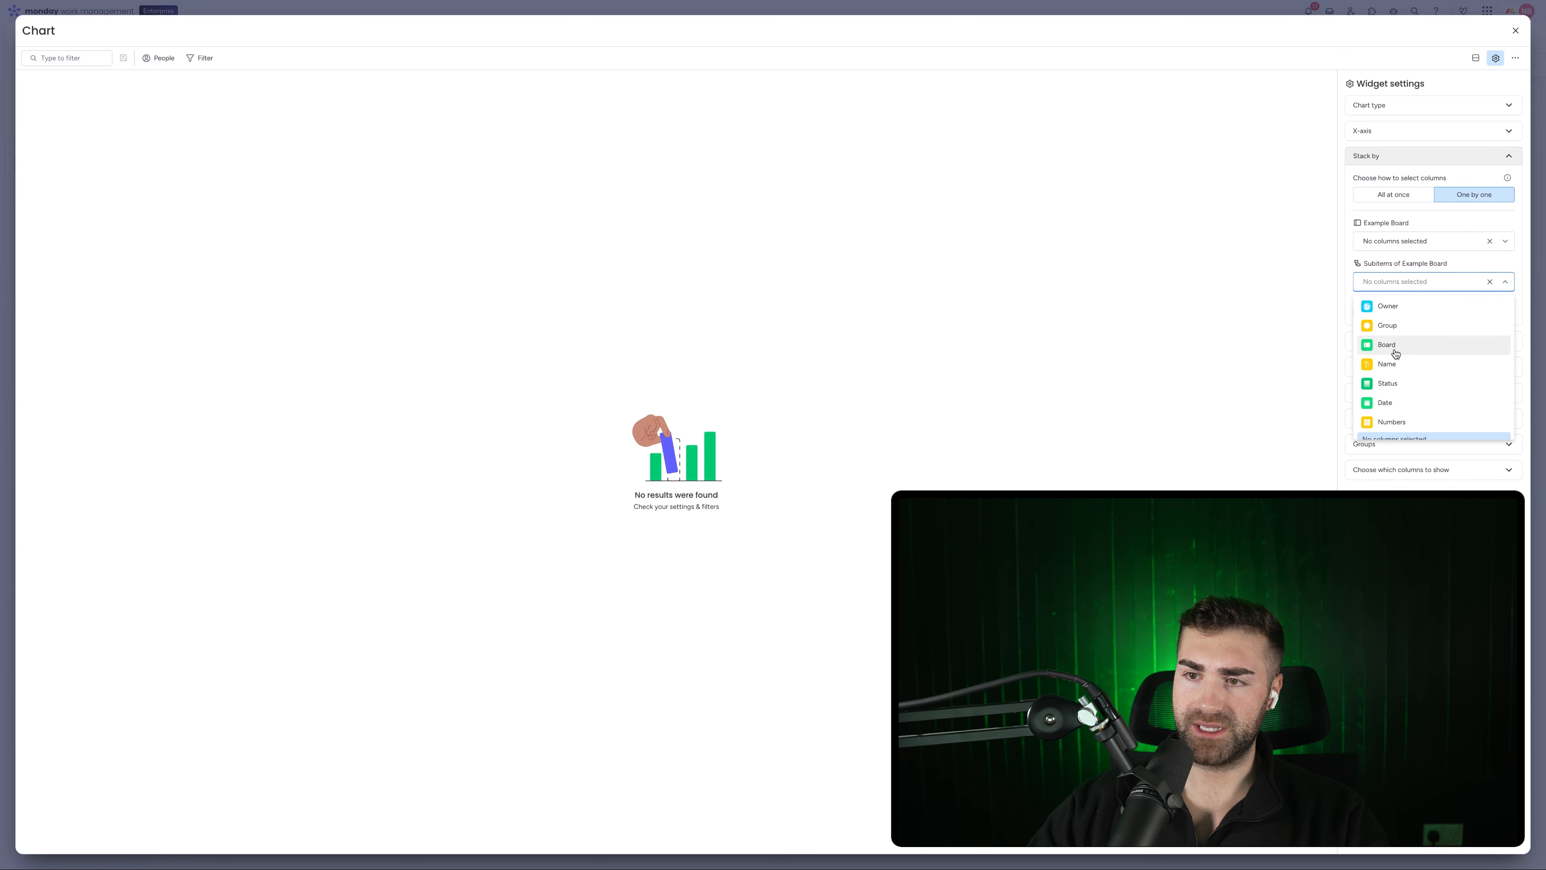
click(1393, 402)
Set the Y-axis to One by one with Count items for Example Board and Numbers for its subitems, and close the settings.
click(1412, 370)
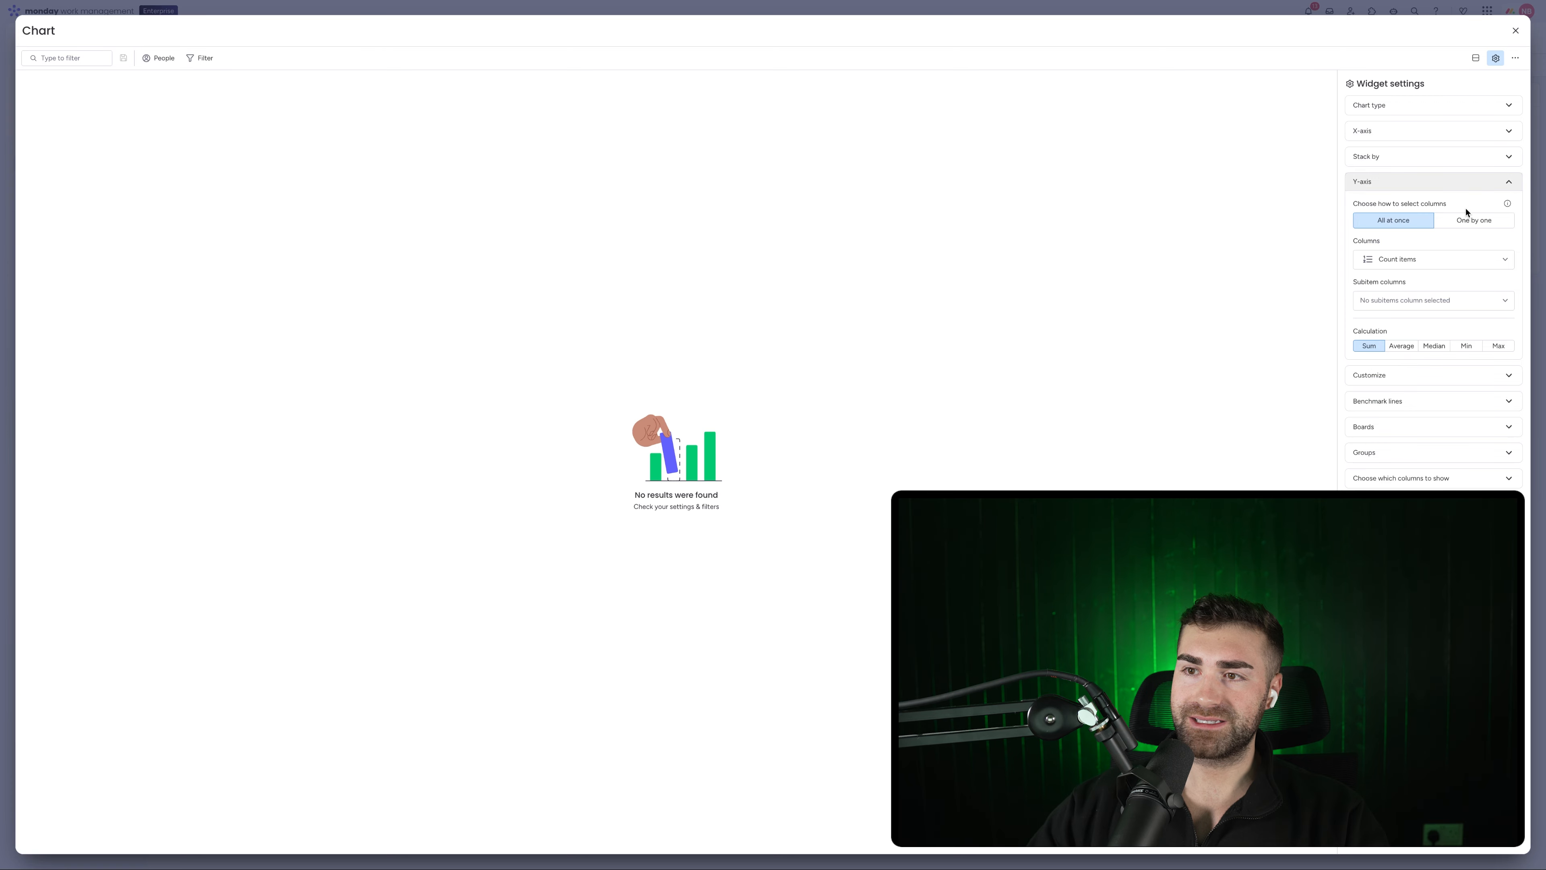
click(1467, 219)
click(1411, 271)
click(1411, 294)
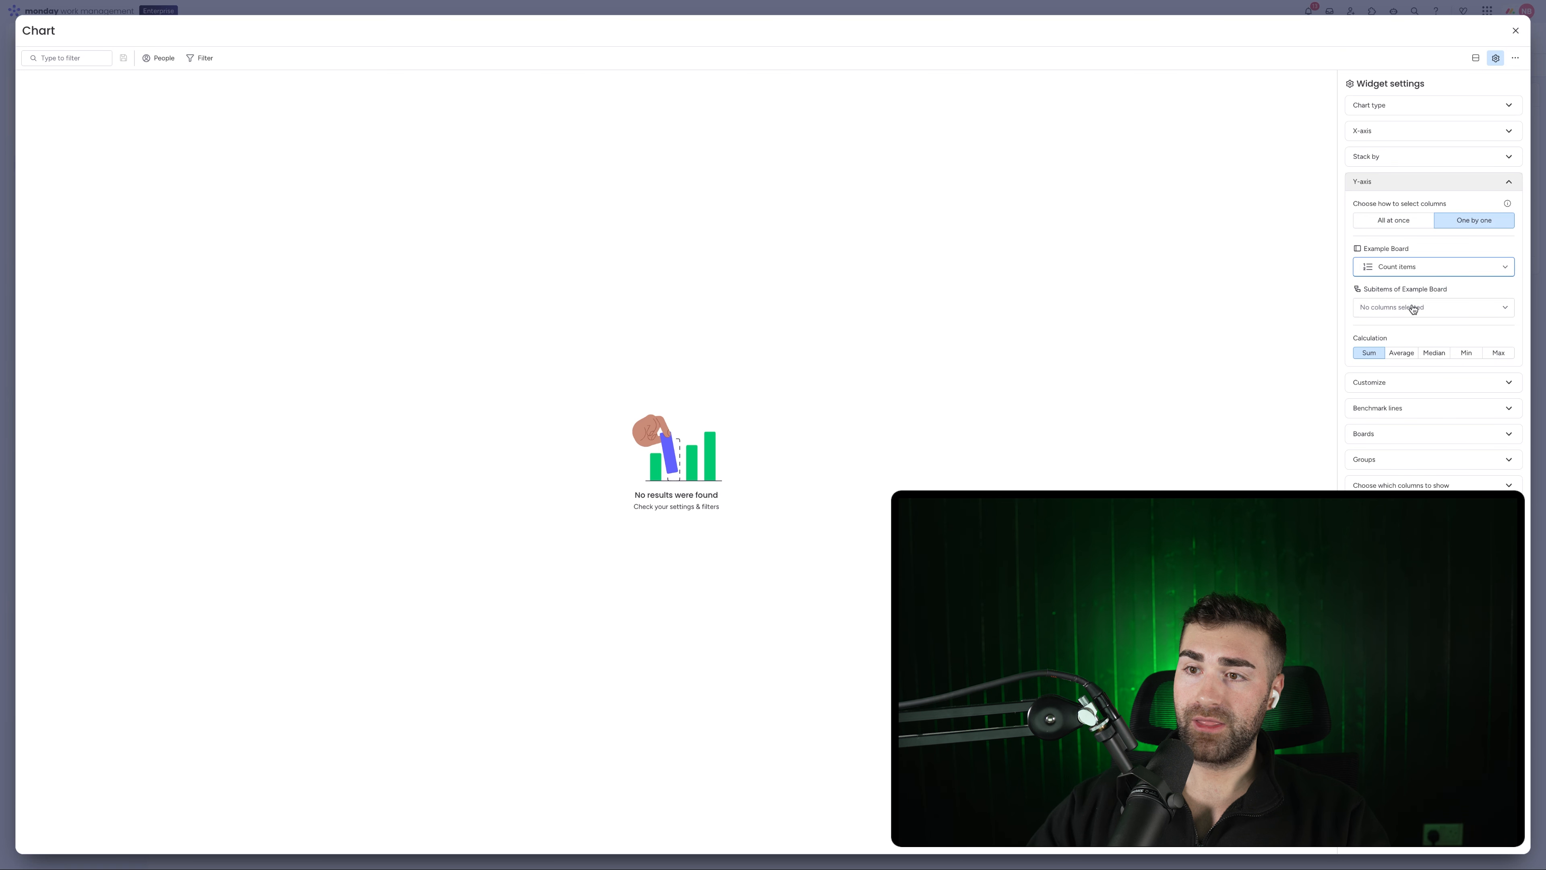
click(1411, 309)
click(1399, 352)
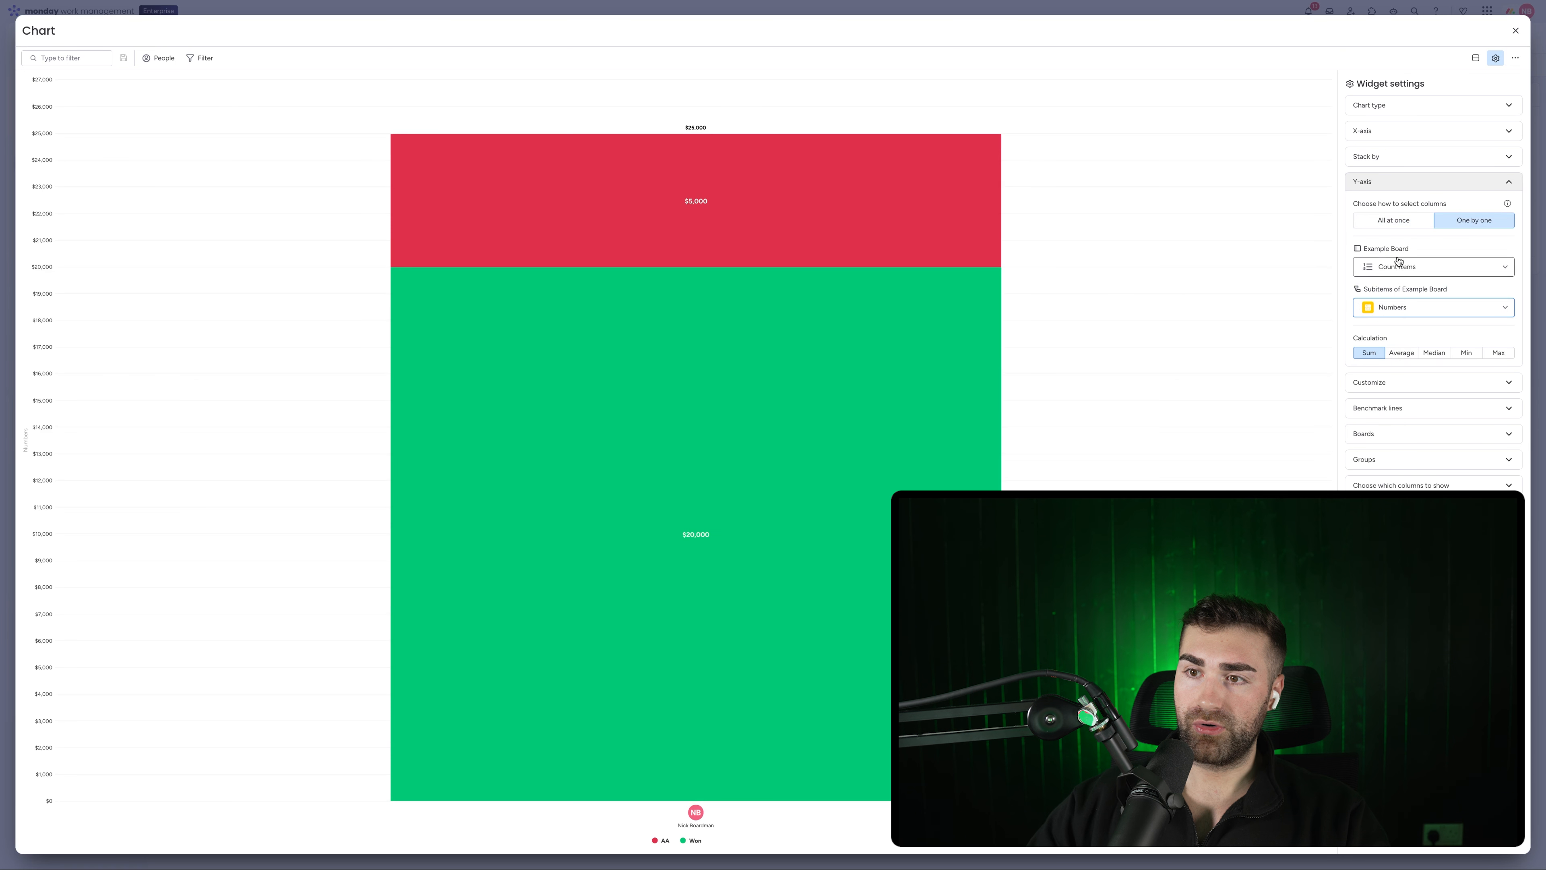
click(1392, 219)
click(1466, 222)
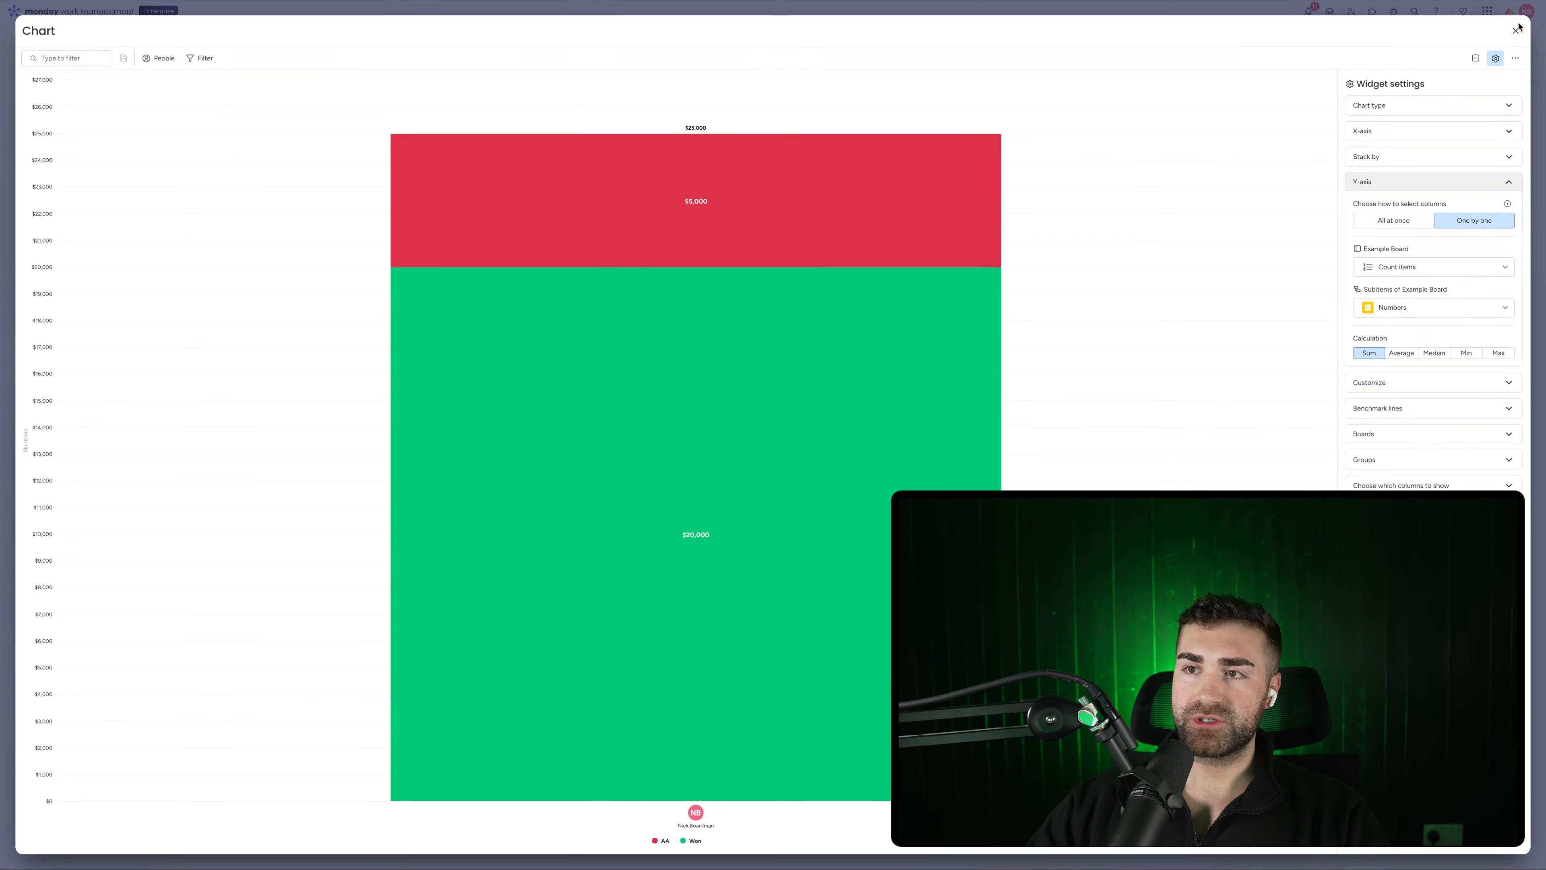
click(1517, 30)
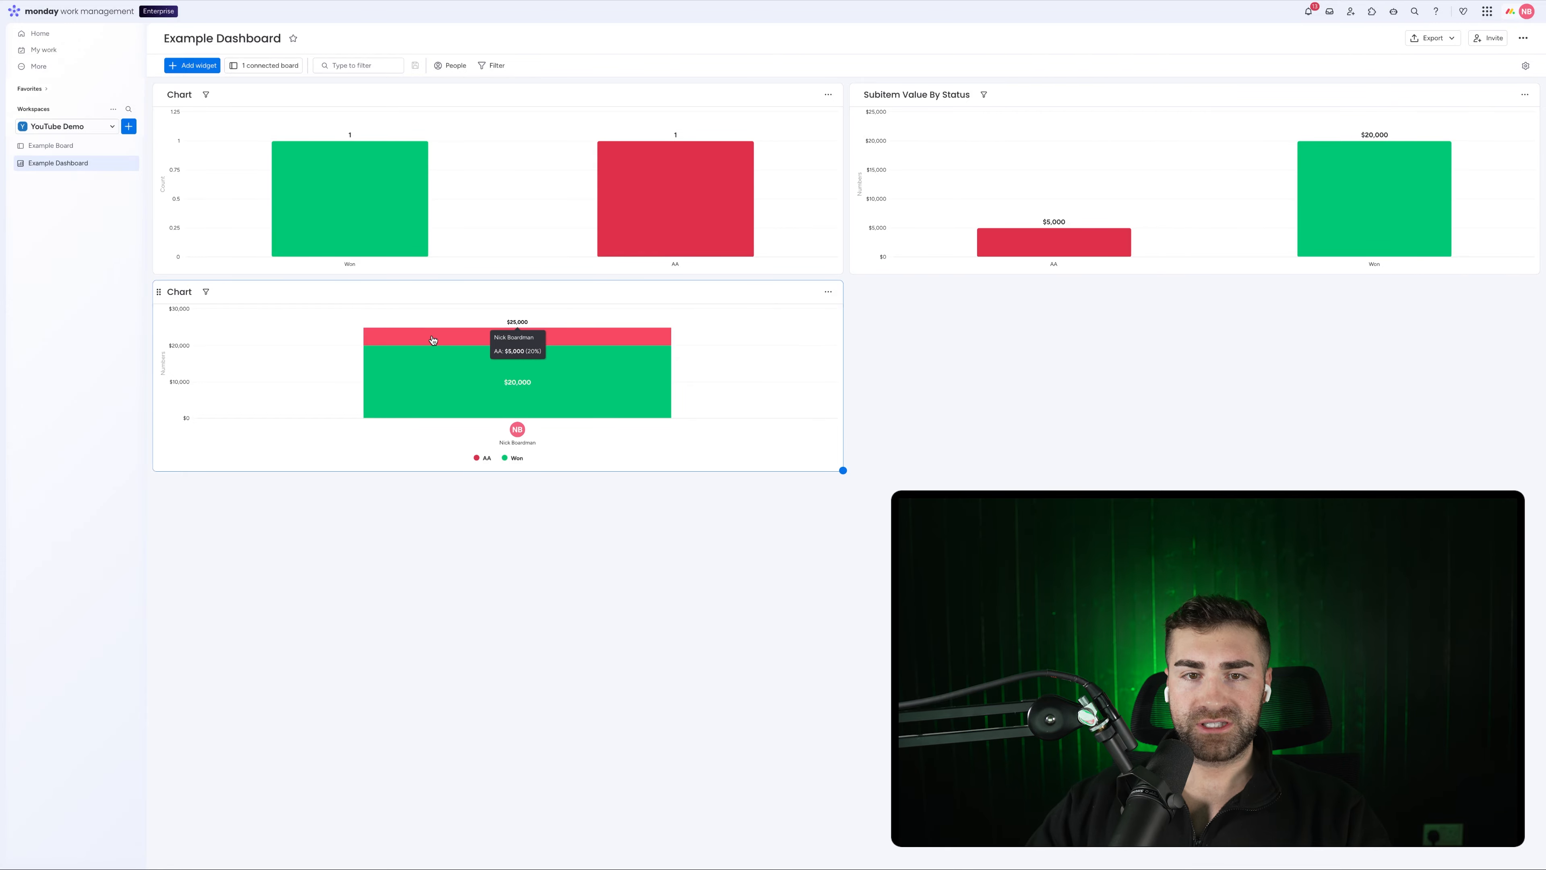
Turn on Expanded Stack Mode for the owner chart and close its settings.
click(828, 292)
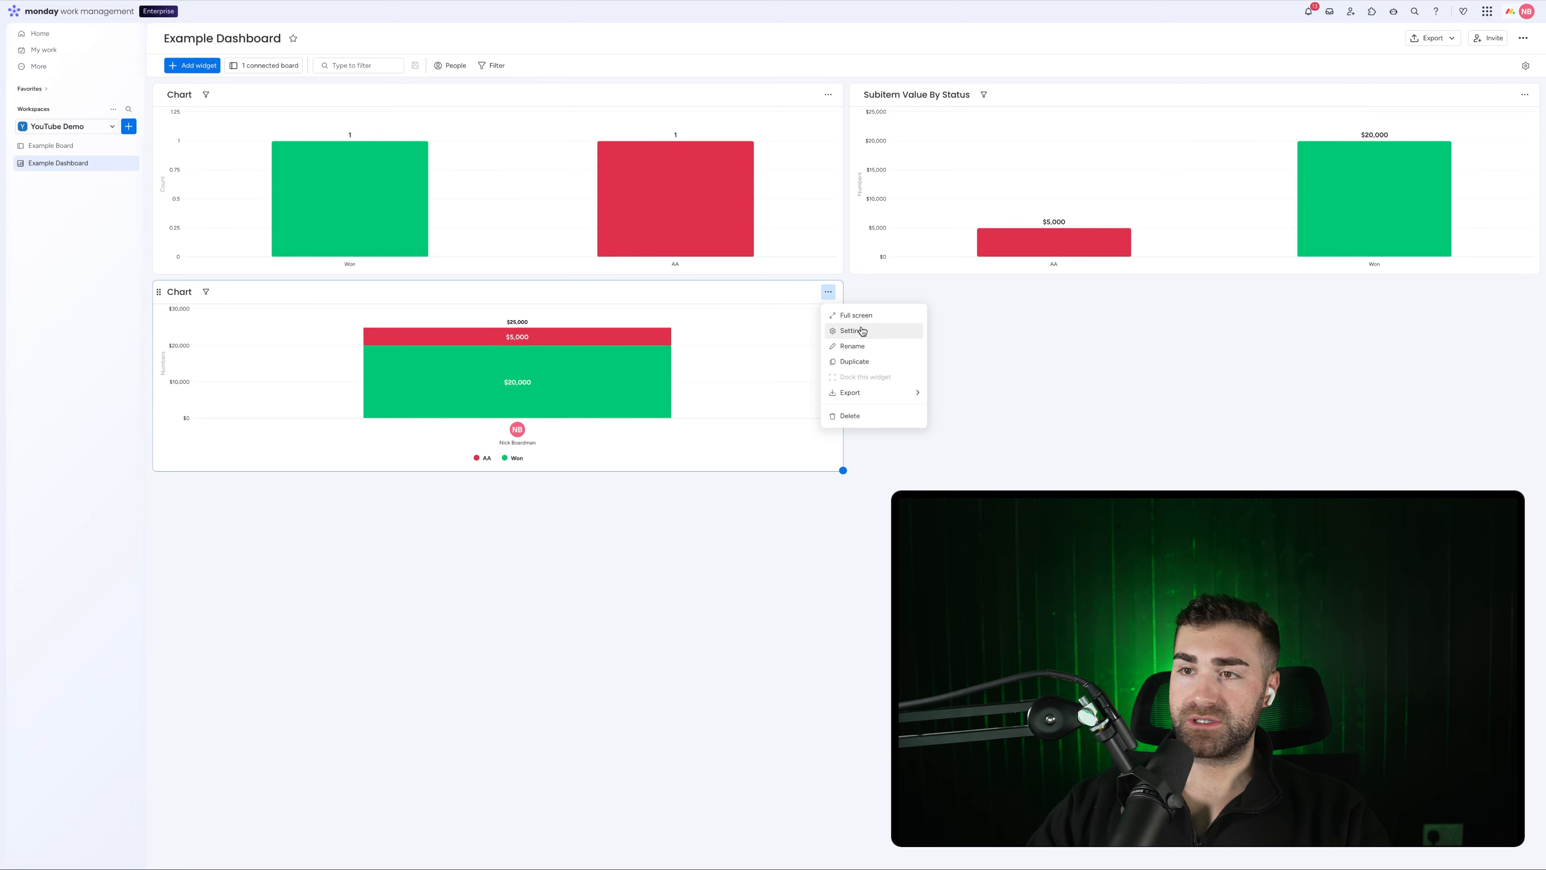
click(862, 330)
click(1397, 160)
click(1376, 318)
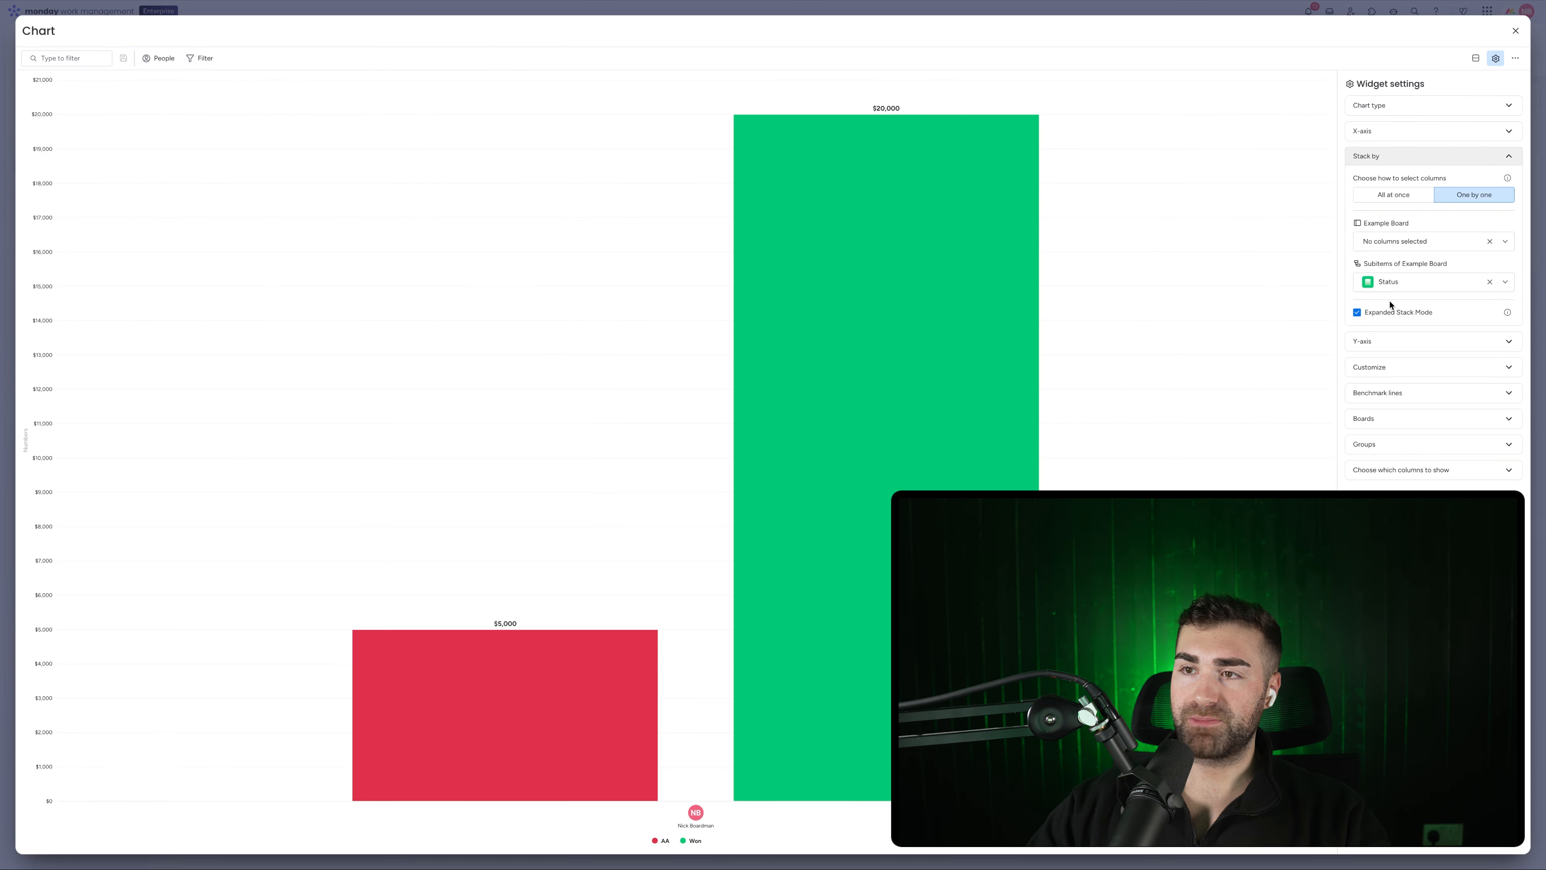
click(1515, 32)
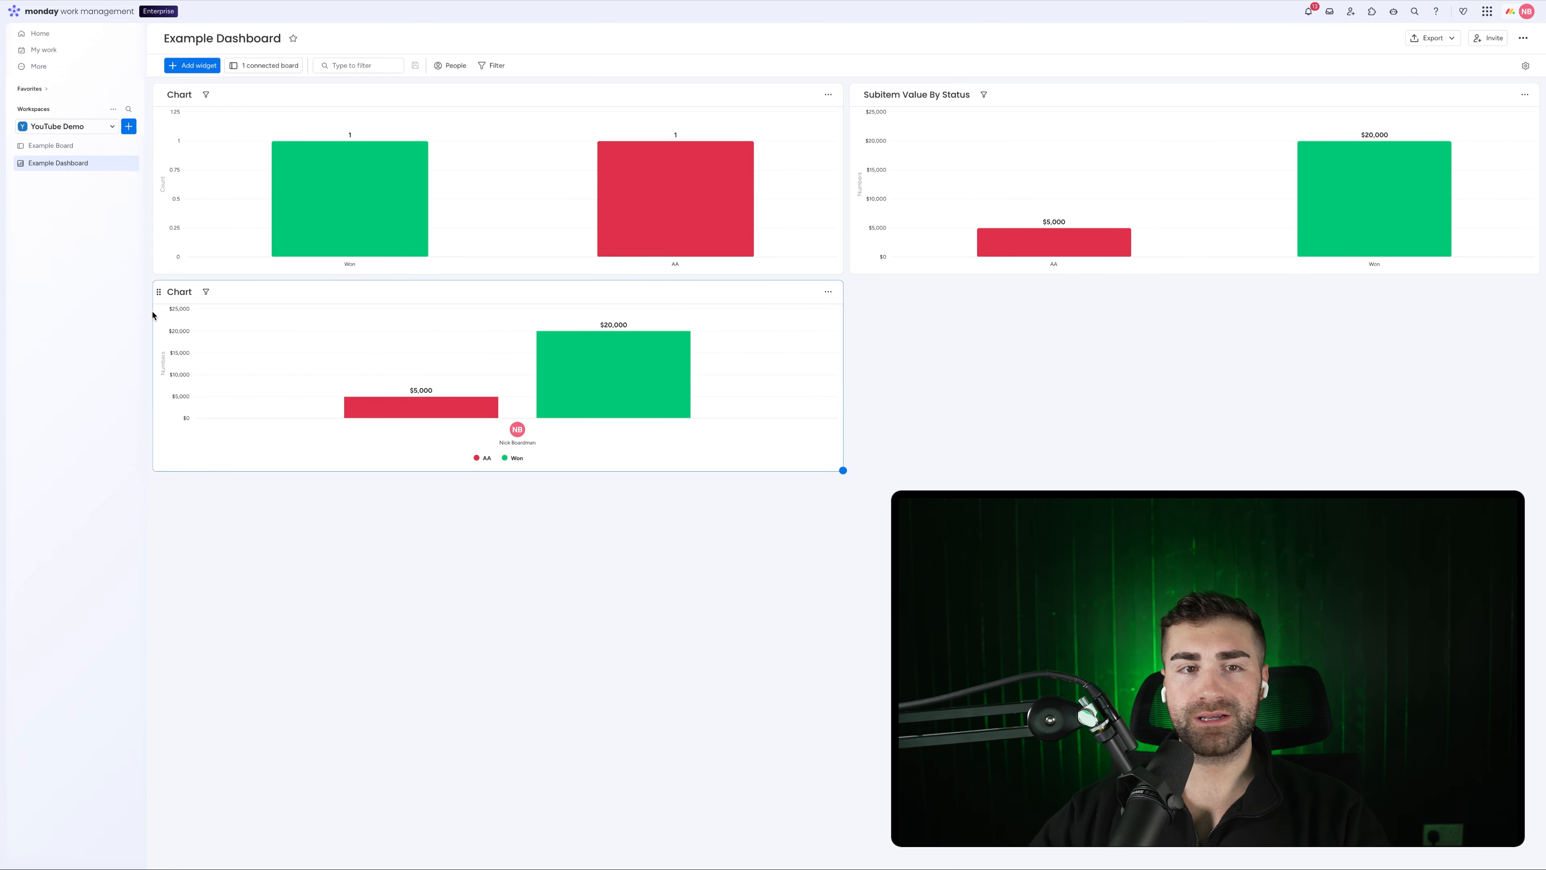
Reopen the owner chart's settings and set the X-axis column for Example Board to Person.
mouse_move(426, 403)
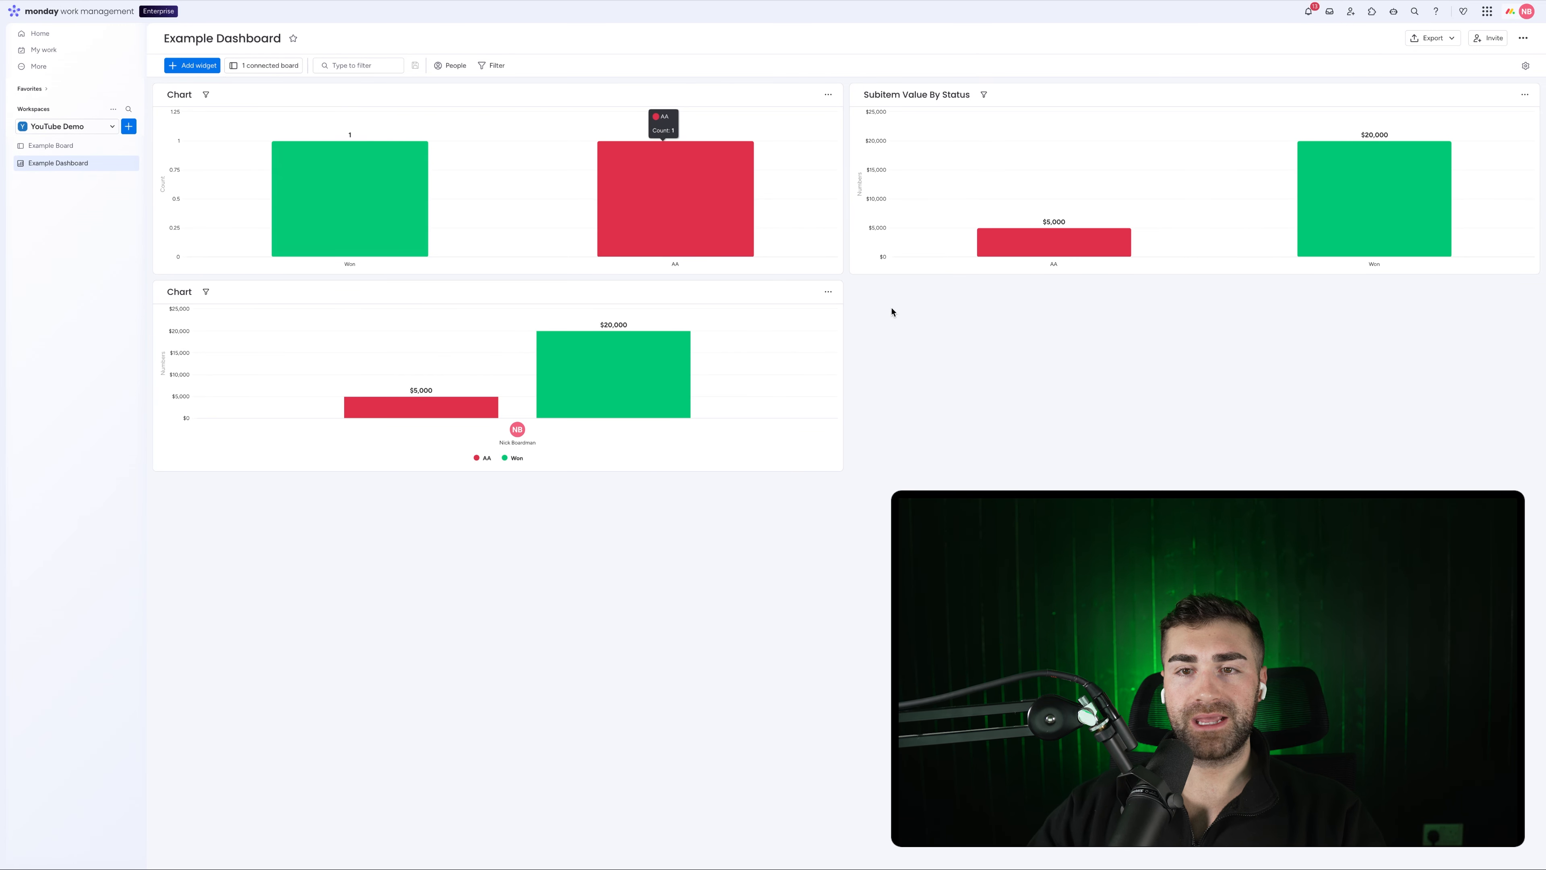
click(828, 292)
click(841, 330)
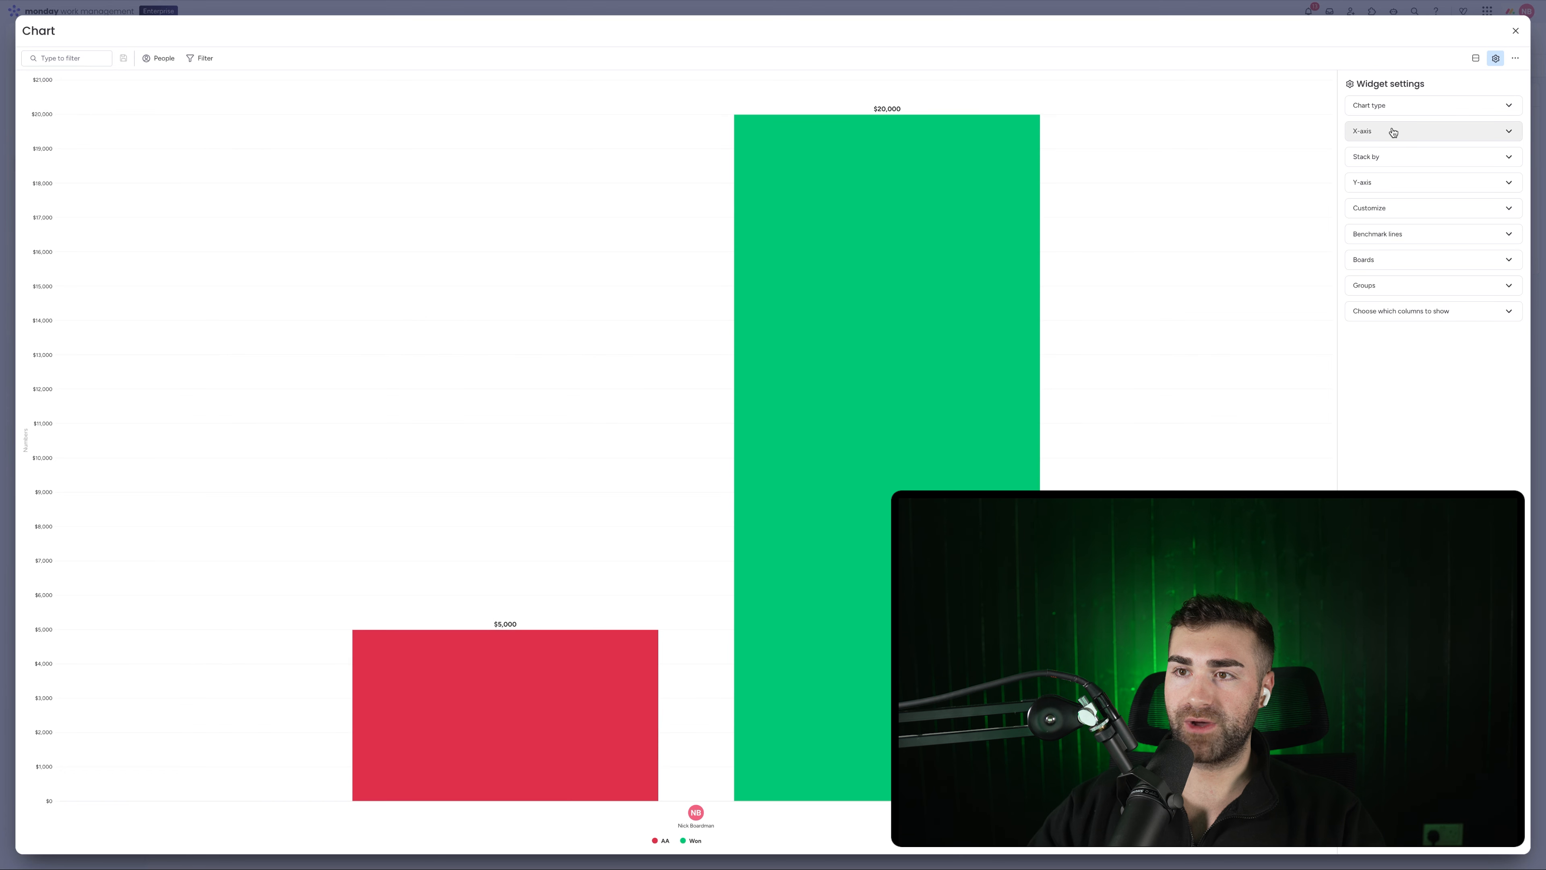
click(1381, 140)
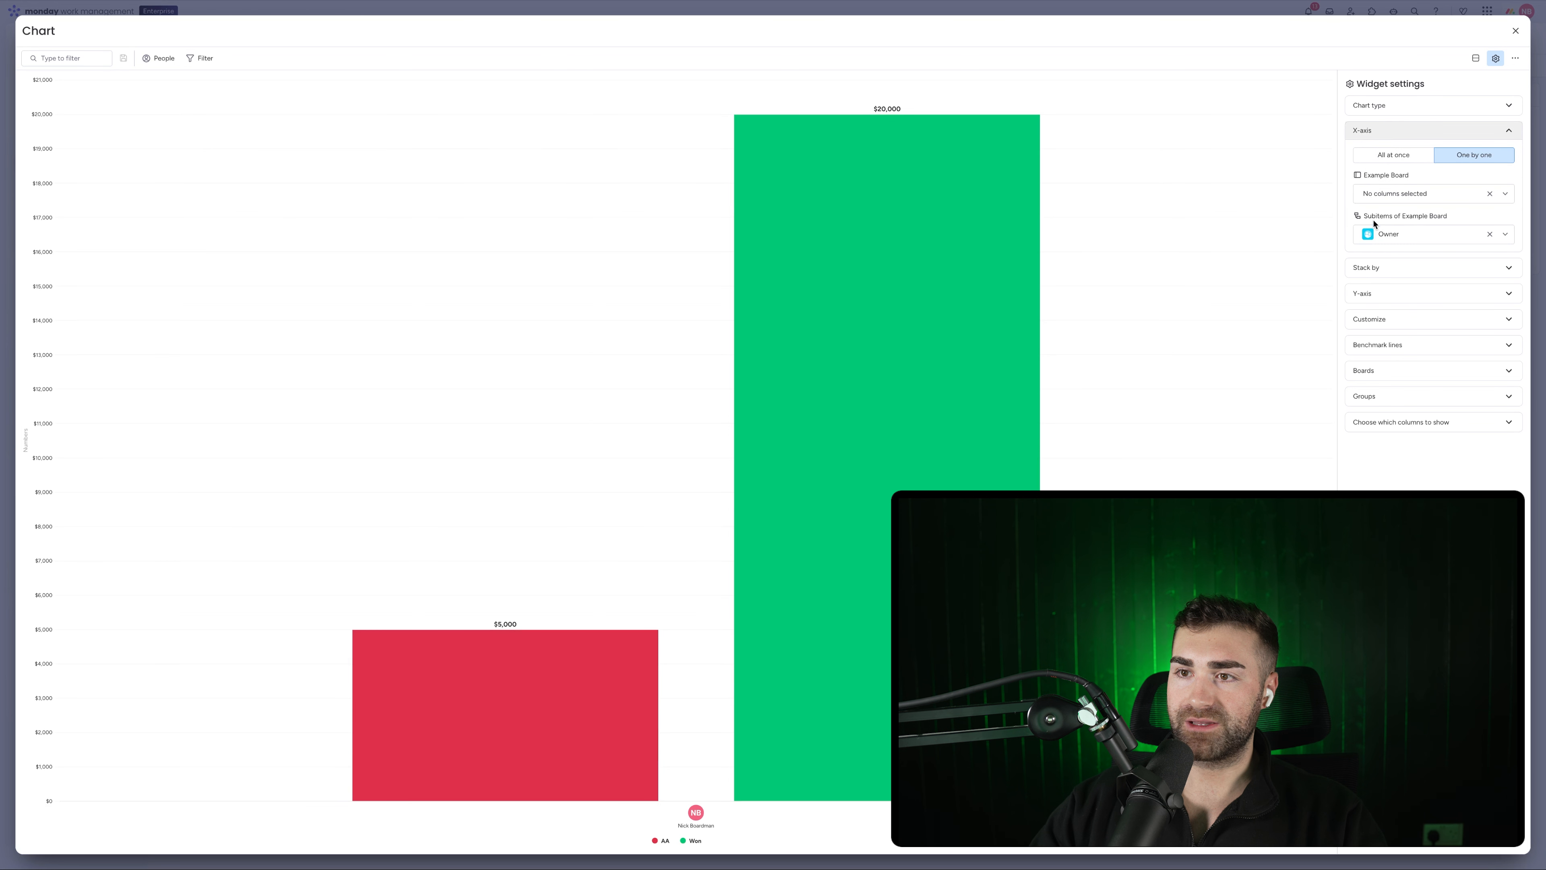
click(1429, 200)
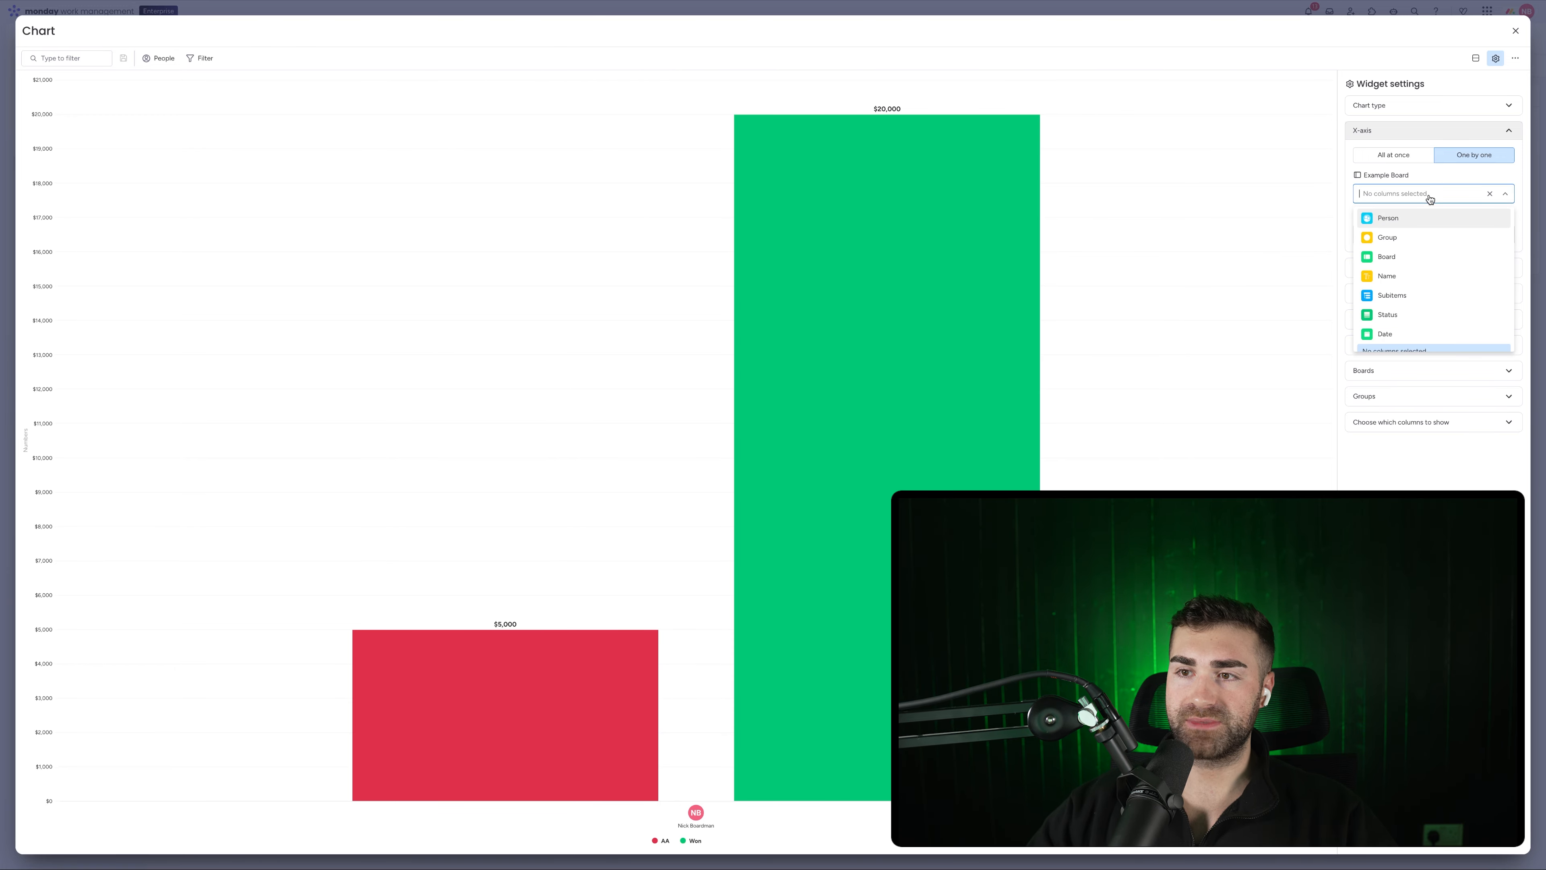
click(1412, 216)
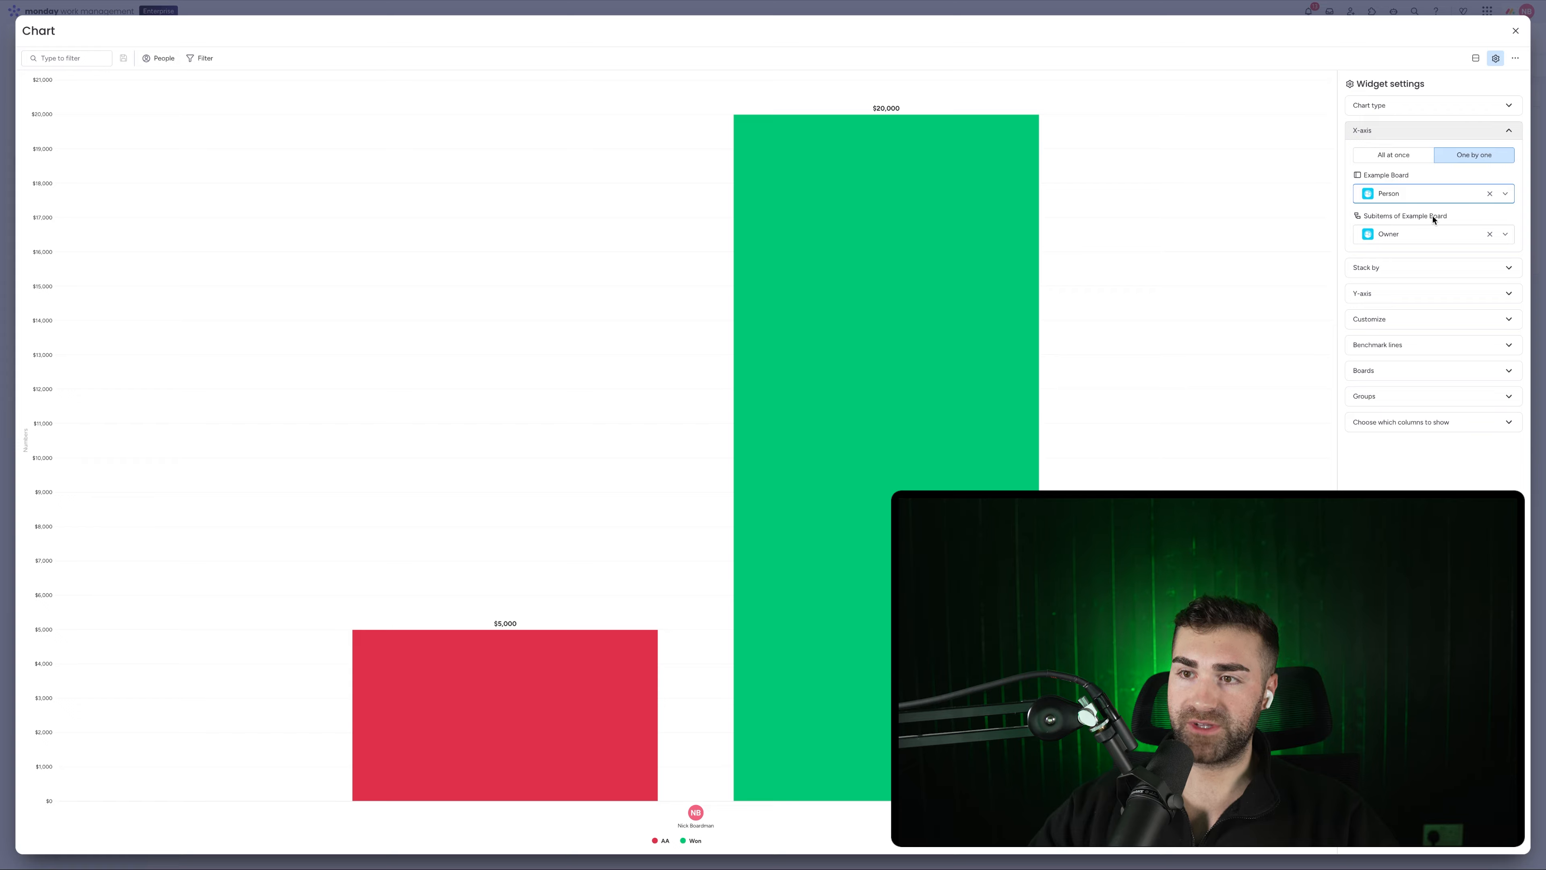
Set the Stack by column for Example Board to Status.
click(1400, 274)
click(1400, 242)
click(1395, 266)
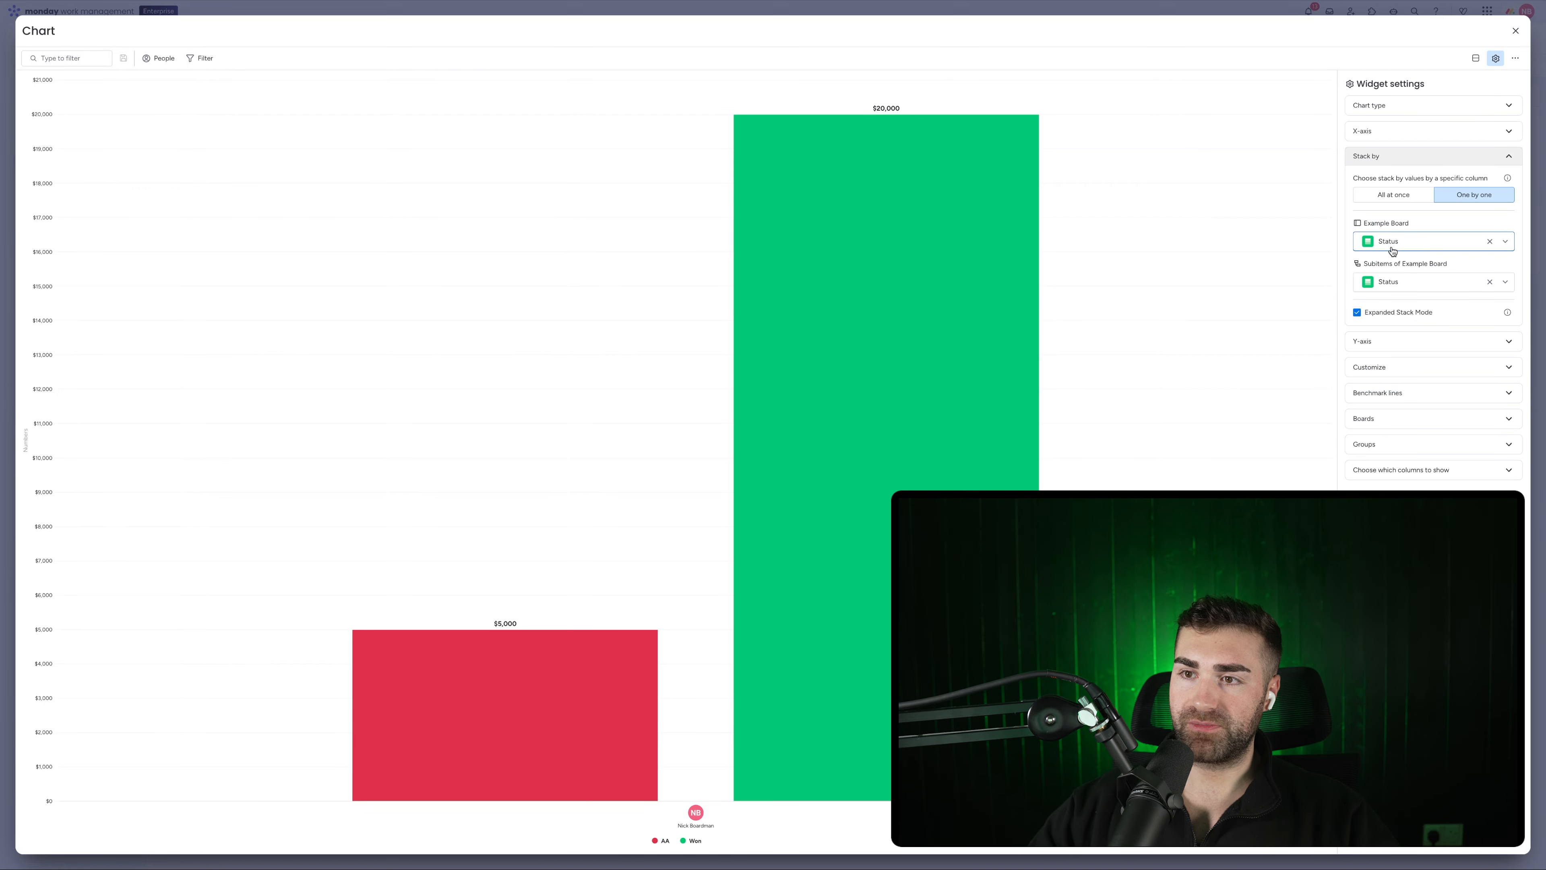
Review the Y-axis column options for Example Board and close the chart settings.
click(1368, 342)
click(1392, 268)
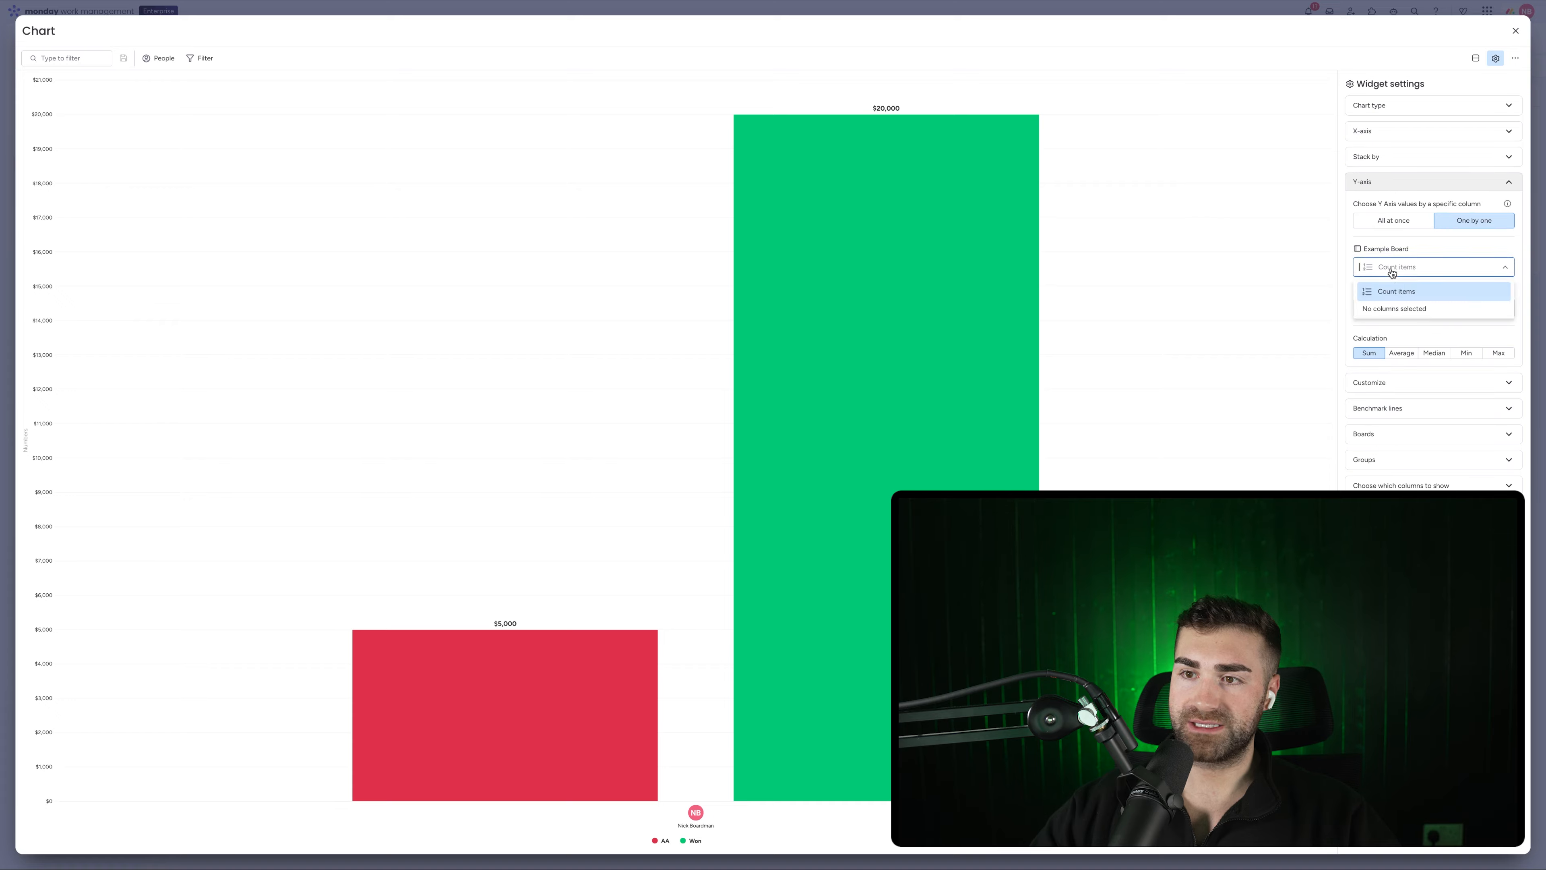
click(1515, 31)
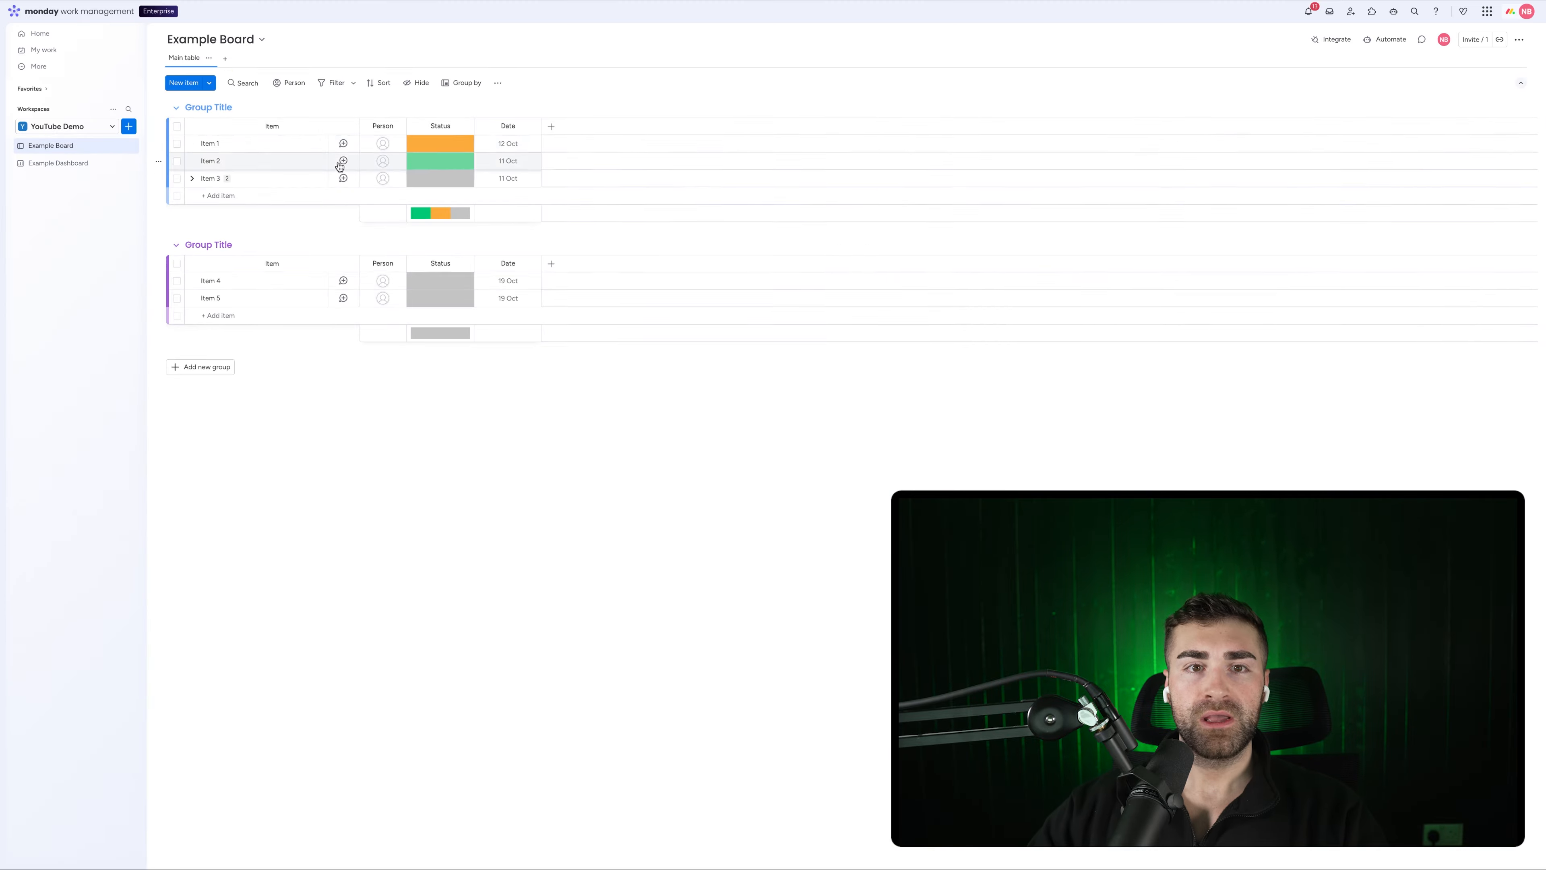
In Example Board, assign a person to Item 1 and set its status to AA.
click(382, 144)
click(343, 208)
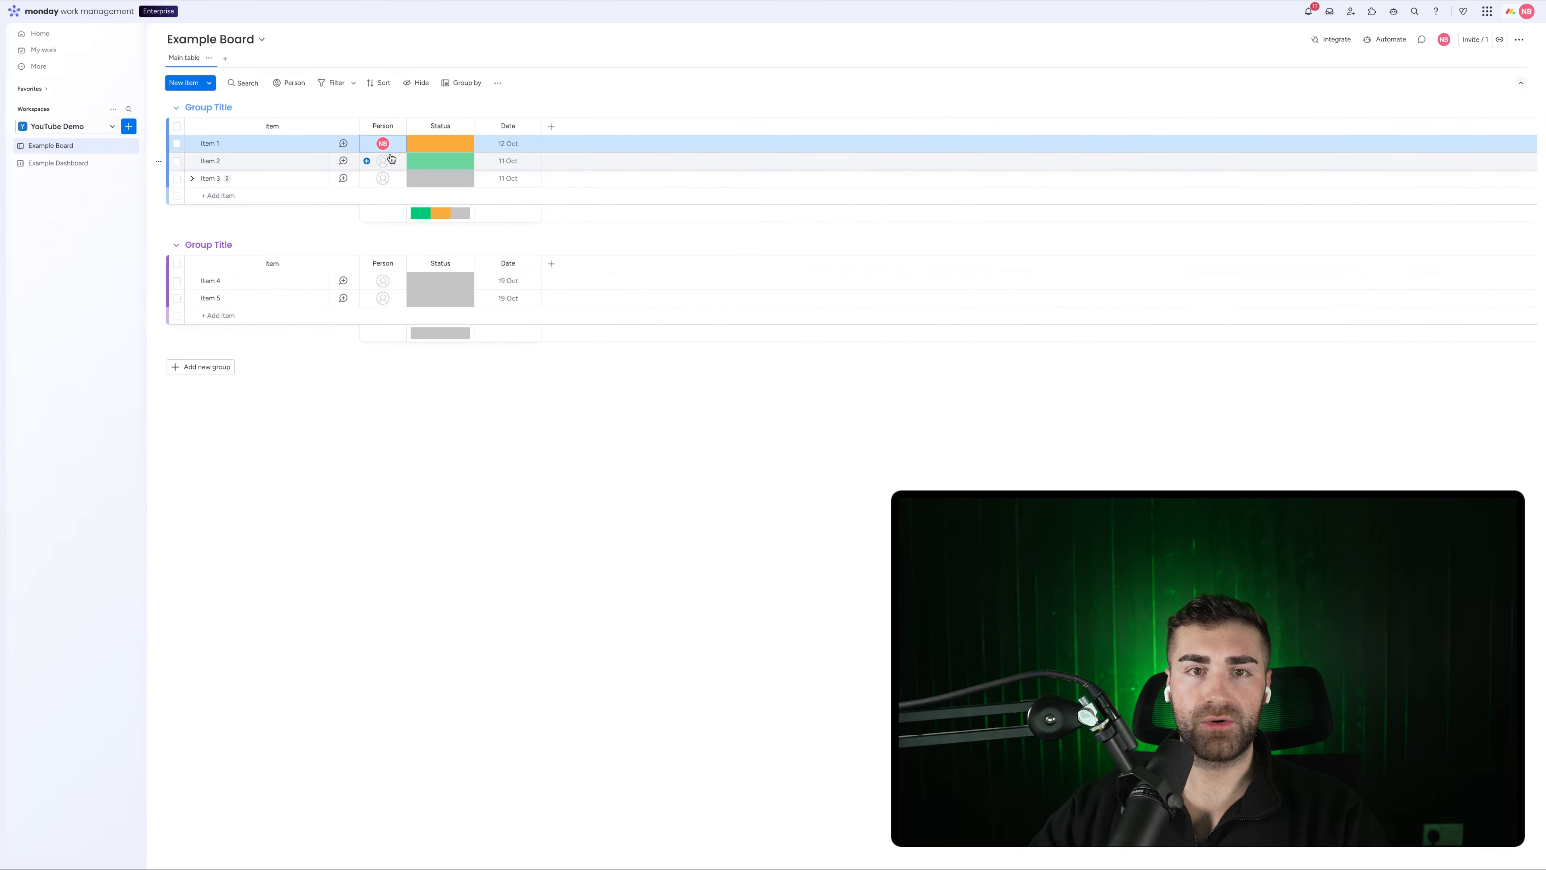
click(440, 143)
click(440, 176)
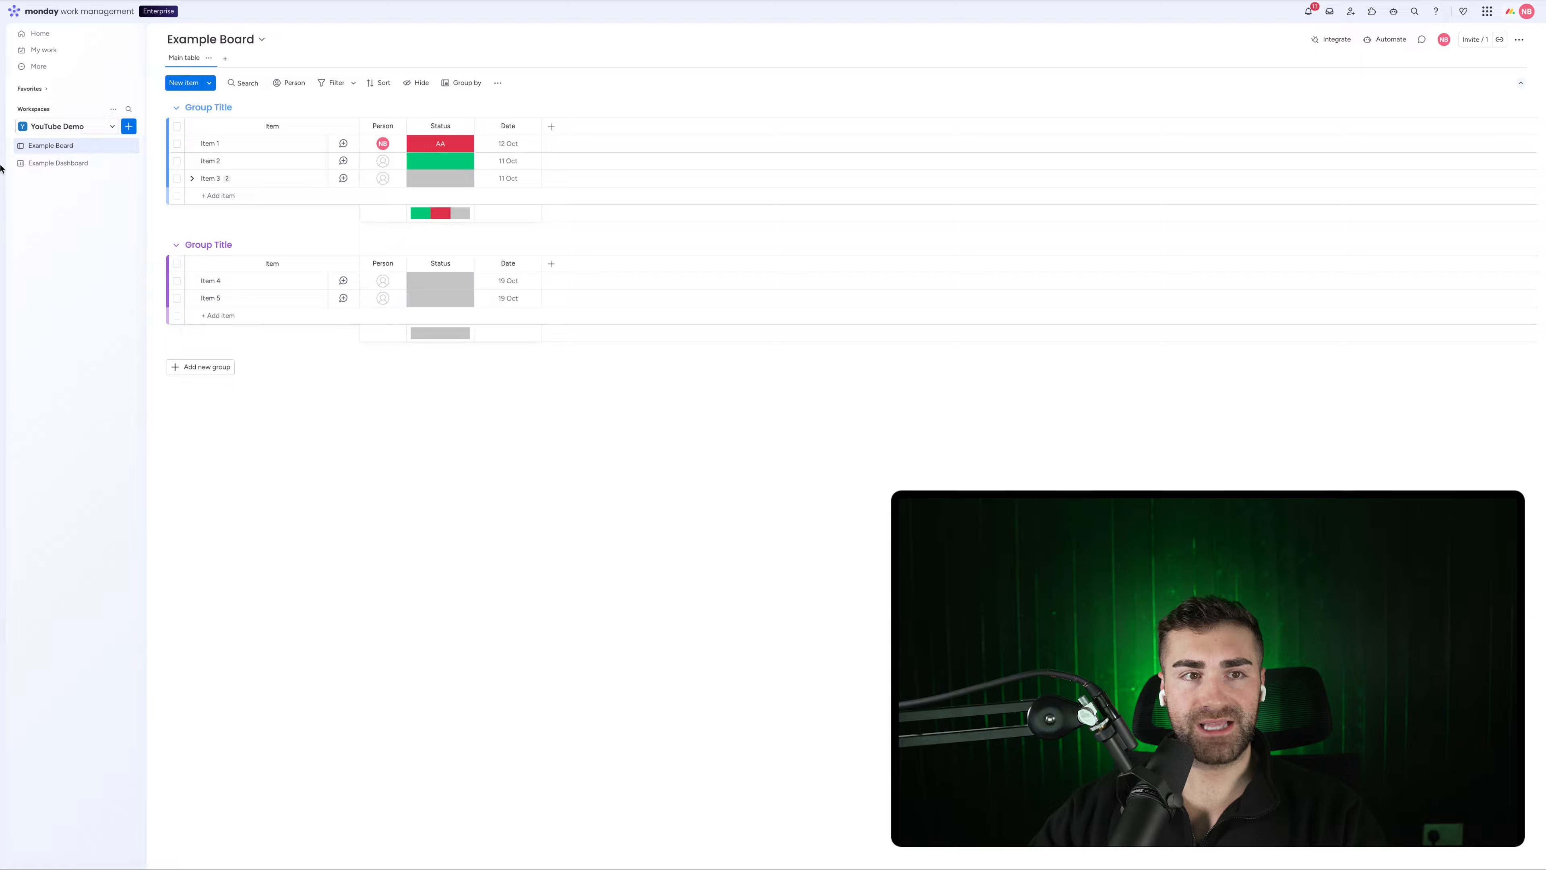
Return to Example Dashboard, inspect the owner chart's bar, and view its widget settings before closing them.
click(58, 163)
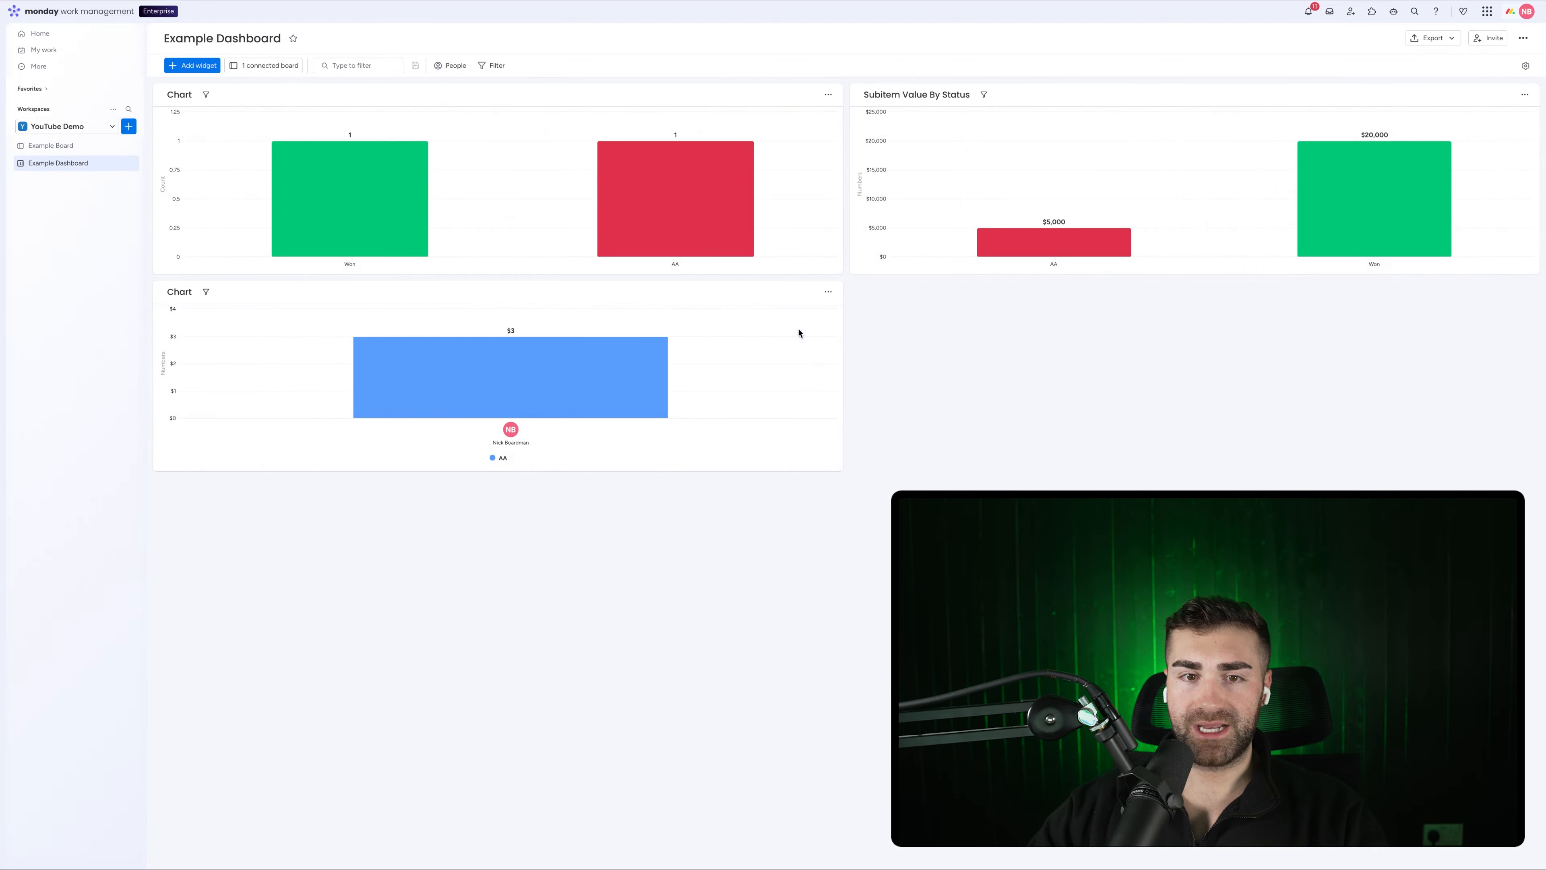
mouse_move(534, 412)
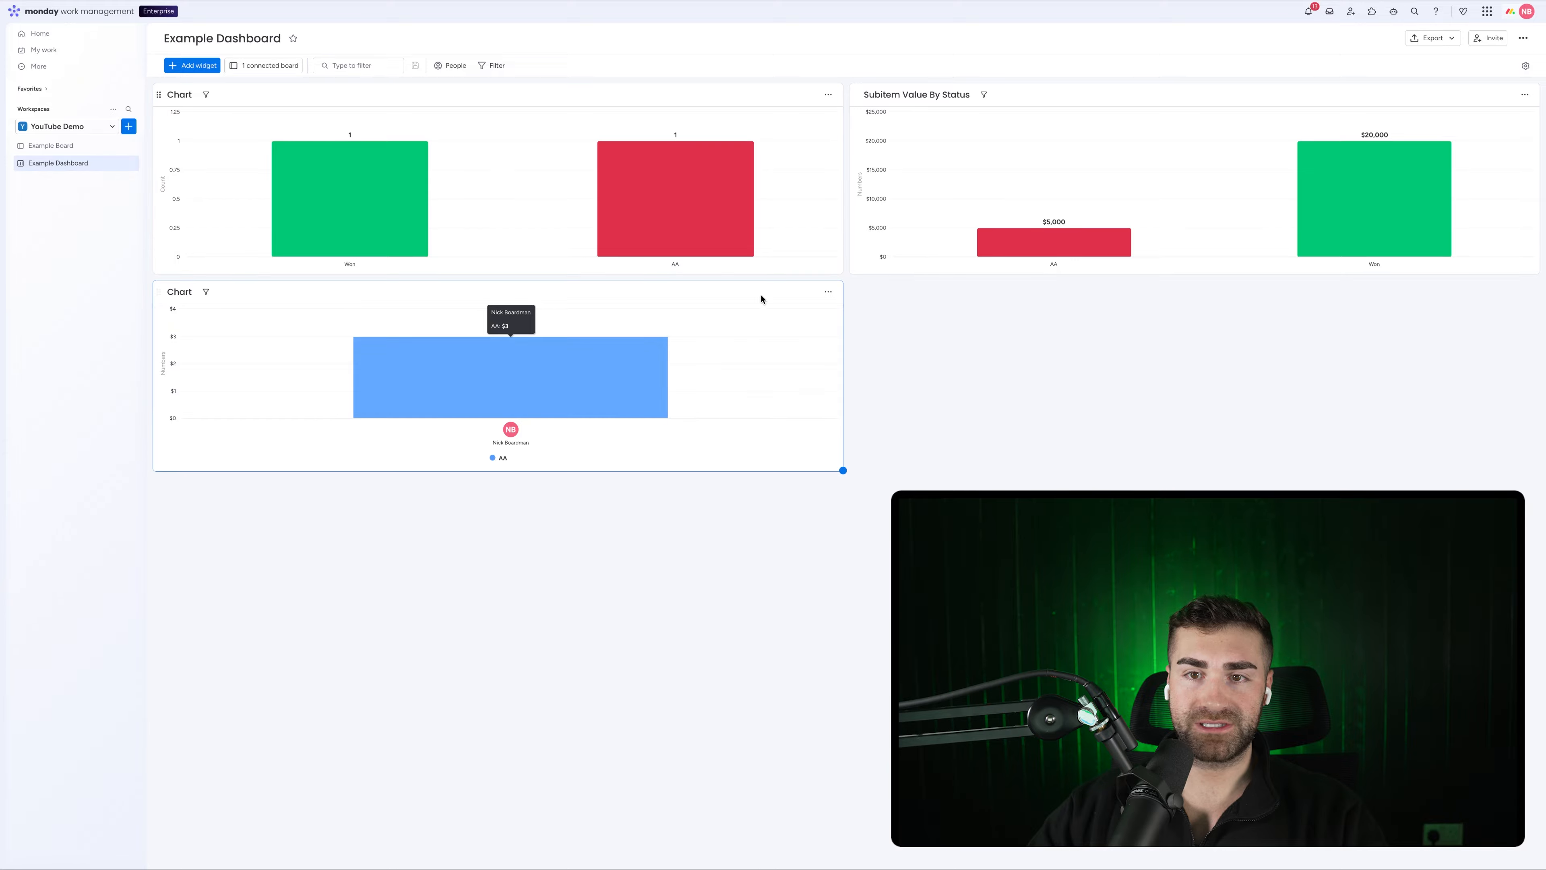
click(828, 292)
click(853, 330)
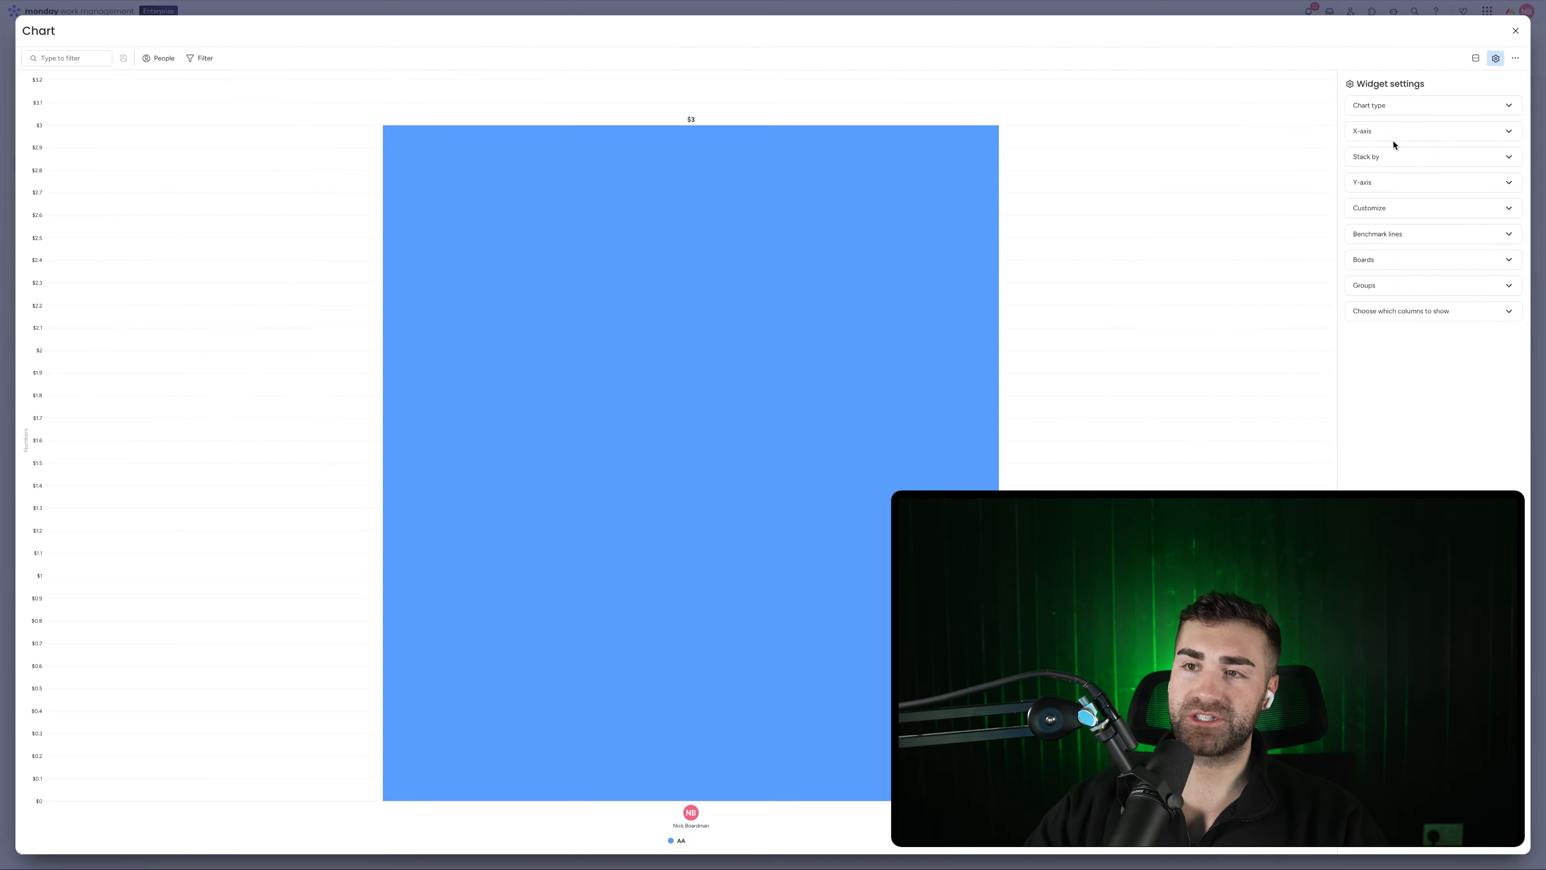
click(1516, 31)
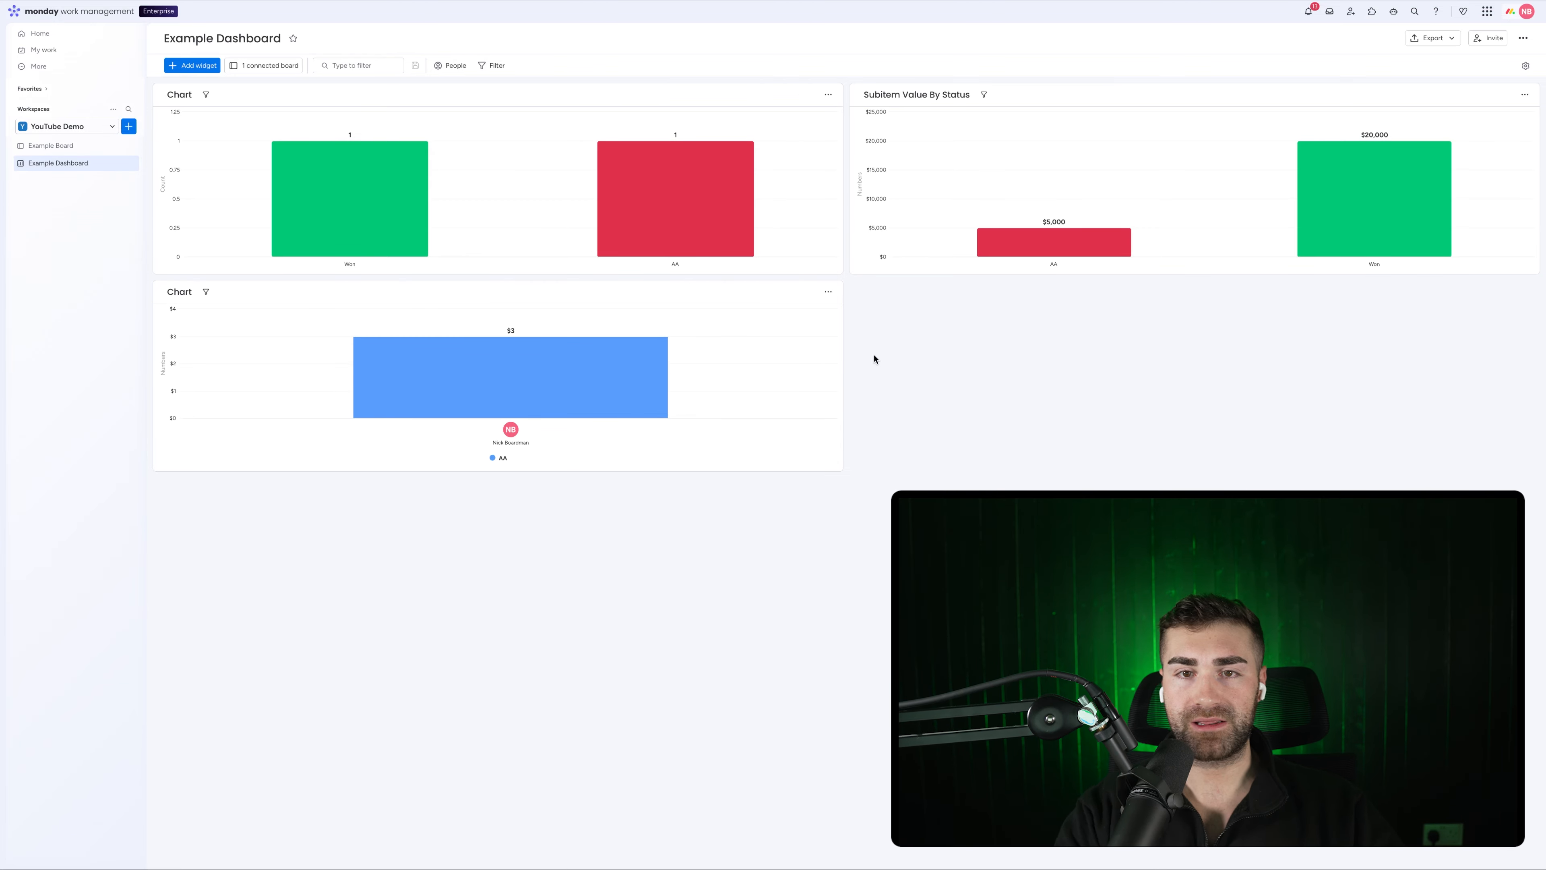
Clear the X-axis and Stack by columns for Example Board in the owner chart, check its Y-axis settings, and close them.
click(827, 291)
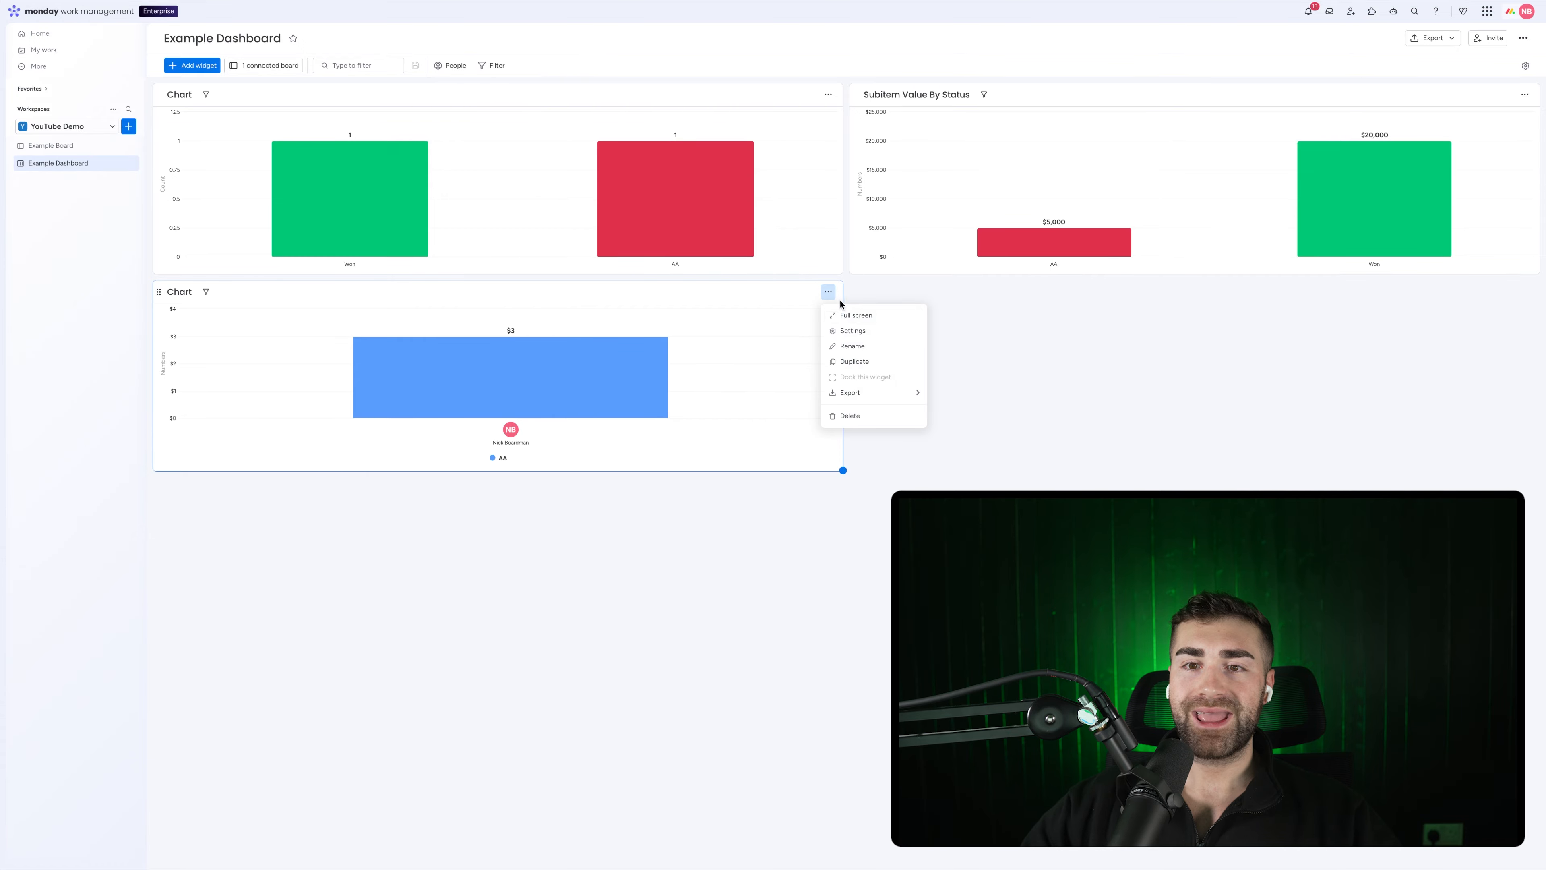
click(840, 334)
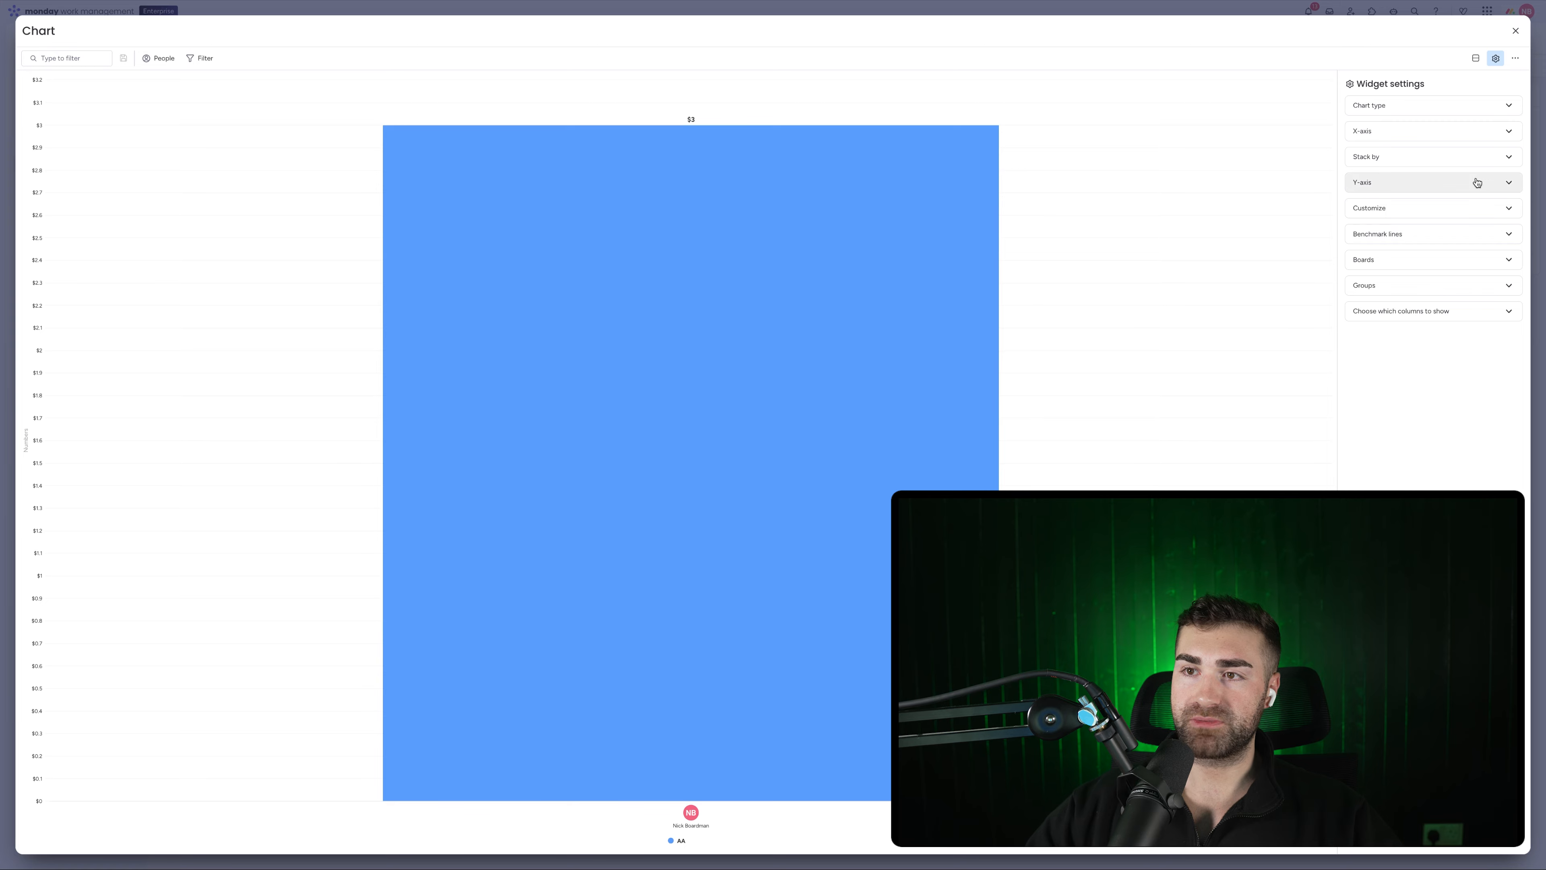
click(1459, 140)
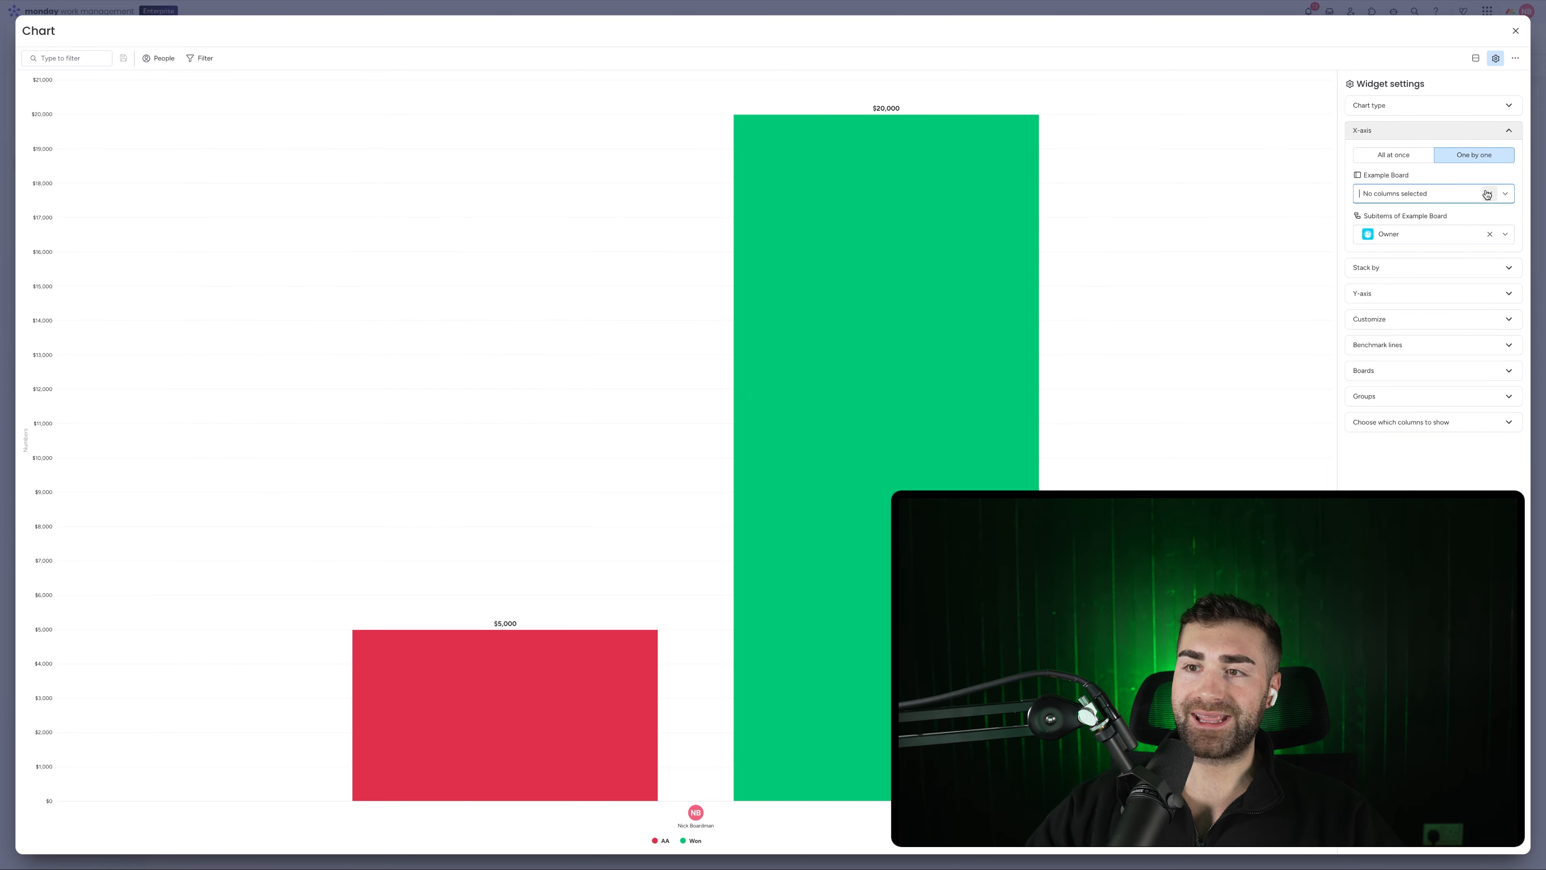
click(1457, 267)
click(1486, 242)
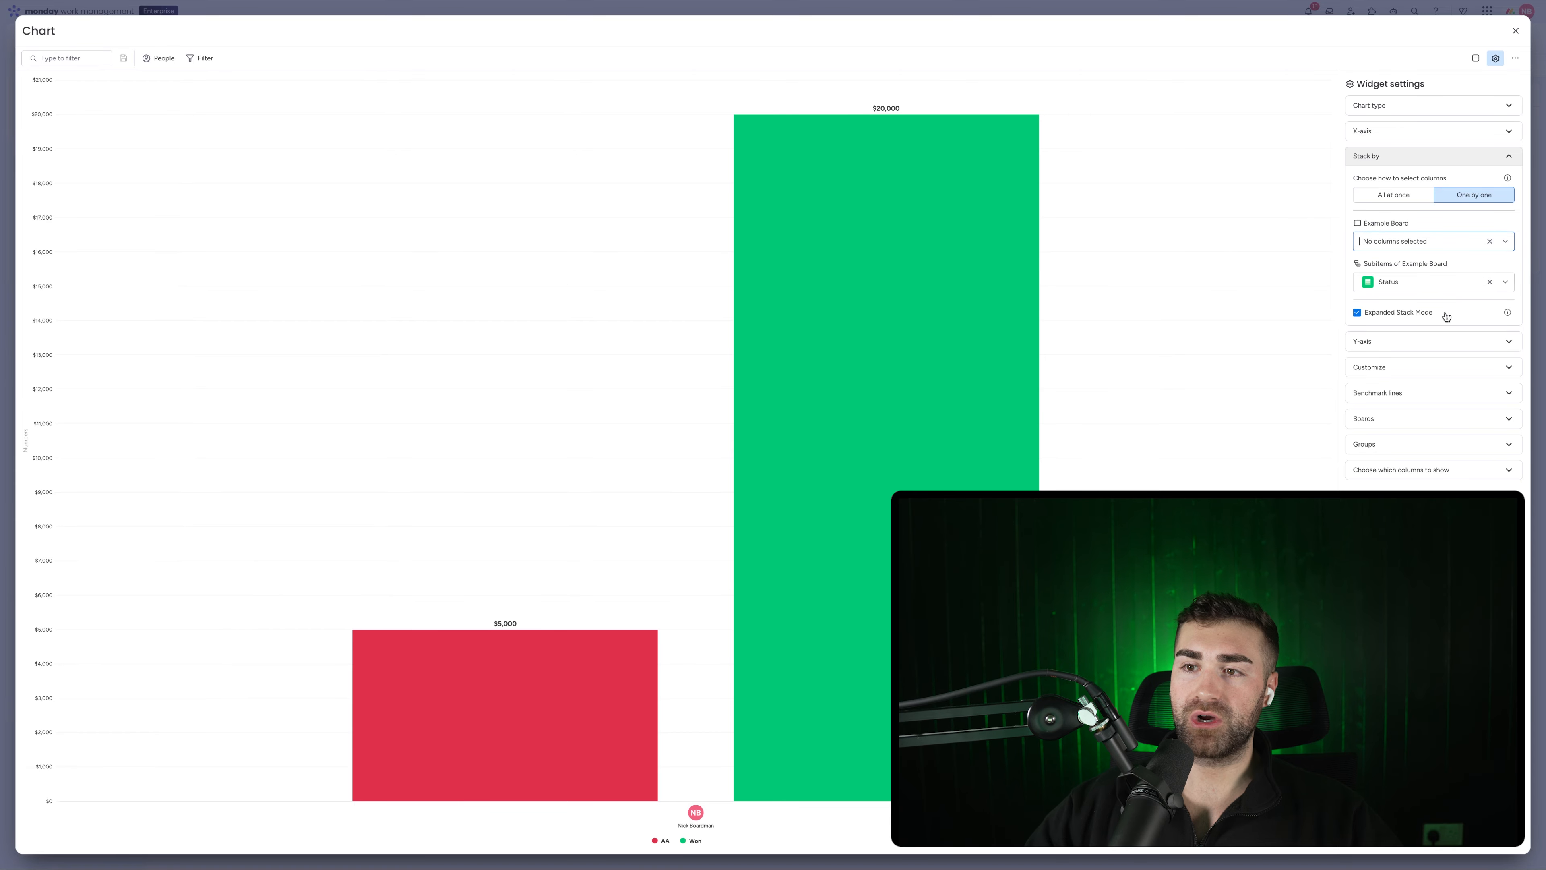
click(1403, 344)
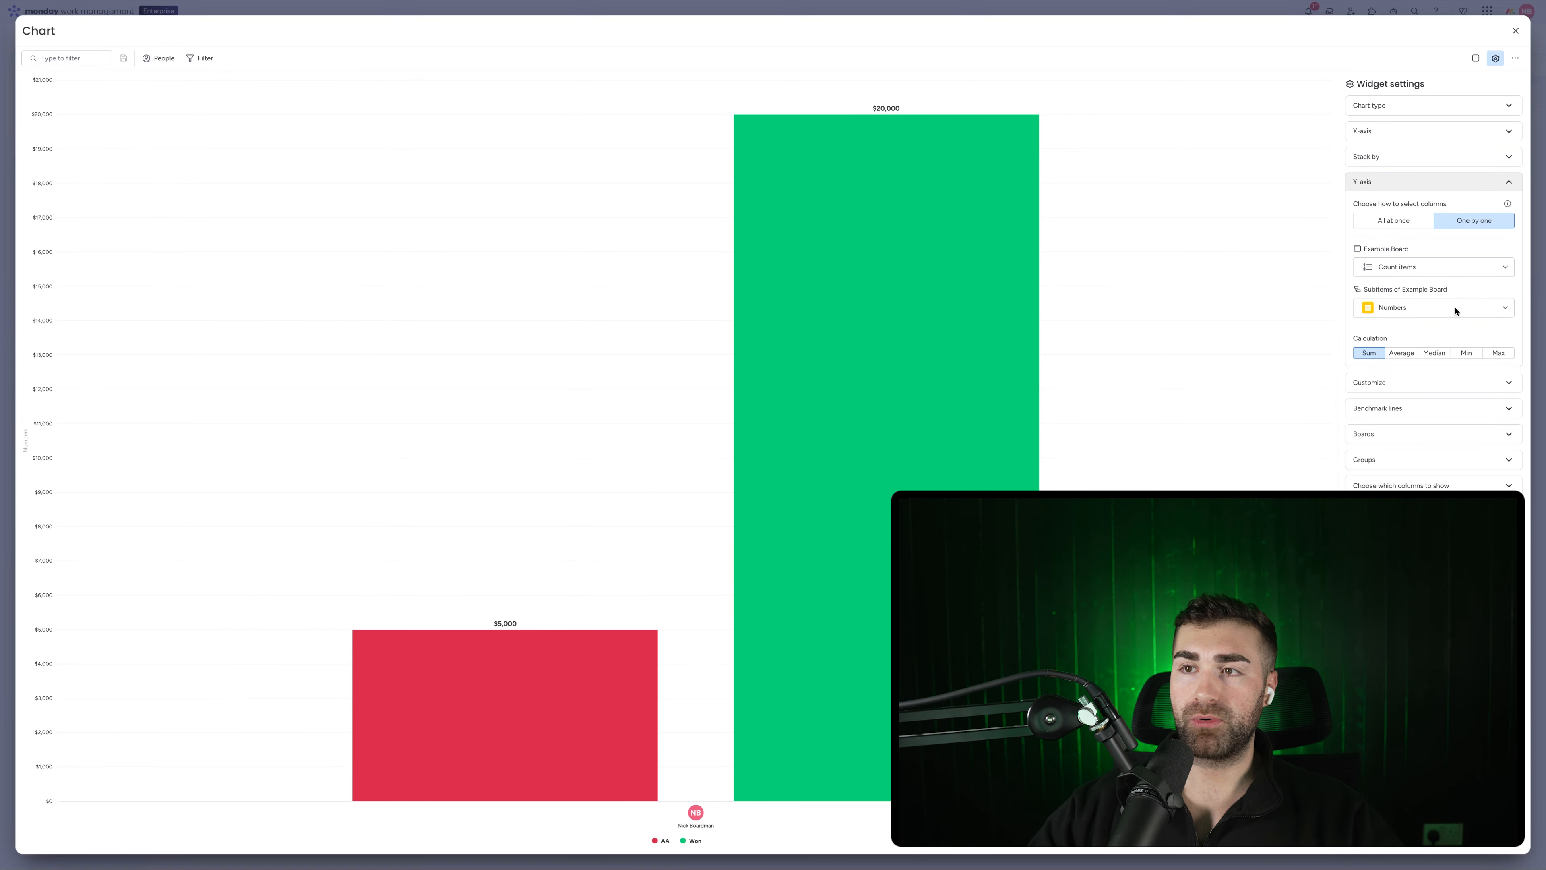
click(1521, 34)
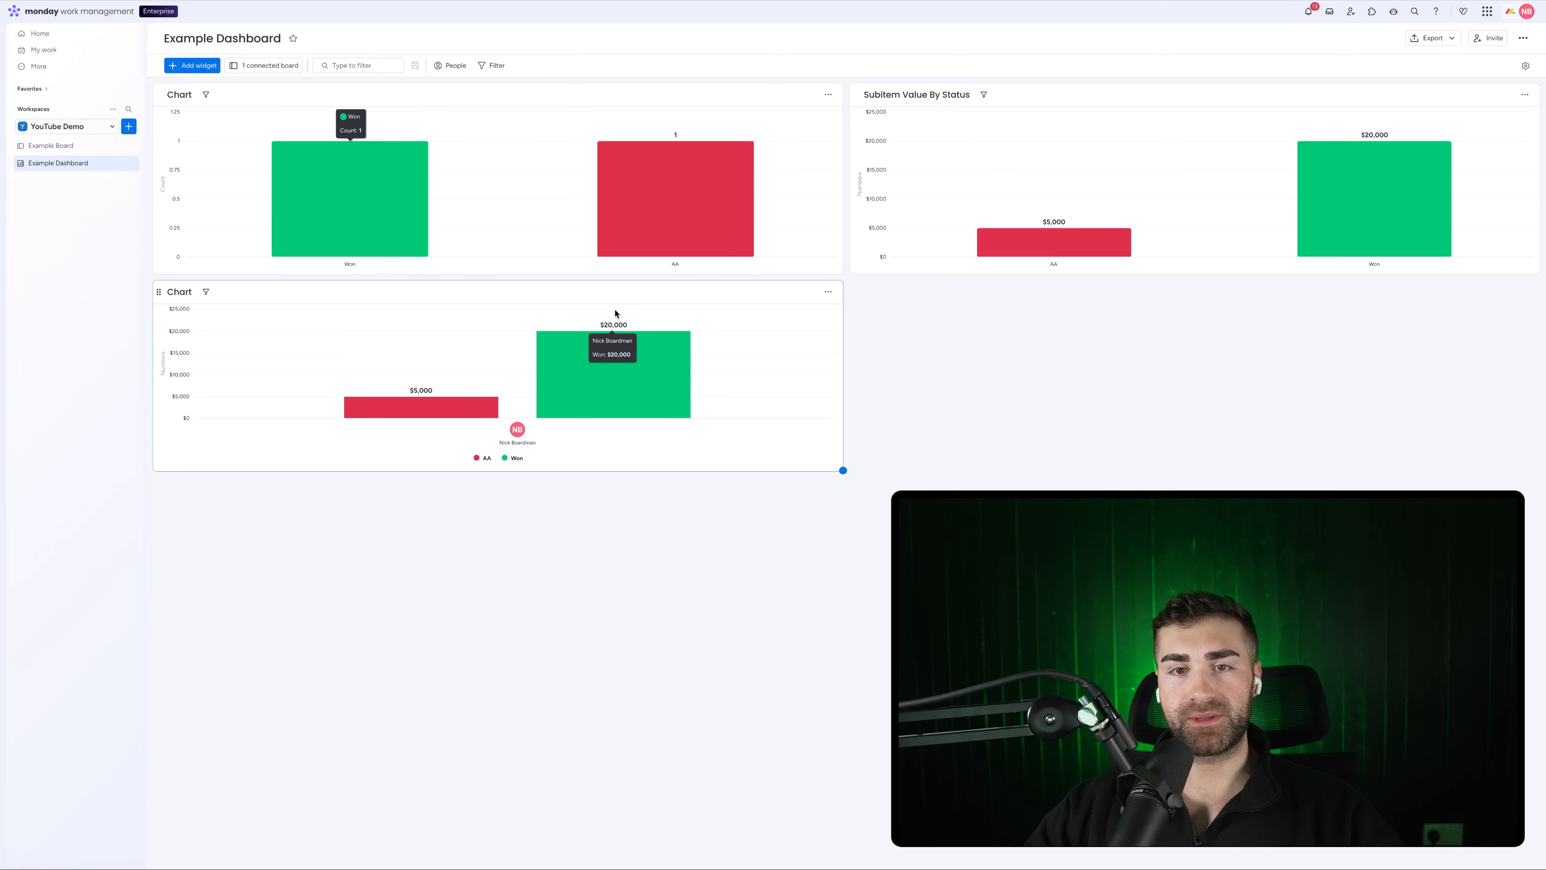
In Example Board, add a numbers column named Quantity to Item 3's subitems, placed before the existing Numbers column.
mouse_move(620, 327)
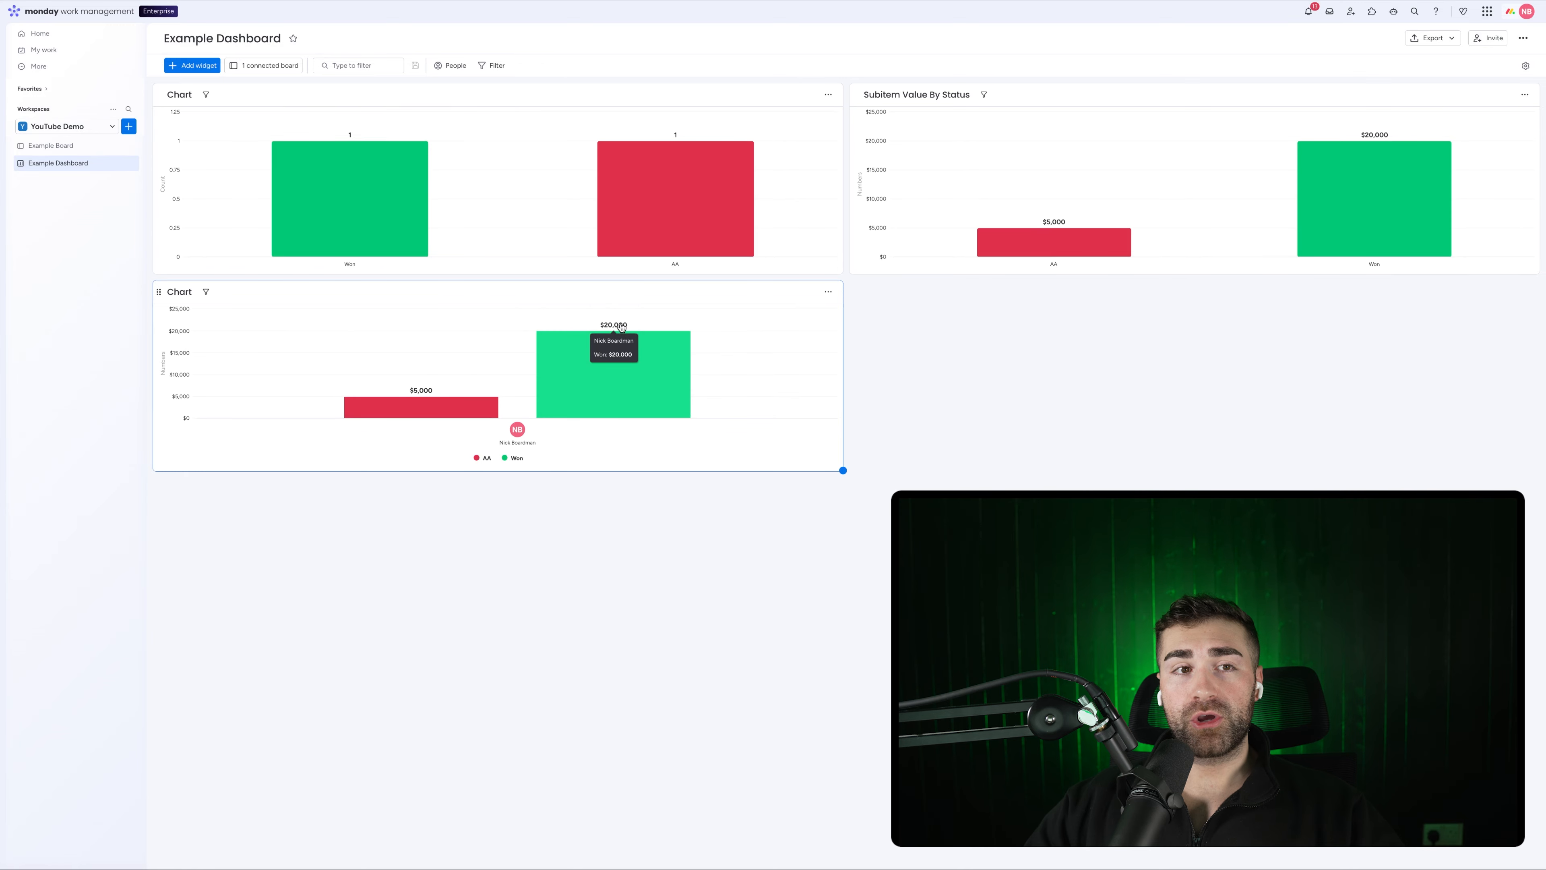
click(67, 146)
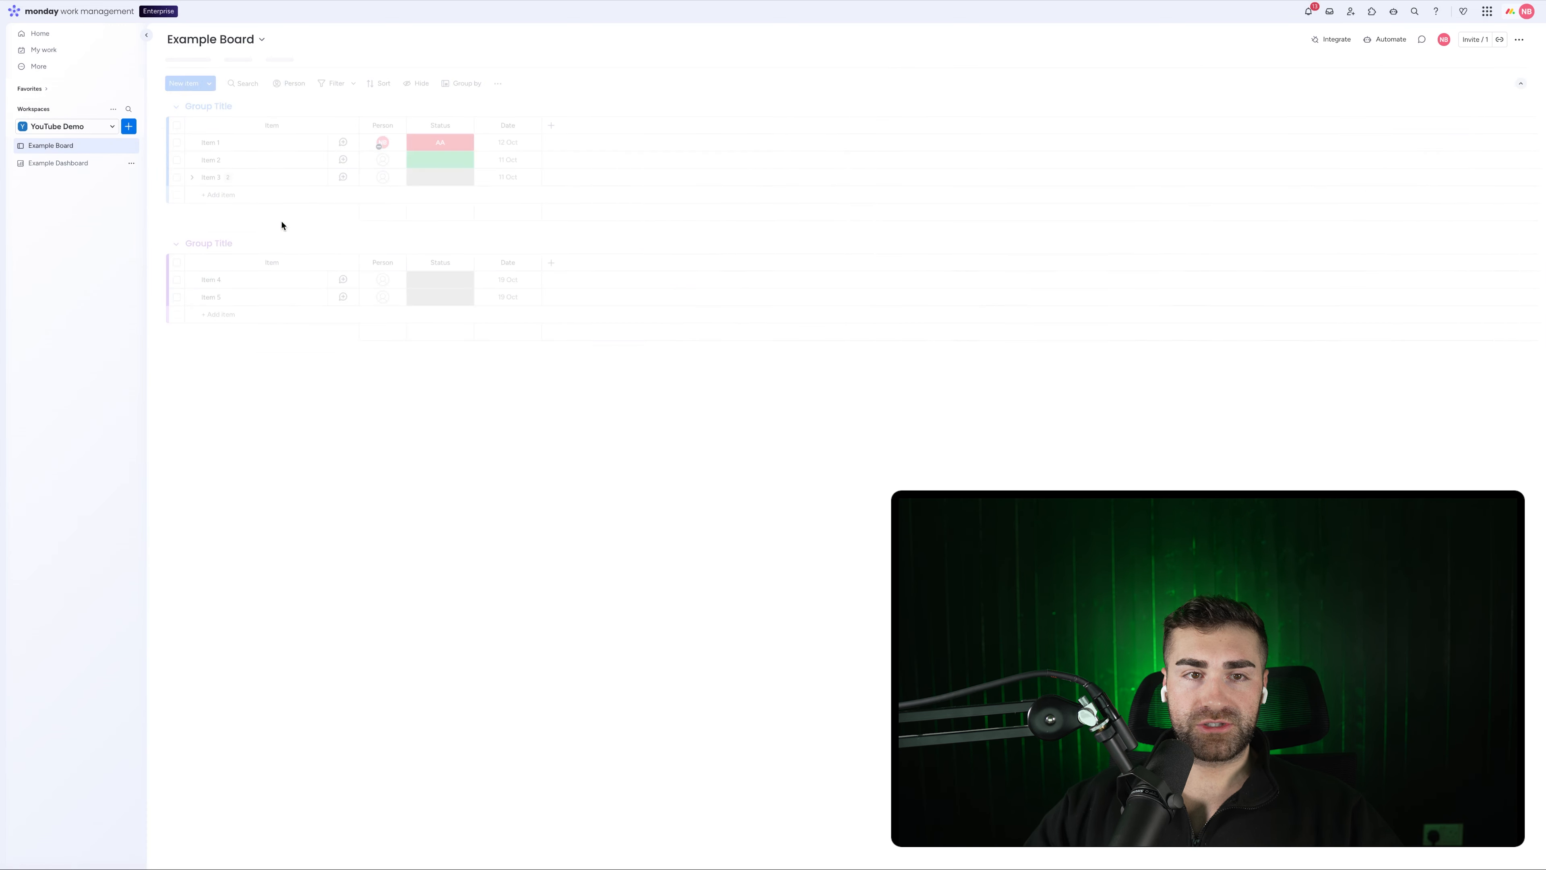
click(192, 178)
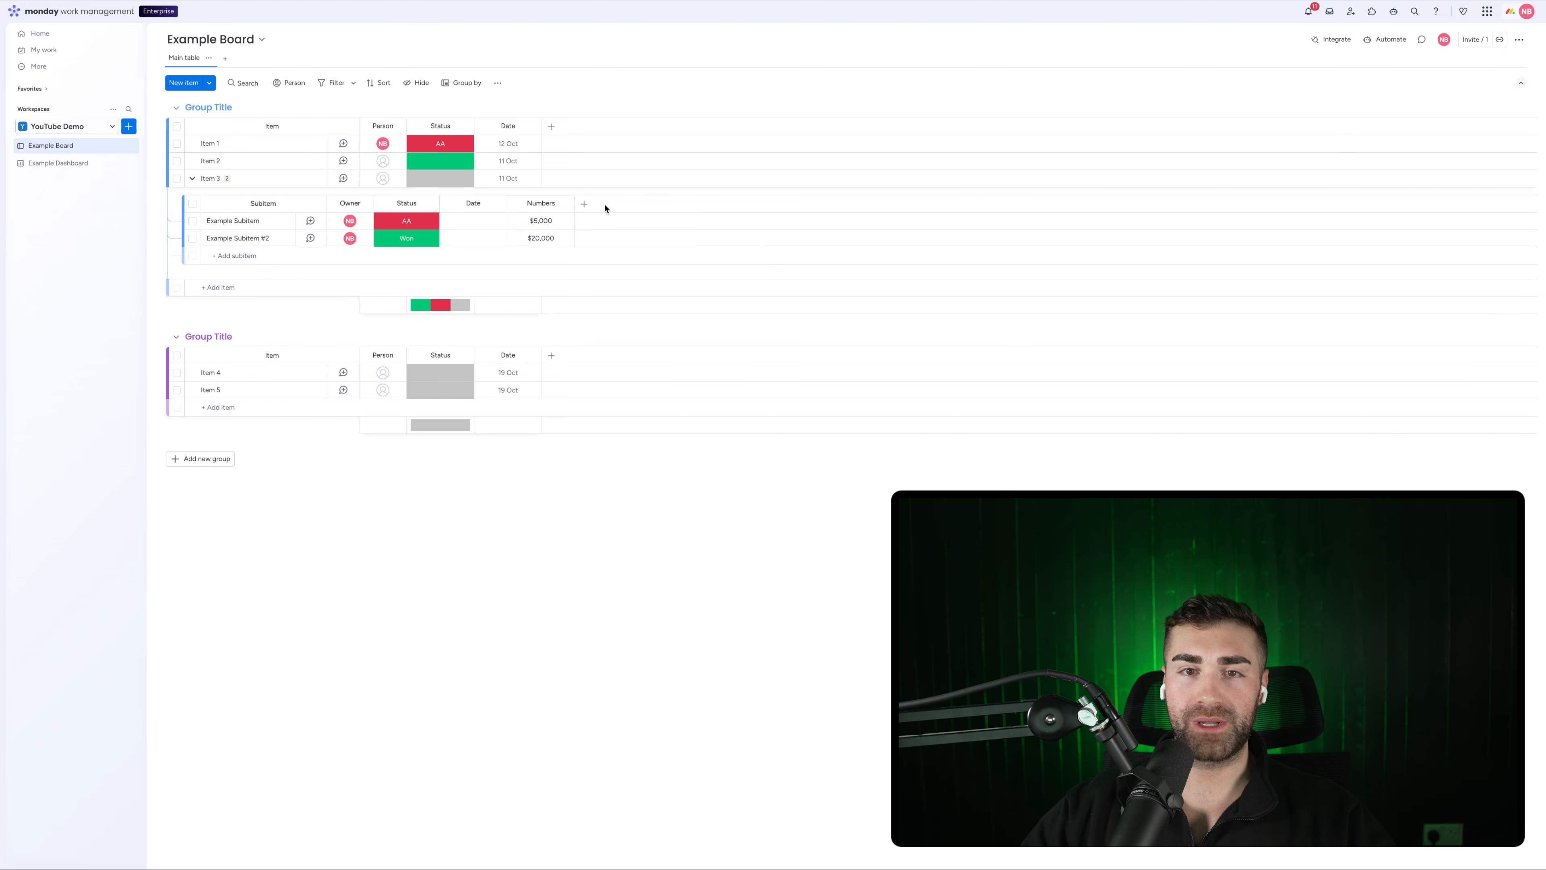
click(585, 205)
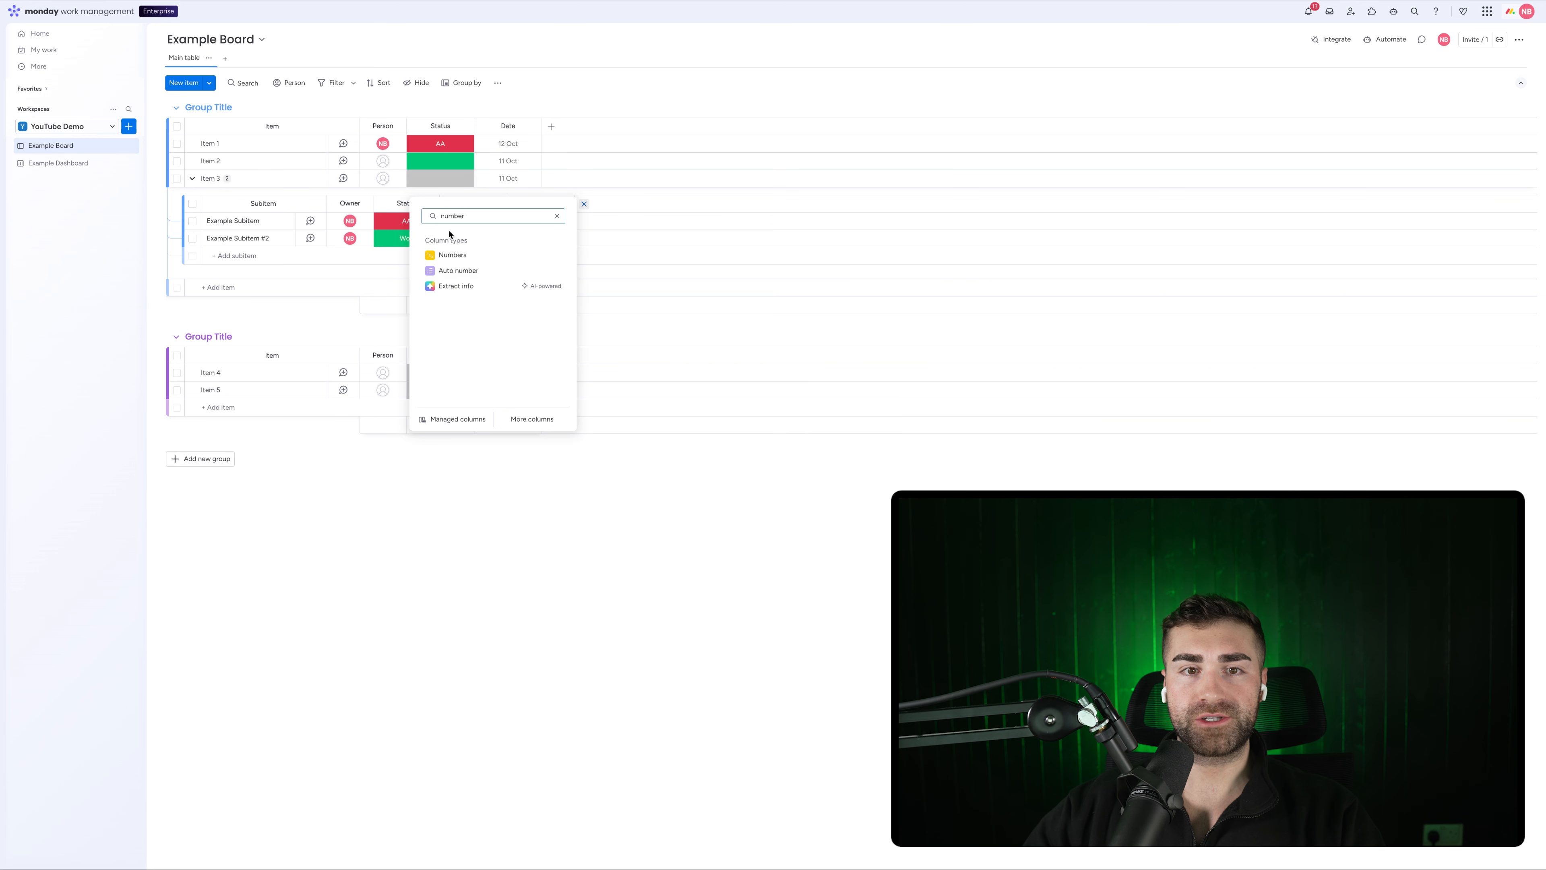
click(453, 255)
drag(581, 203, 534, 204)
click(534, 205)
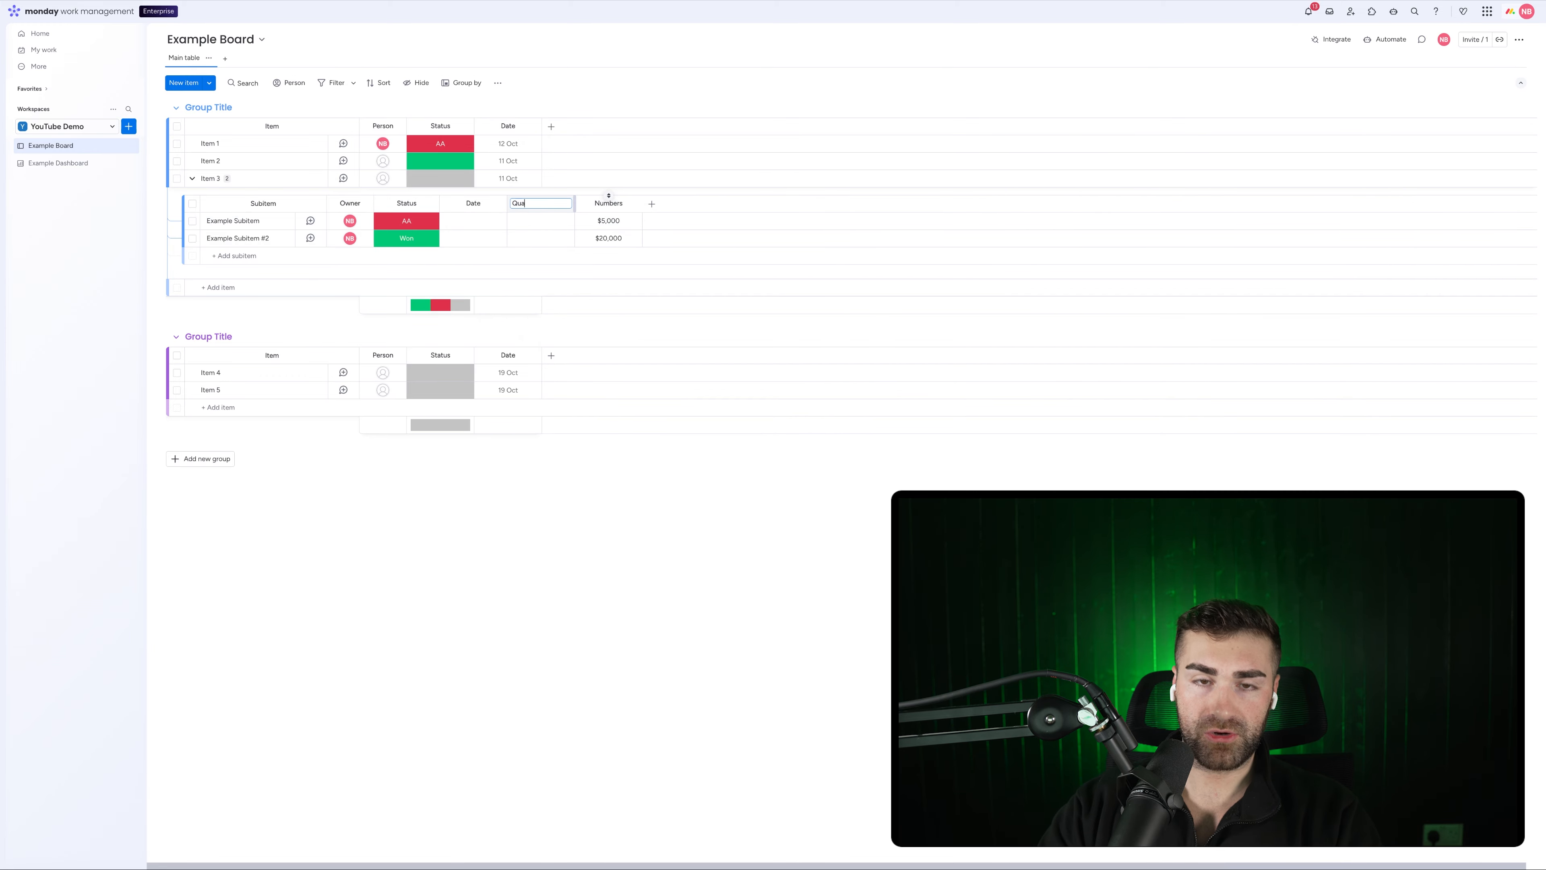
key(Return)
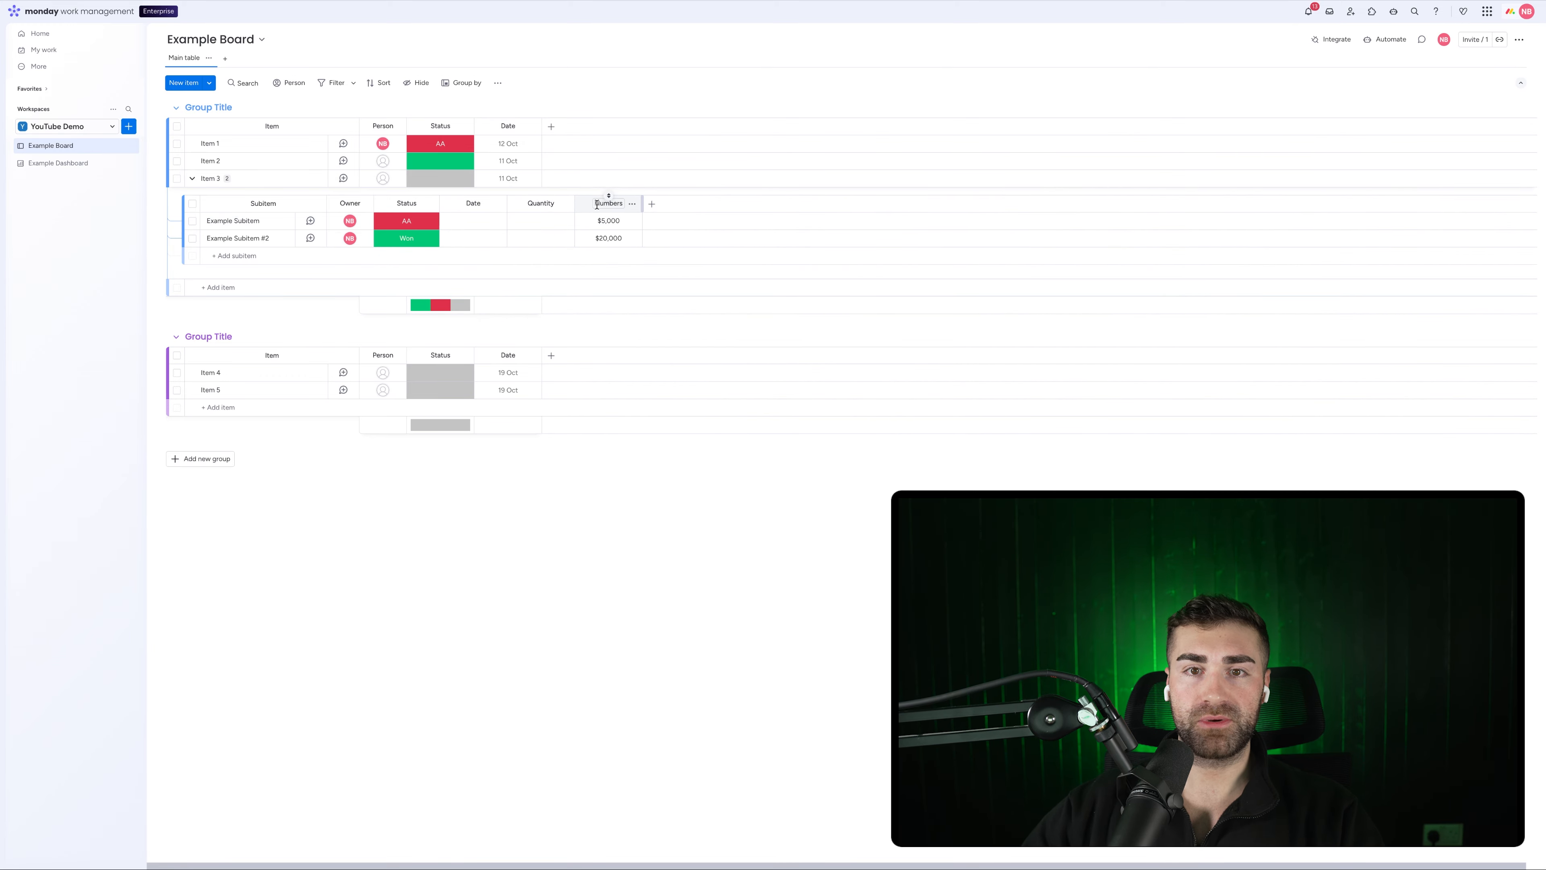
Rename the subitems' Numbers column to Per Item Value.
click(598, 203)
double_click(597, 204)
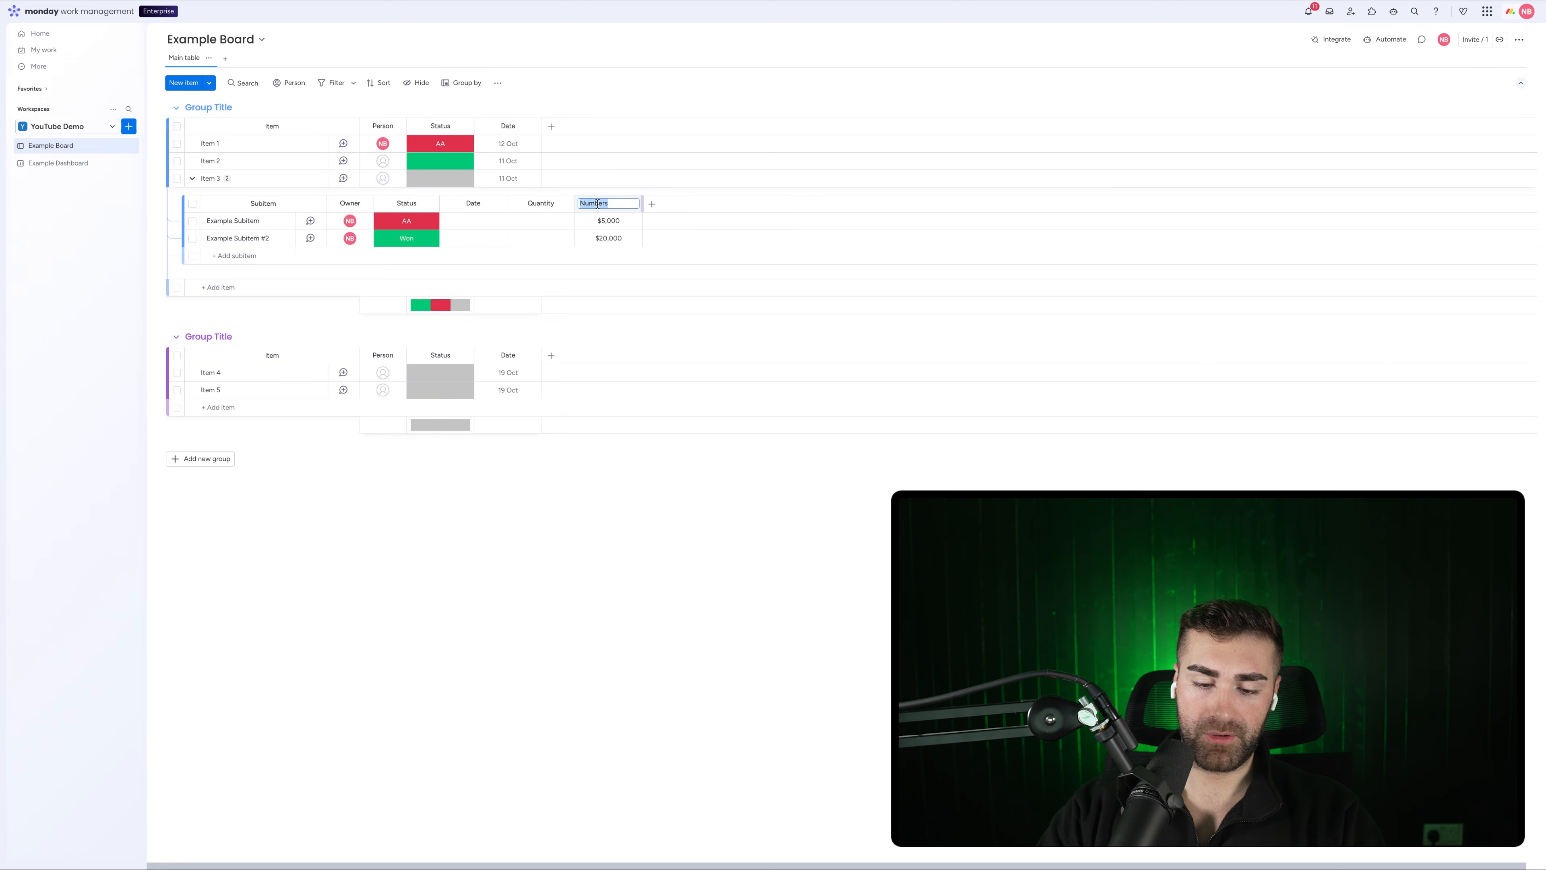
text(Per Item V)
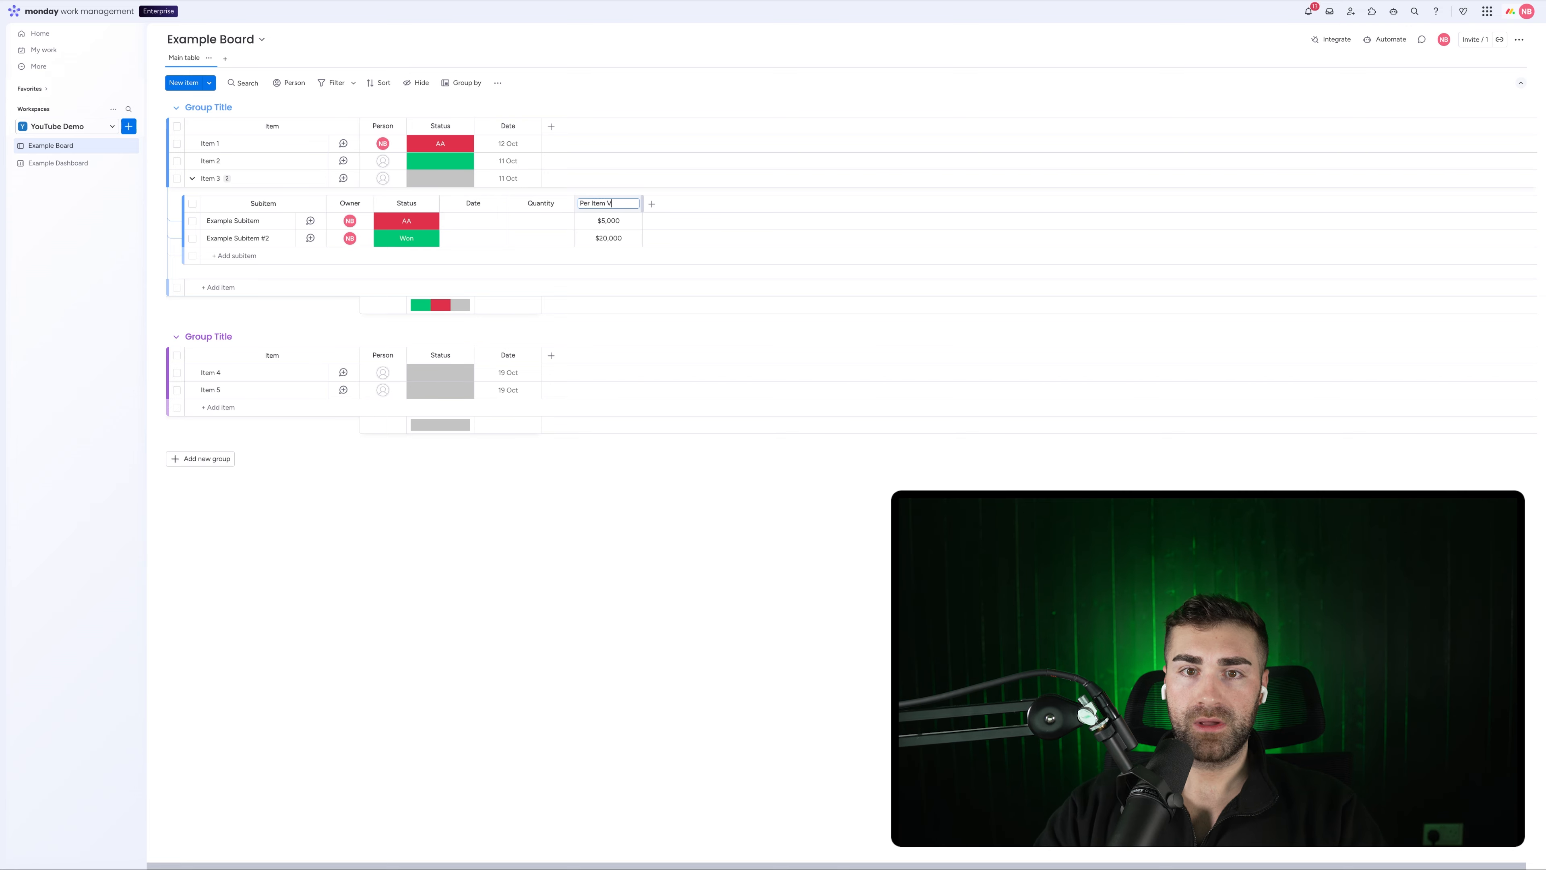
text(alue)
key(Return)
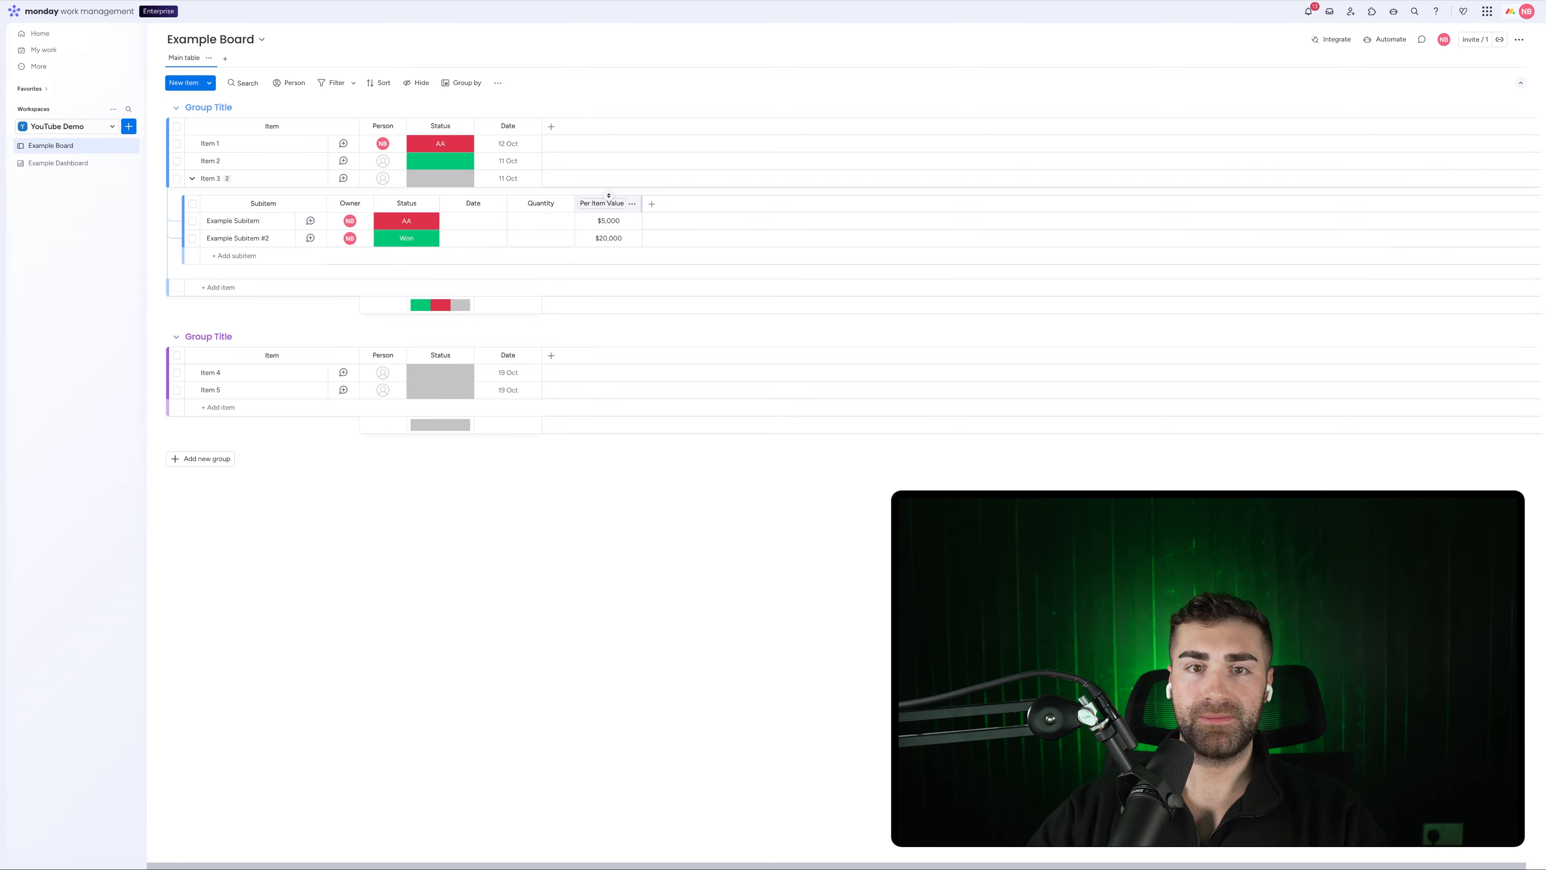
Add a subitem formula column, have the AI assistant build "quantity times per item value", and set the formula {Quantity} * {Per Item Value}.
click(652, 203)
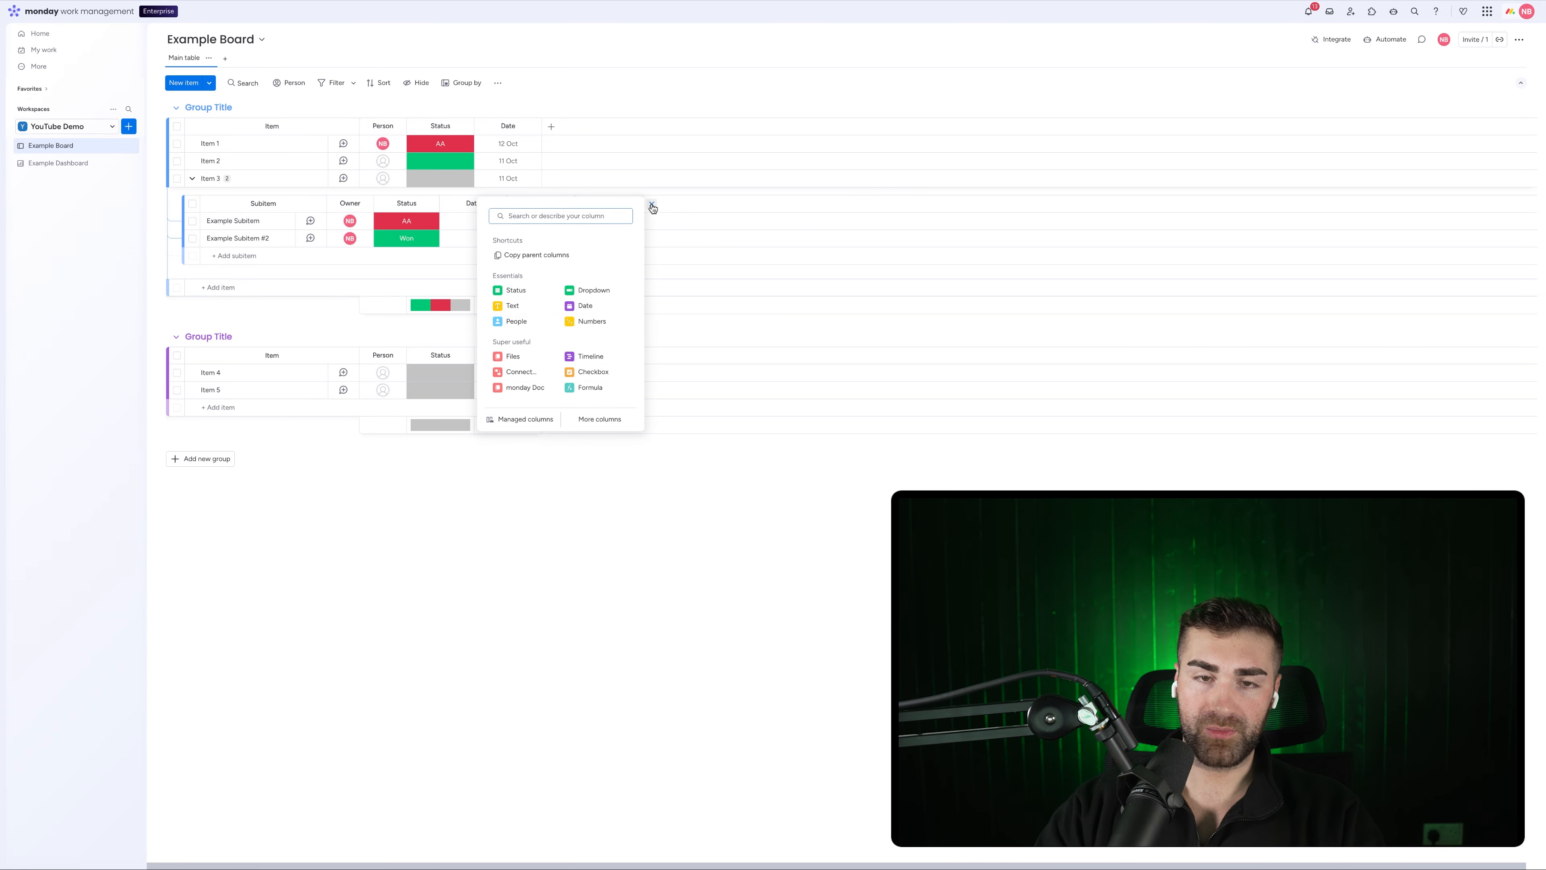
text(form)
click(556, 289)
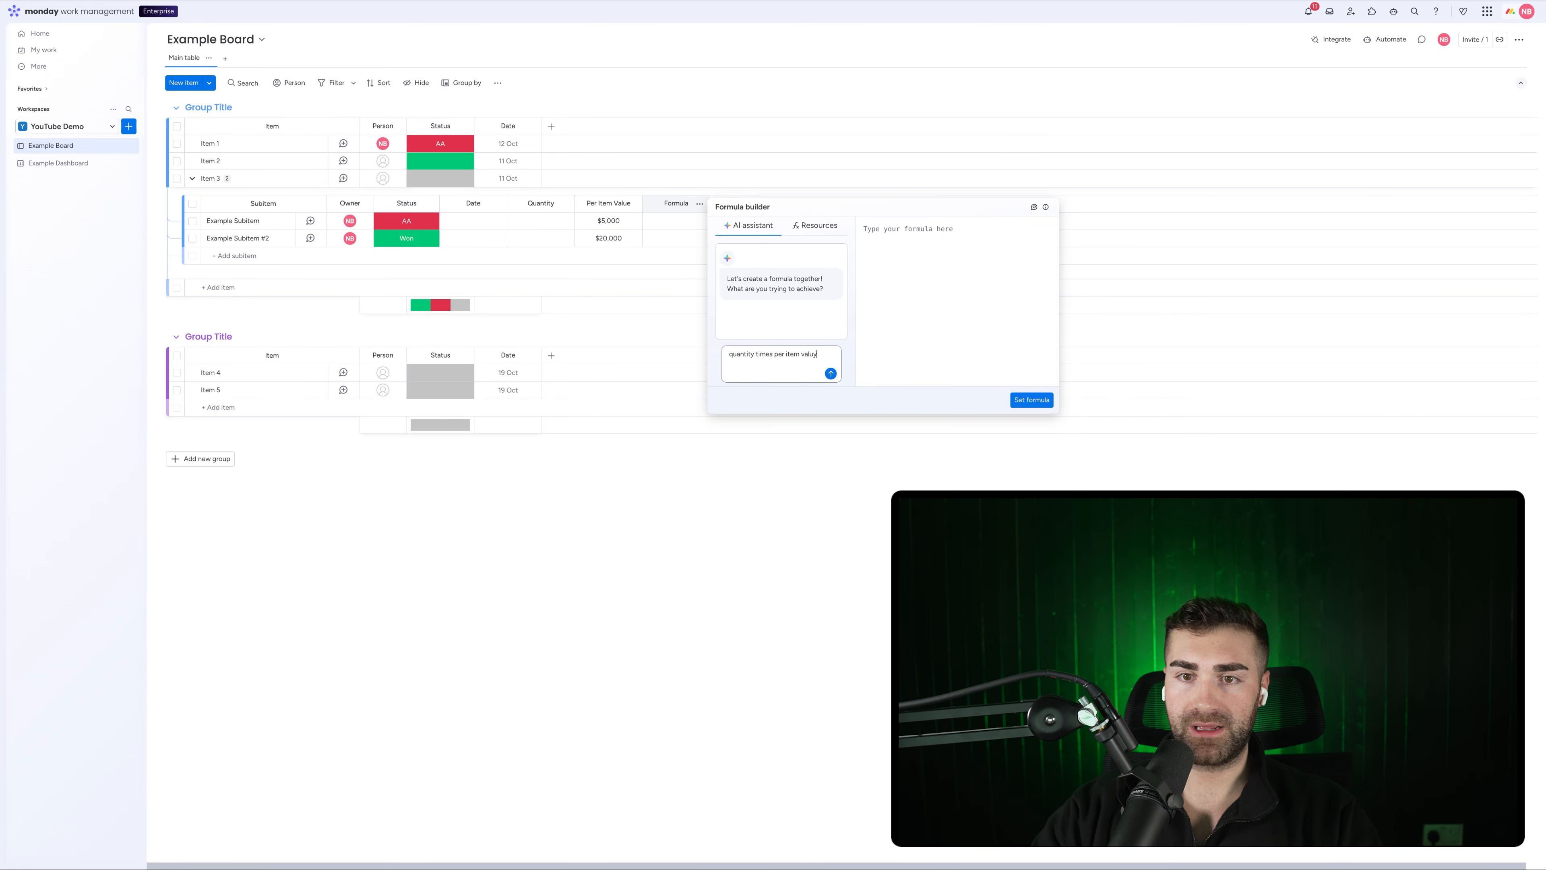
text(e)
key(Return)
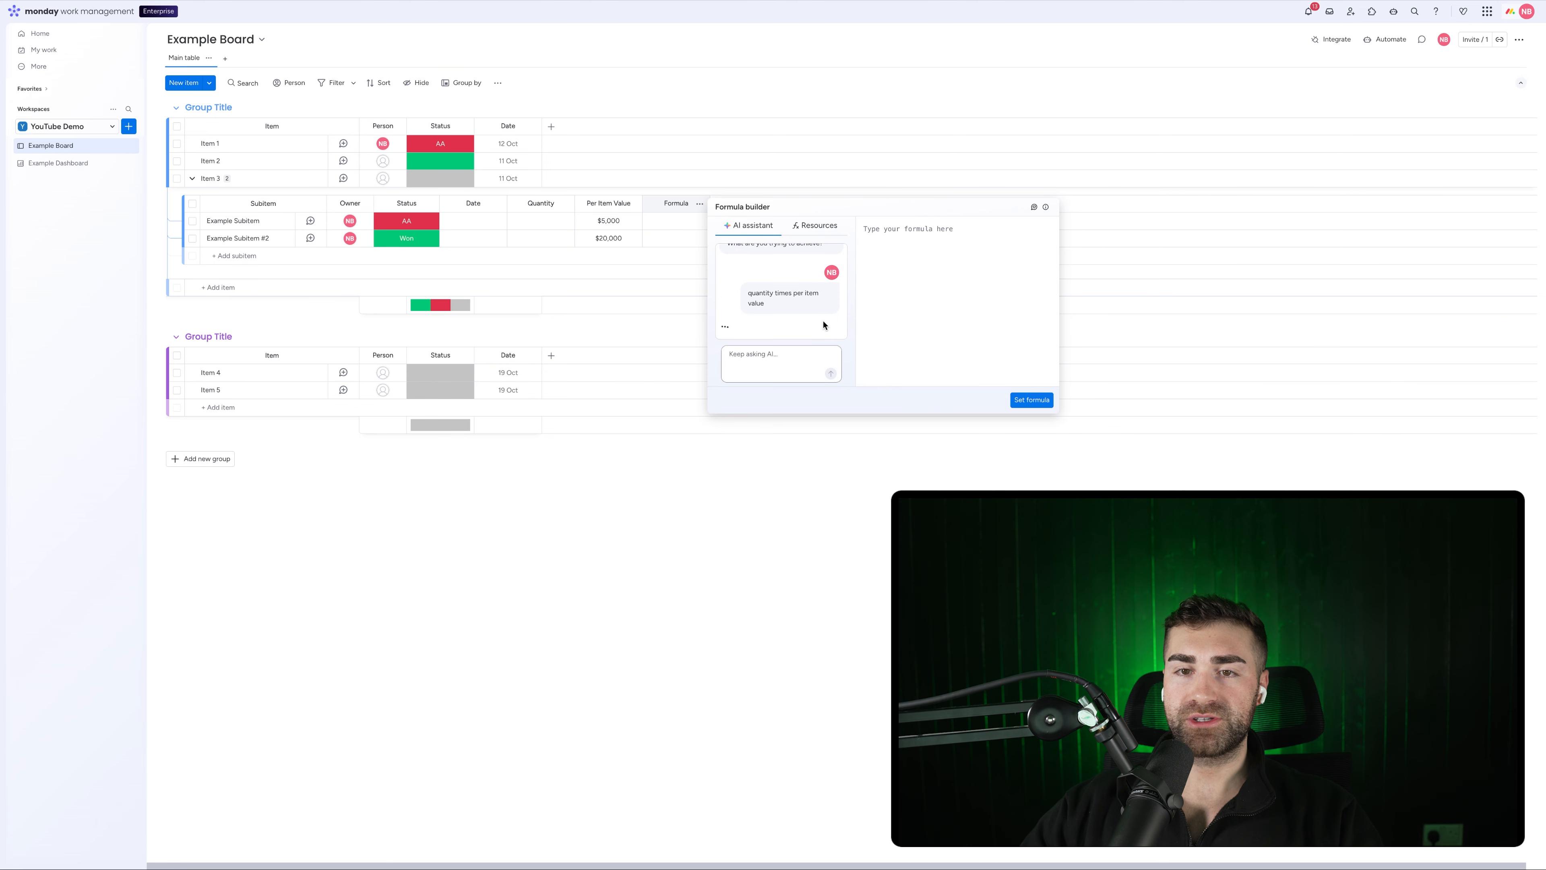
click(816, 291)
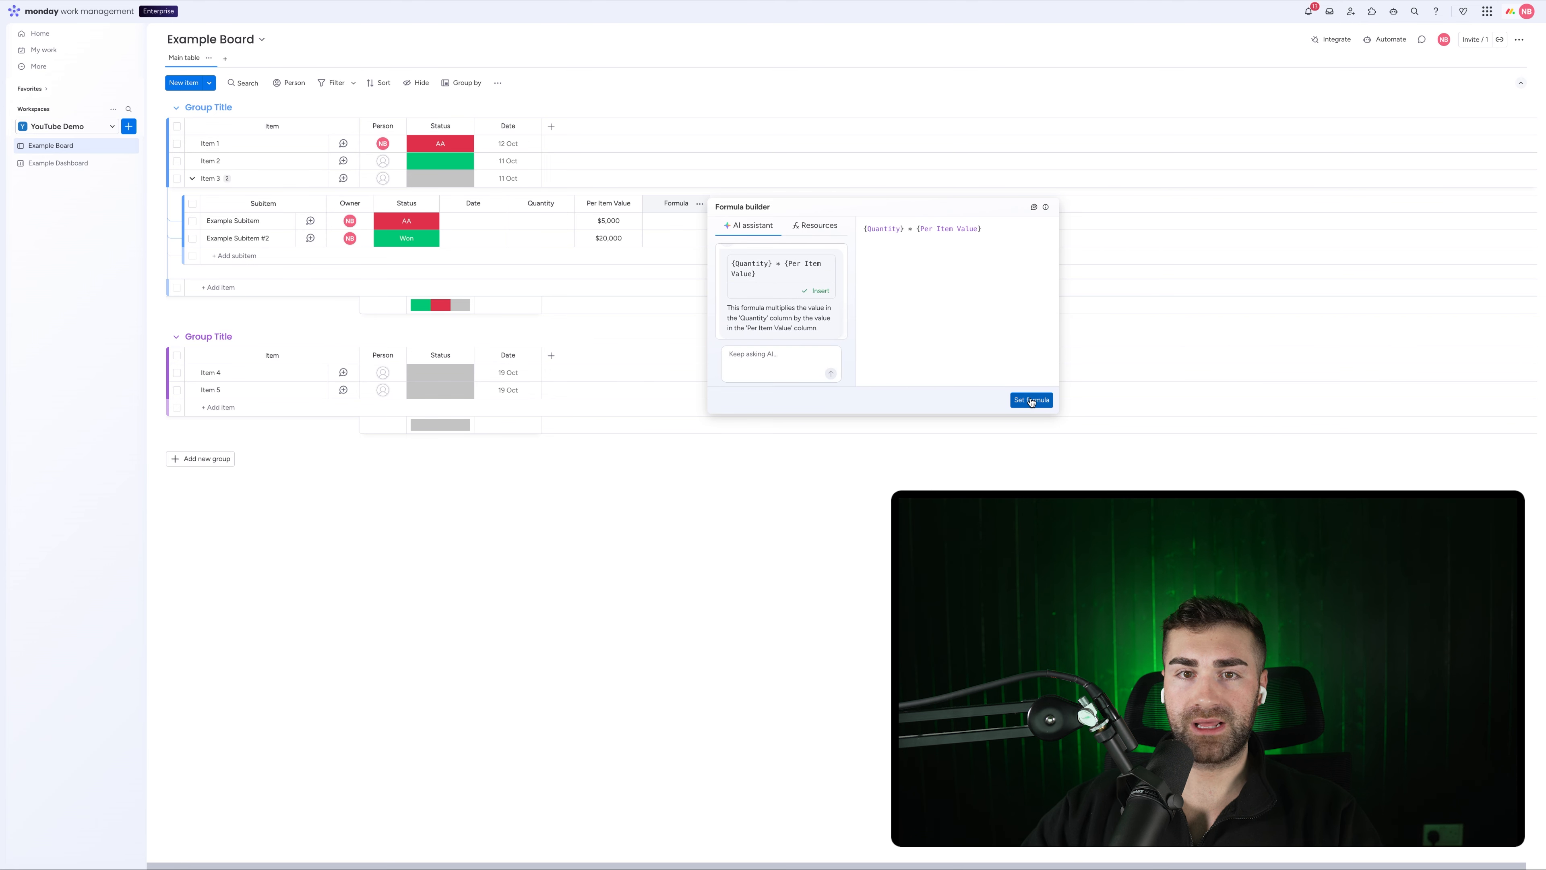
click(1032, 401)
Set the Quantity of Example Subitem to 10.
click(541, 220)
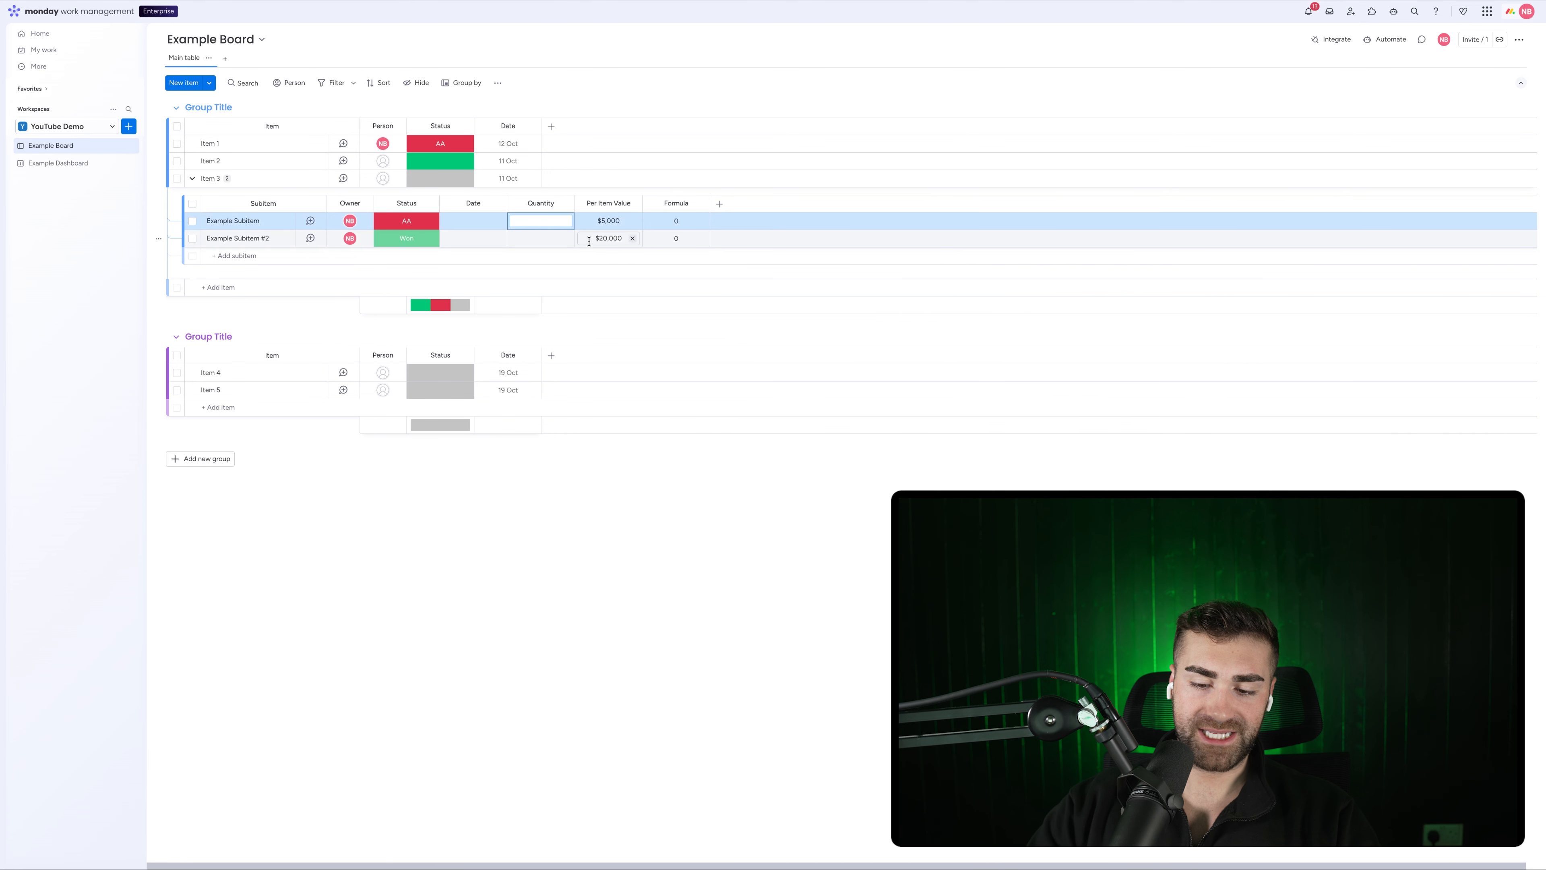
text(10)
key(Return)
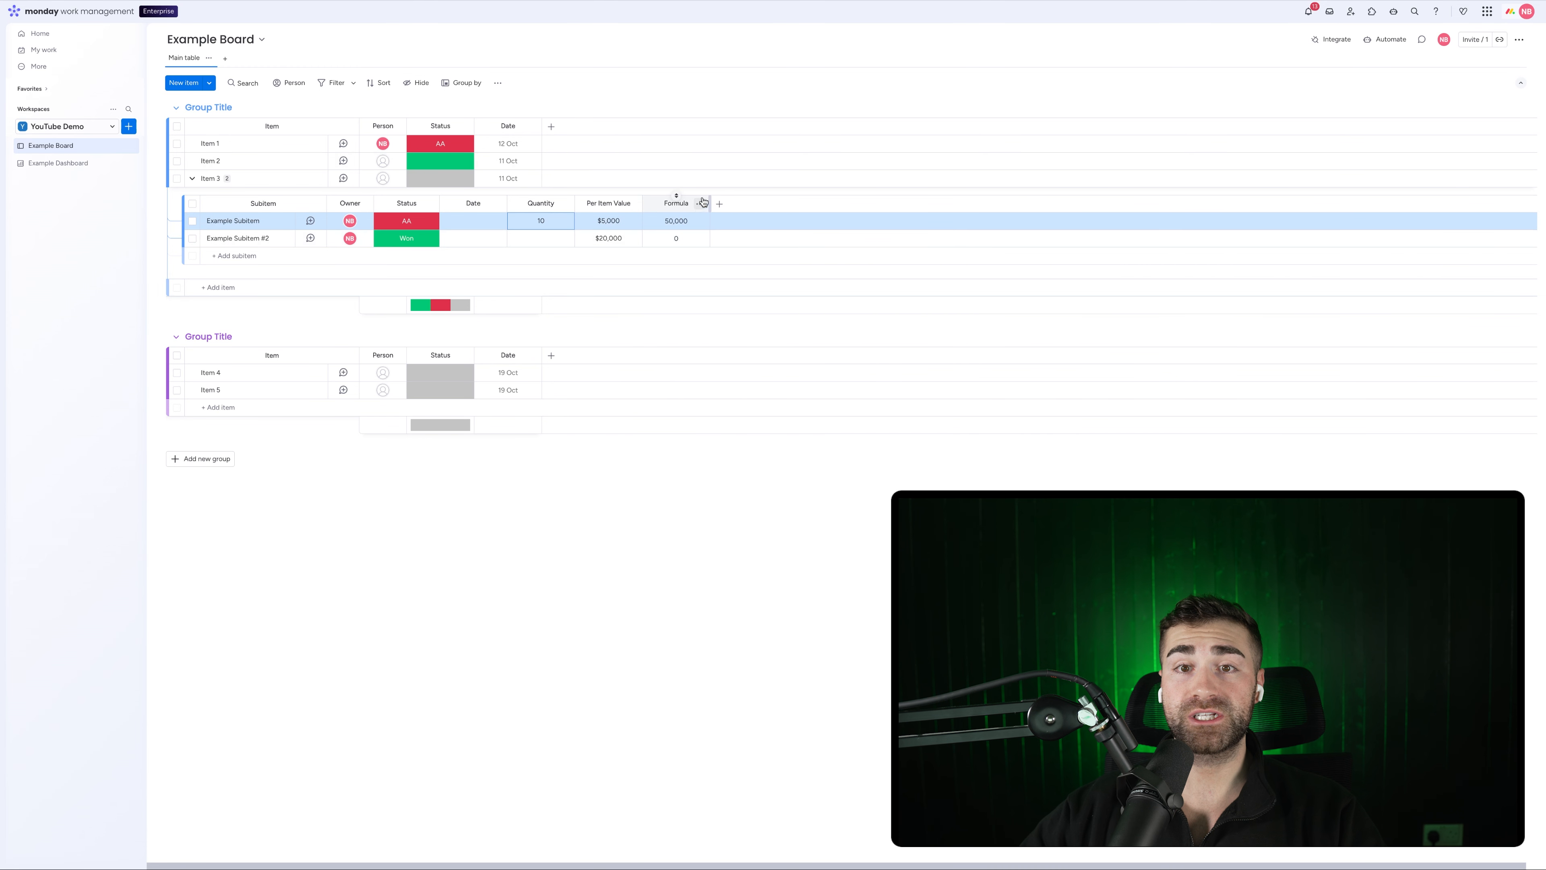
Rename the subitems' Formula column to Total Value.
click(674, 202)
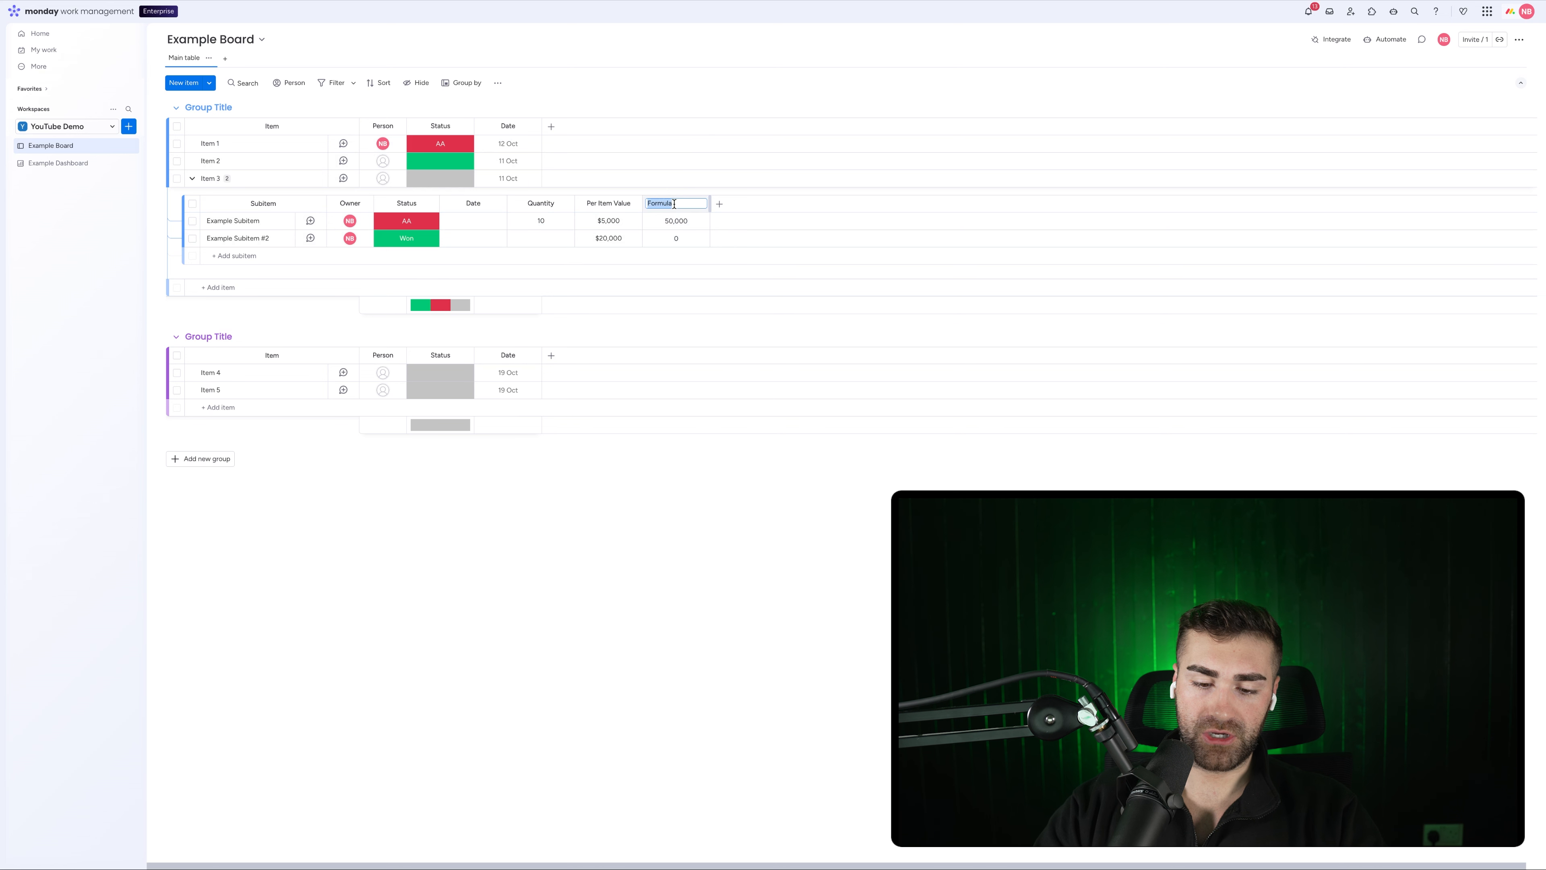
text(Total Value)
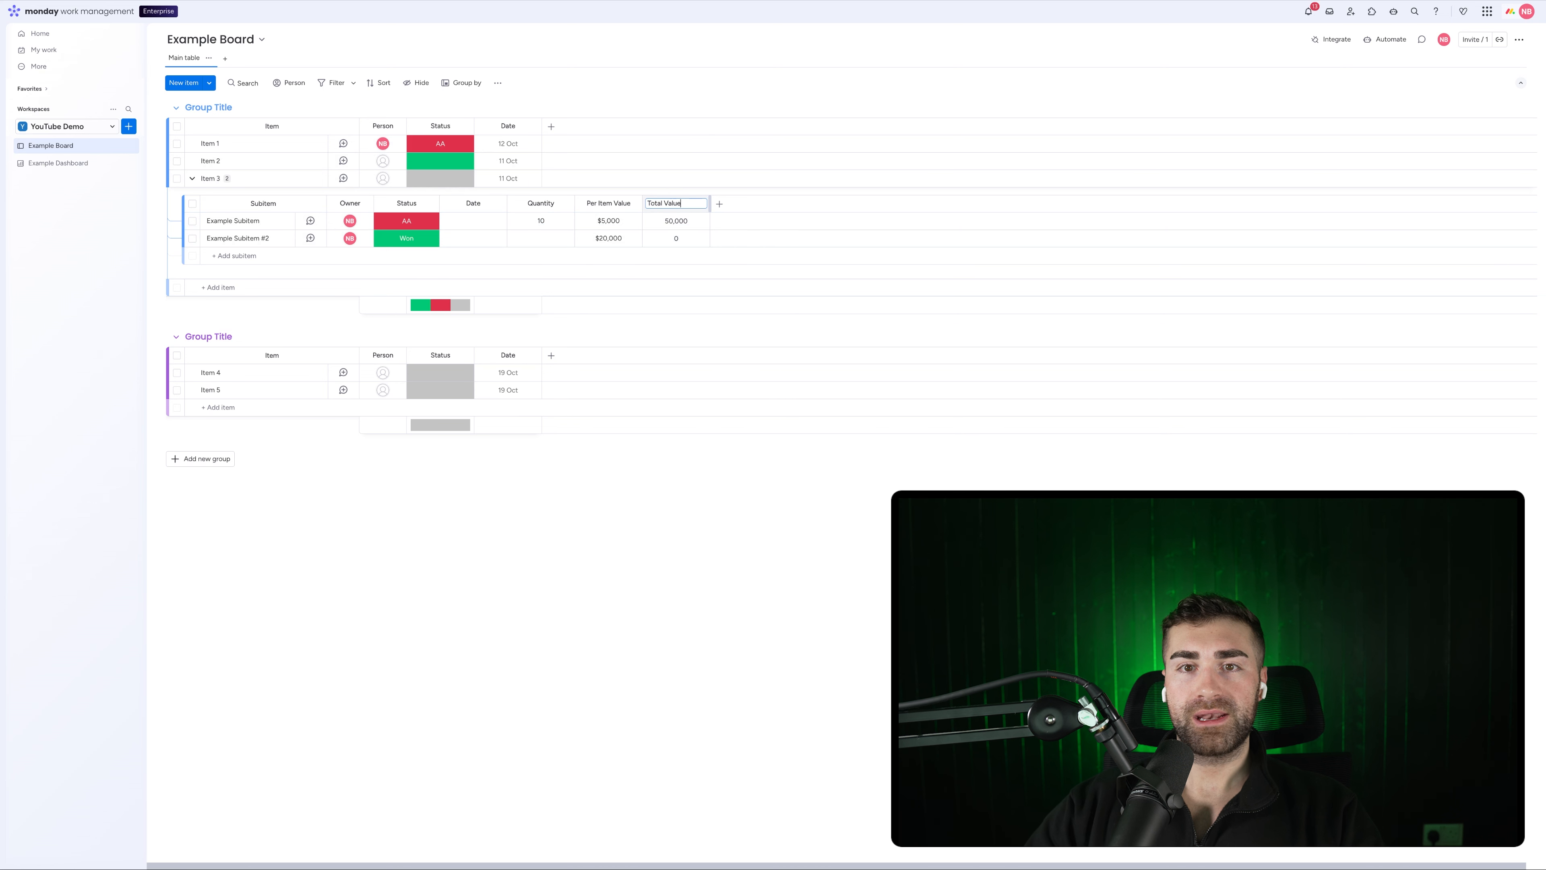
key(Return)
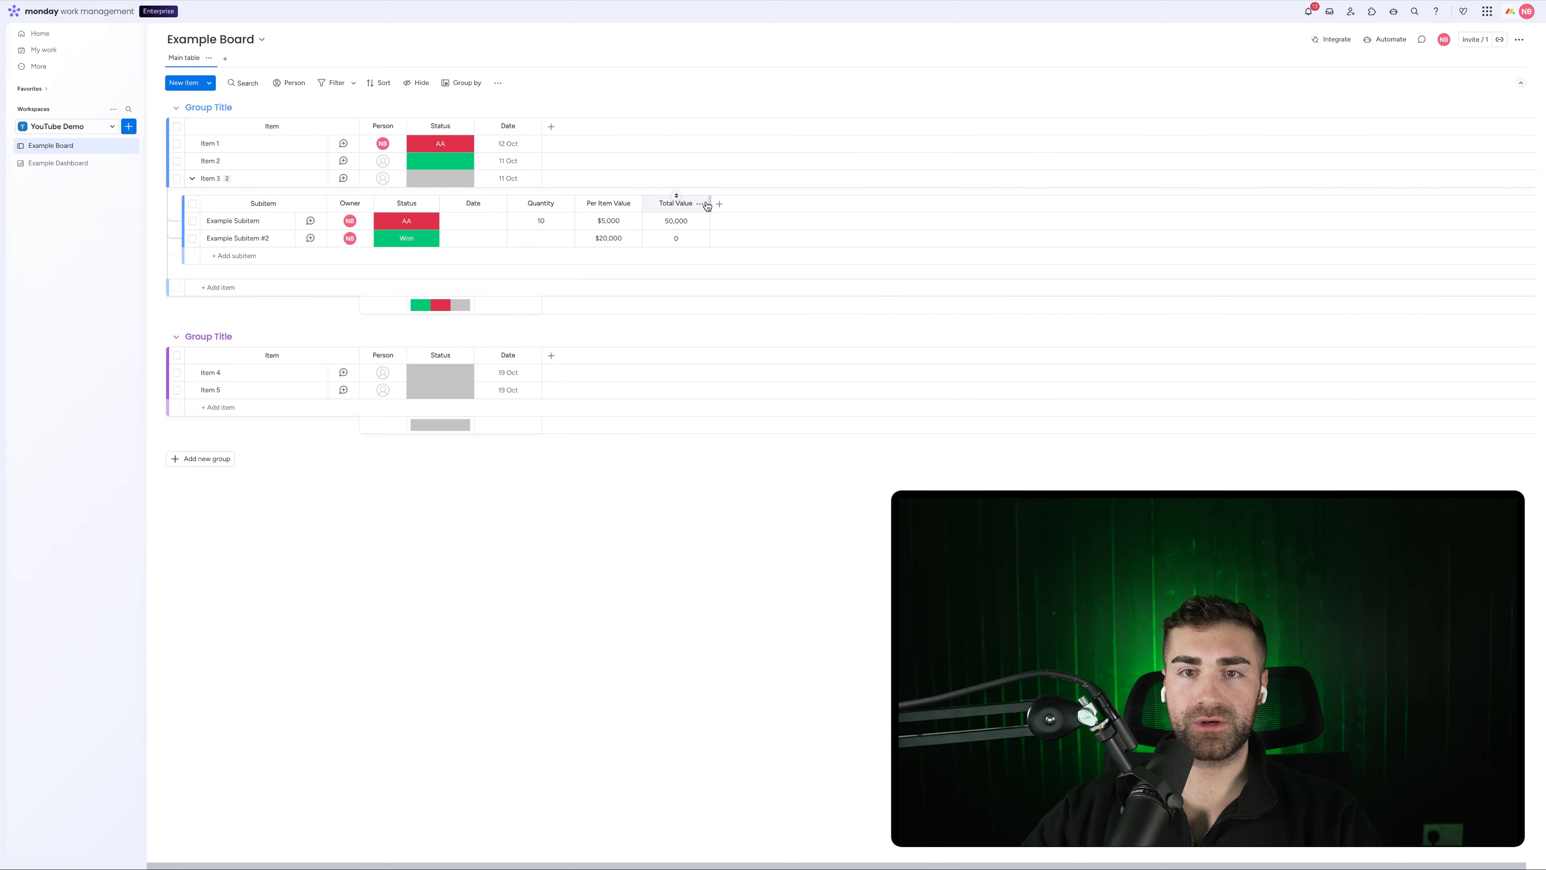
click(705, 205)
Set the Quantity of Example Subitem #2 to 20.
click(560, 242)
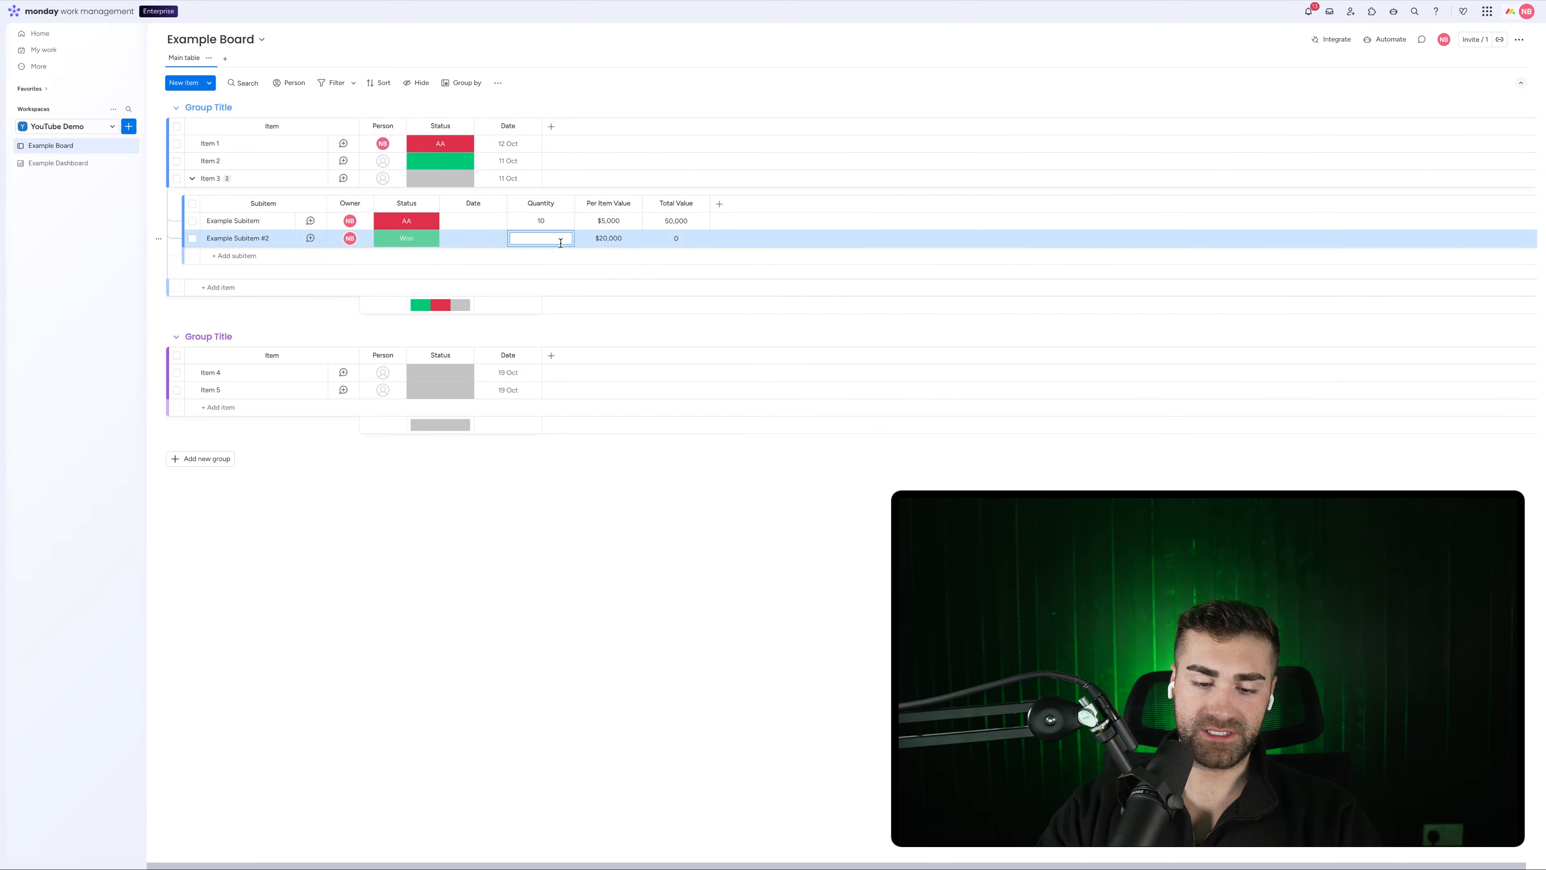
text(20)
key(Return)
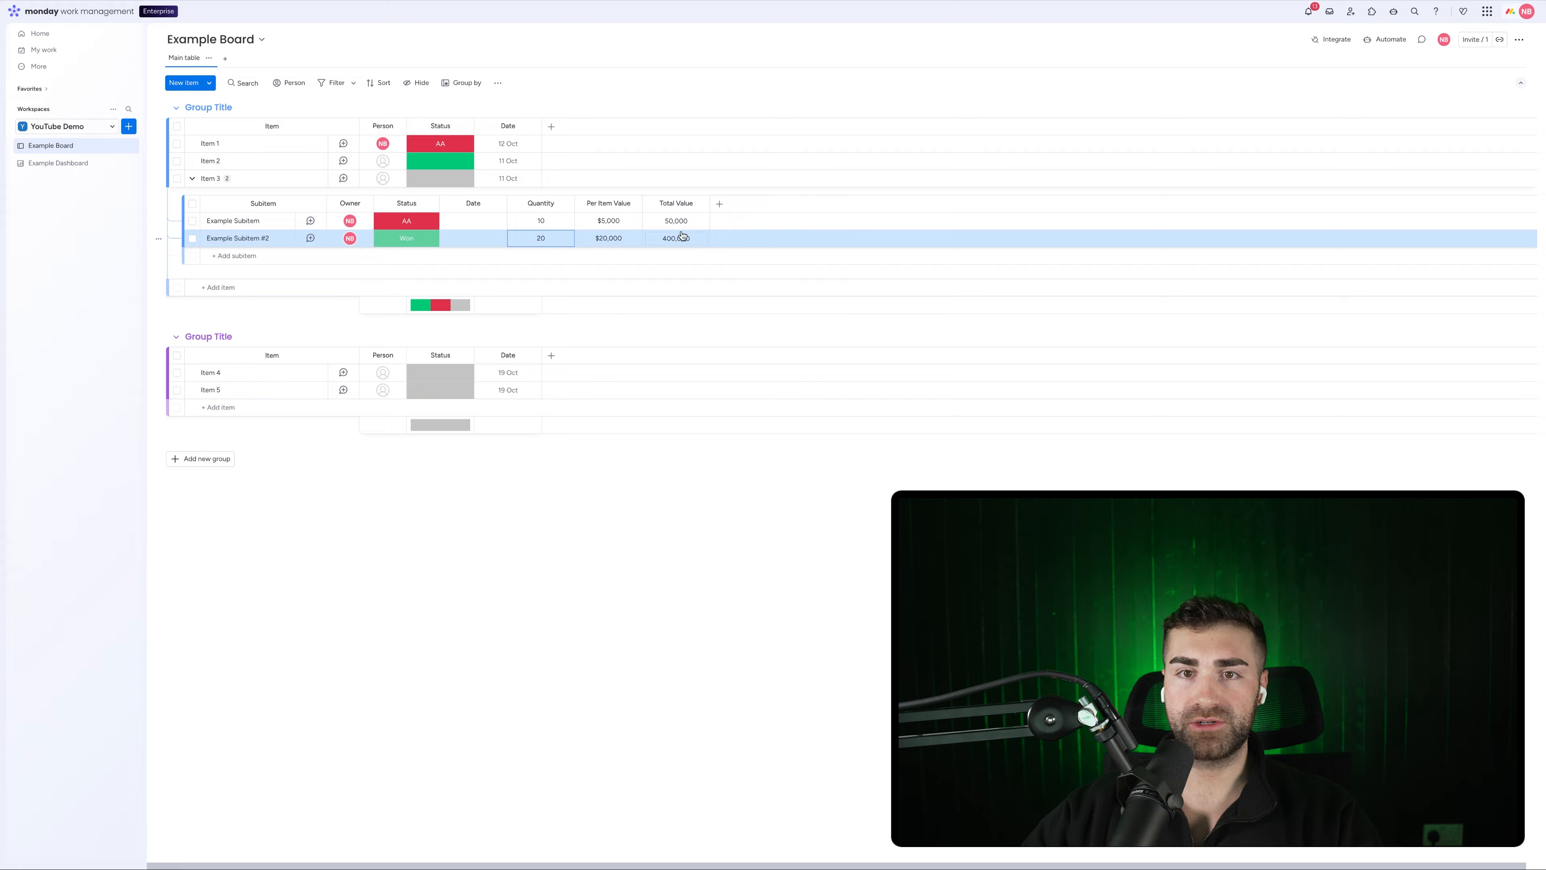
Show the subitems' Total Value summary on the parent items and place that summary column after Date, wide enough for its name.
click(701, 204)
click(753, 309)
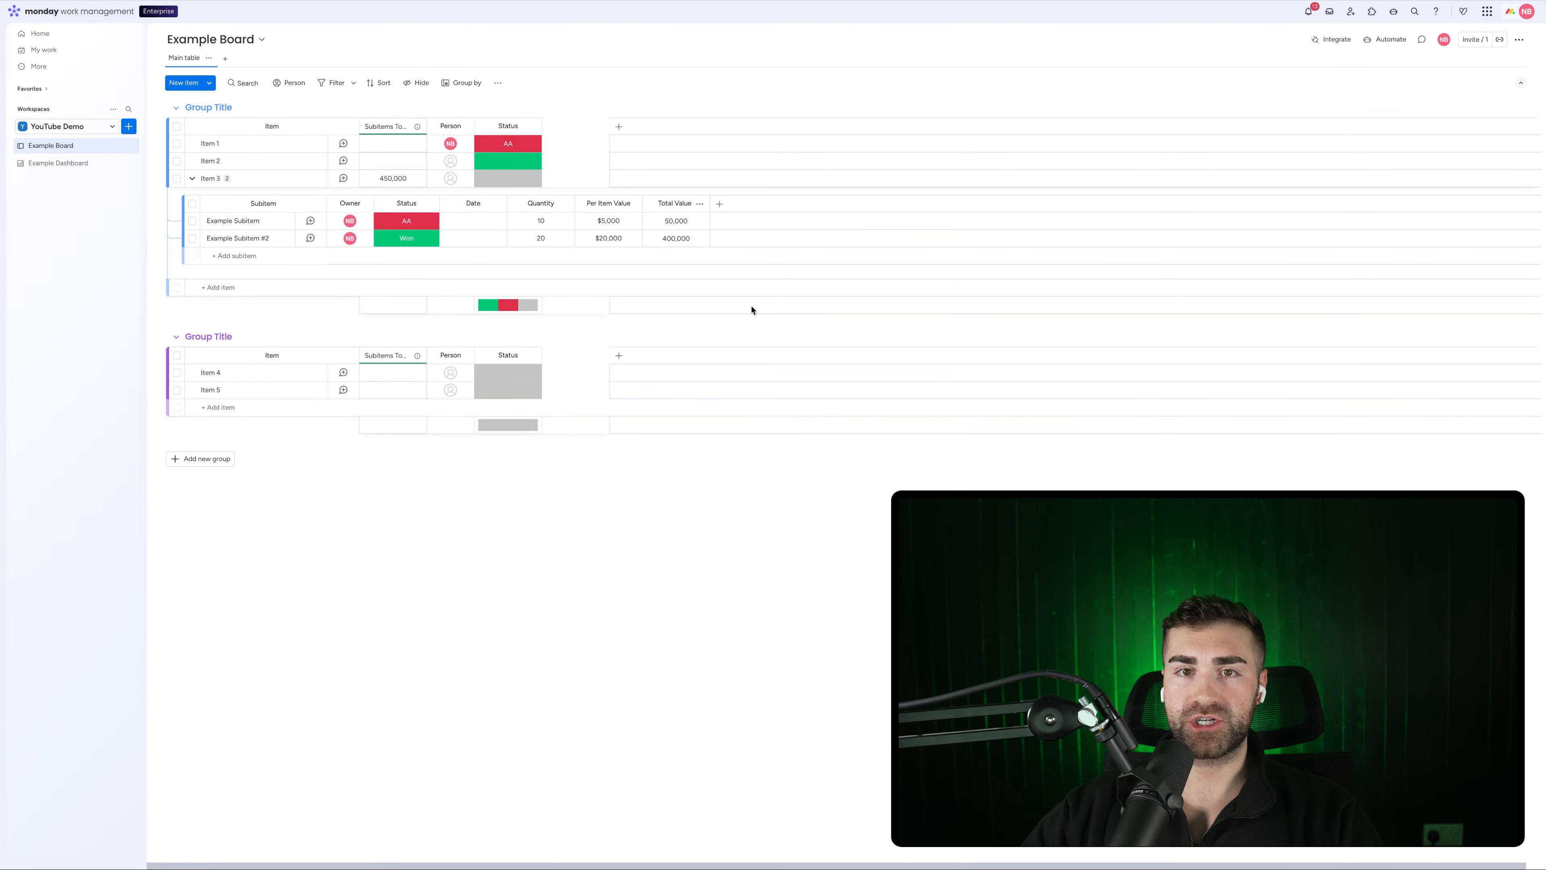
drag(428, 125, 674, 126)
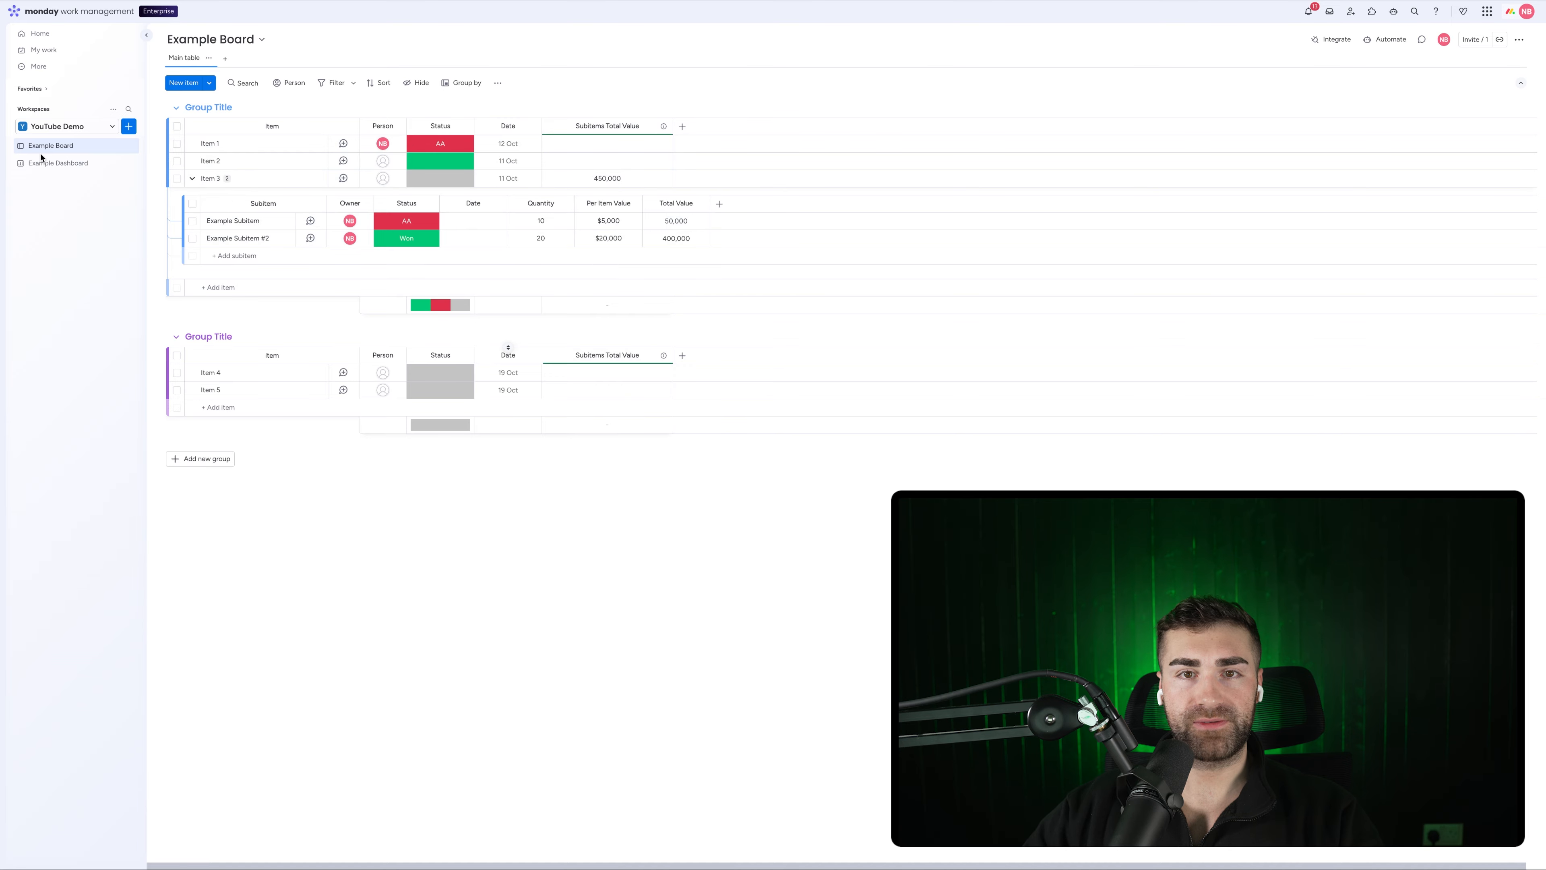
On Example Dashboard, add a Numbers widget and place it above the first chart.
click(60, 162)
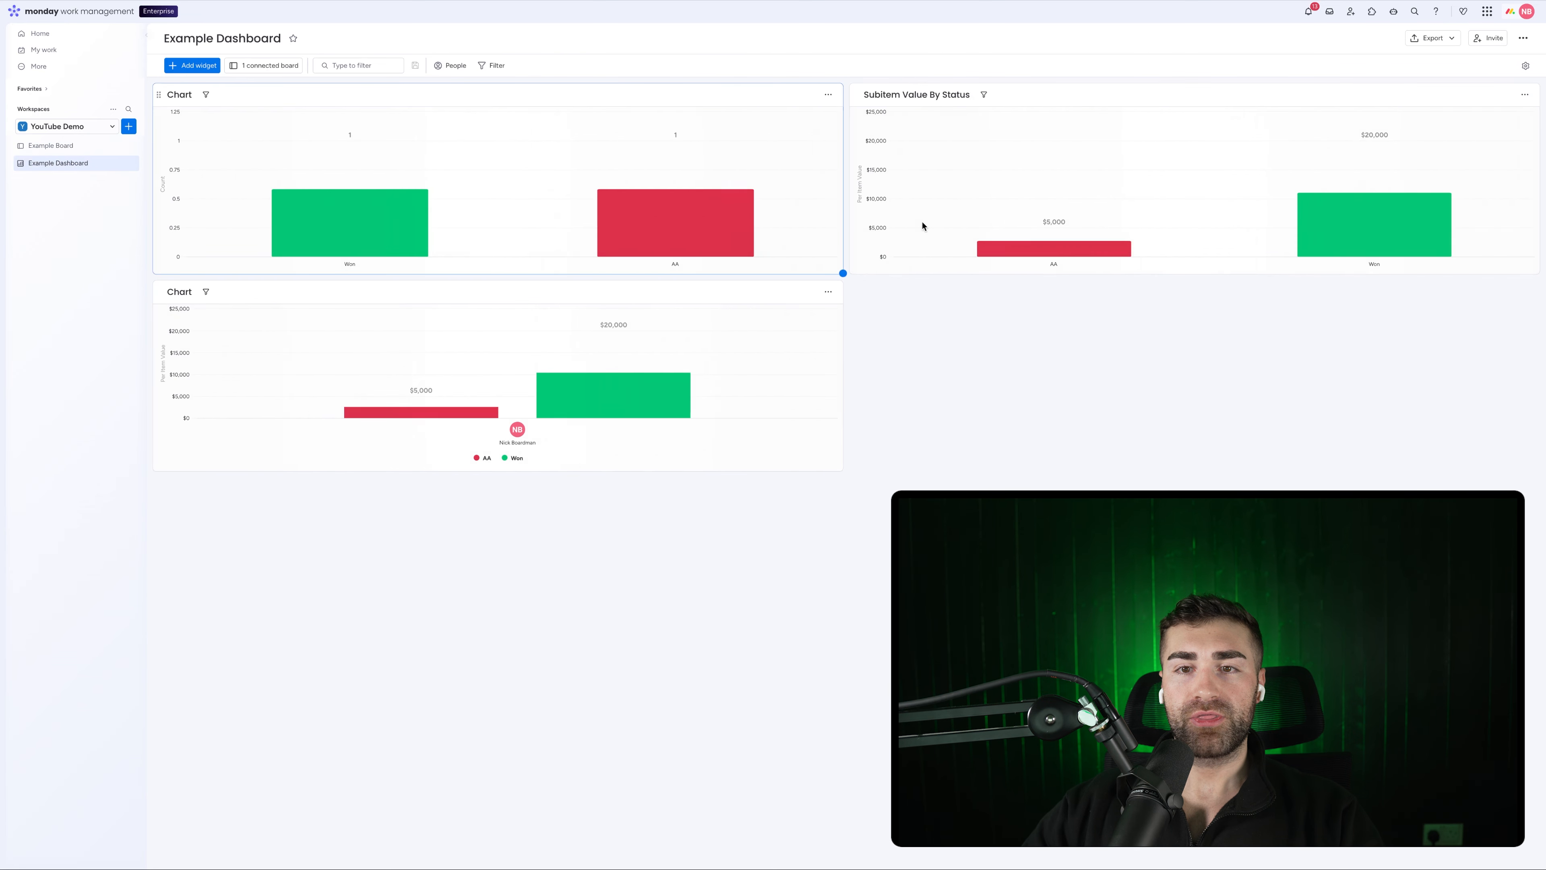
click(192, 66)
click(217, 149)
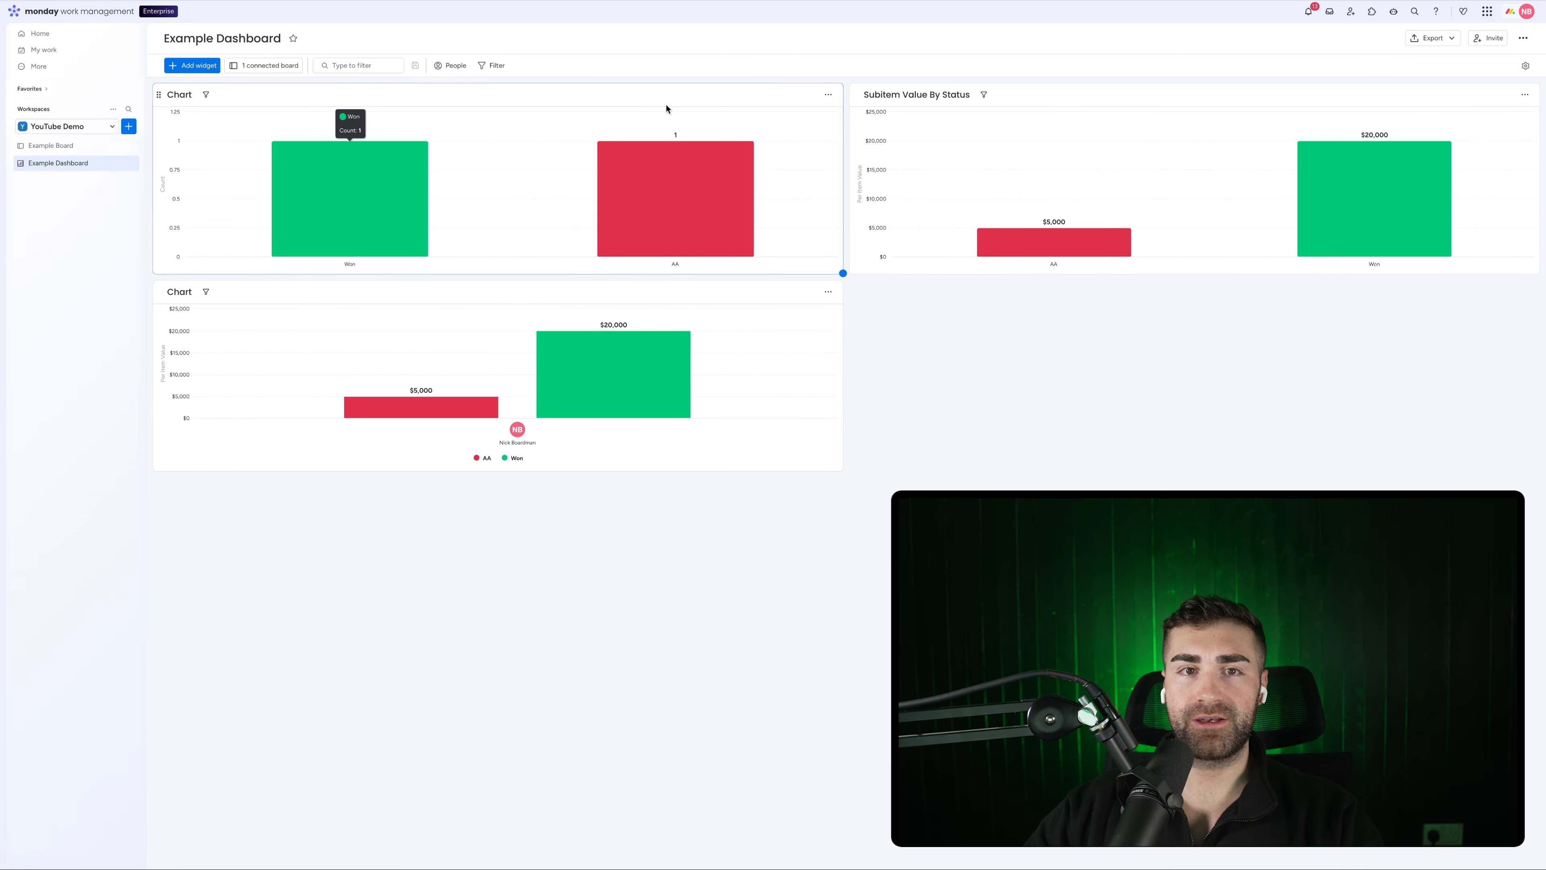
drag(859, 291, 314, 128)
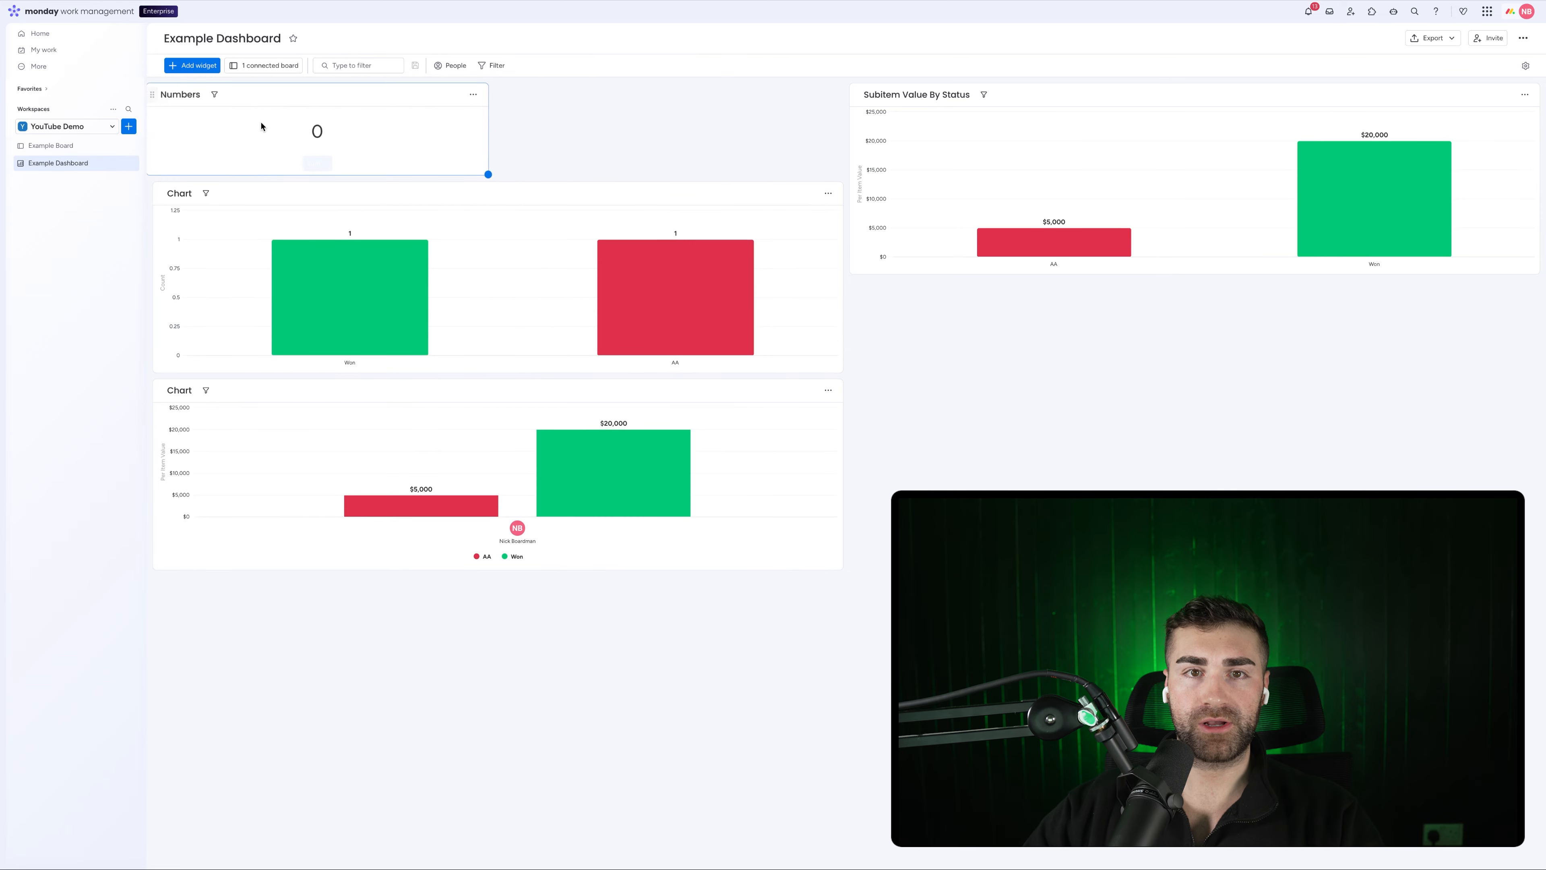
Try the subitems' Total Value as the Numbers widget's column, and replace it with the board-level Subitems Total Value column.
click(493, 128)
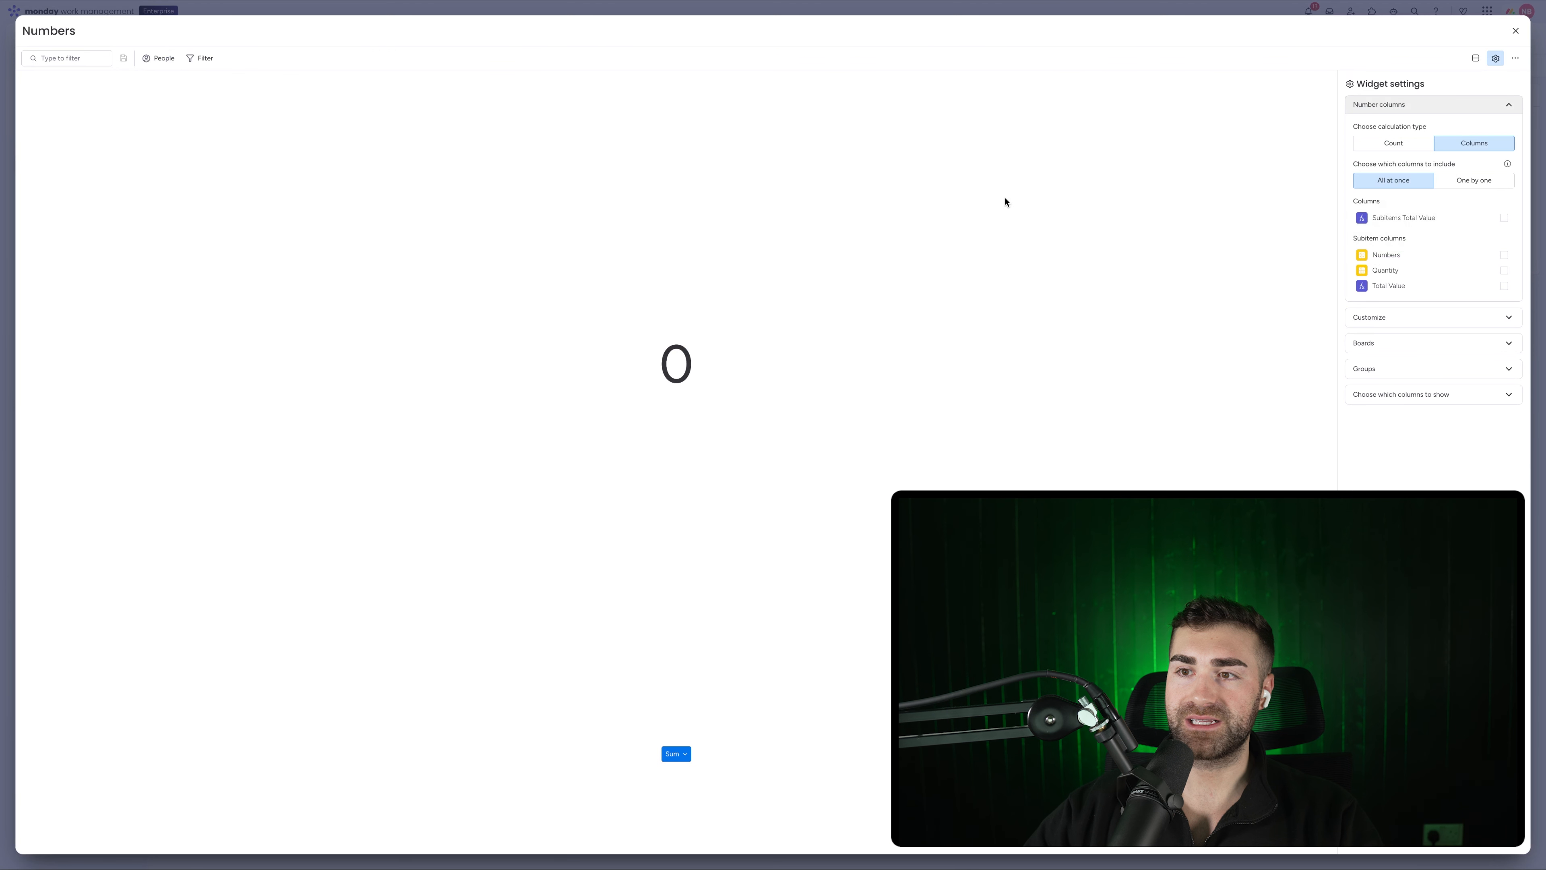
click(1400, 285)
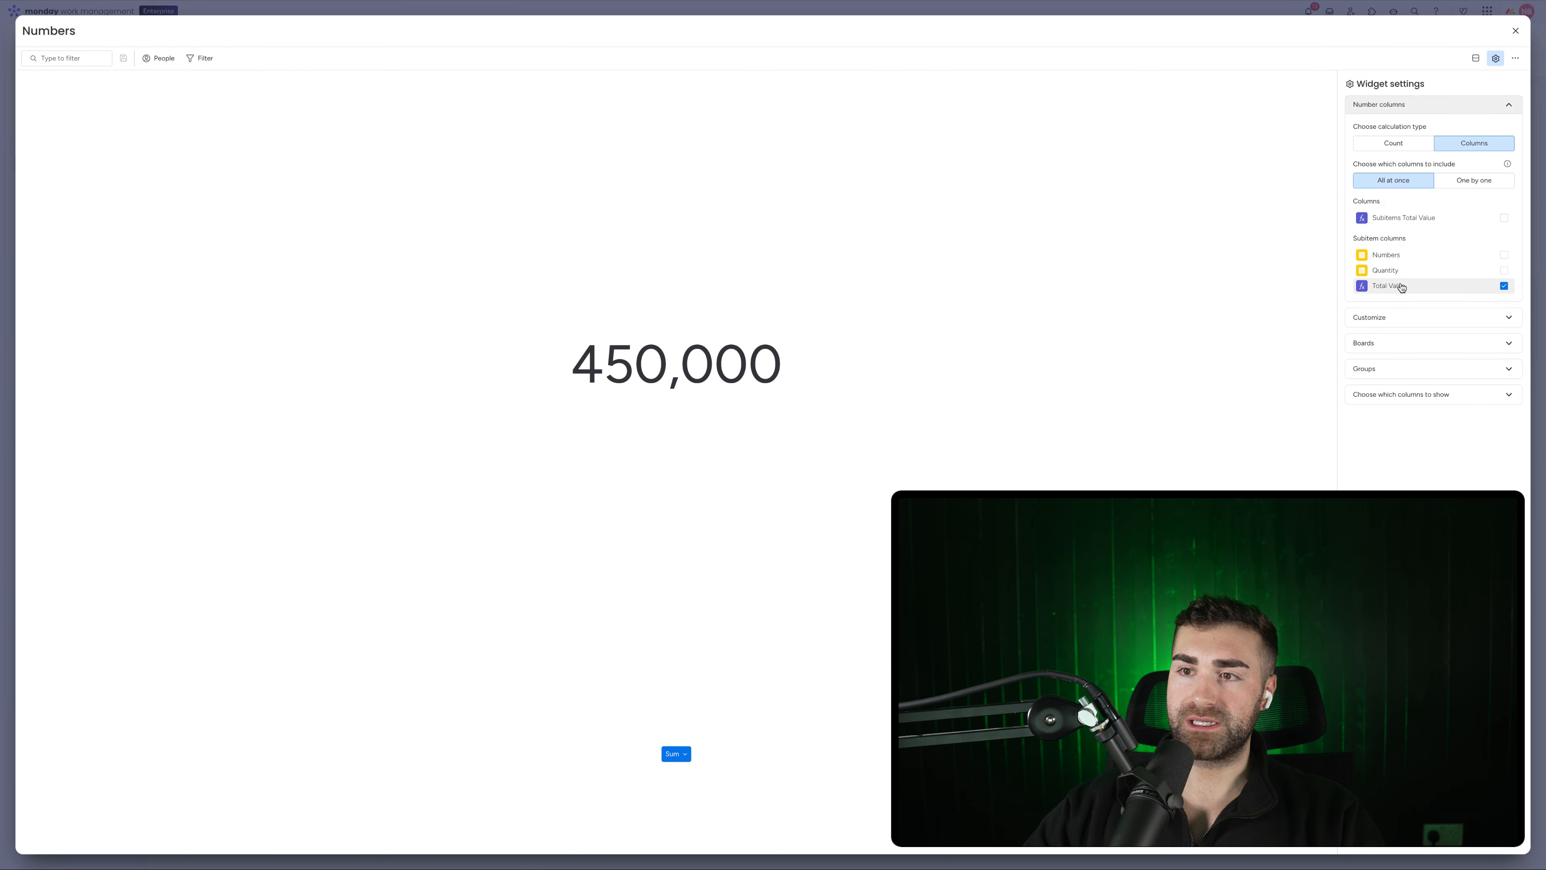
click(1401, 287)
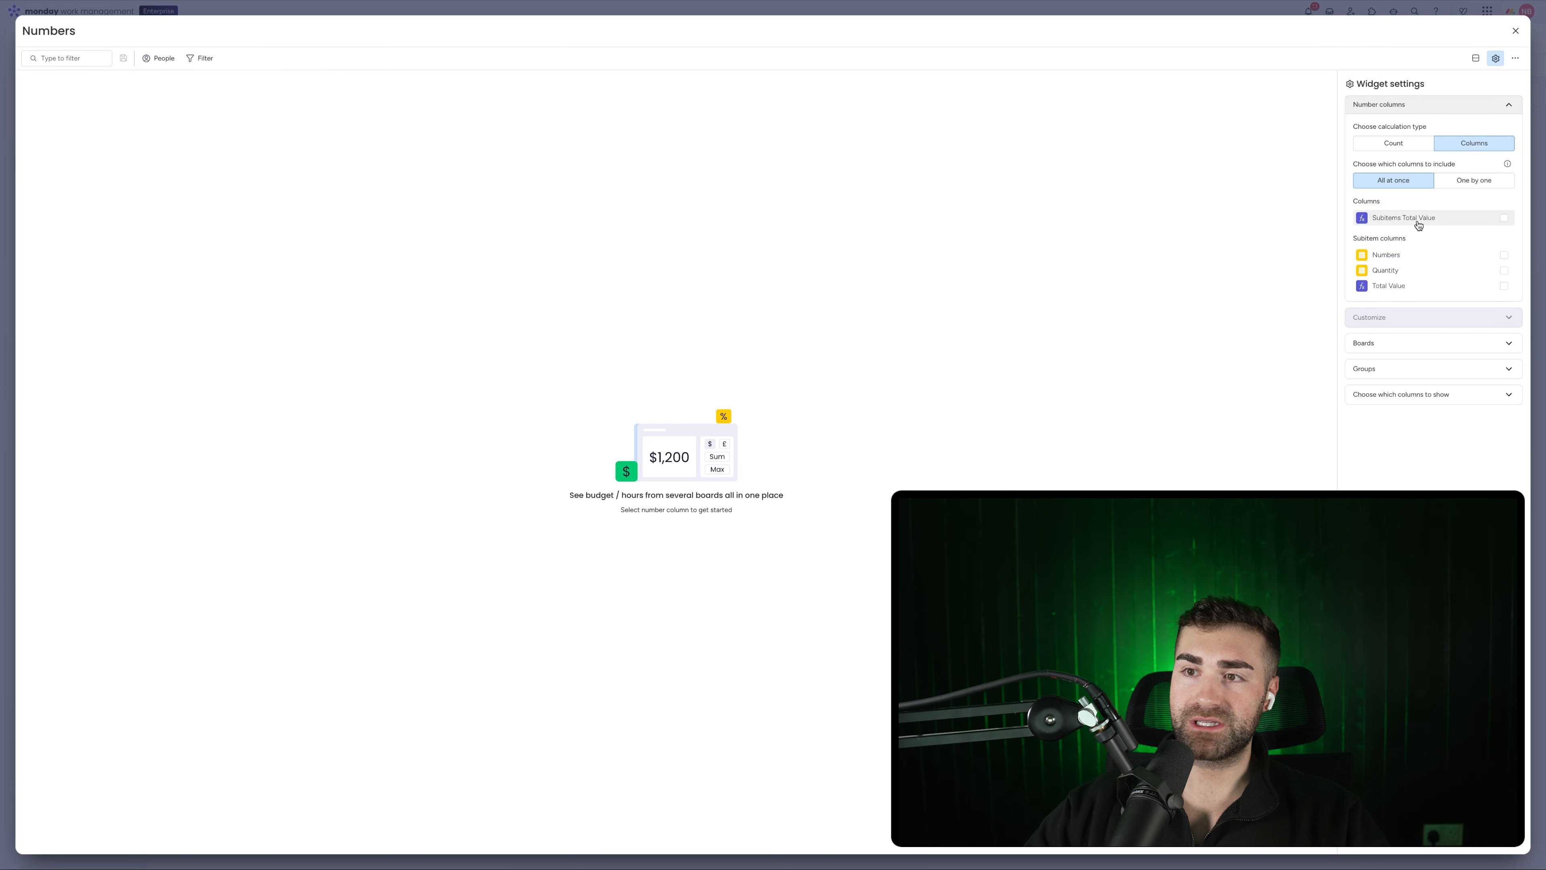
click(1419, 225)
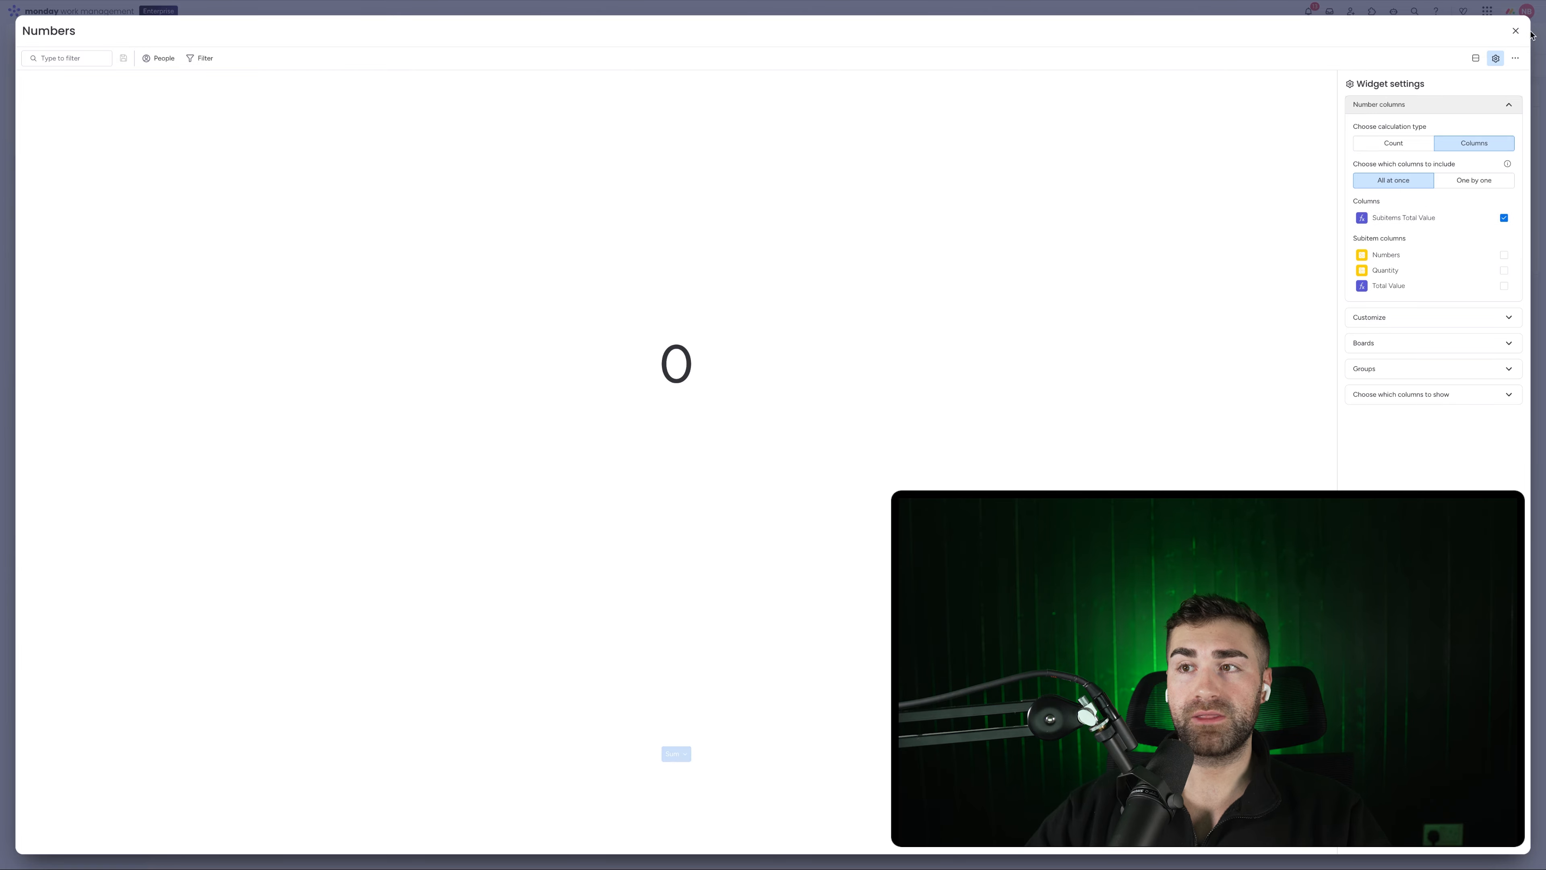
click(1516, 30)
Examine Item 3's subitem totals and its Subitems Total Value on Example Board, and return to Example Dashboard.
click(64, 145)
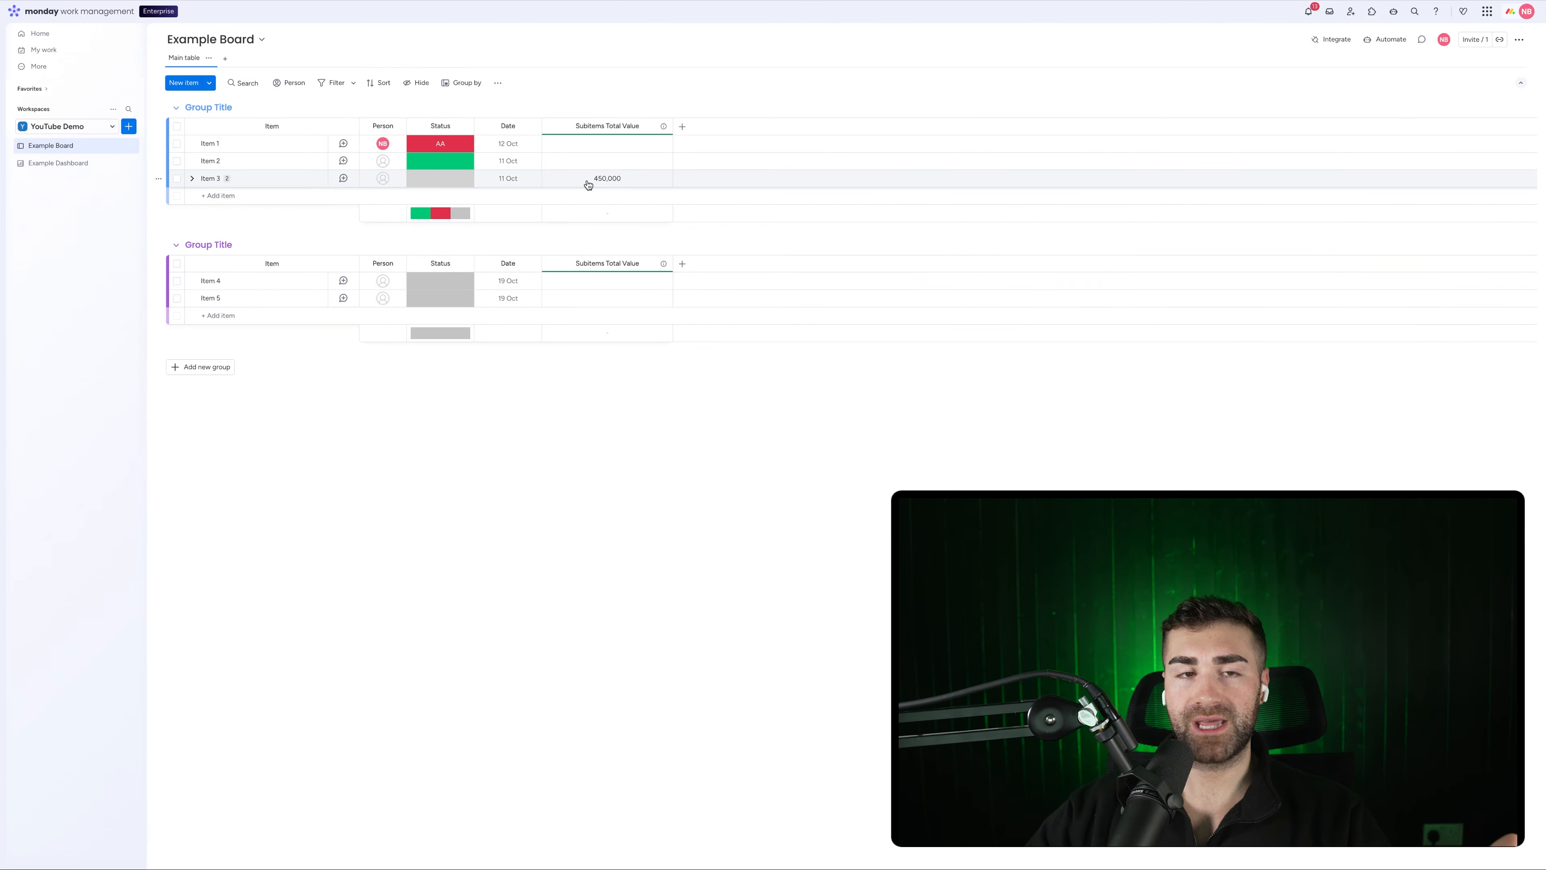
click(191, 178)
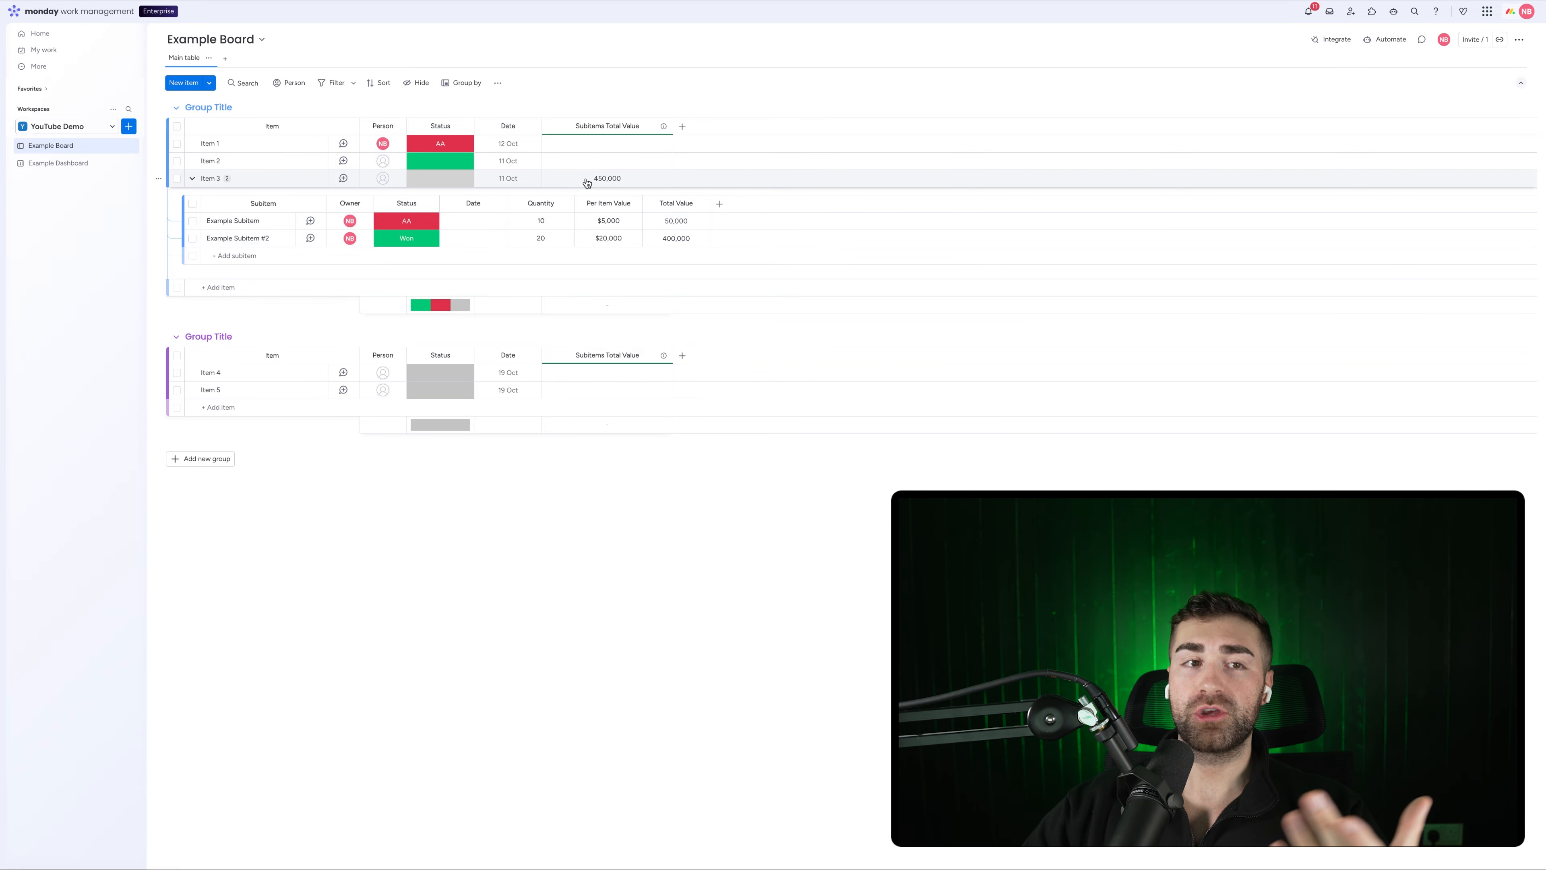
click(18, 165)
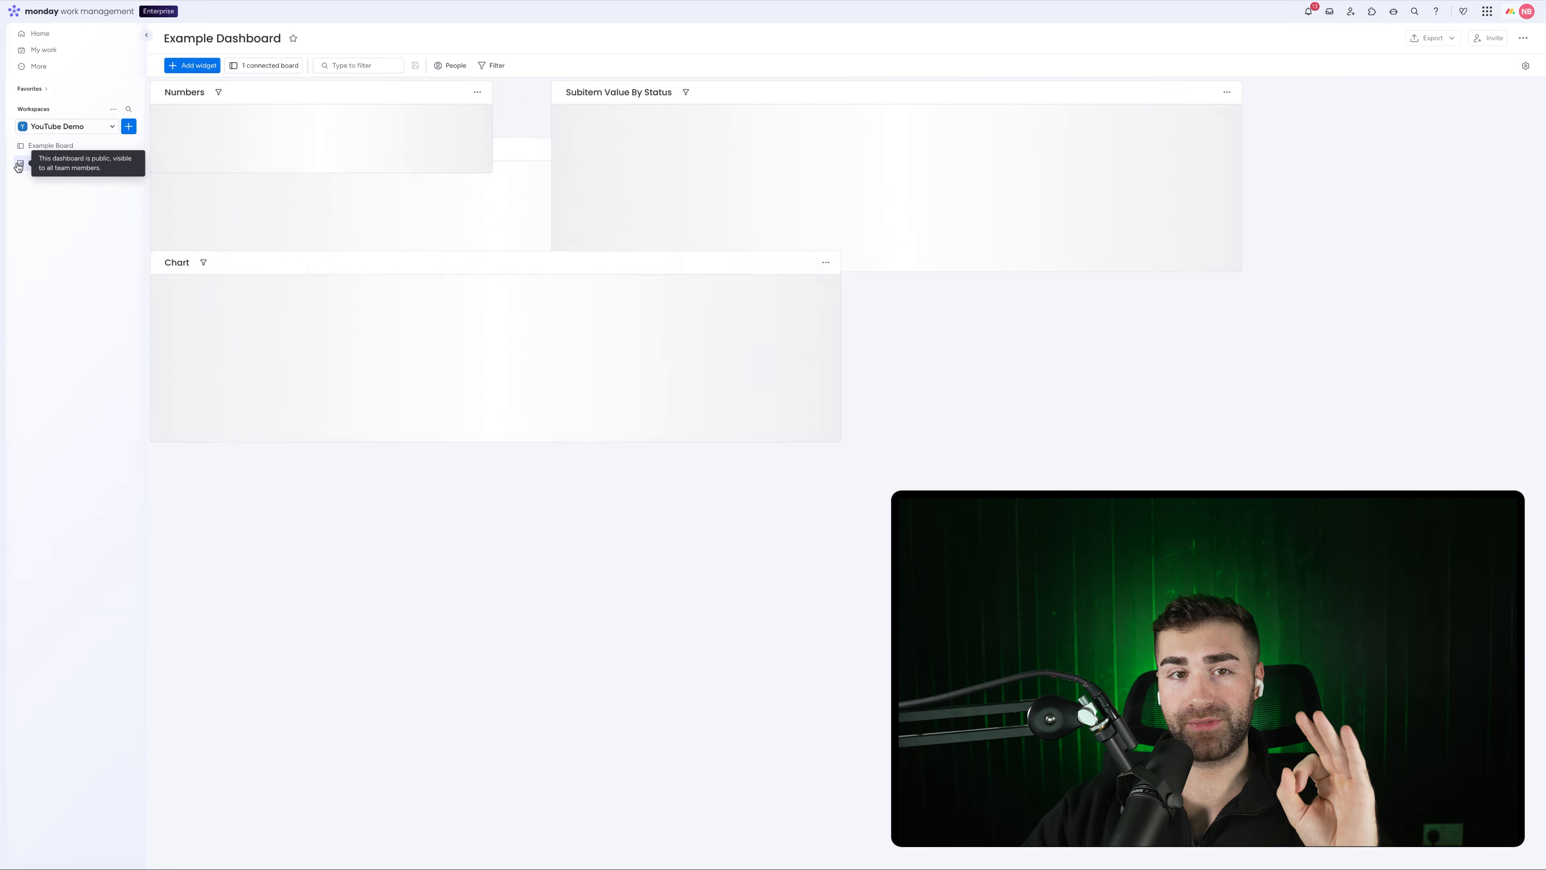
Add a Formula column to Example Board's items, using the AI assistant to build and set the formula {Subitems Total Value}.
click(50, 146)
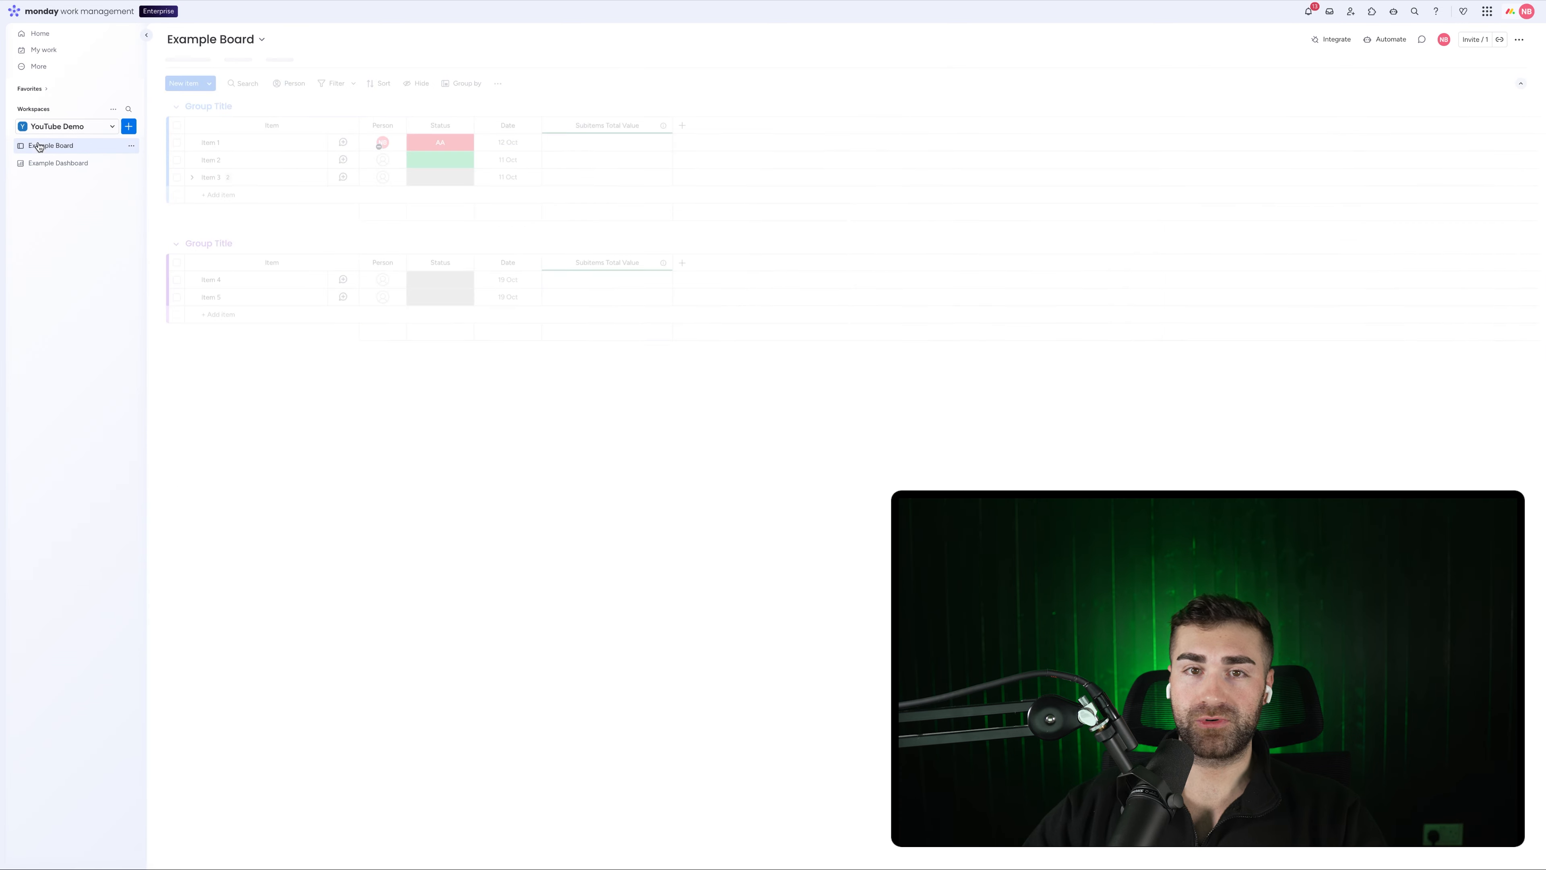
click(681, 126)
text(form)
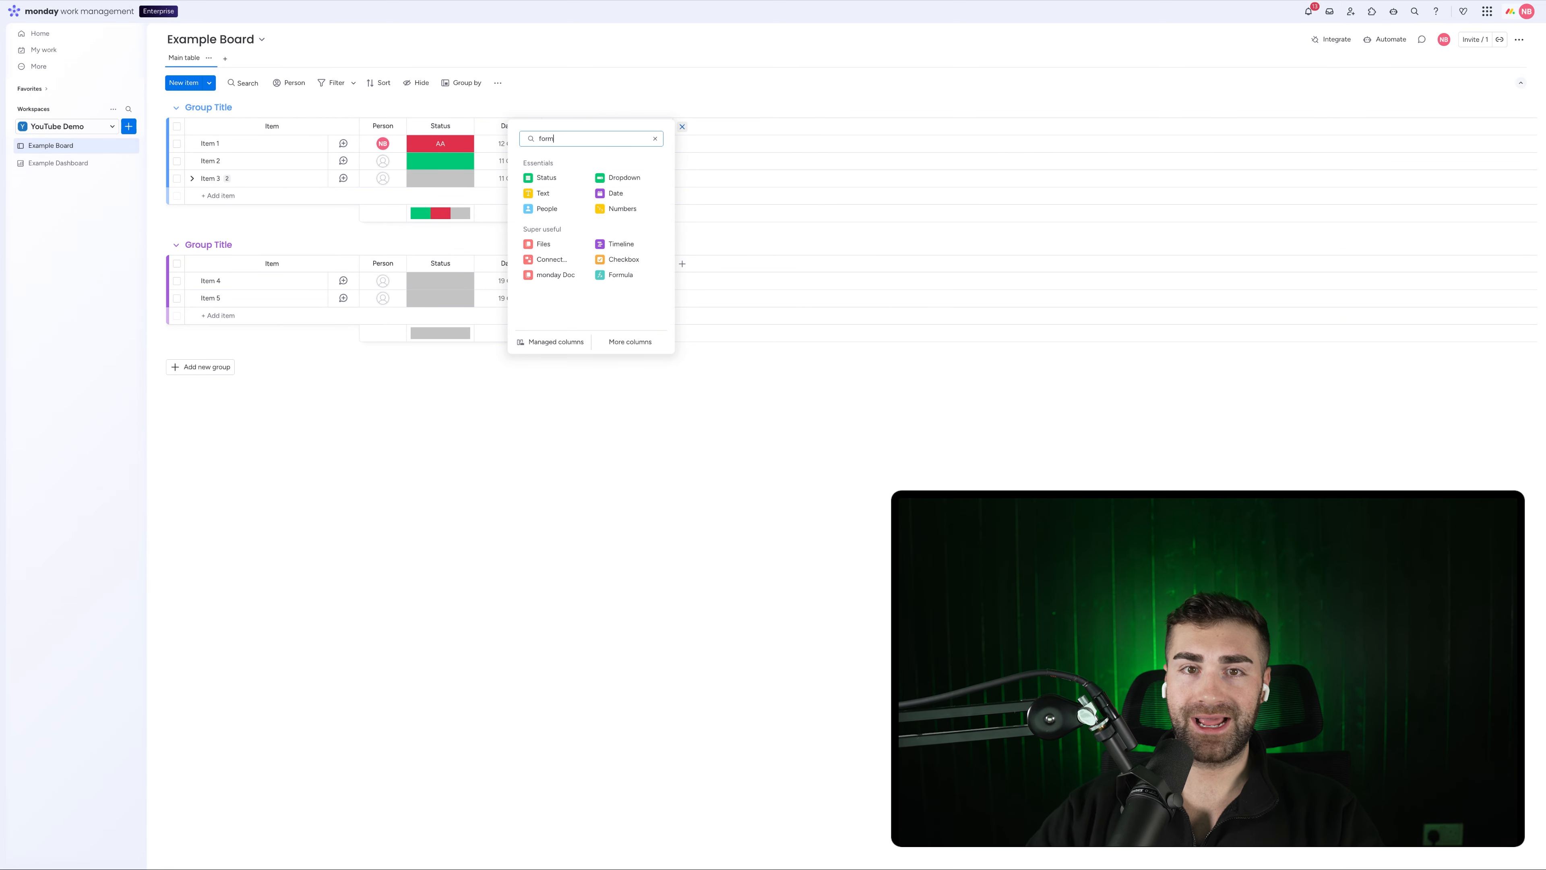
click(603, 224)
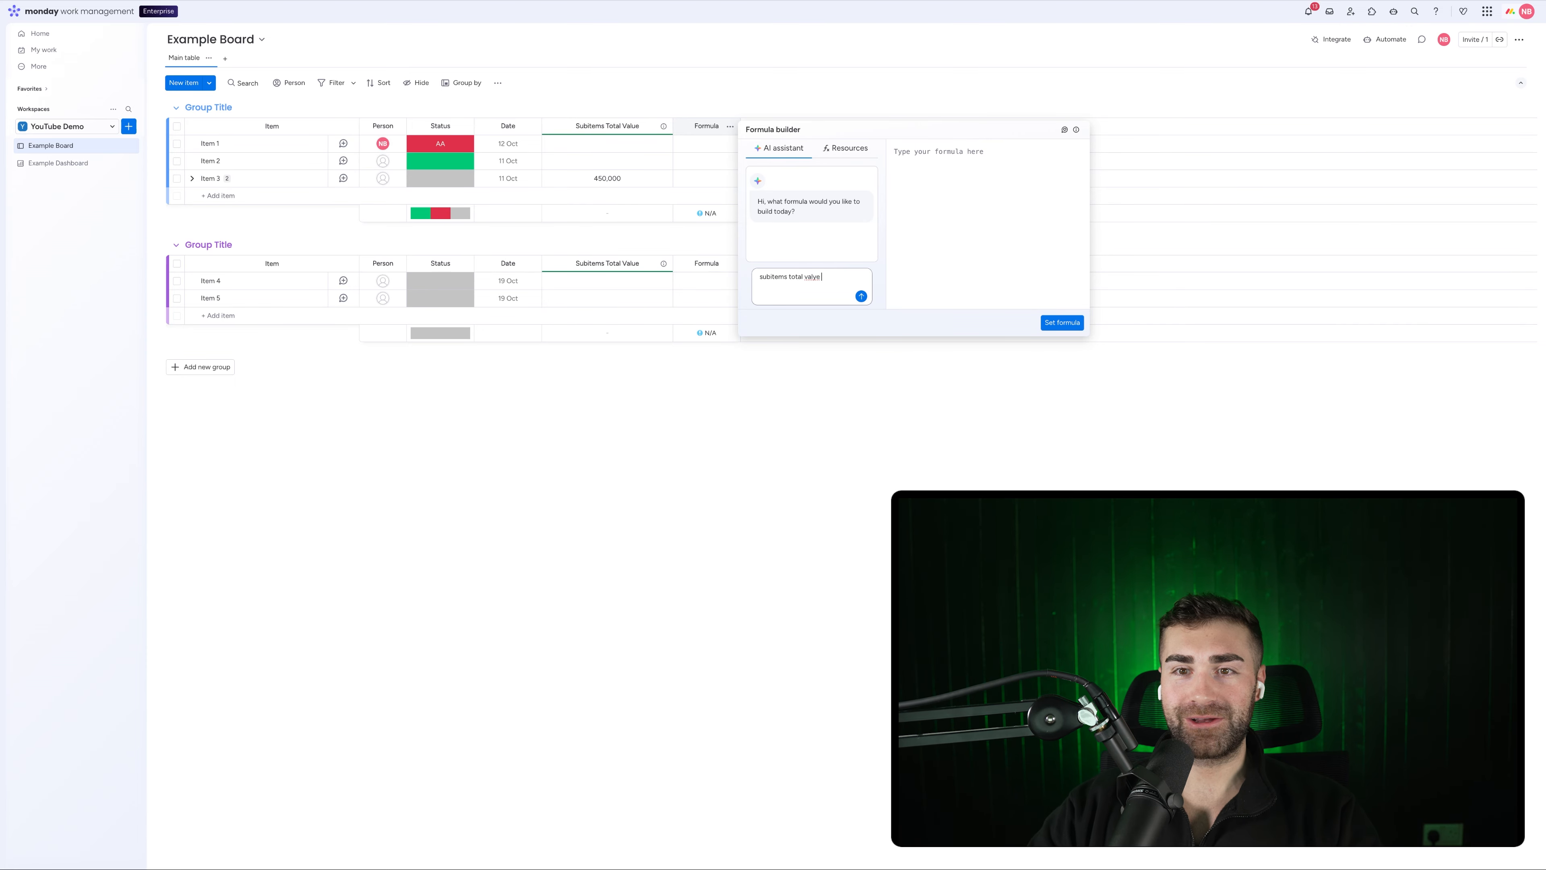
text(subitems total value)
key(Return)
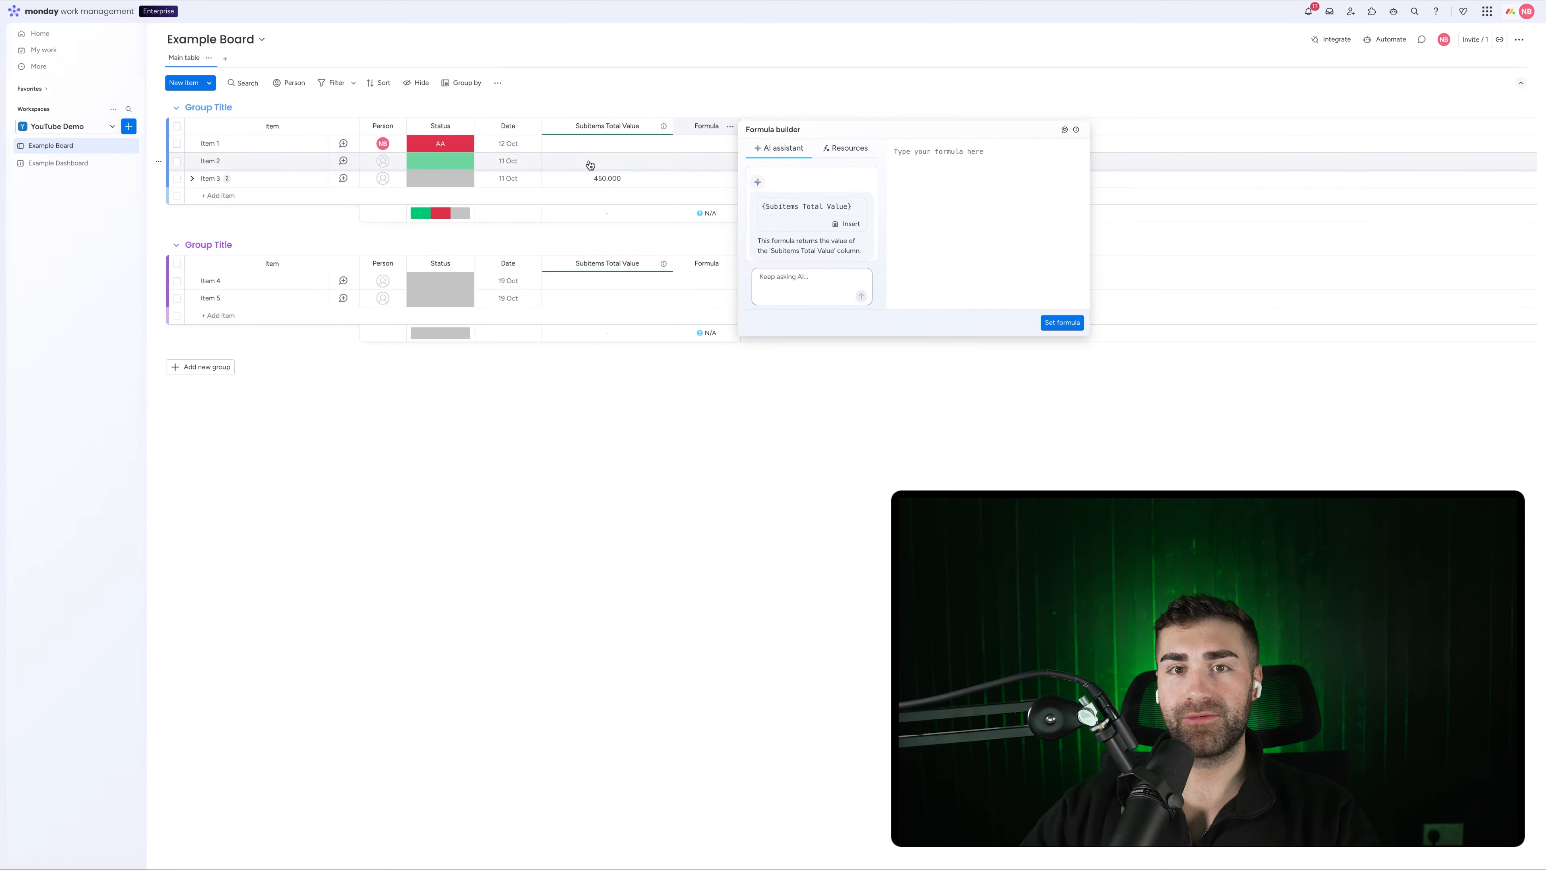
click(835, 224)
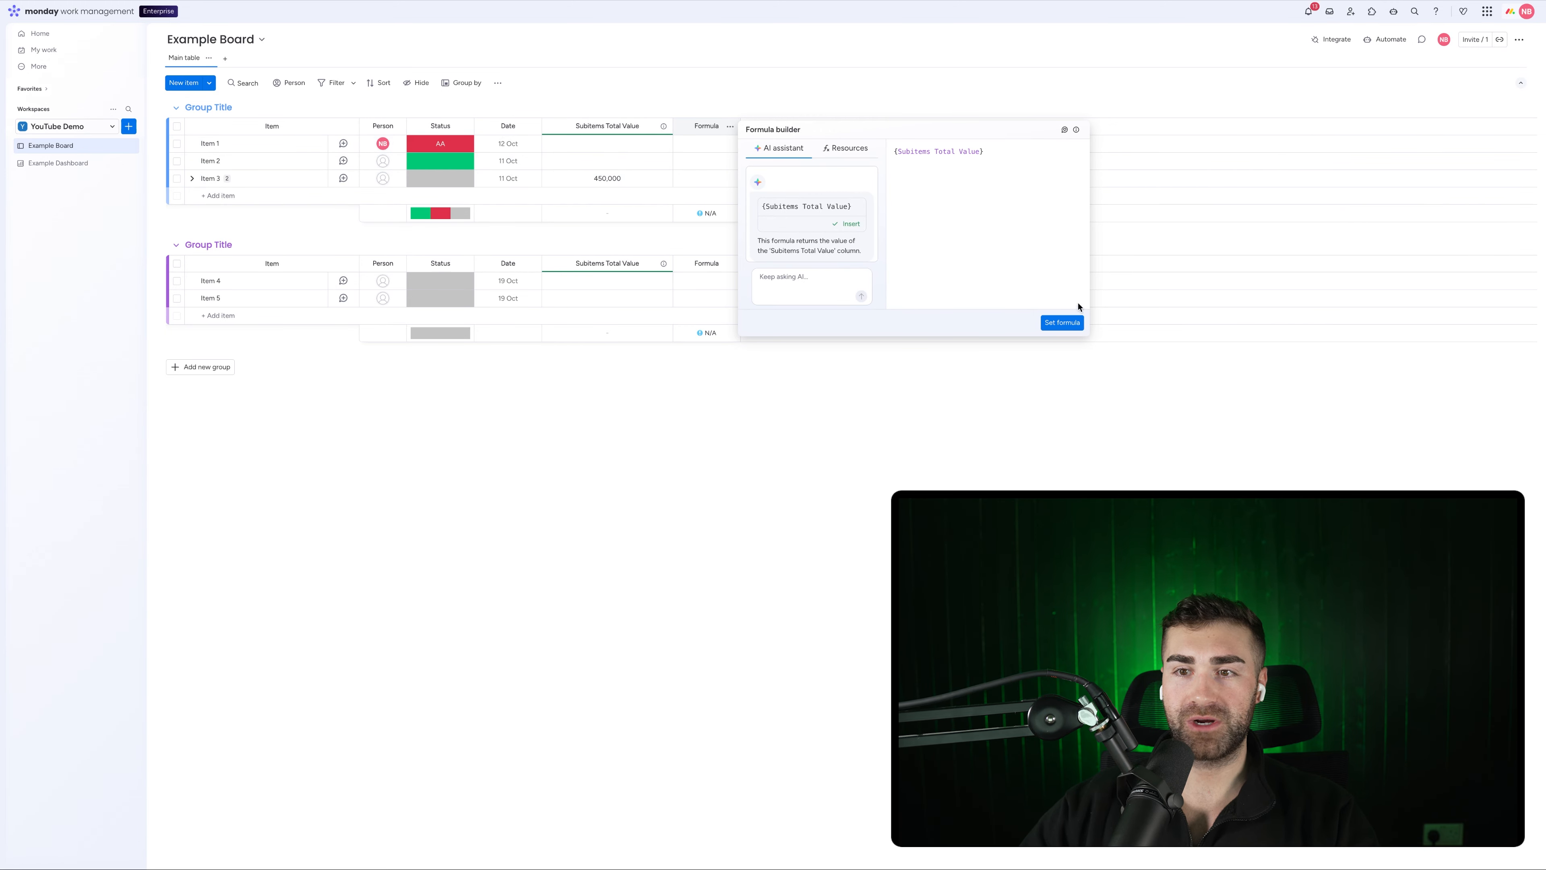
click(1062, 323)
Set the Formula column's unit to $ with the Sum calculation, and hide its column summary.
click(690, 217)
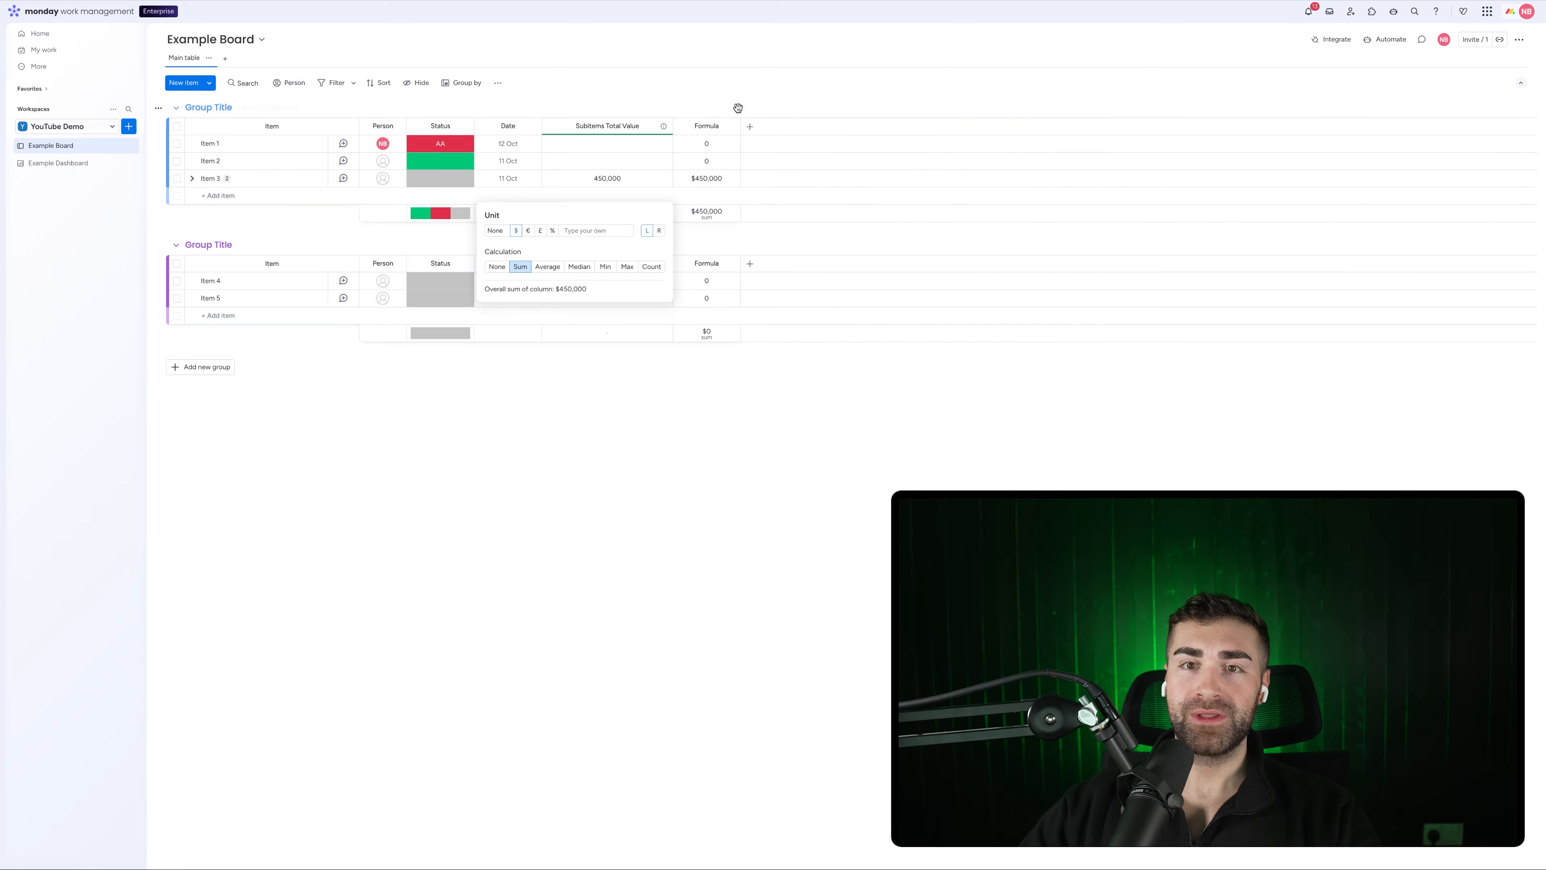
click(730, 127)
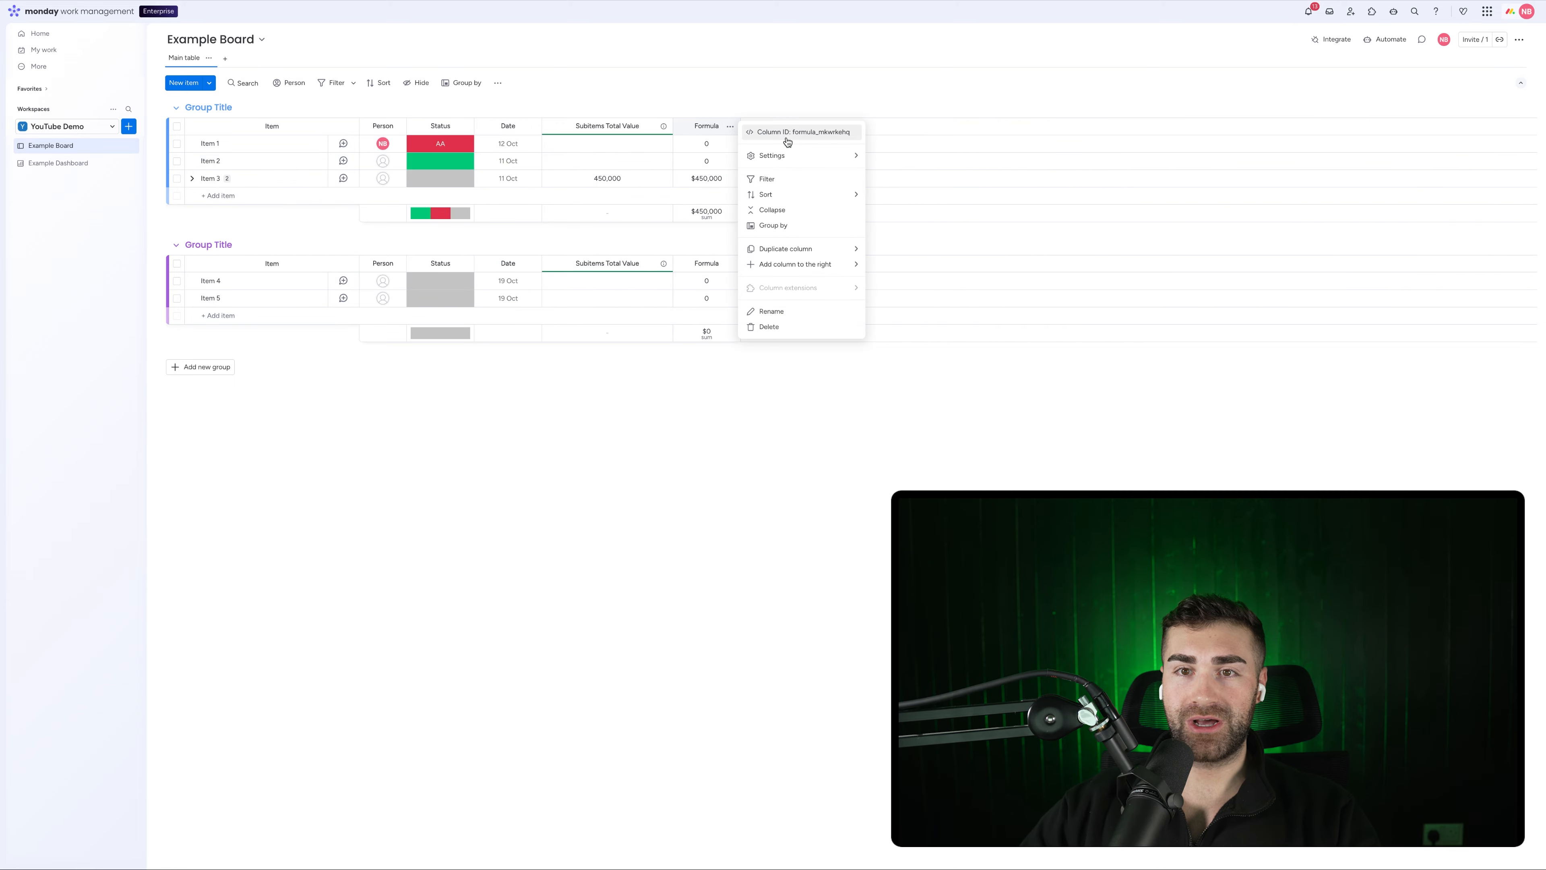
mouse_move(761, 152)
click(925, 238)
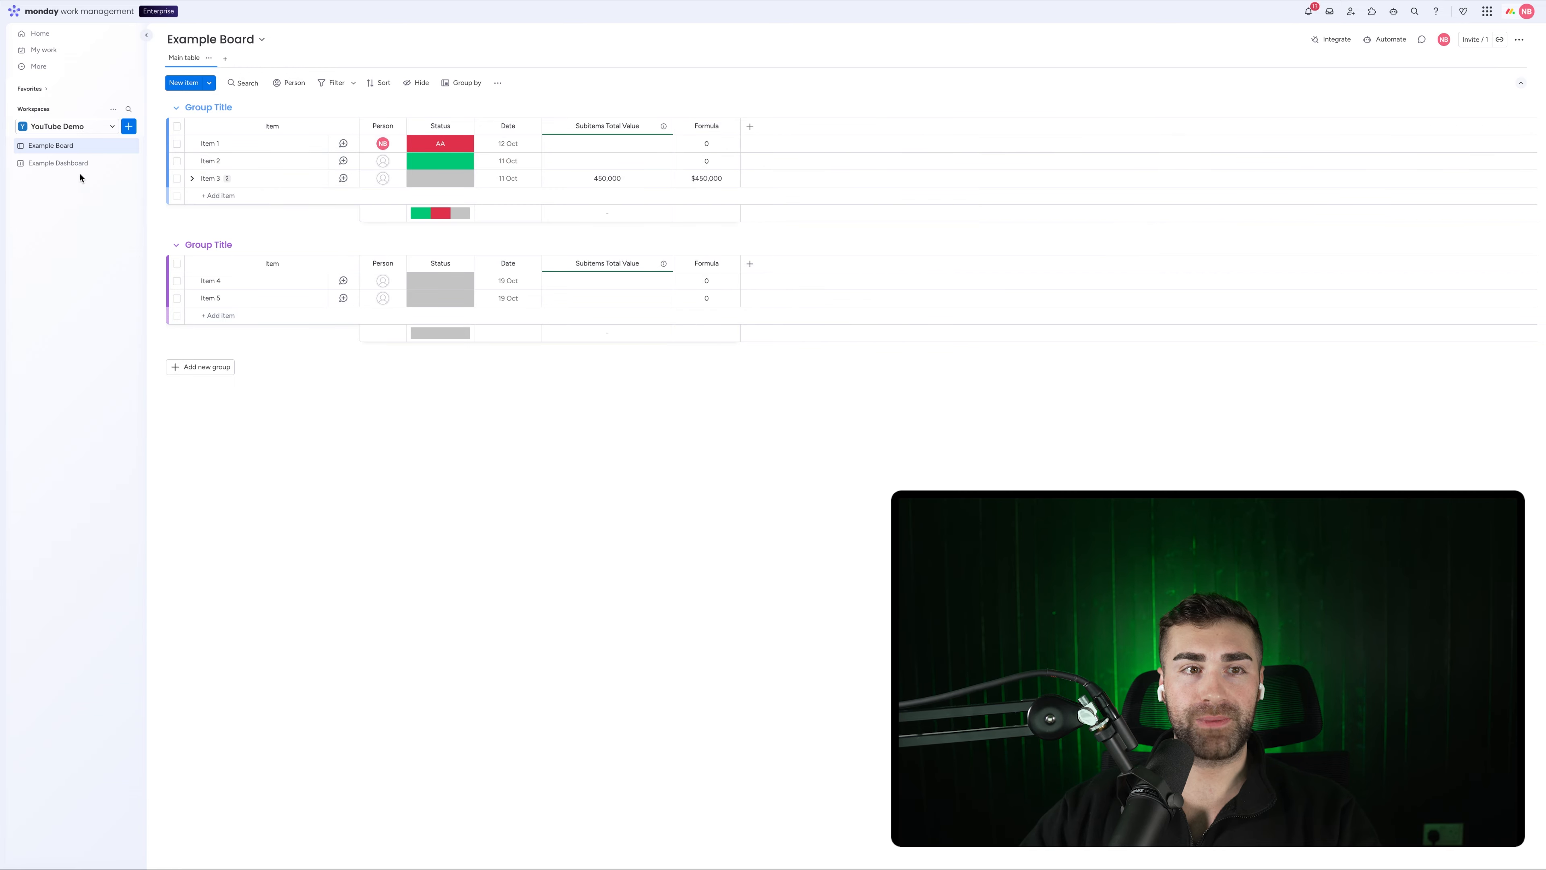
On Example Dashboard, switch the Numbers widget's column from Subitems Total Value to Formula.
click(72, 163)
click(479, 96)
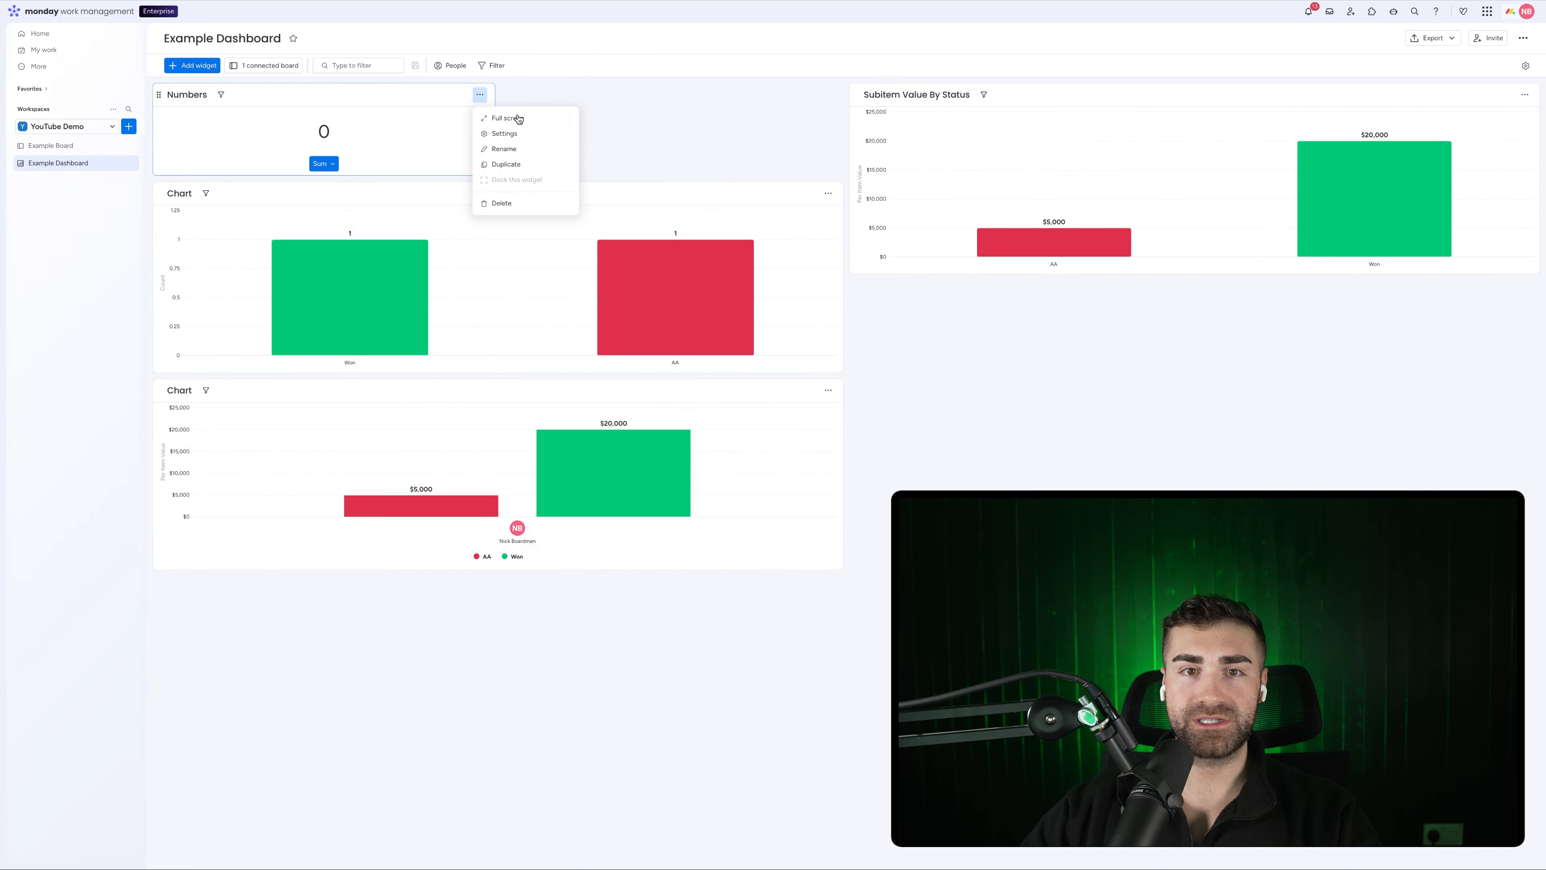
click(514, 137)
click(1418, 220)
click(1401, 233)
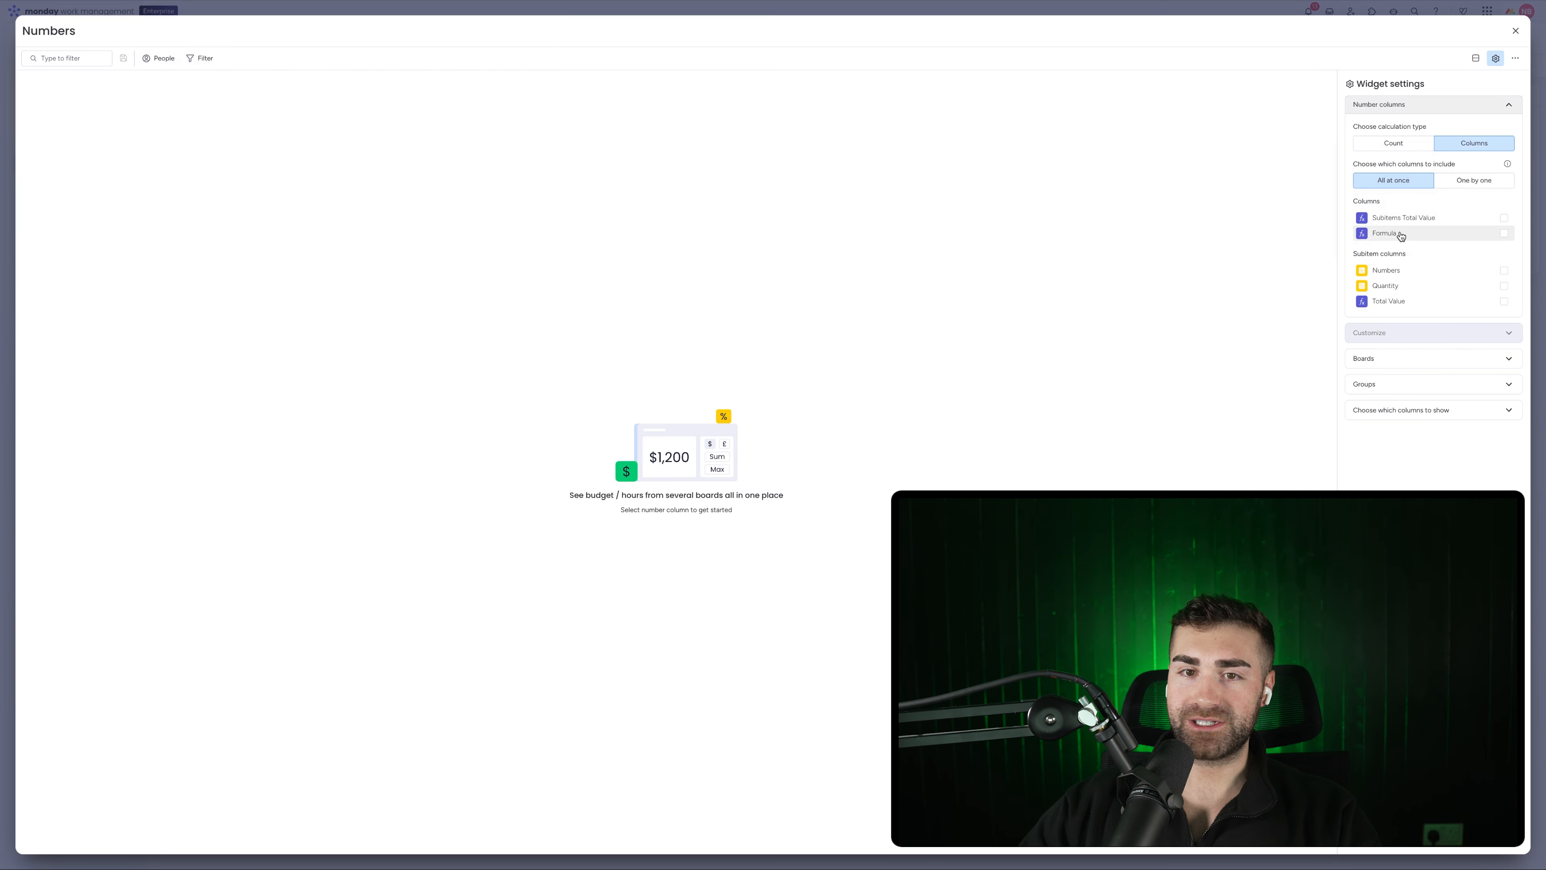
Format the Numbers widget with the $ unit and manual decimals showing two places.
click(1397, 334)
click(1380, 168)
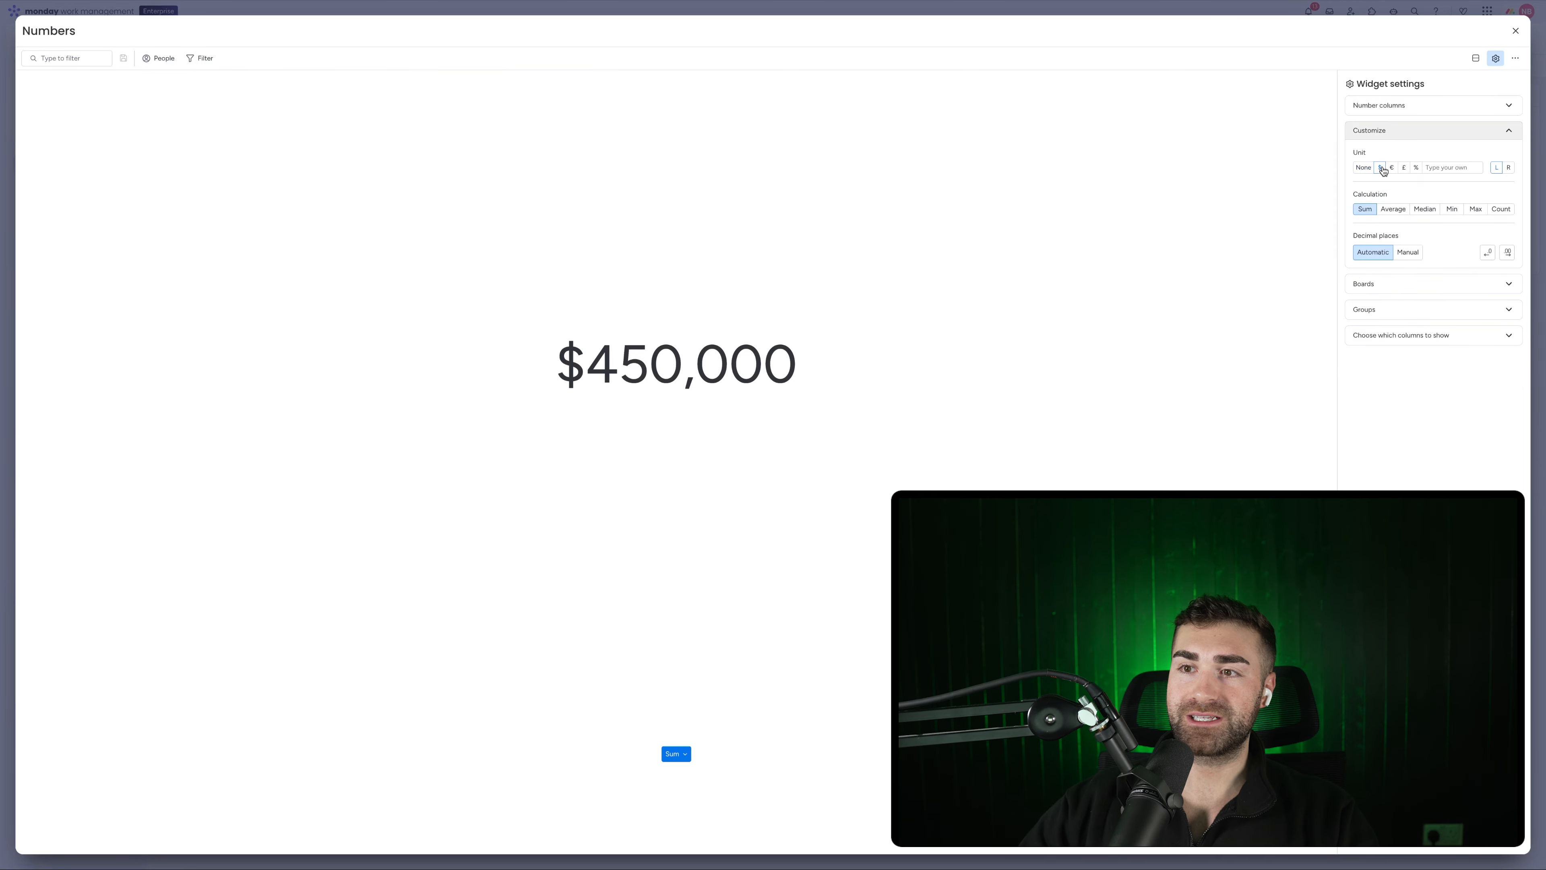
click(1399, 254)
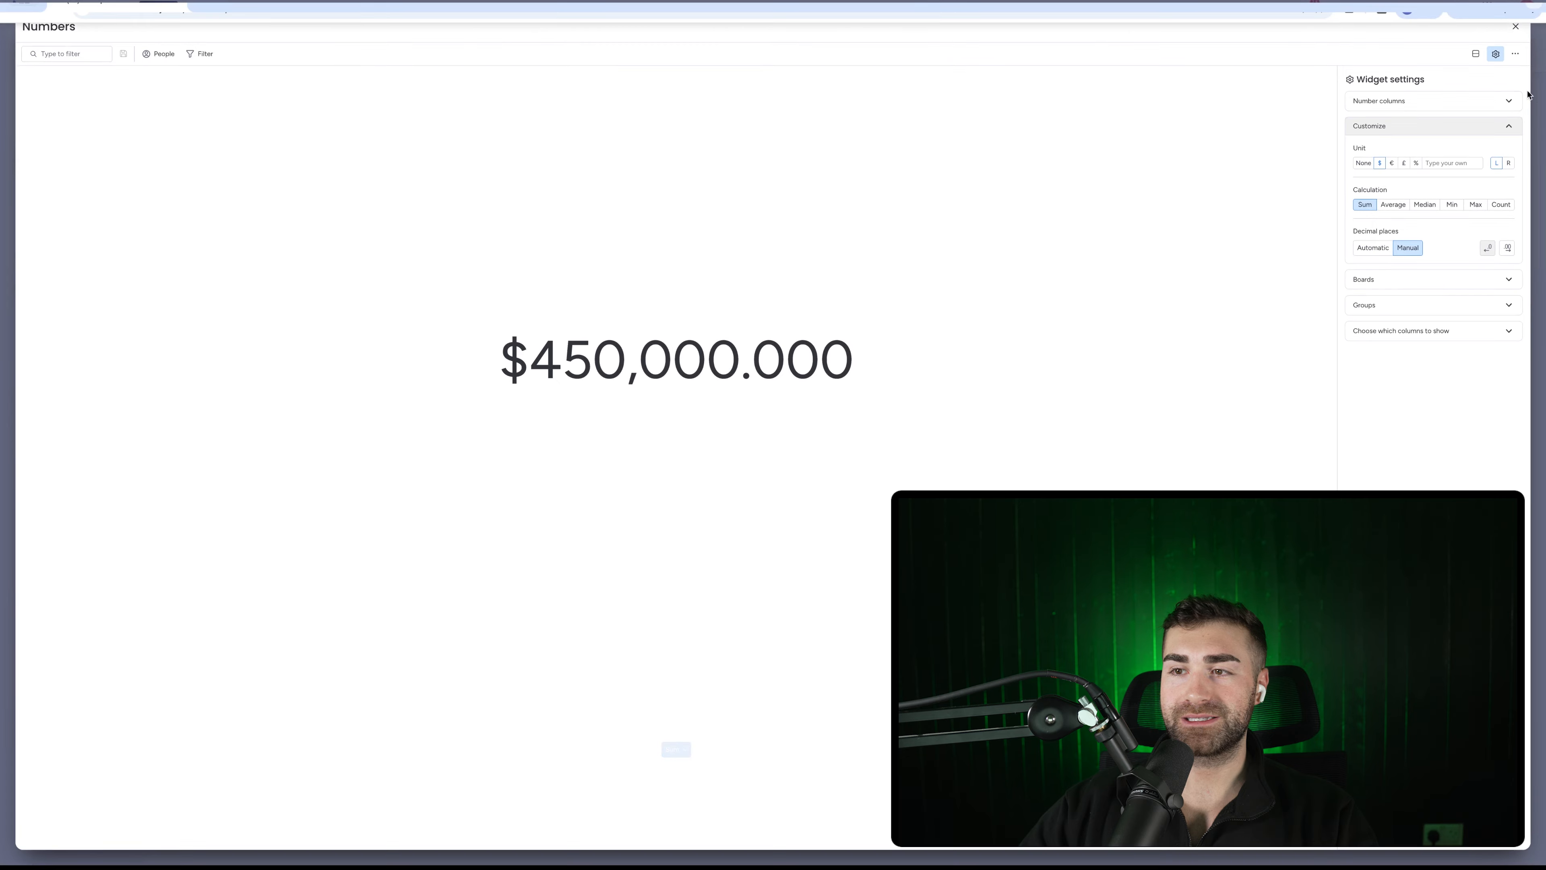
click(1483, 256)
click(1514, 31)
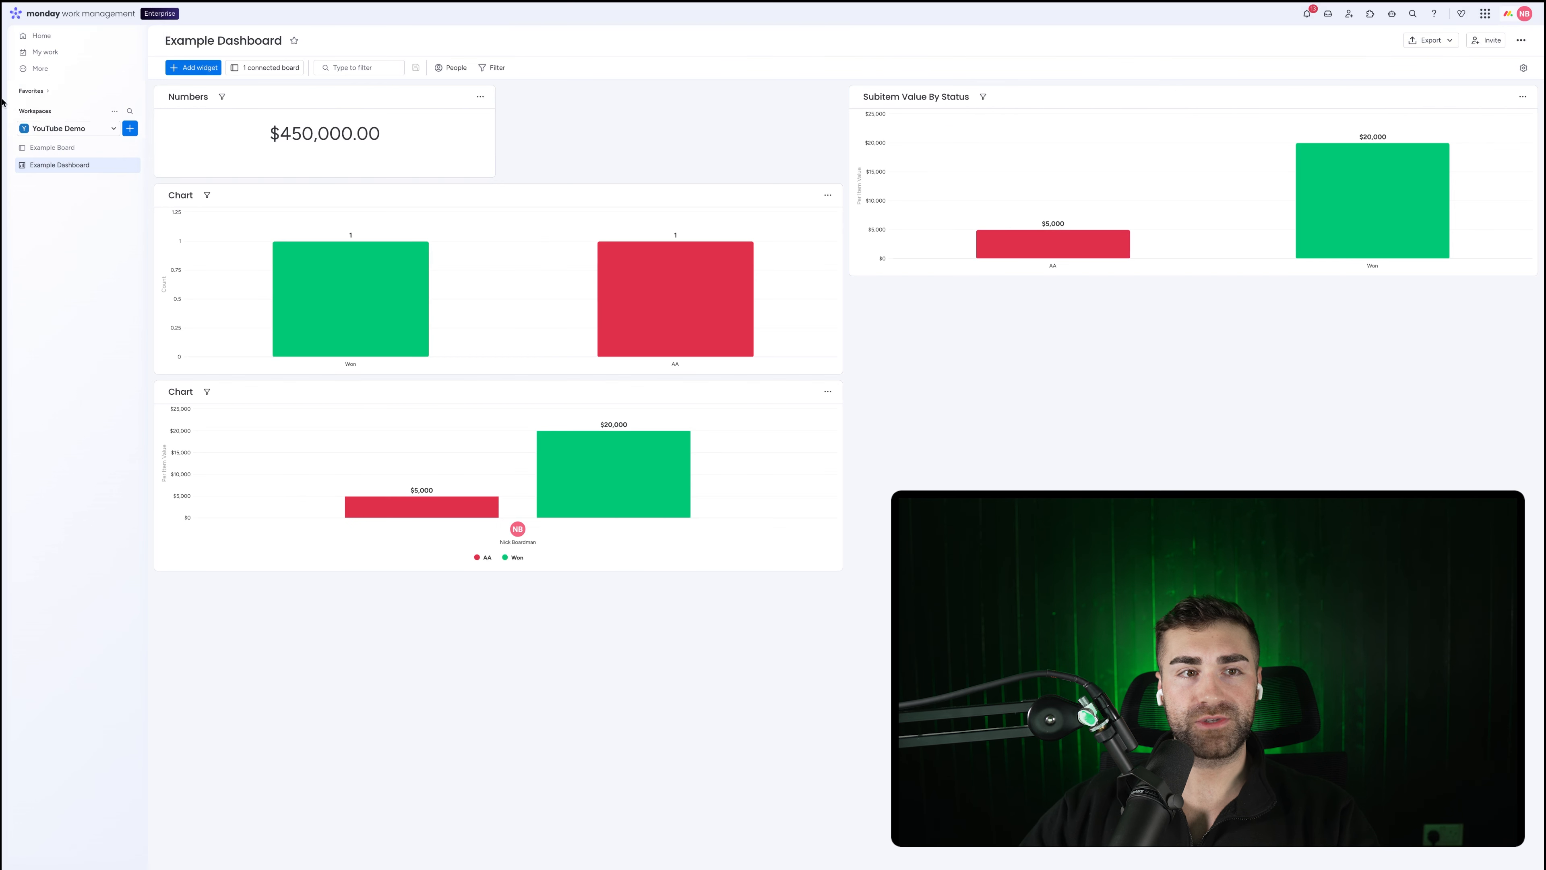
On Example Board, show the subitems' Status summary on the parent items and widen that summary column to fit its name.
click(53, 147)
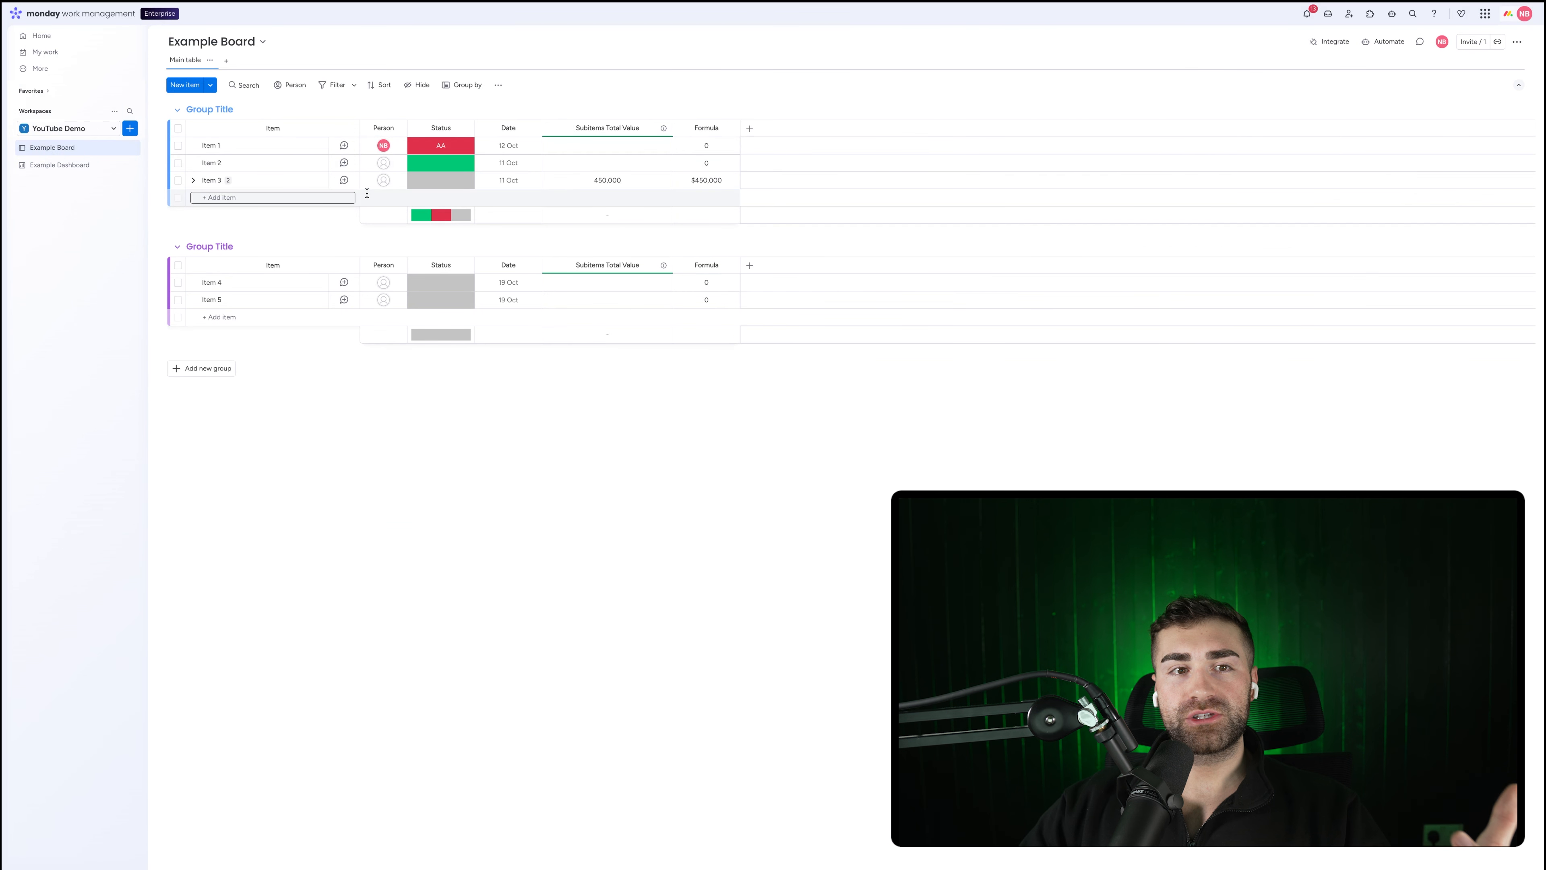
click(193, 180)
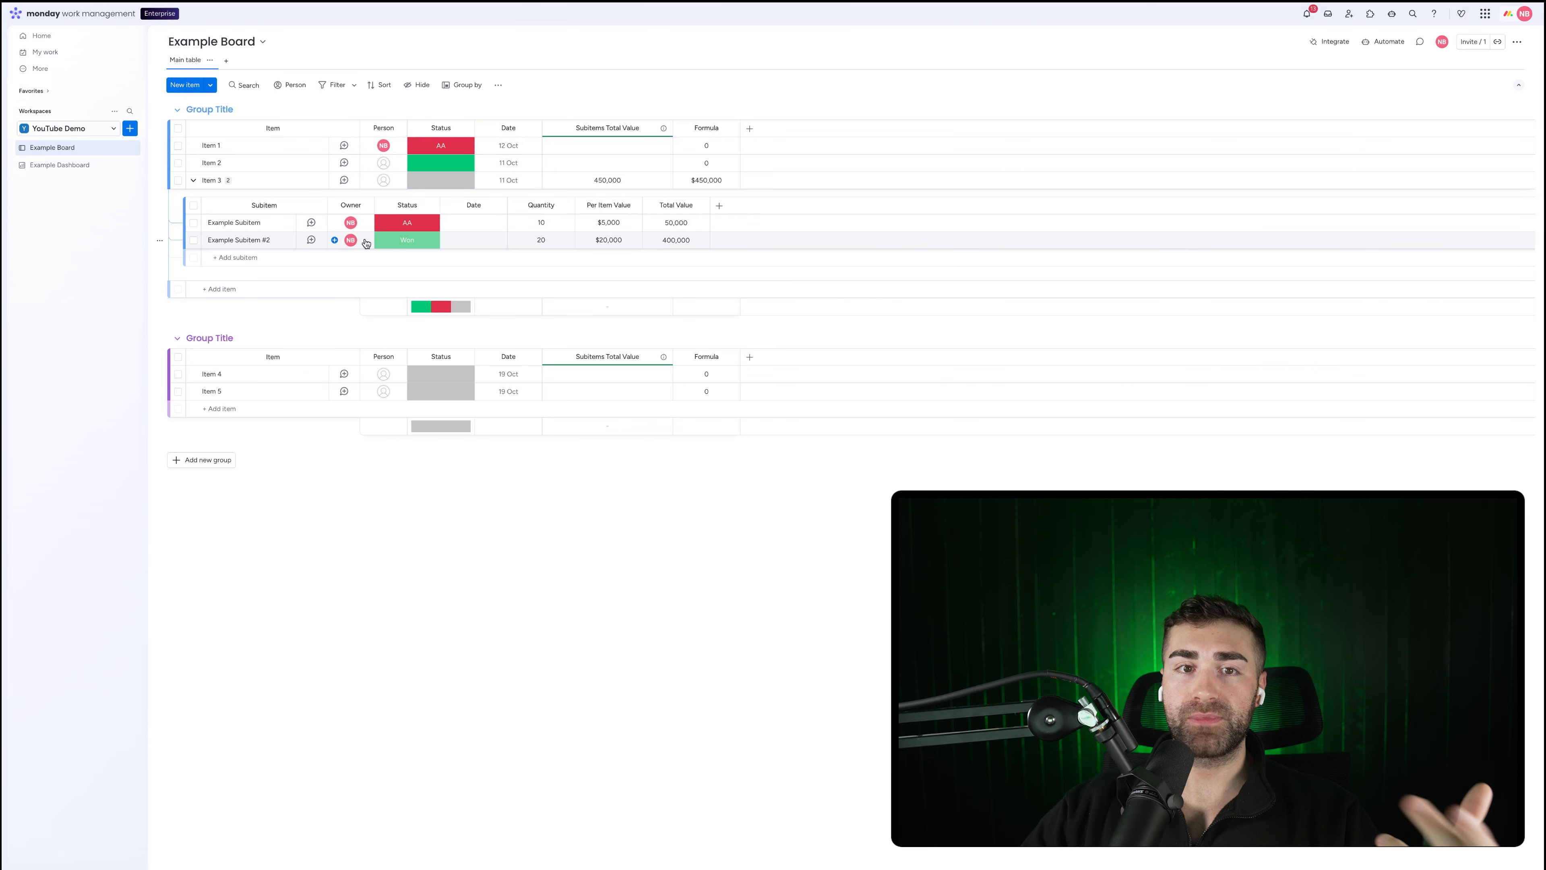
click(429, 205)
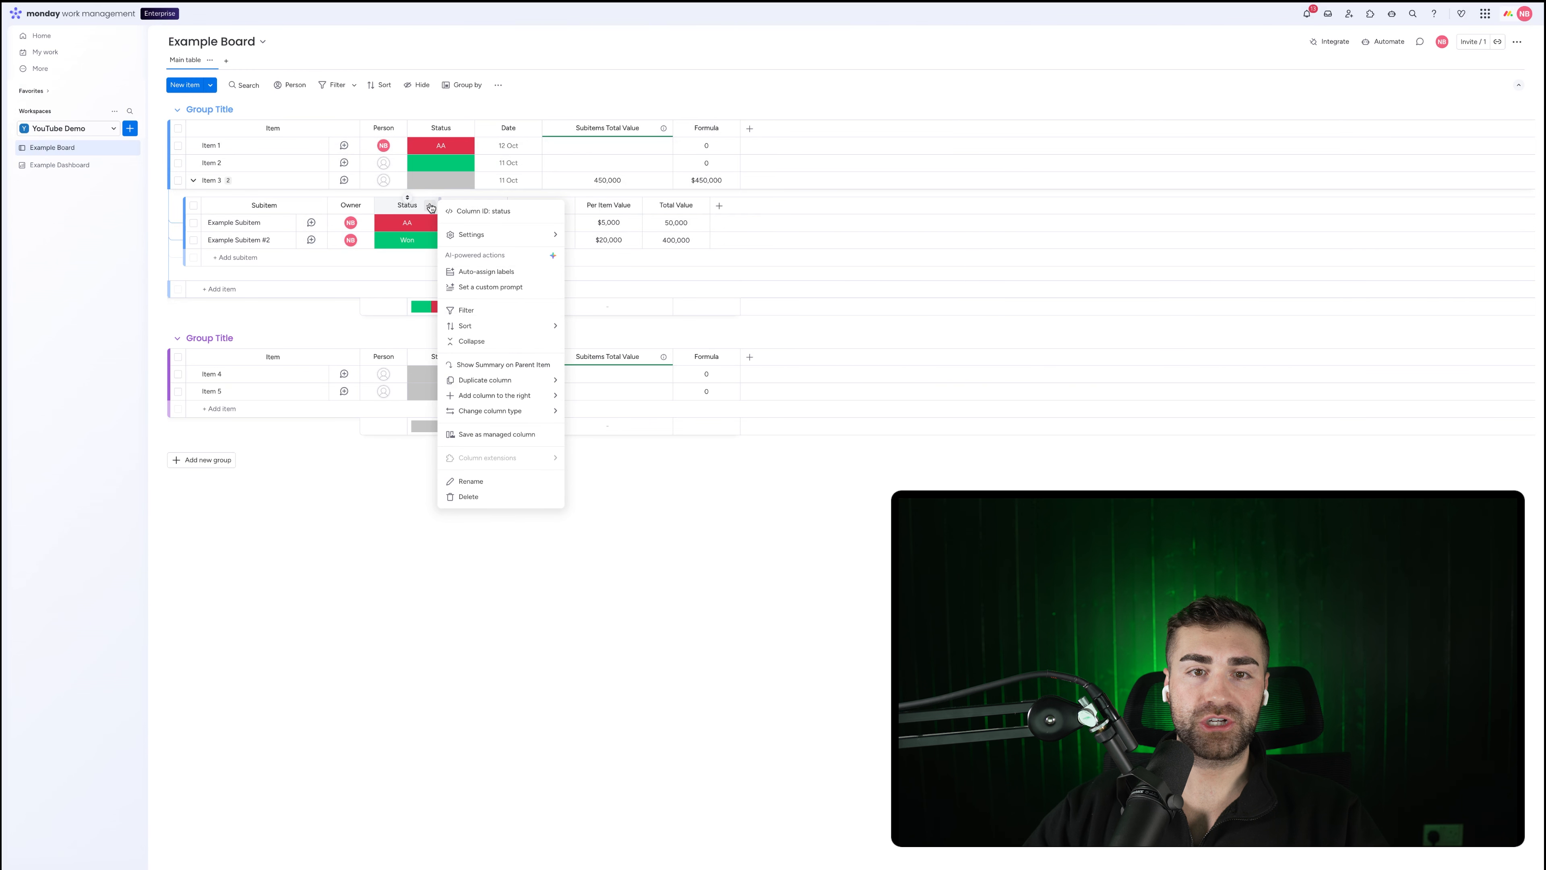
mouse_move(483, 234)
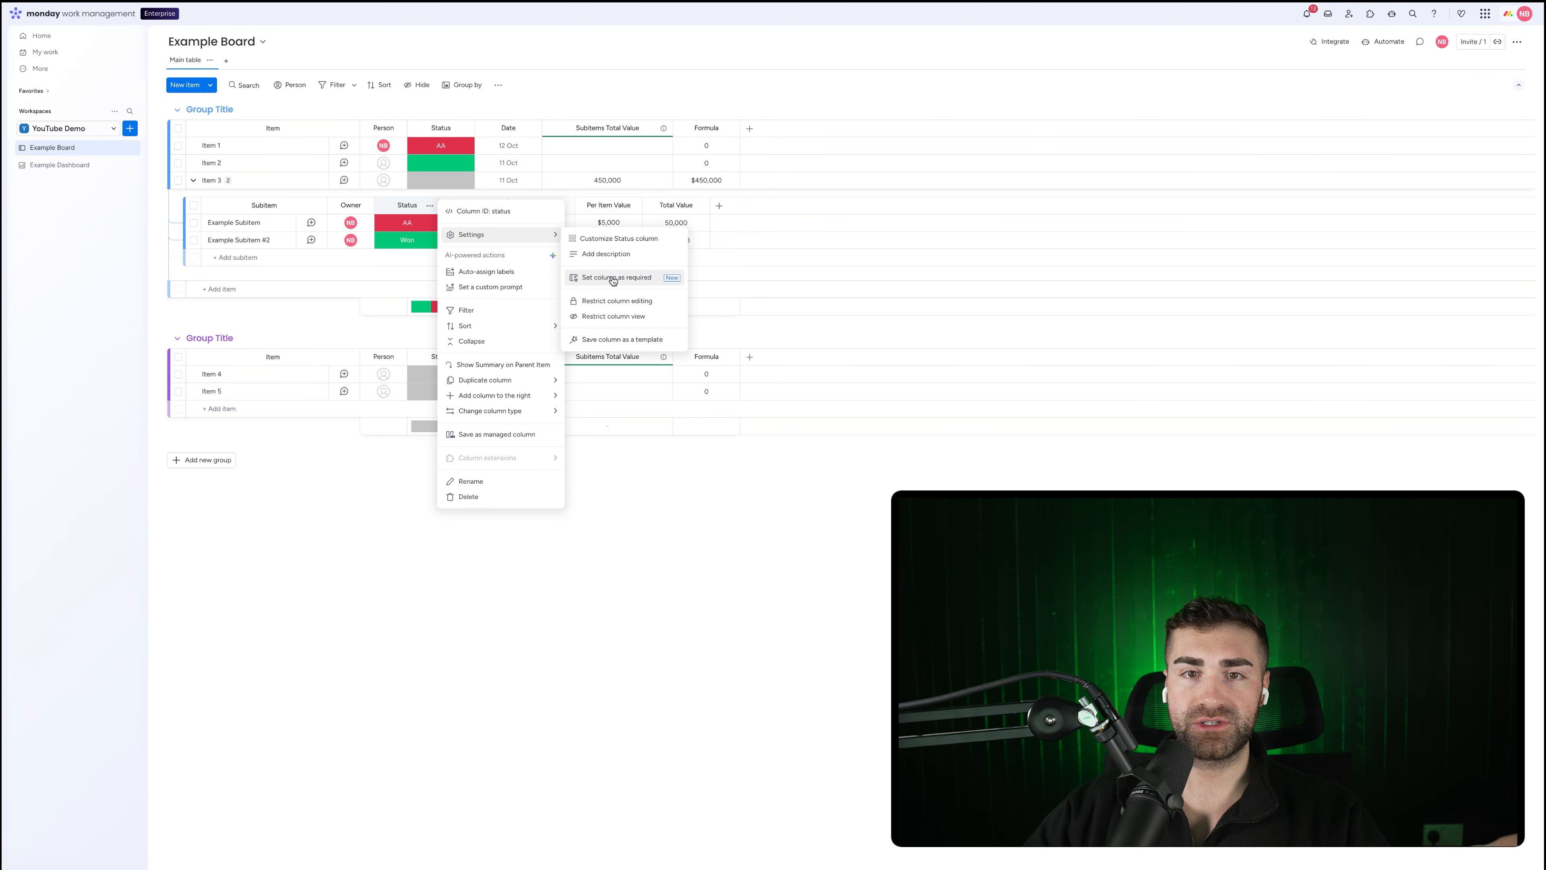
click(485, 364)
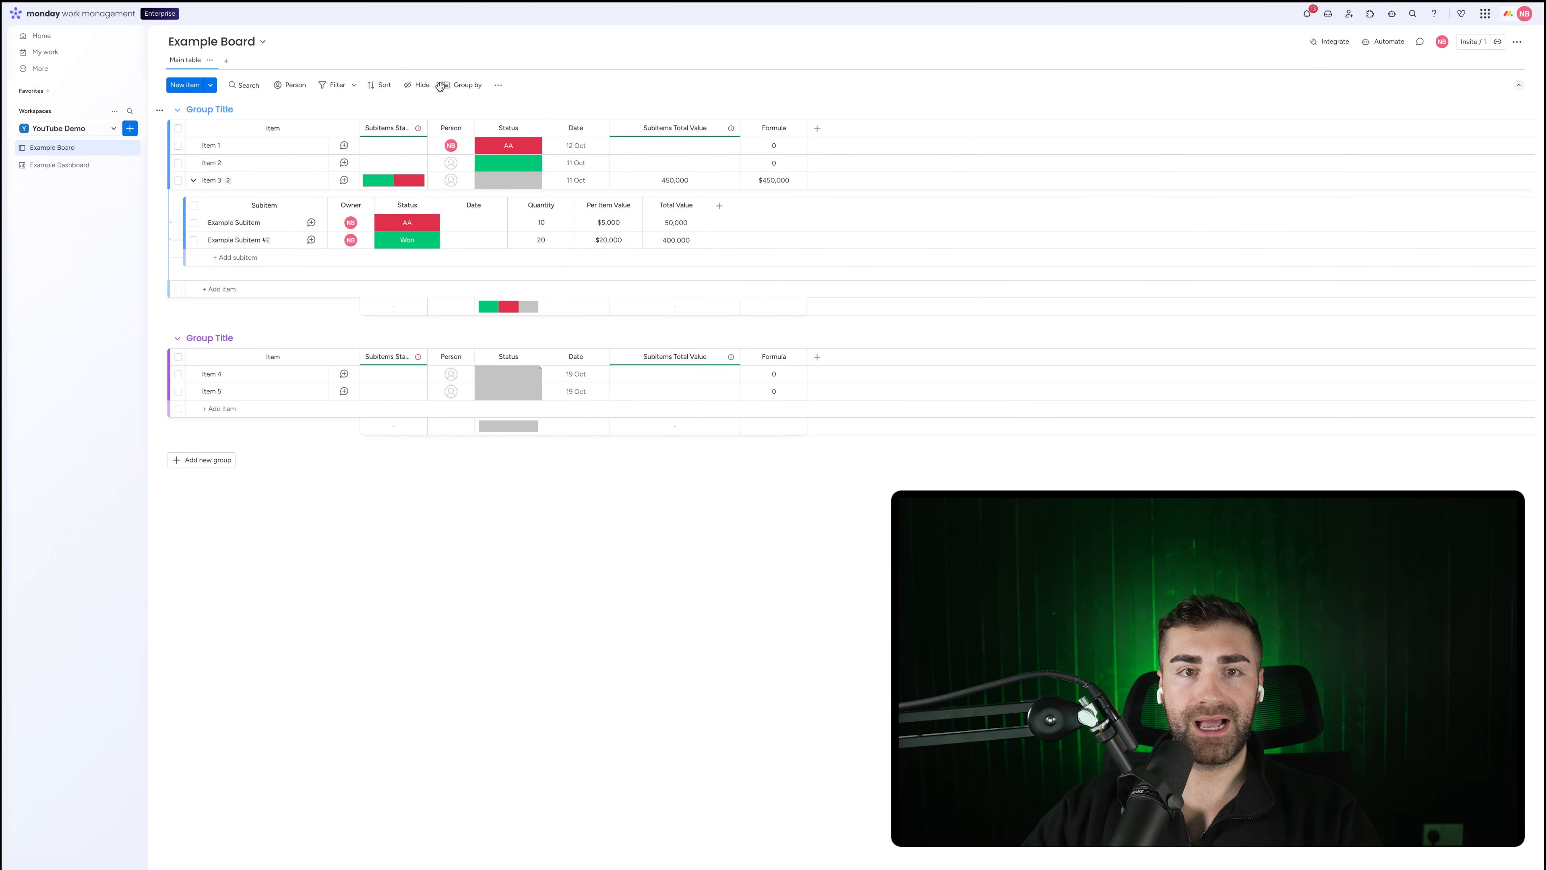
drag(428, 128, 479, 128)
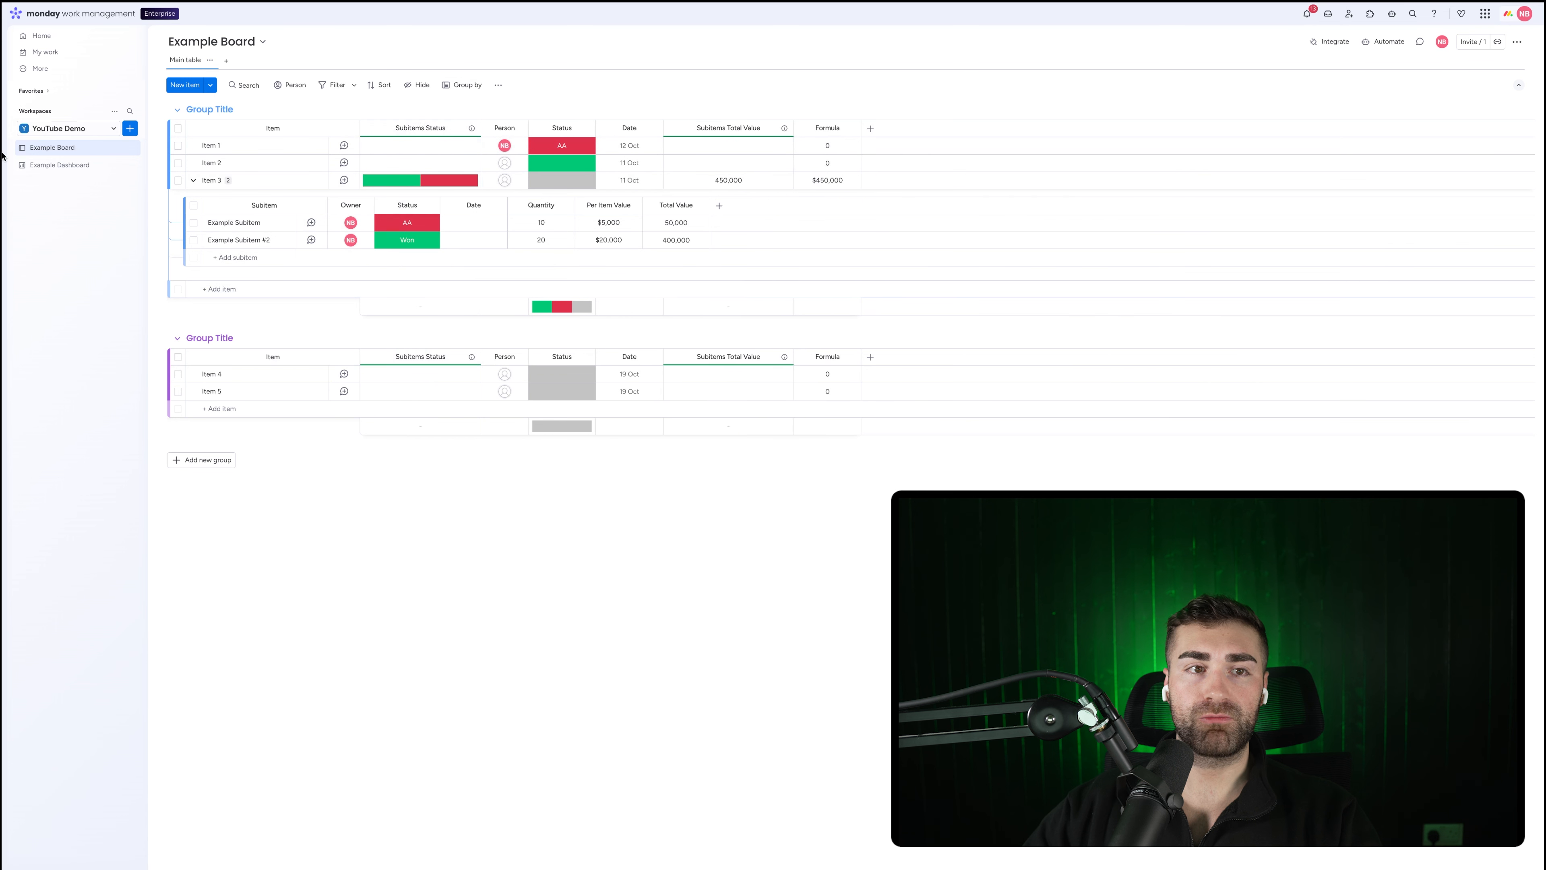
On Example Dashboard, add a Chart widget and place it directly below the Numbers widget.
click(54, 172)
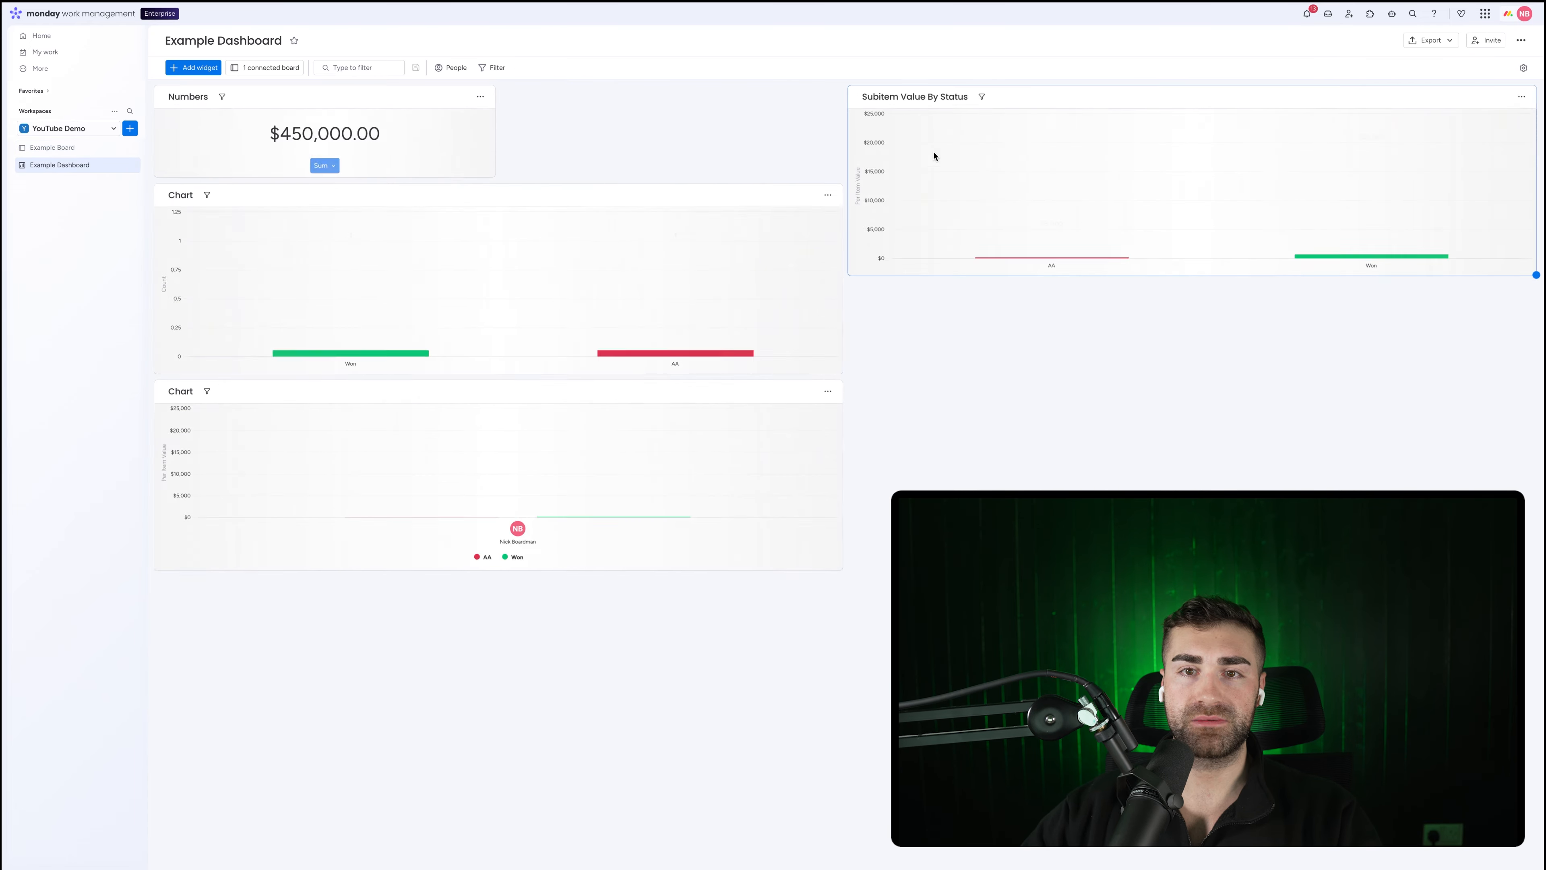
click(193, 67)
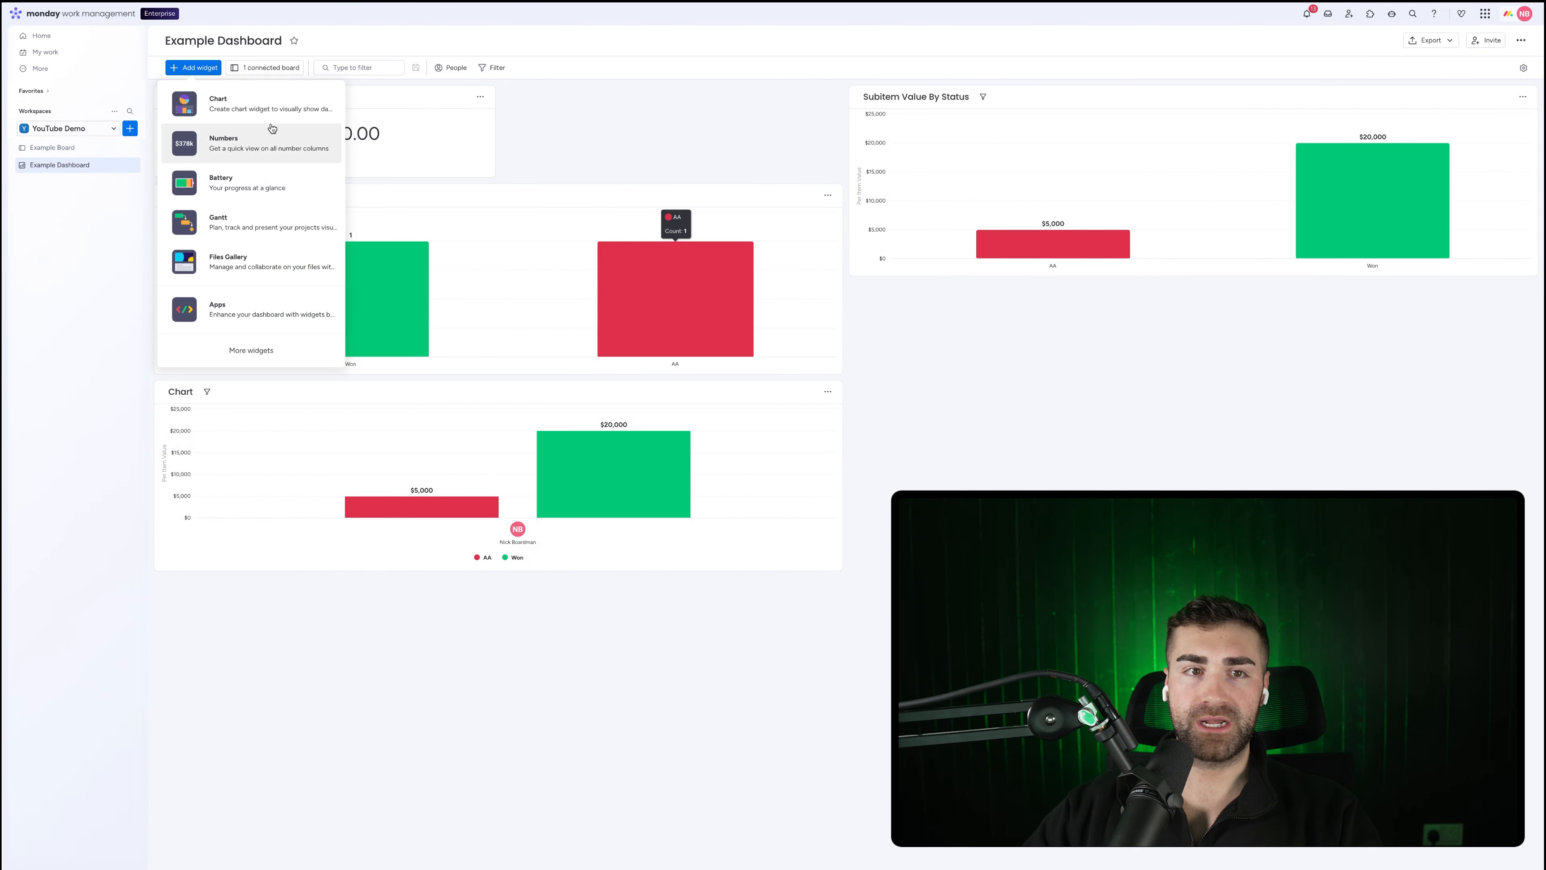
click(249, 110)
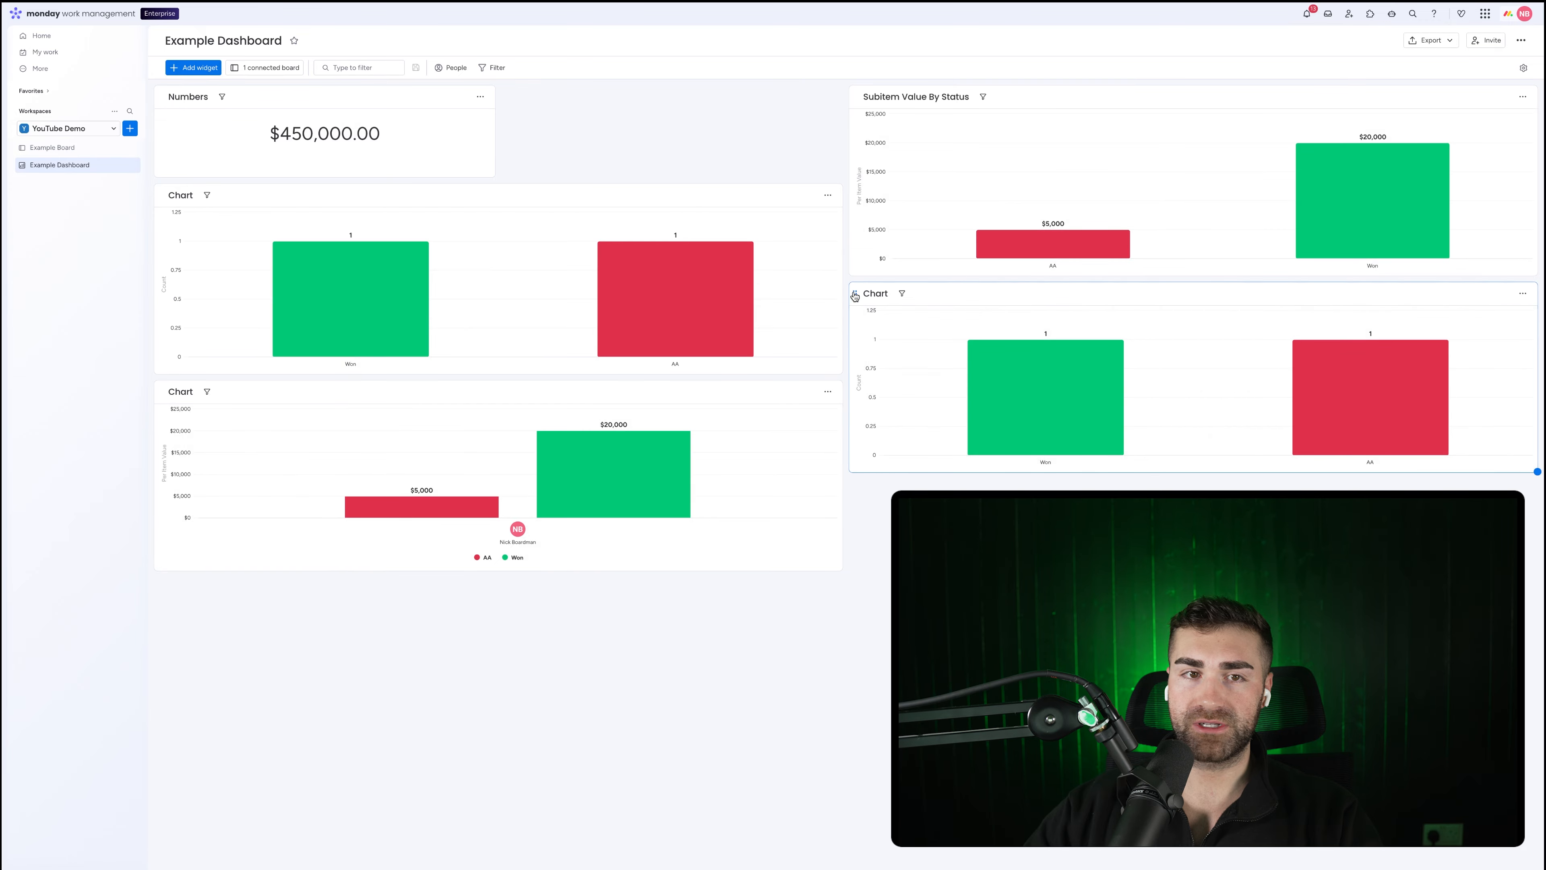
drag(846, 291, 249, 224)
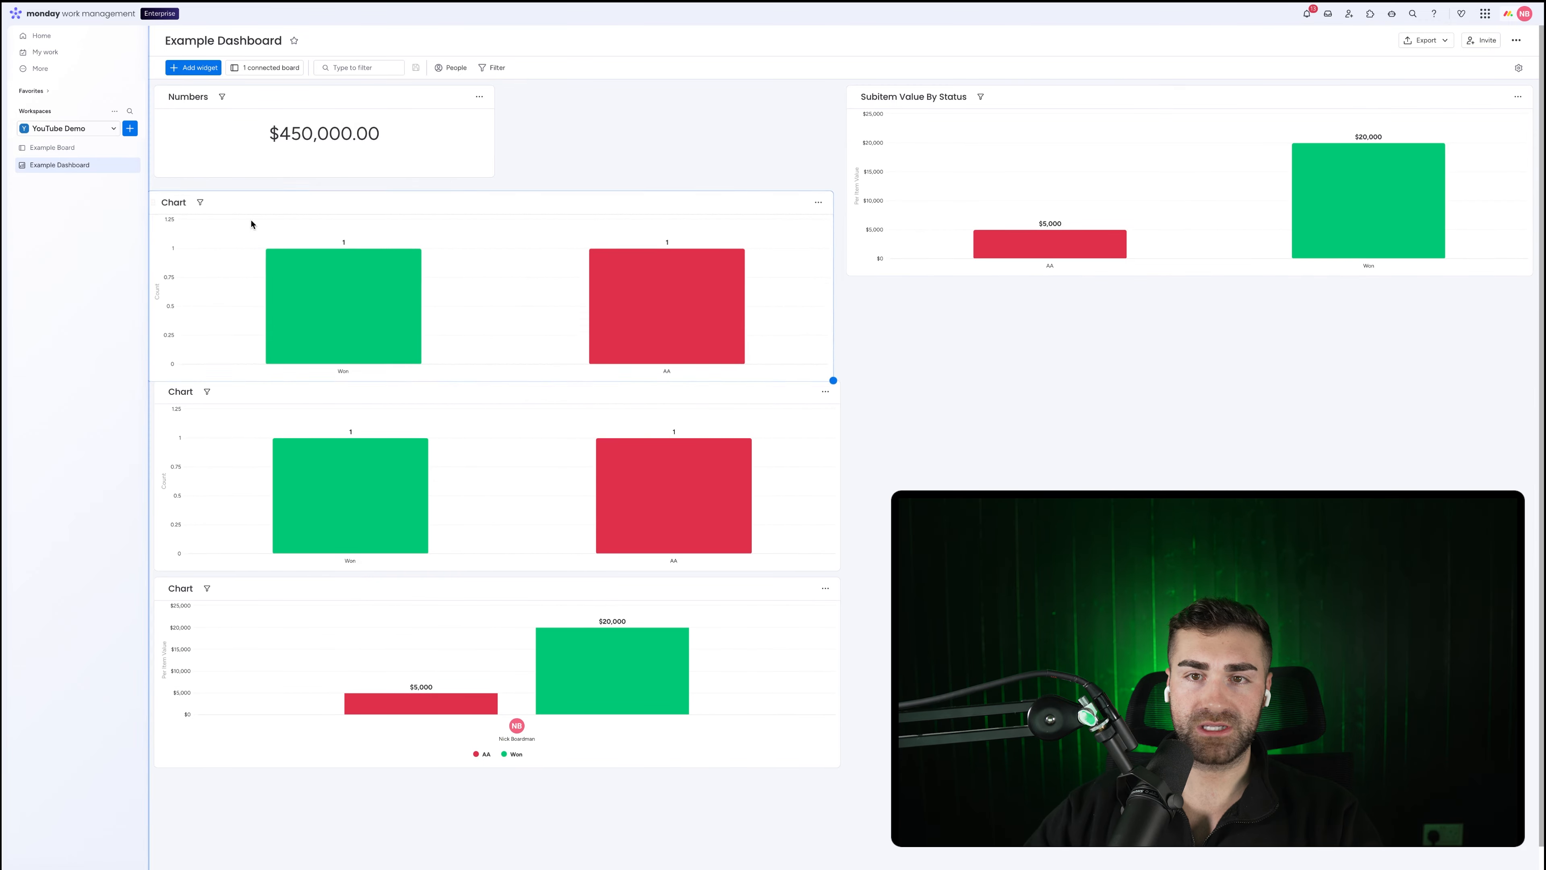
Set the new chart's X-axis to choose columns one by one, using Subitems Status for Example Board.
click(823, 195)
click(855, 235)
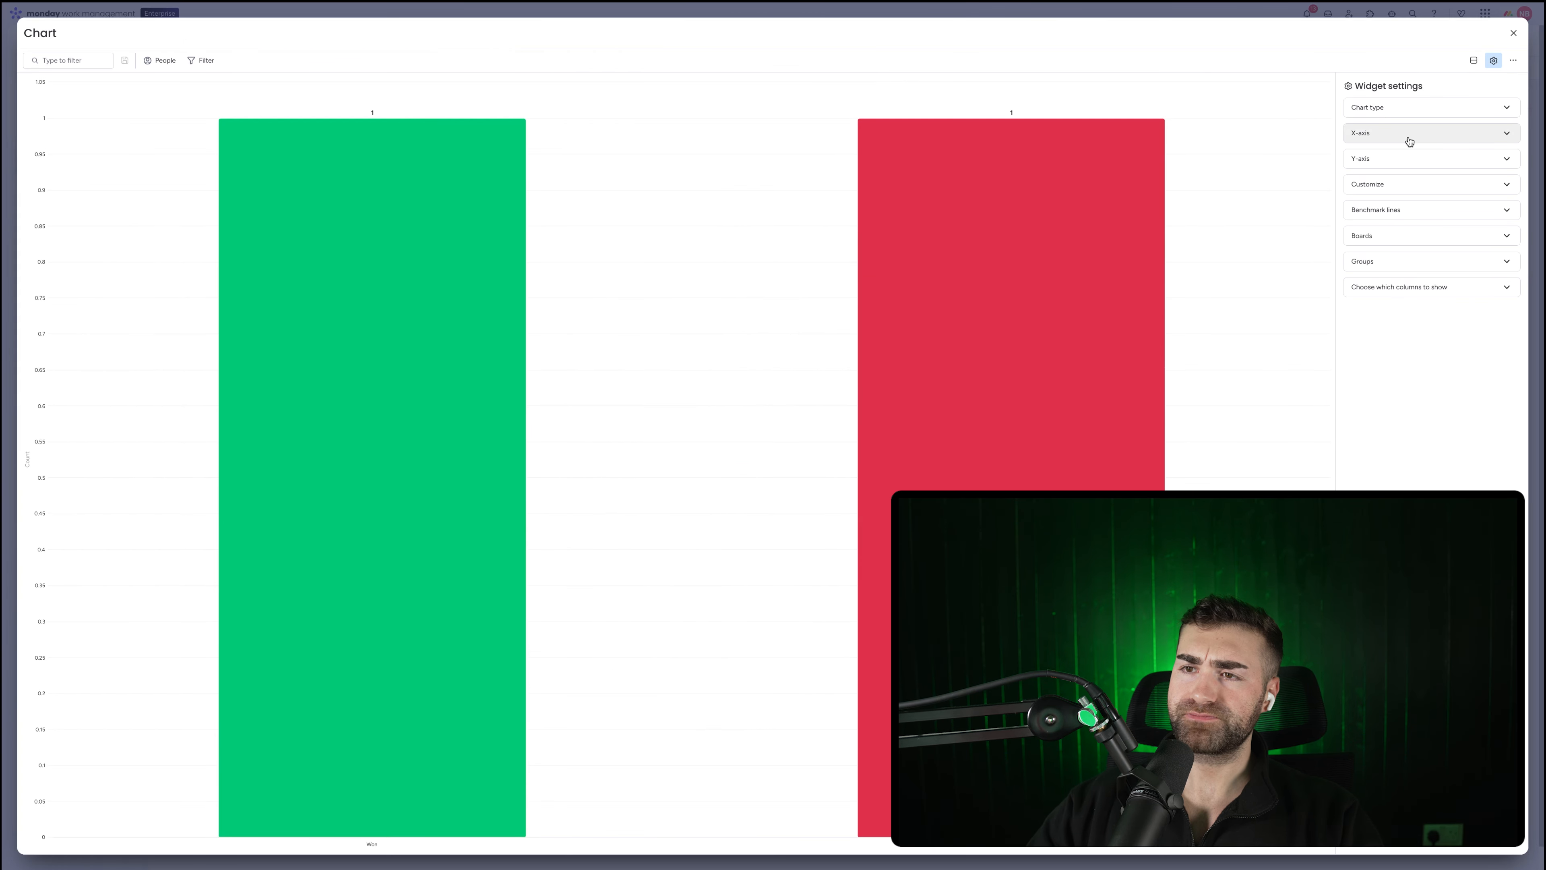
click(1409, 134)
click(1464, 160)
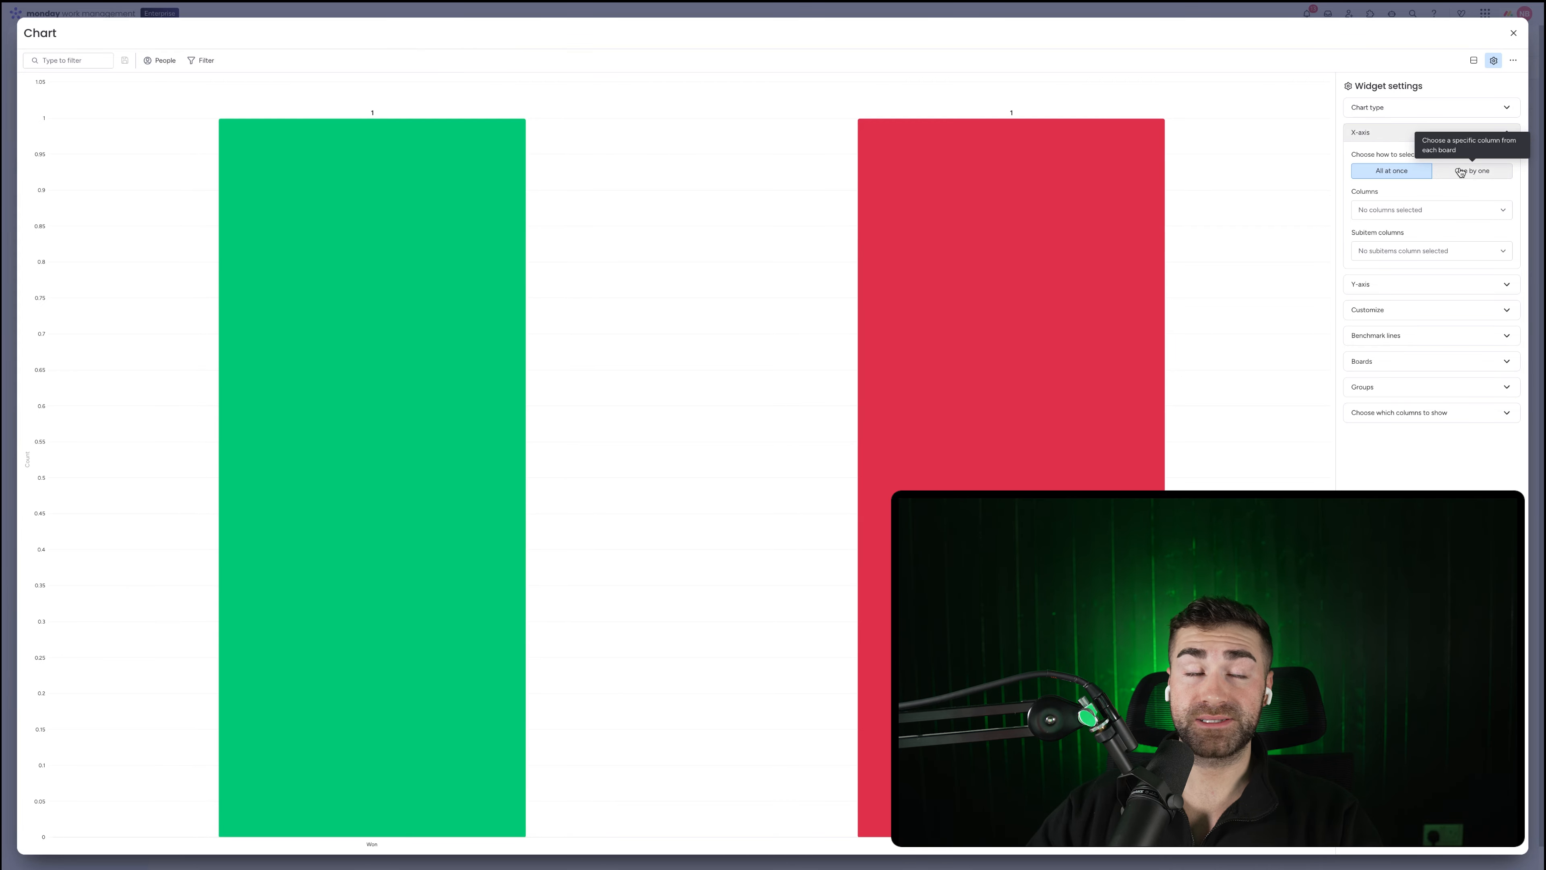
click(1393, 199)
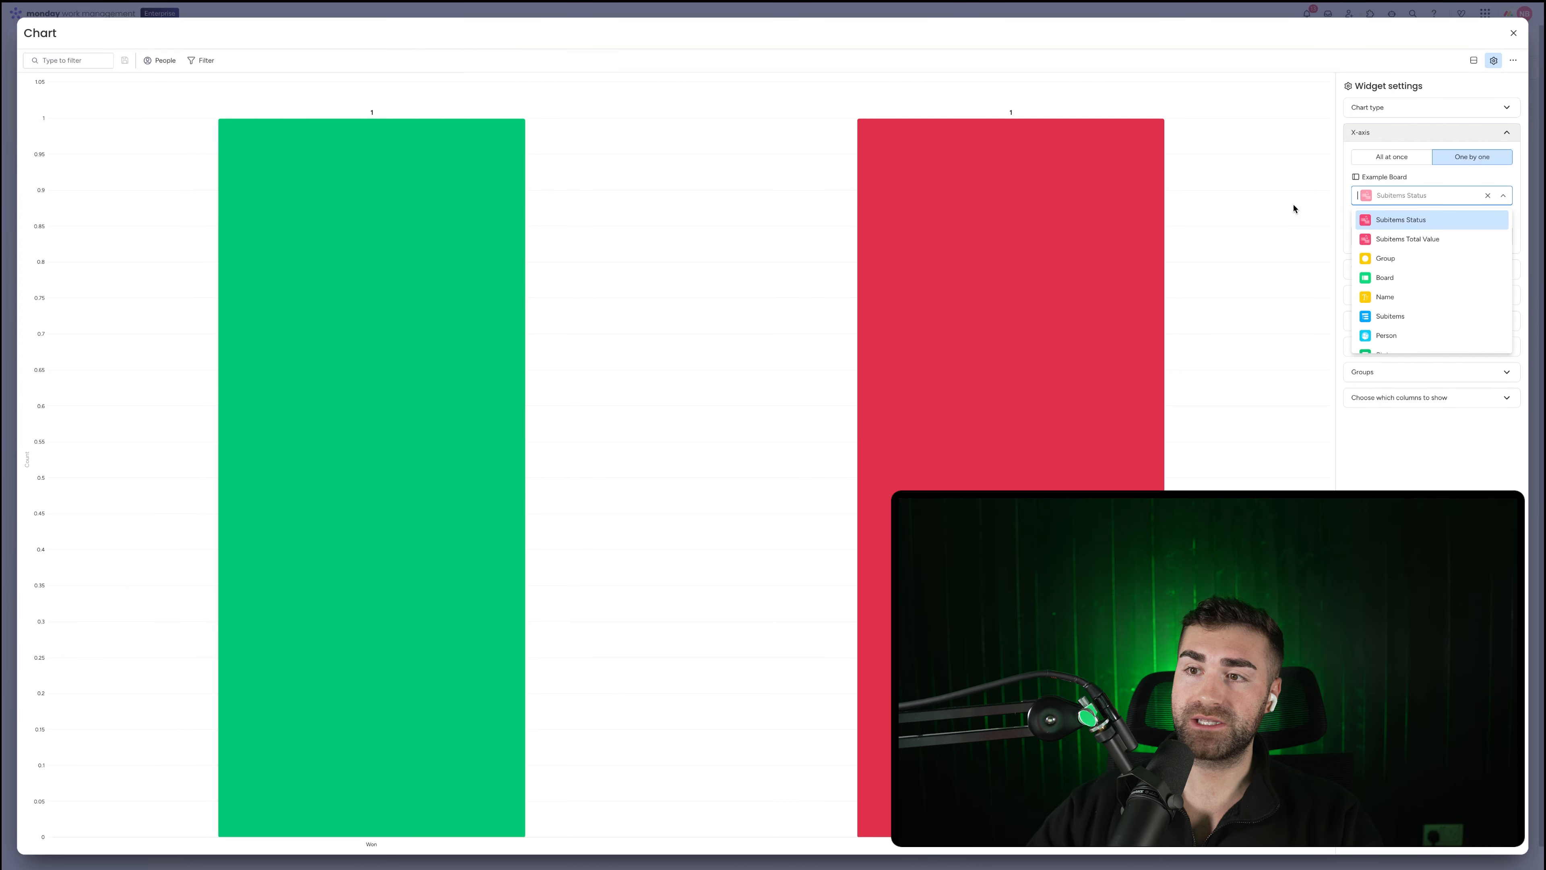
click(1367, 220)
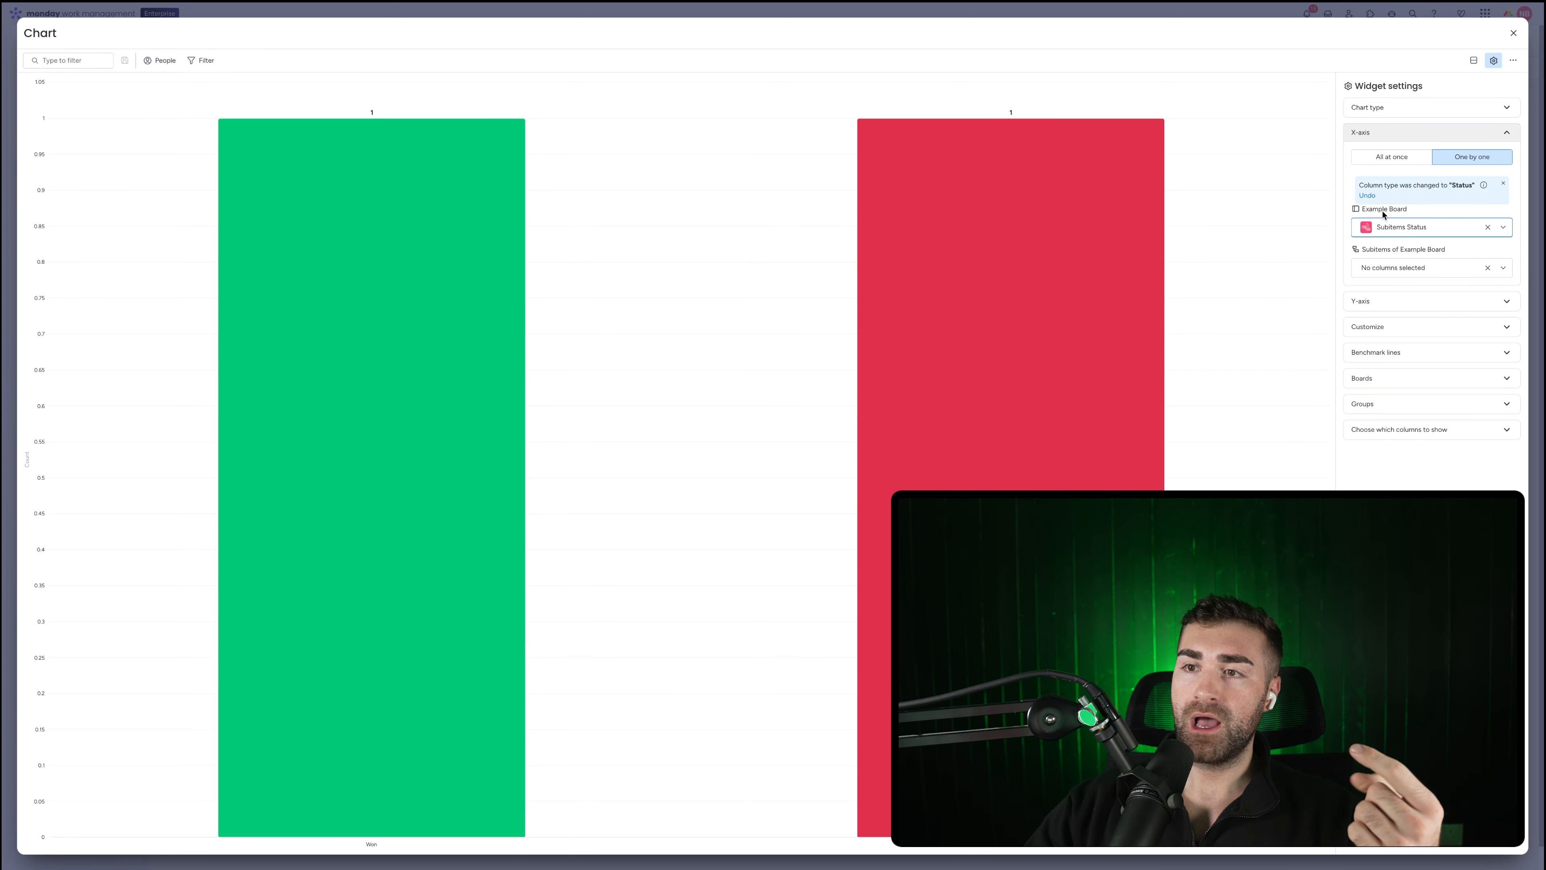
click(1385, 234)
click(1386, 237)
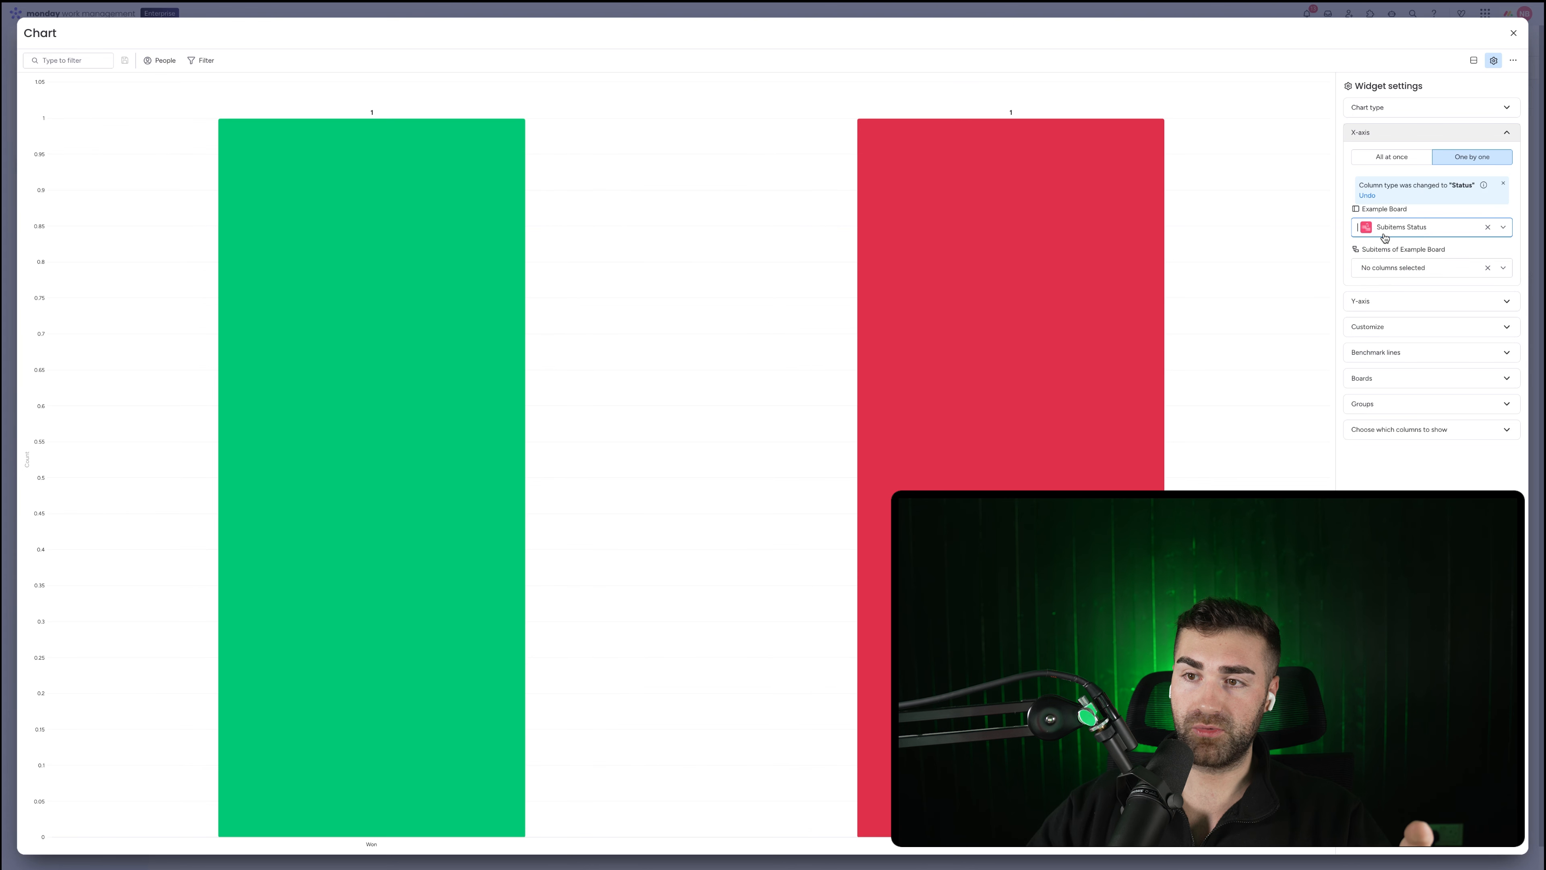
Try adding the subitem Total Value and parent Subitems Total Value columns to the chart's Y-axis, and close the settings.
click(1388, 301)
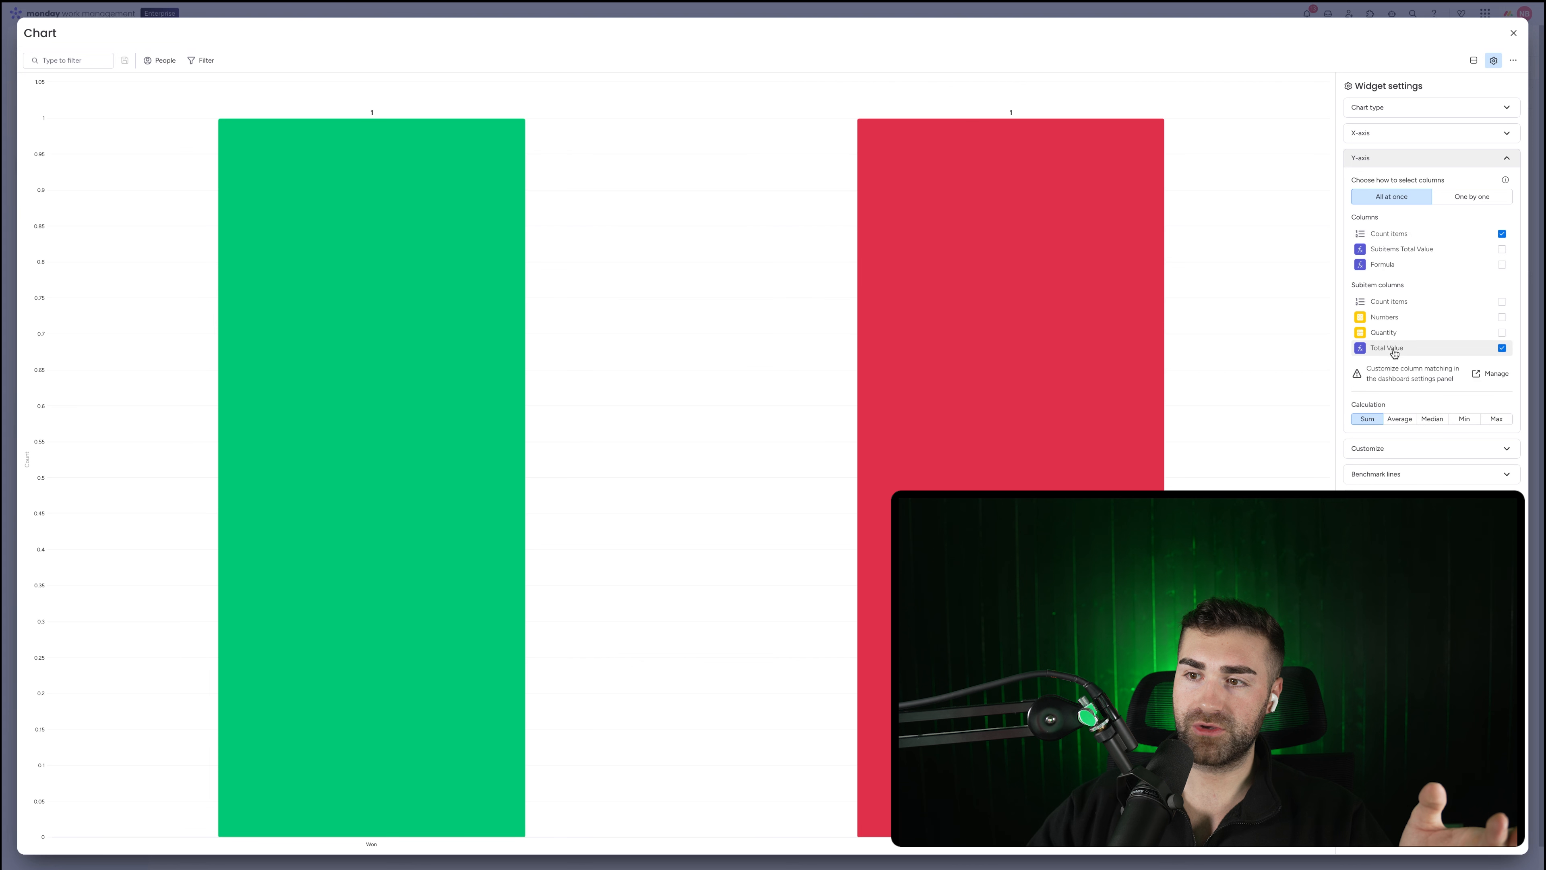
click(1391, 249)
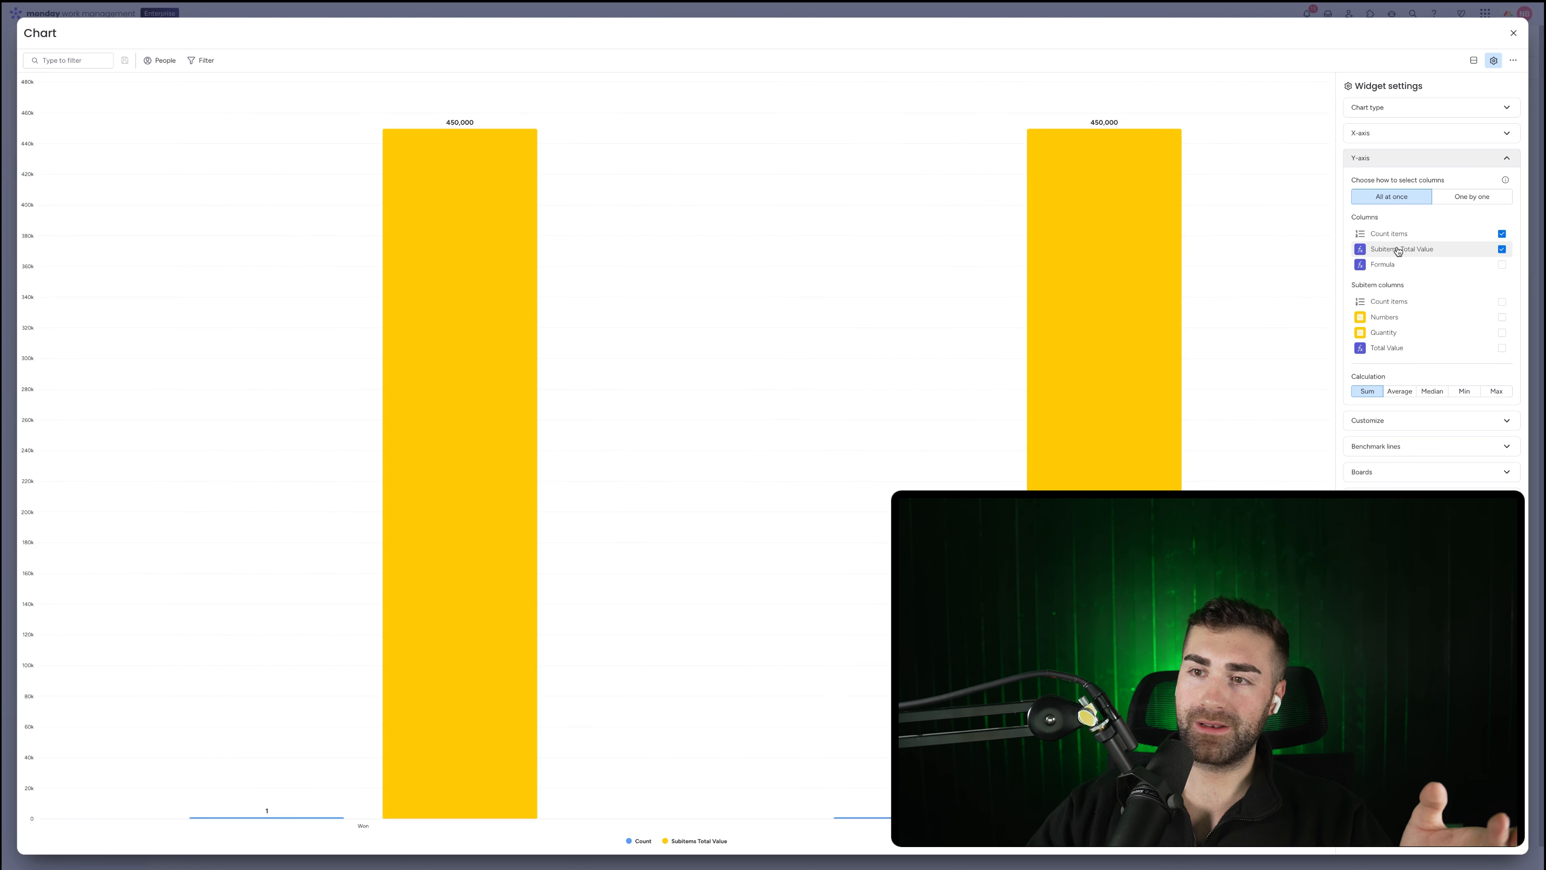
right_click(1391, 247)
click(1383, 253)
click(1383, 253)
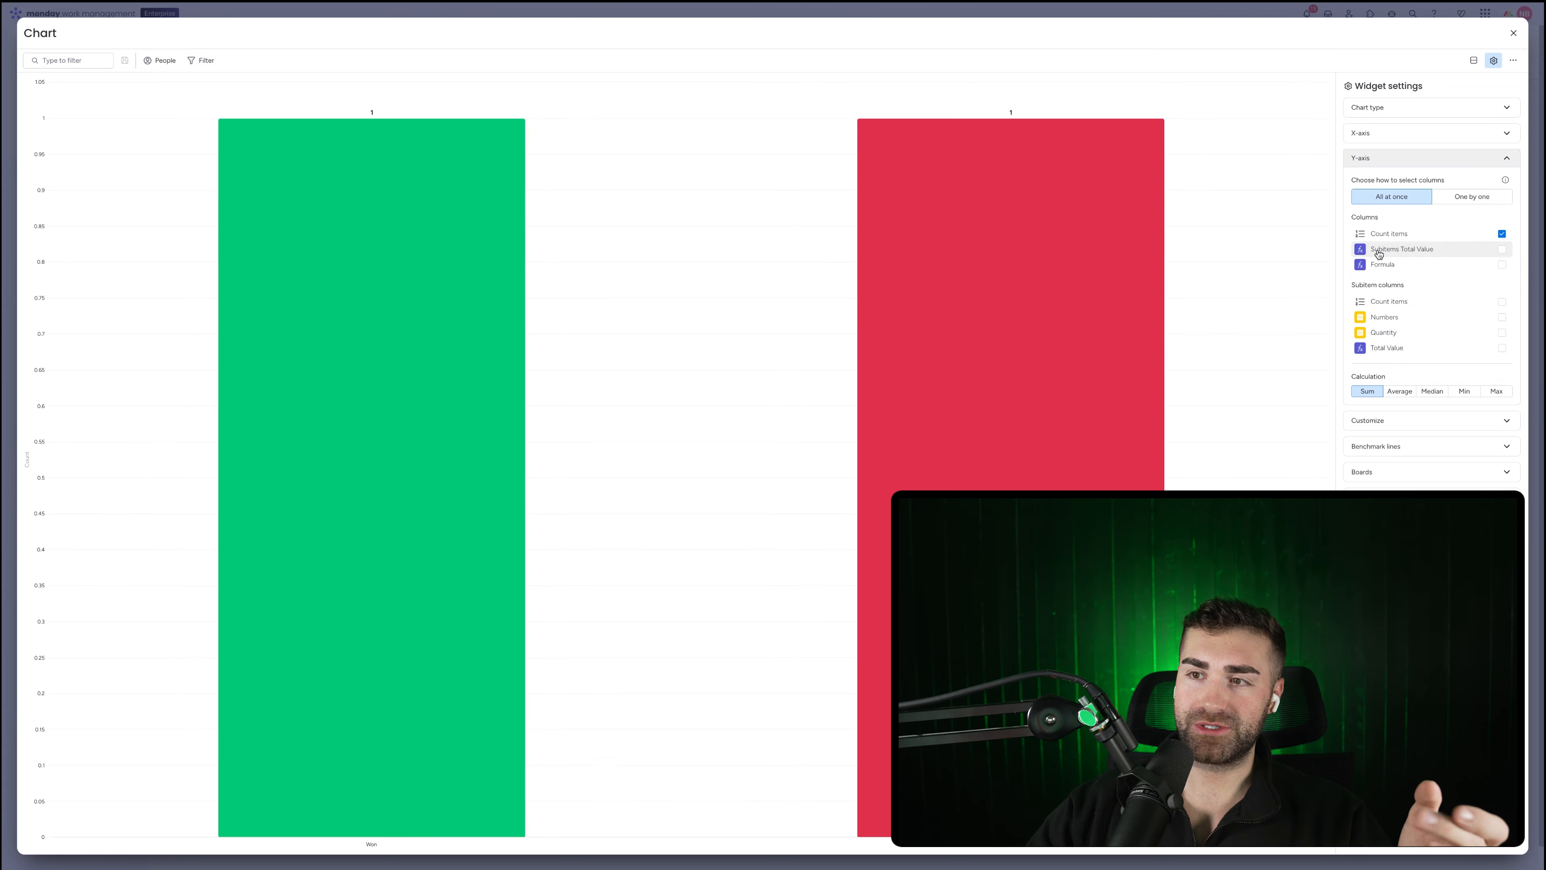
click(1397, 267)
click(1399, 267)
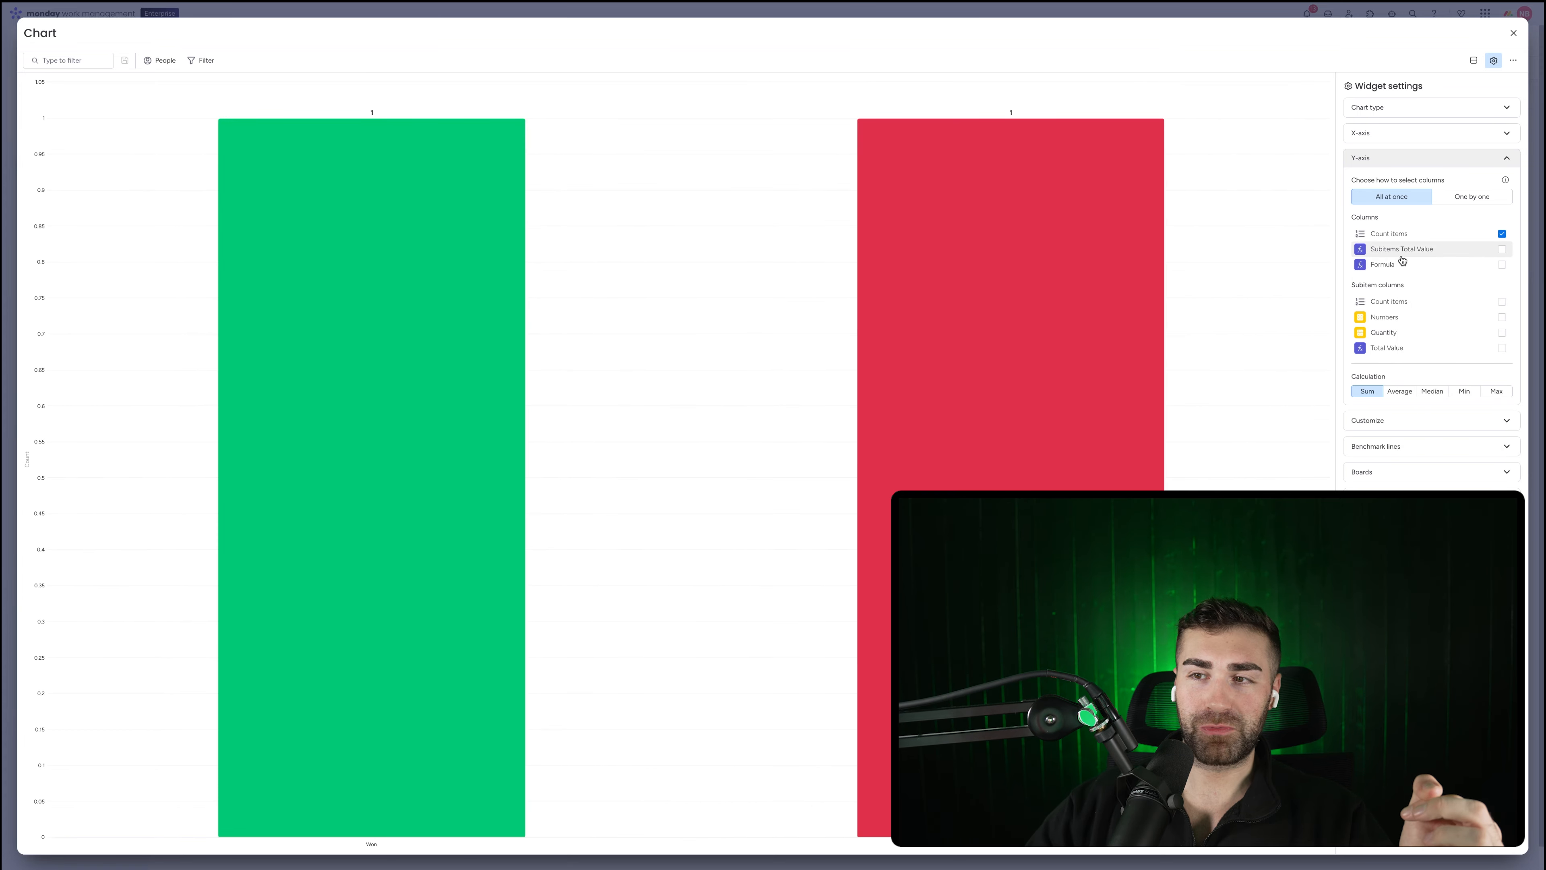
click(1401, 251)
click(1400, 250)
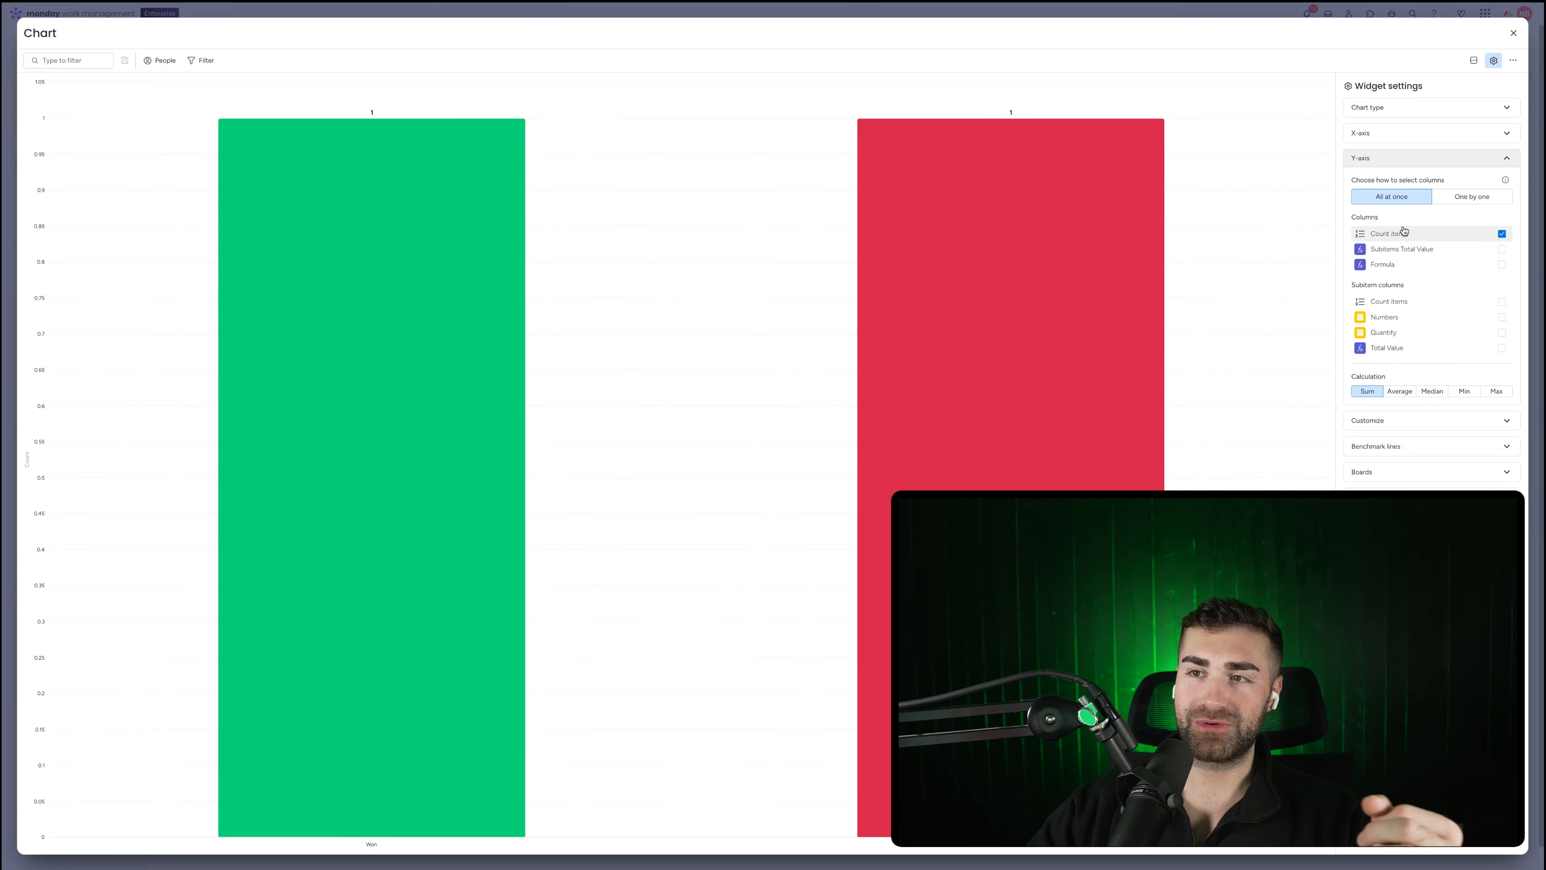
click(1513, 34)
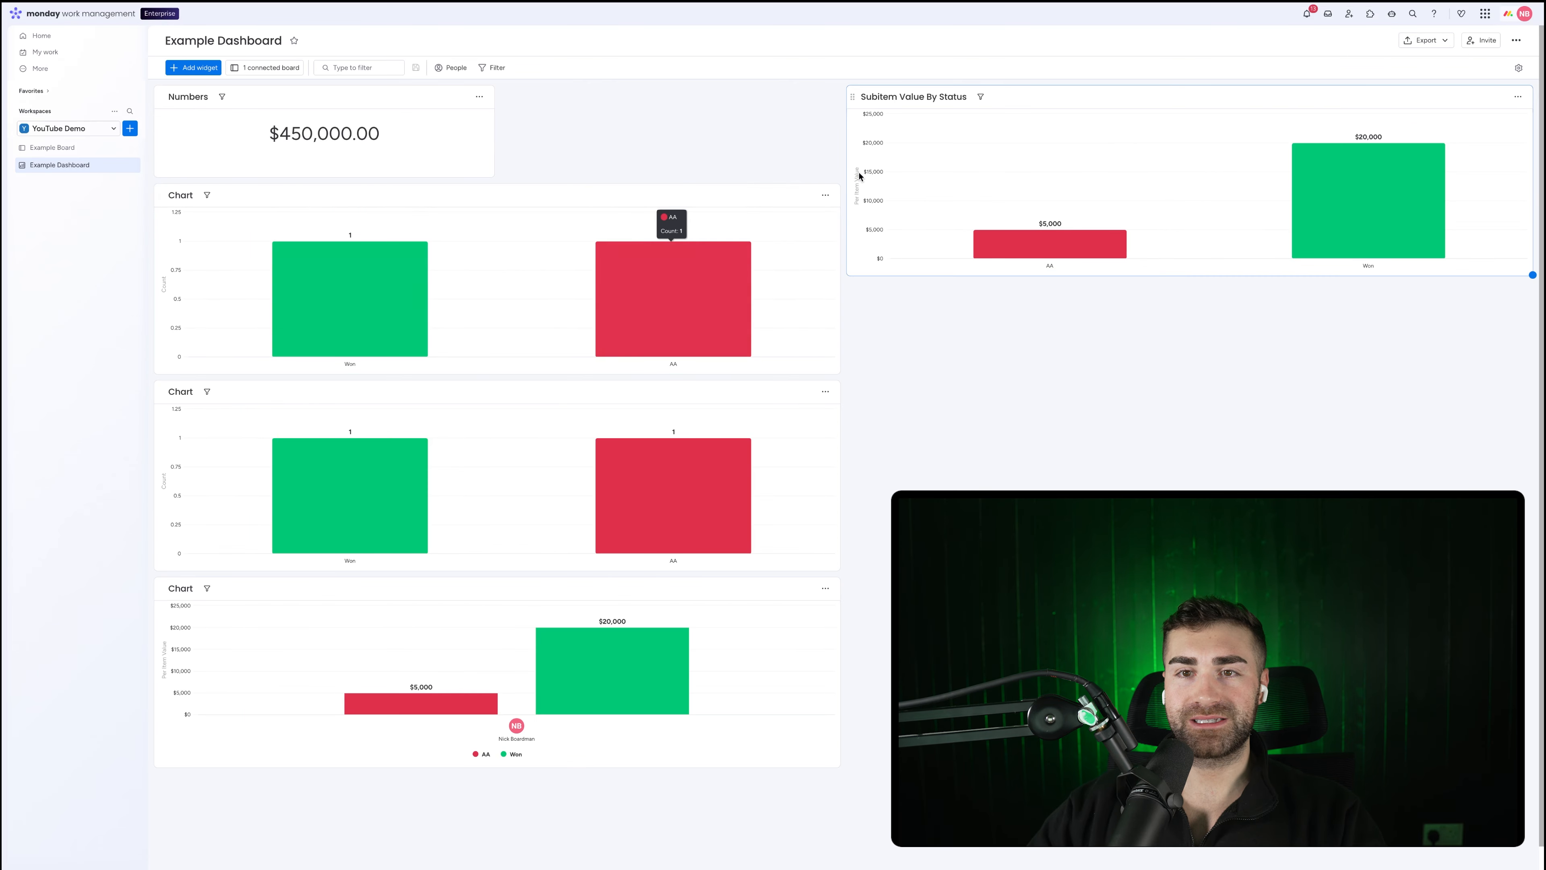
Set the upper chart's Y-axis to choose columns one by one, and check its X-axis column selection.
click(826, 194)
click(842, 234)
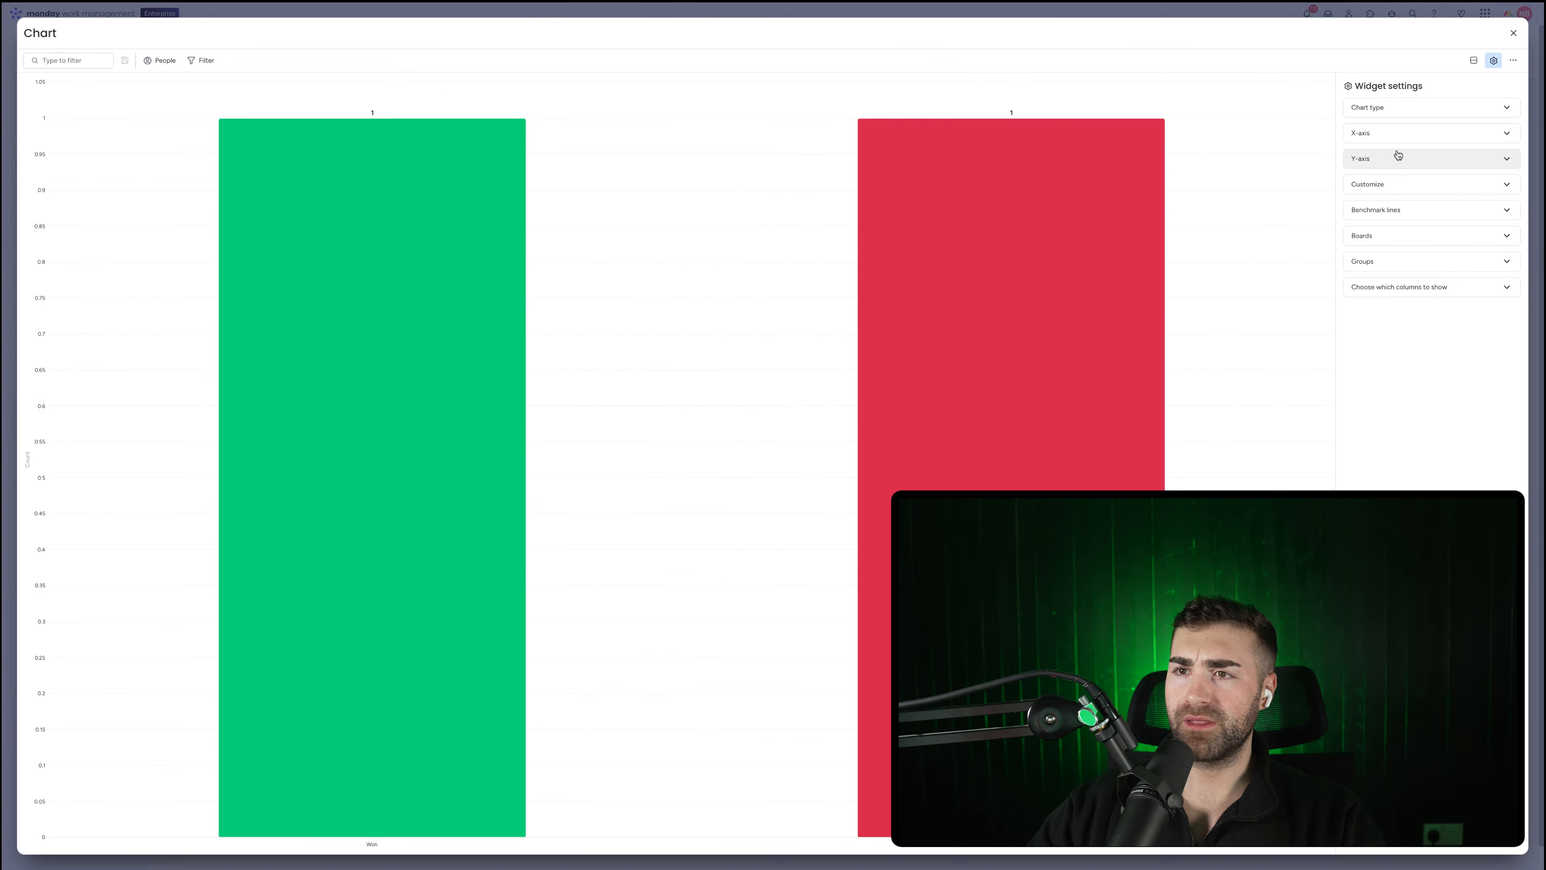
click(1400, 159)
click(1447, 198)
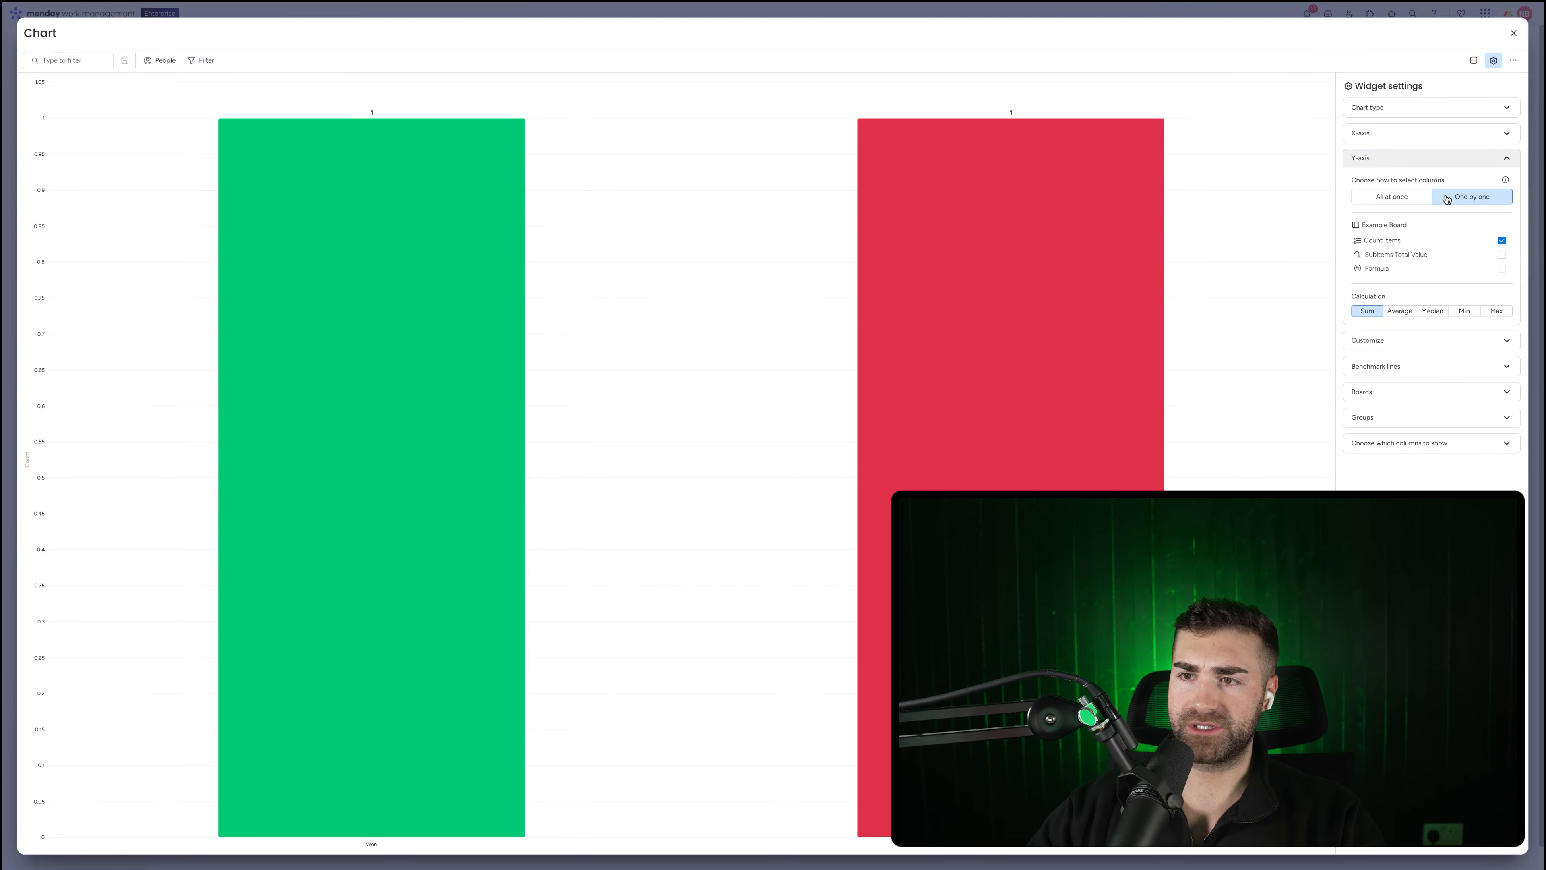
click(1380, 131)
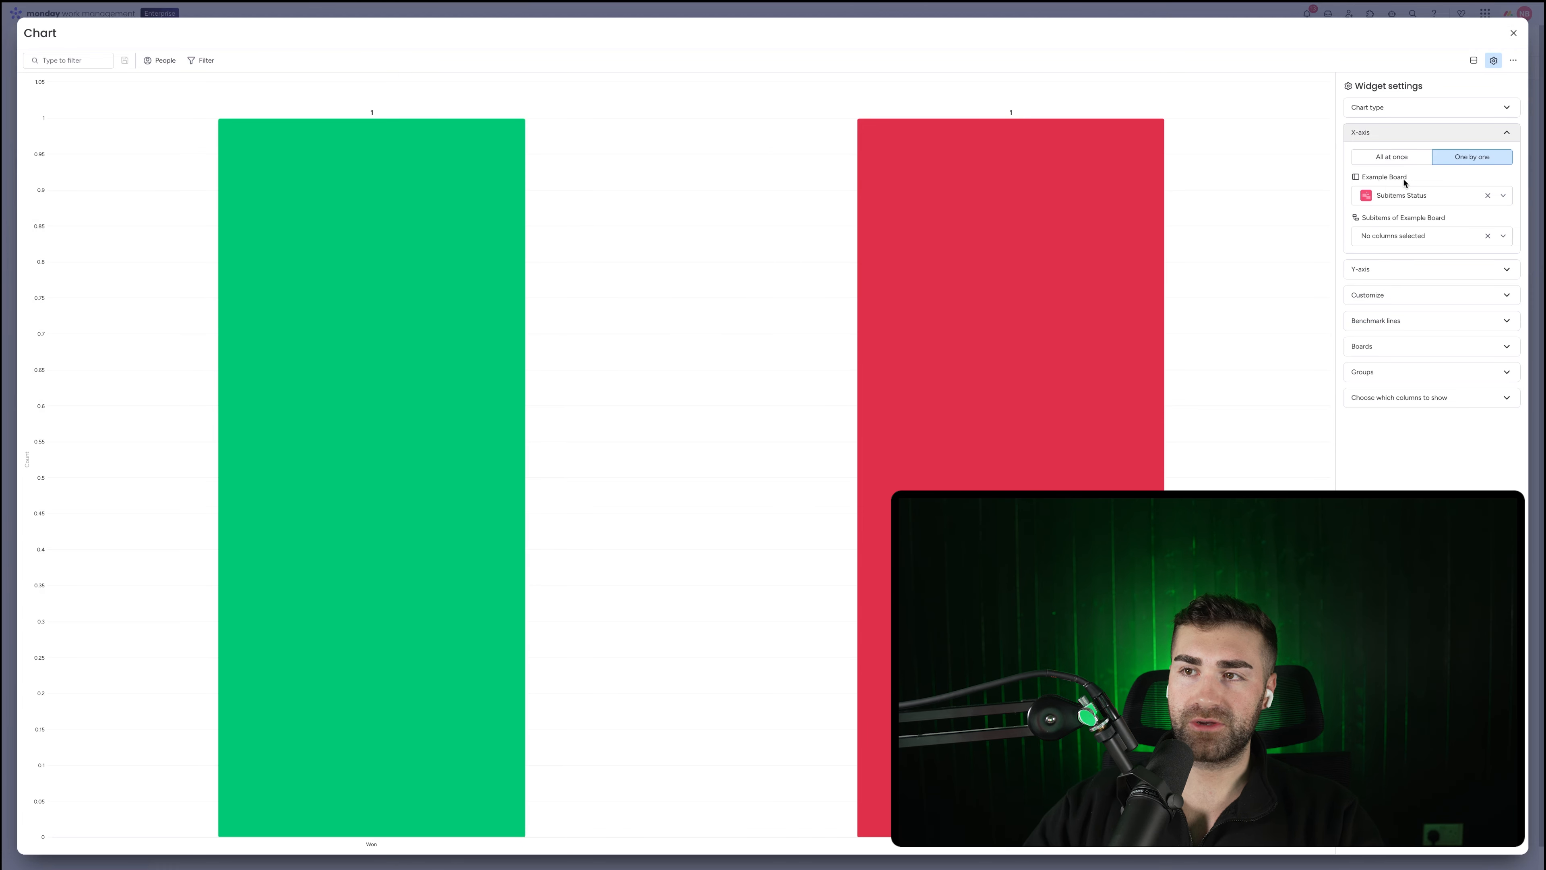
click(1511, 35)
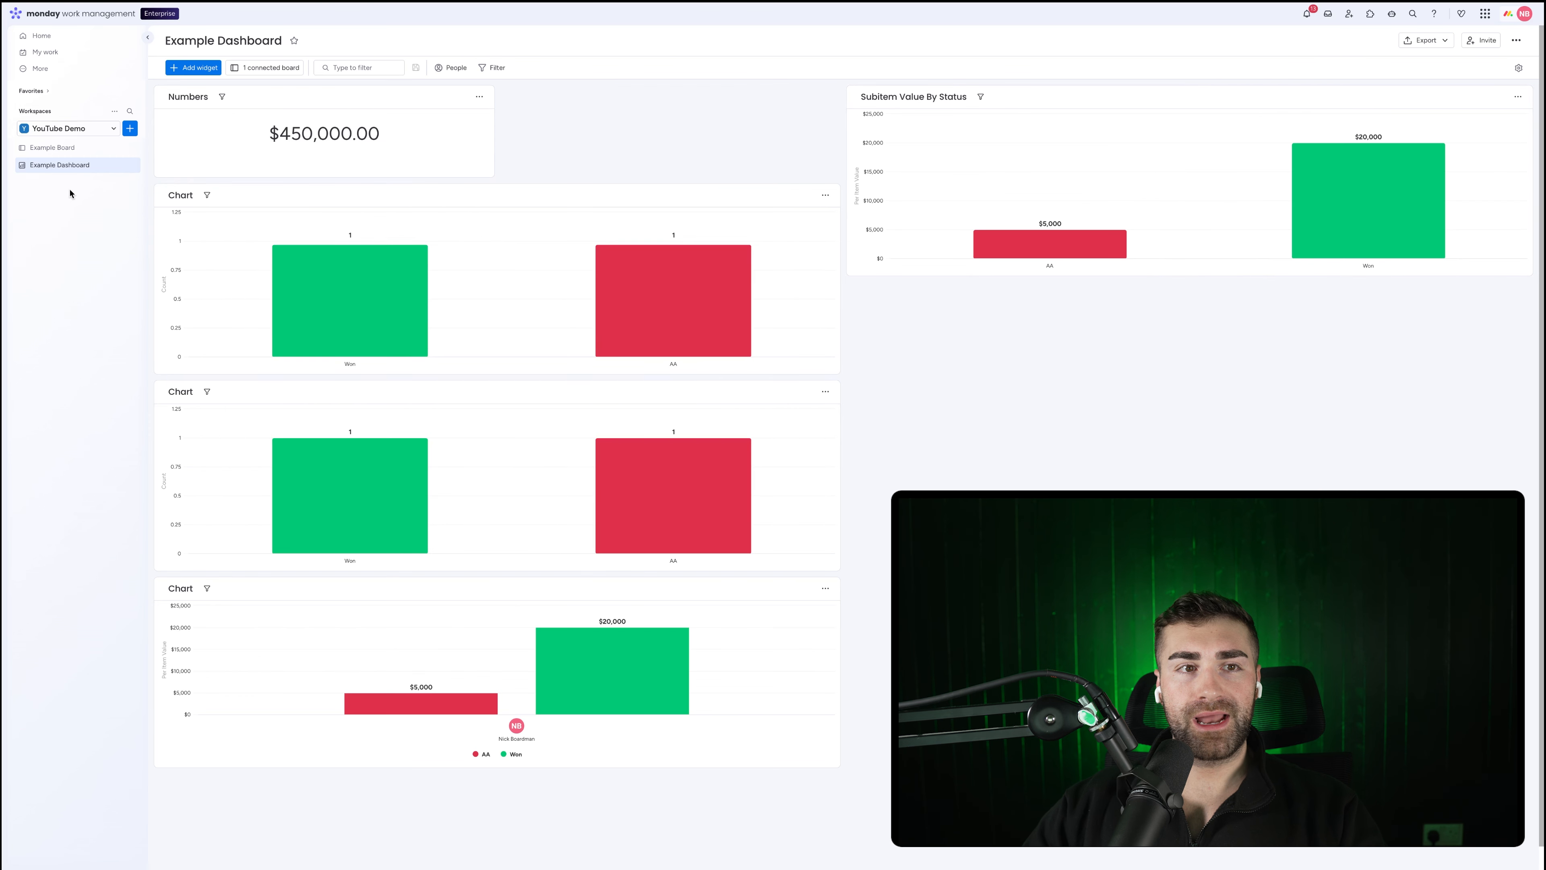
On Example Board, add Subitem #3 under Item 2 and set its Status to the orange label.
click(67, 147)
click(194, 163)
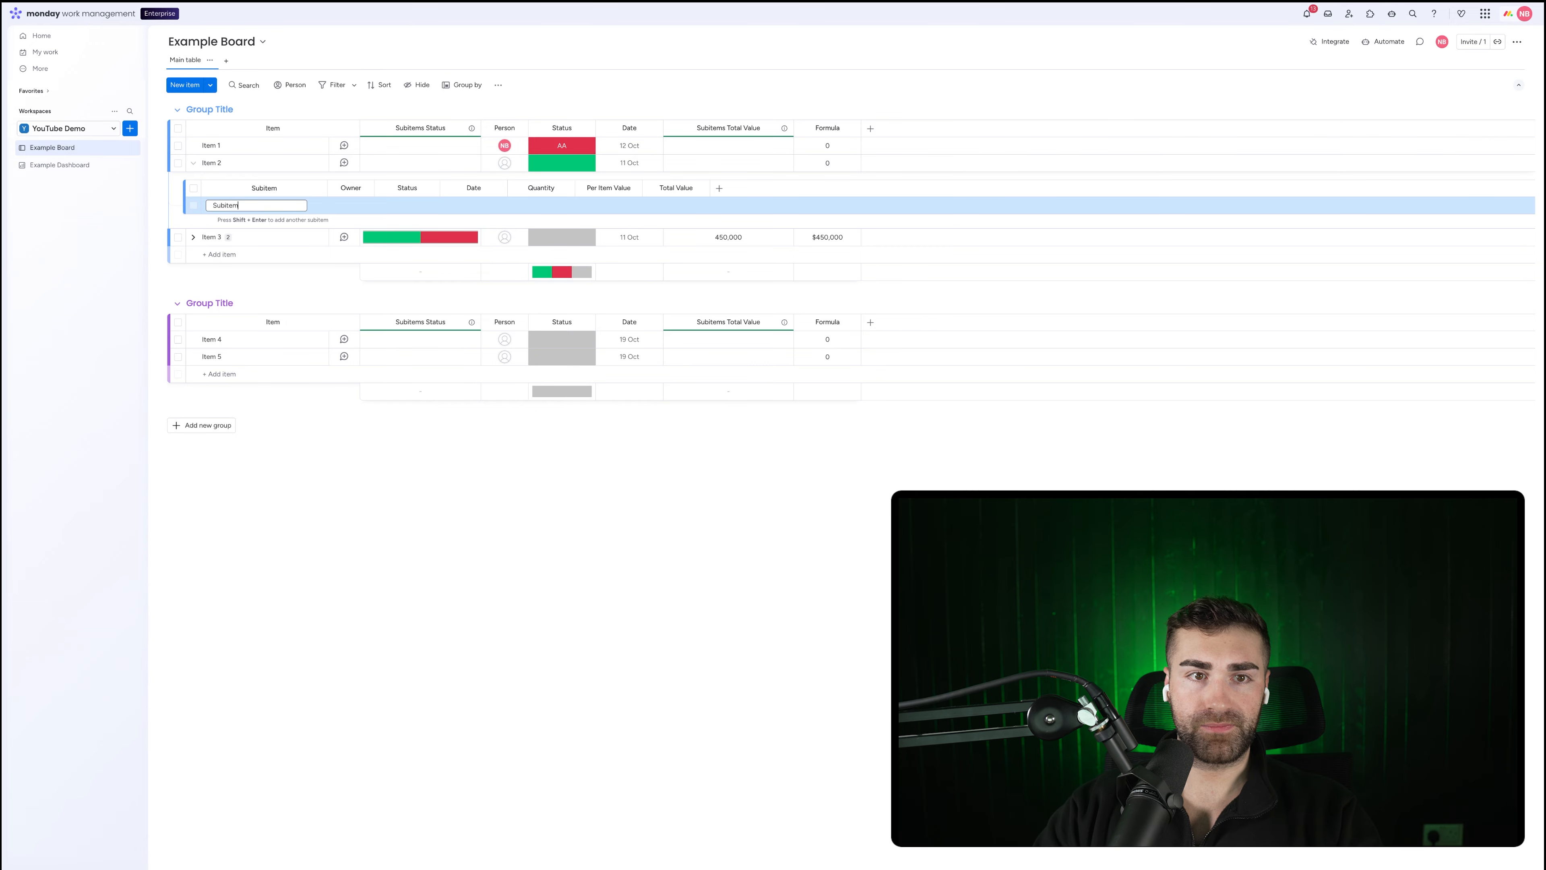
key(Return)
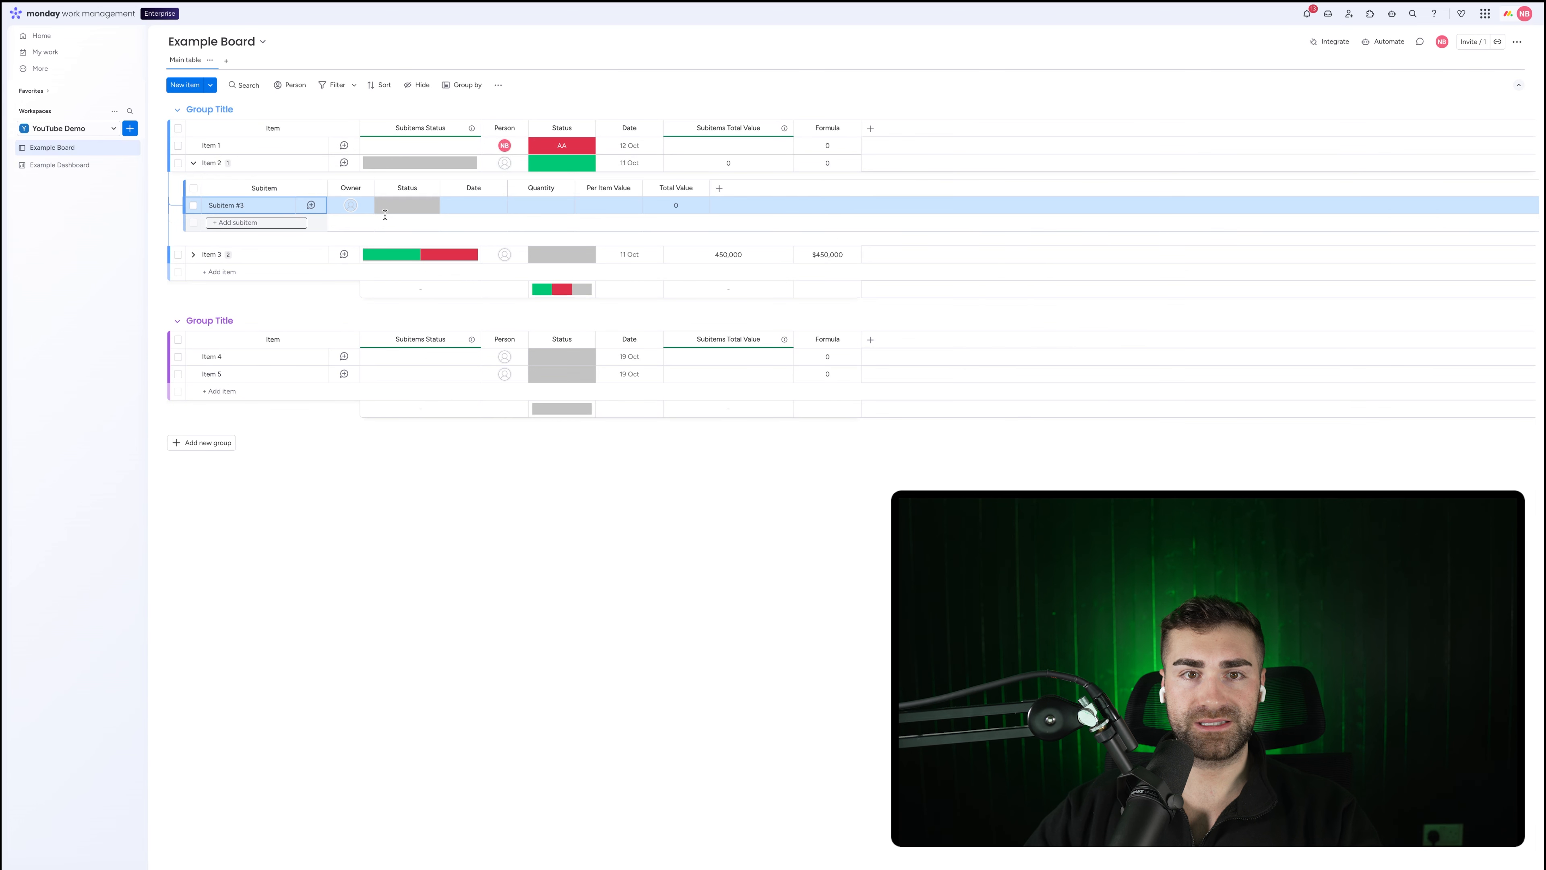
click(402, 205)
click(402, 274)
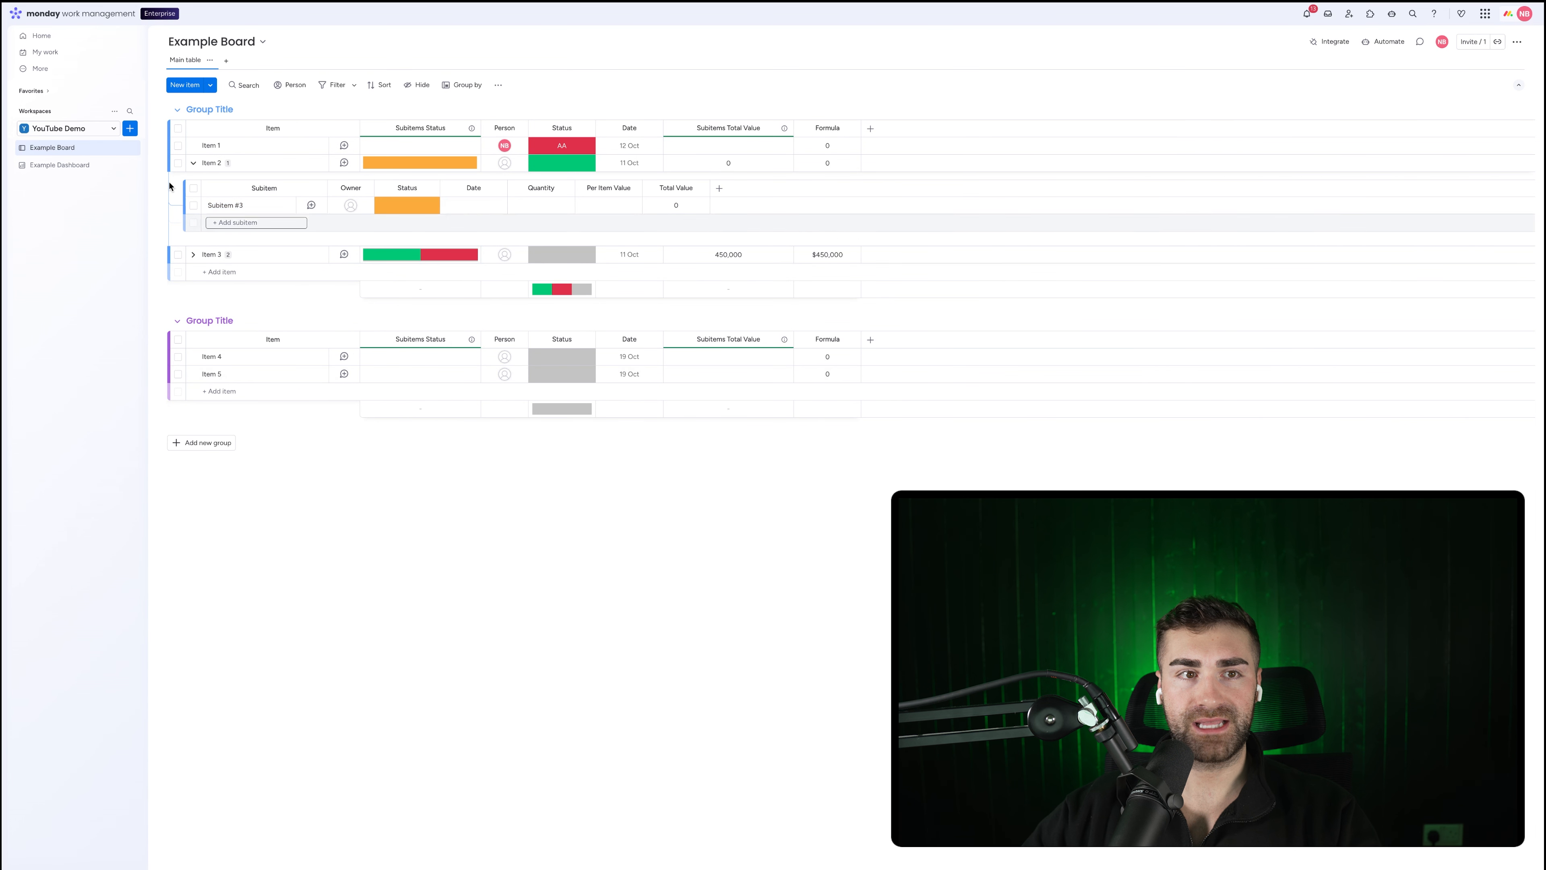
Check the charts on Example Dashboard, and view Item 3's subitems on Example Board.
click(62, 164)
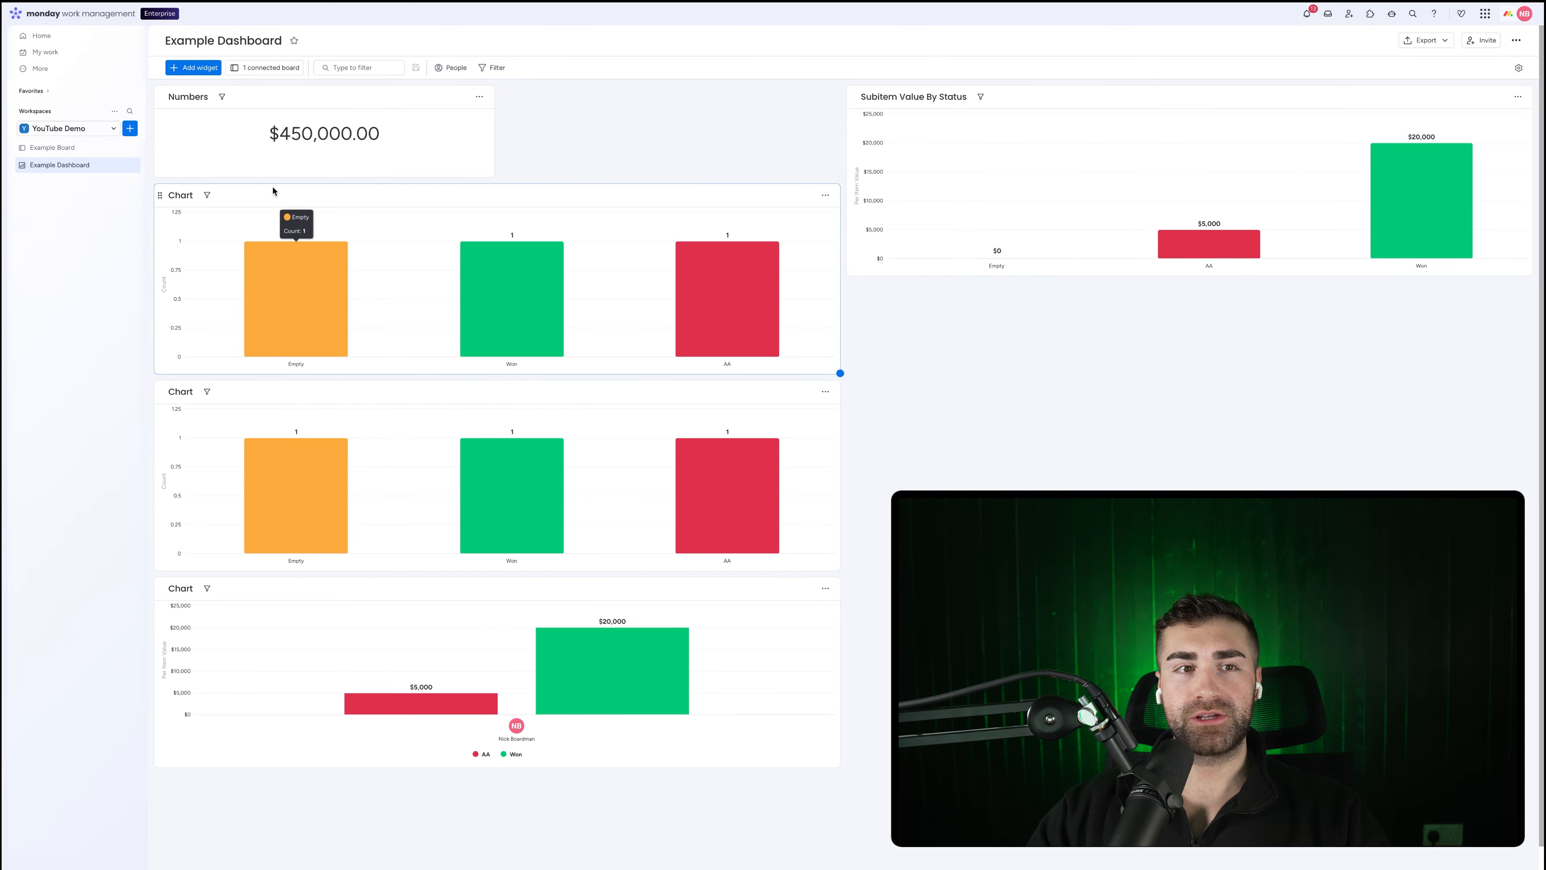
click(43, 148)
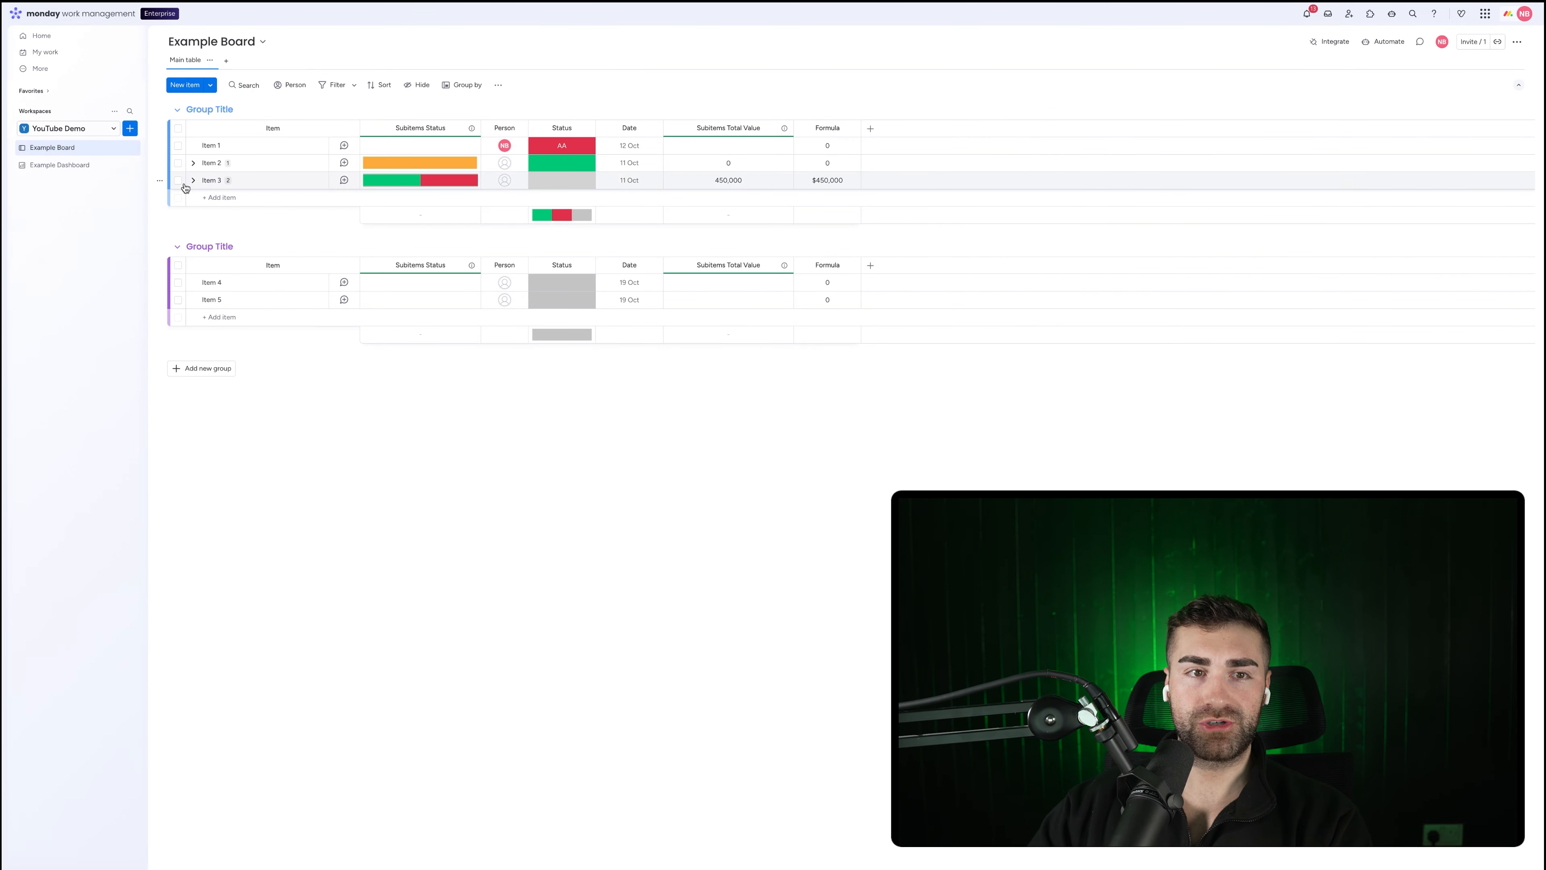
click(193, 181)
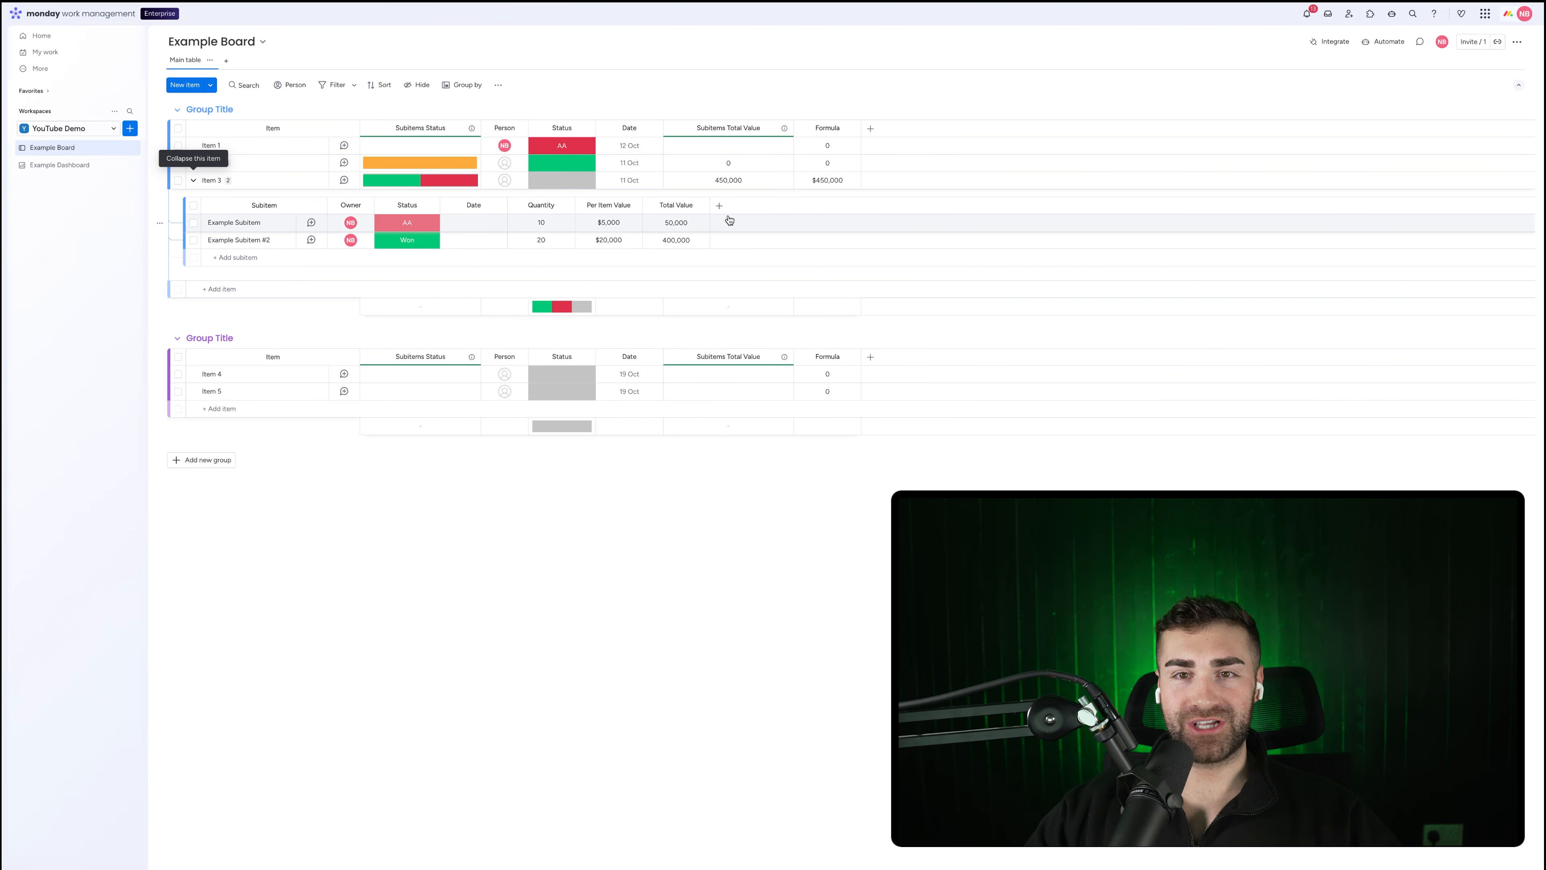
On Example Dashboard, delete the three Chart widgets and the Subitem Value By Status widget.
click(59, 164)
click(827, 194)
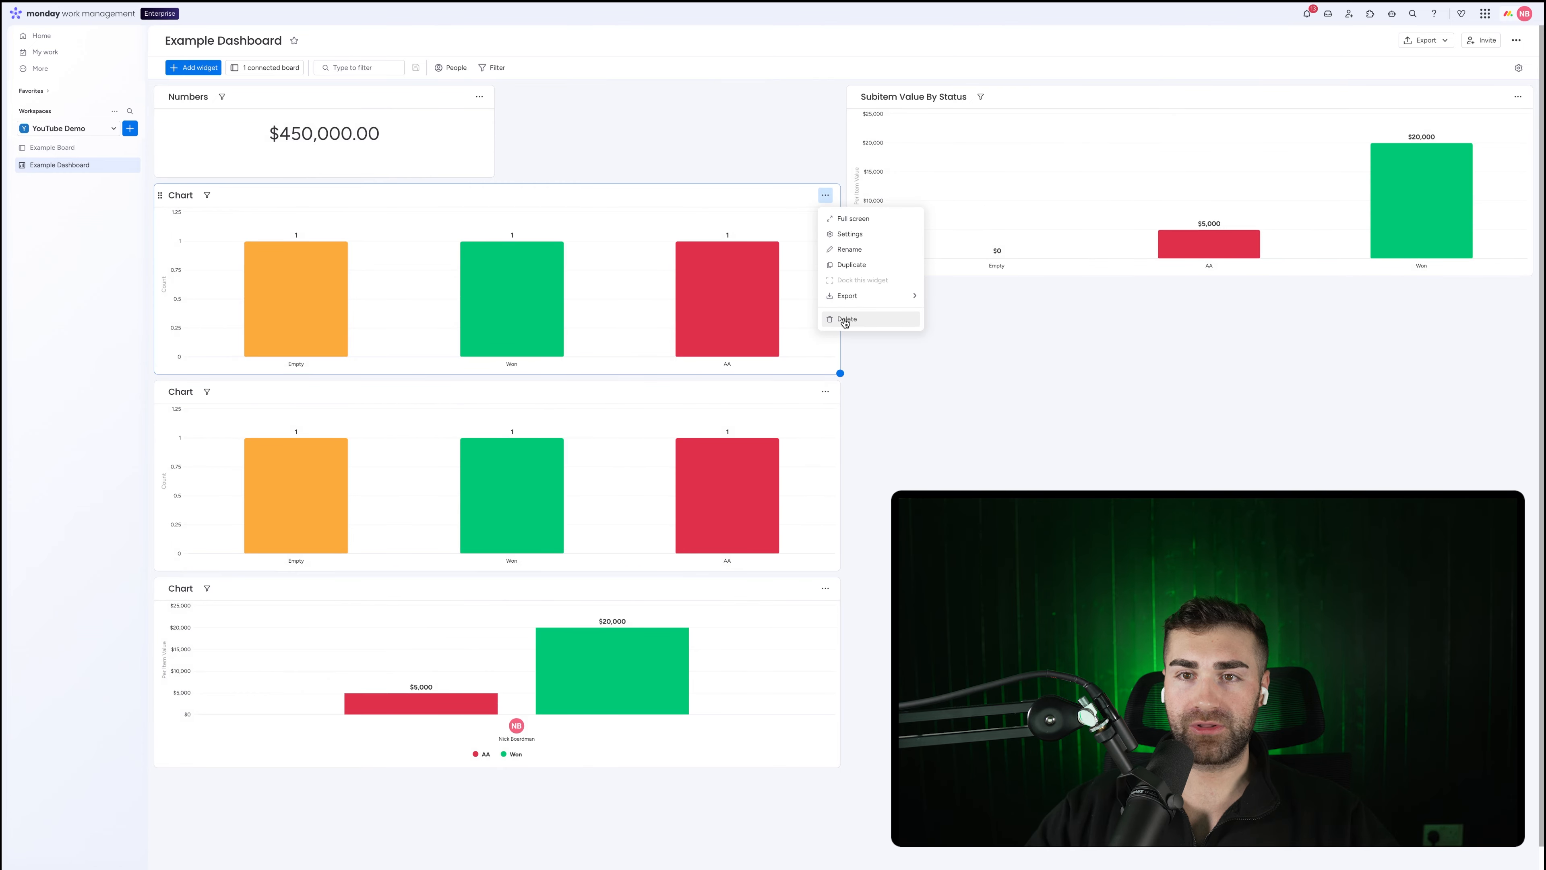
click(842, 299)
click(828, 195)
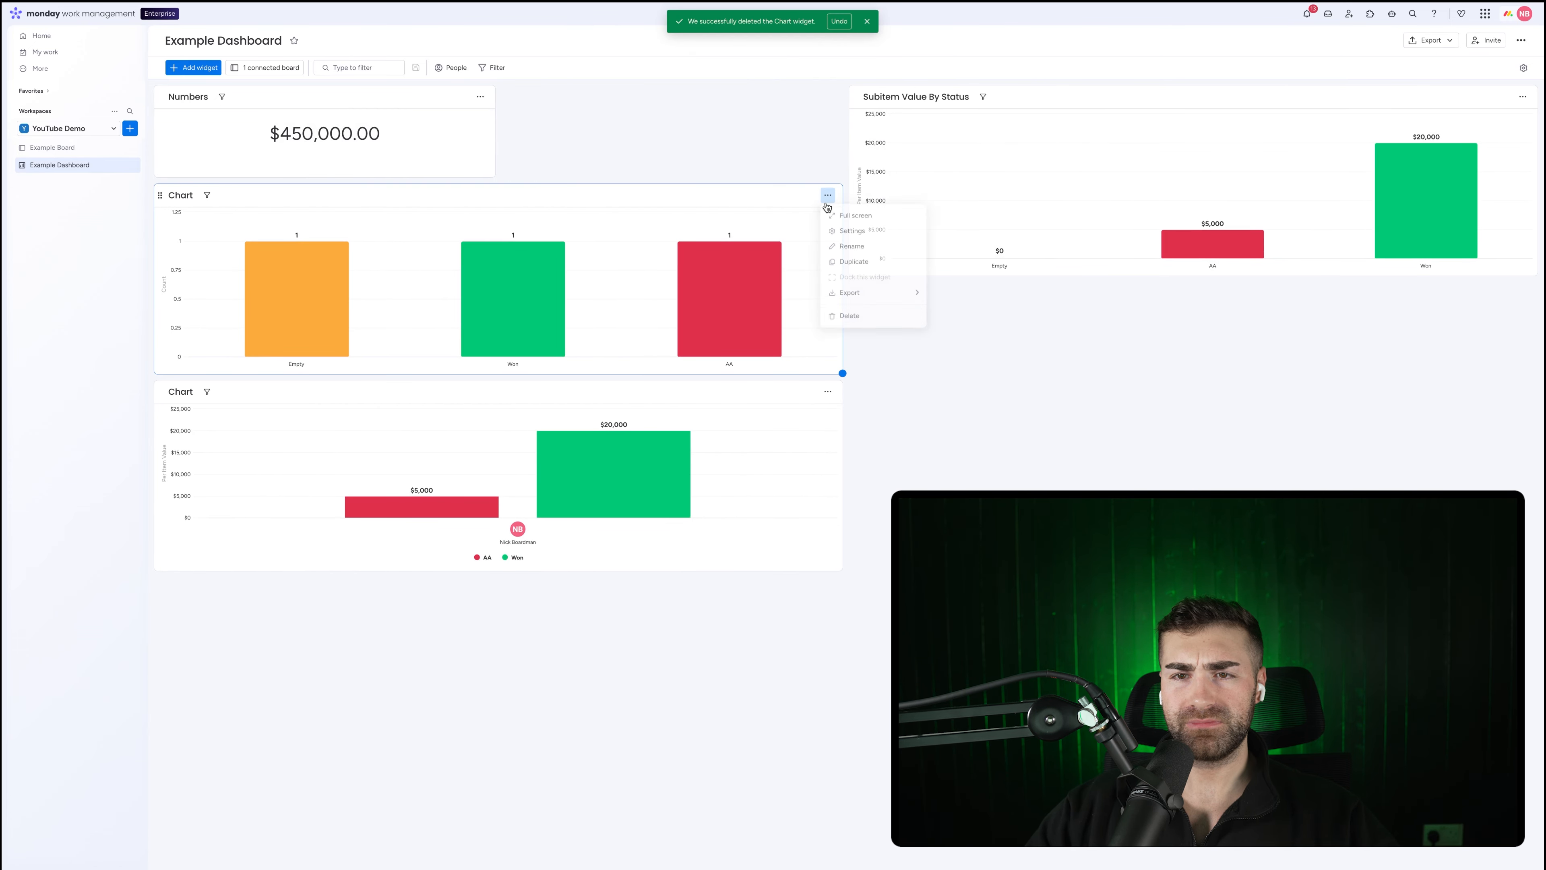
click(853, 316)
click(827, 195)
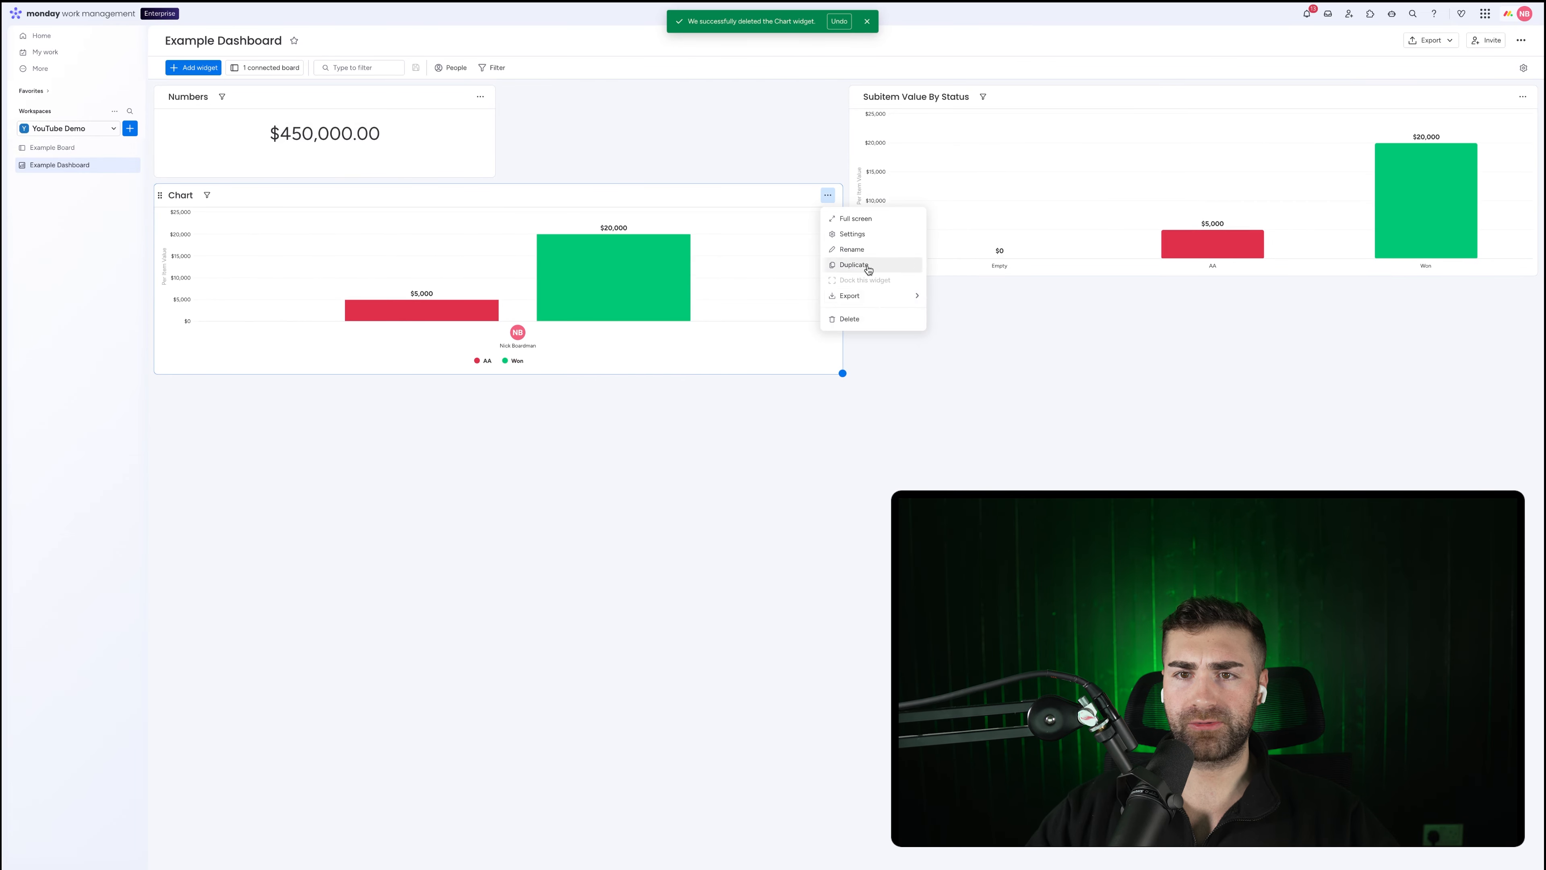
click(852, 320)
click(1522, 96)
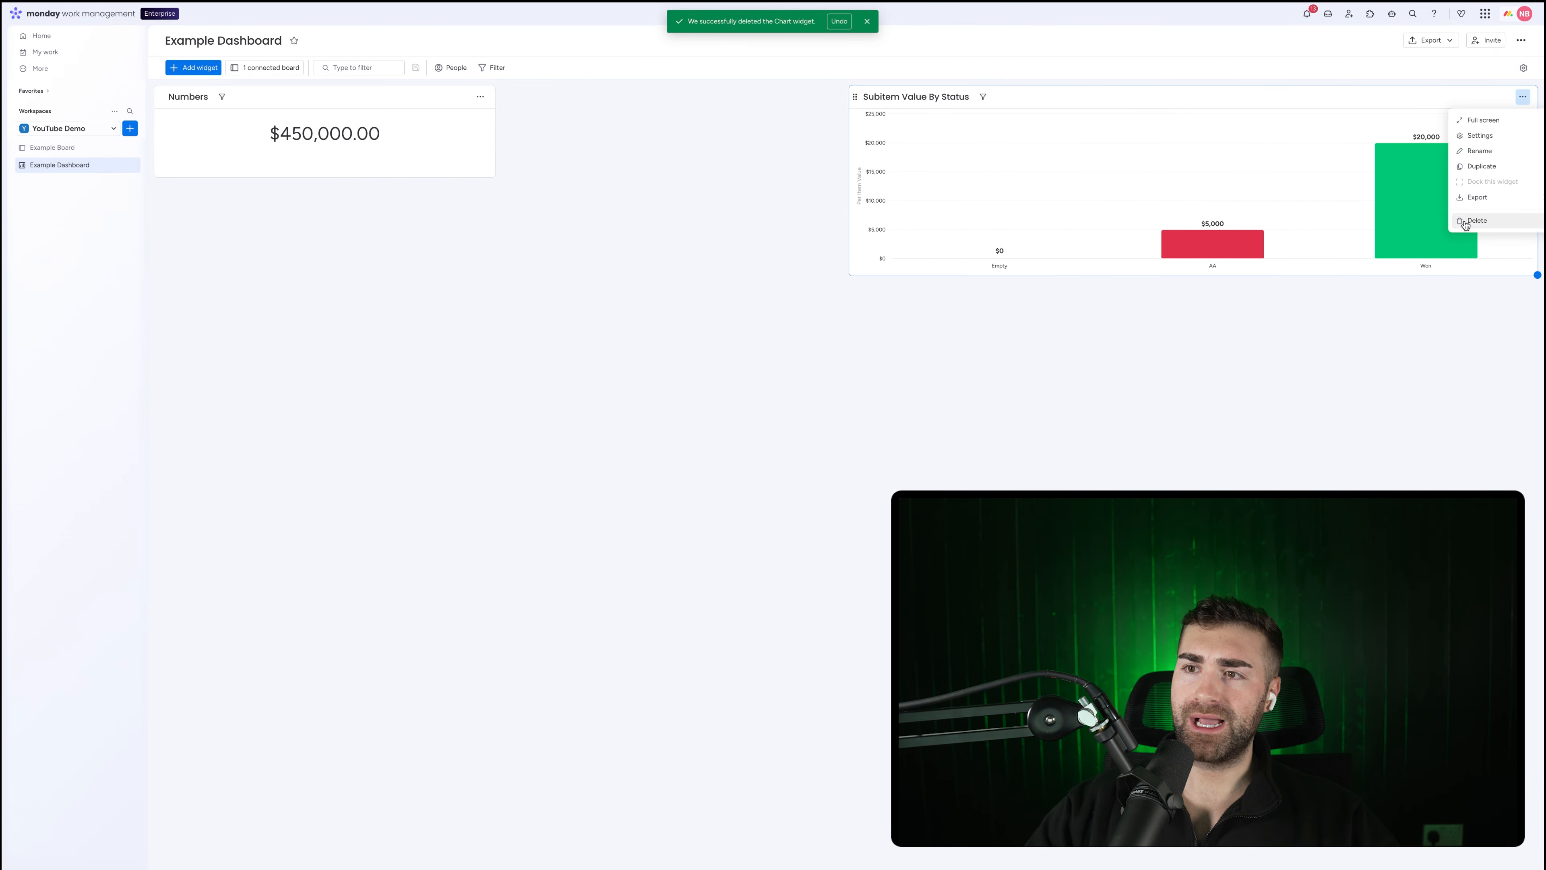
click(1479, 222)
On Example Board, add a Priority column to the subitems and place it directly before the Status column.
click(46, 146)
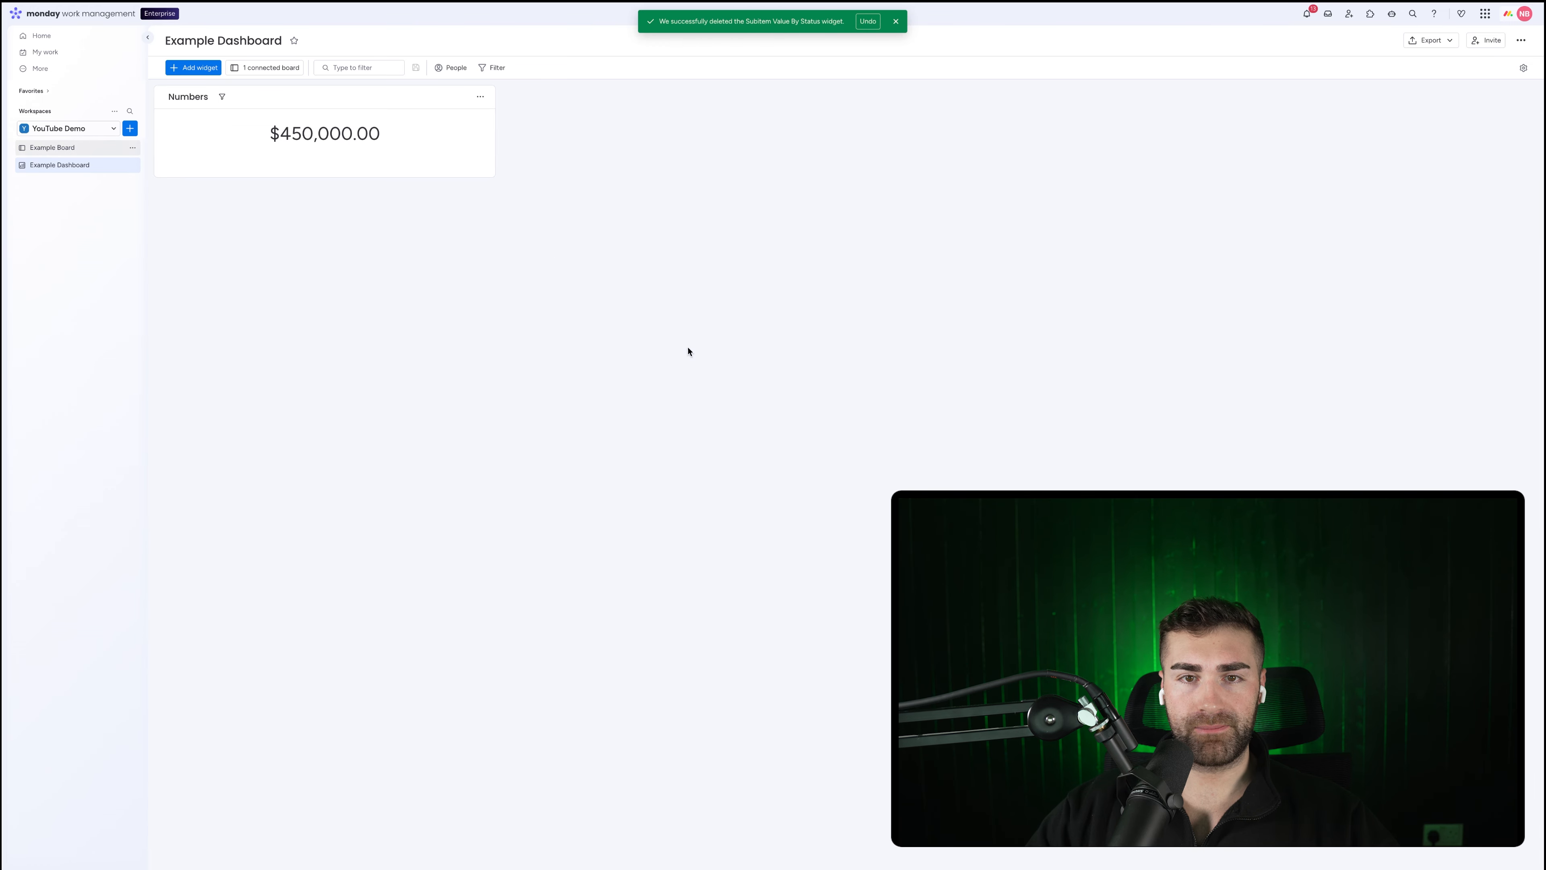
click(194, 180)
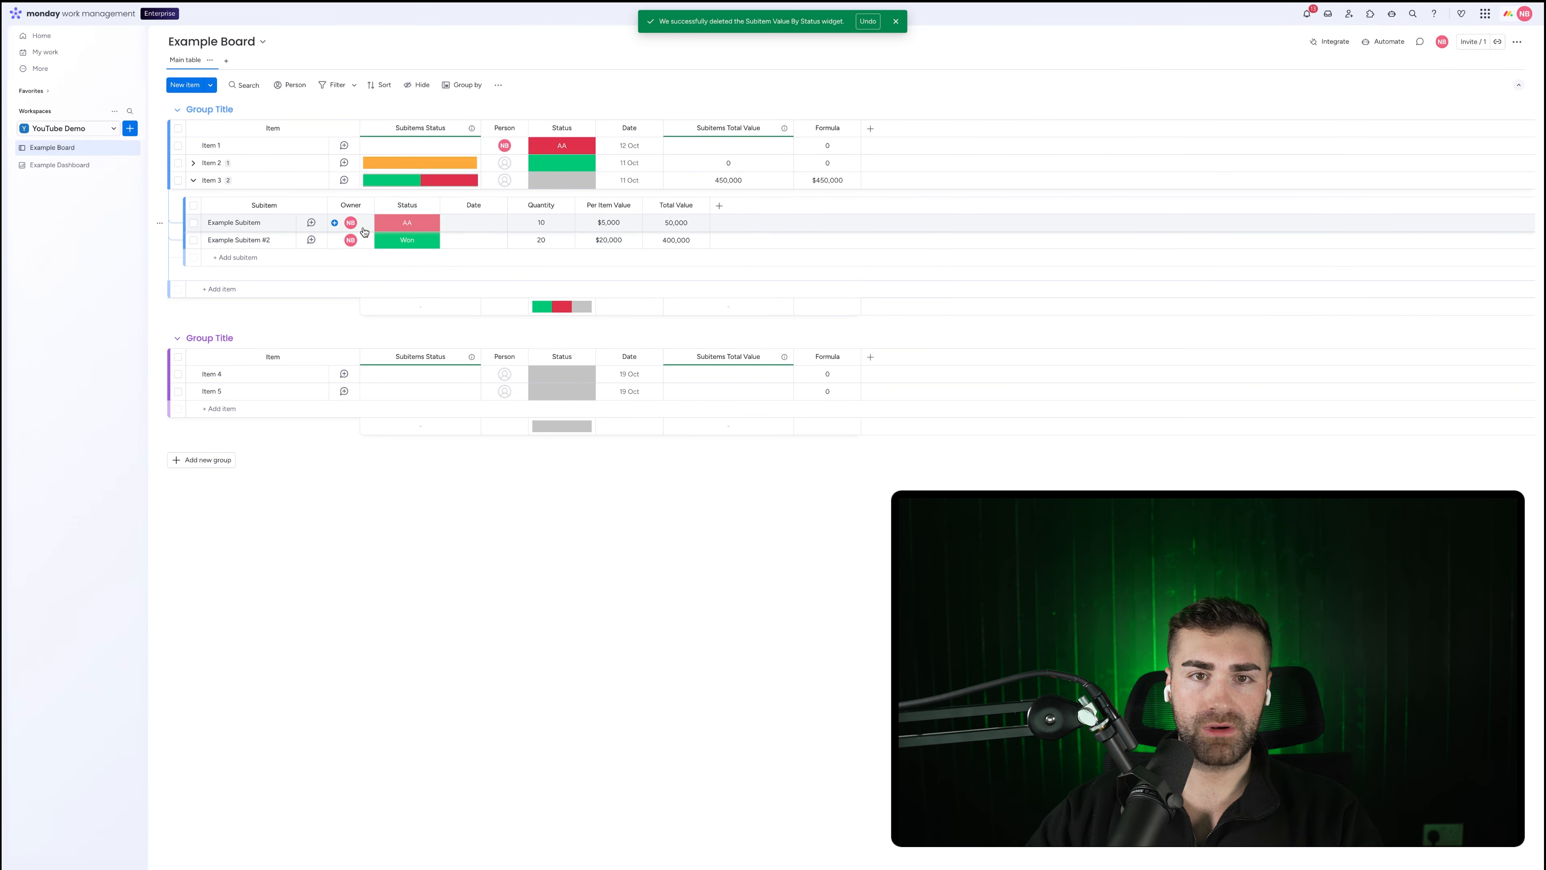
click(720, 206)
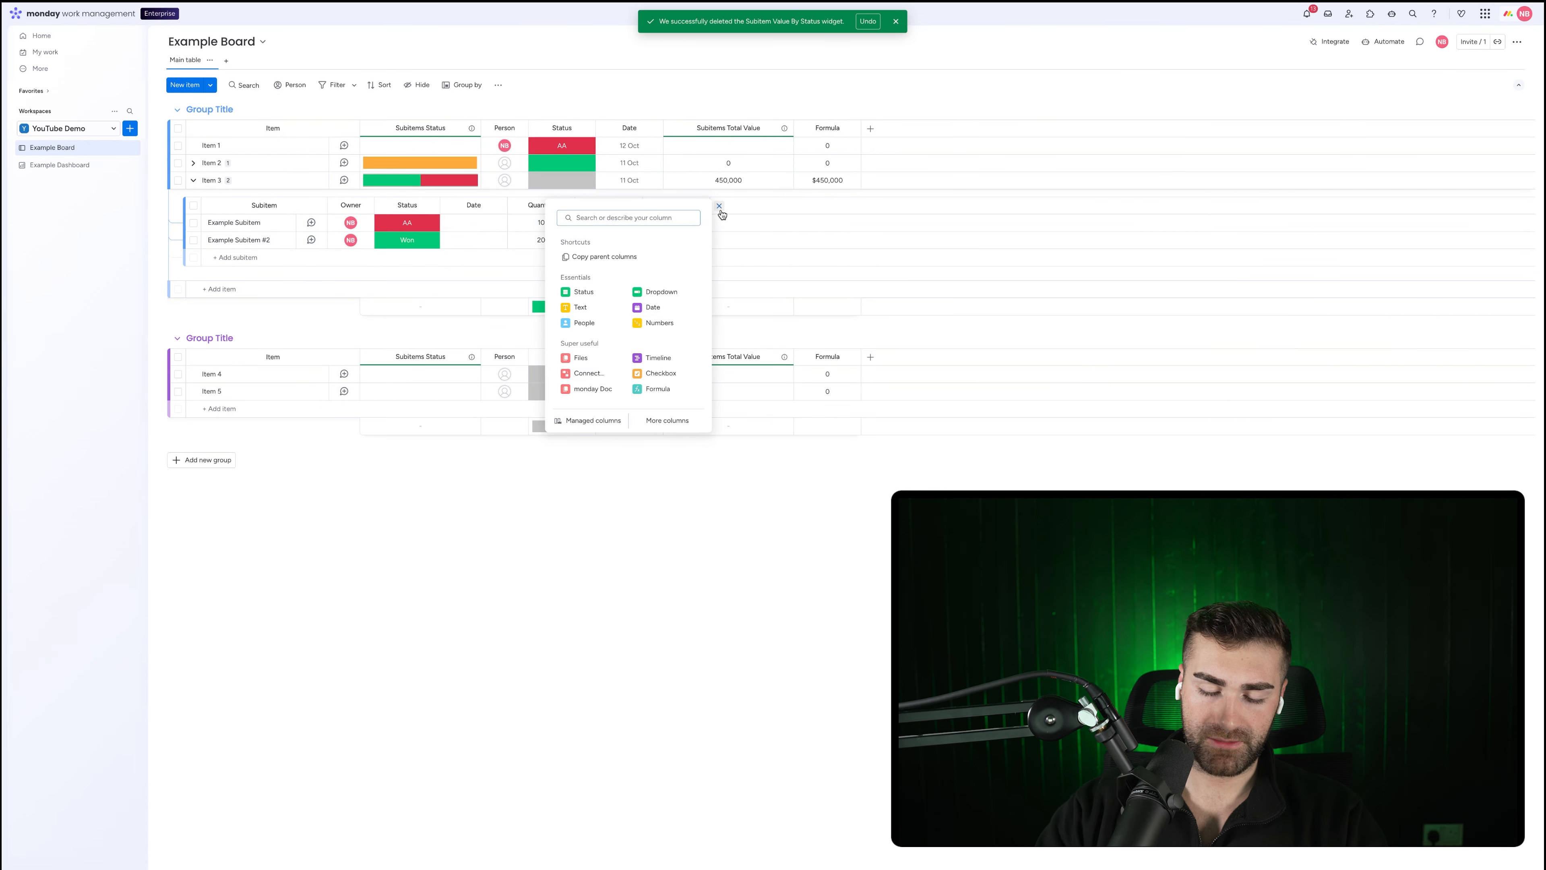
click(585, 262)
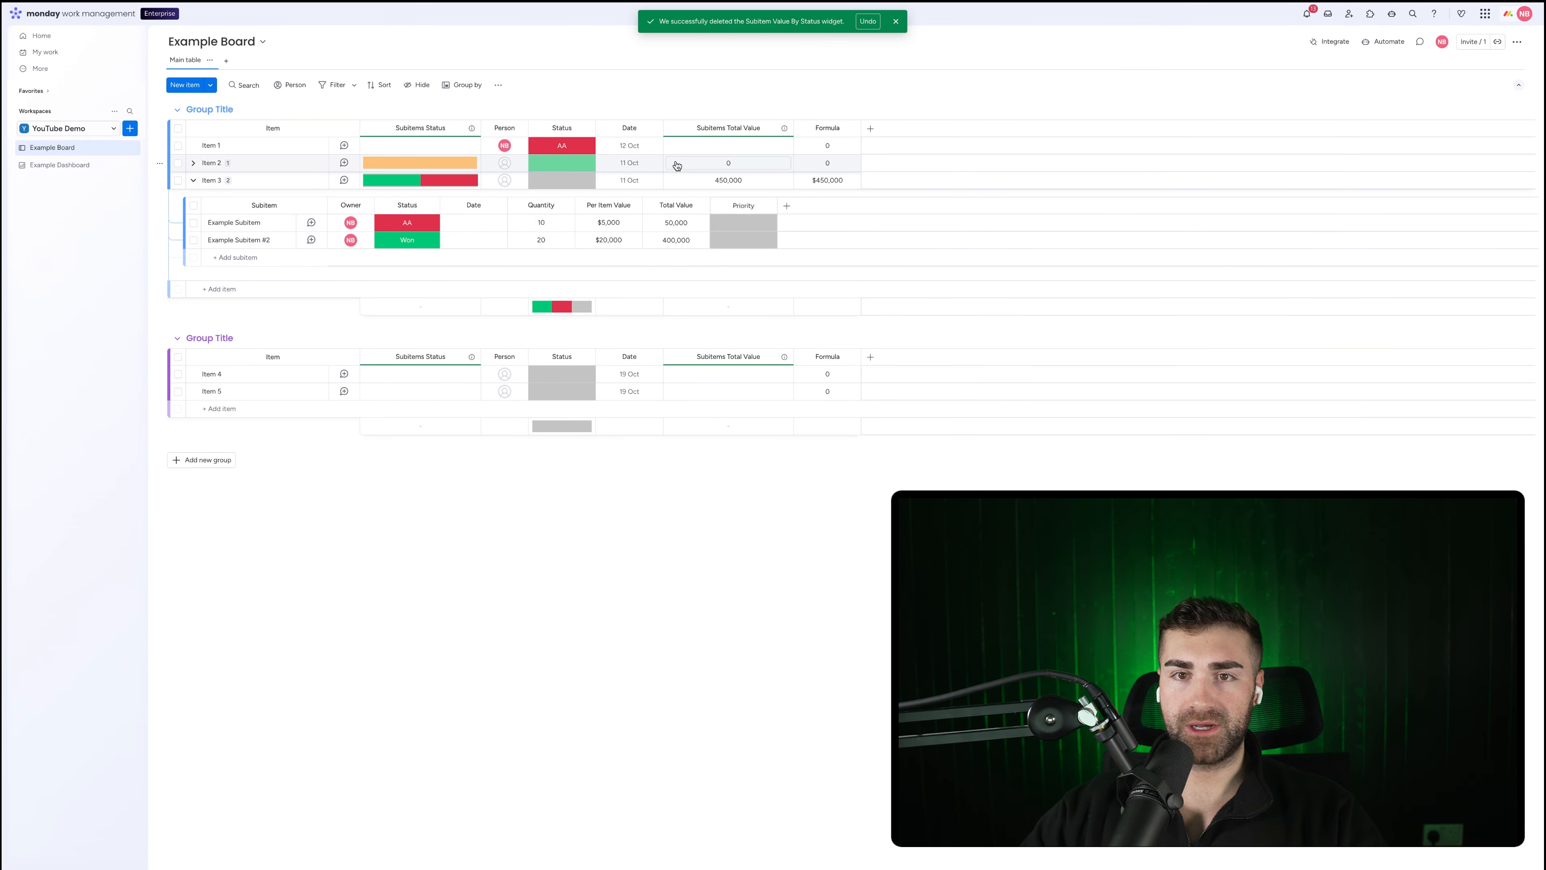
drag(713, 202, 376, 205)
Set the Priority of Example Subitem to Critical and of Example Subitem #2 to High.
click(406, 223)
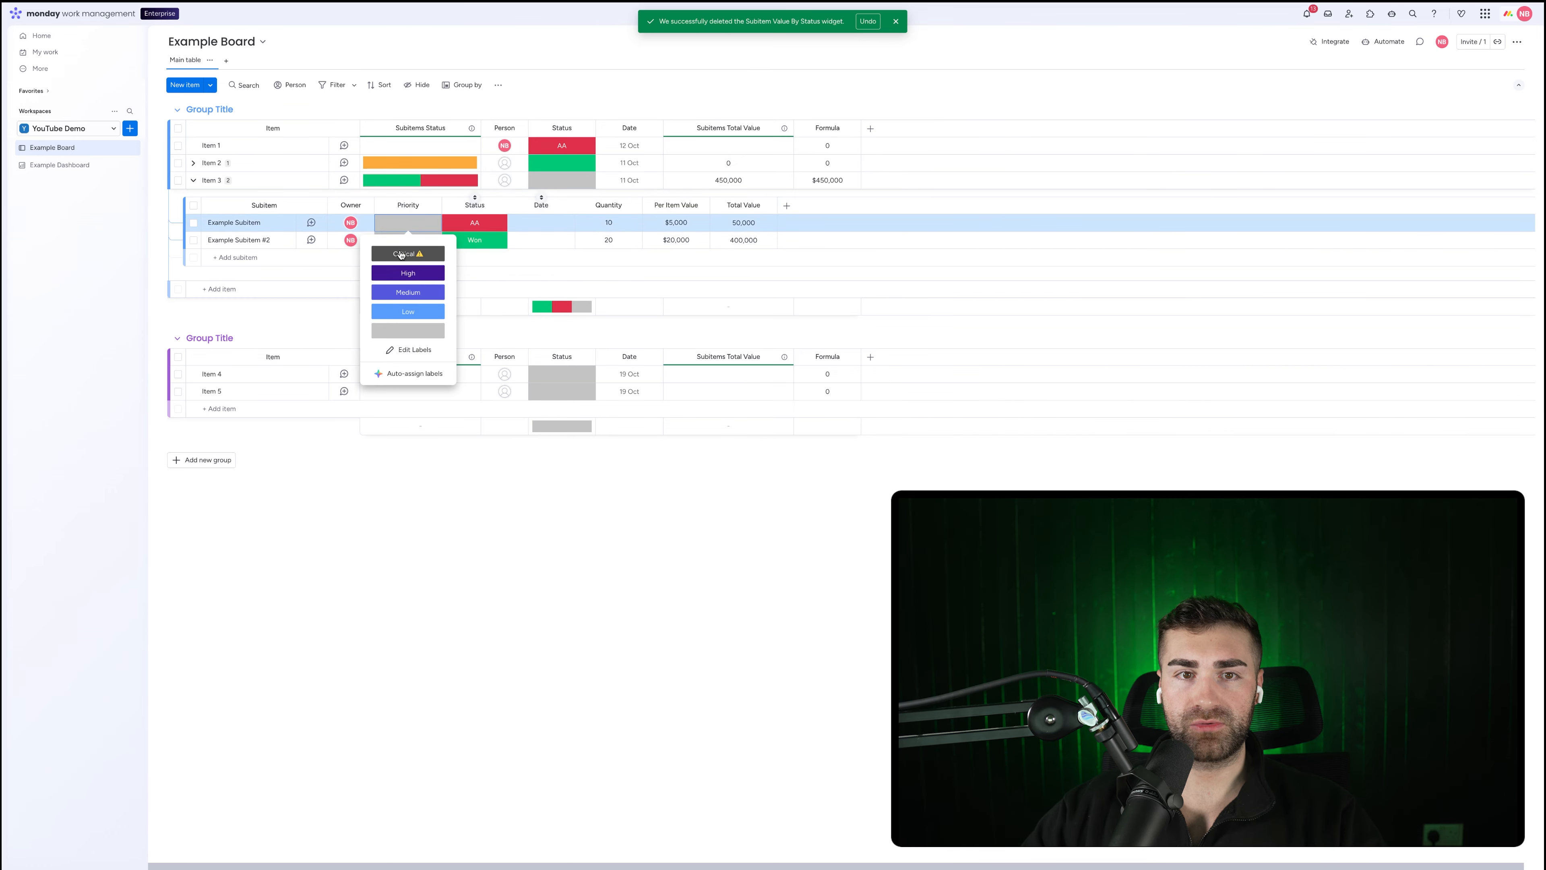
click(405, 250)
click(406, 238)
click(402, 291)
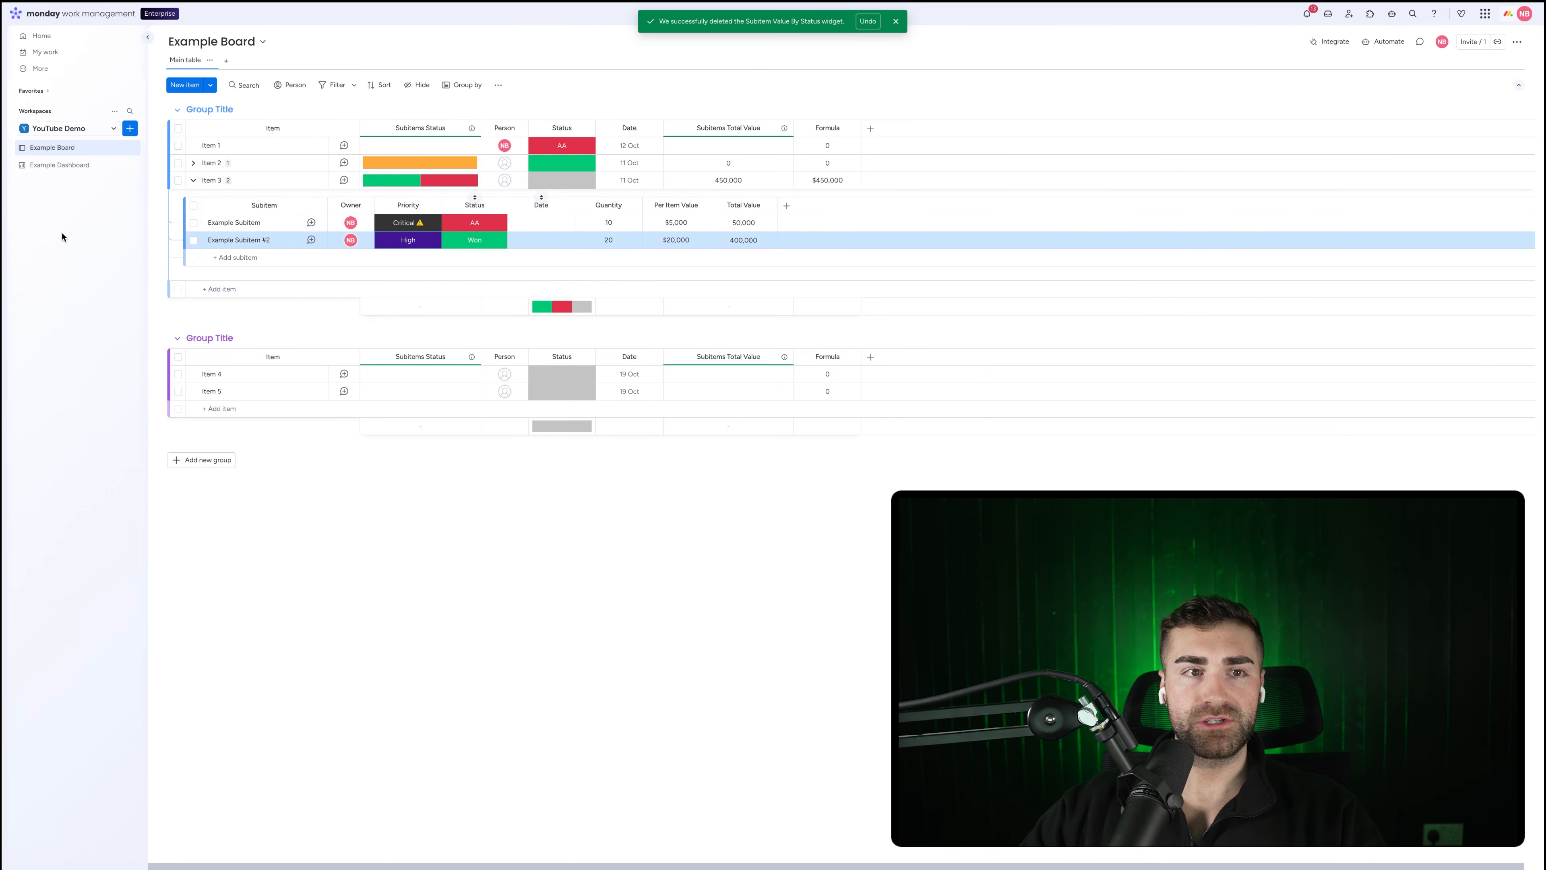
Add a new Chart widget on Example Dashboard and place it directly below the Numbers widget.
click(42, 164)
click(183, 67)
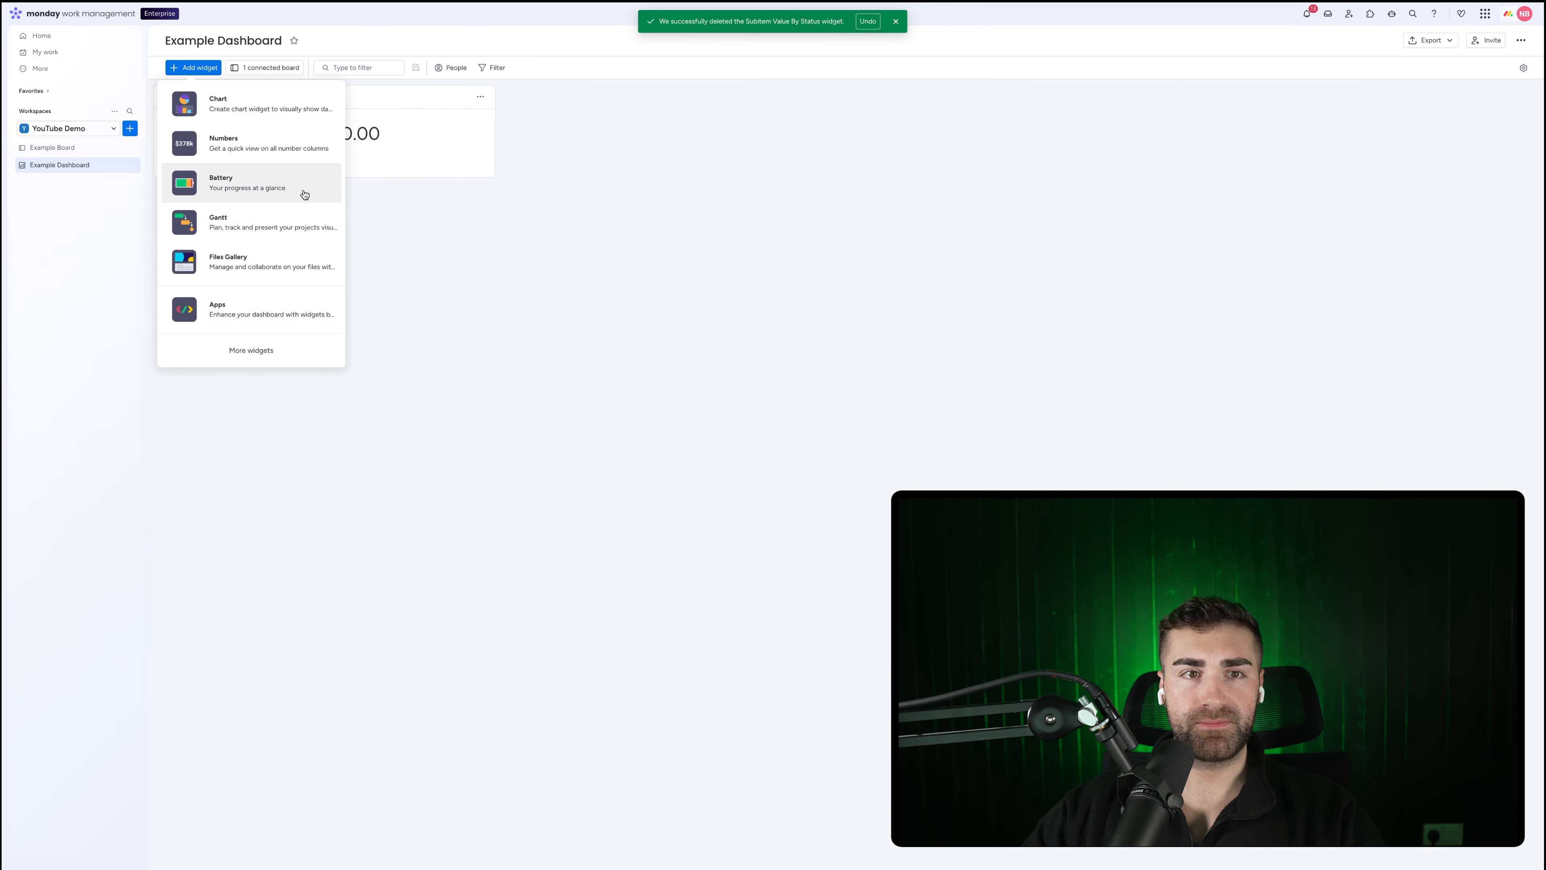
click(207, 100)
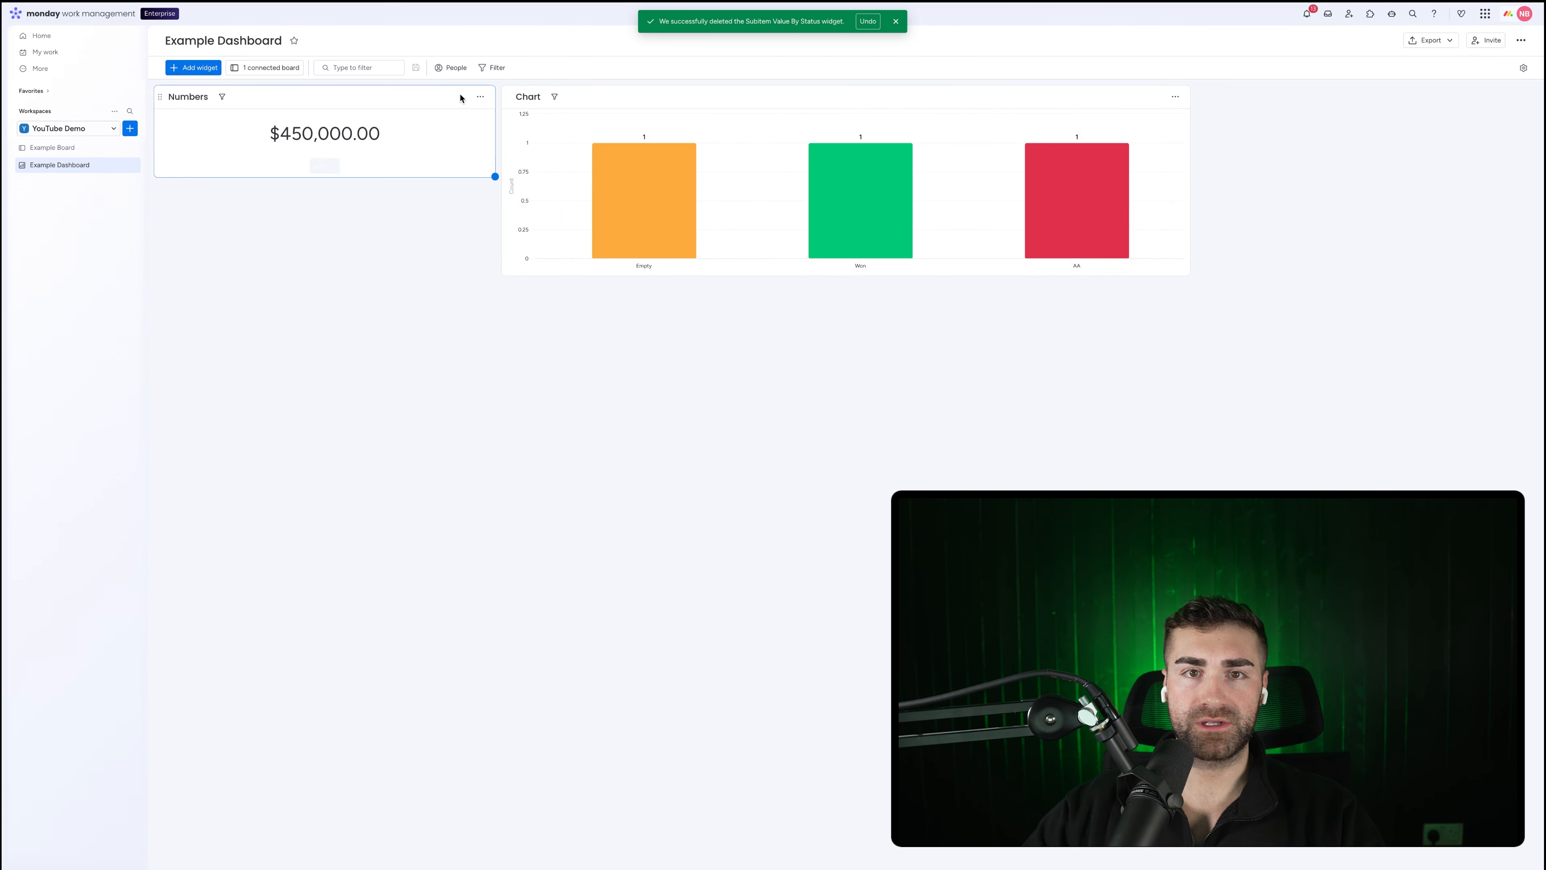
drag(510, 97, 216, 242)
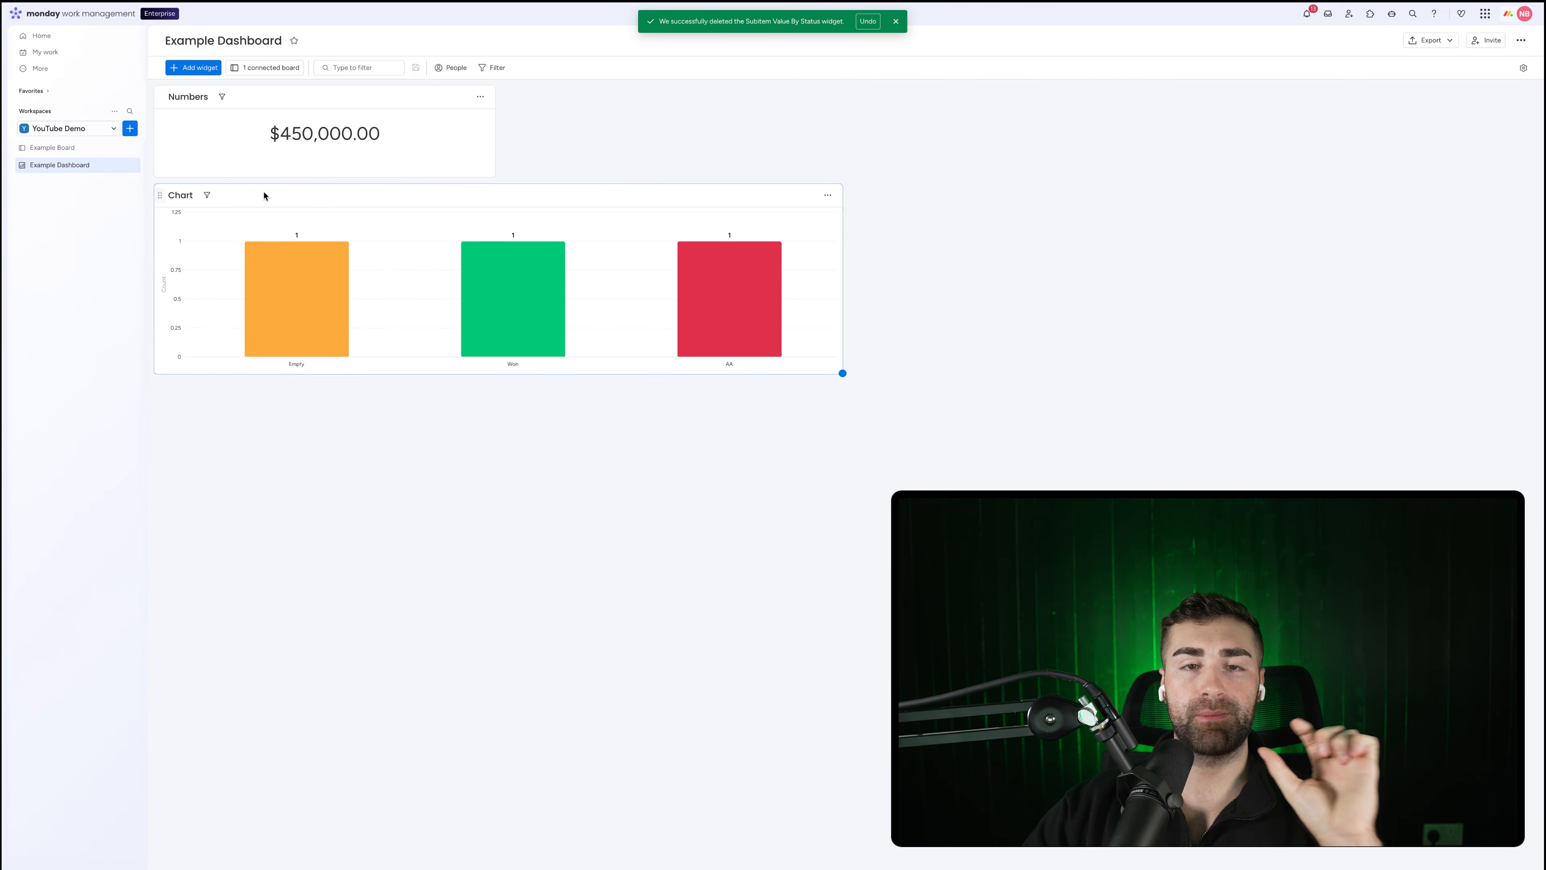
Set the new chart's X-axis to choose columns one by one, using Priority for Subitems of Example Board.
click(828, 196)
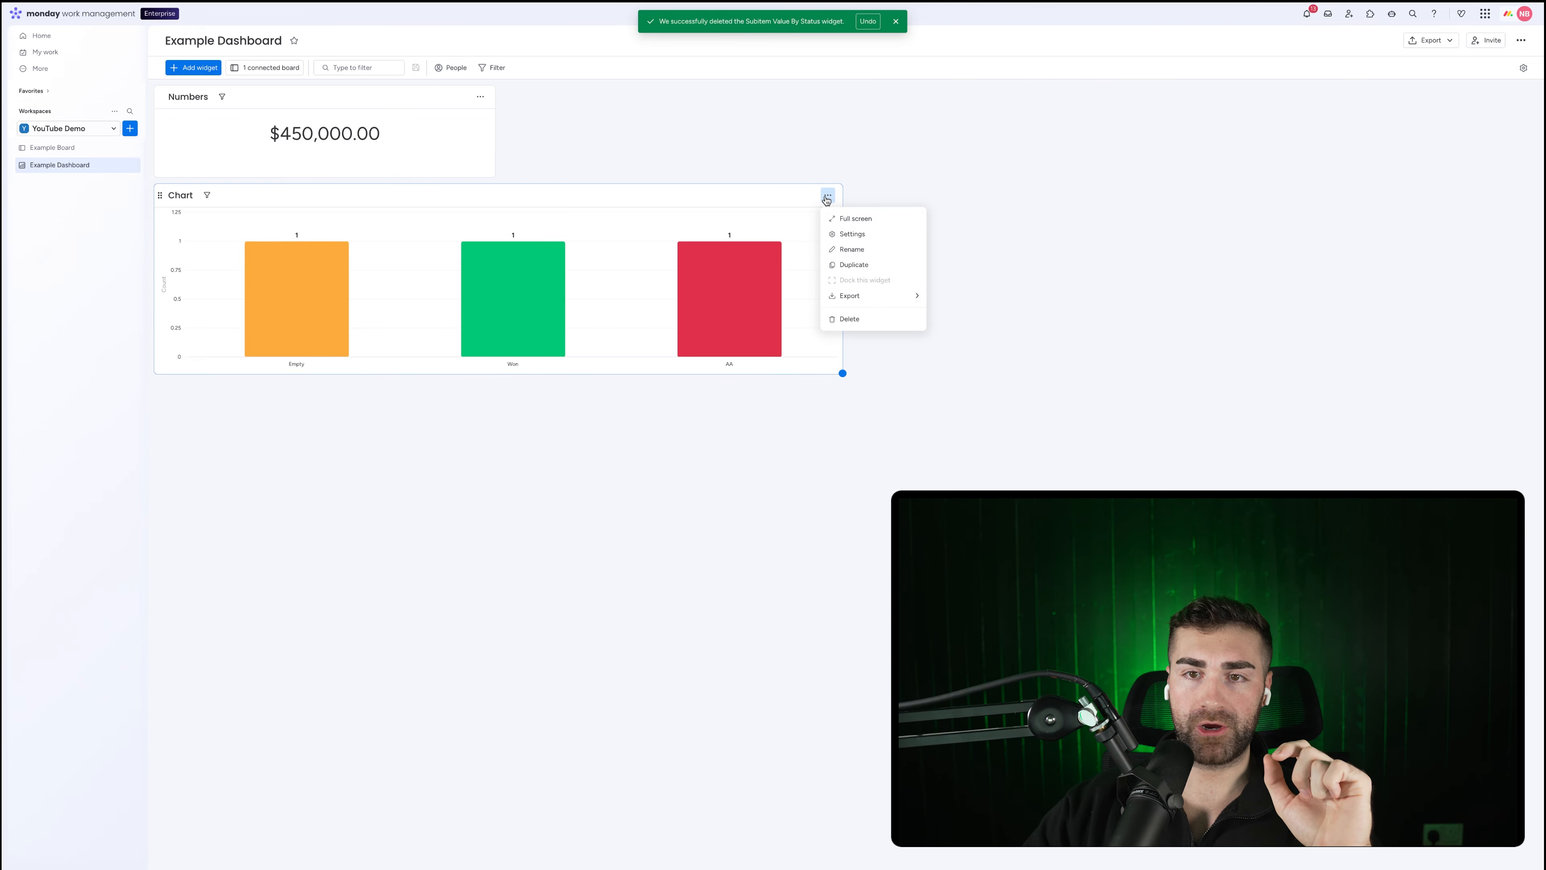
click(847, 232)
click(1447, 133)
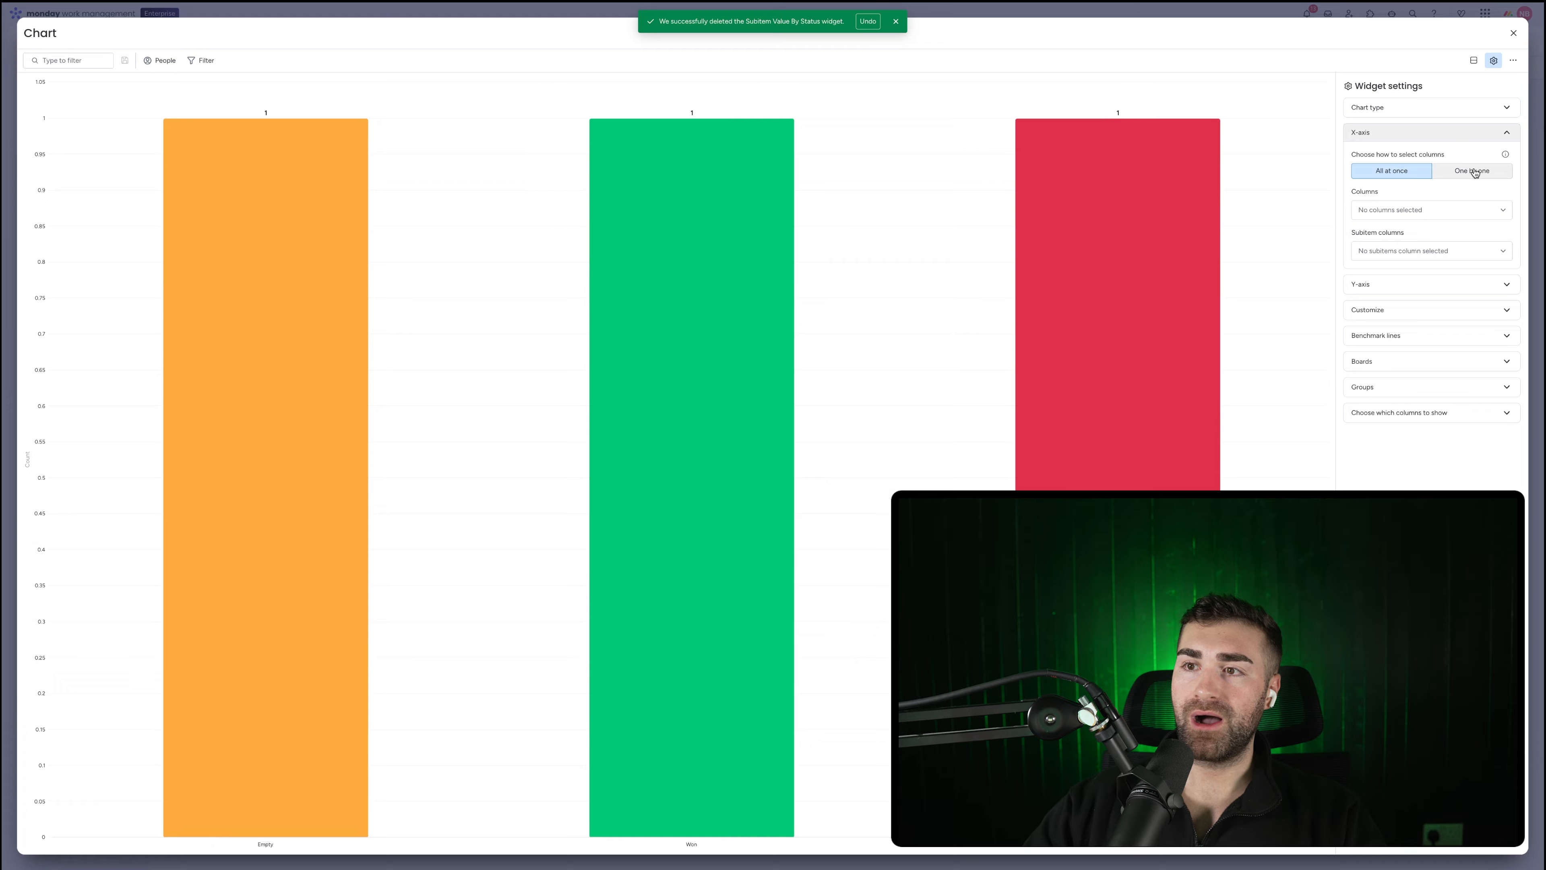
click(1489, 196)
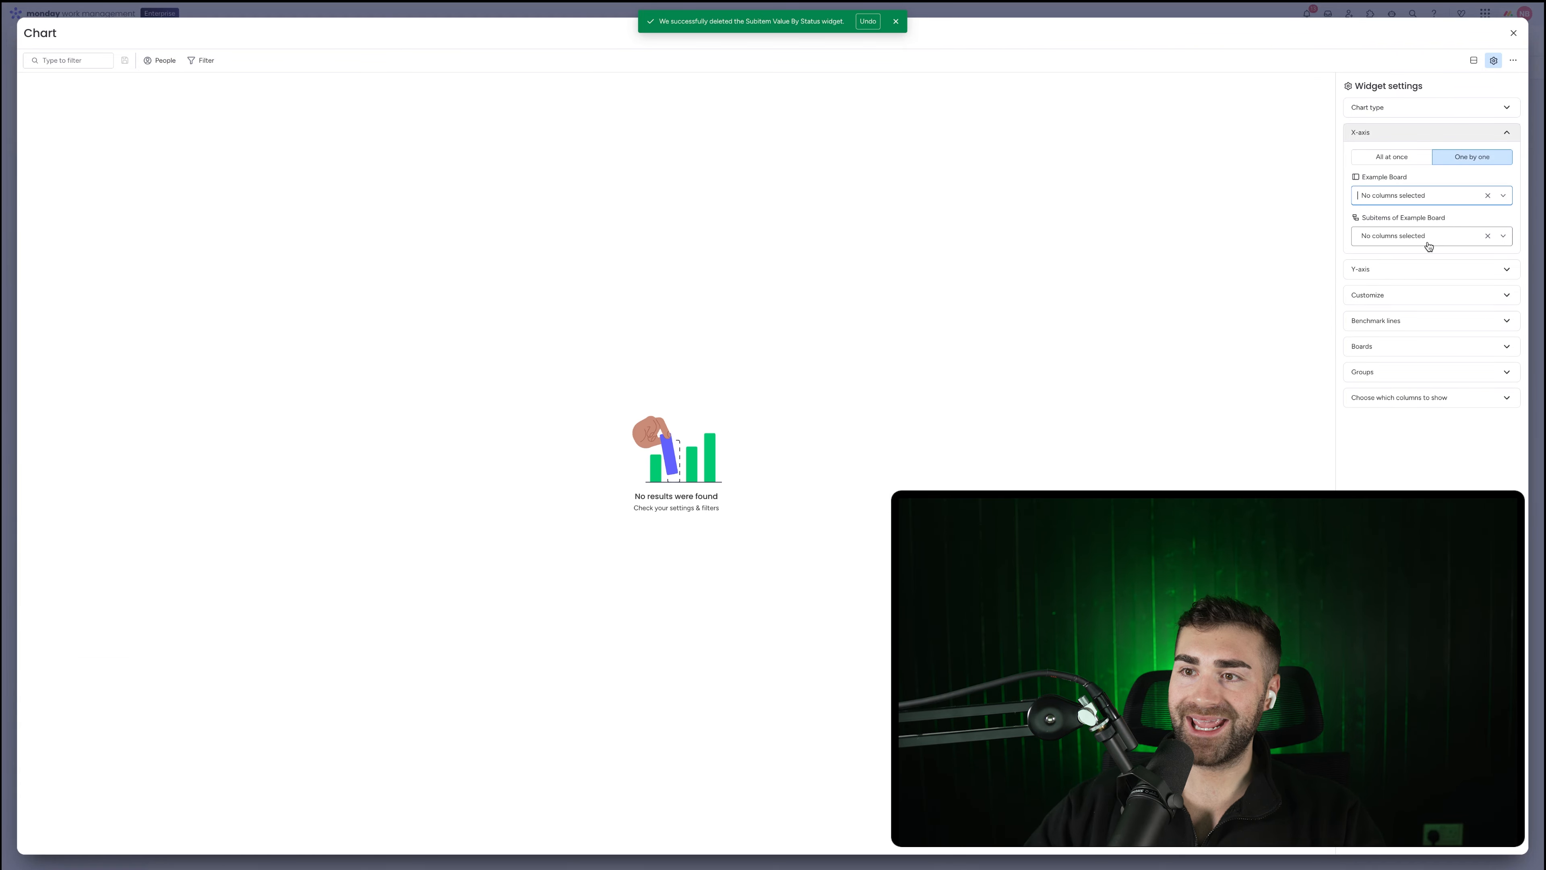
click(1418, 238)
scroll(1415, 287, down, 3)
scroll(1406, 331, up, 2)
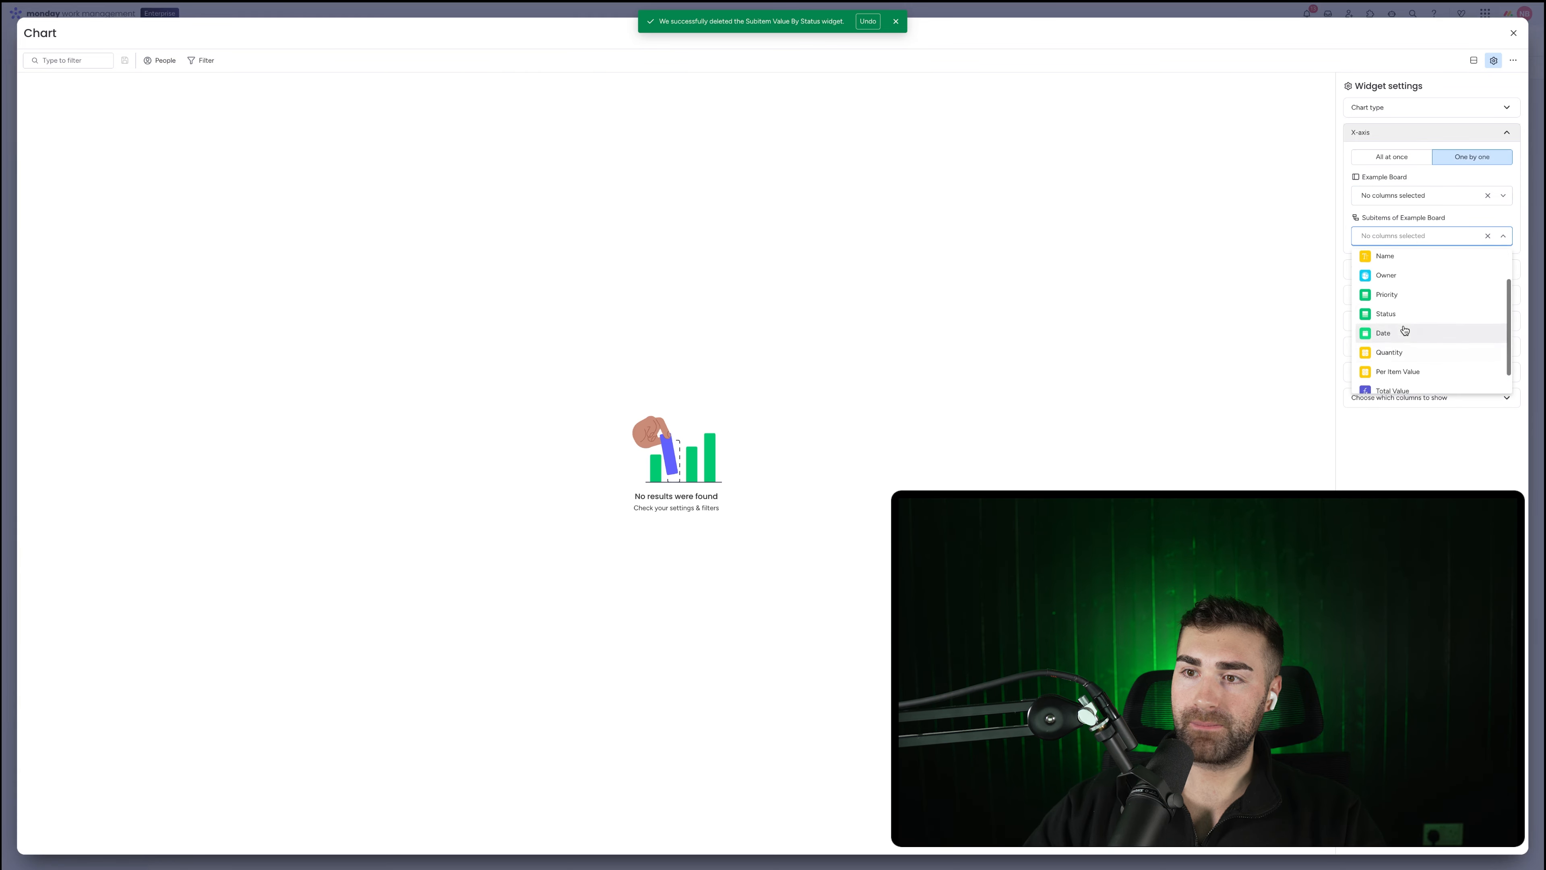
click(1397, 304)
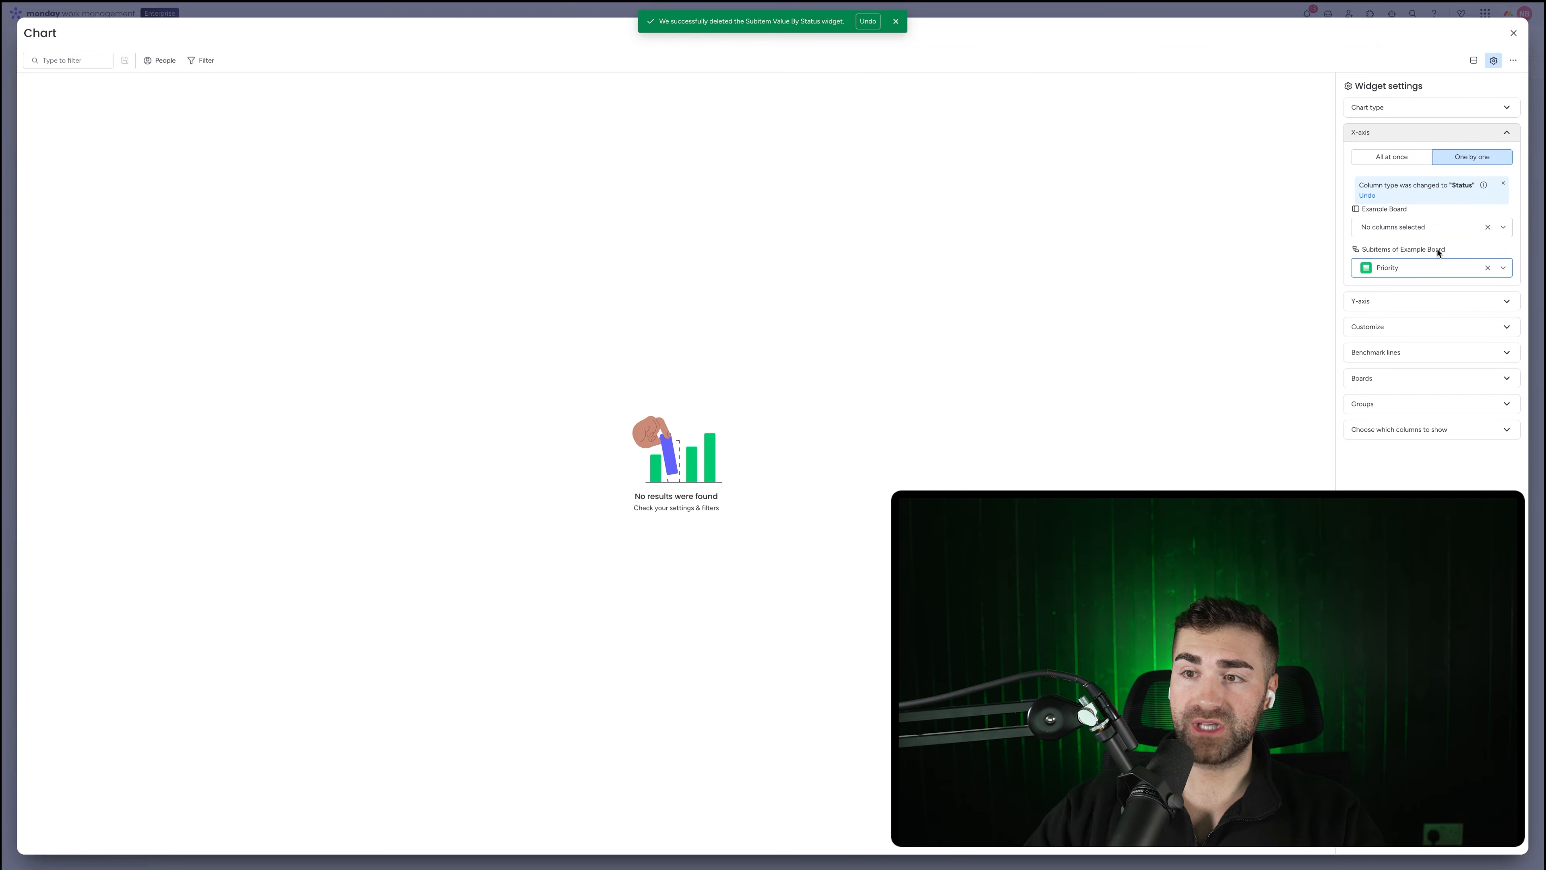
Set the chart's Y-axis to choose columns one by one with Count items, and close the widget settings.
click(1378, 301)
click(1481, 194)
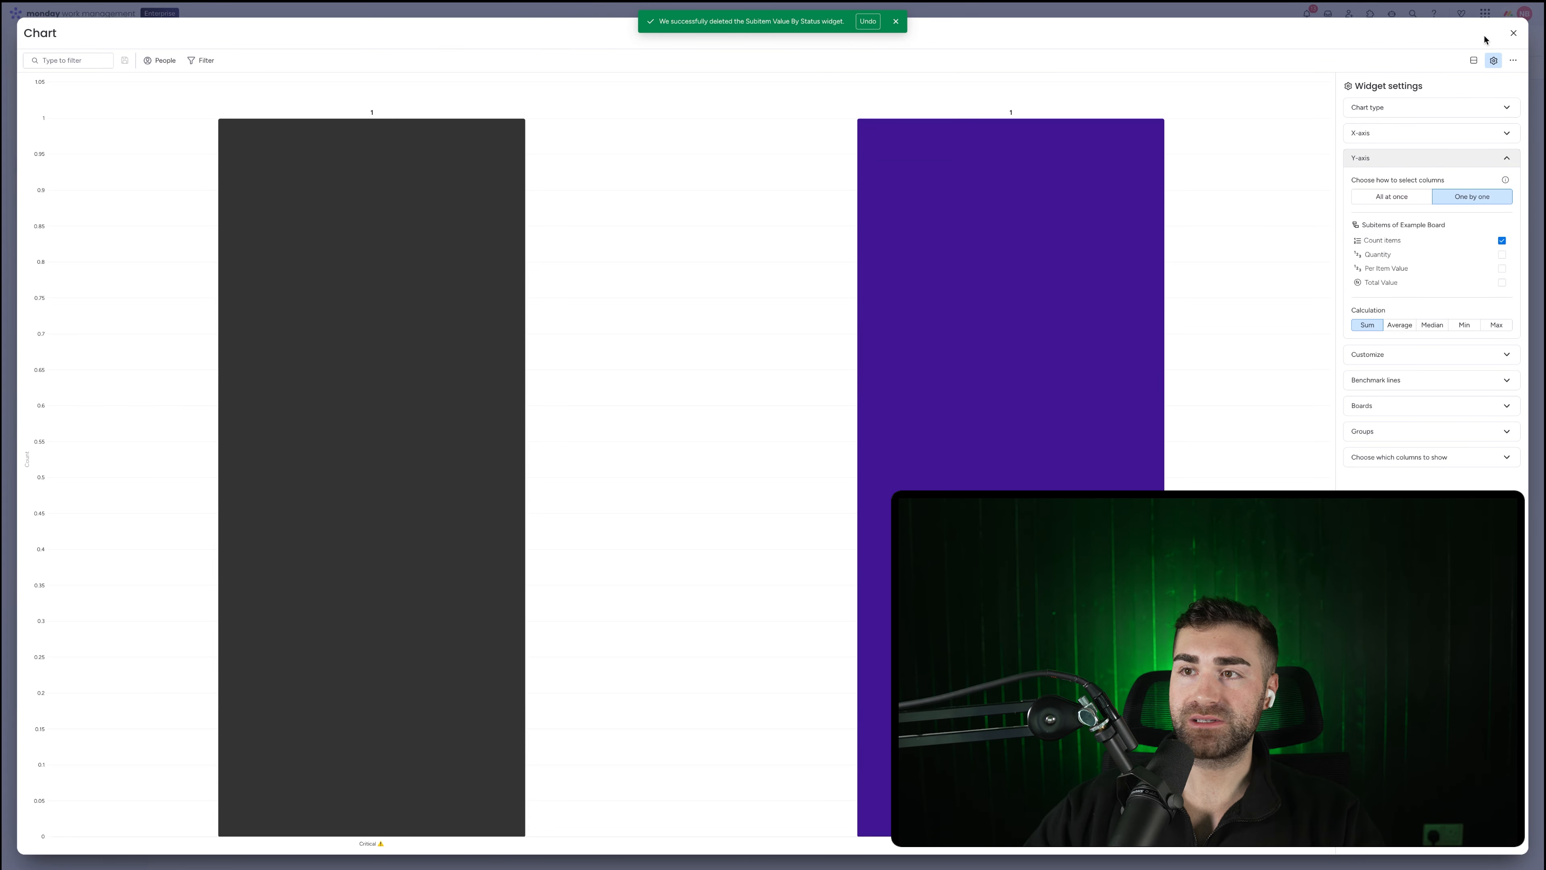
click(1514, 34)
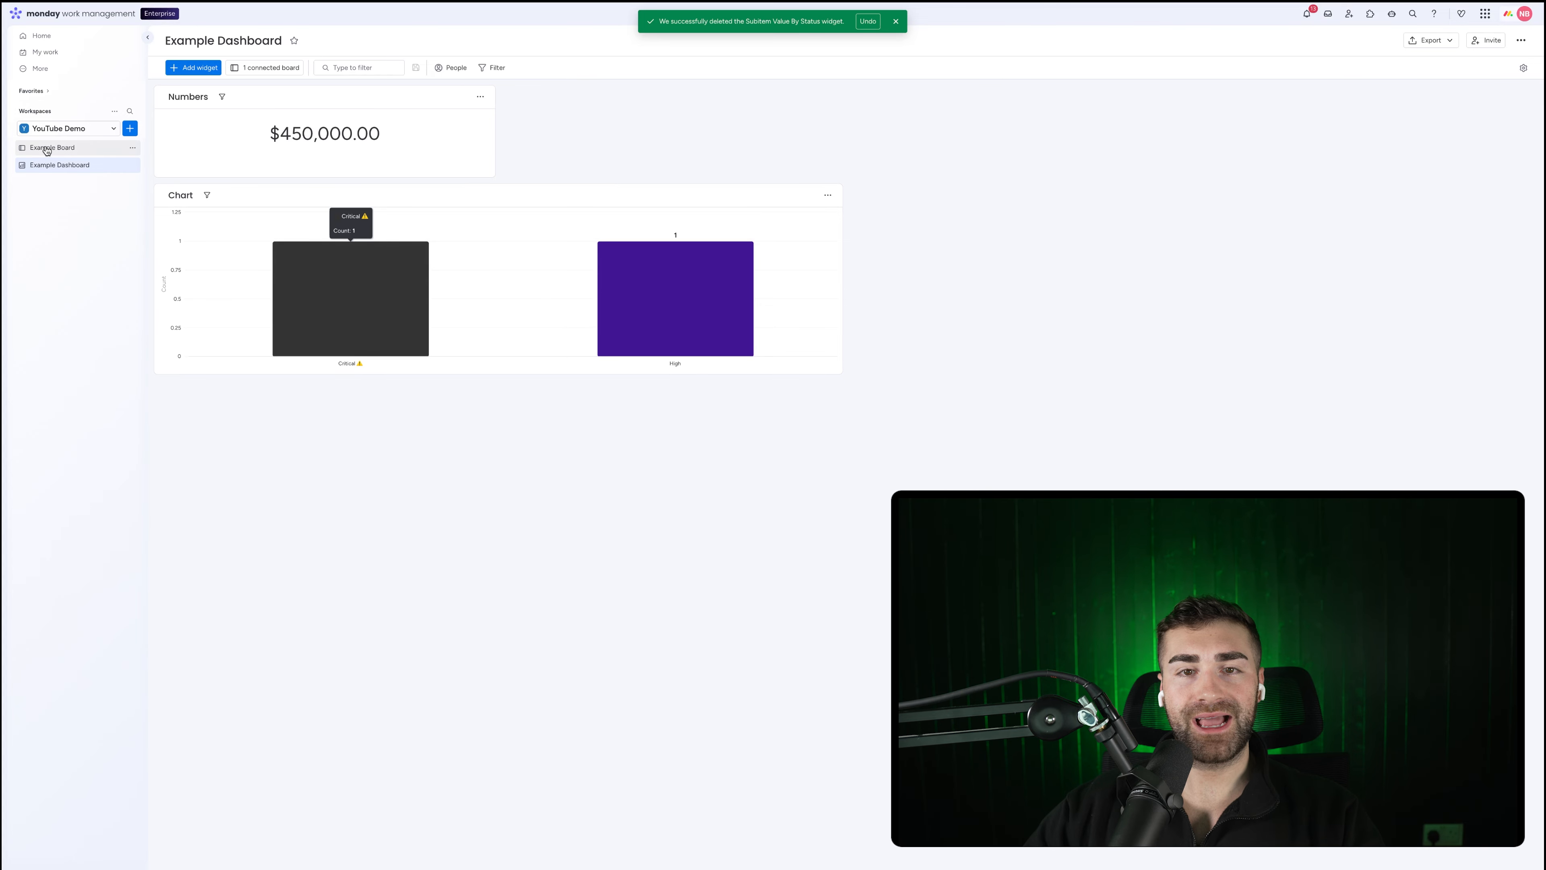
On Example Board, set Subitem #3's Priority to Critical under Item 2, and check the chart on Example Dashboard.
click(46, 149)
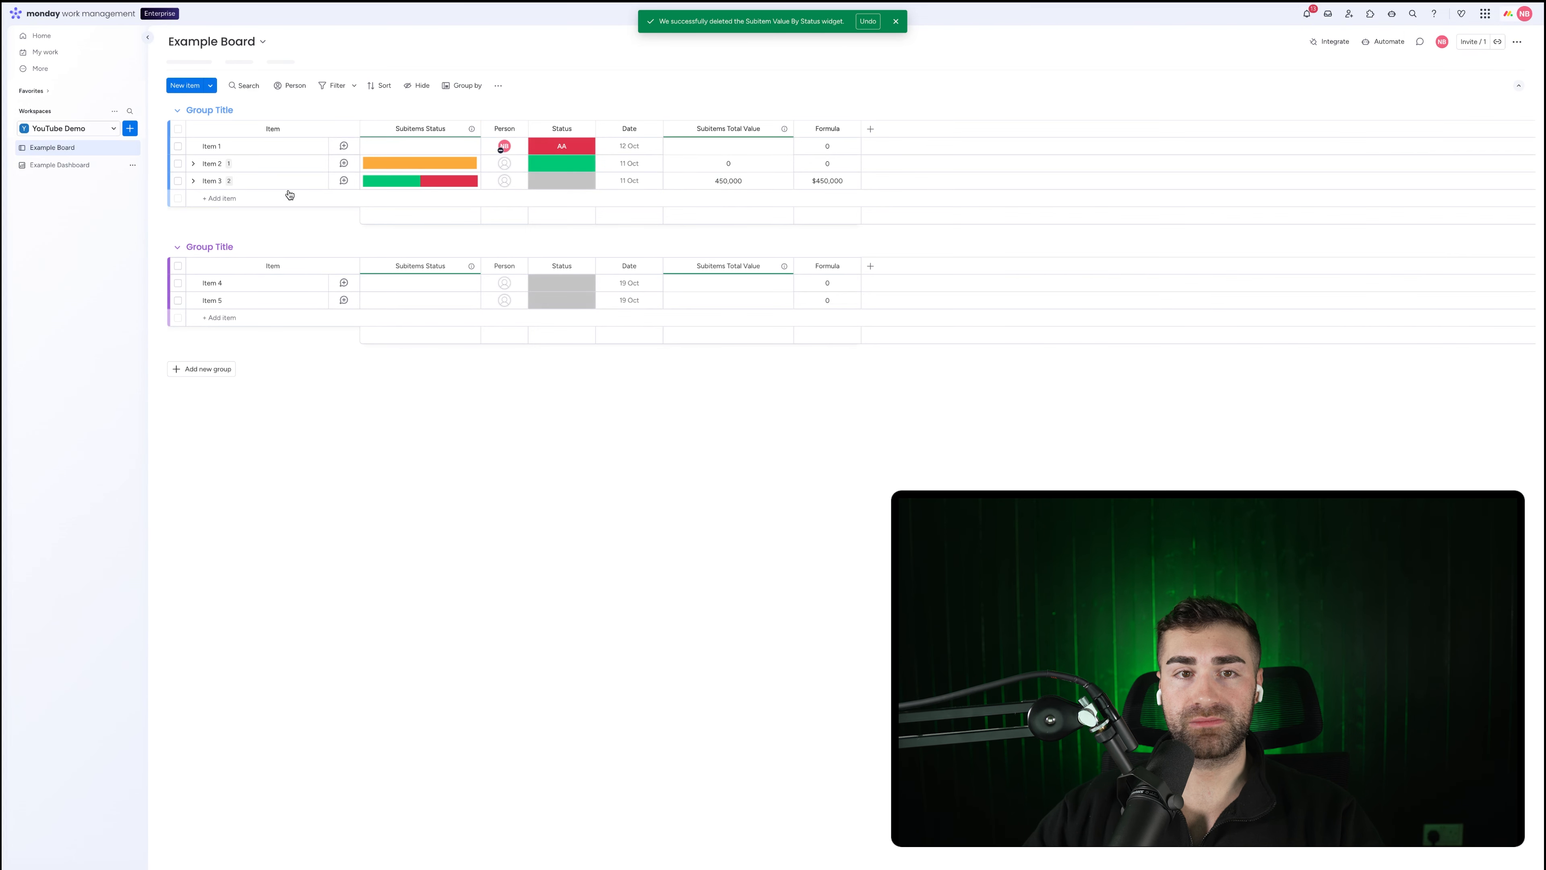
click(194, 162)
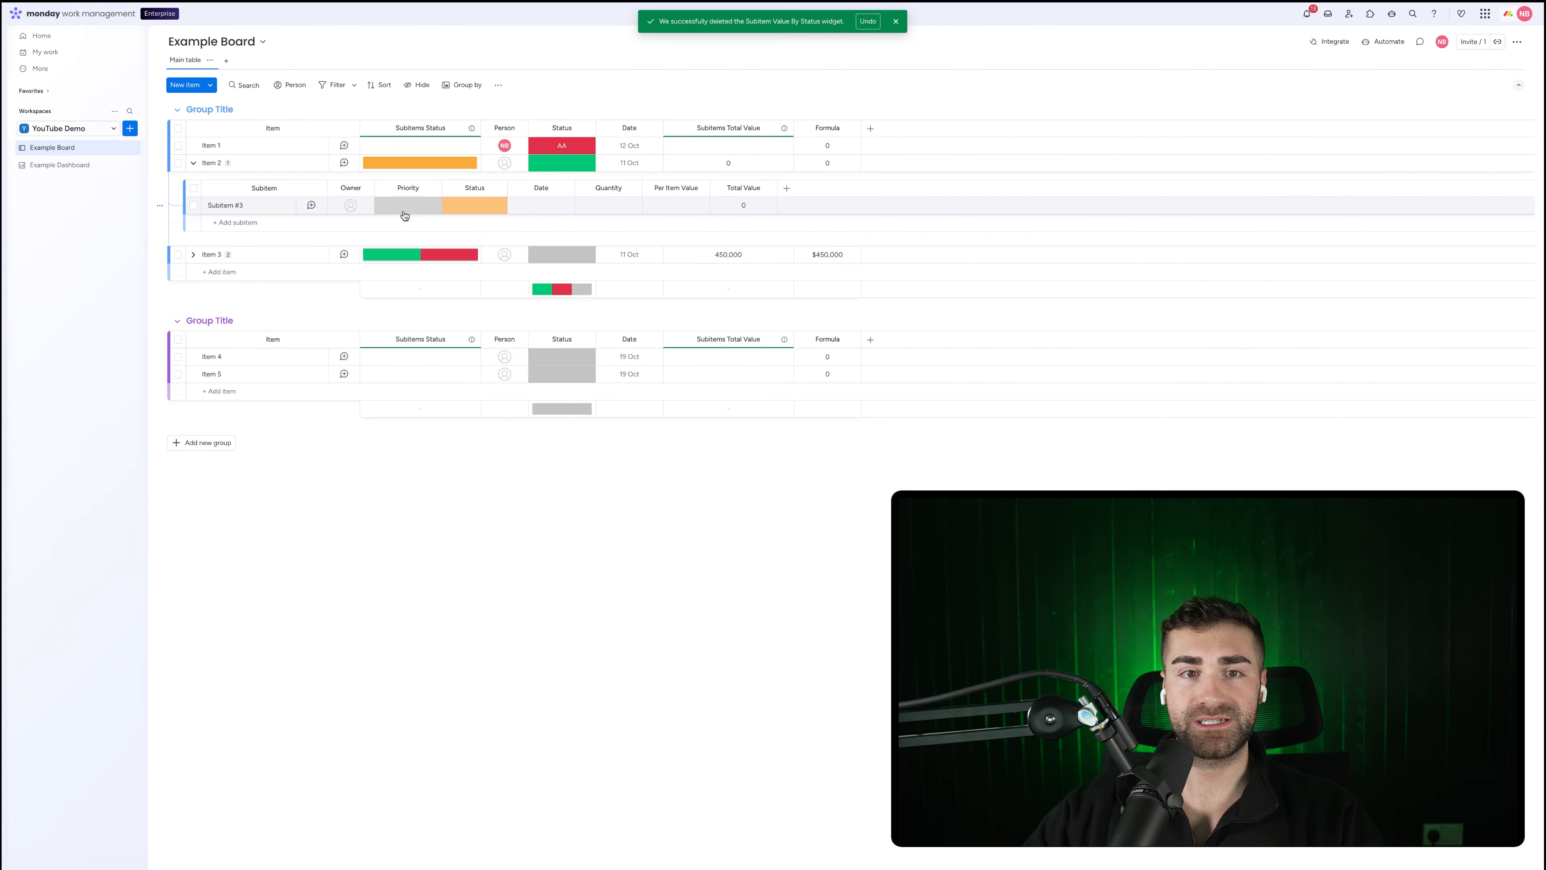
click(408, 205)
click(409, 237)
click(47, 165)
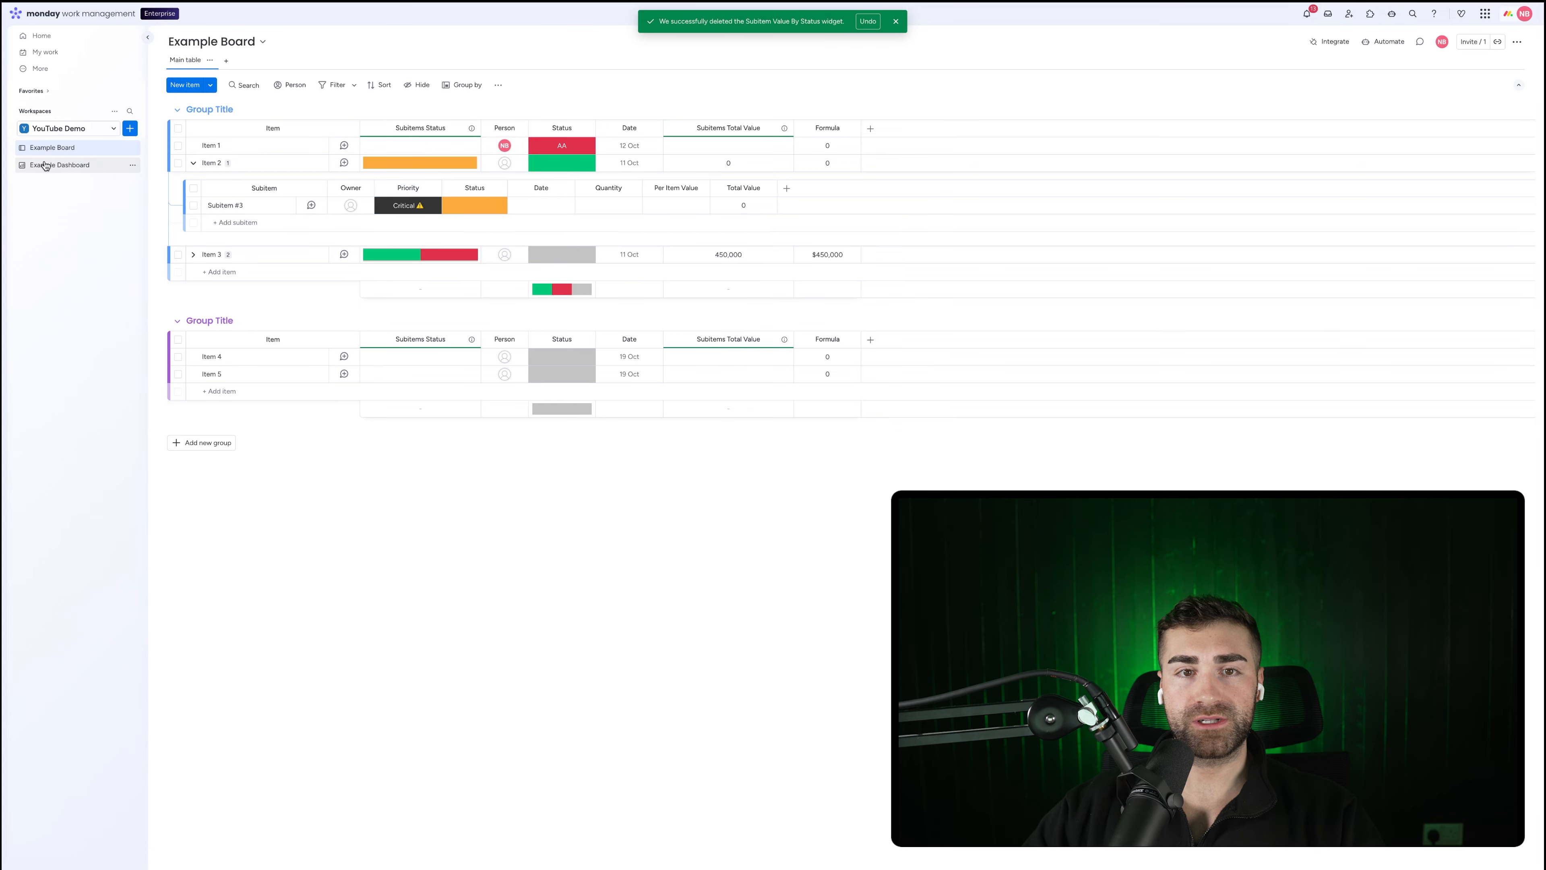
mouse_move(388, 322)
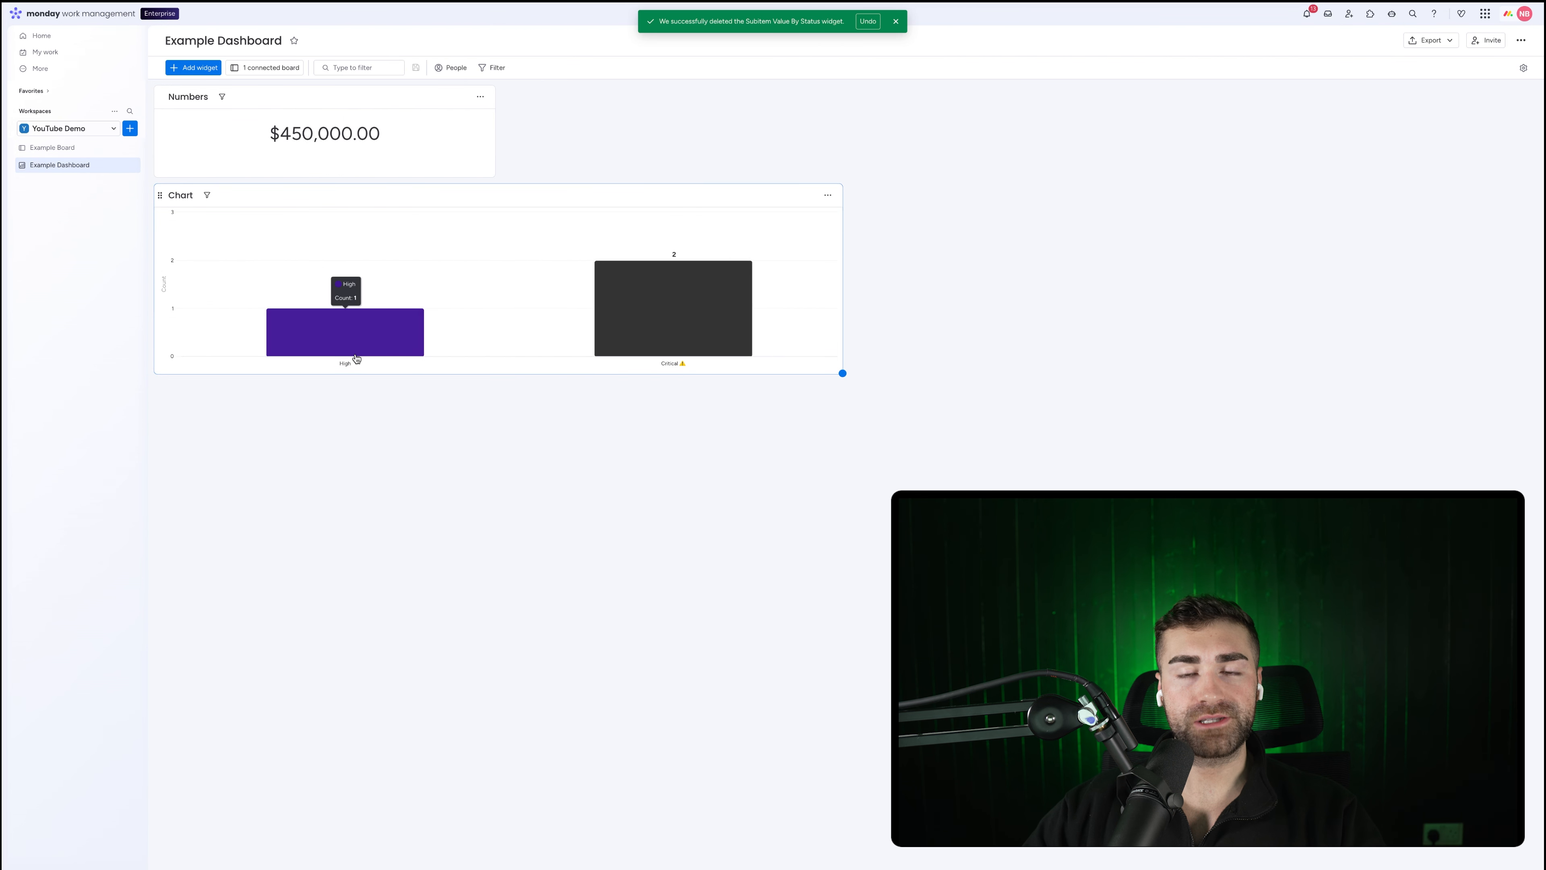
Add a Numbers widget to the Example Dashboard and name it "Avg. Subitem Value".
click(83, 153)
click(66, 166)
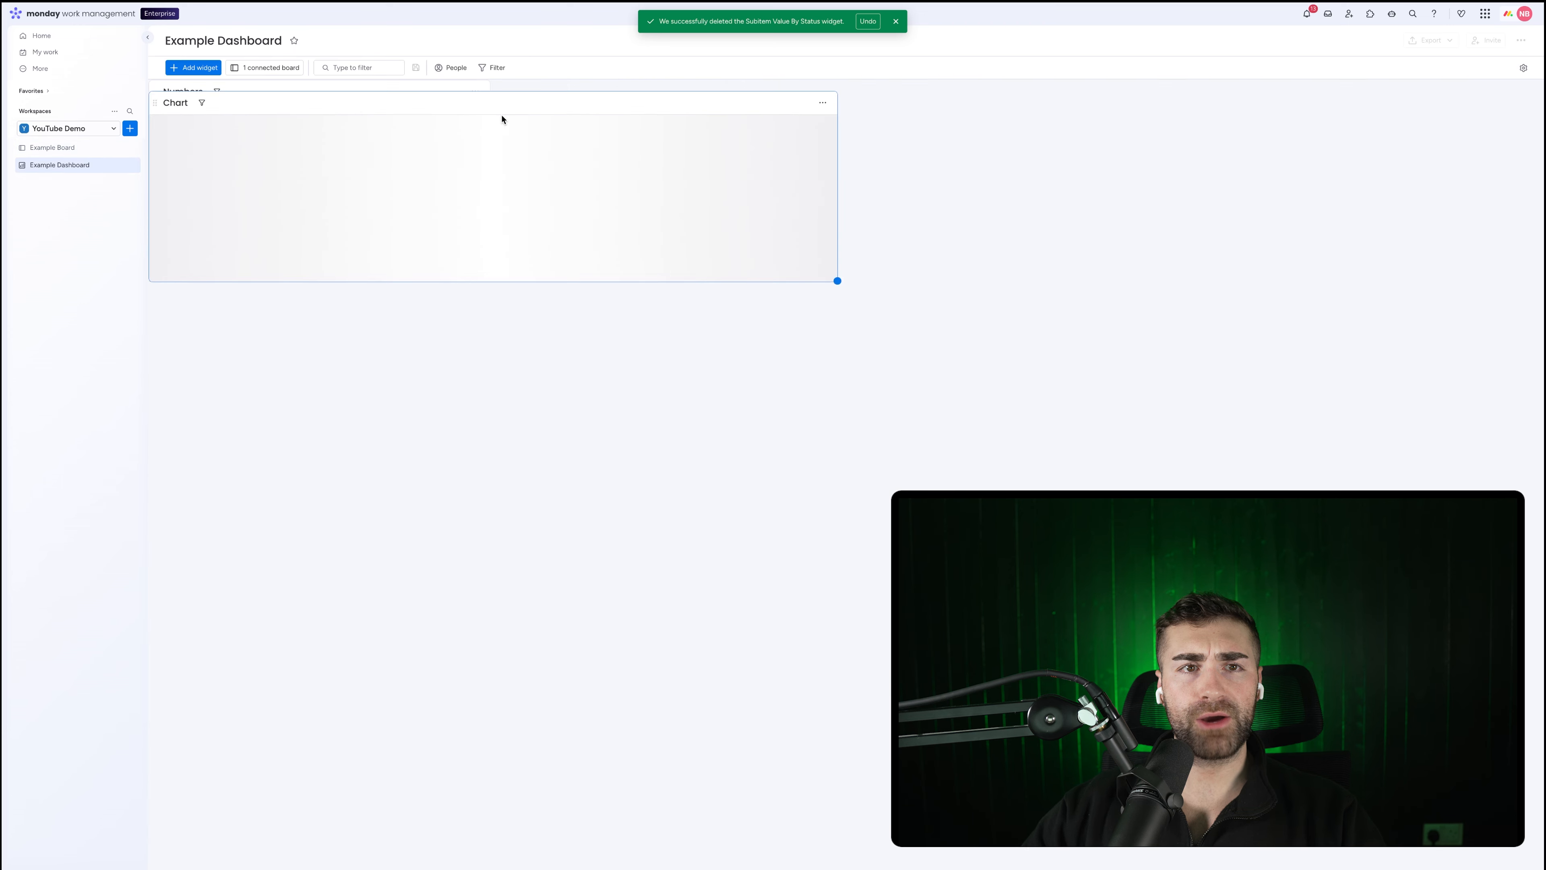
click(179, 69)
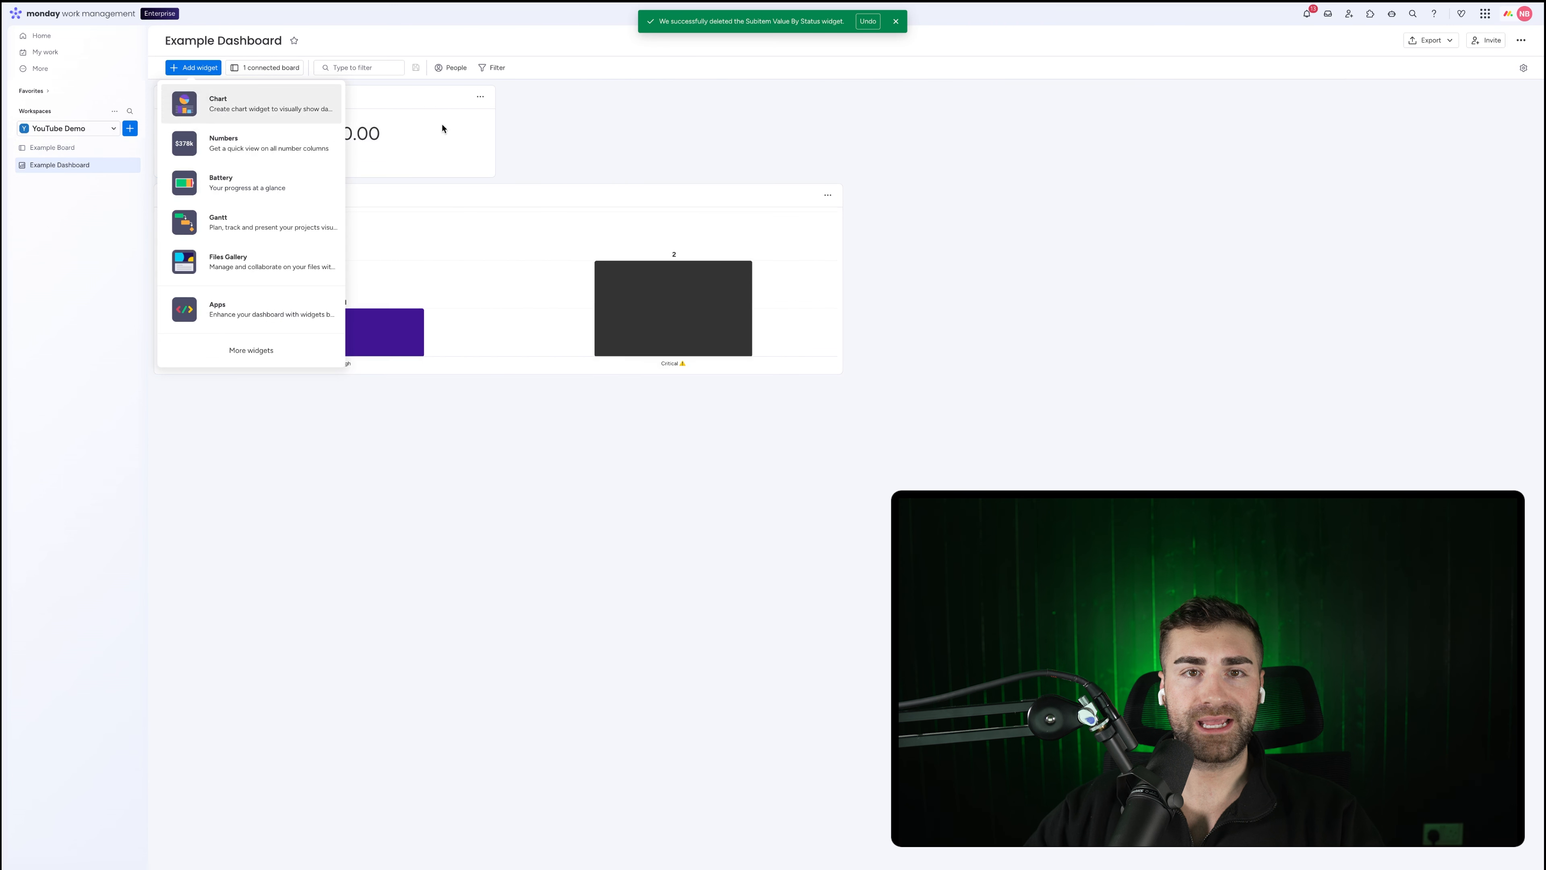
click(324, 152)
click(528, 97)
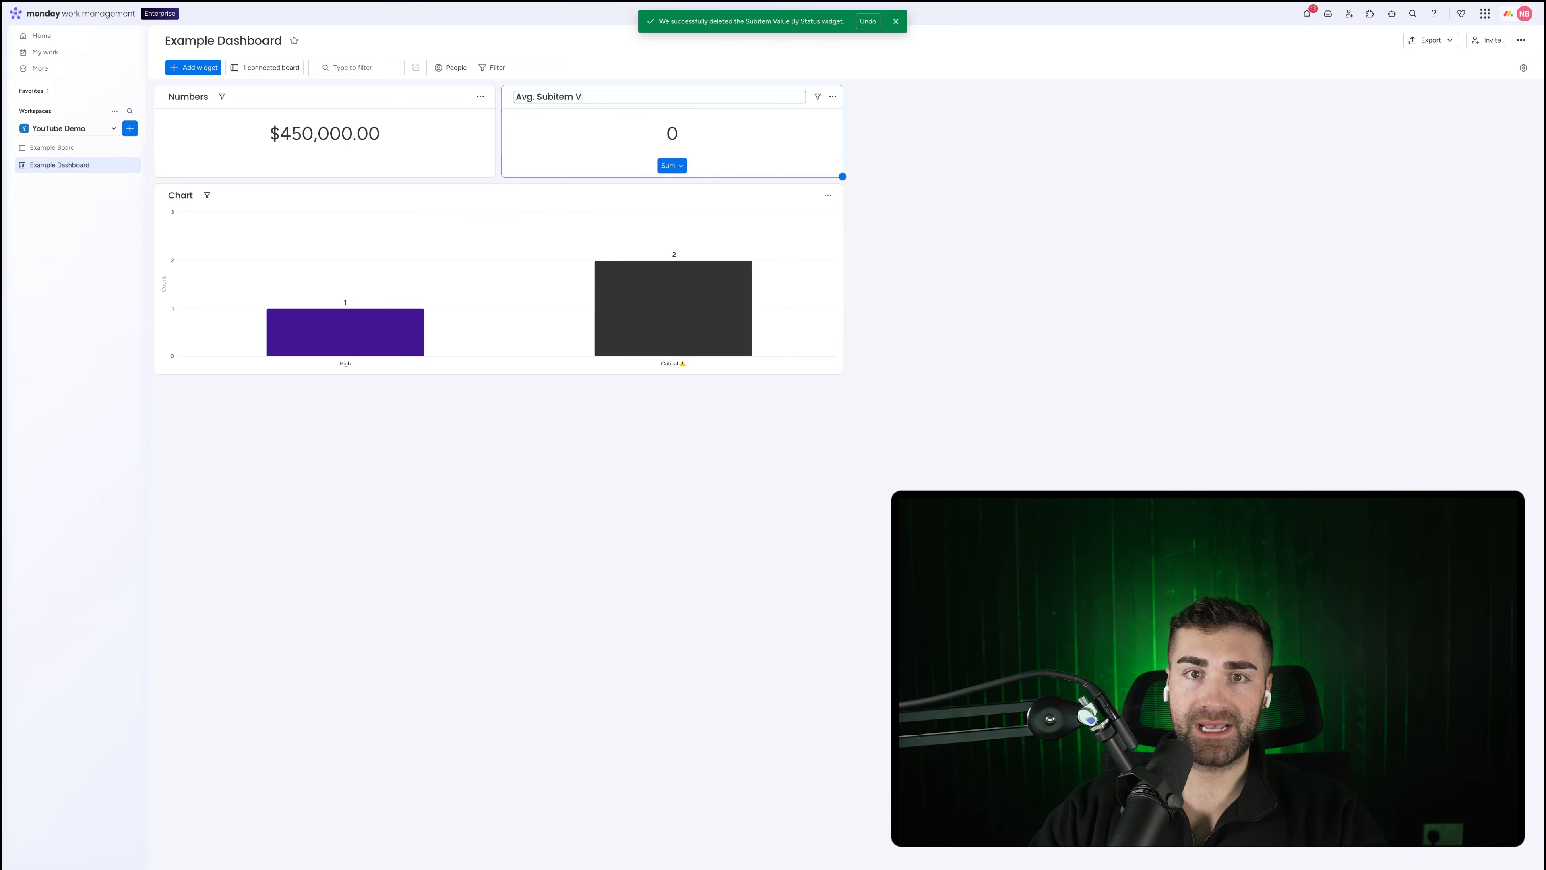
key(Return)
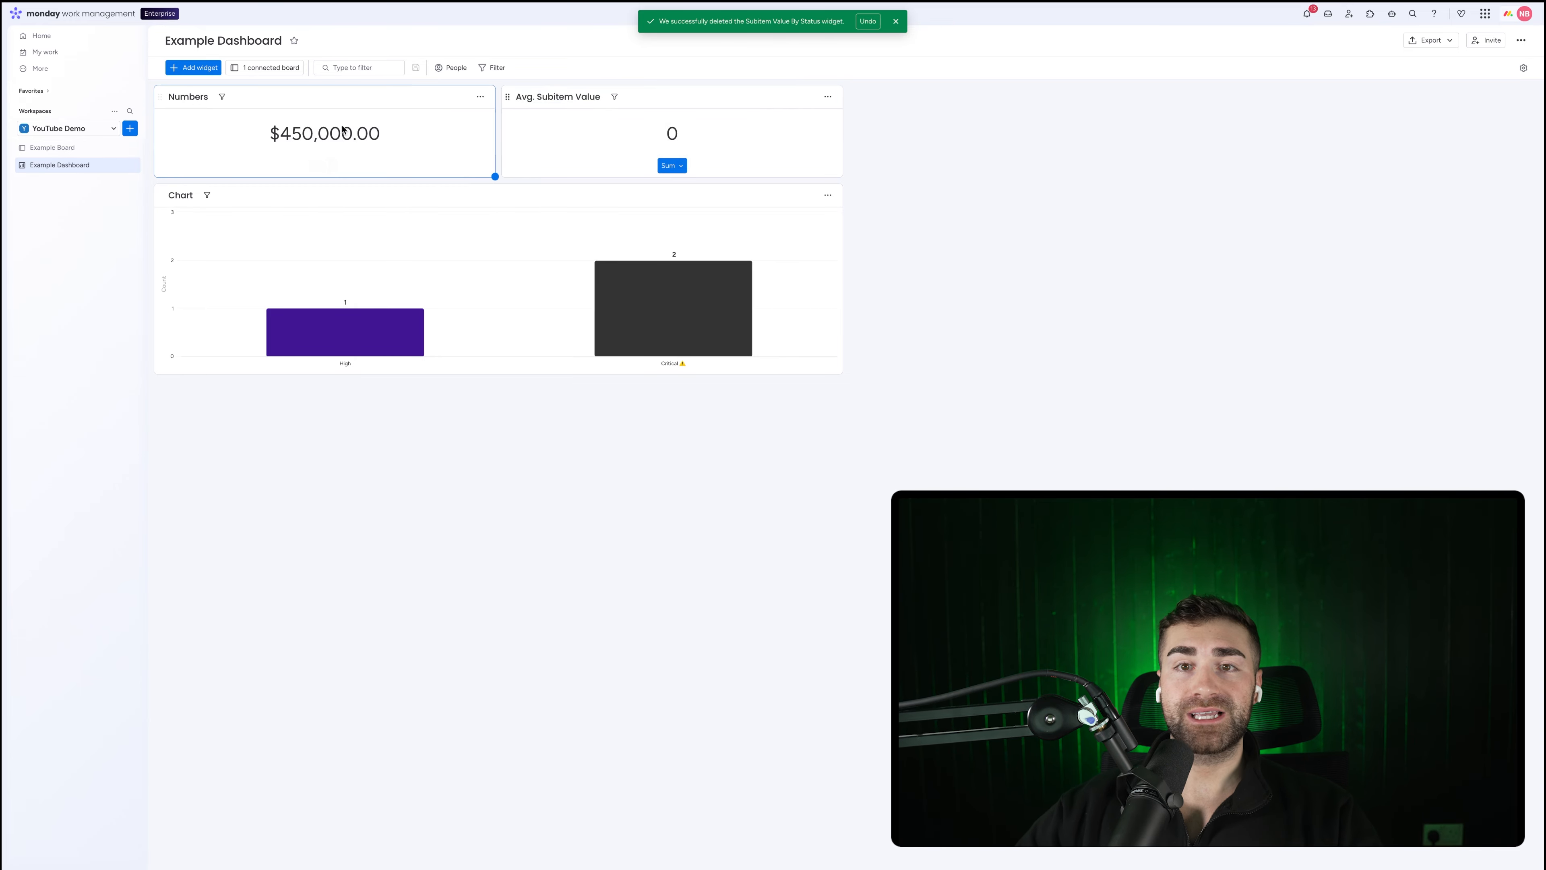
Configure the Avg. Subitem Value widget to choose columns one by one, using only the subitem Total Value column.
click(828, 97)
click(846, 136)
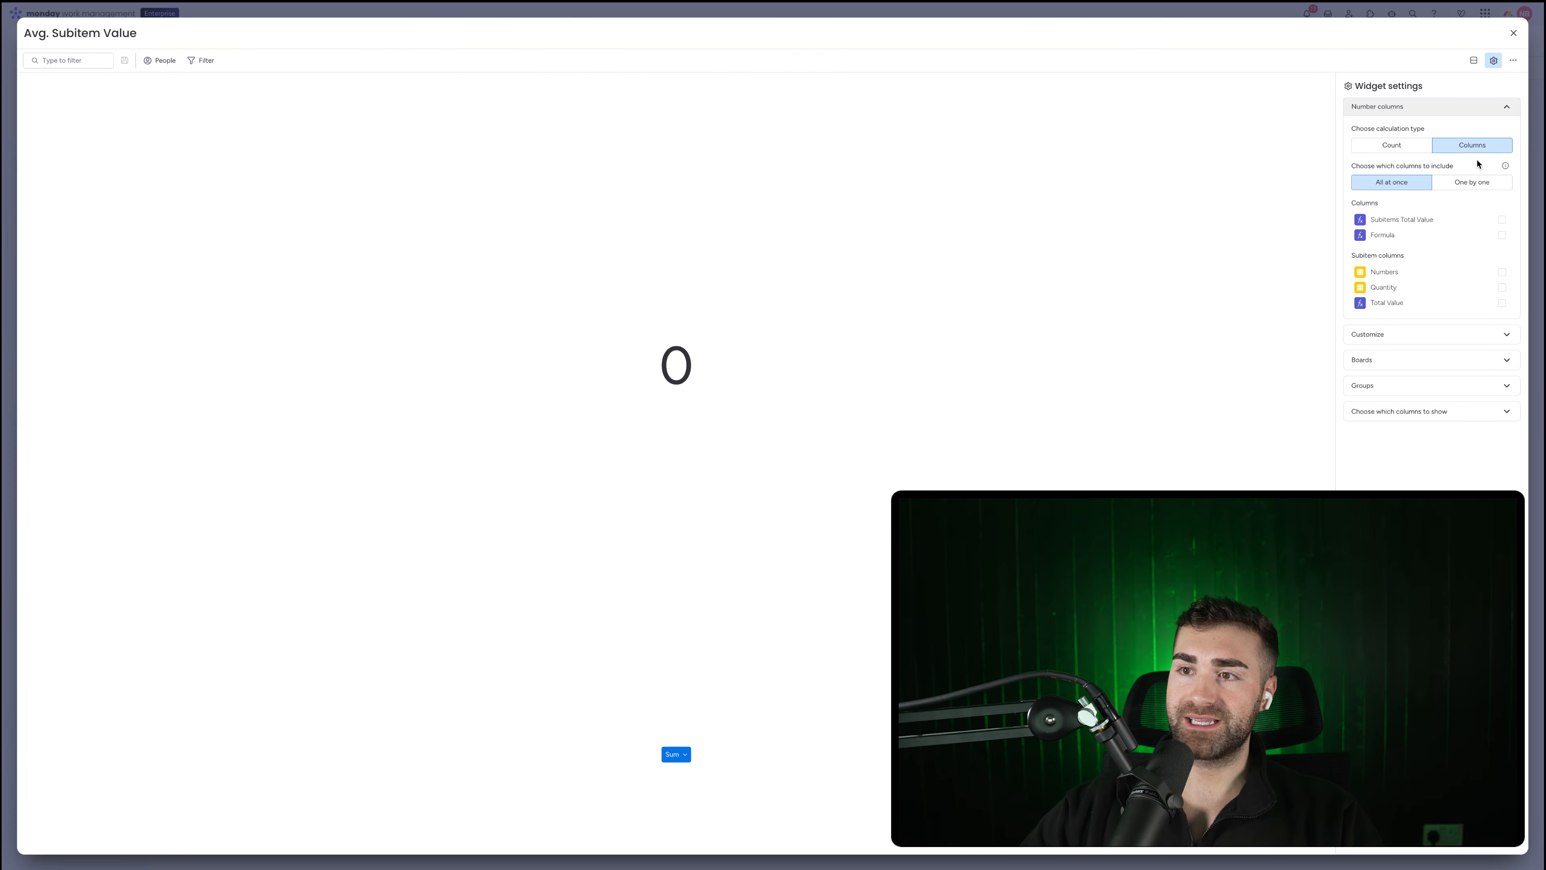
click(1473, 182)
click(1445, 225)
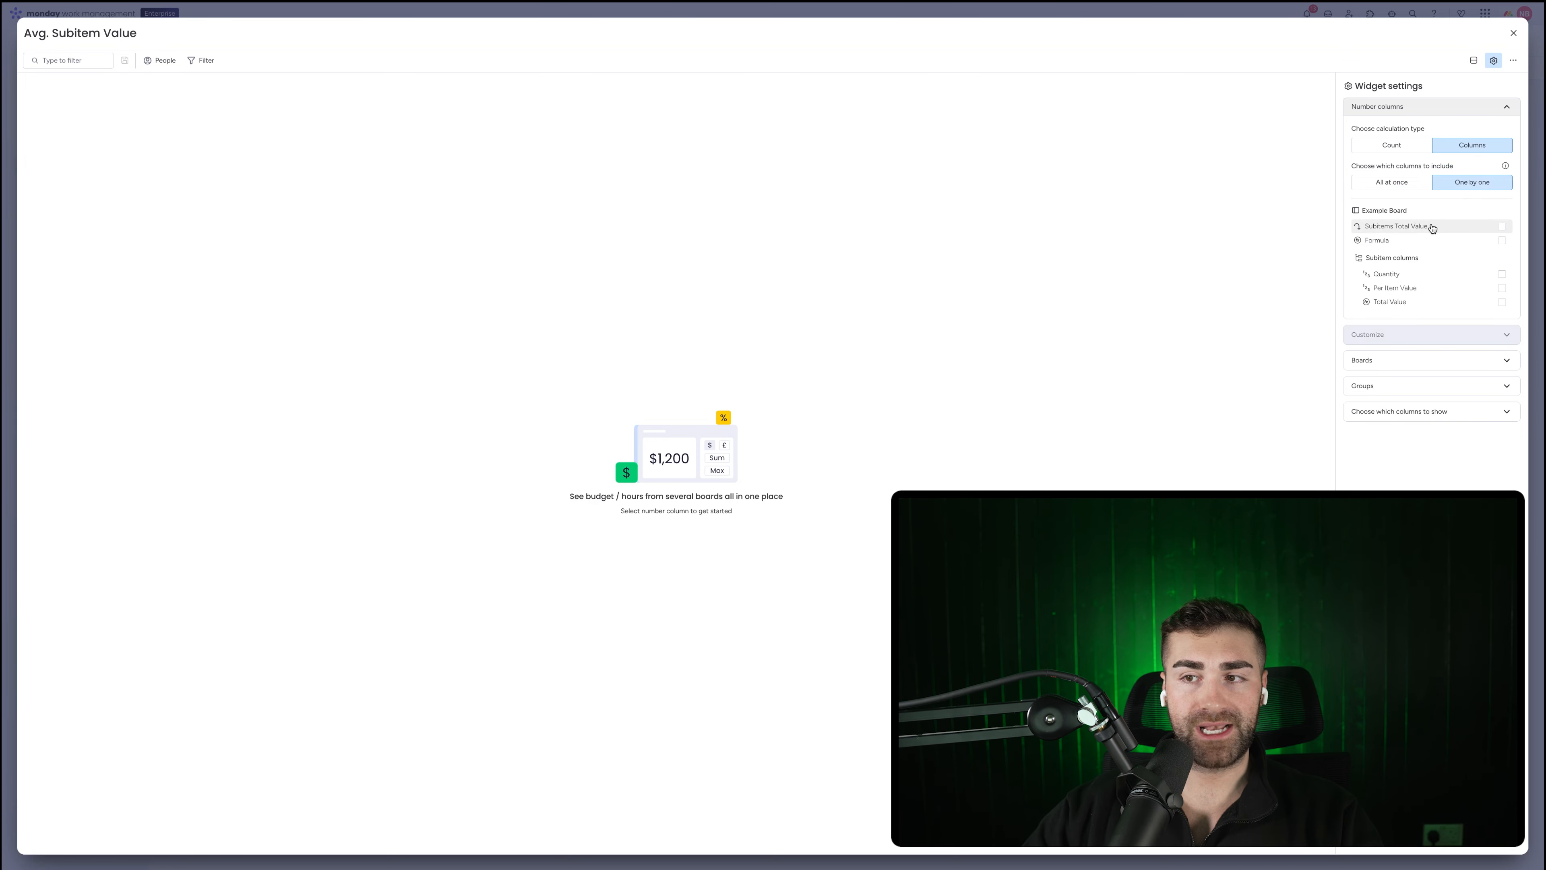
click(1409, 310)
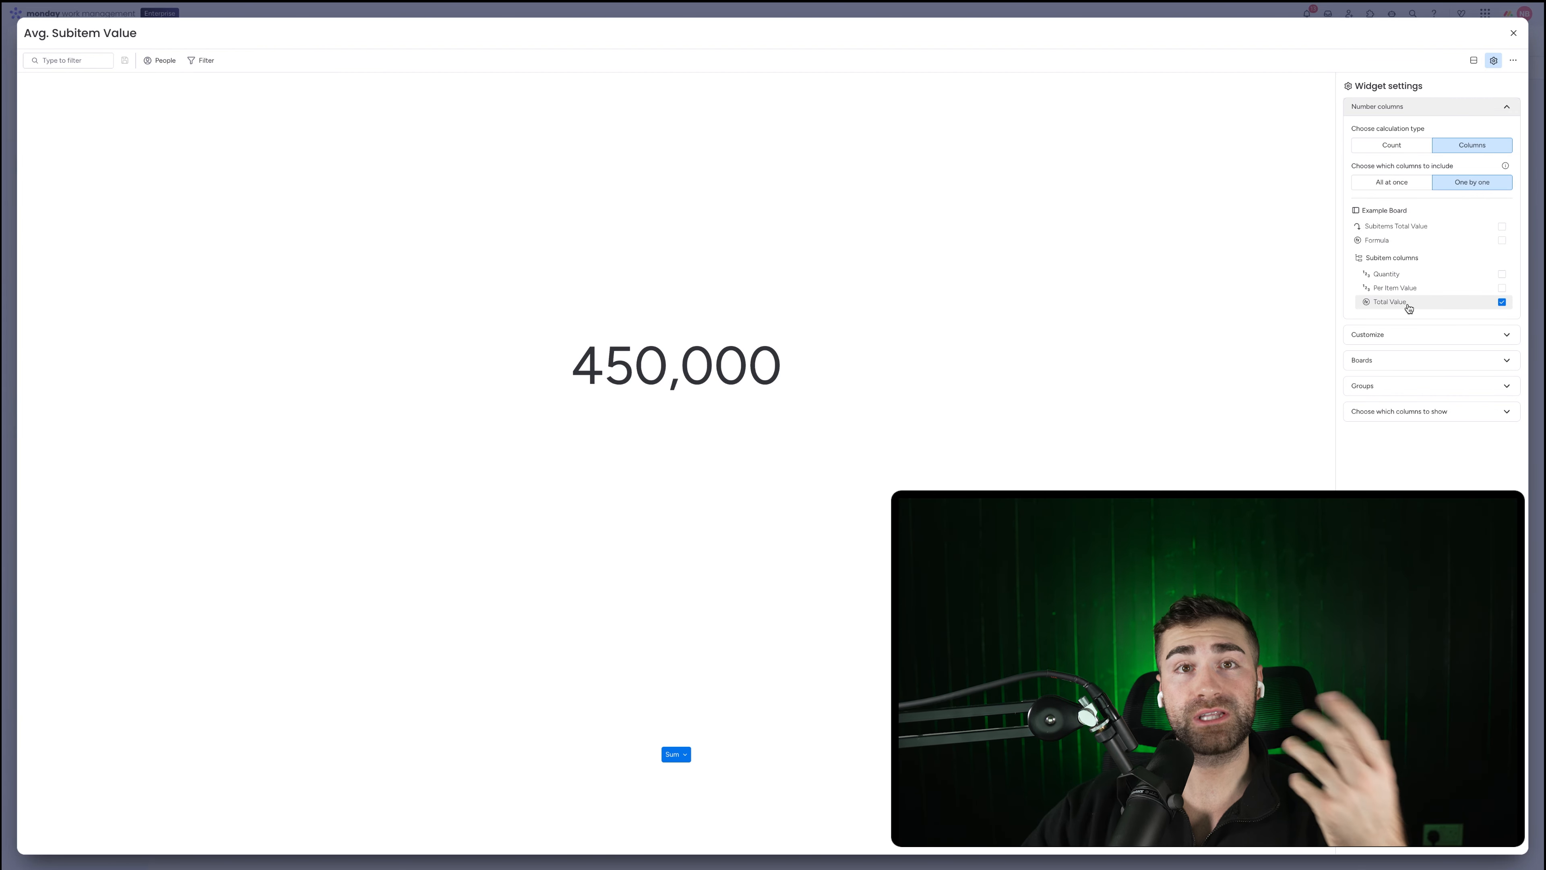
Customize the Avg. Subitem Value widget with the Average calculation, manual two decimal places and the $ unit, and close its settings.
click(1412, 335)
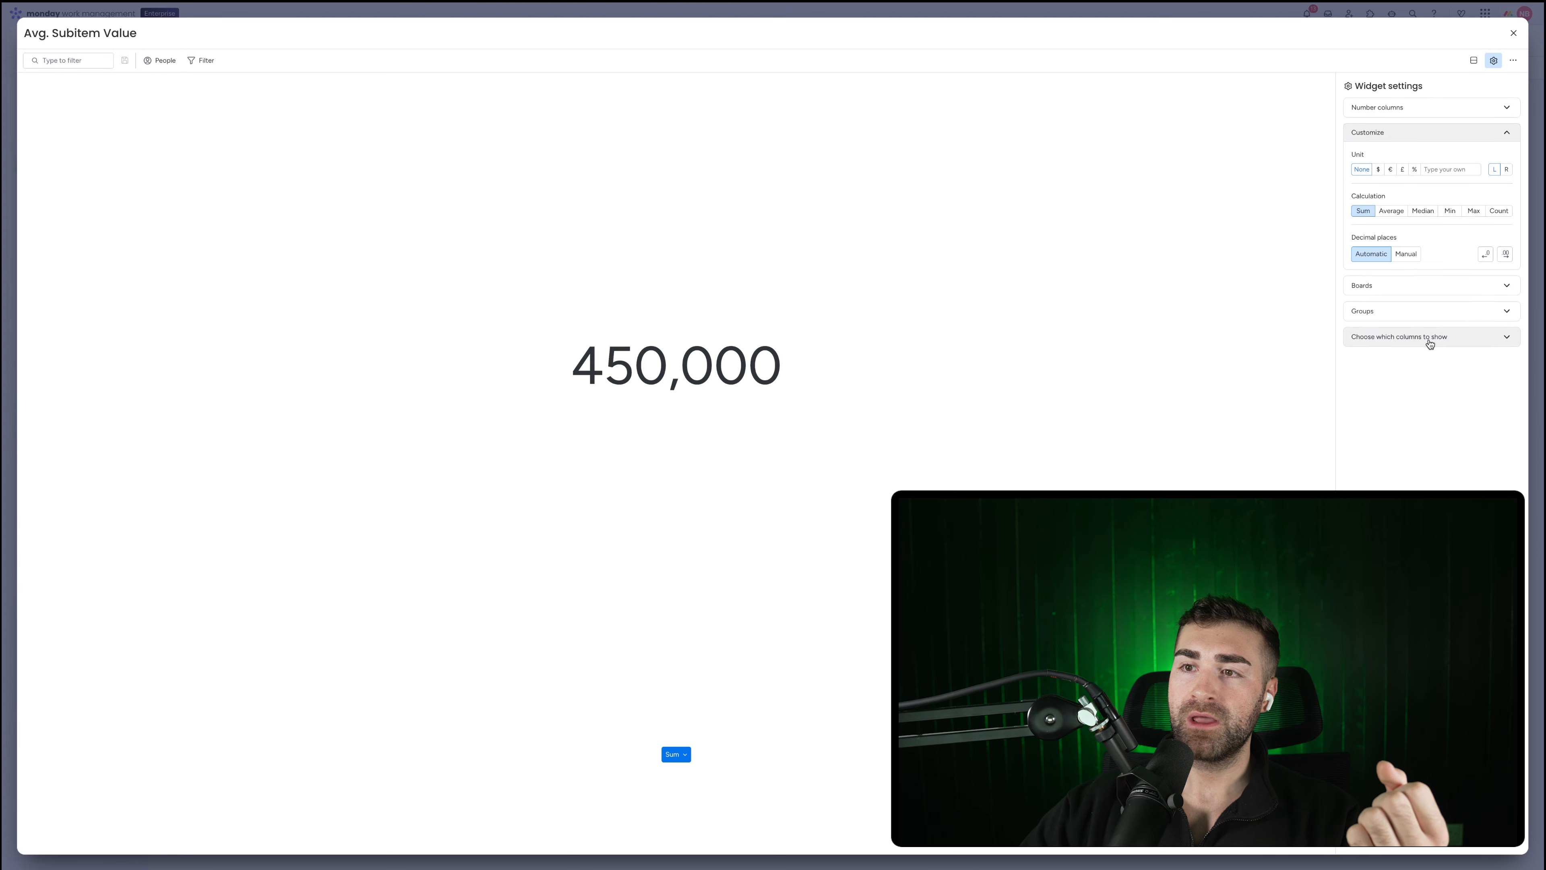
click(1386, 212)
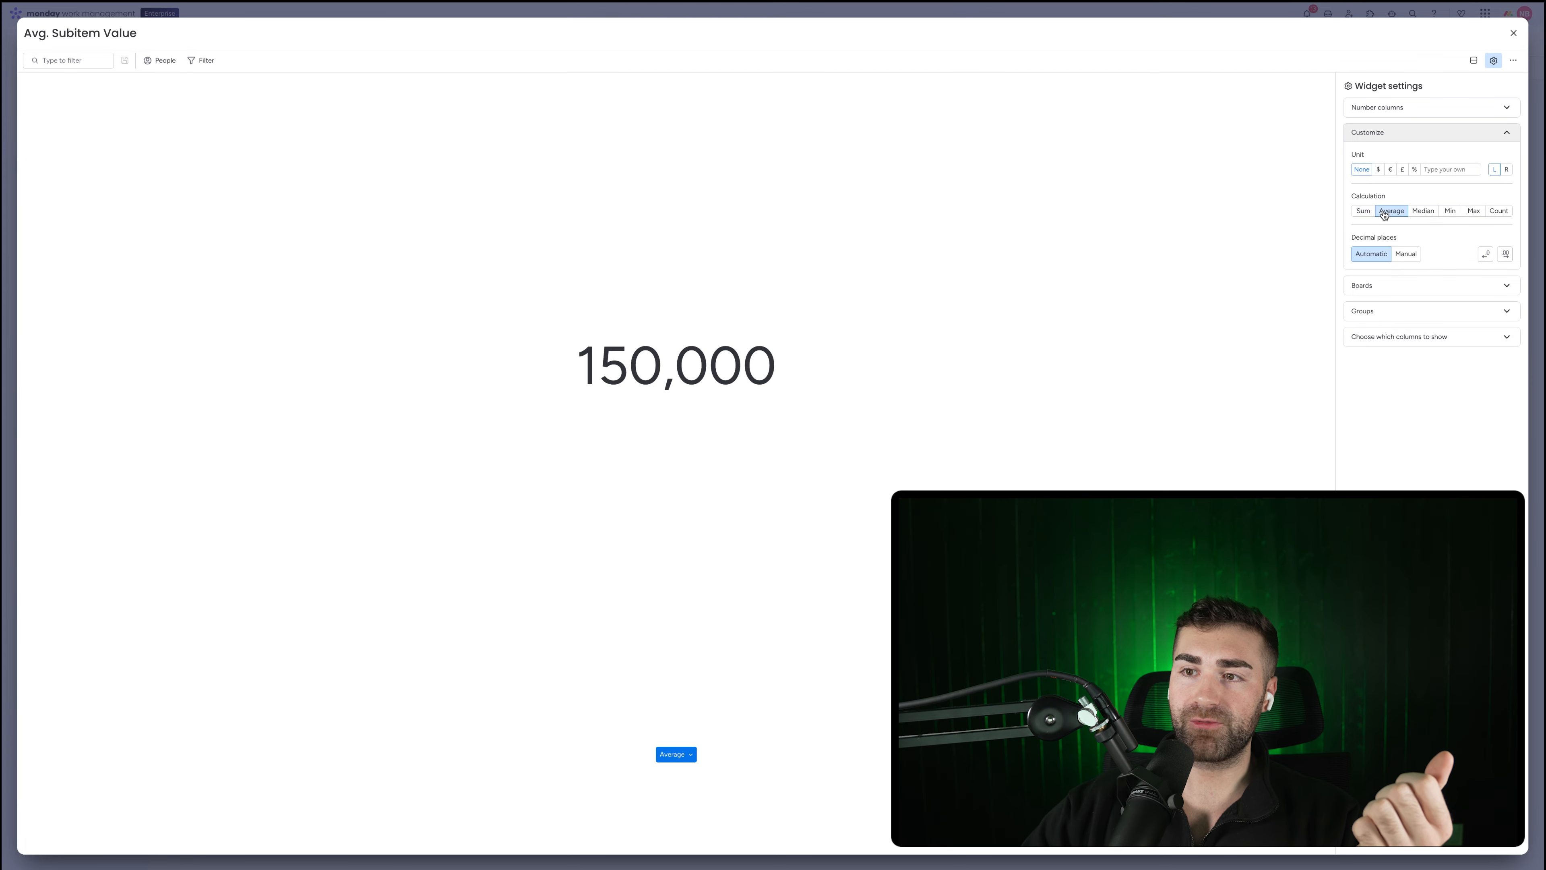
click(1406, 253)
click(1485, 254)
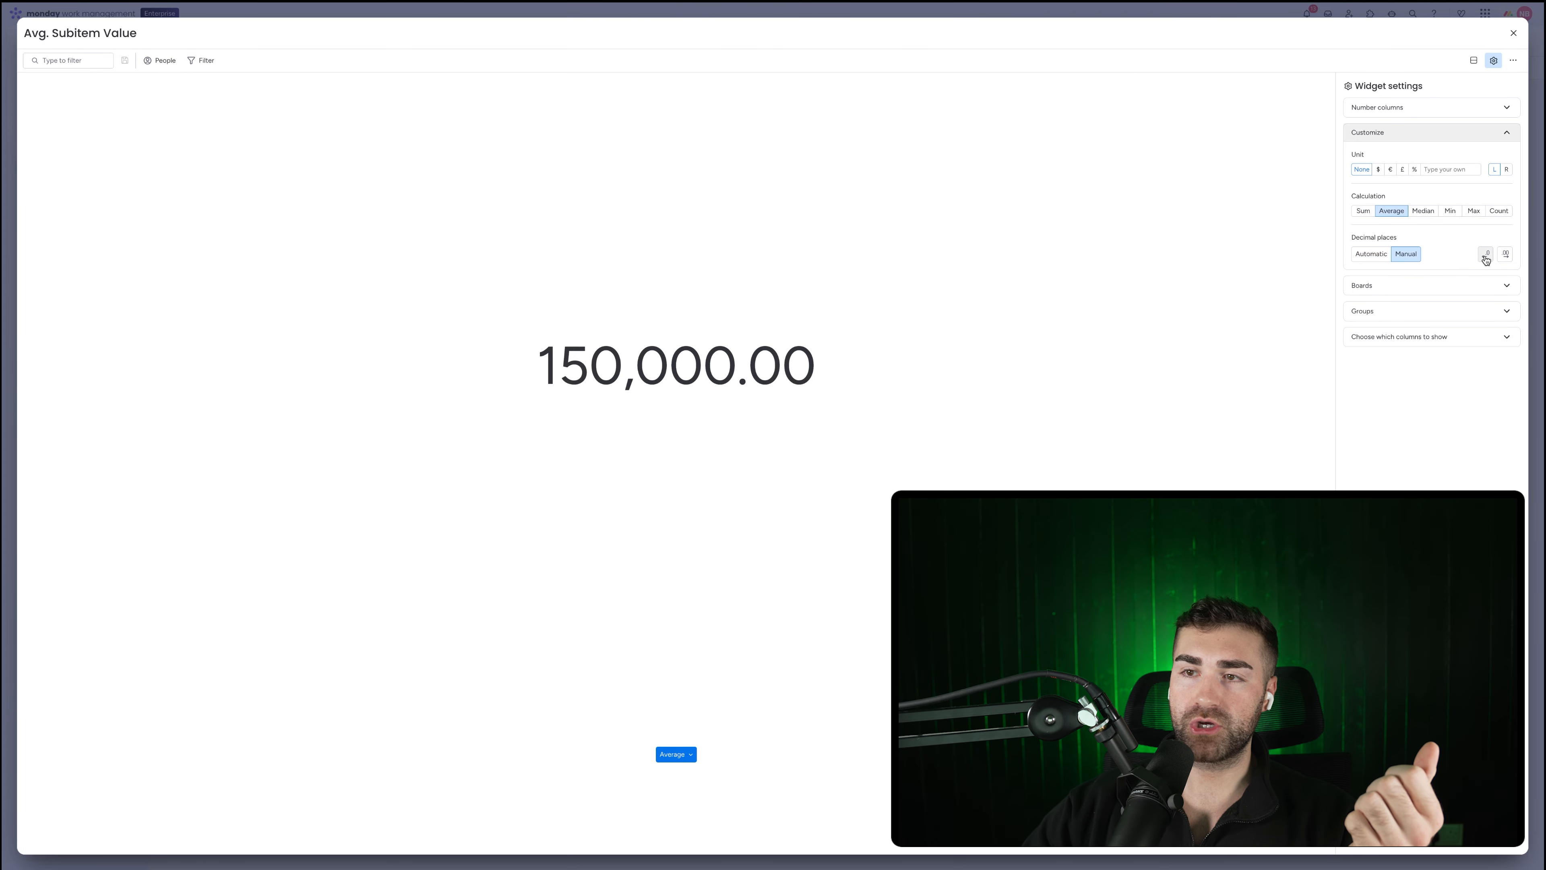
click(1378, 170)
click(1513, 34)
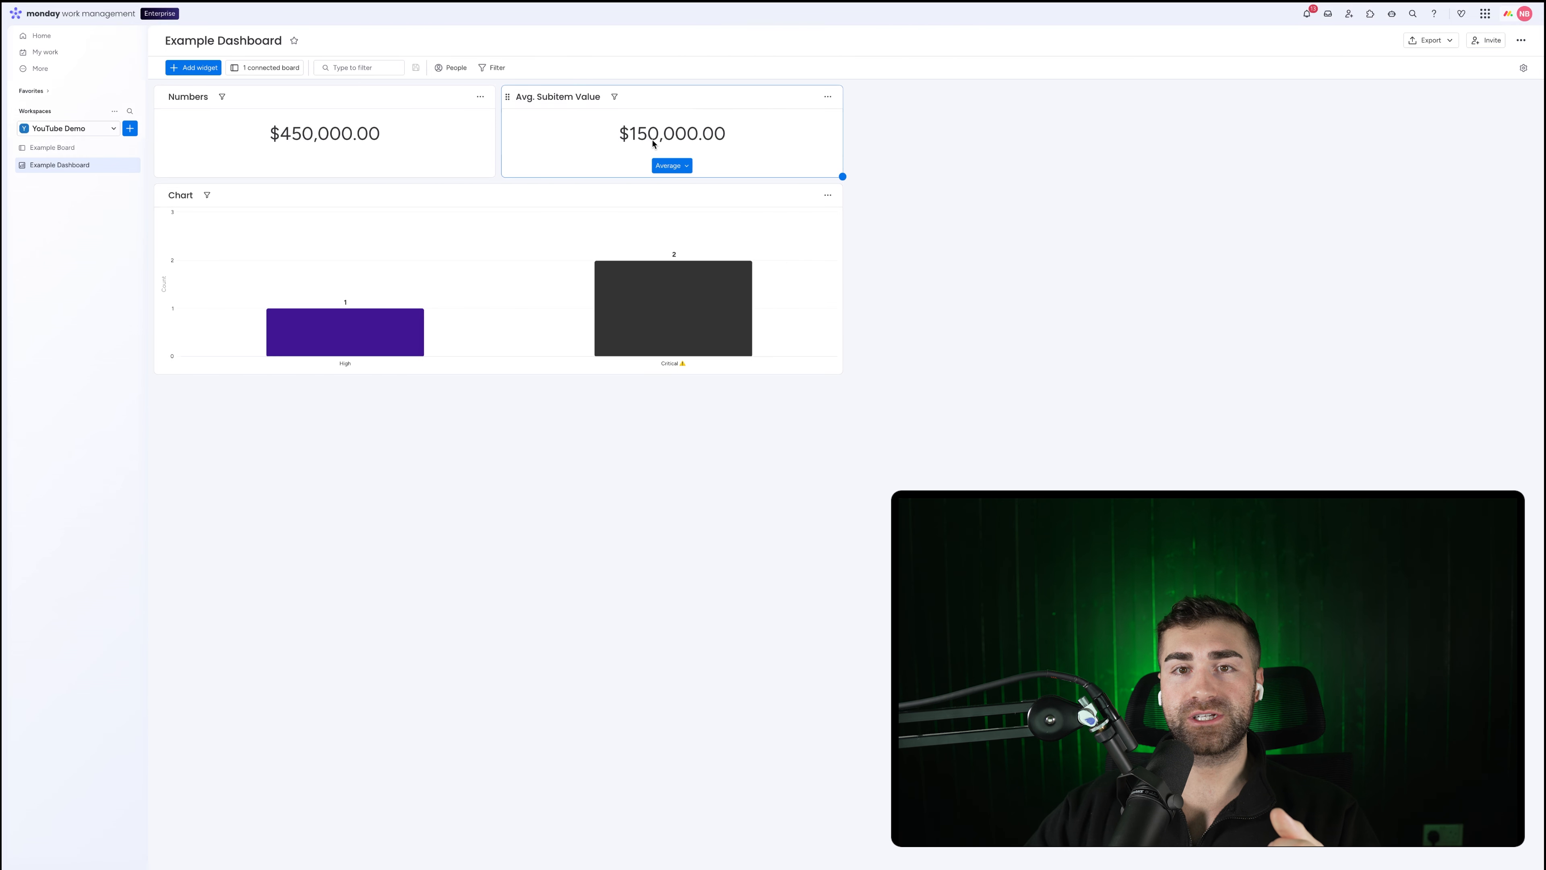
Review which Example Board groups are included in the Avg. Subitem Value widget's settings, and return to the dashboard.
click(827, 97)
click(843, 131)
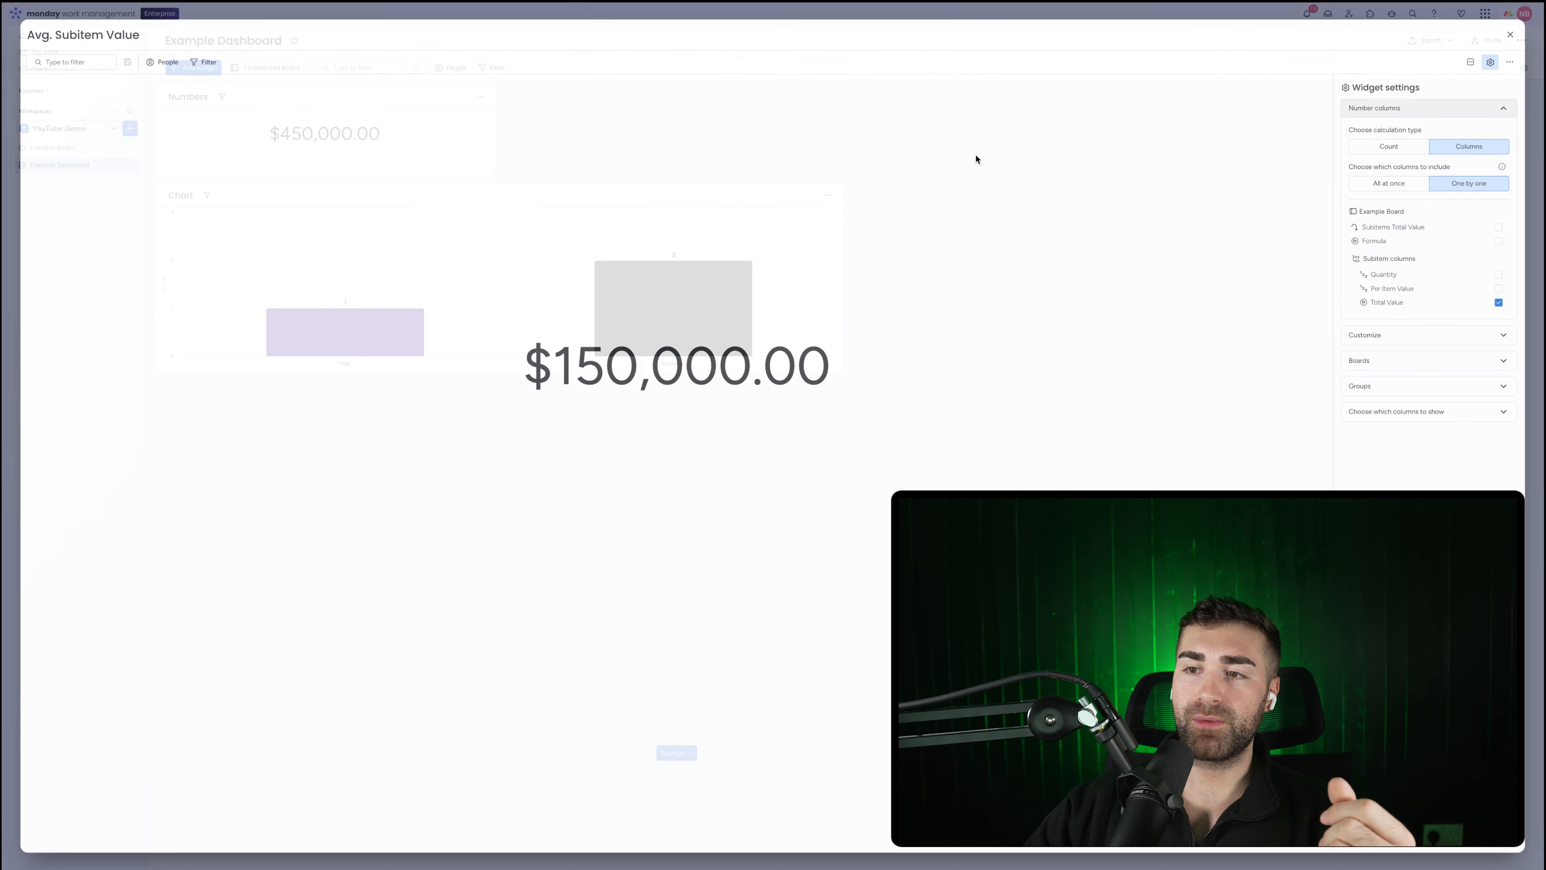
click(1378, 384)
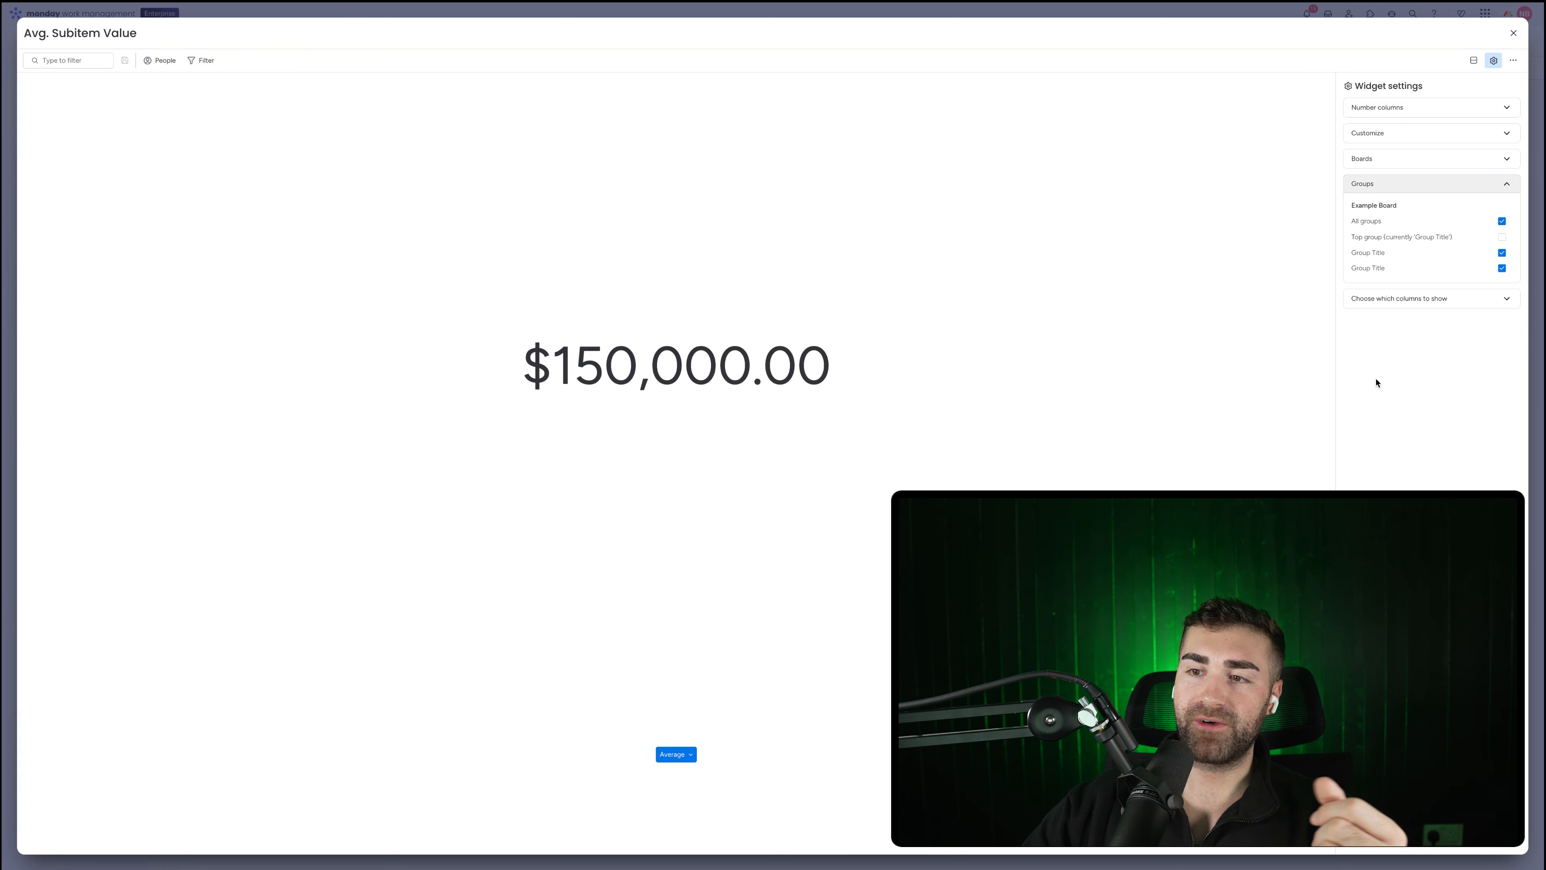
click(1419, 261)
click(1415, 262)
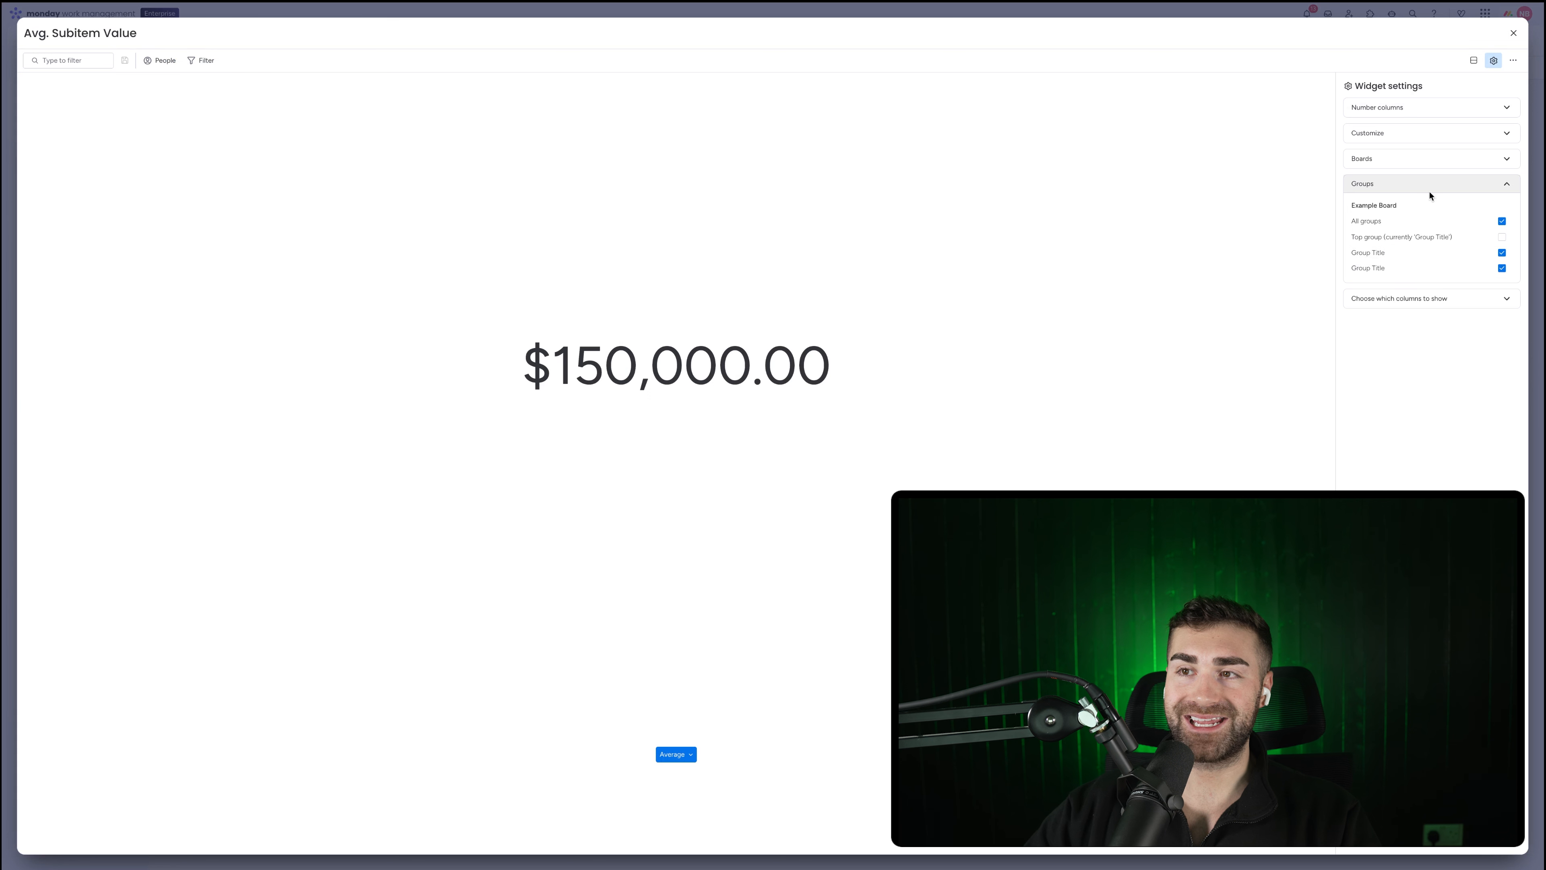
click(1513, 33)
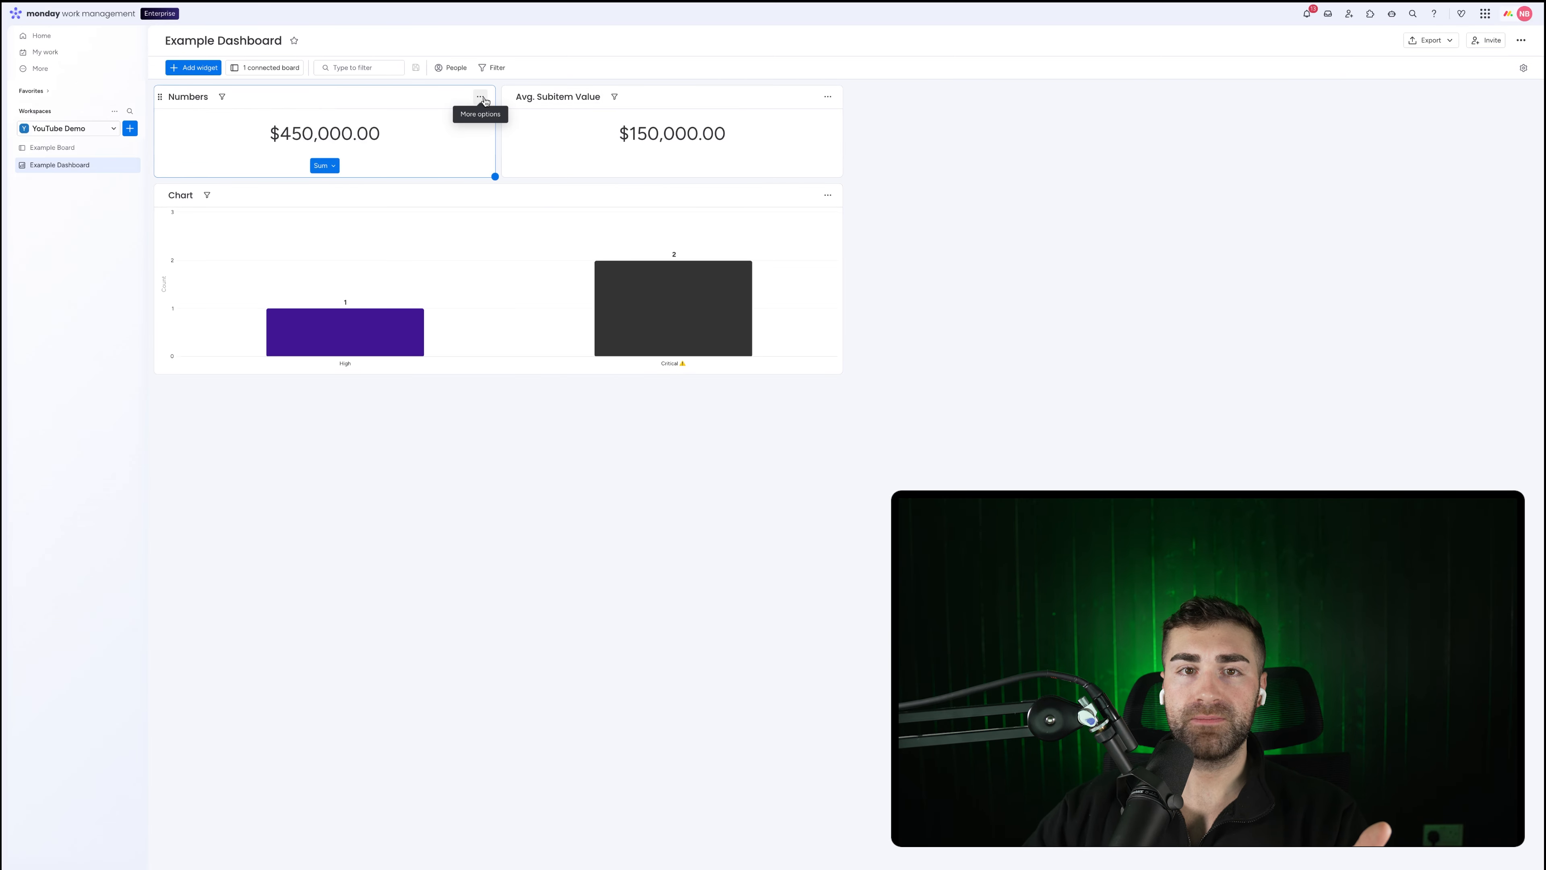
Add another Numbers widget to the dashboard and name it "Total Subitem Value".
click(192, 67)
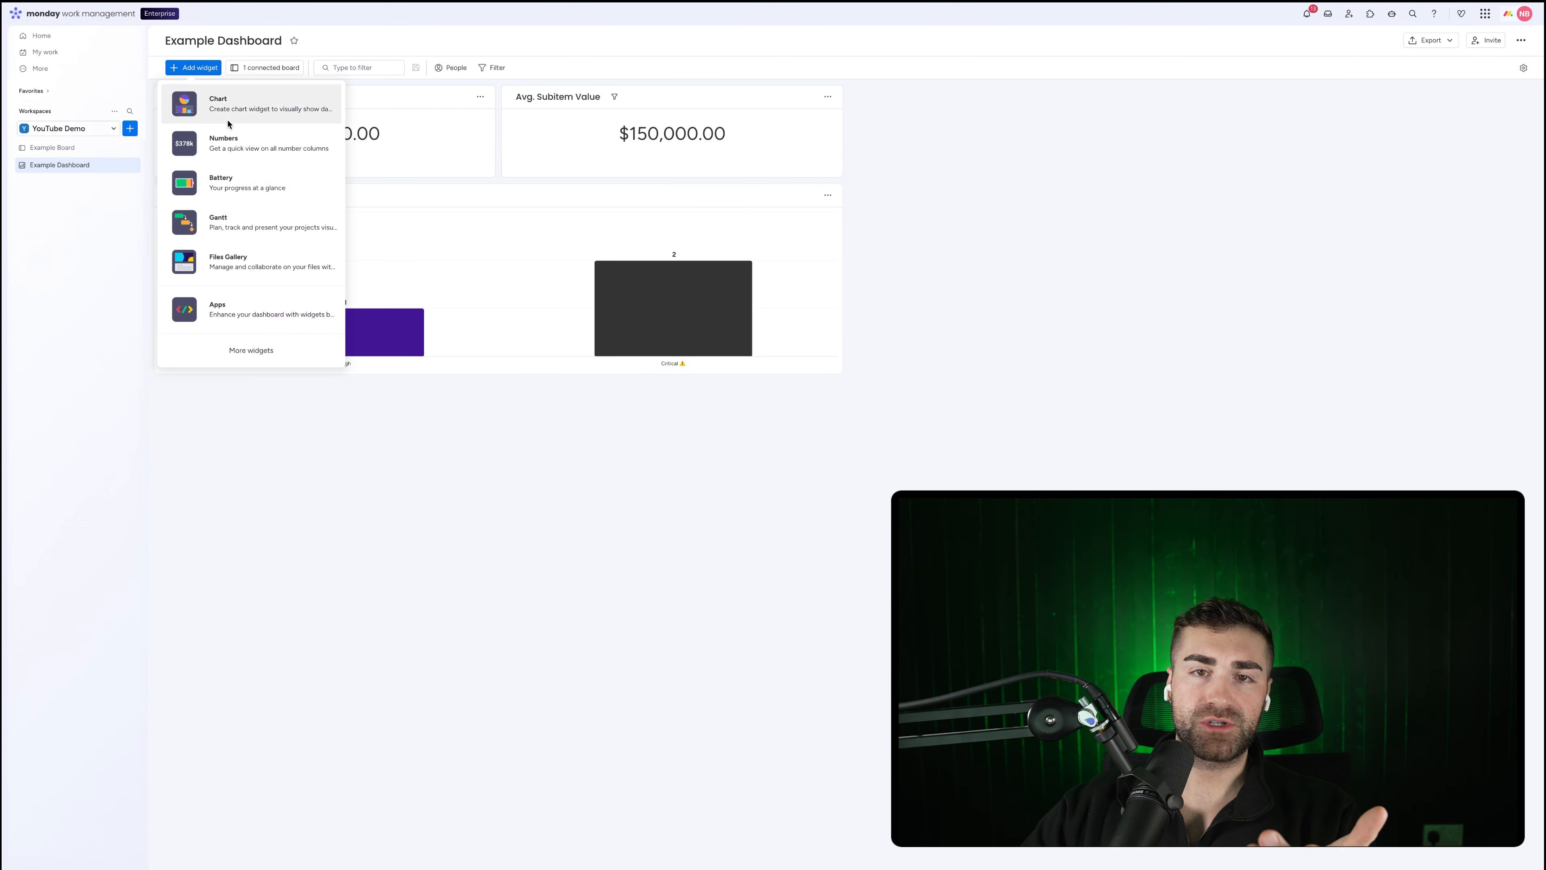
click(215, 136)
click(868, 97)
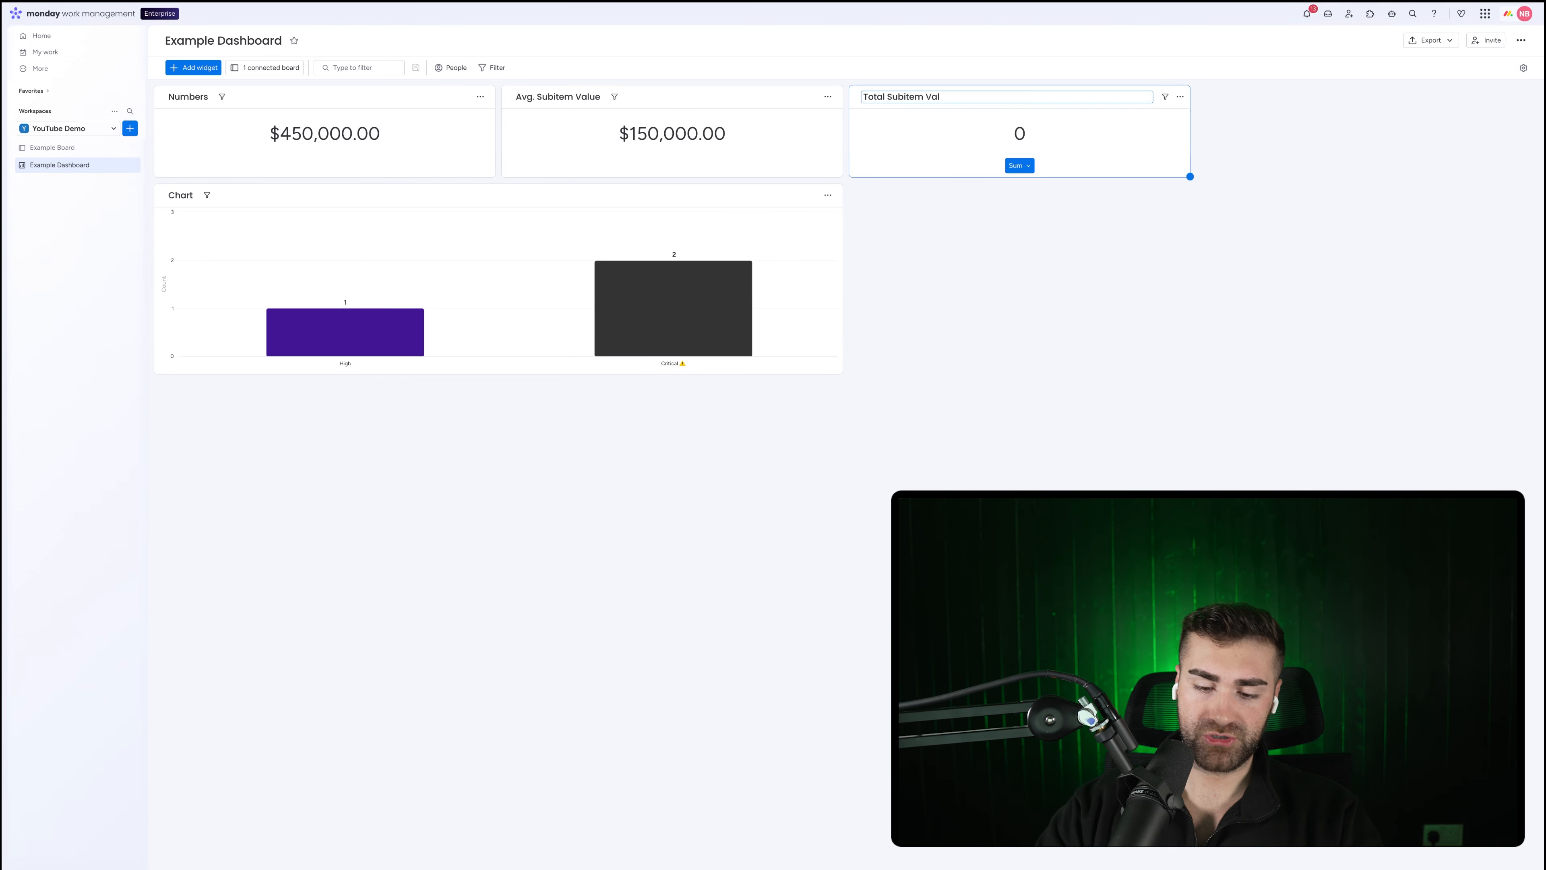
key(Return)
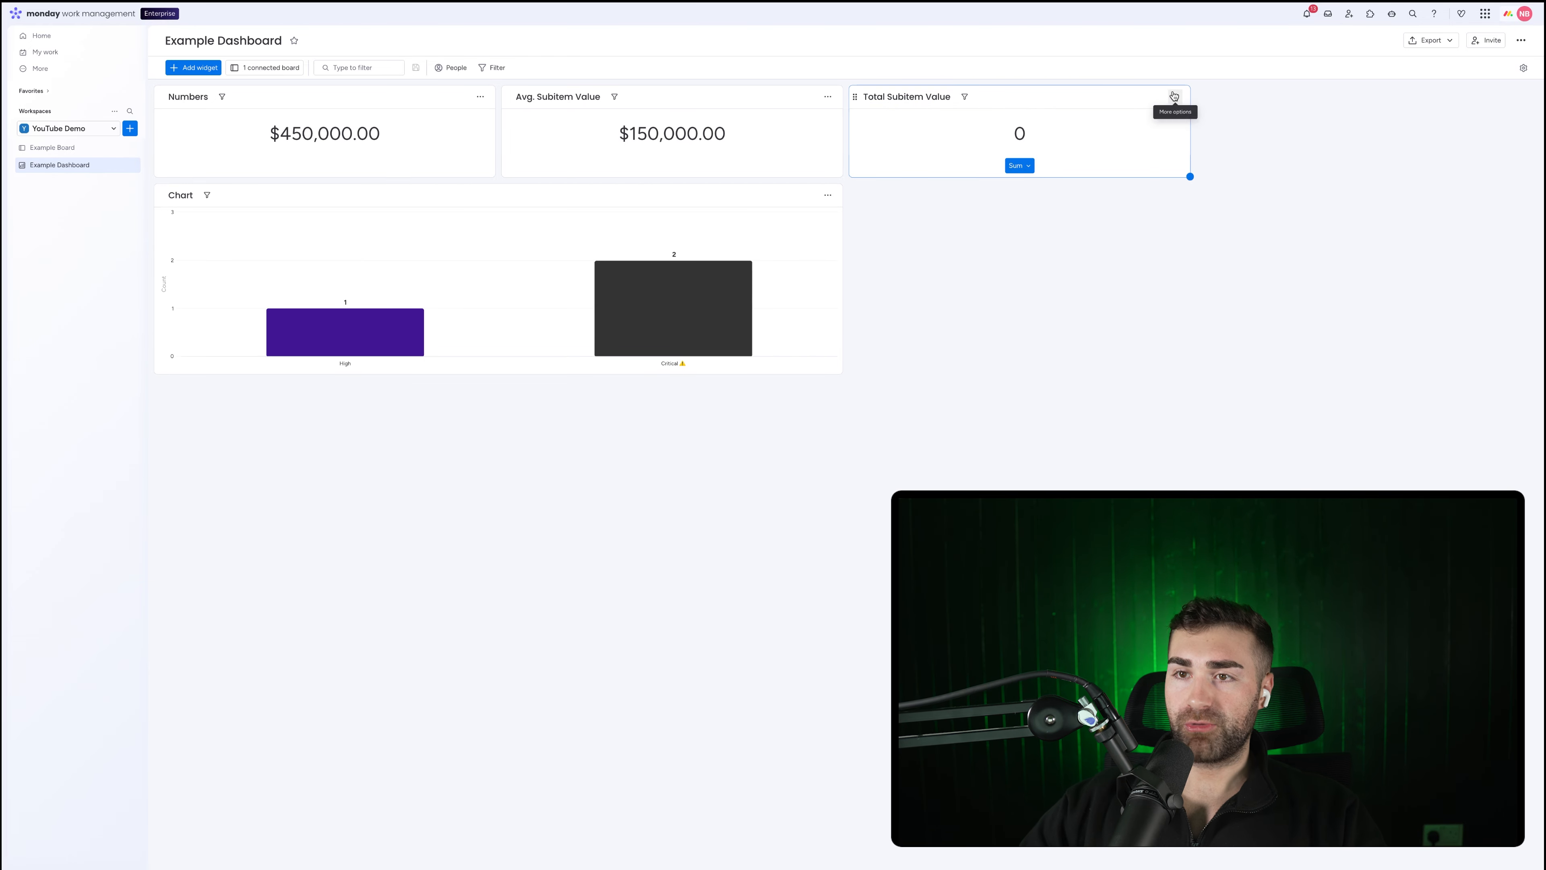
Configure the Total Subitem Value widget to choose columns one by one, using the subitem Total Value column.
click(1175, 96)
click(1209, 136)
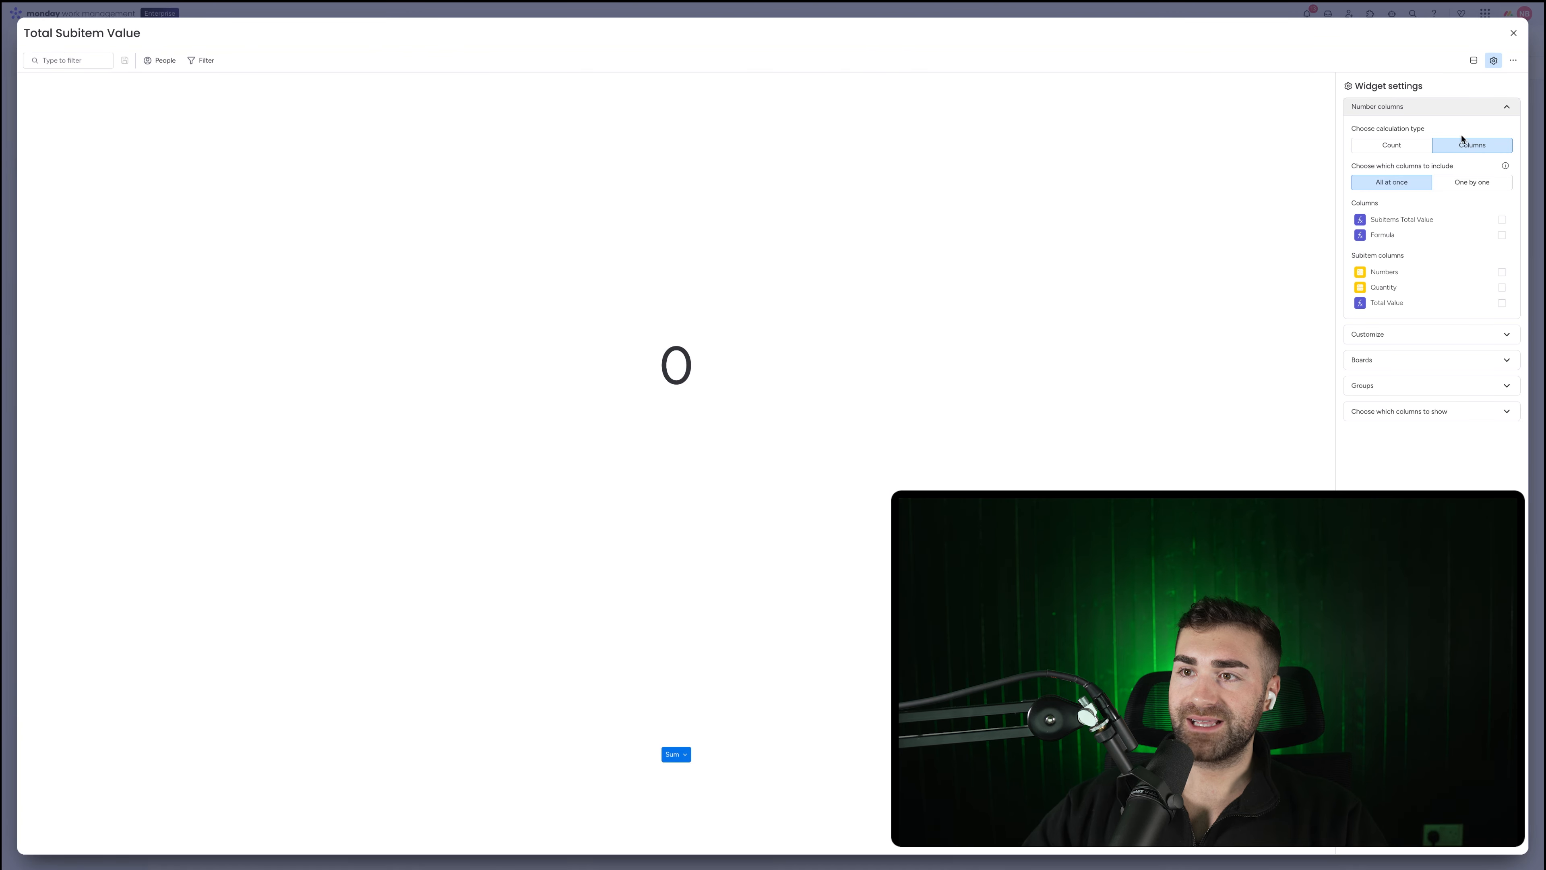
click(1471, 183)
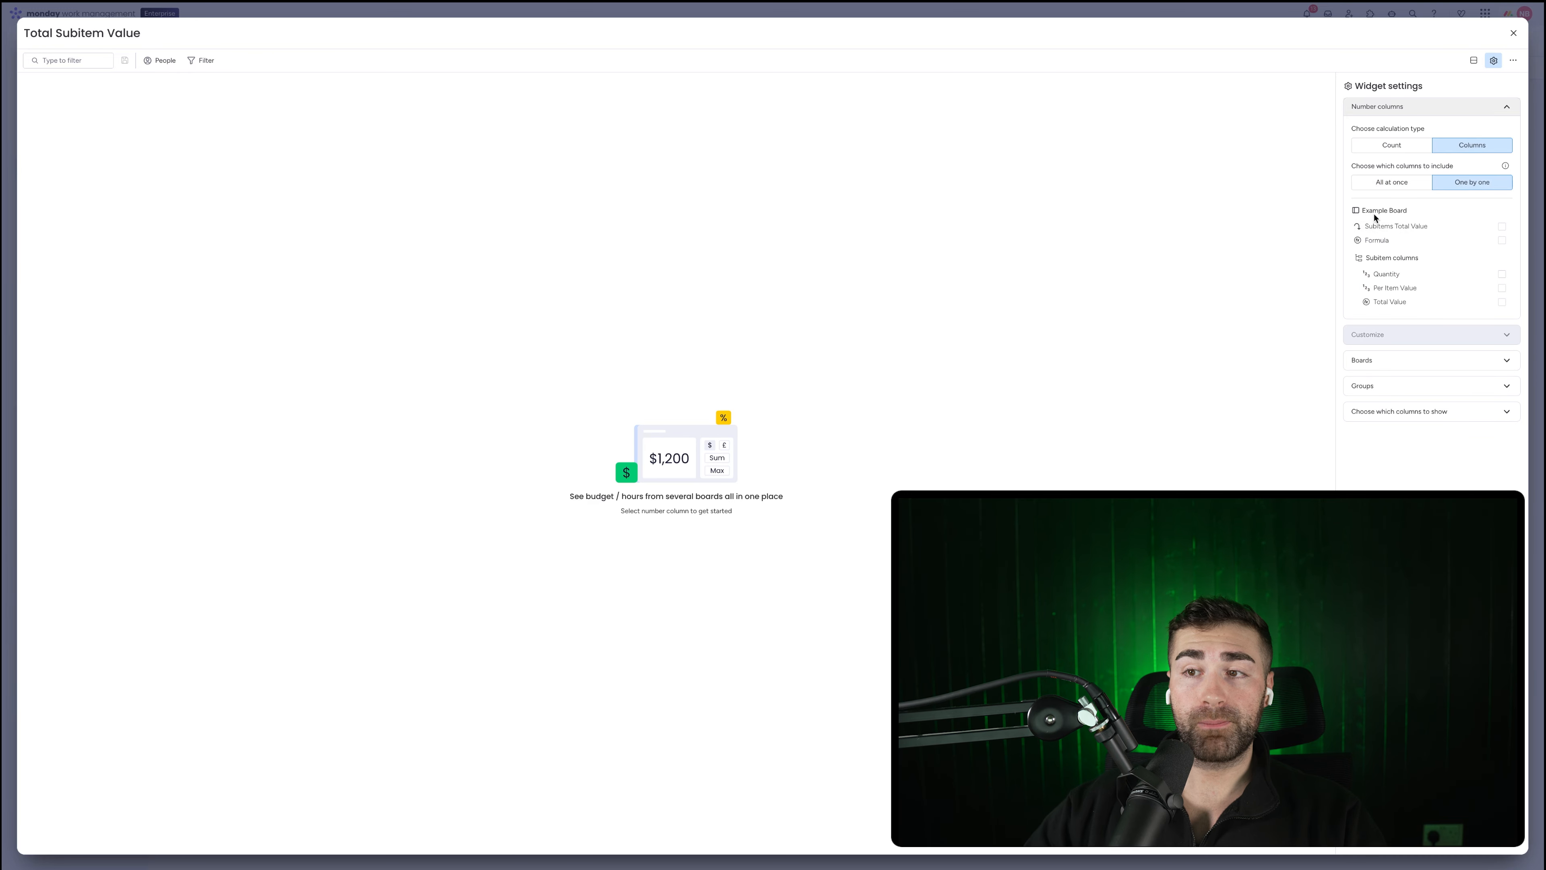
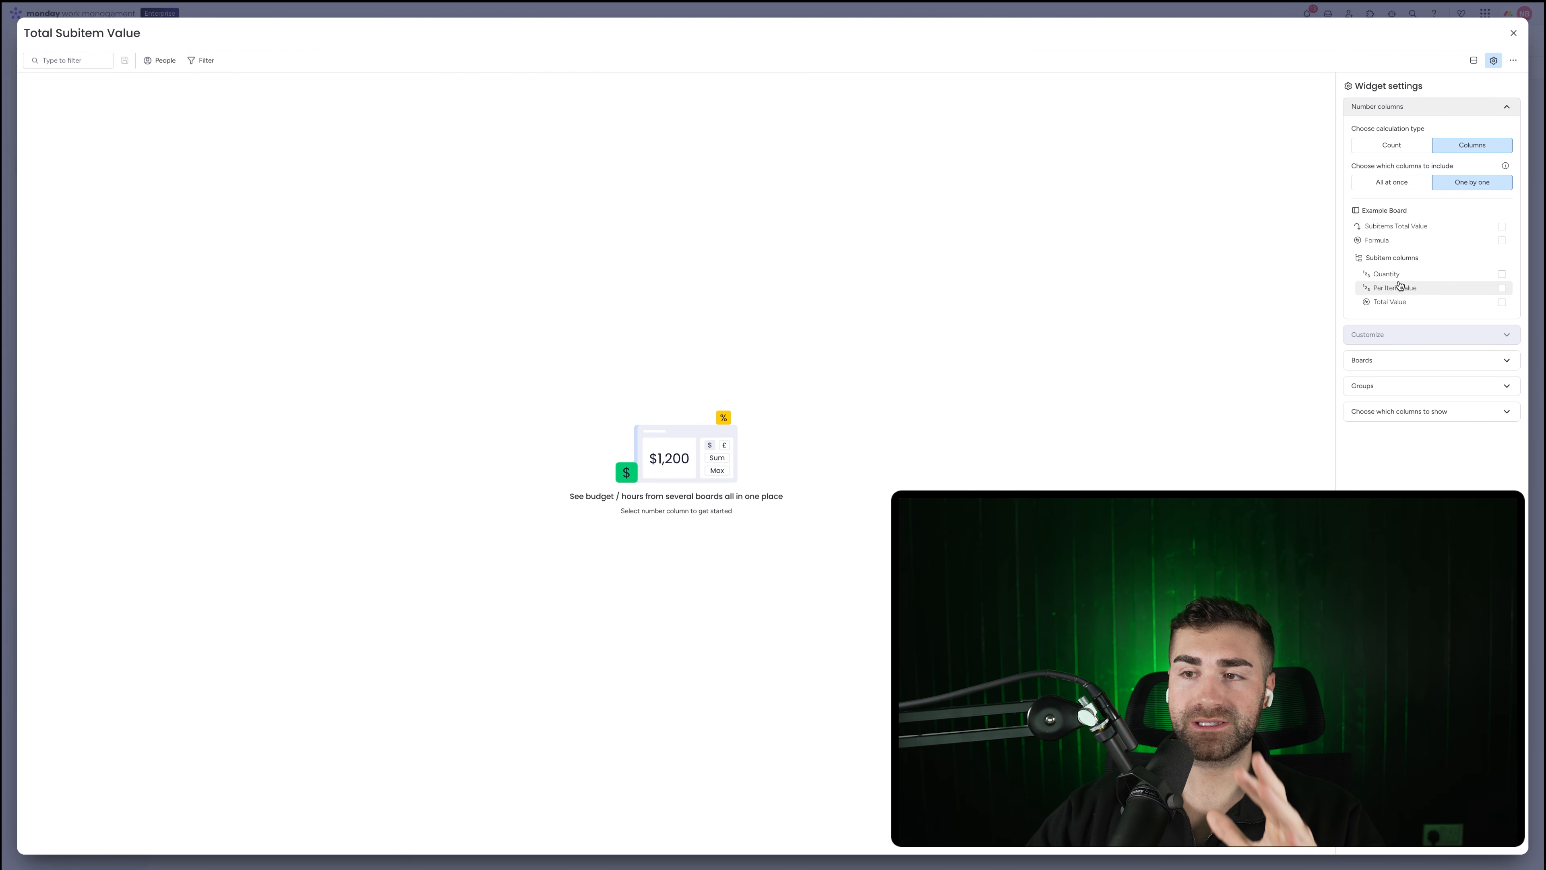
click(1394, 302)
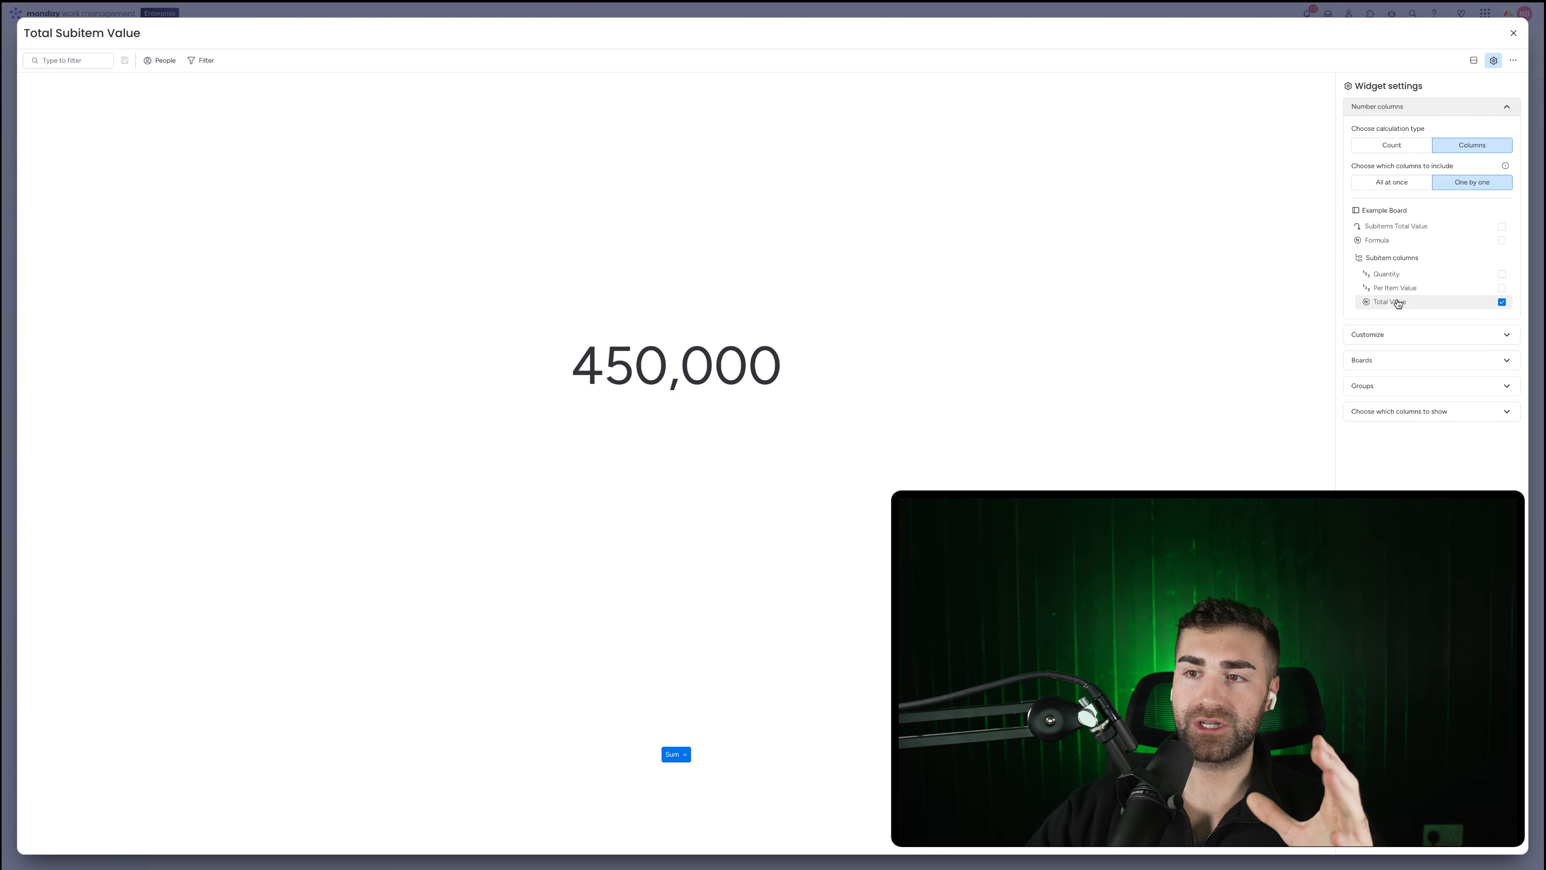
Format the Total Subitem Value widget with the $ unit and manual two decimal places, and close its settings.
click(1389, 337)
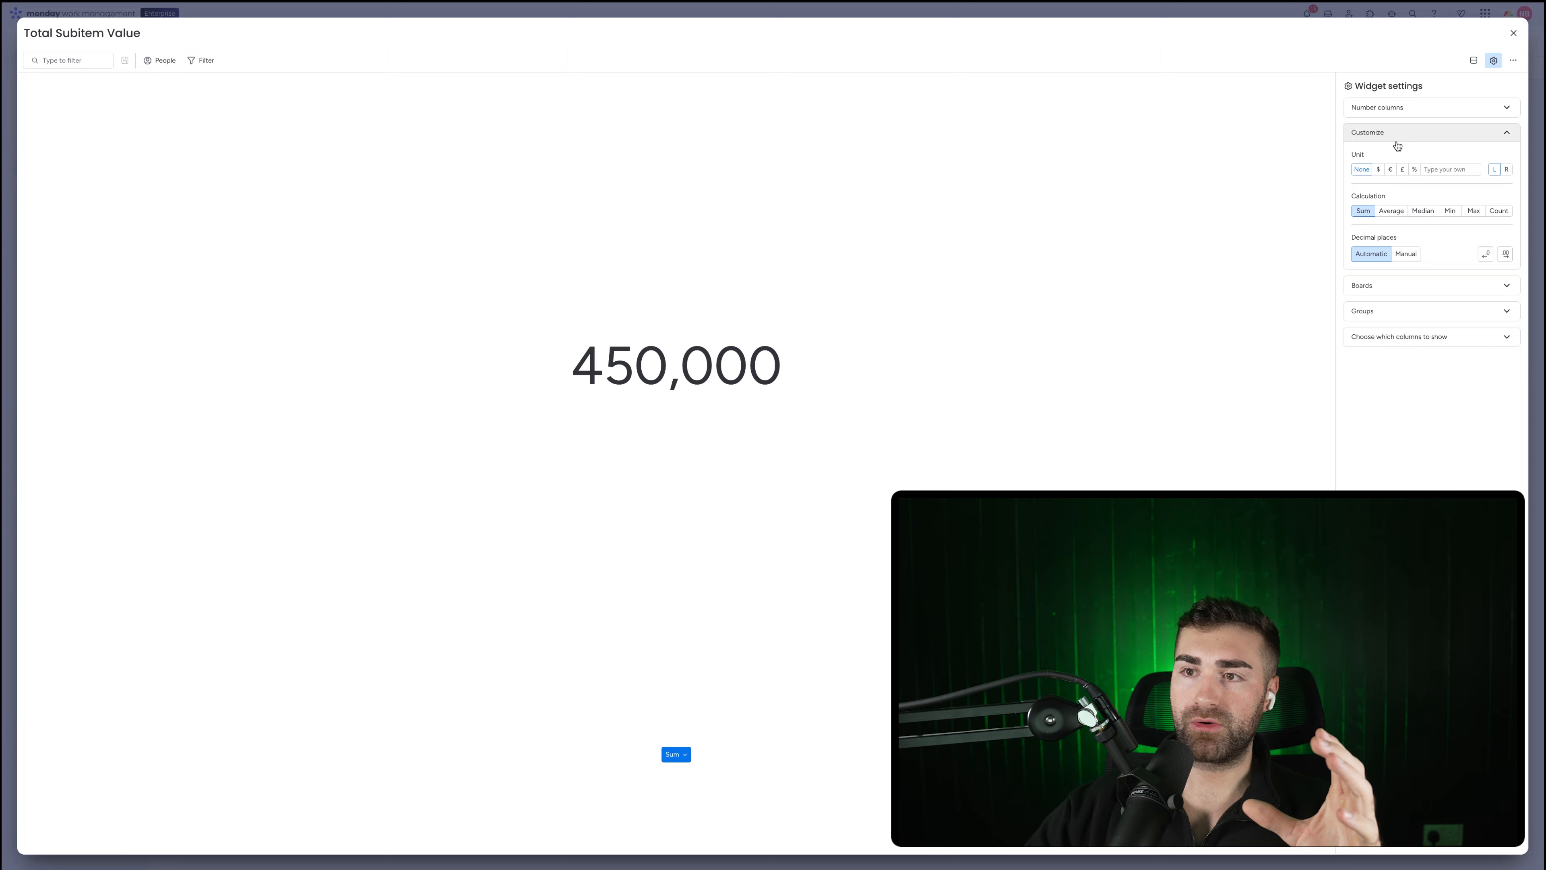
click(1377, 170)
click(1403, 255)
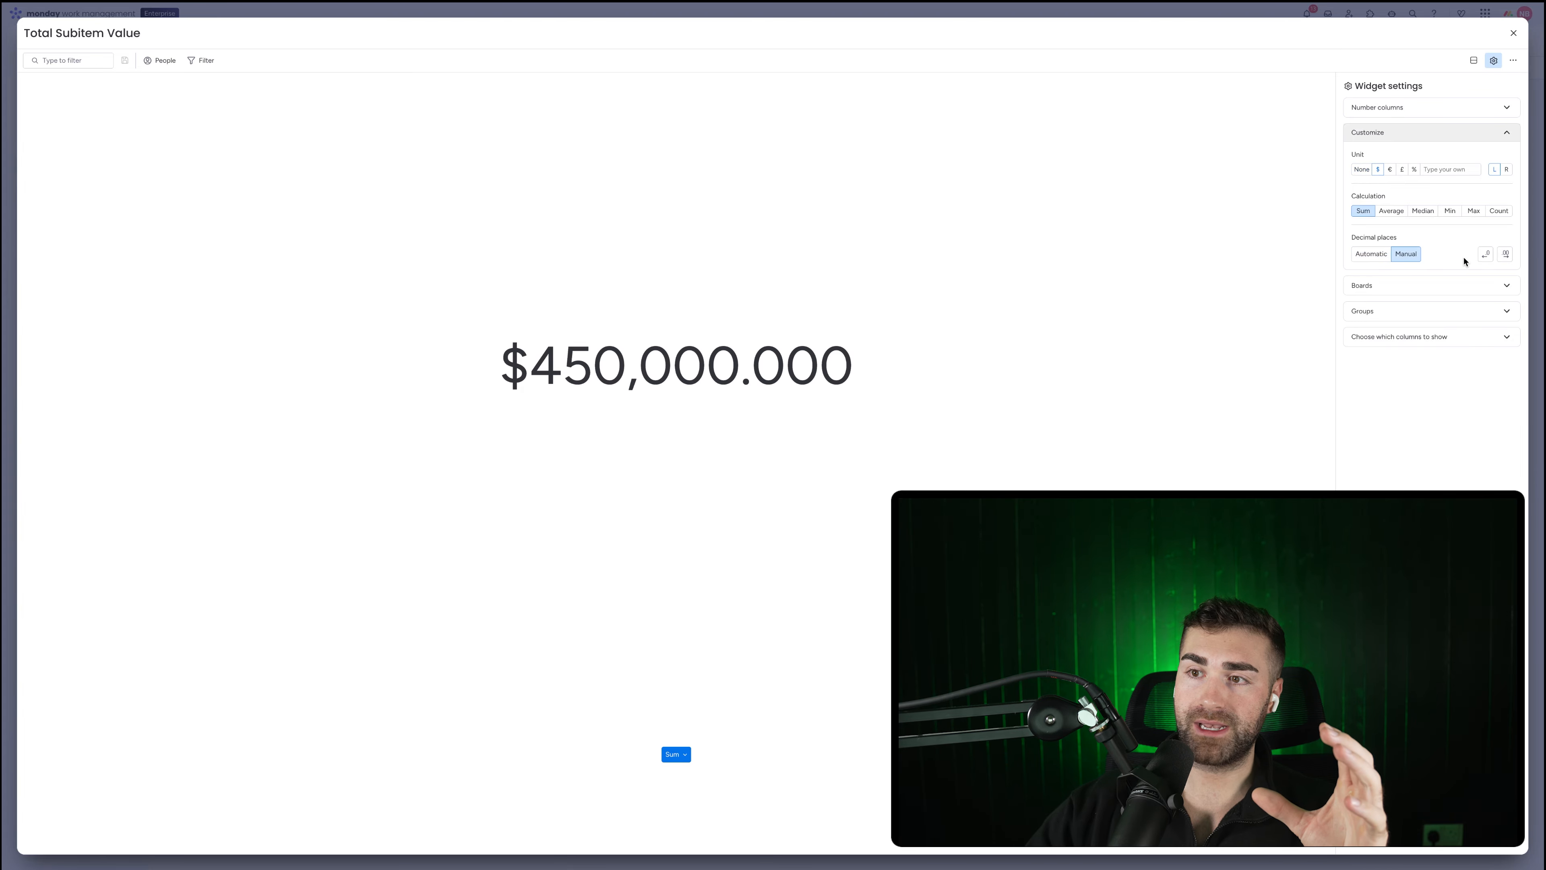
click(1485, 254)
click(1514, 34)
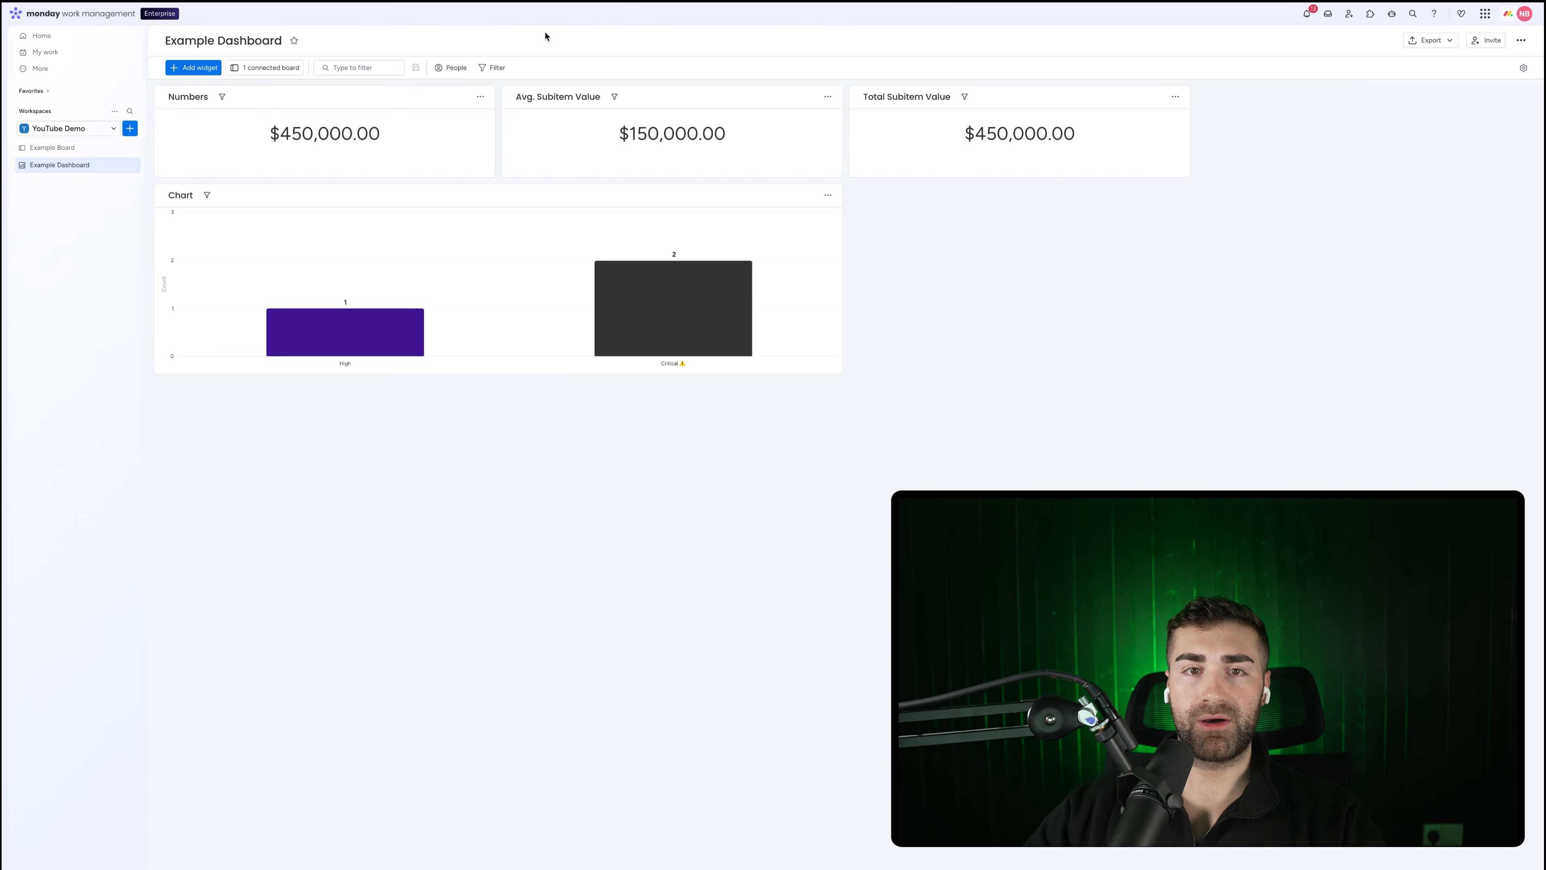
Delete the original Numbers widget and move the Total Subitem Value widget into its place beside Avg. Subitem Value.
click(482, 98)
click(521, 207)
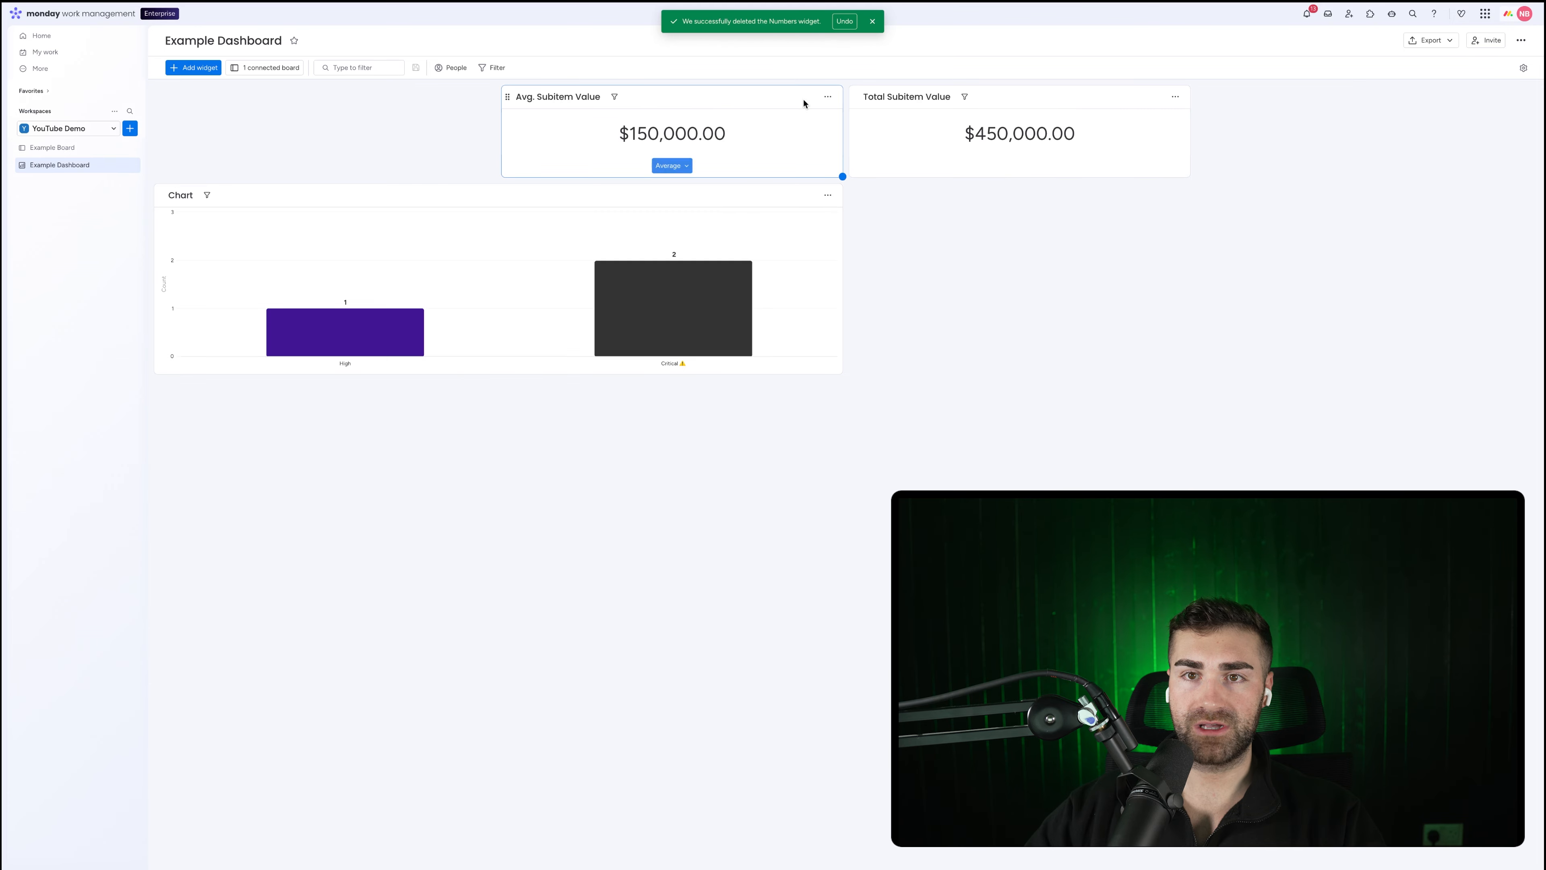
drag(849, 103, 176, 100)
On the Example Board, set the quantity of Item 2's subitem to 50 and its per item value to 25,000.
click(52, 147)
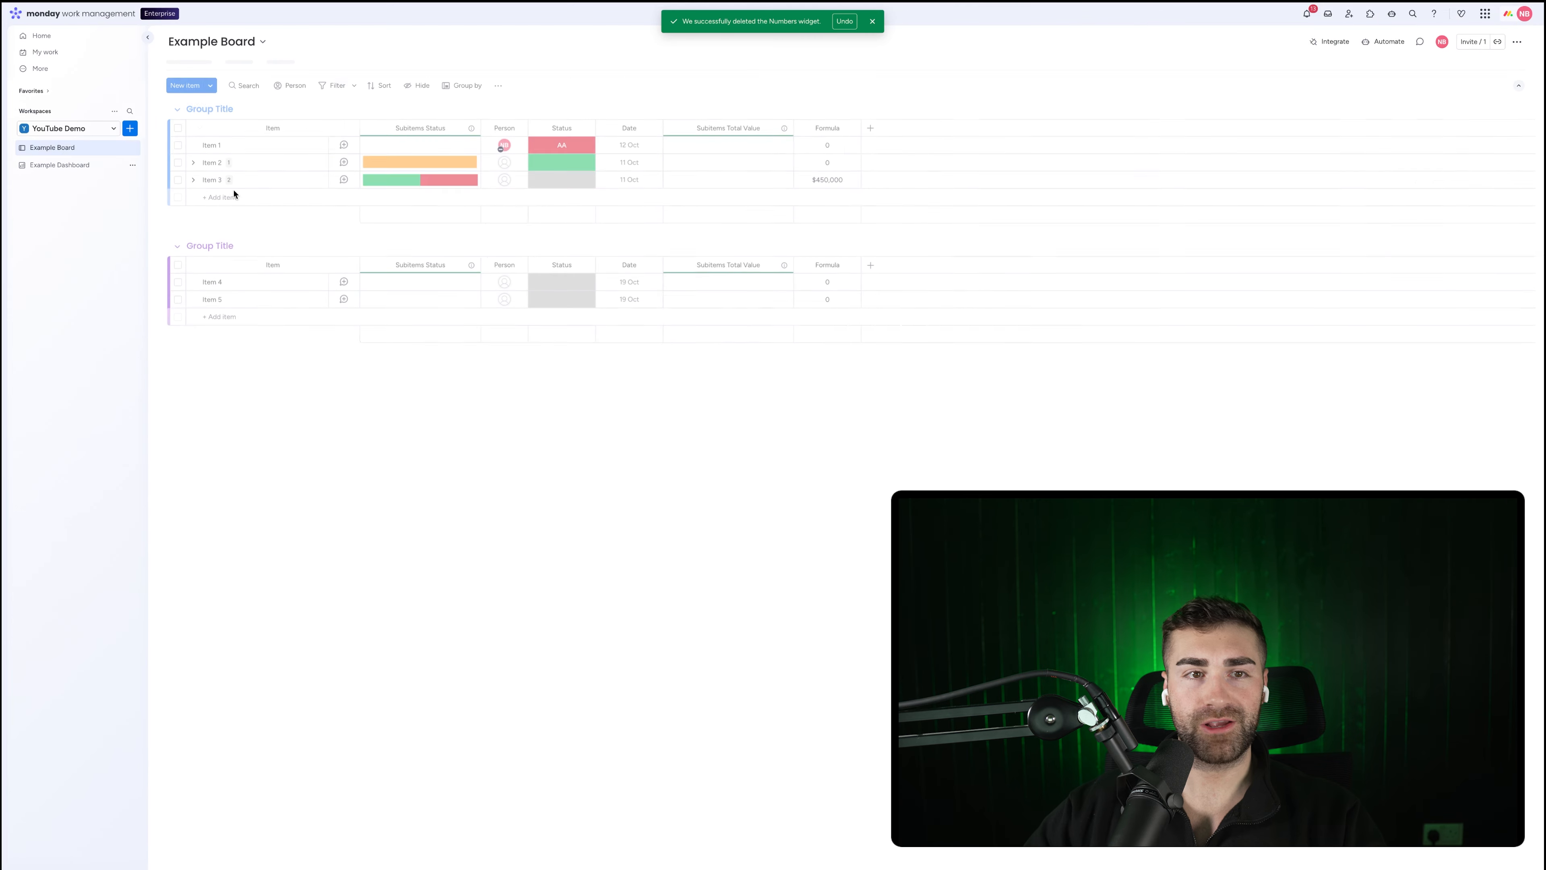
click(193, 163)
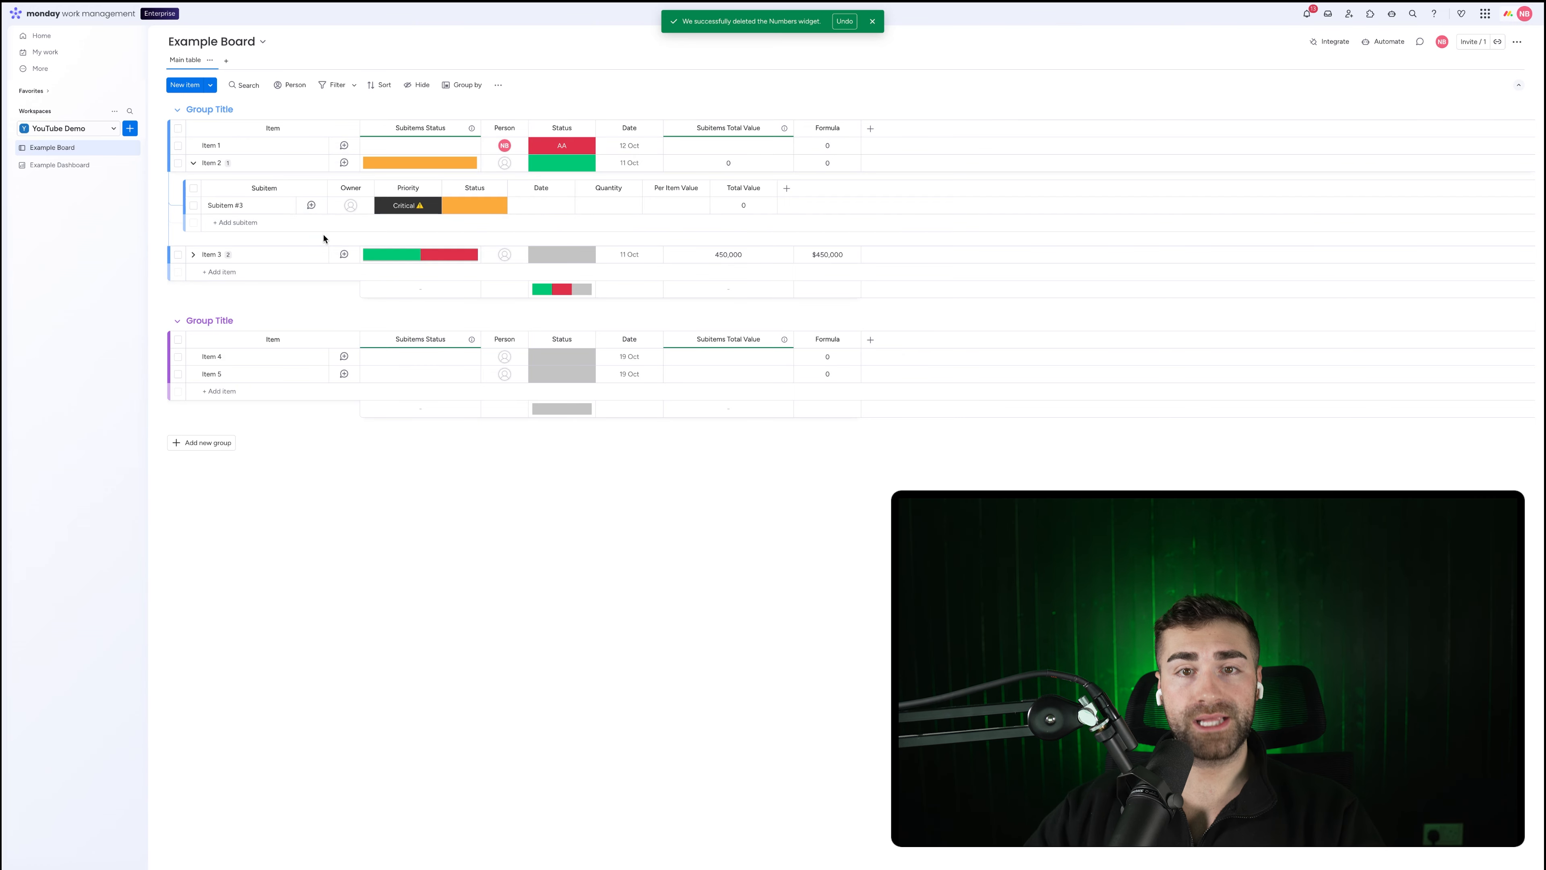
click(620, 205)
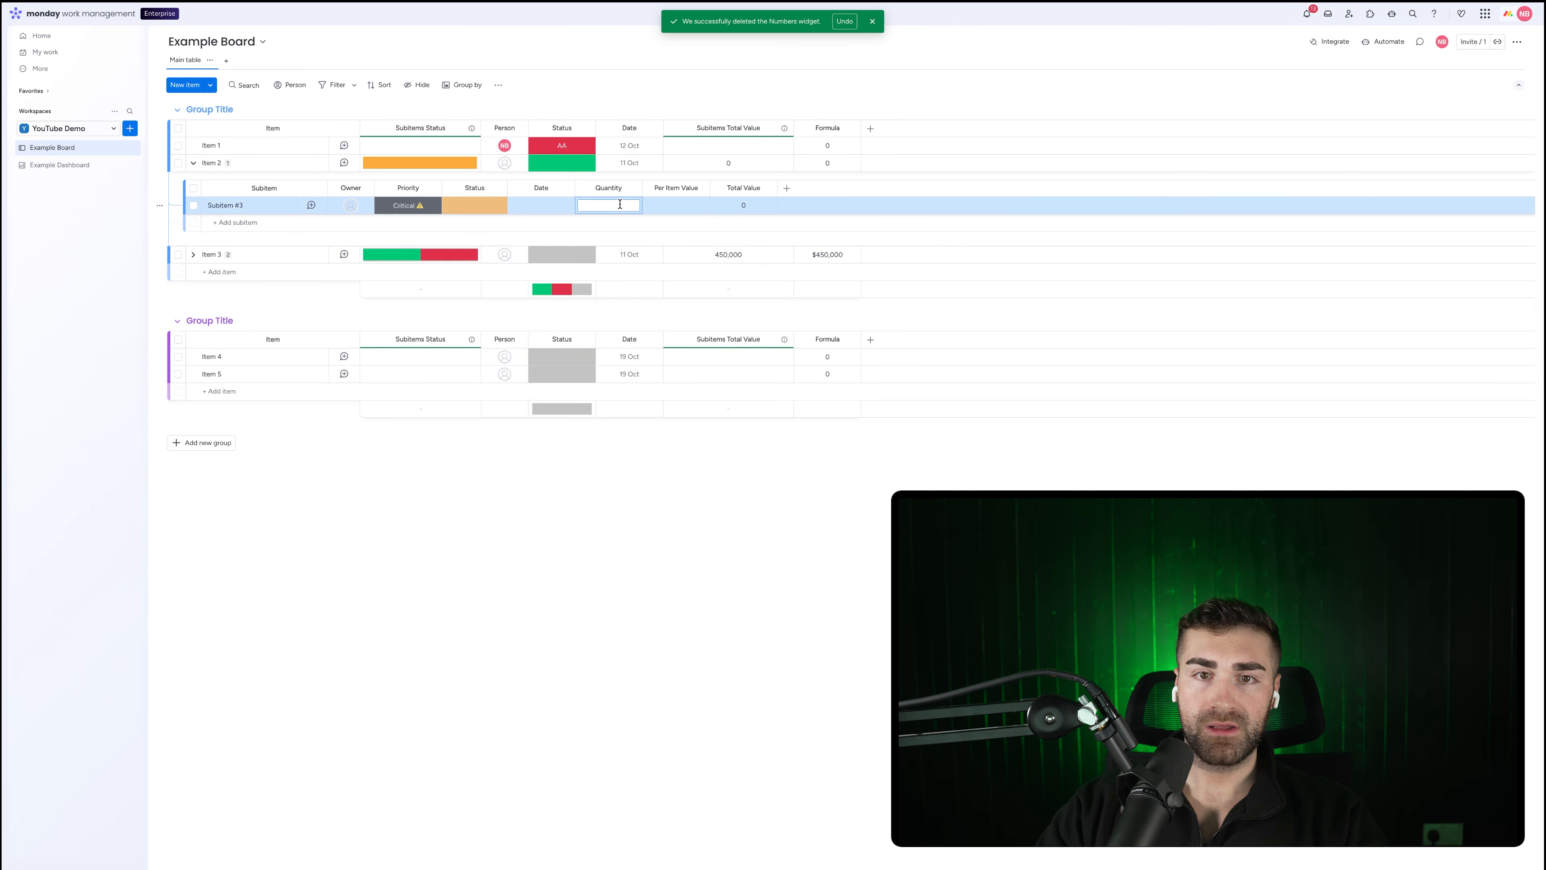
text(50)
click(688, 204)
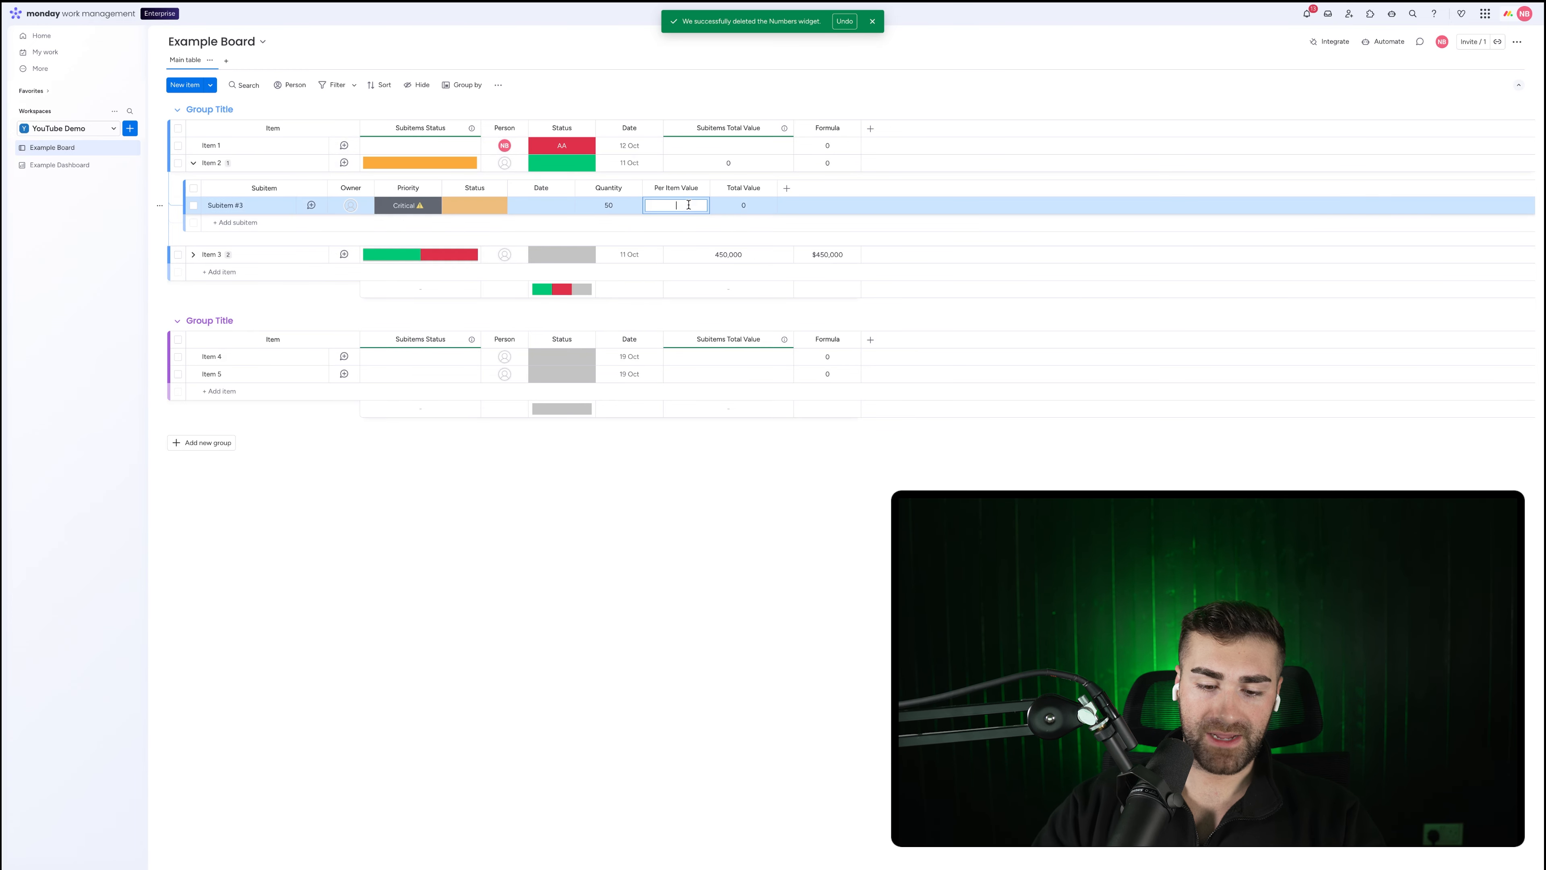
text(25,000)
key(Return)
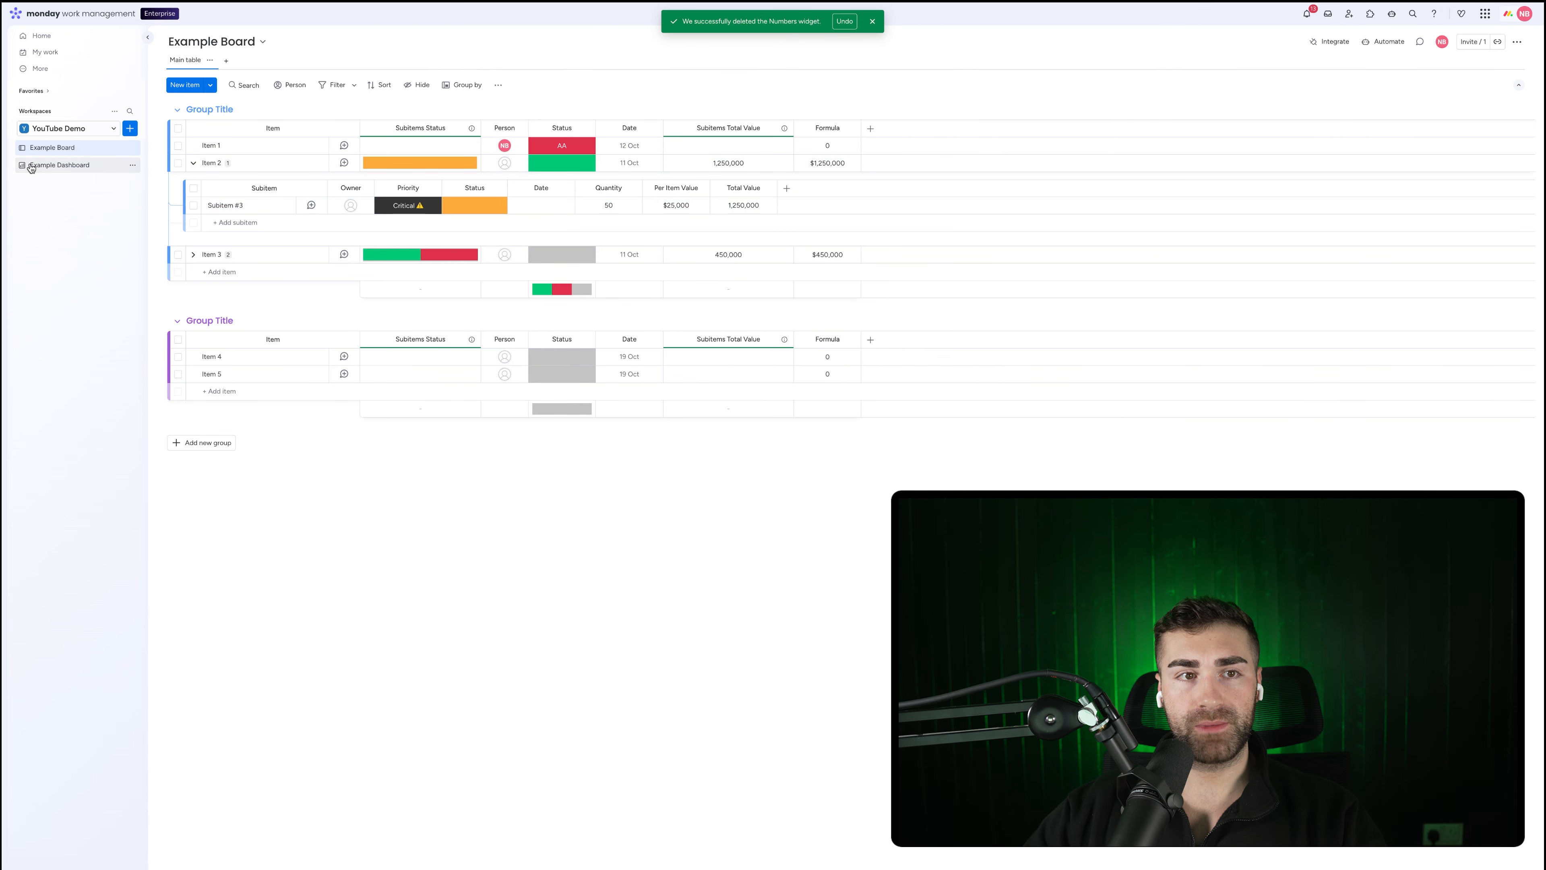
On the Example Dashboard, add a Numbers widget beside Avg. Subitem Value and name it "Count Of Subitems".
click(59, 164)
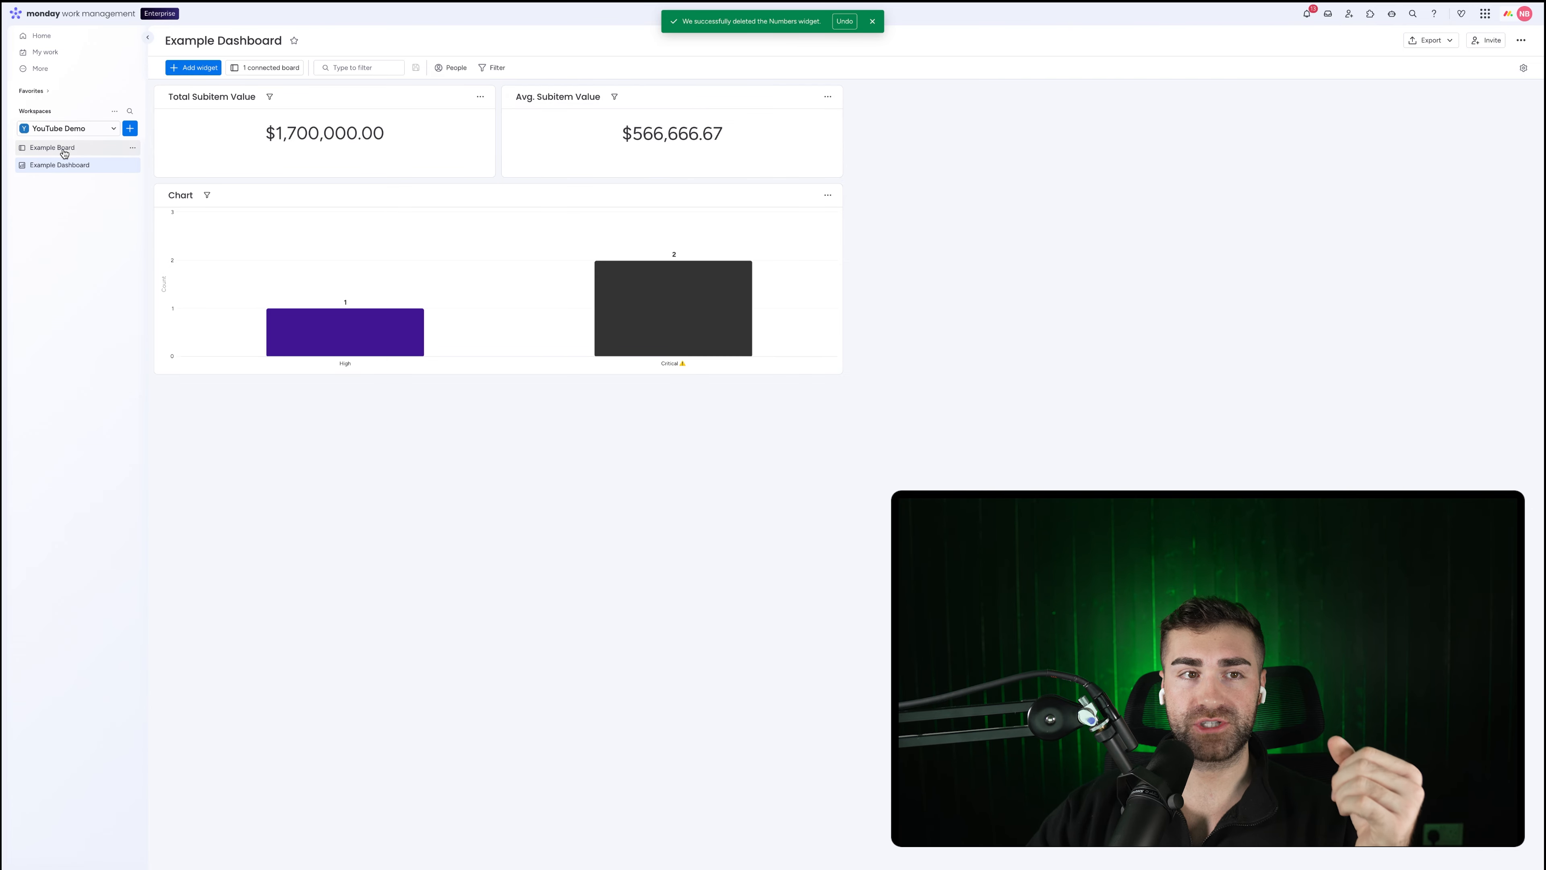
click(211, 69)
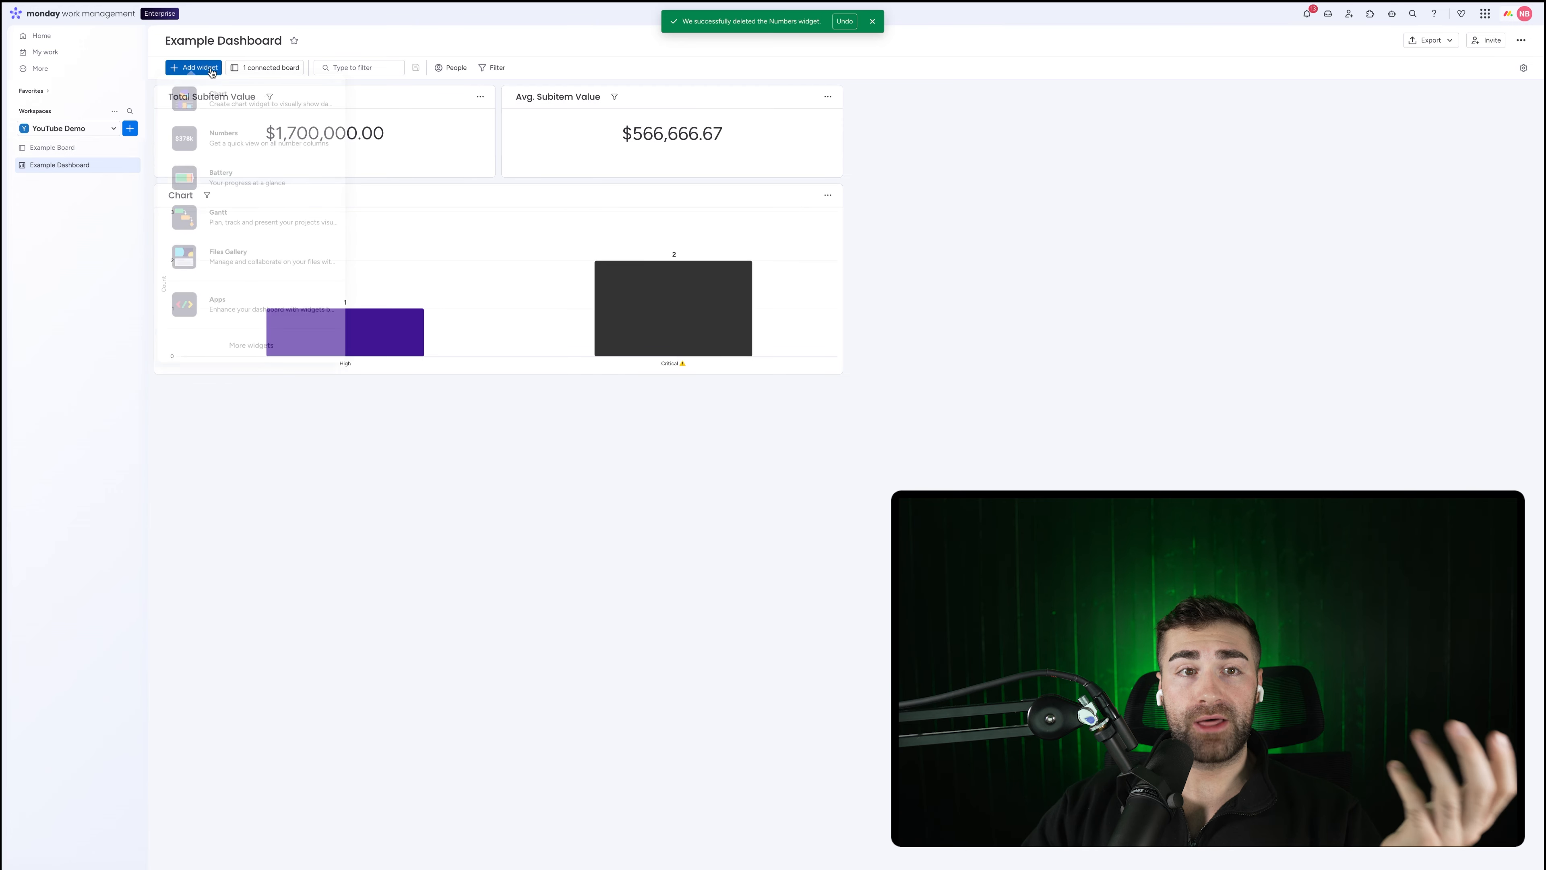
click(755, 107)
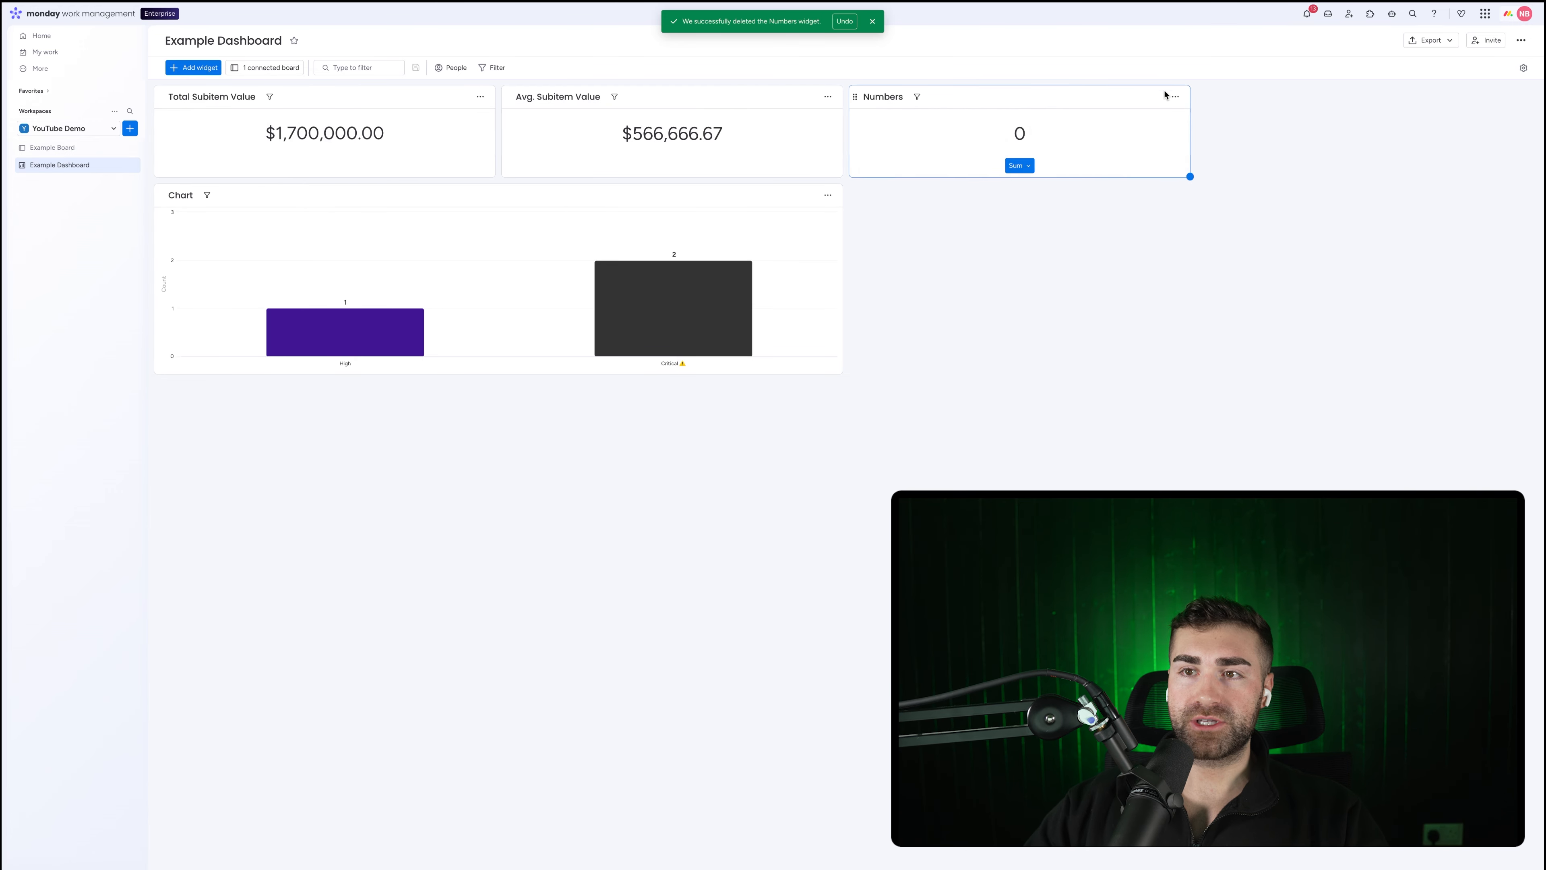
click(871, 96)
text(Count Of Subitems)
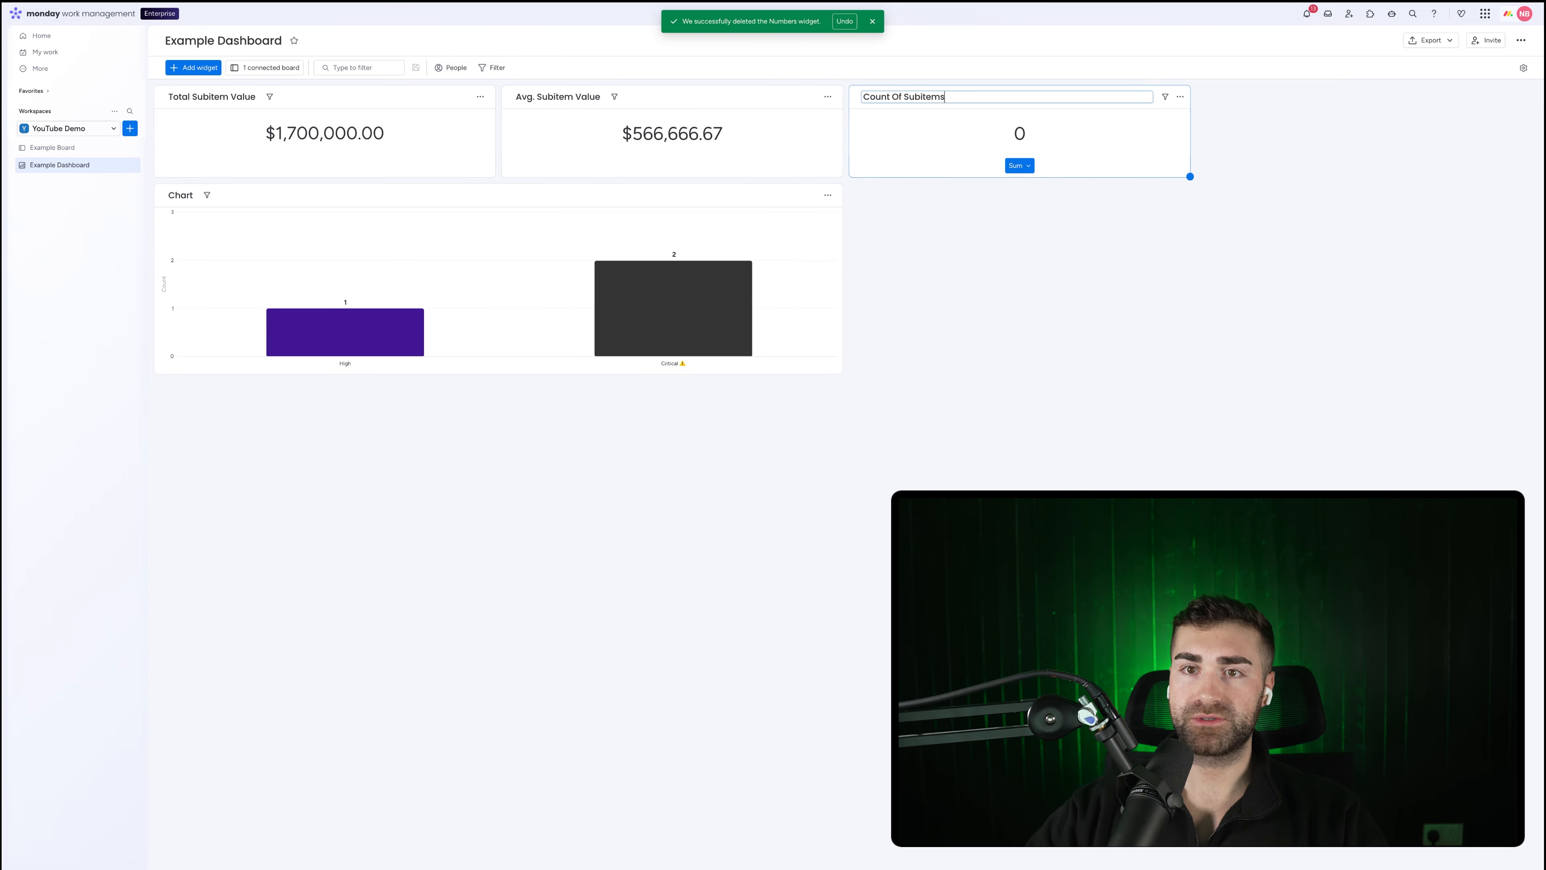
key(Return)
Configure the Count Of Subitems widget to use the Count calculation with only Subitems included, and close its settings.
click(1179, 96)
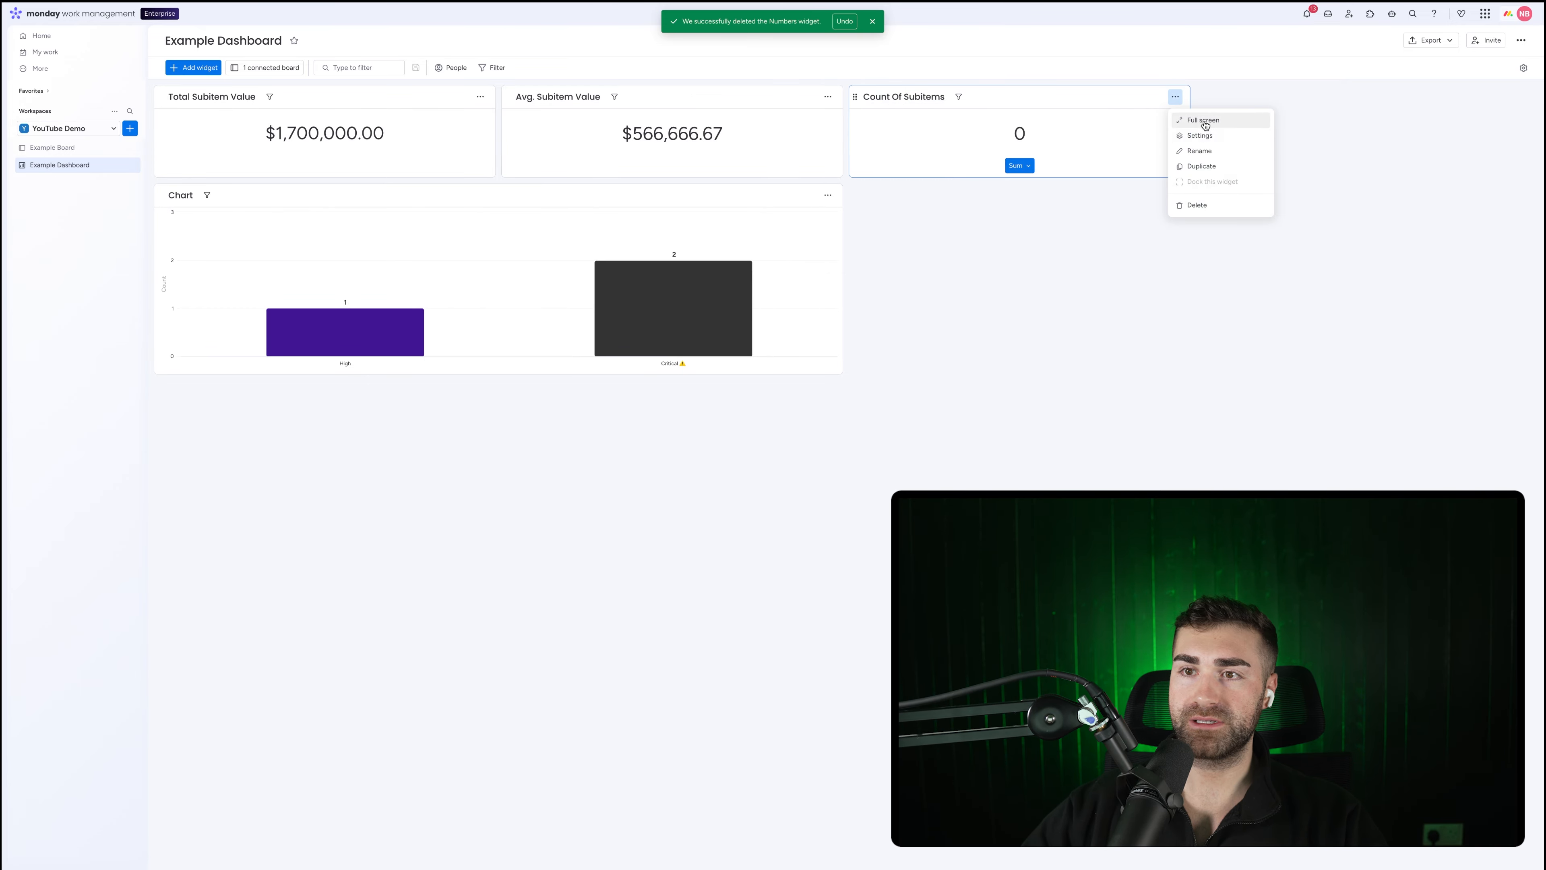
click(1192, 122)
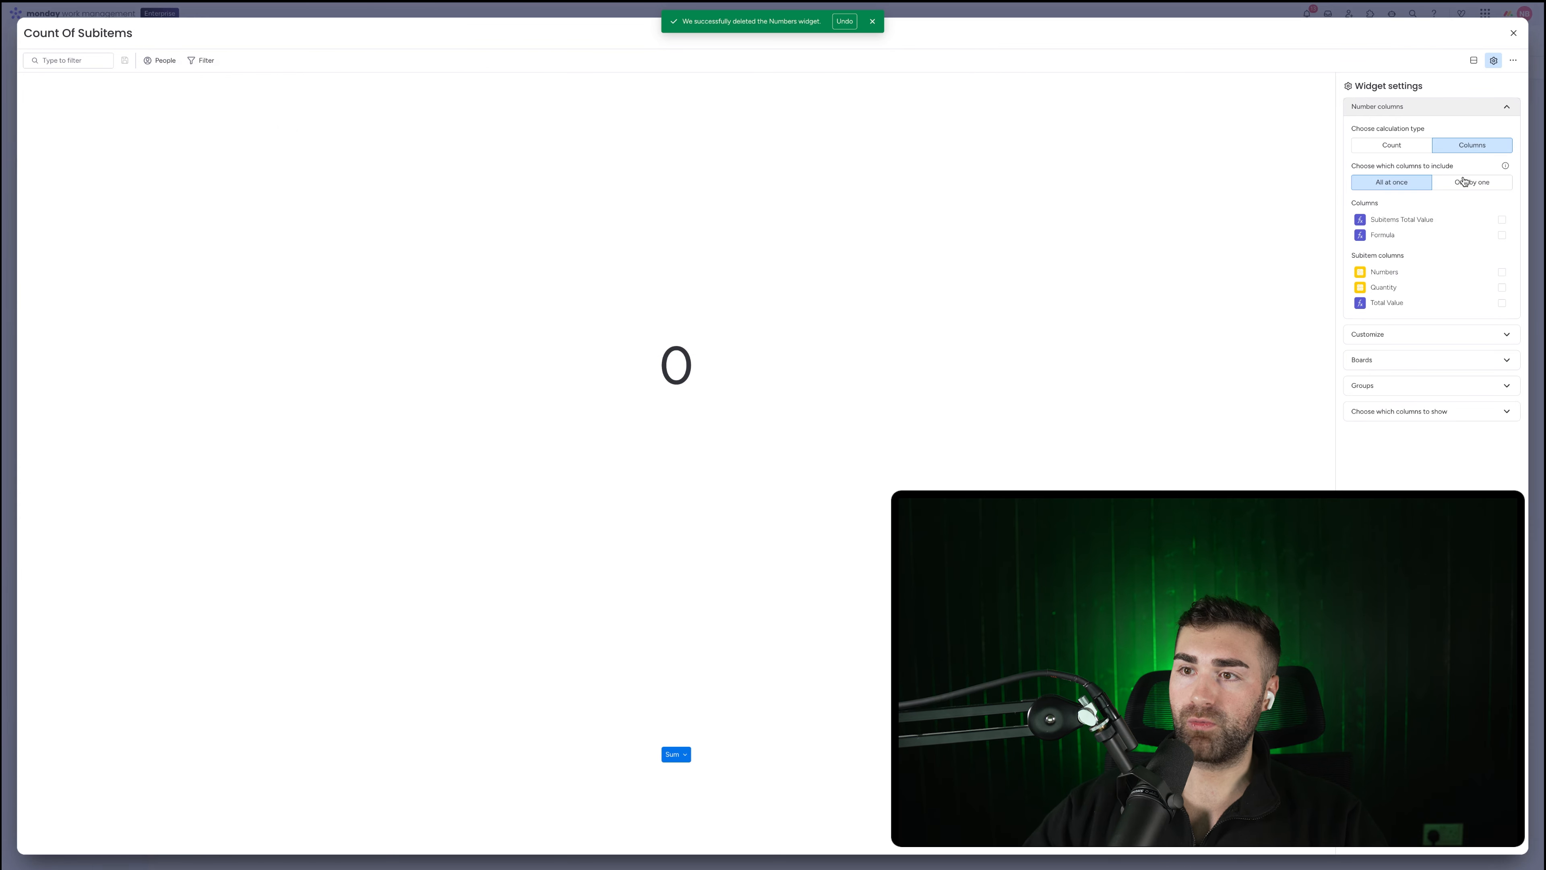
click(1464, 183)
click(1411, 150)
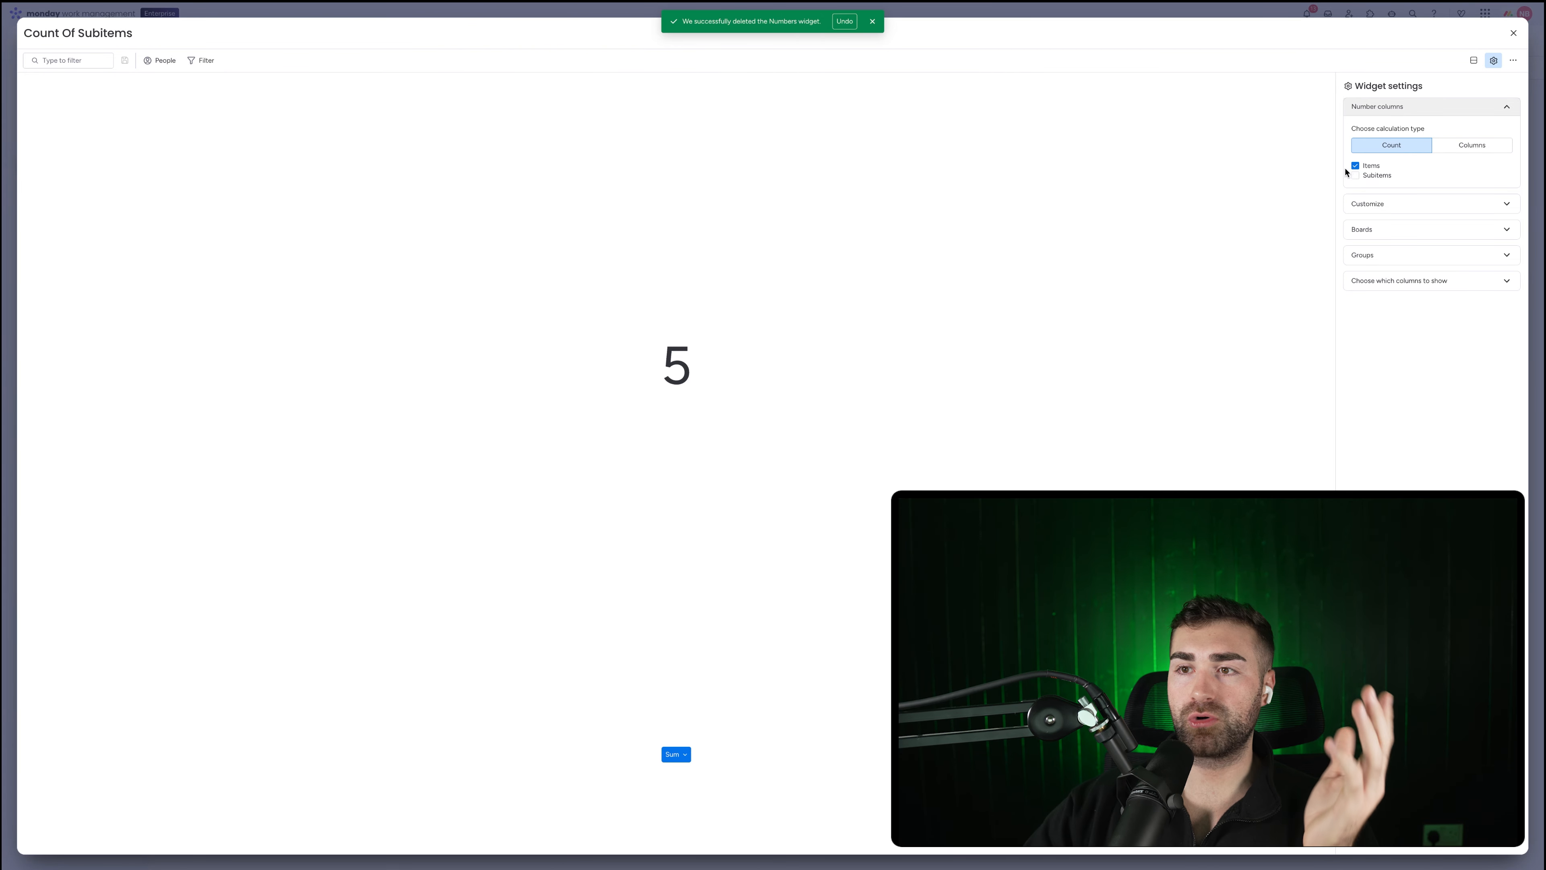
click(1355, 166)
click(1355, 176)
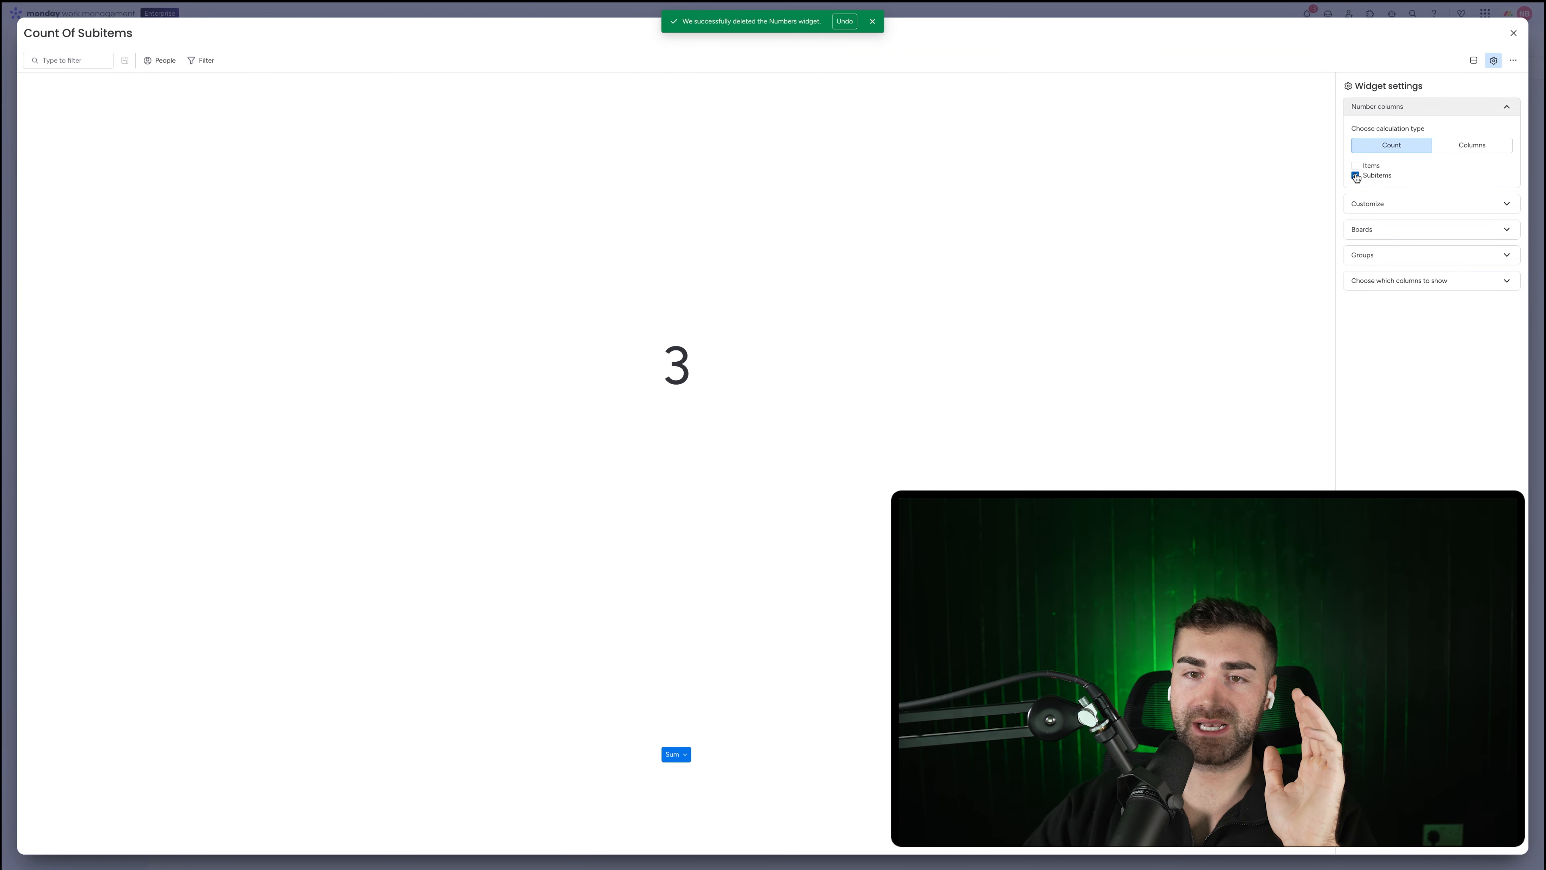
click(1361, 203)
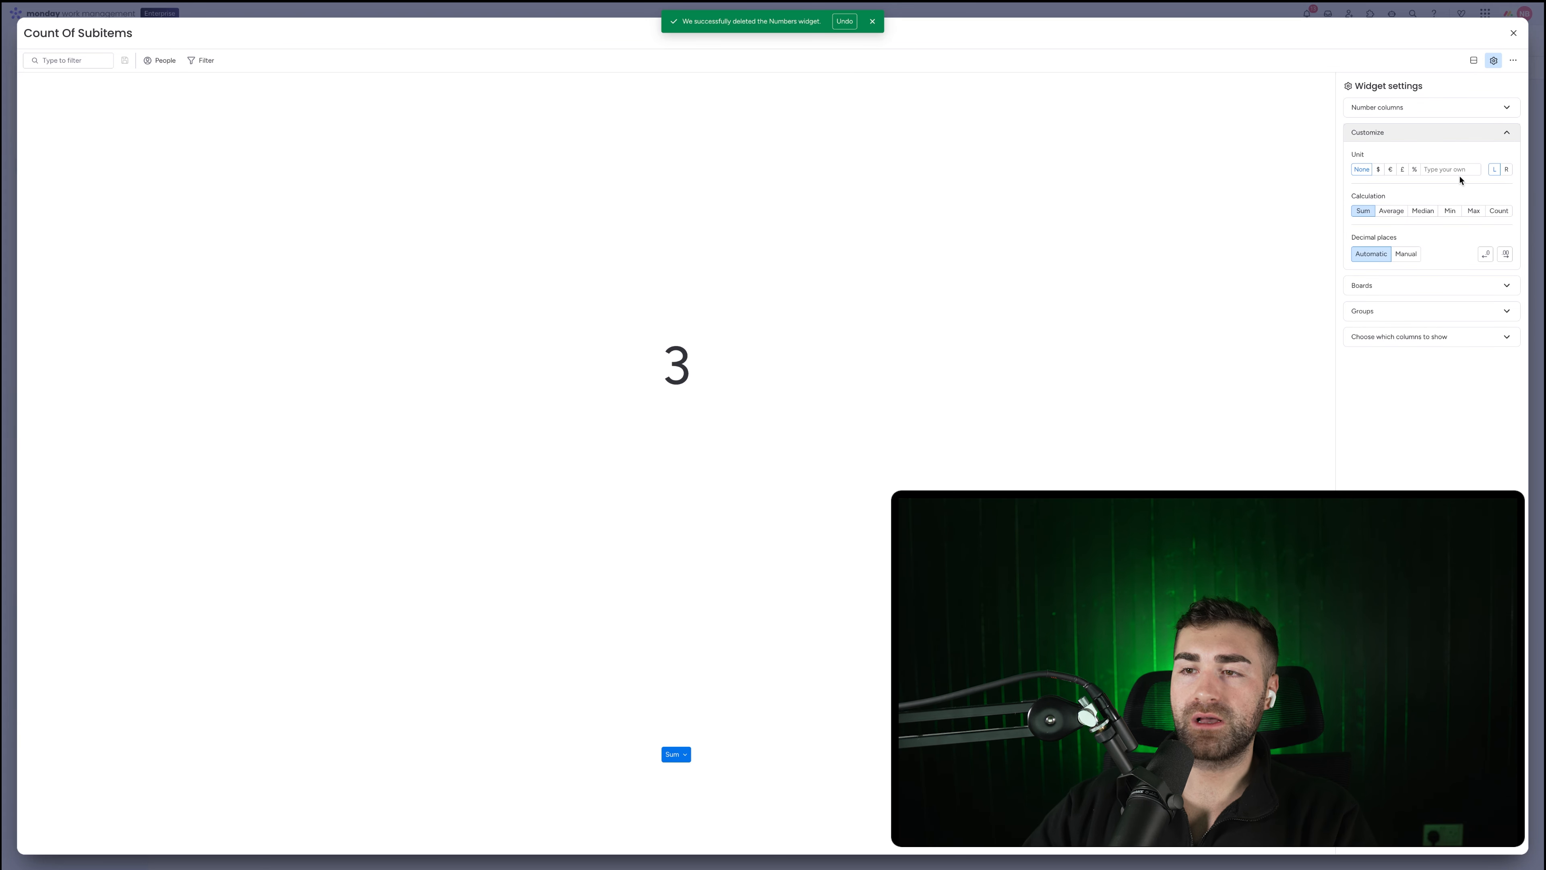
click(1514, 33)
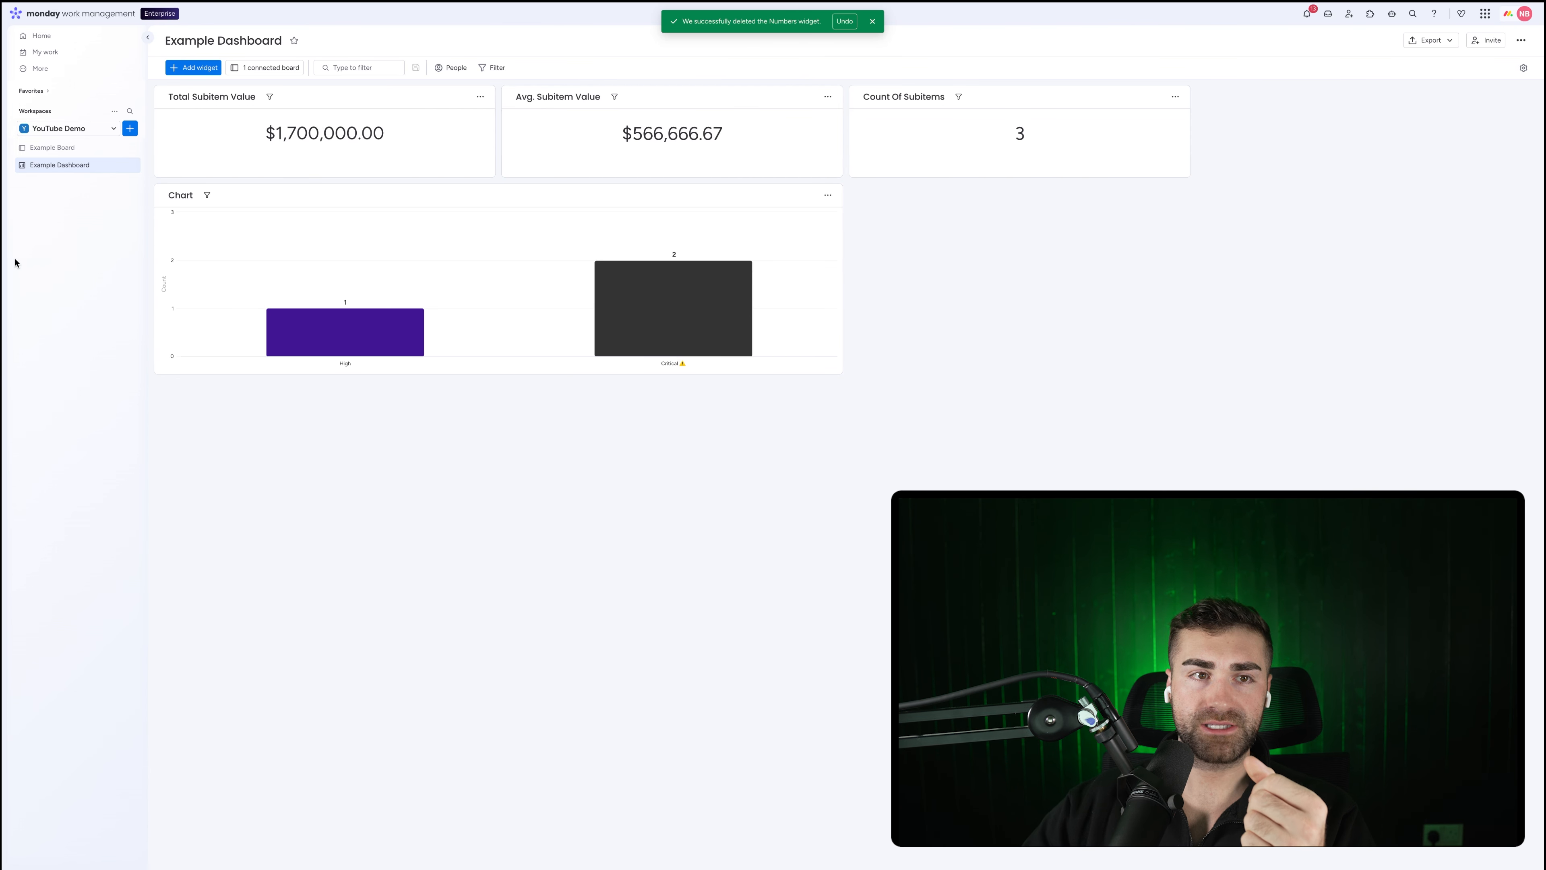
On the Example Board, add two Date columns to the subitems under Item 3.
click(61, 149)
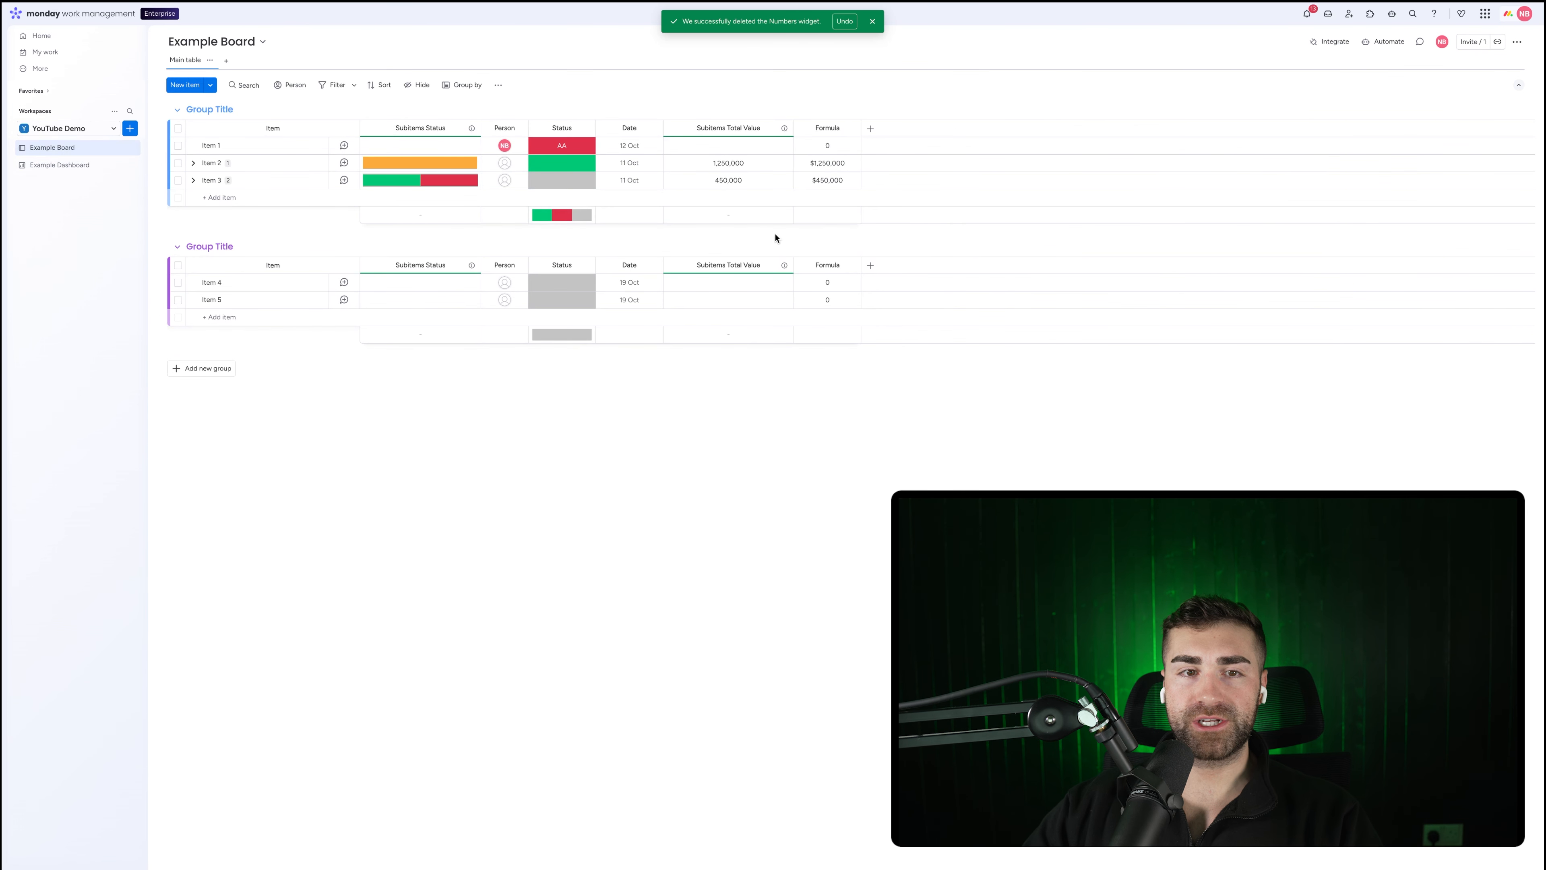
click(194, 180)
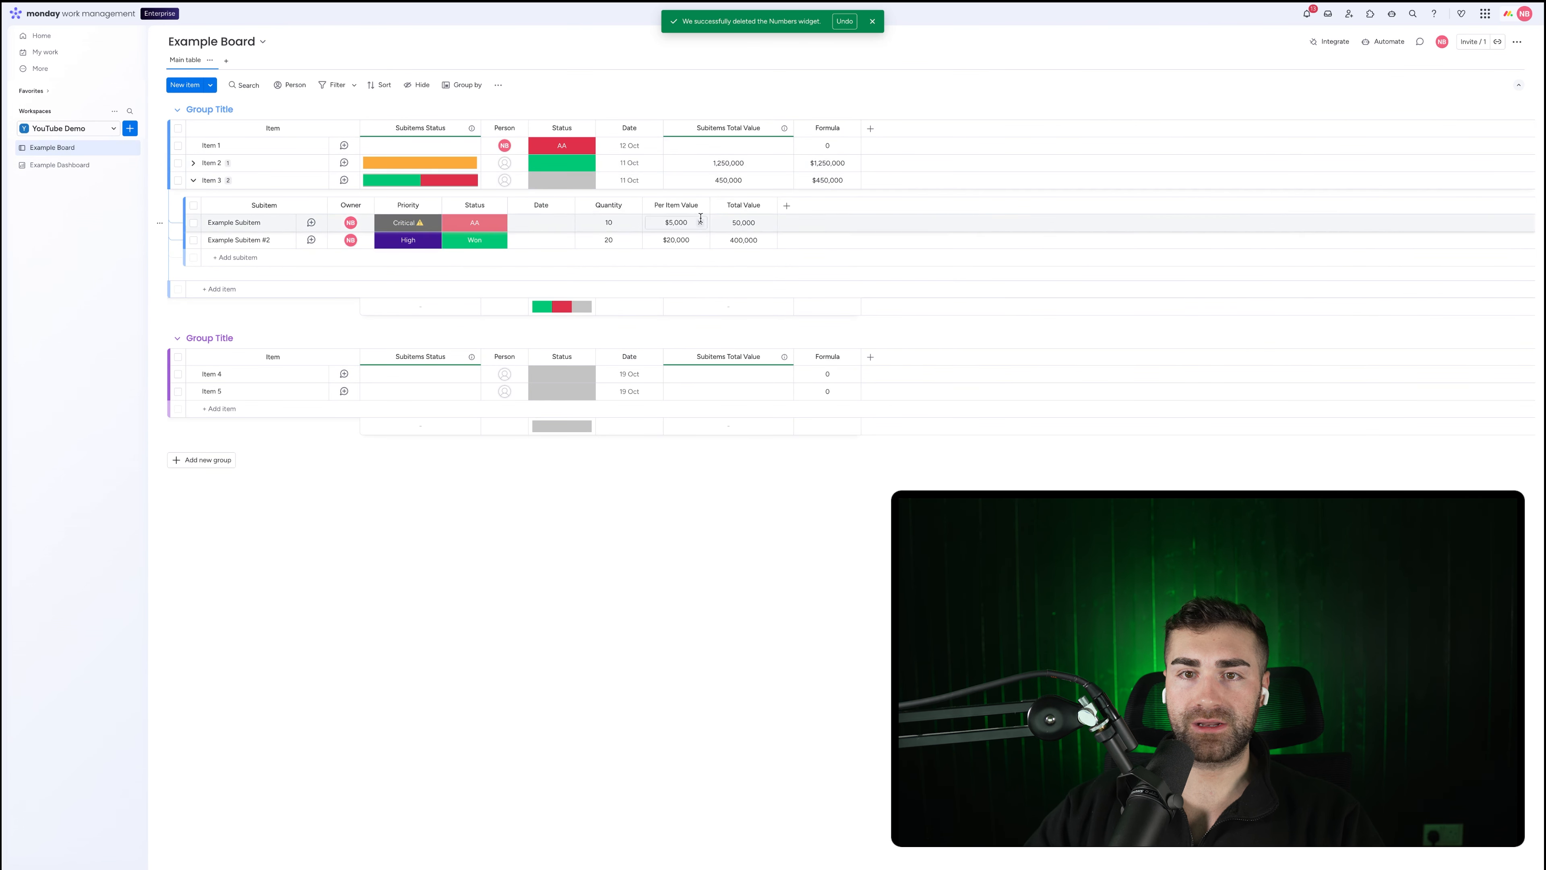
click(786, 205)
text(date)
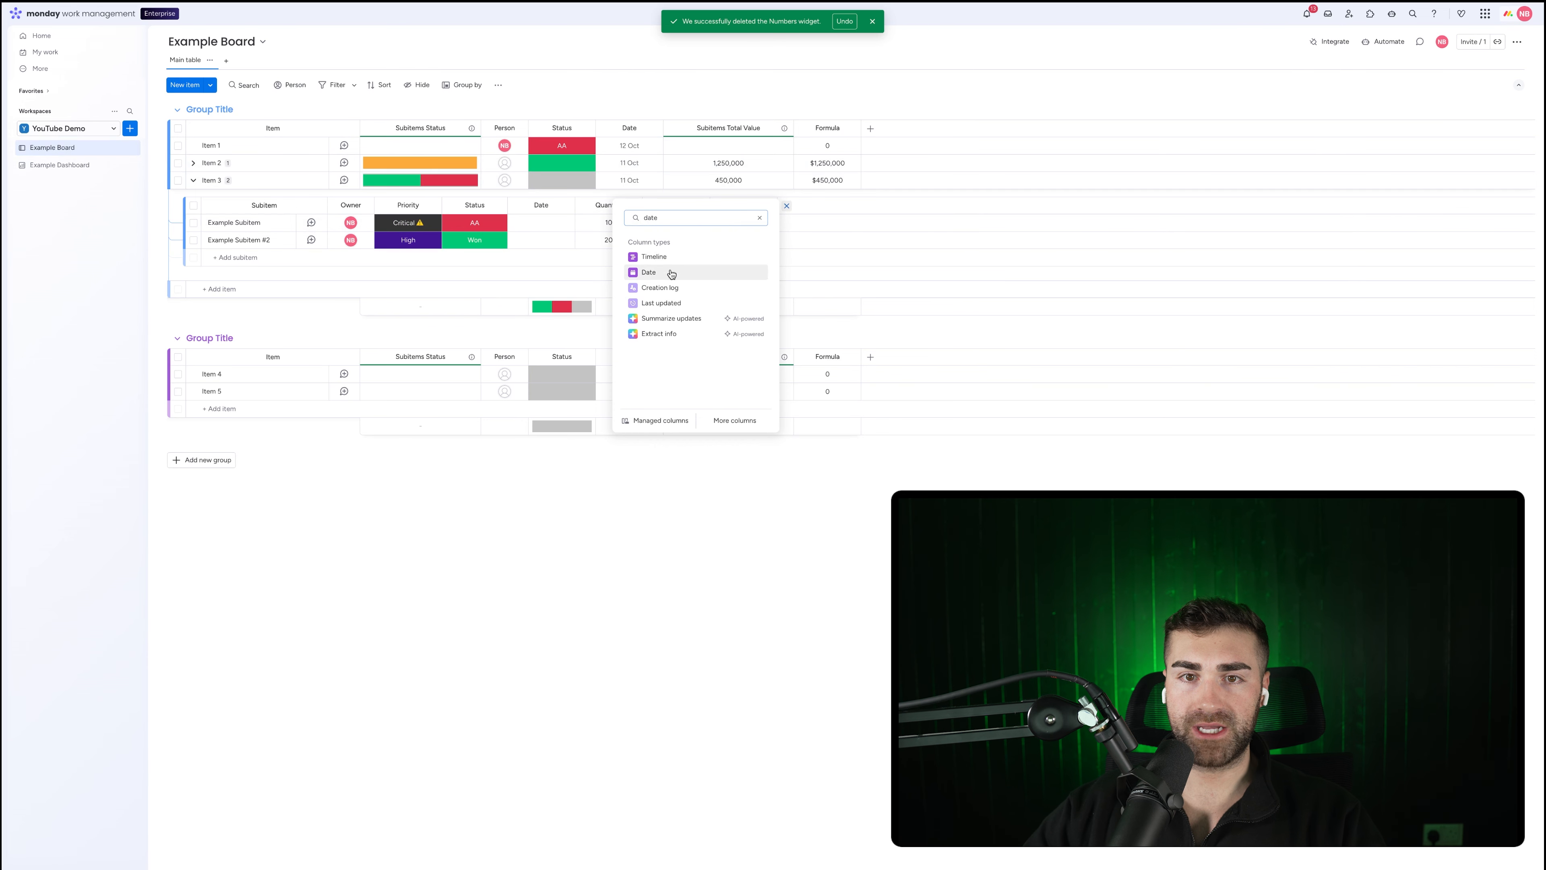
click(662, 272)
click(854, 205)
text(date)
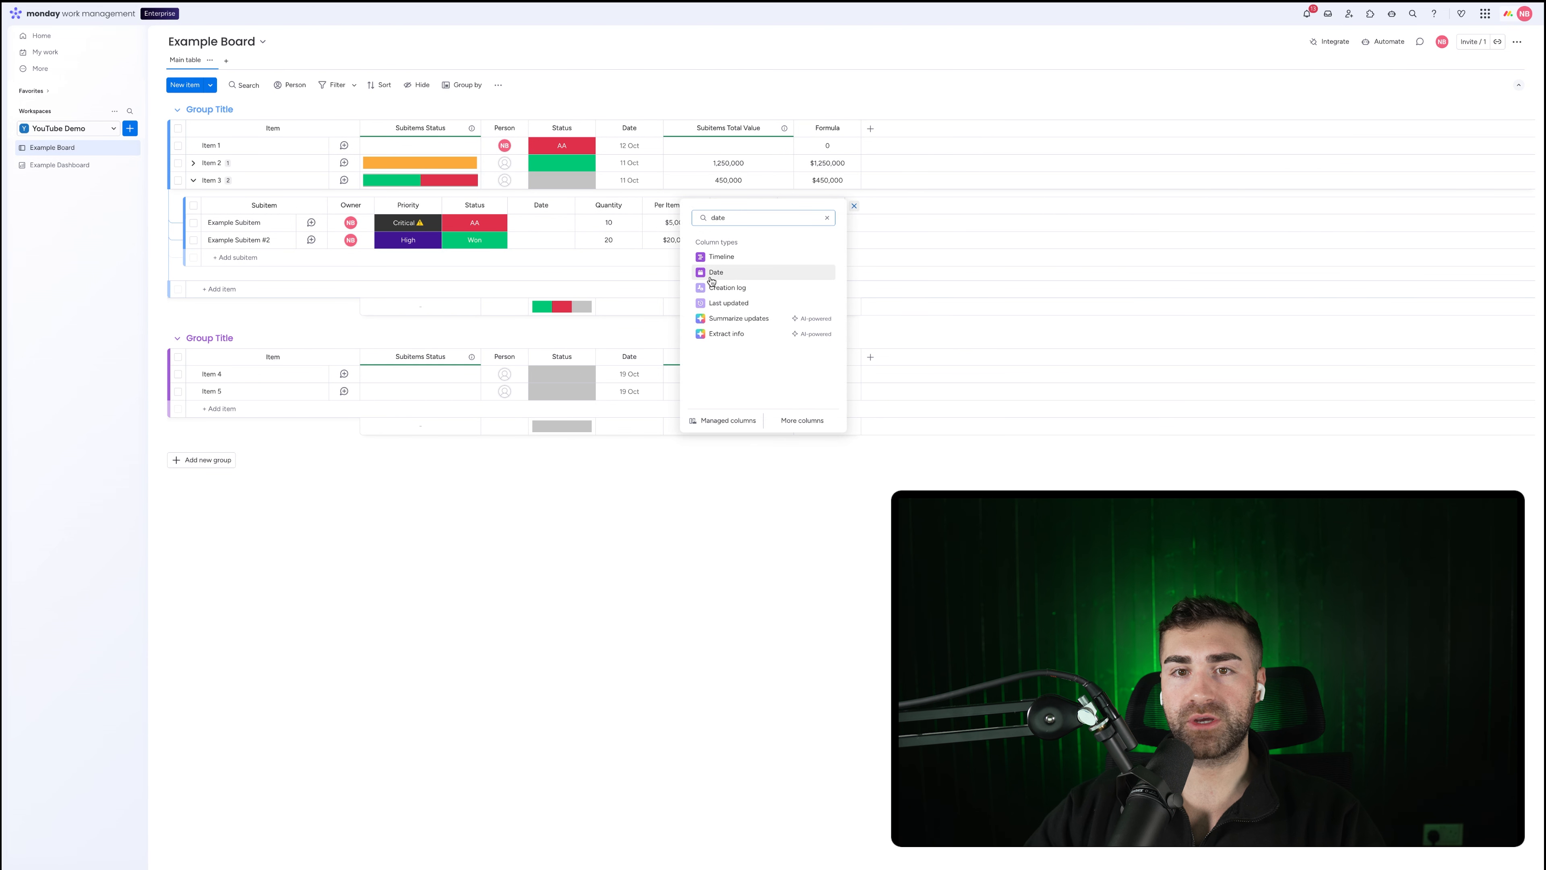
click(712, 277)
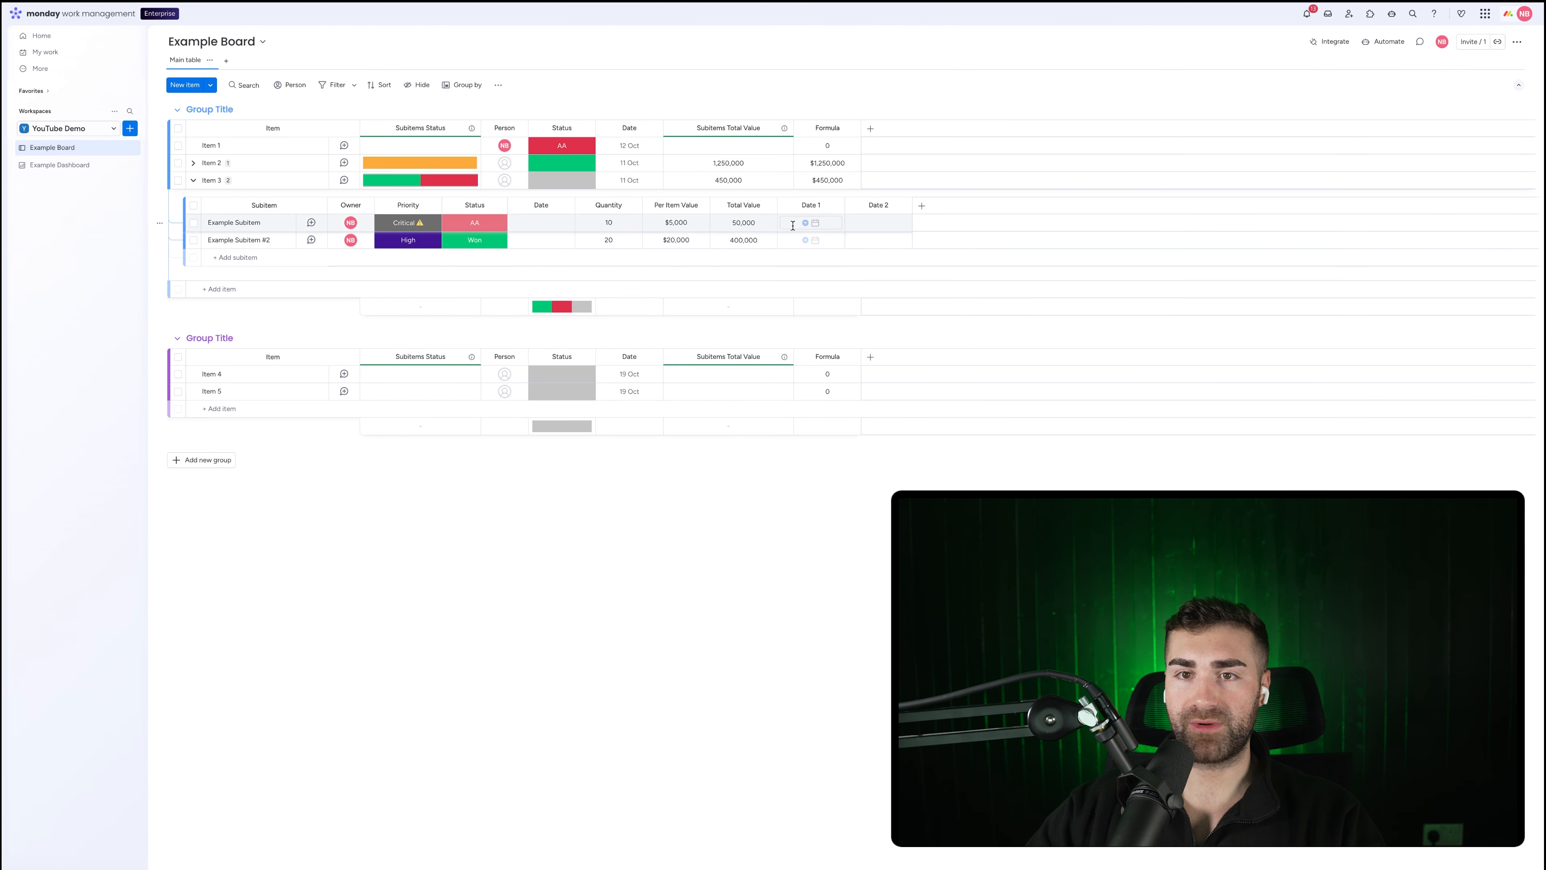
Rename the two new subitem date columns "Date Created" and "Date Closed".
click(811, 205)
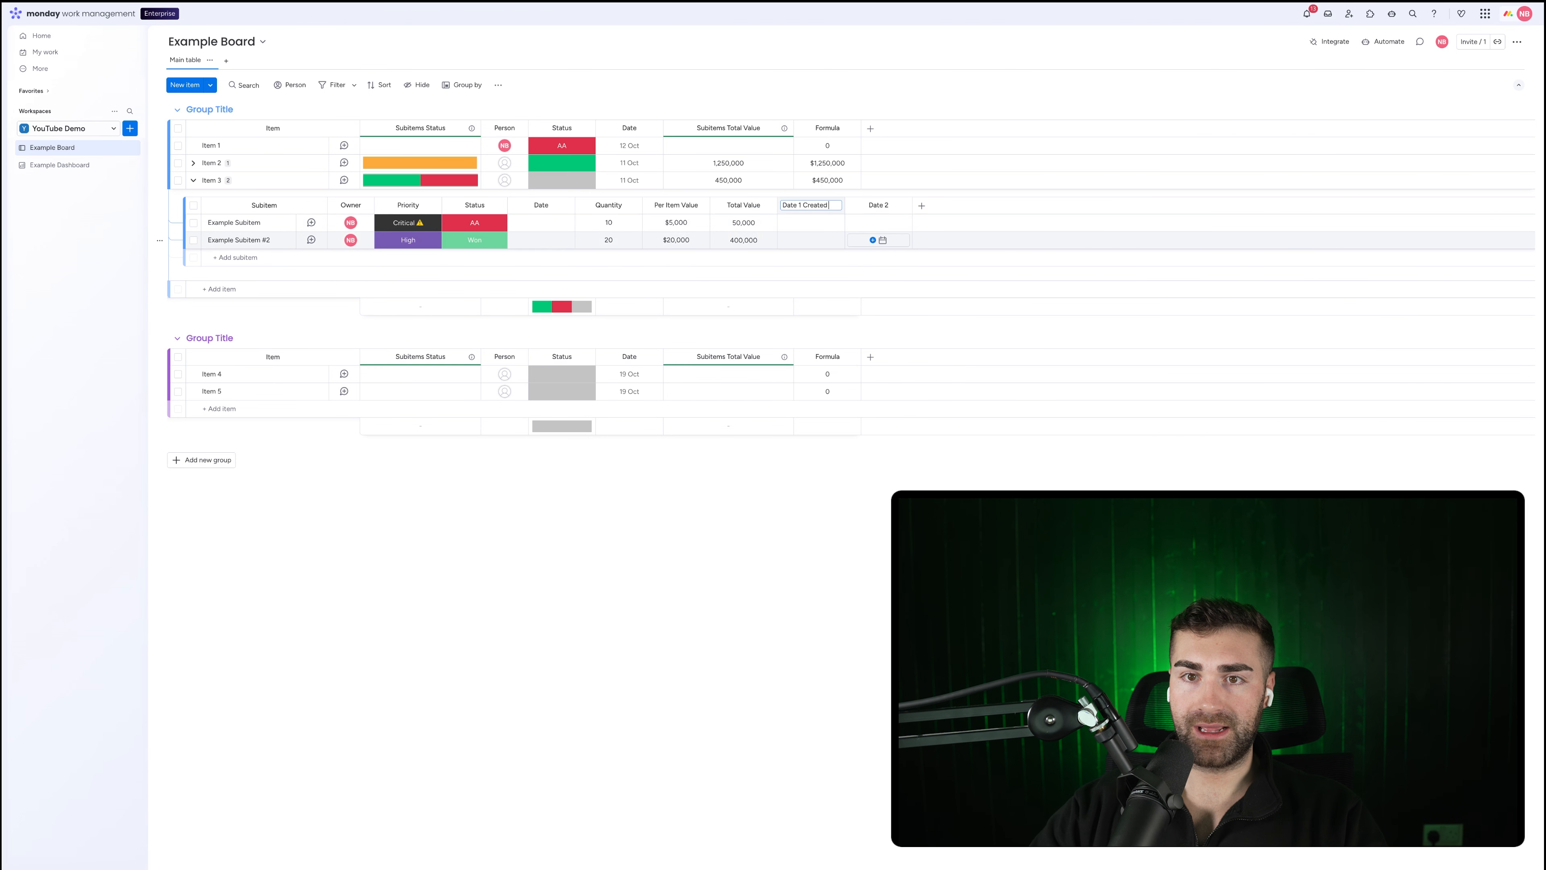
text(Create)
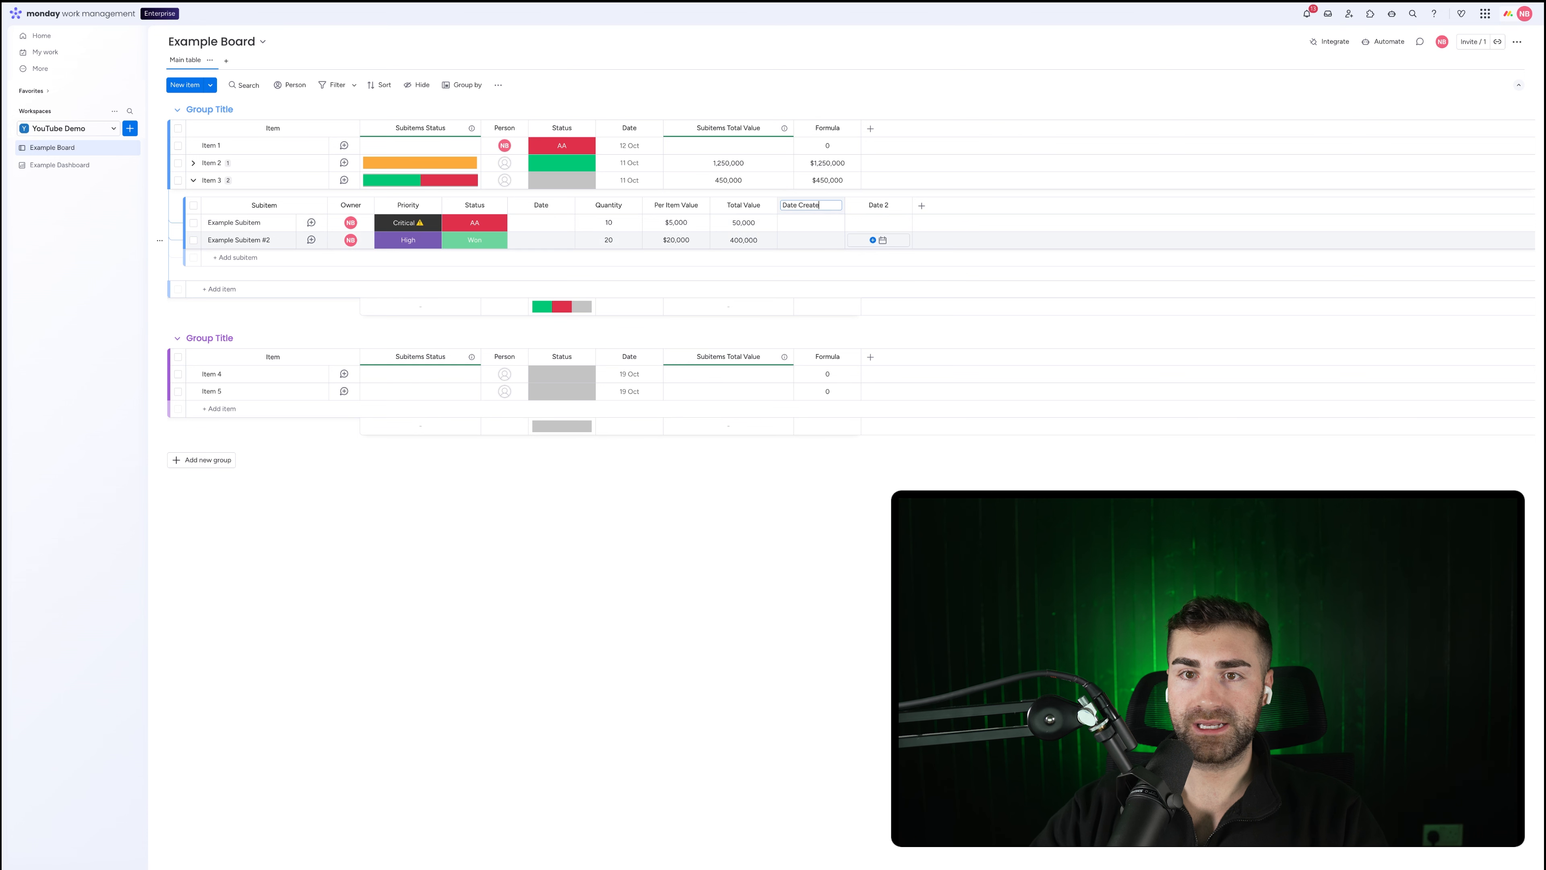
text(d)
key(Return)
click(884, 207)
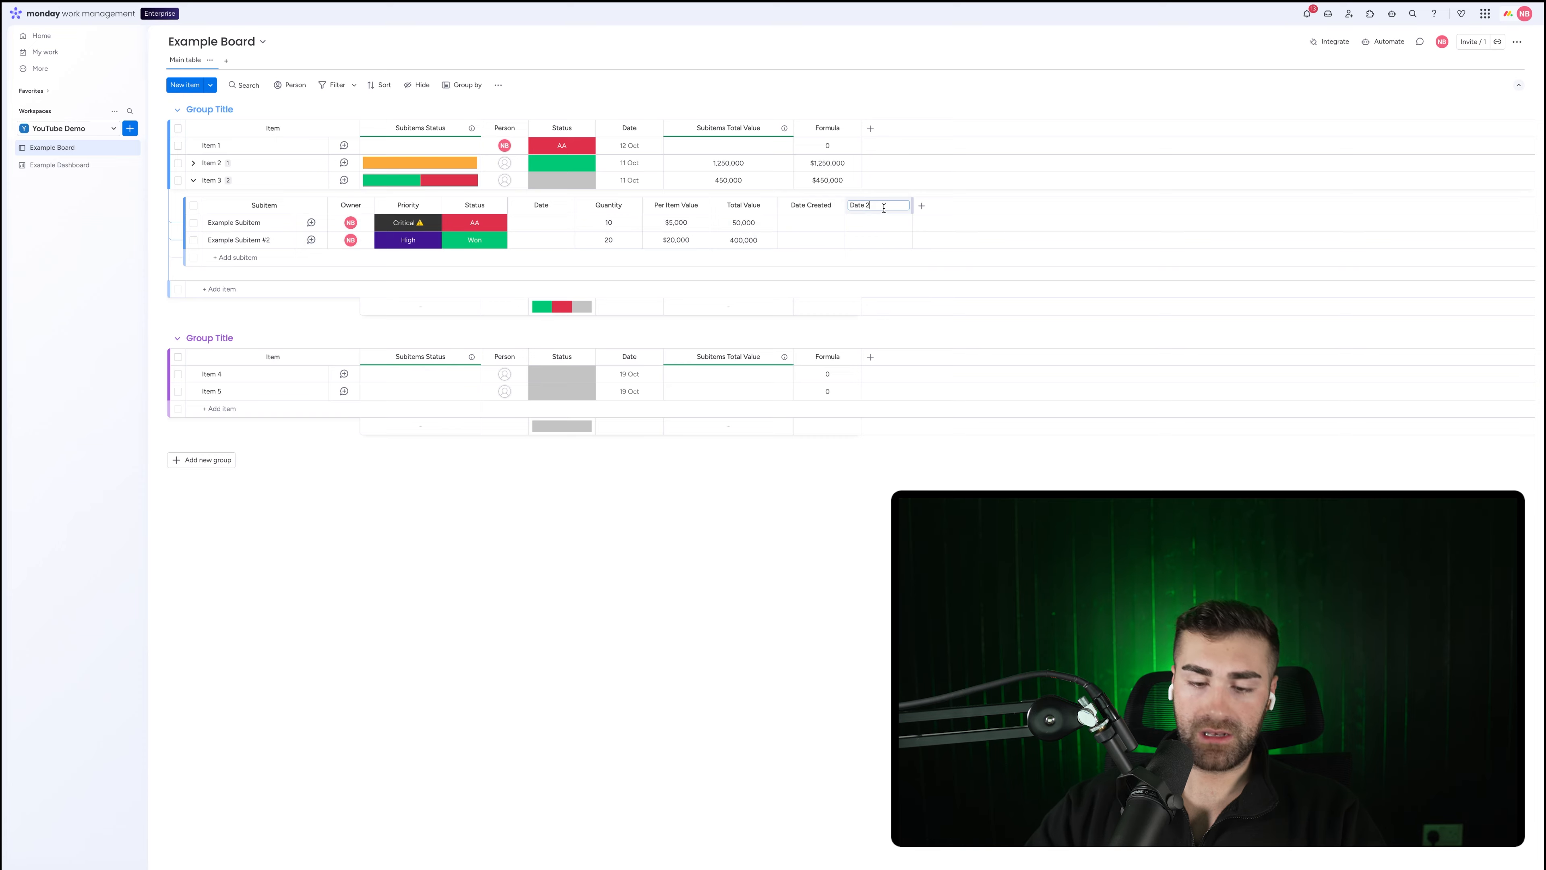
key(super+a)
text(Date Closed)
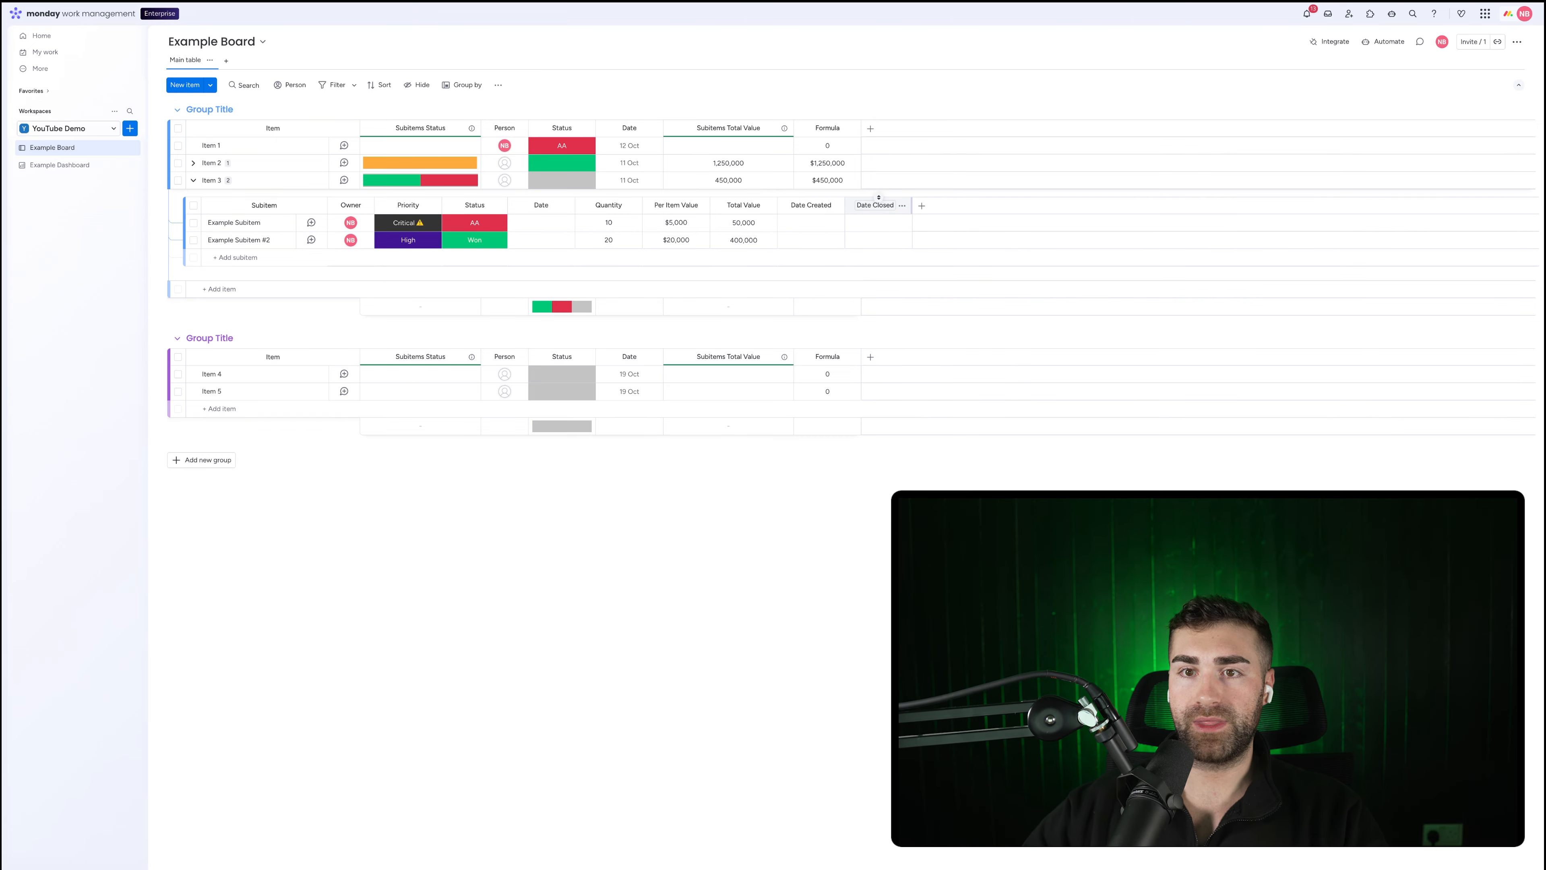
key(Return)
Add a subitem Formula column, using the AI assistant to set DAYS({Date Closed}, {Date Created}) for the difference in days between the two dates.
click(922, 207)
text(form)
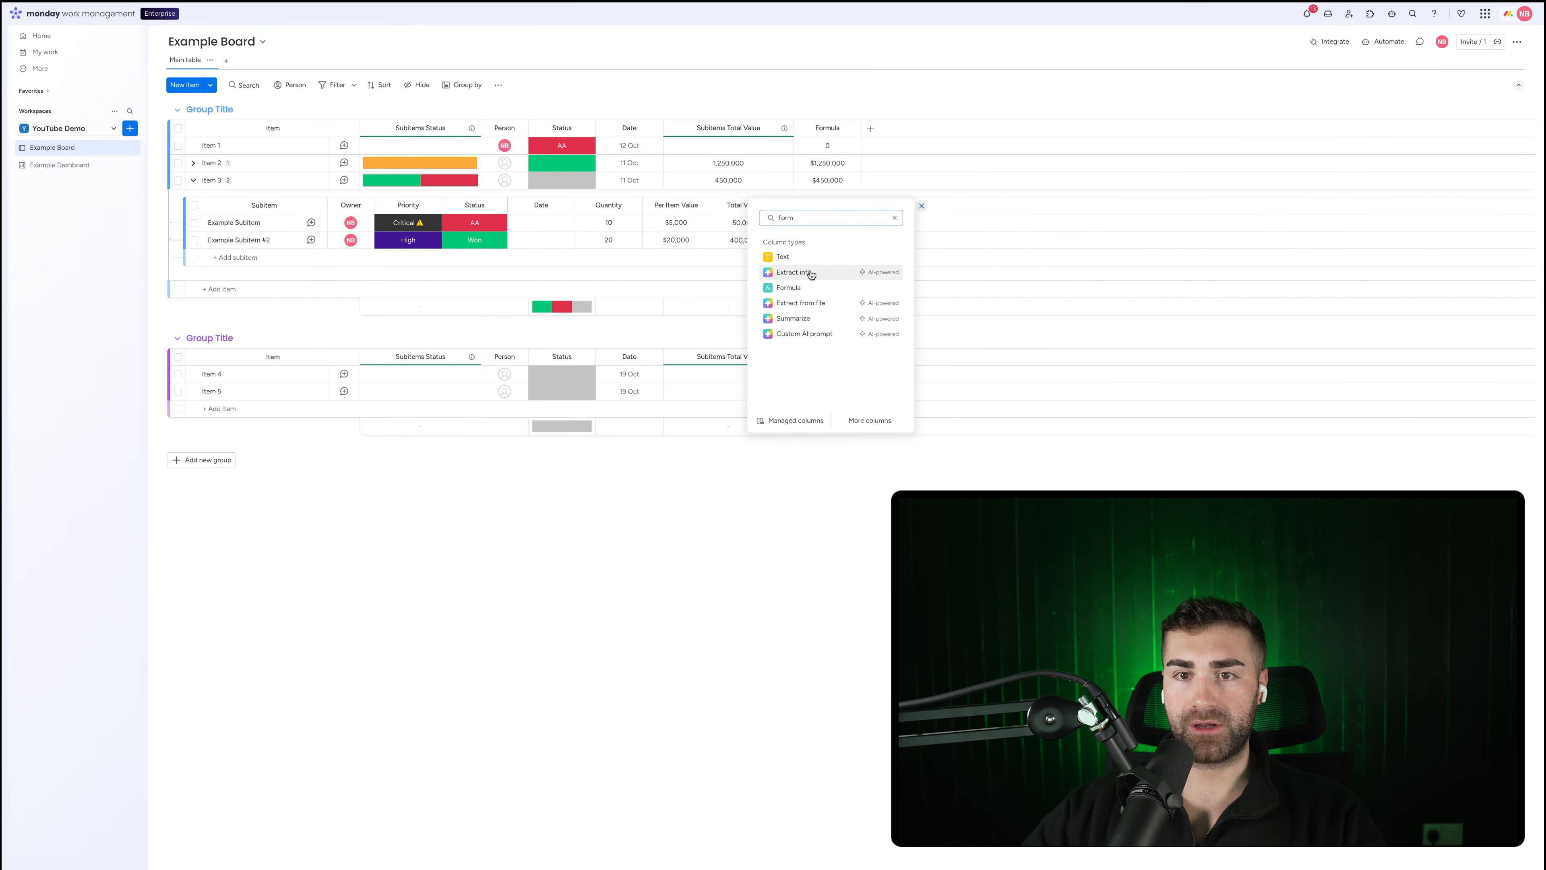
click(790, 287)
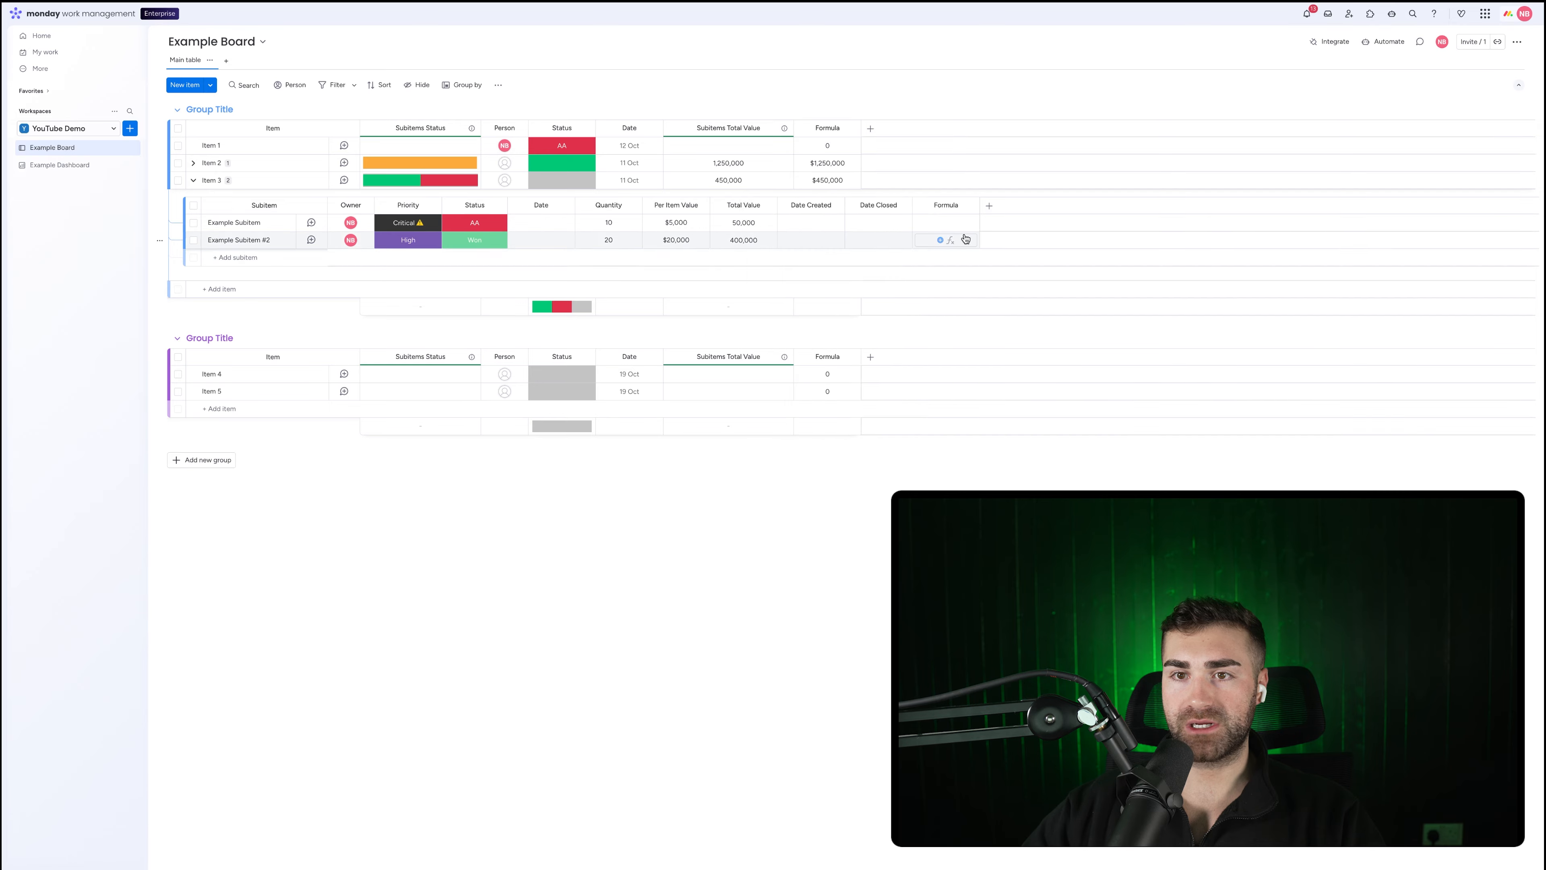
text(give me the difference in d)
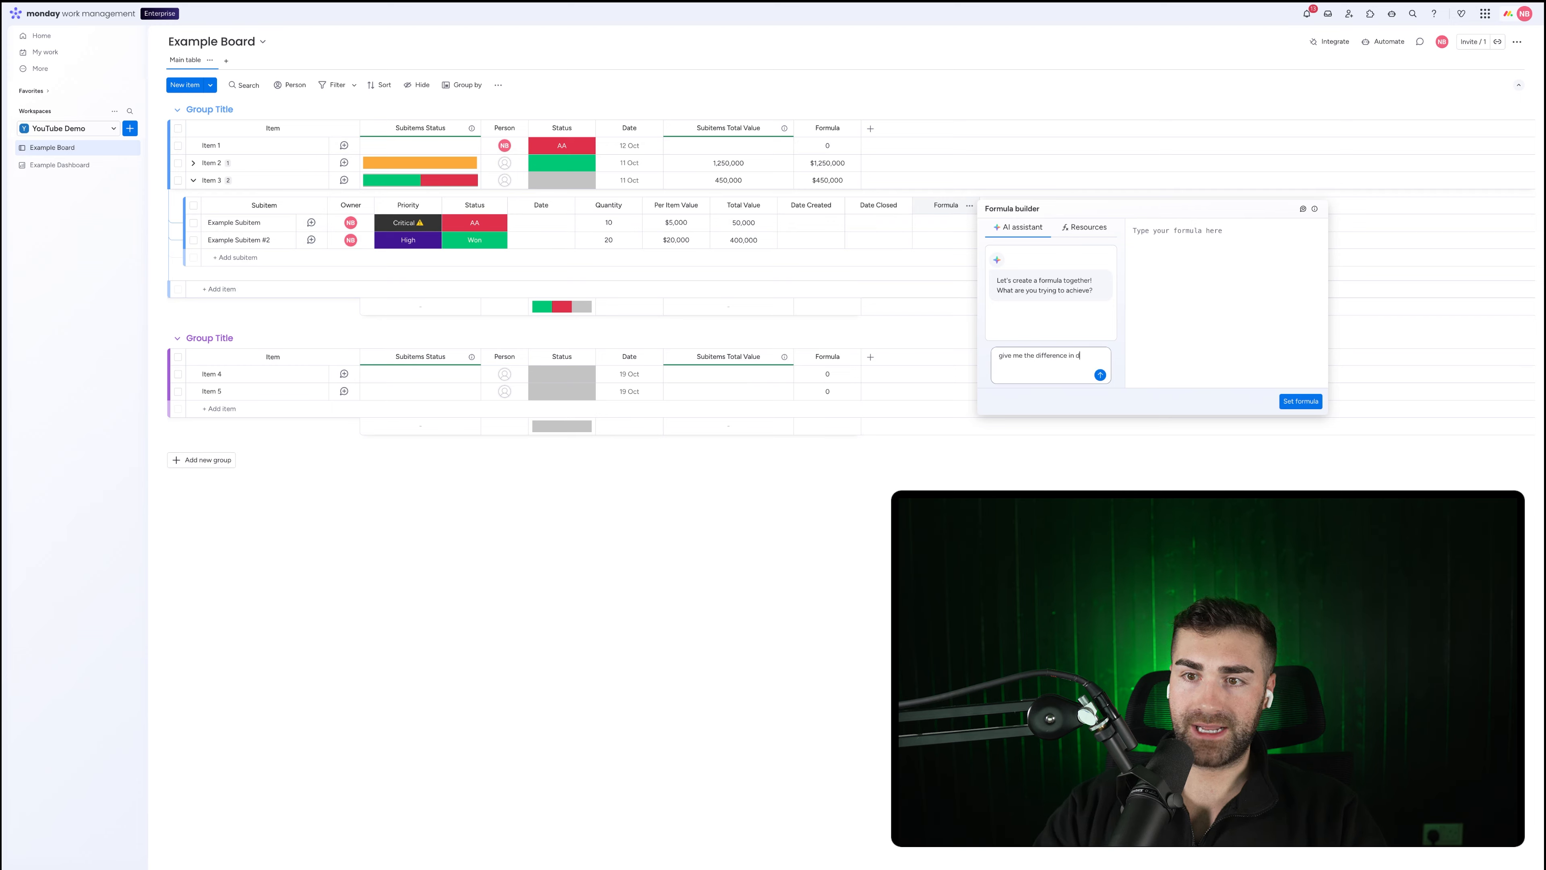
text(ays between date cre)
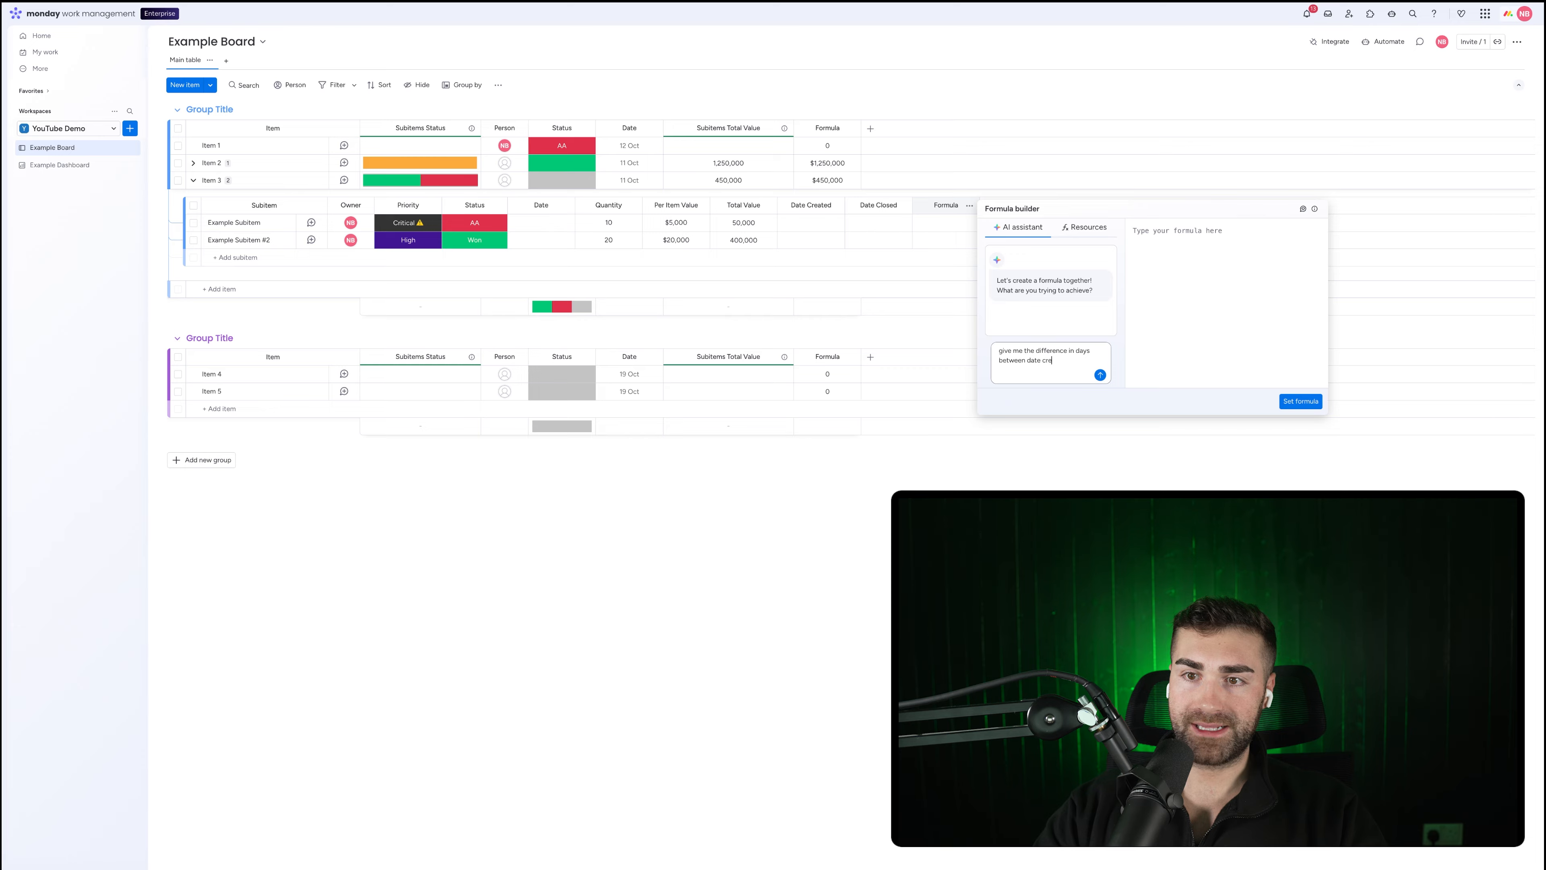
text(ated and date closed)
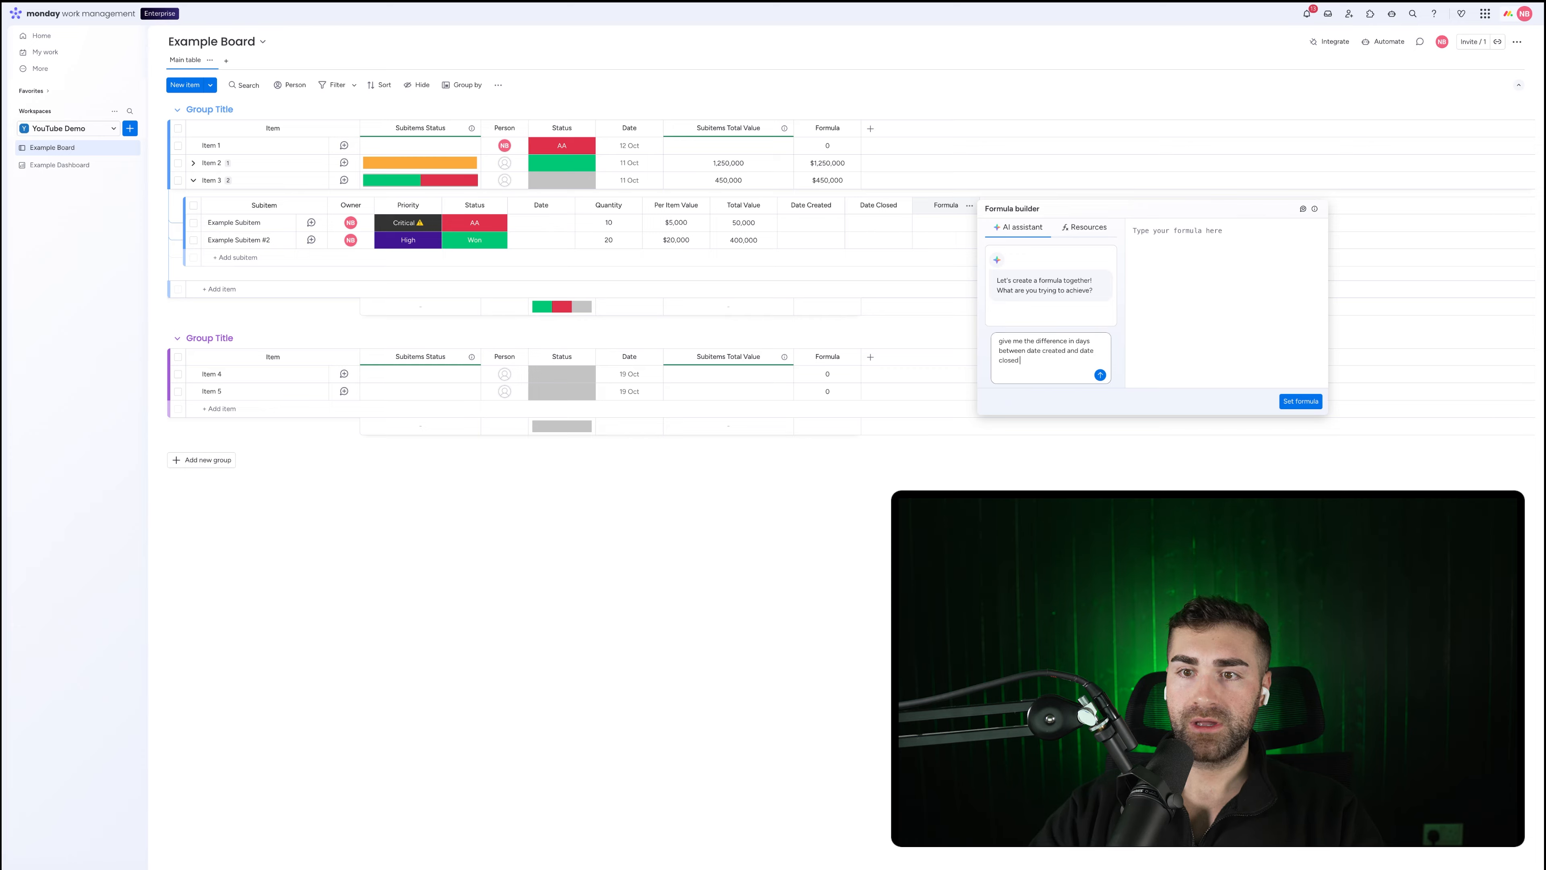
key(Return)
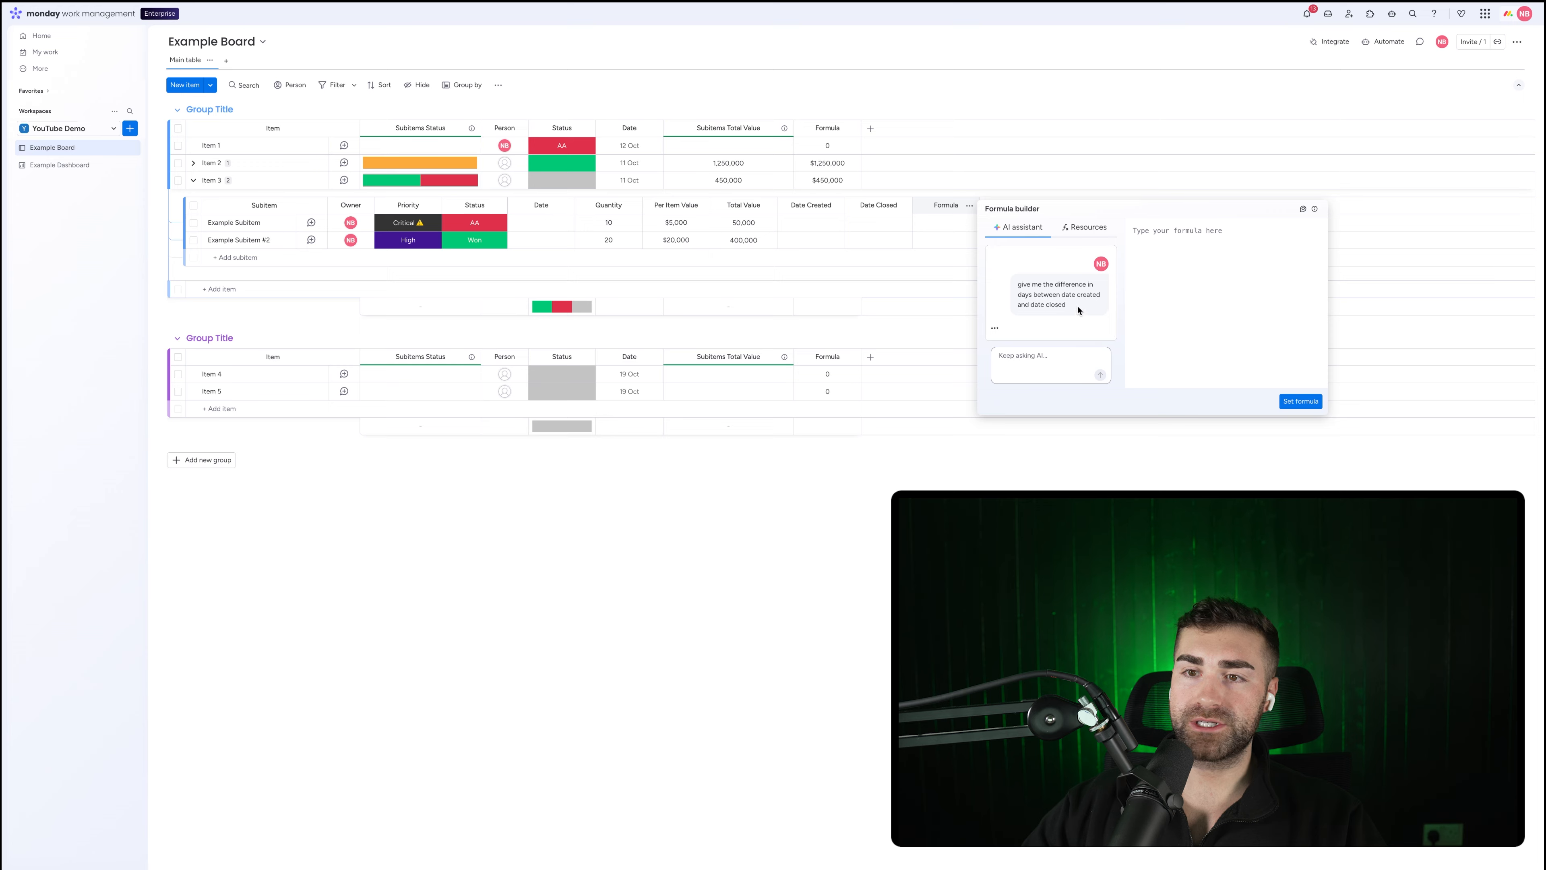
click(1086, 281)
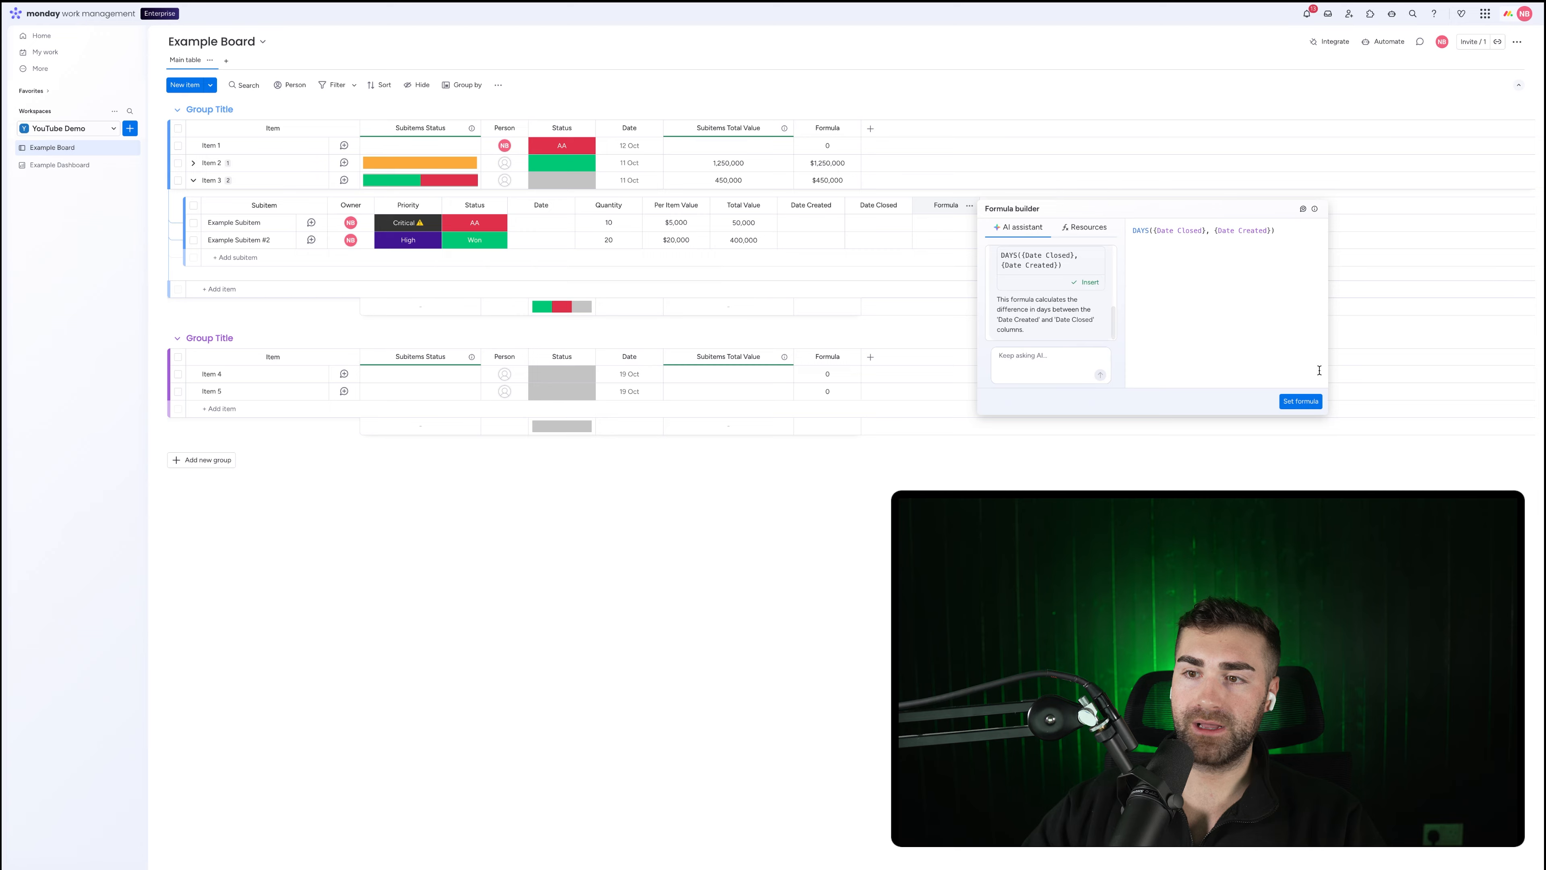
click(1298, 401)
Set Date Created and Date Closed to 8 Oct and 16 Oct for Example Subitem, and 1 Oct and 17 Oct for Example Subitem #2.
click(807, 222)
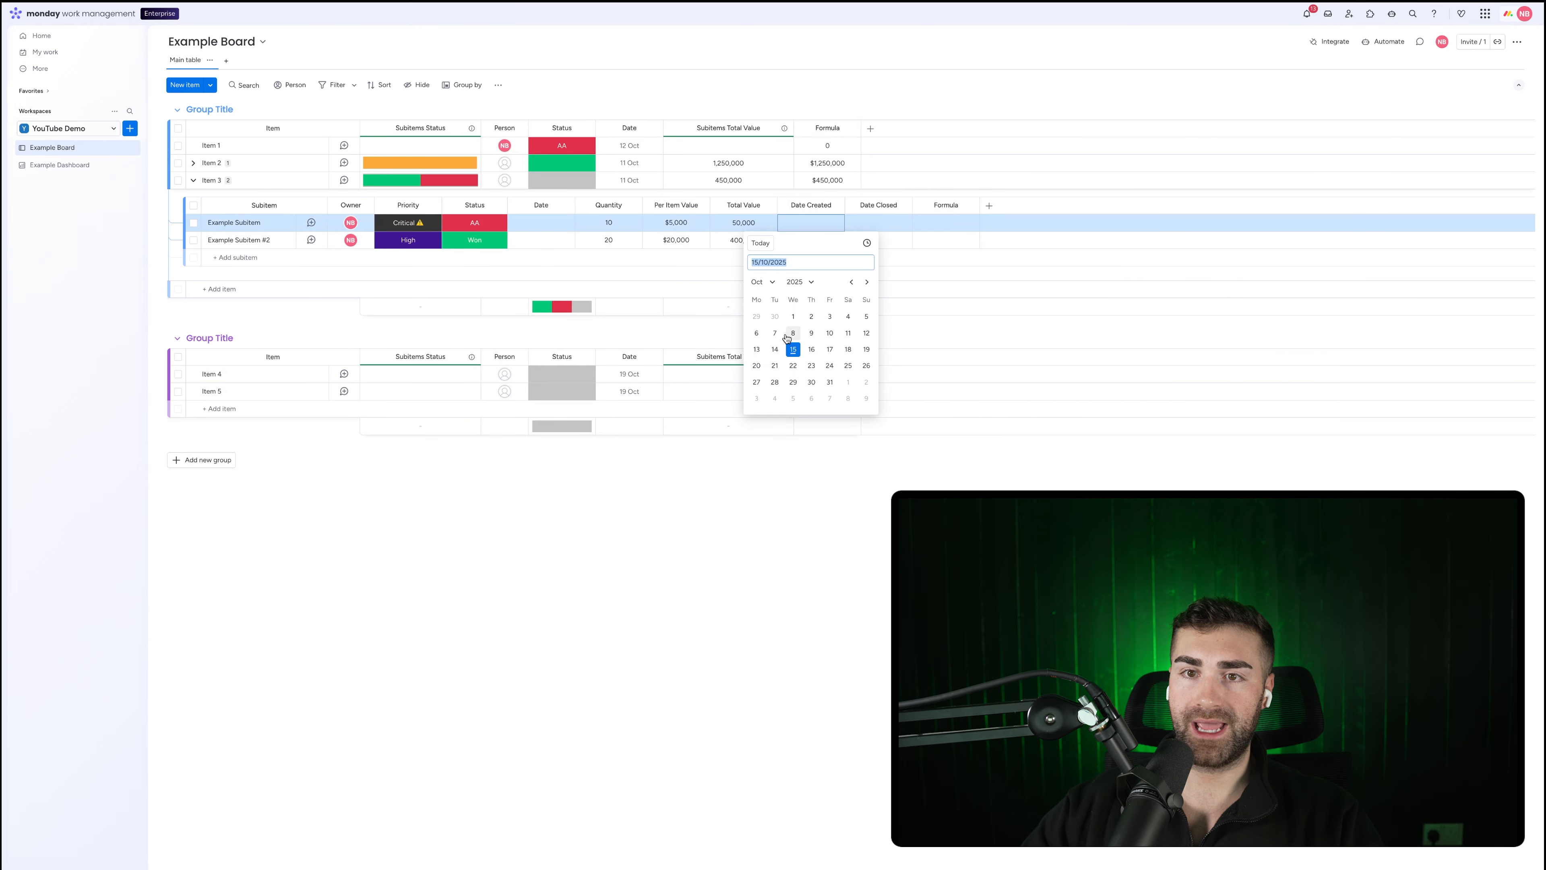
click(792, 333)
click(879, 222)
click(878, 349)
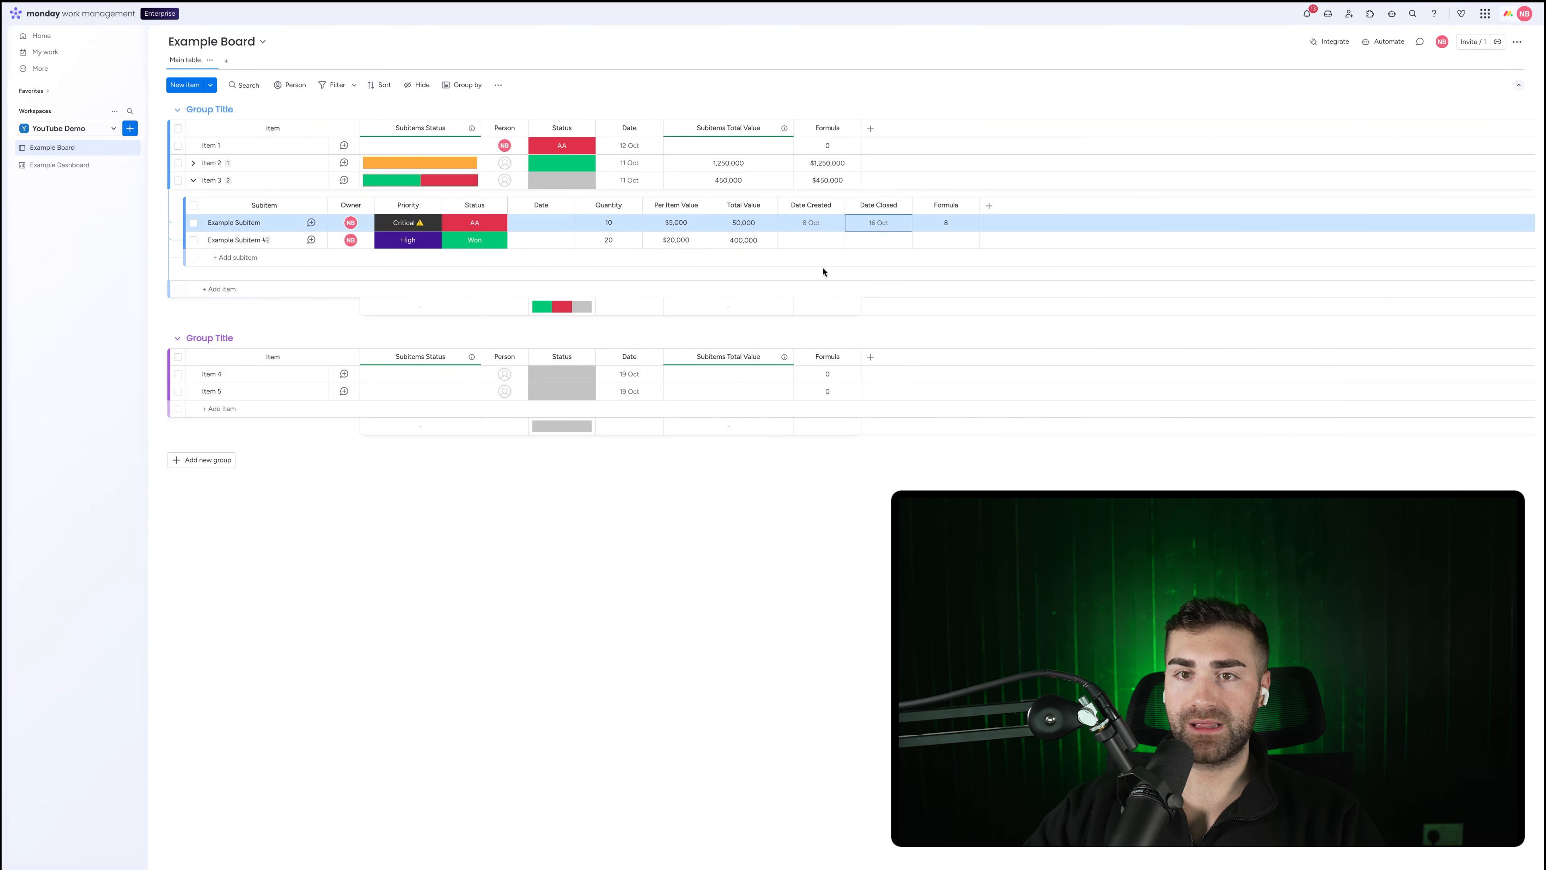
click(810, 239)
click(792, 333)
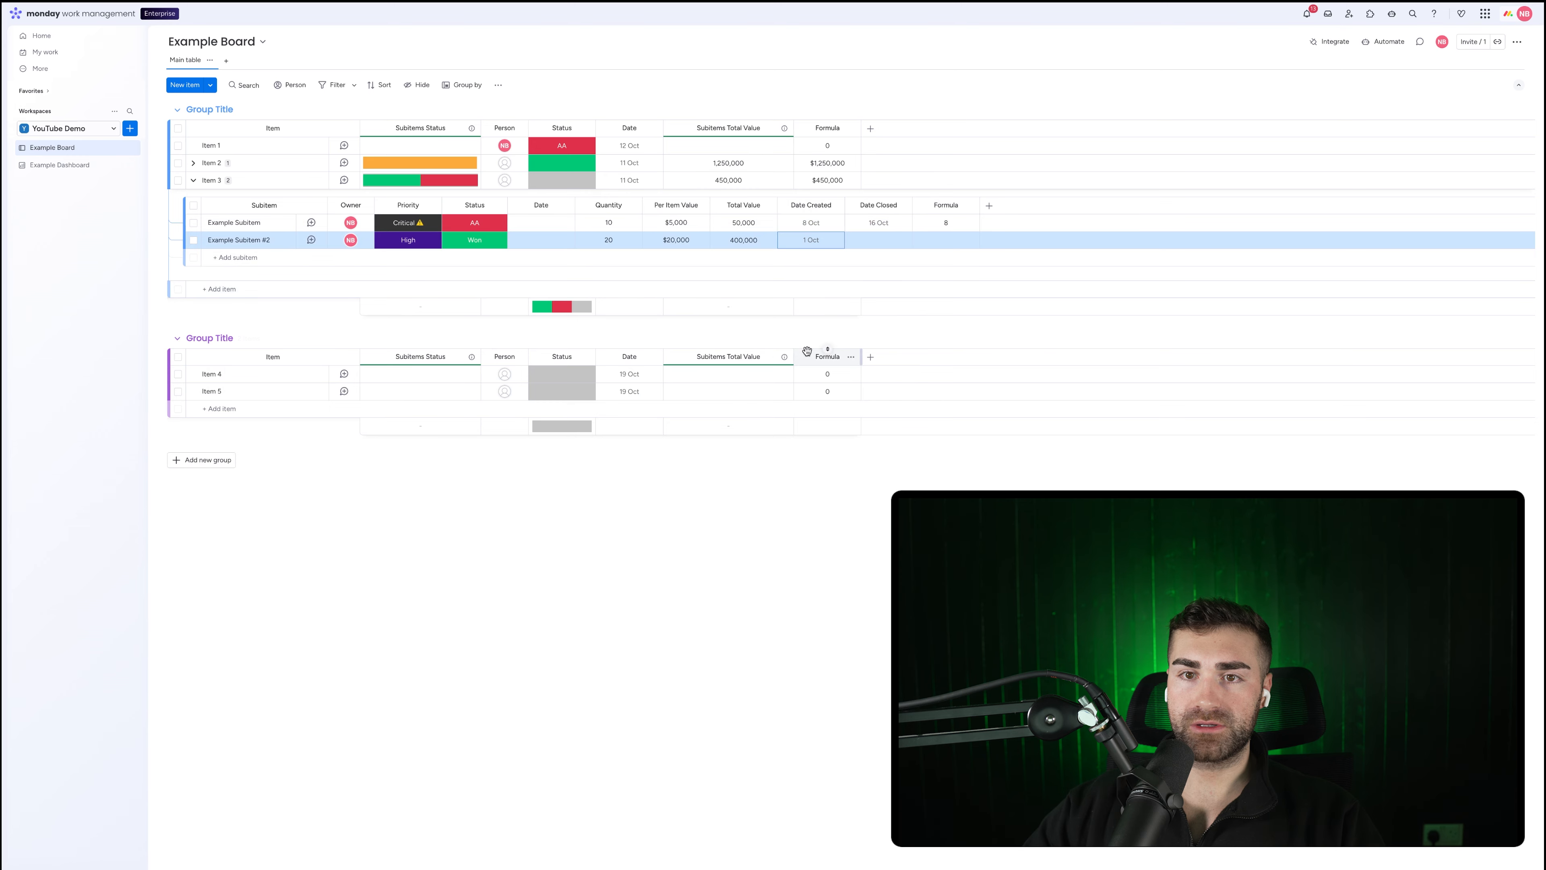
click(878, 239)
click(896, 366)
click(1066, 364)
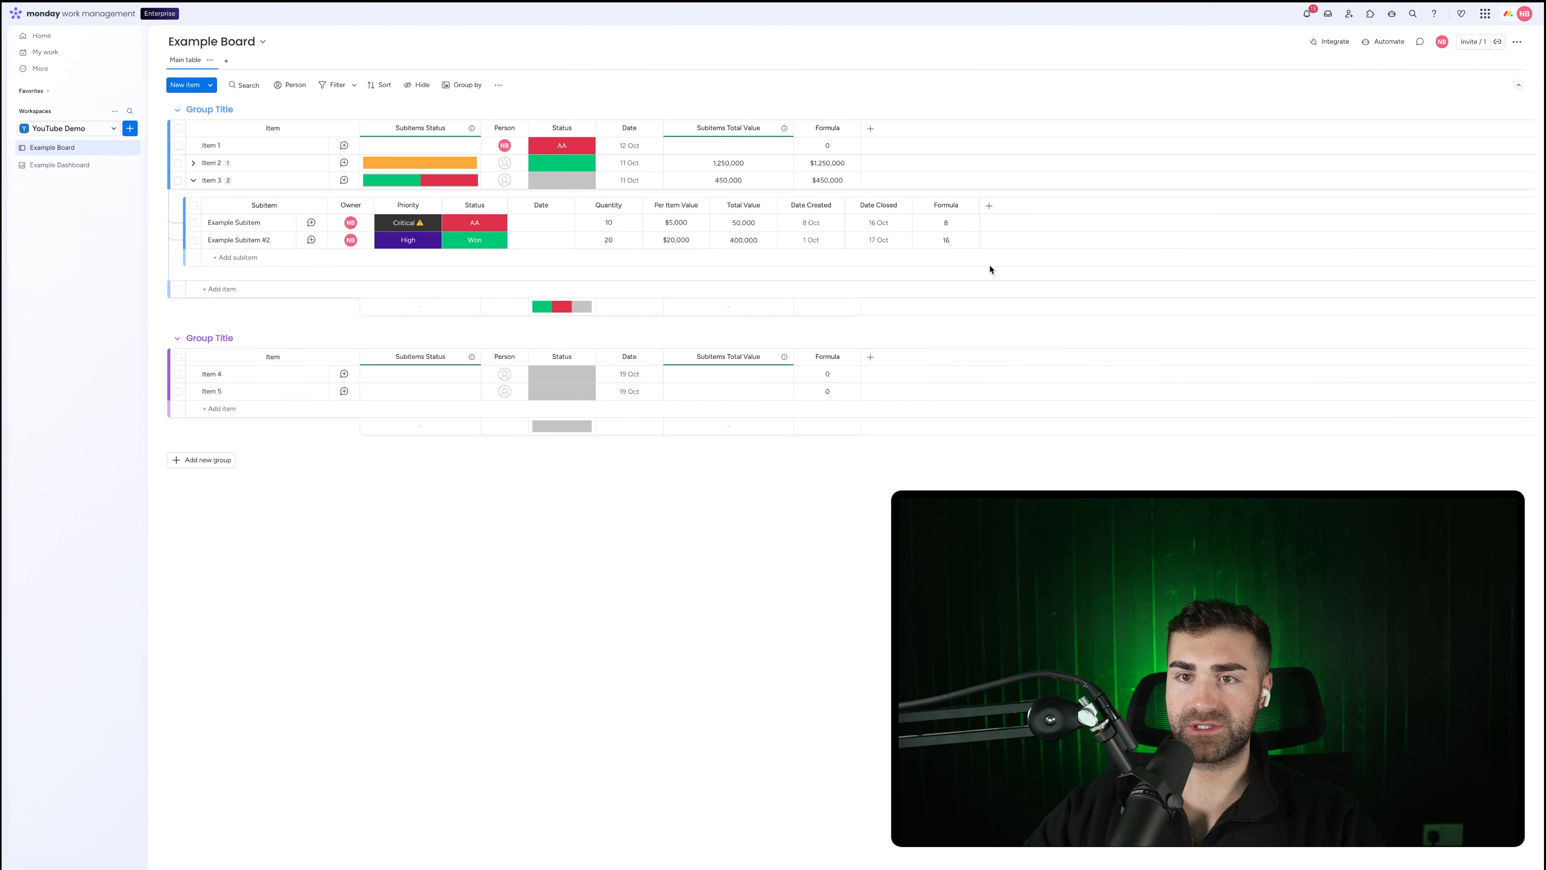
Rename the subitem Formula column "TTC".
click(948, 206)
text(TTC)
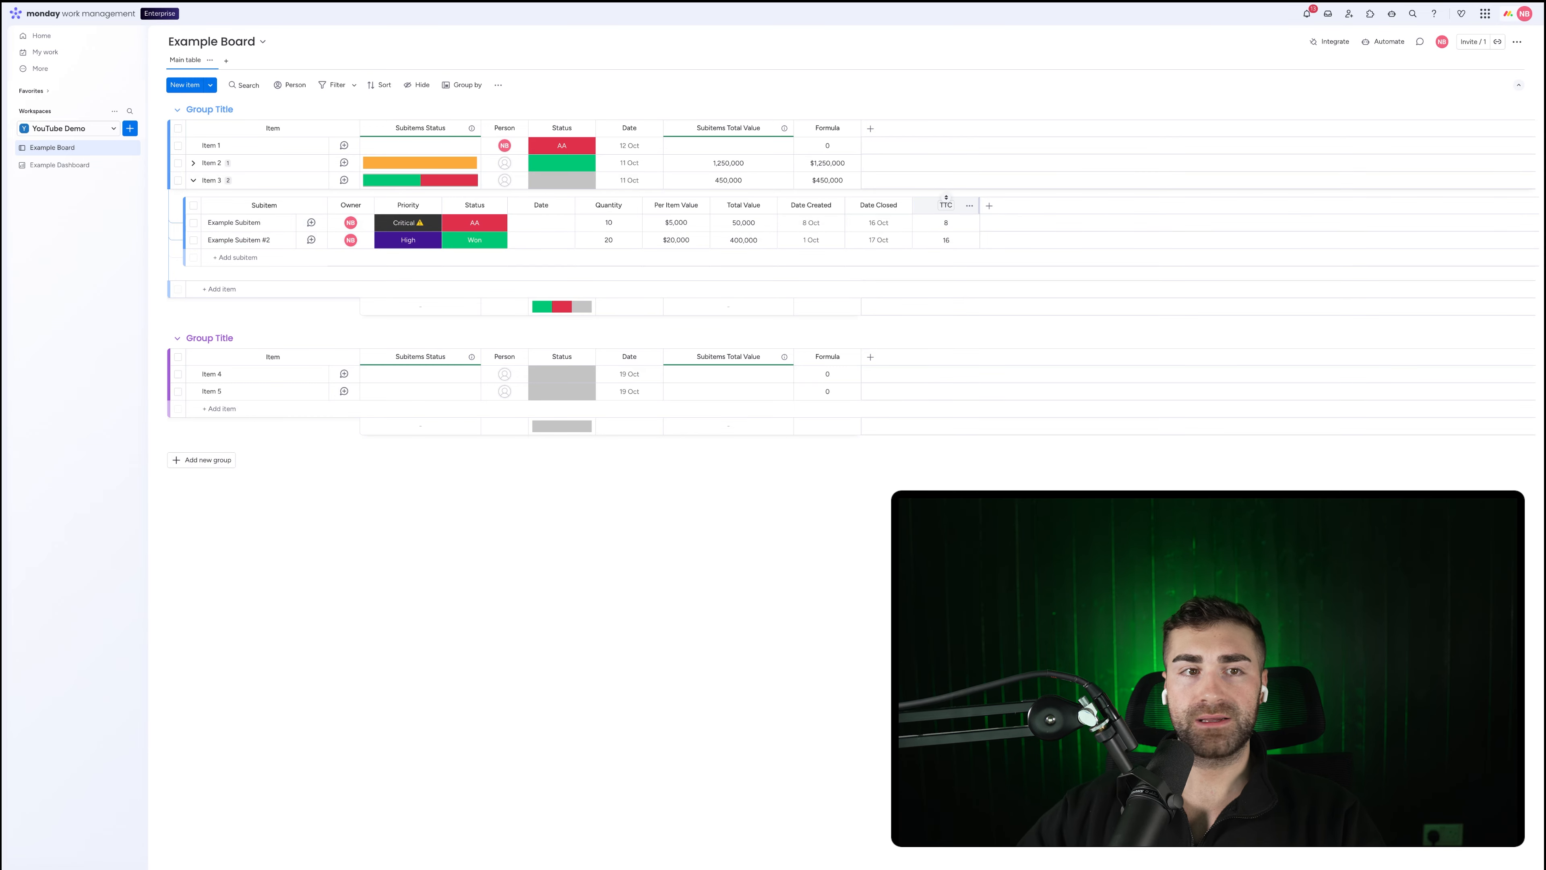
key(Return)
On the Example Dashboard, add another Numbers widget and name it "Avg. Subitem Time To Close".
click(59, 165)
click(210, 67)
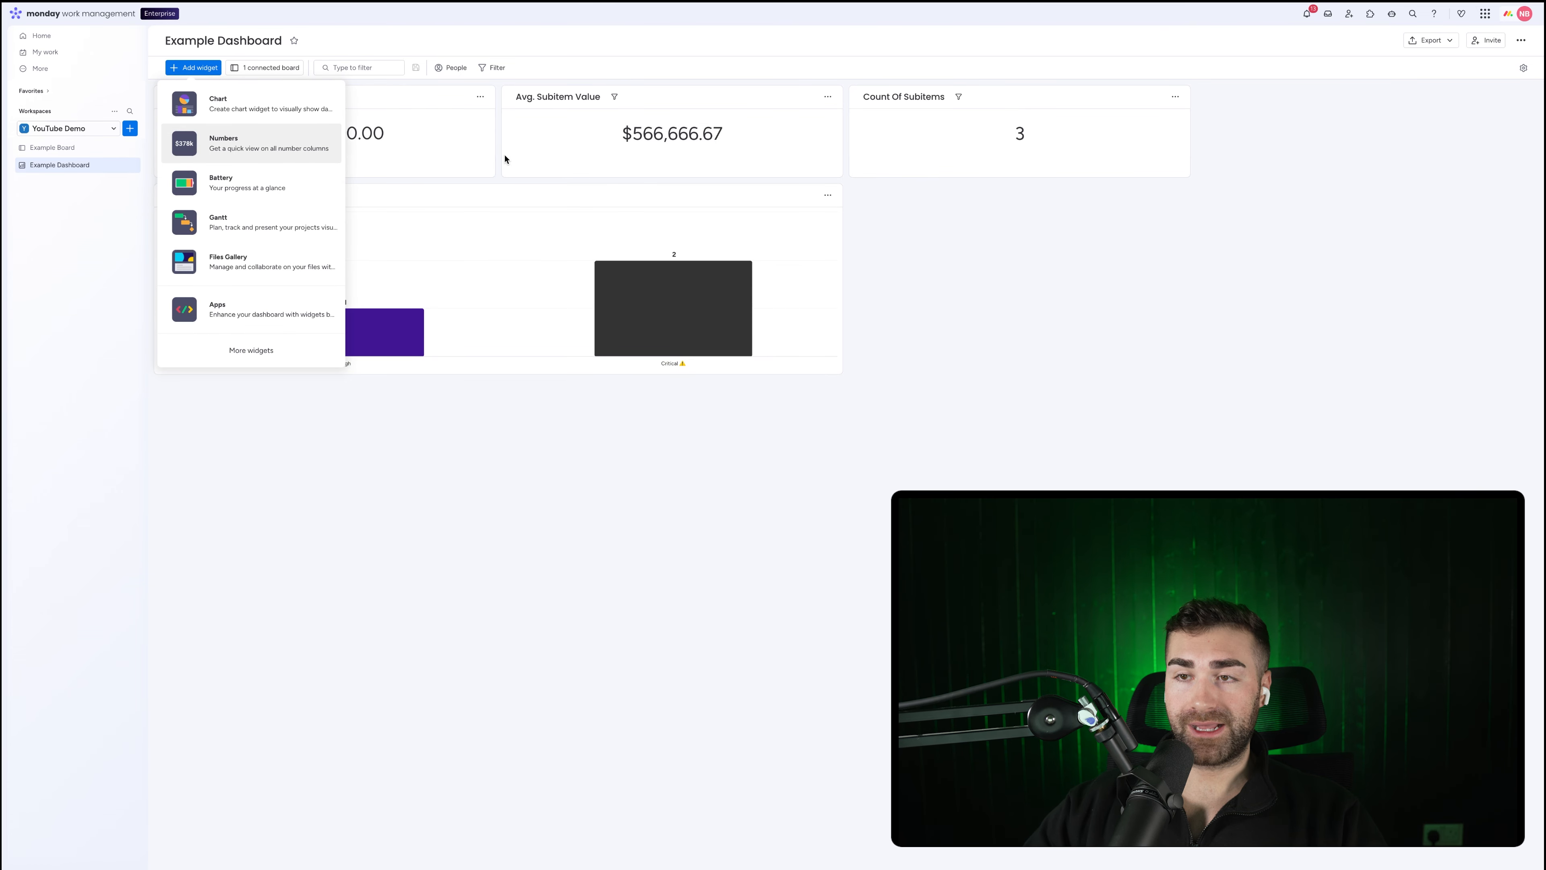
click(1288, 162)
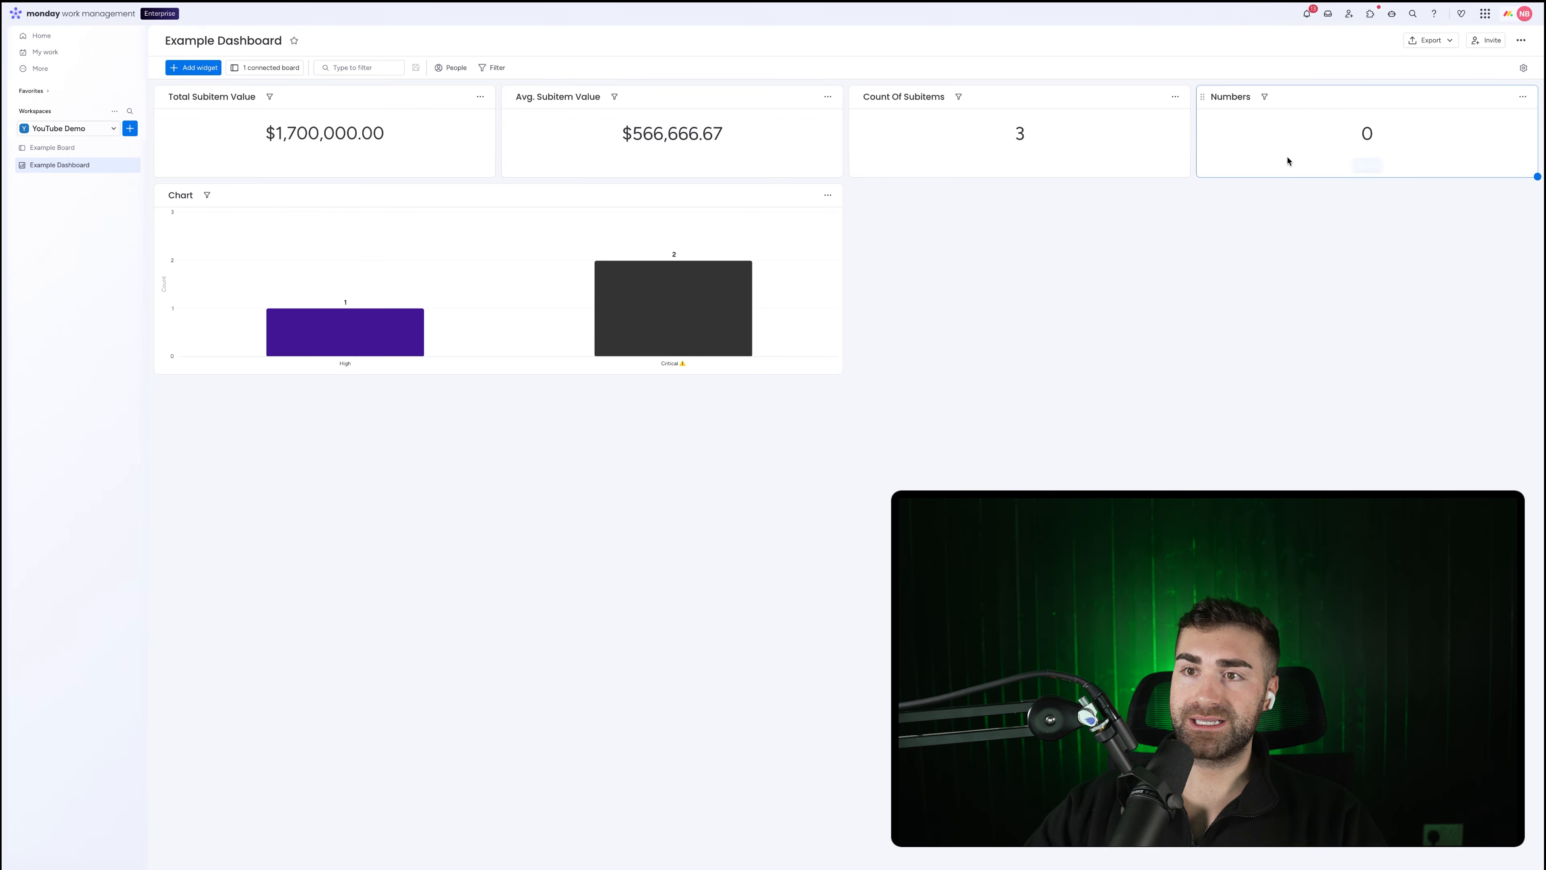
click(1224, 95)
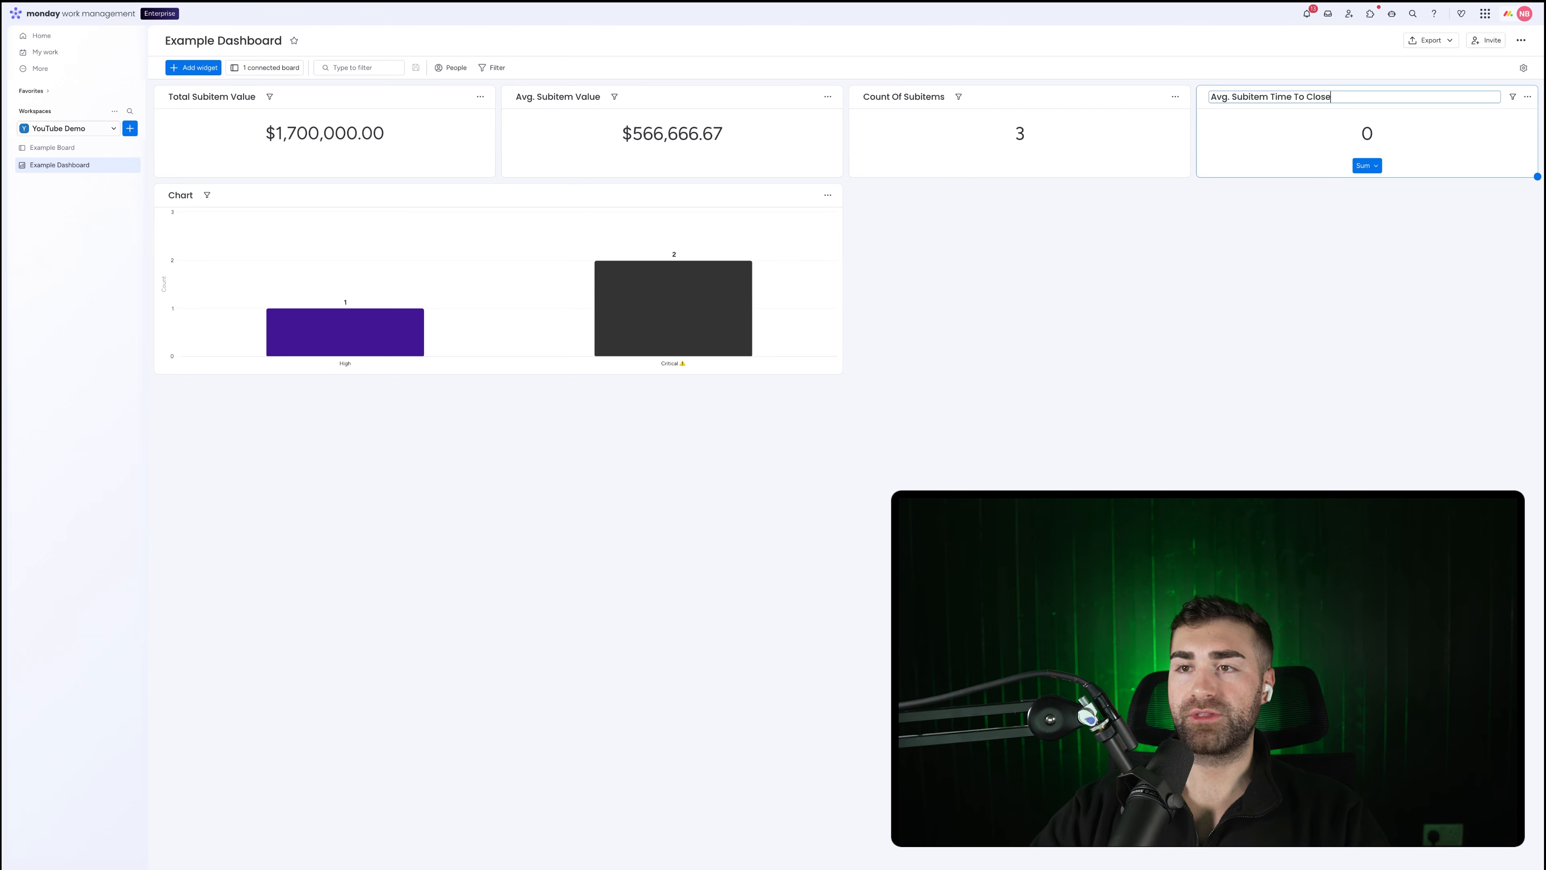
key(Return)
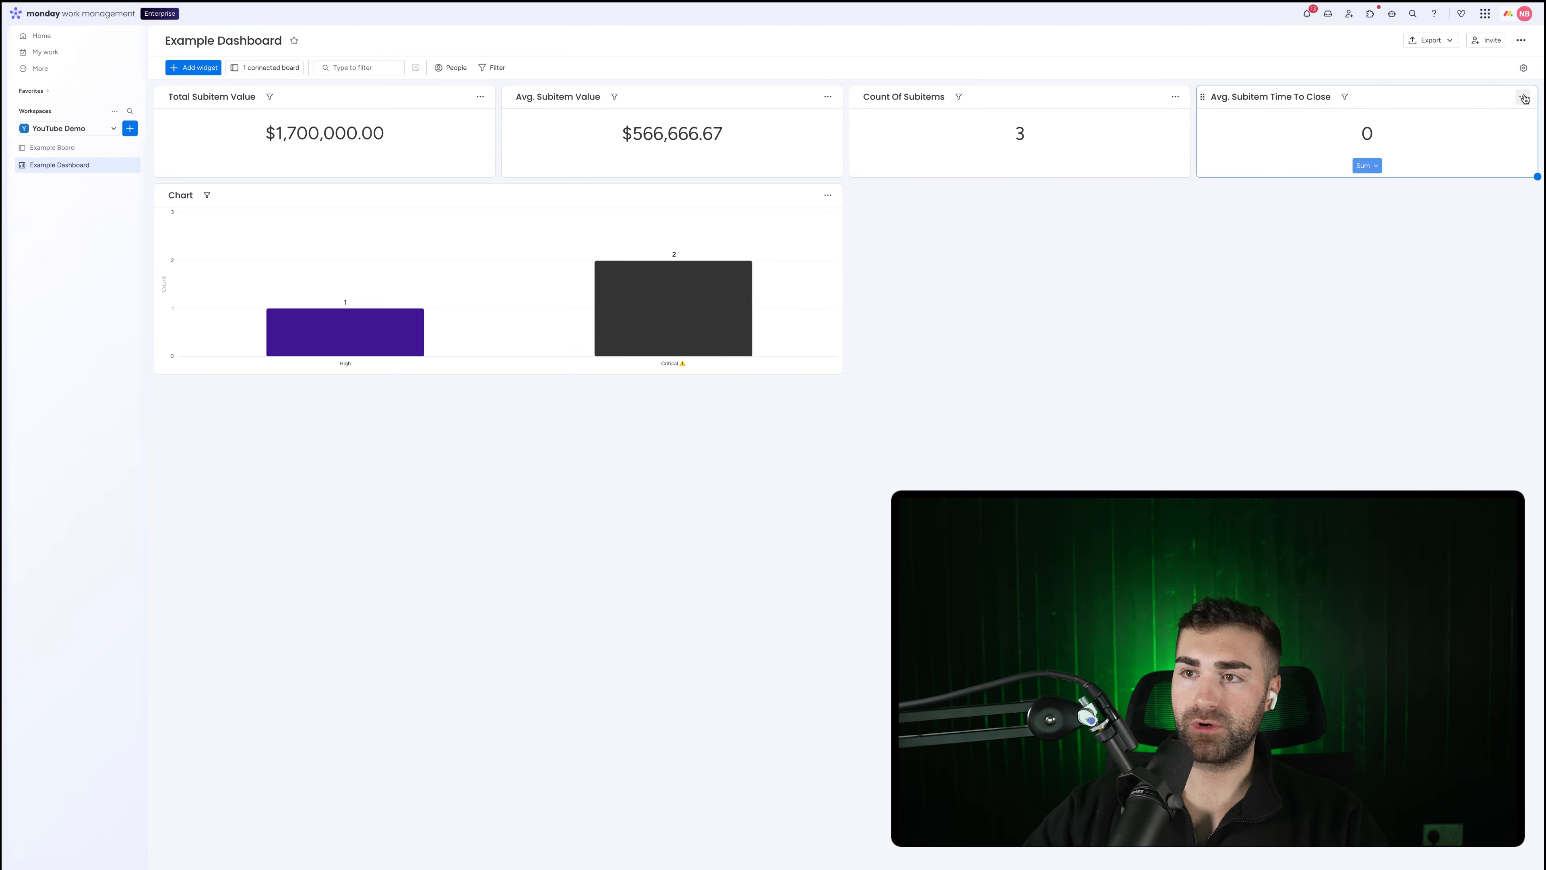
Set the Avg. Subitem Time To Close widget to calculate from individually chosen columns, using only the TTC subitem column.
click(1522, 96)
click(1468, 135)
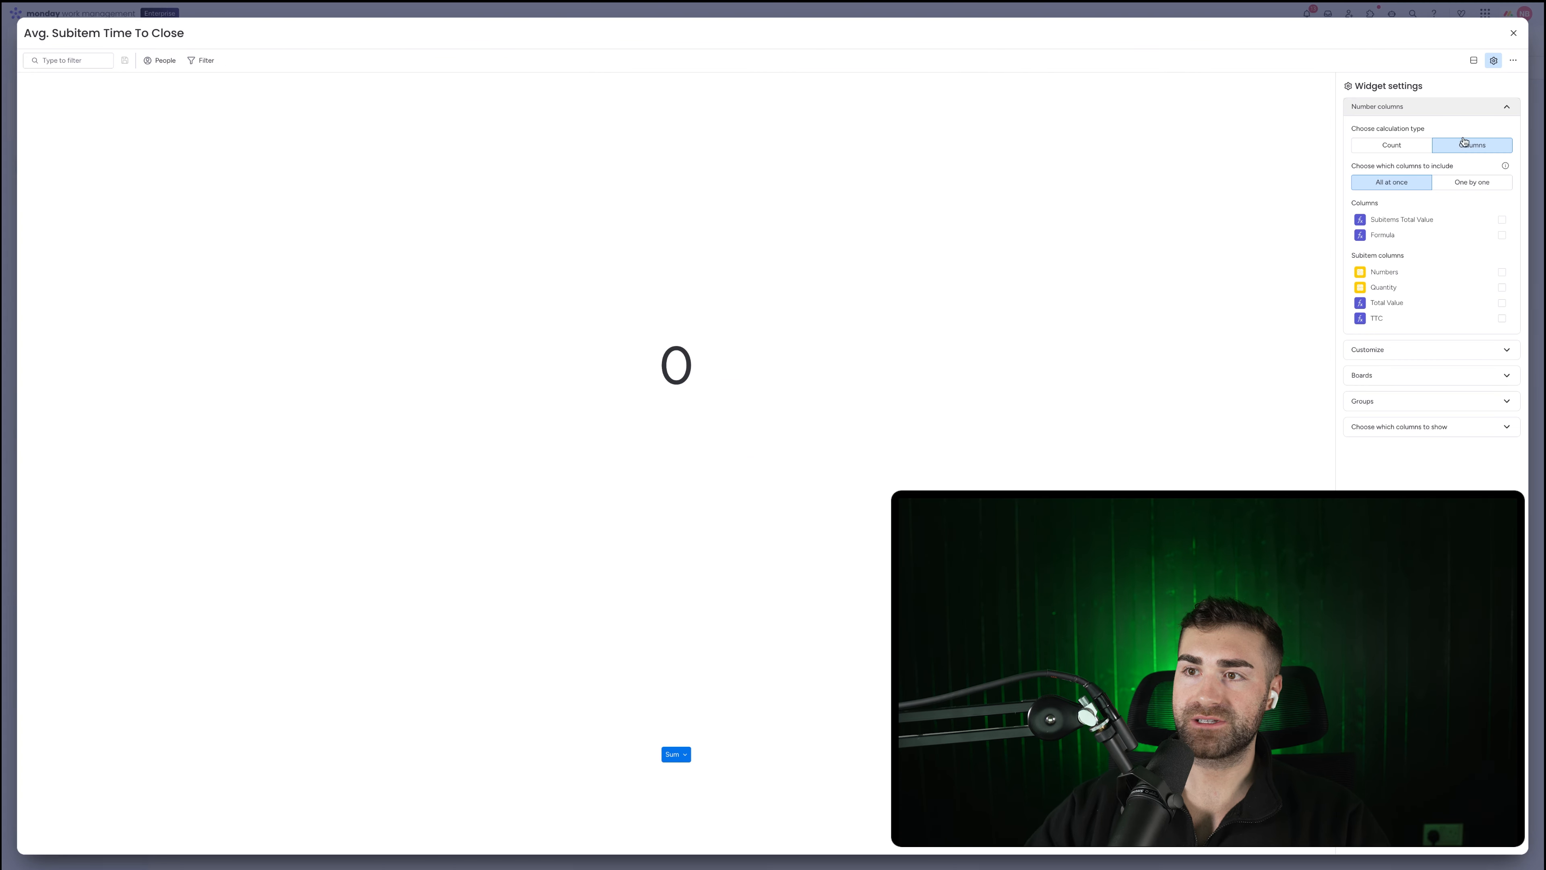
click(1467, 182)
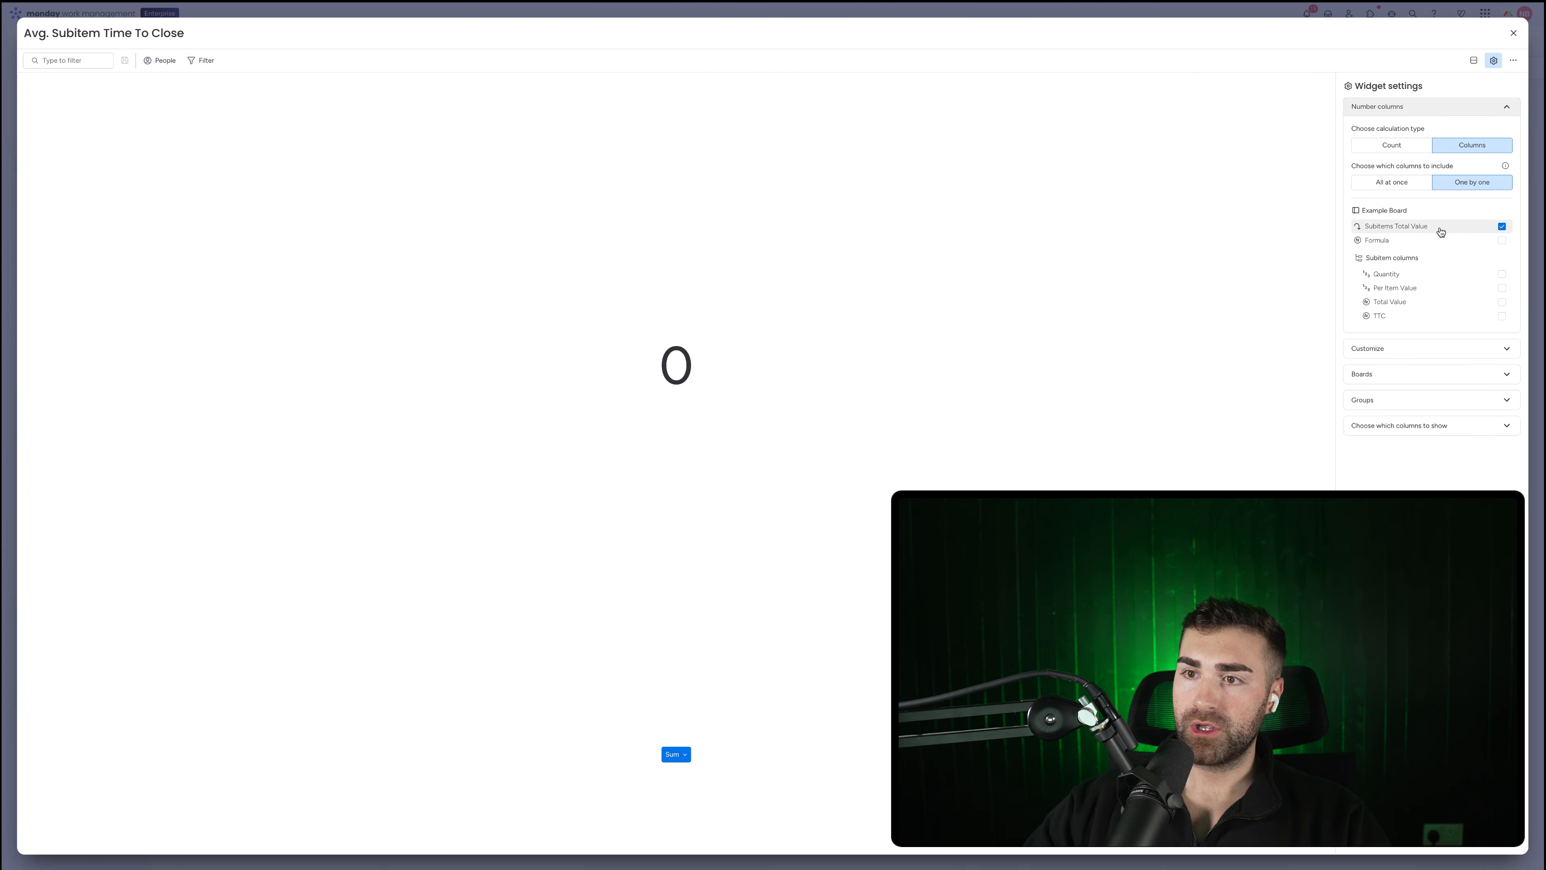
click(1398, 315)
Customize the widget with the Average calculation, one manual decimal place and the custom unit "Days", and exit its settings.
click(1387, 349)
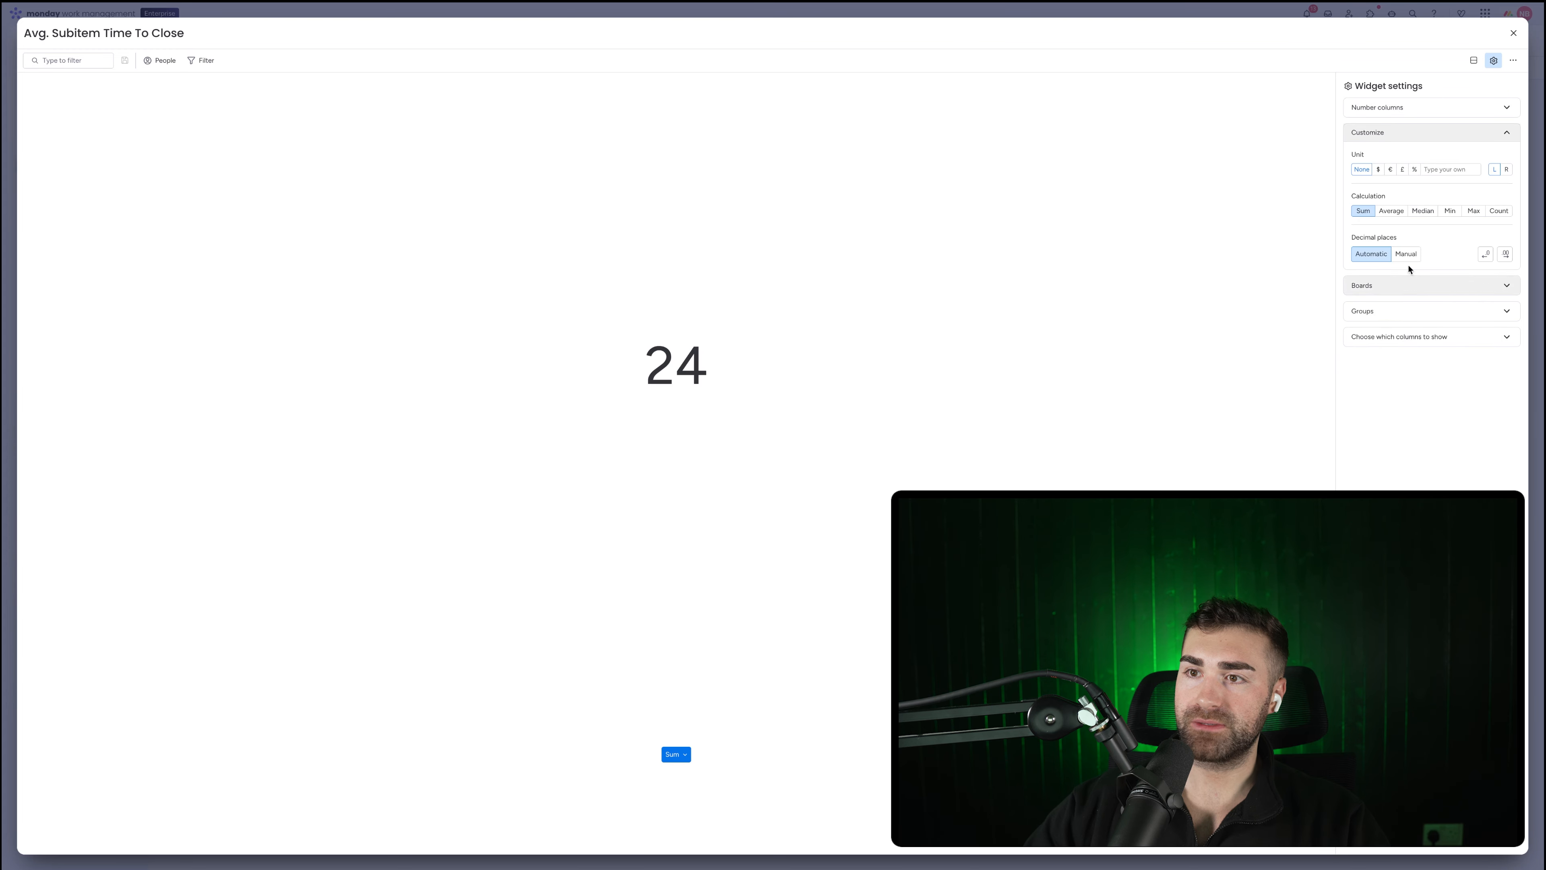
click(1391, 211)
click(1406, 253)
click(1486, 254)
click(1485, 254)
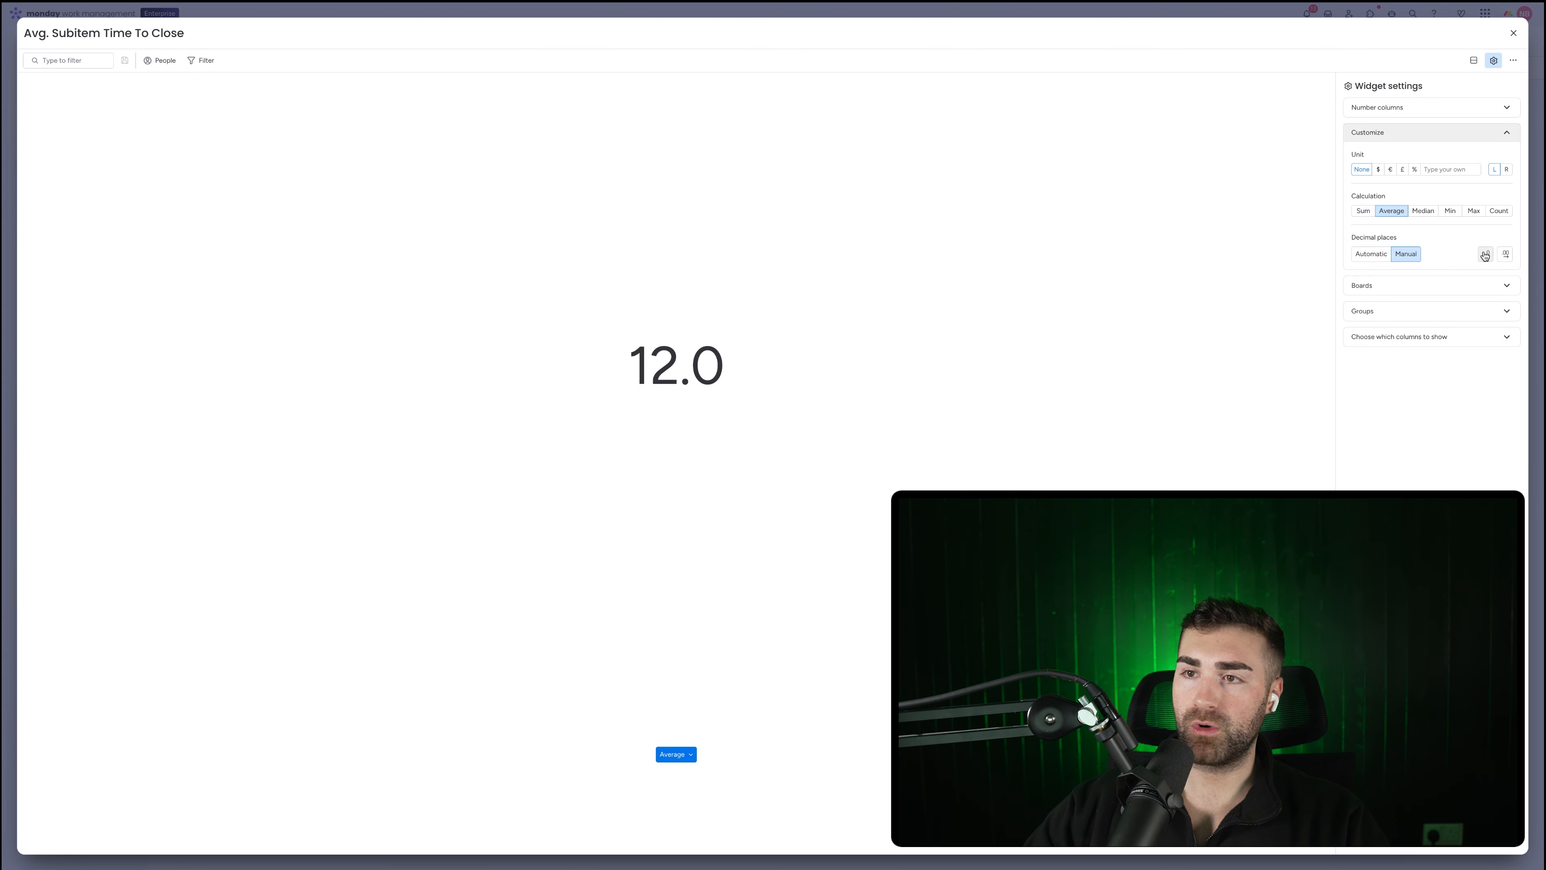
click(1457, 170)
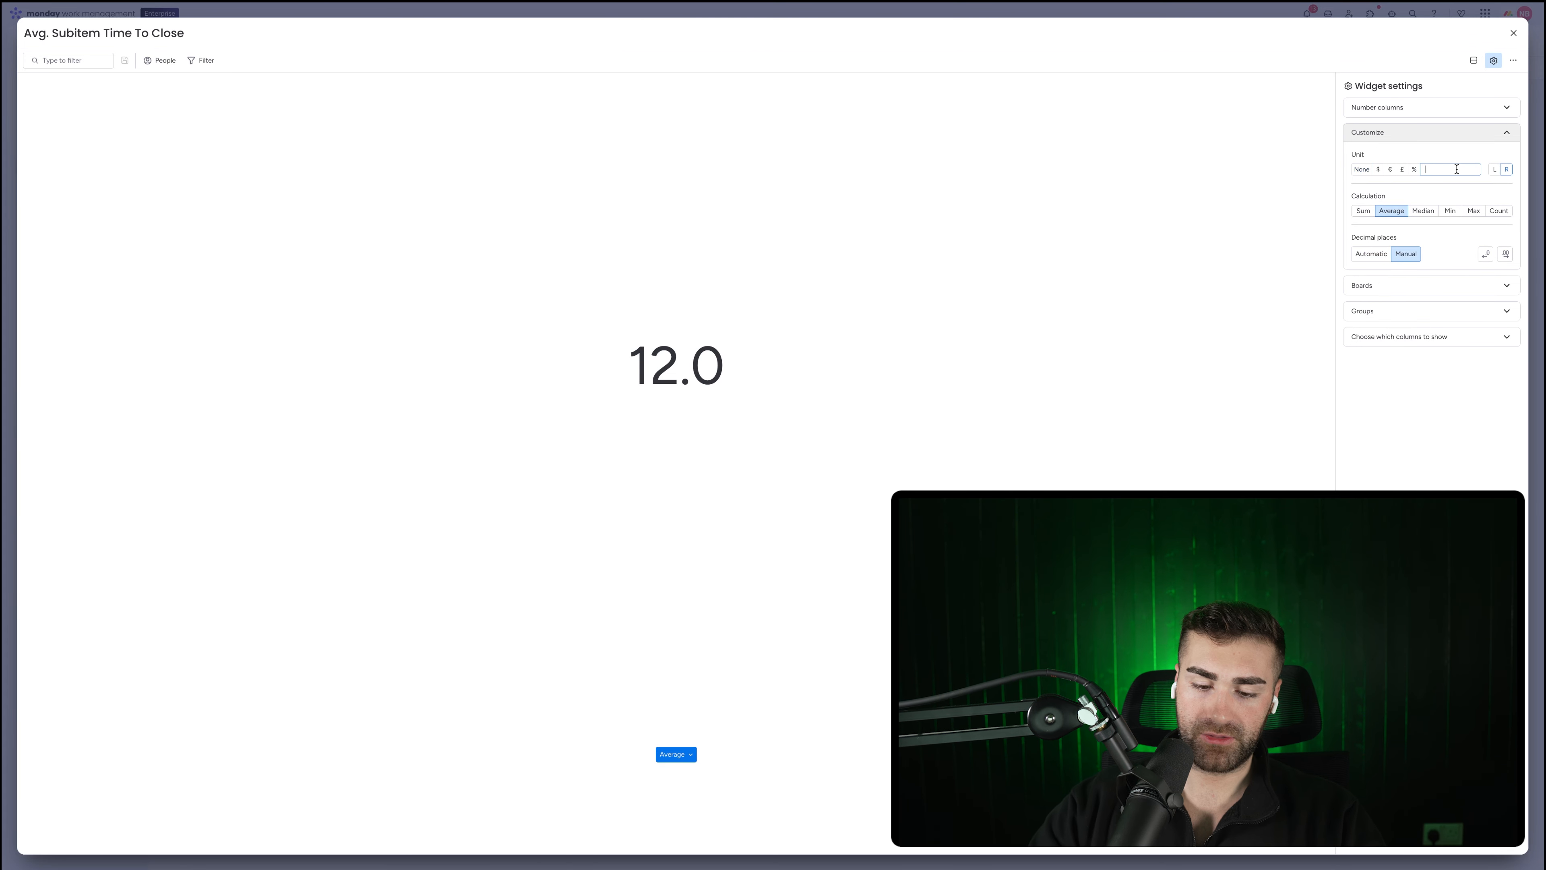
text(Days)
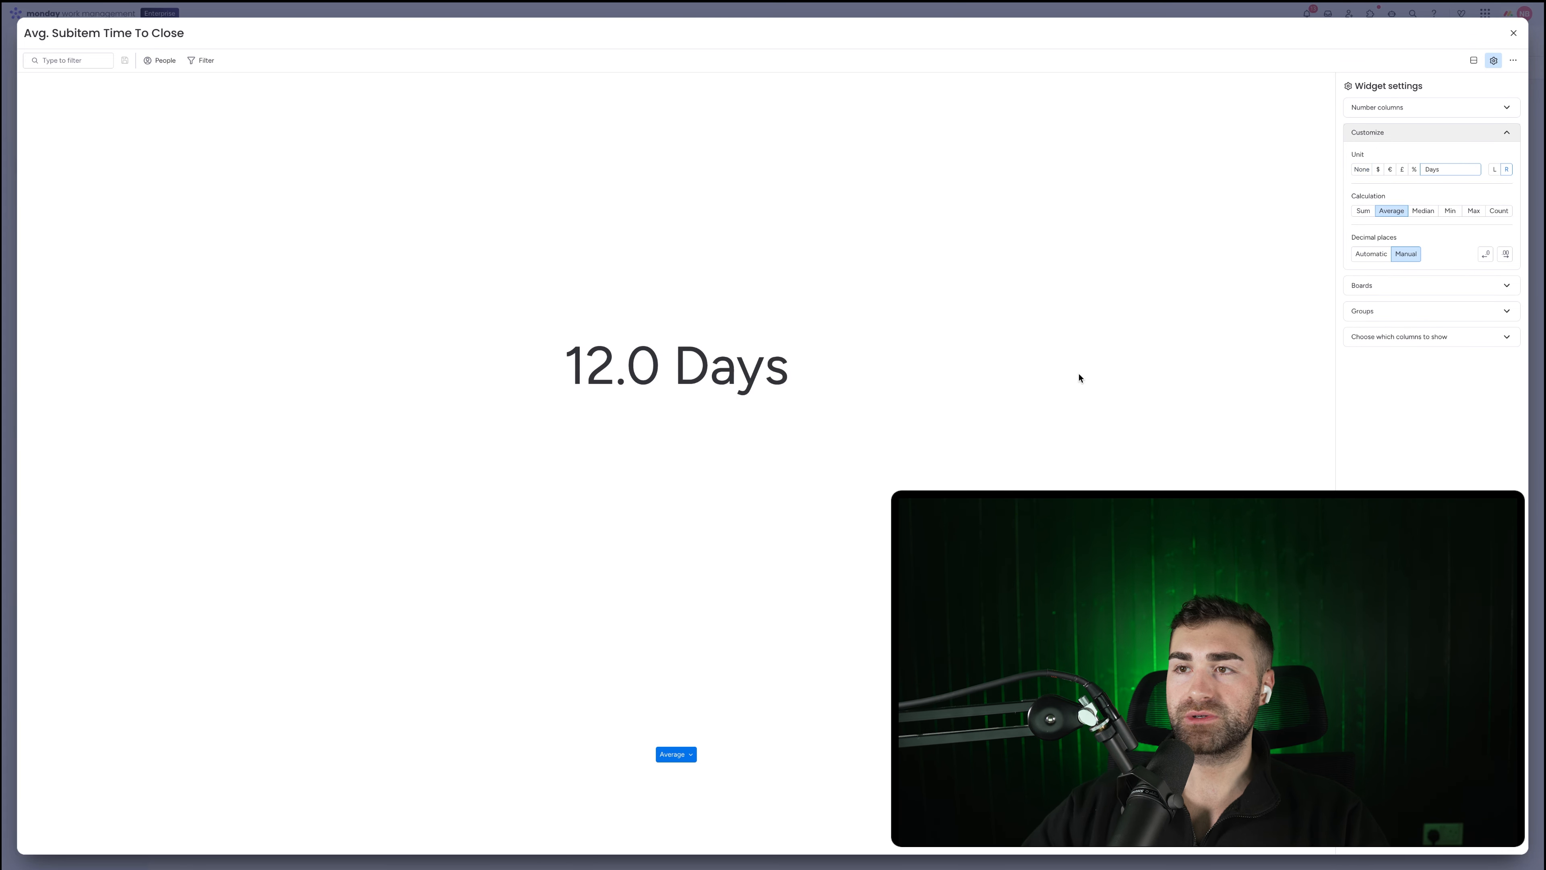
click(1513, 33)
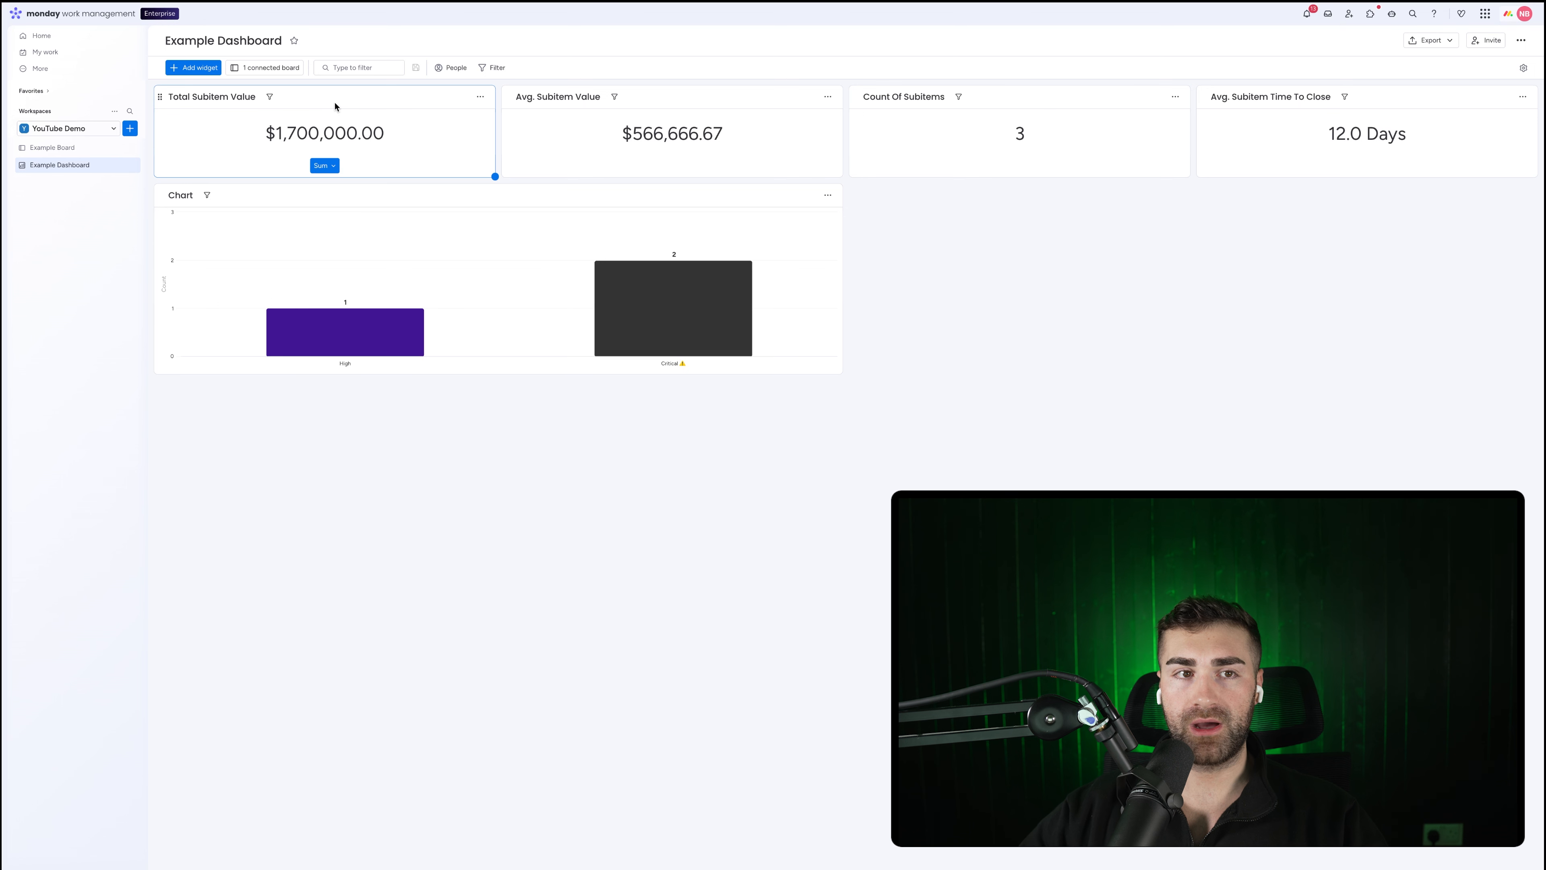
On the Example Board, show the TTC subitem column's summary on the parent items and place Subitems TTC after the Formula column.
click(84, 152)
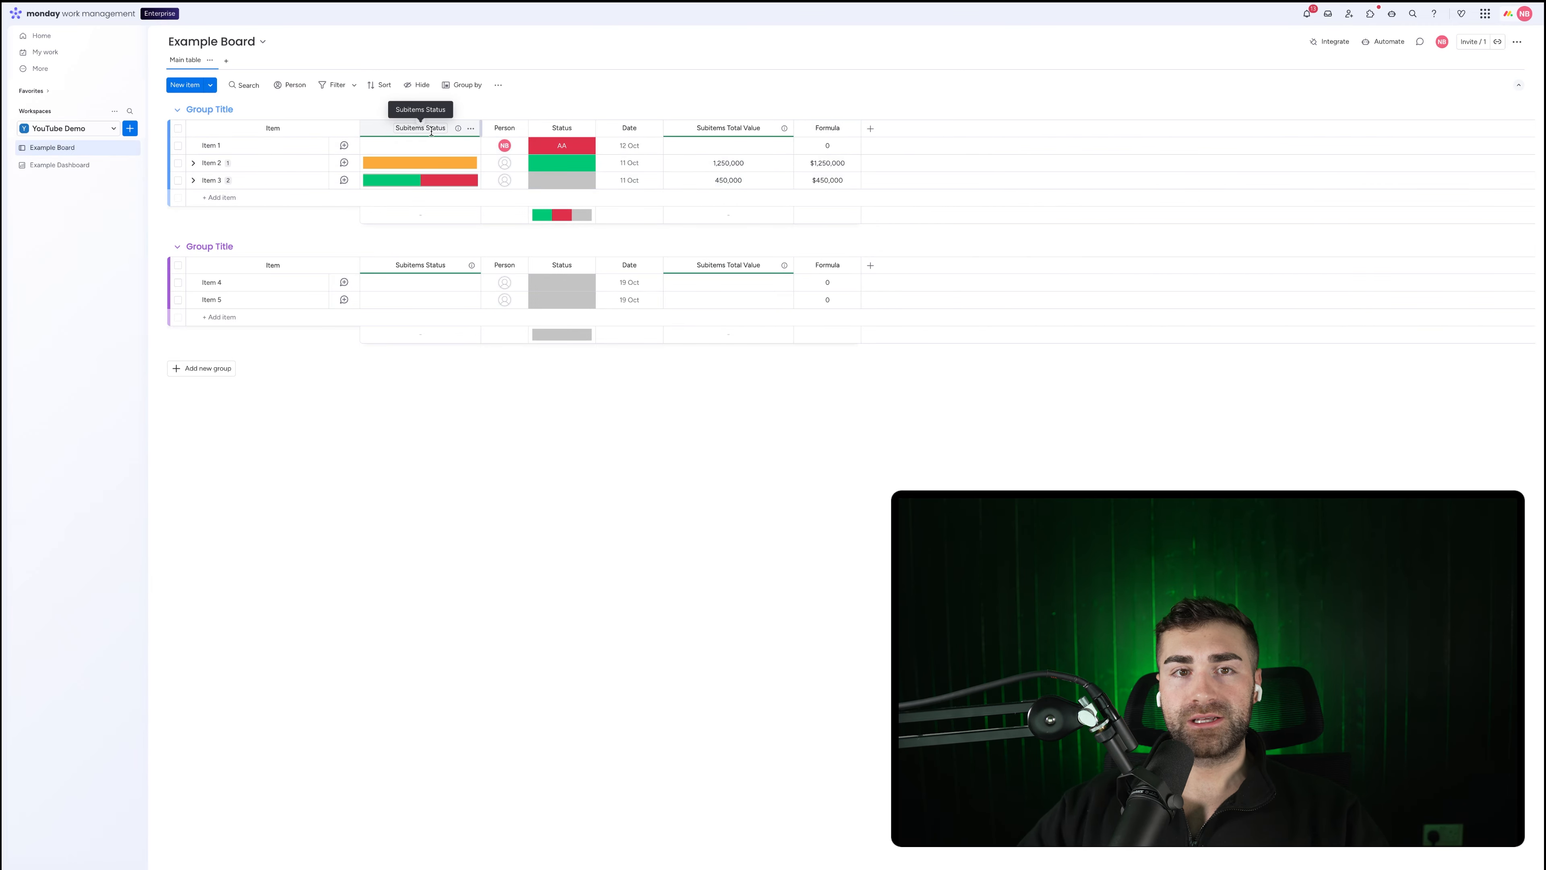
click(194, 181)
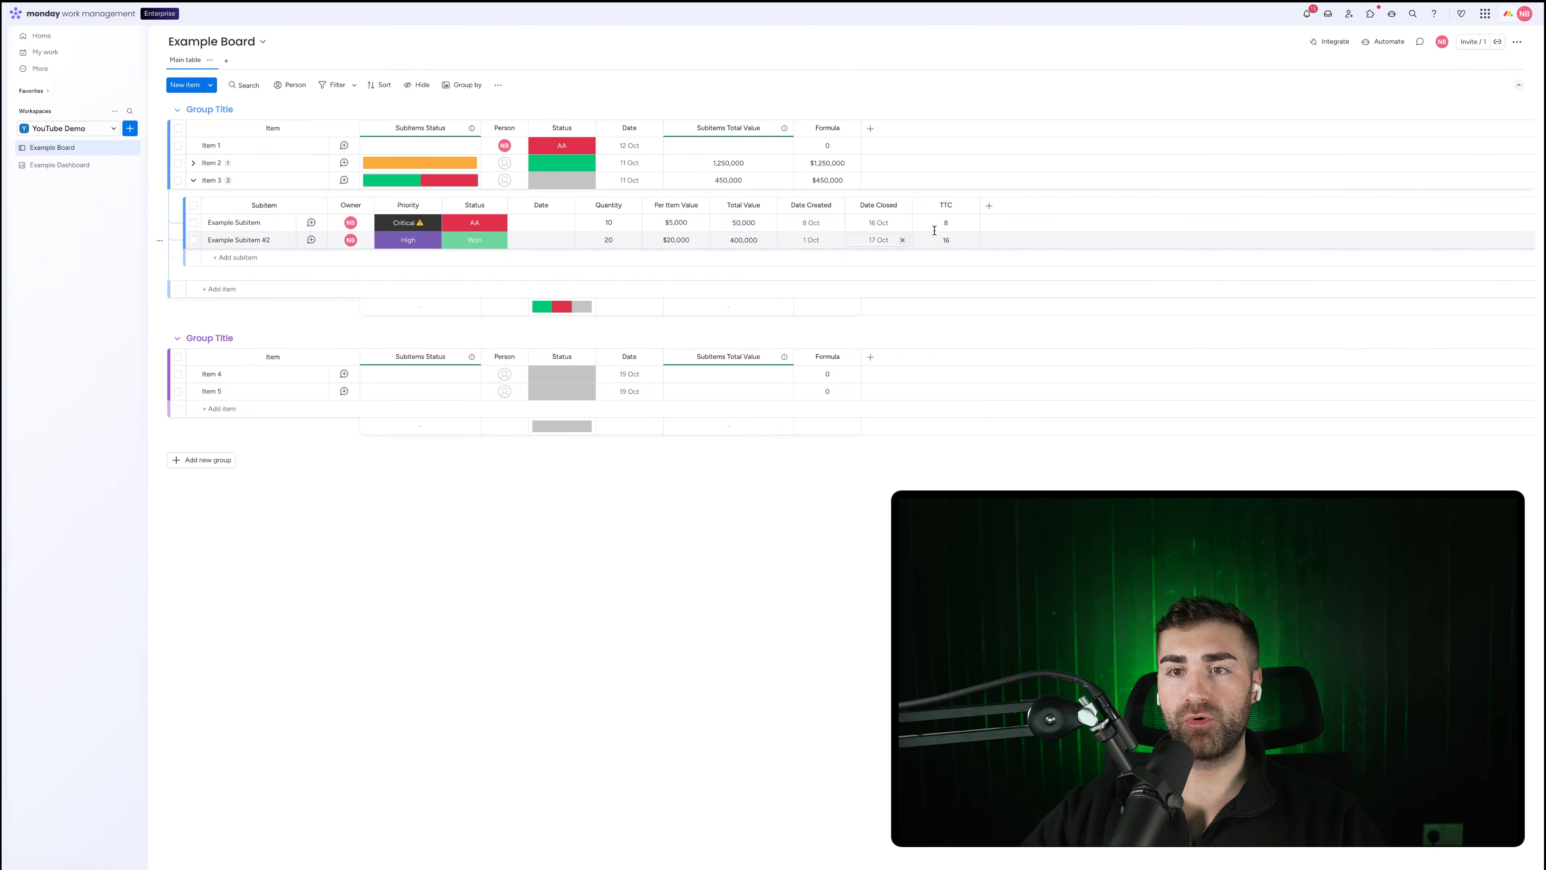
click(970, 207)
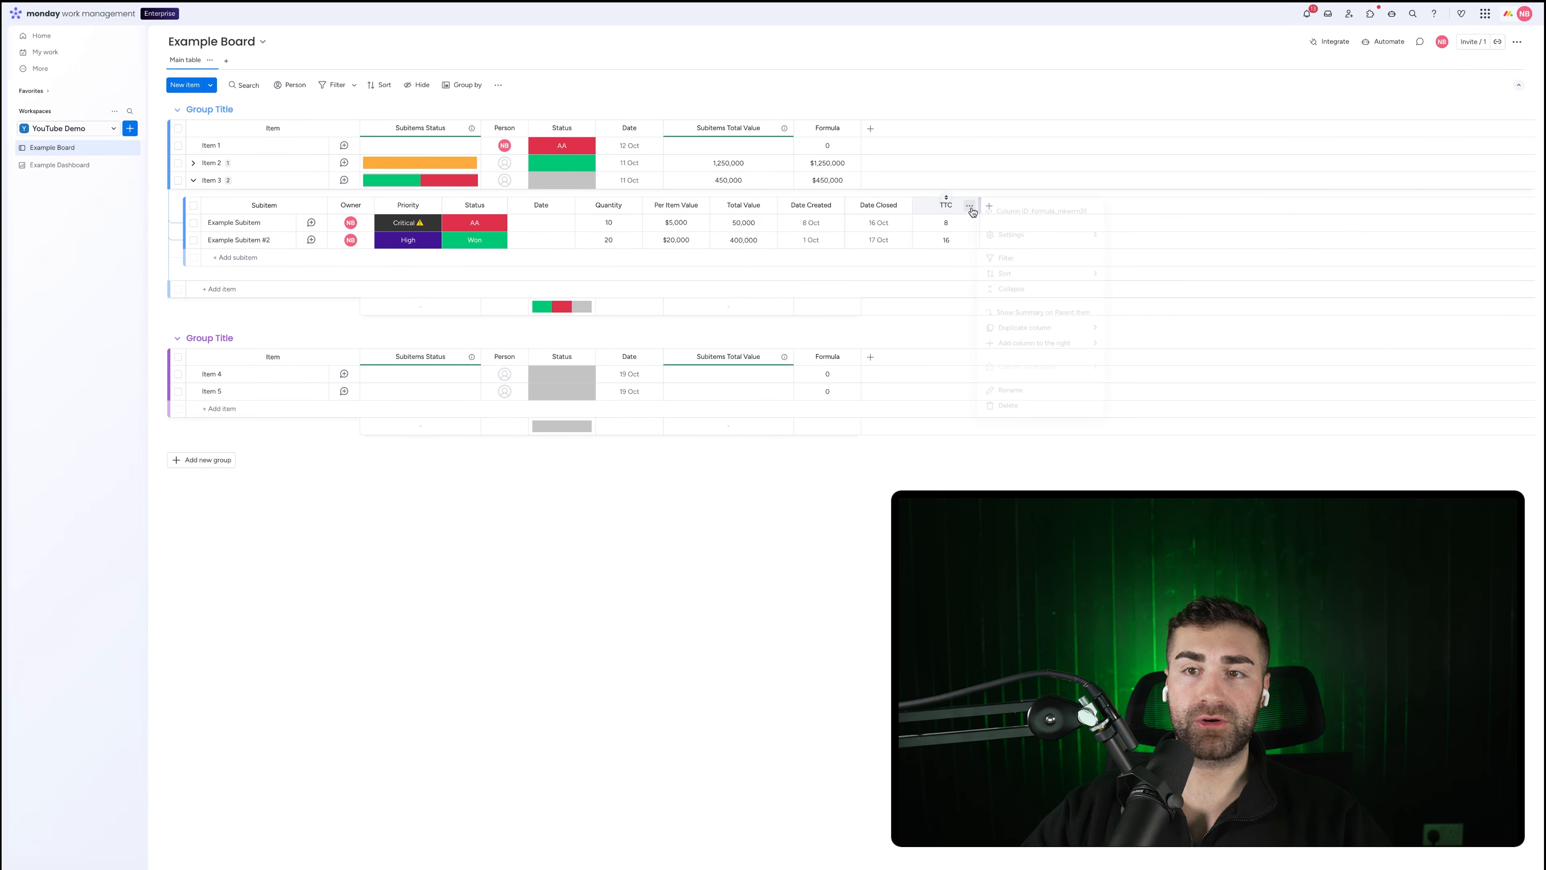
click(1016, 313)
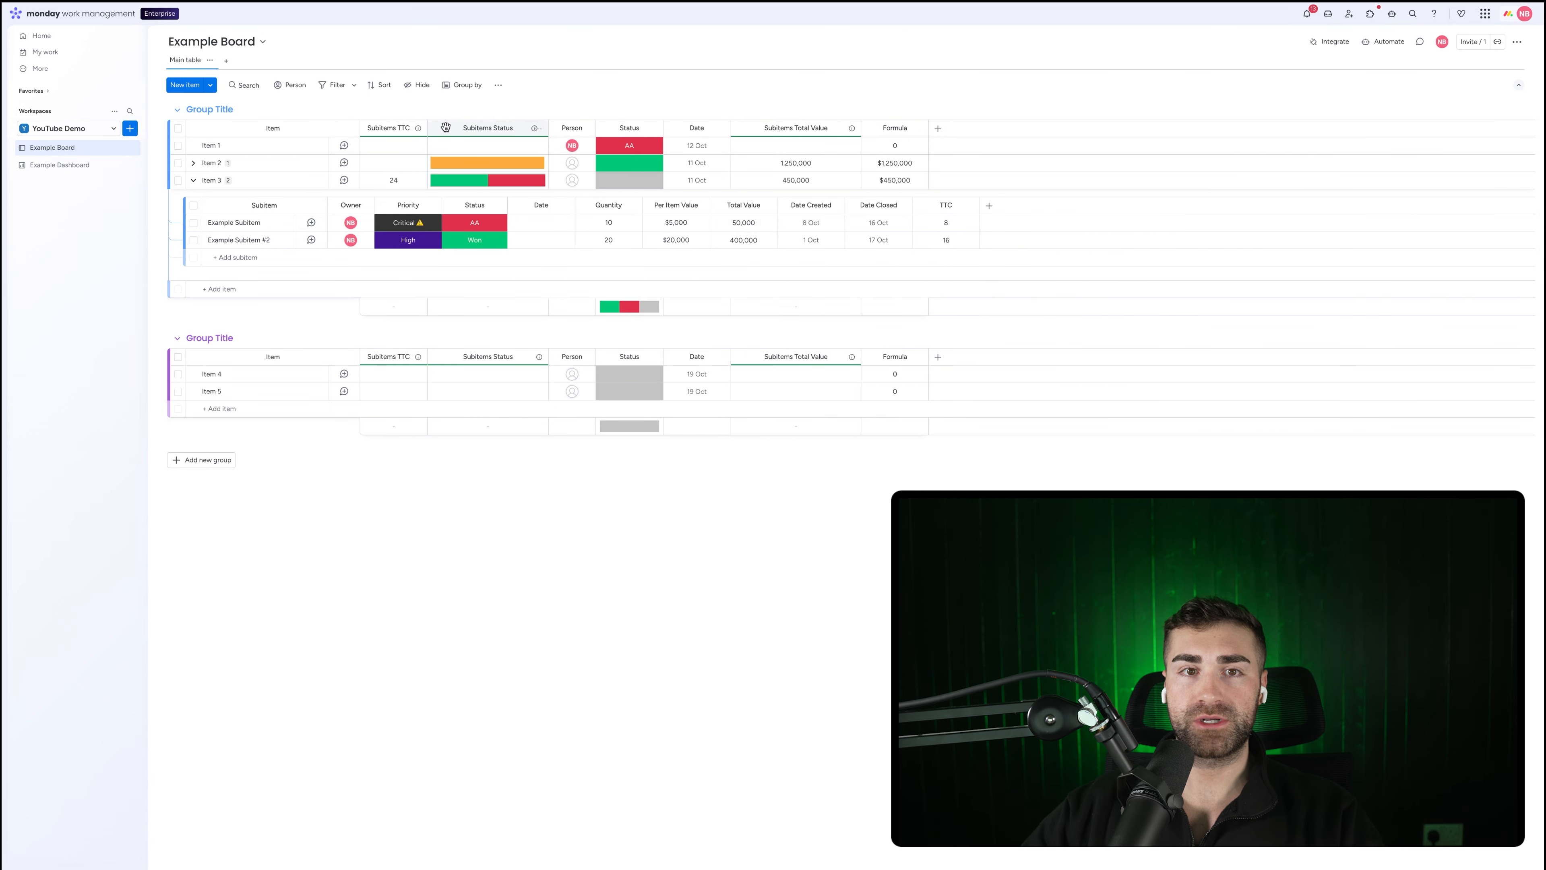
drag(390, 127, 918, 126)
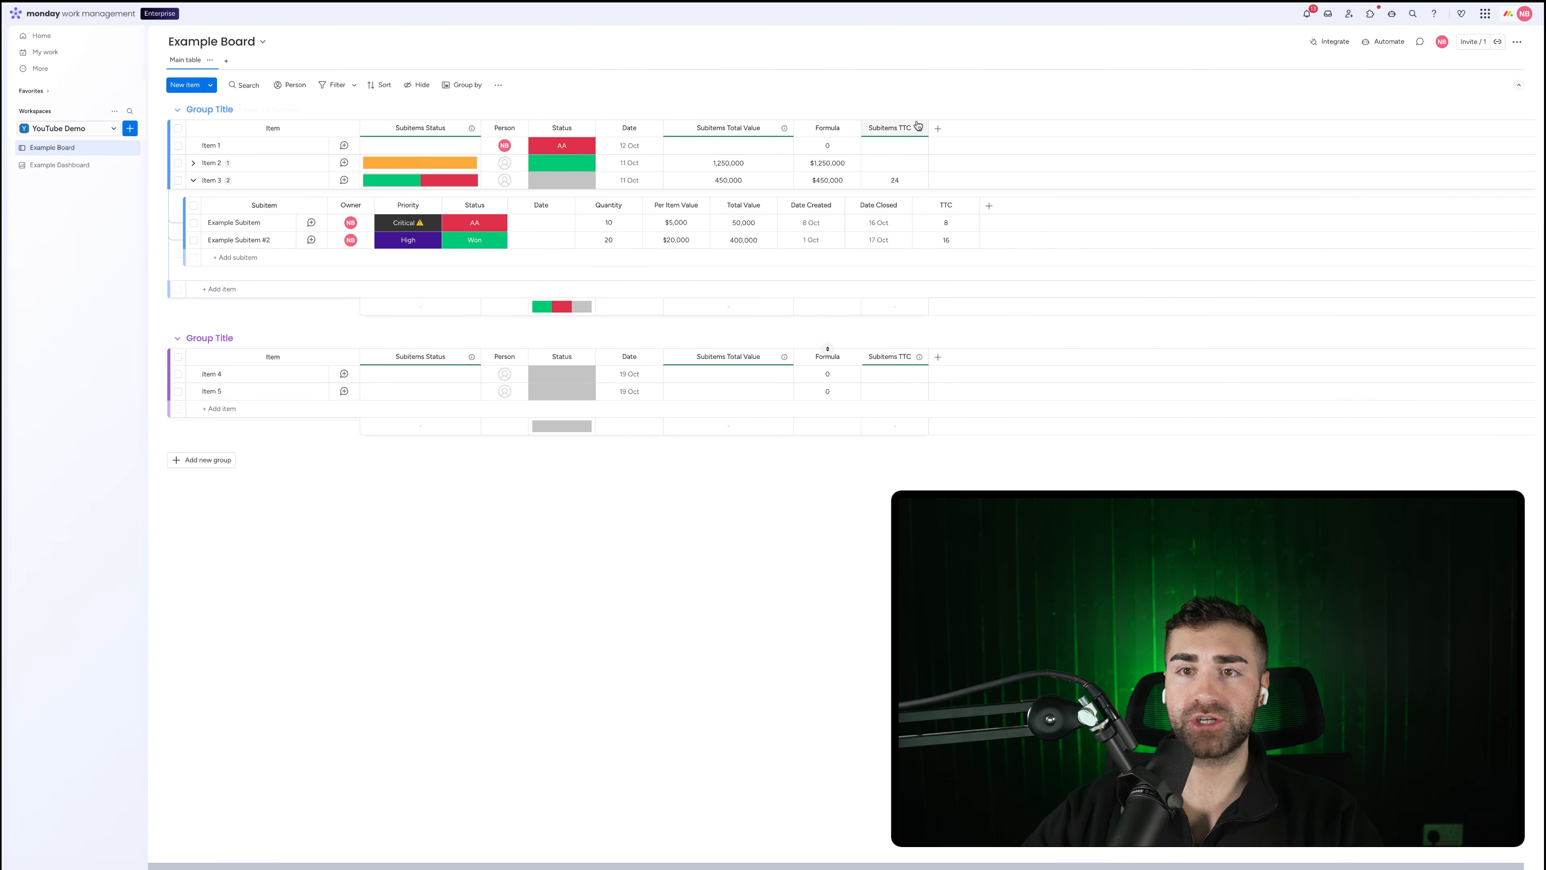
Customize the Subitems TTC mirror column to show its summary as Average.
click(918, 129)
mouse_move(949, 155)
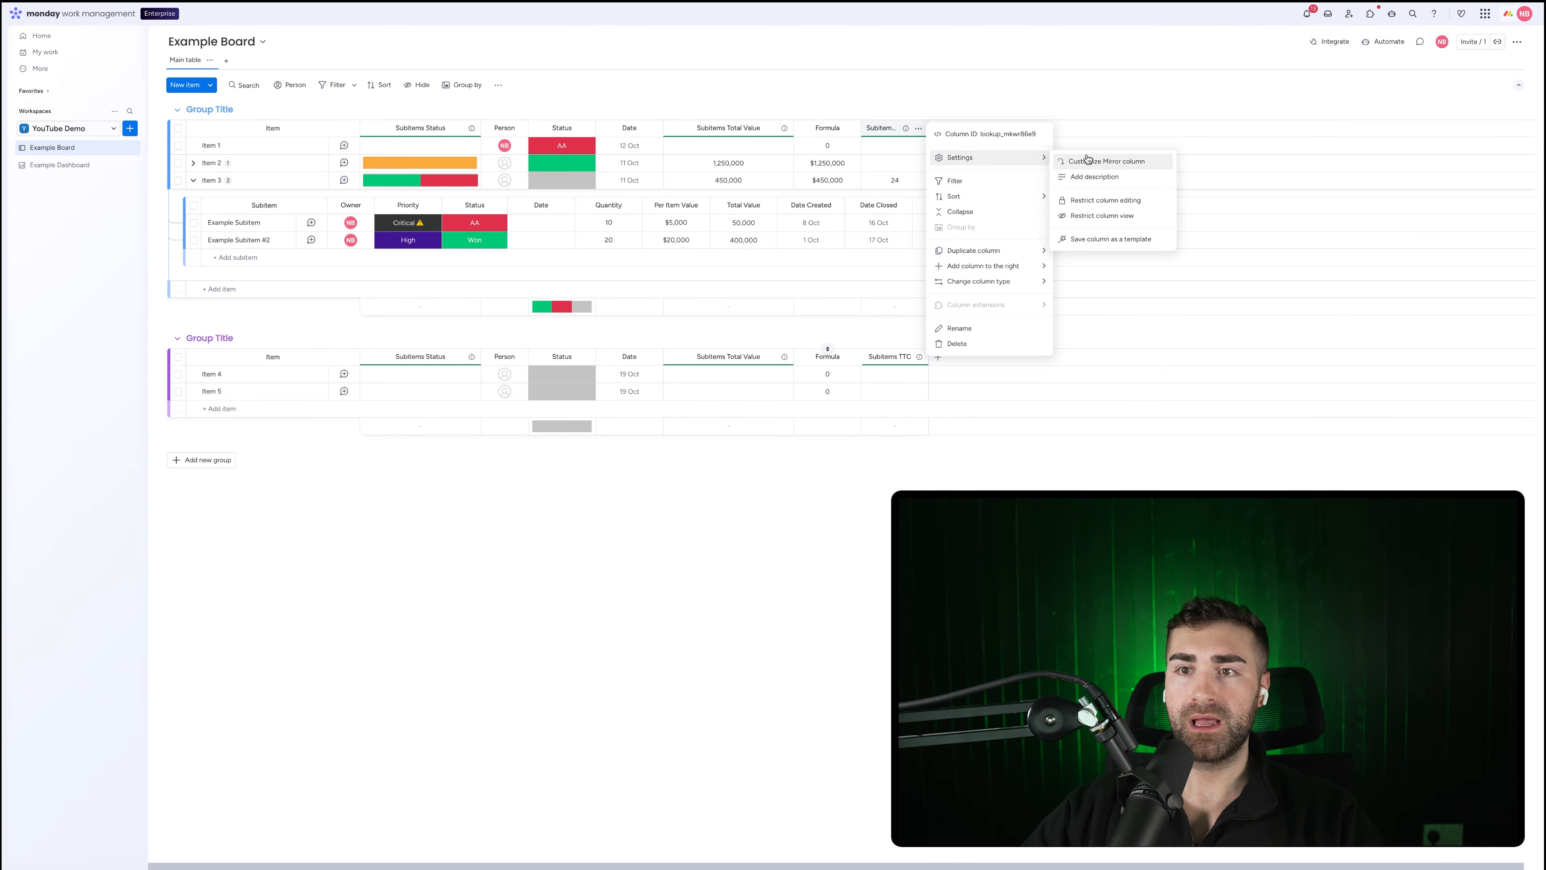
click(1087, 161)
click(976, 244)
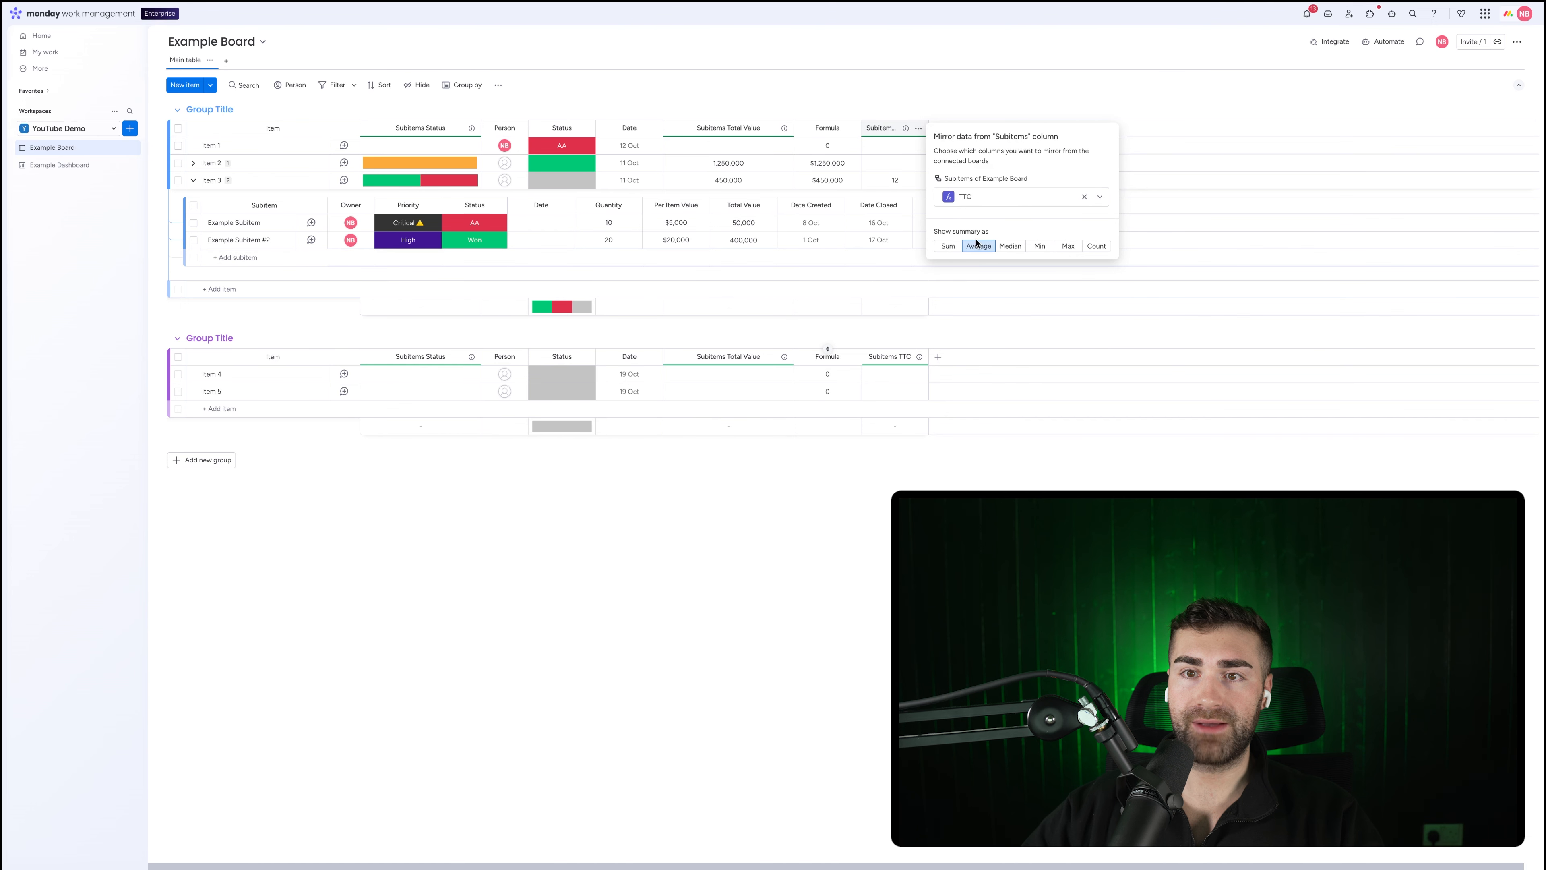
click(892, 100)
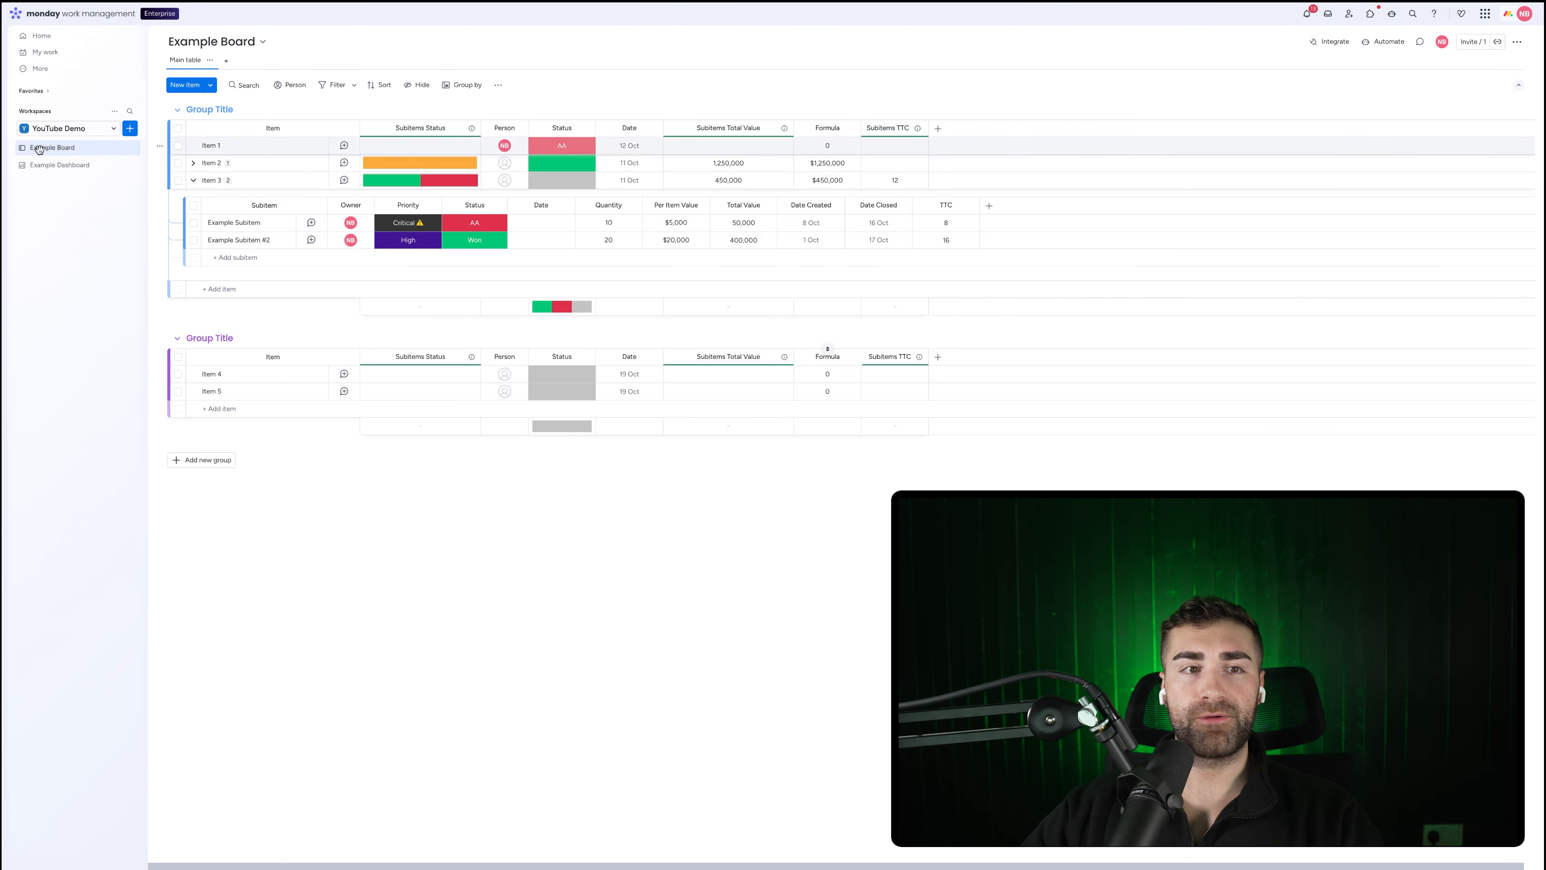
On the Example Dashboard, switch the Avg. Subitem Time To Close widget's source from TTC to the Subitems TTC mirror column.
click(58, 165)
click(193, 67)
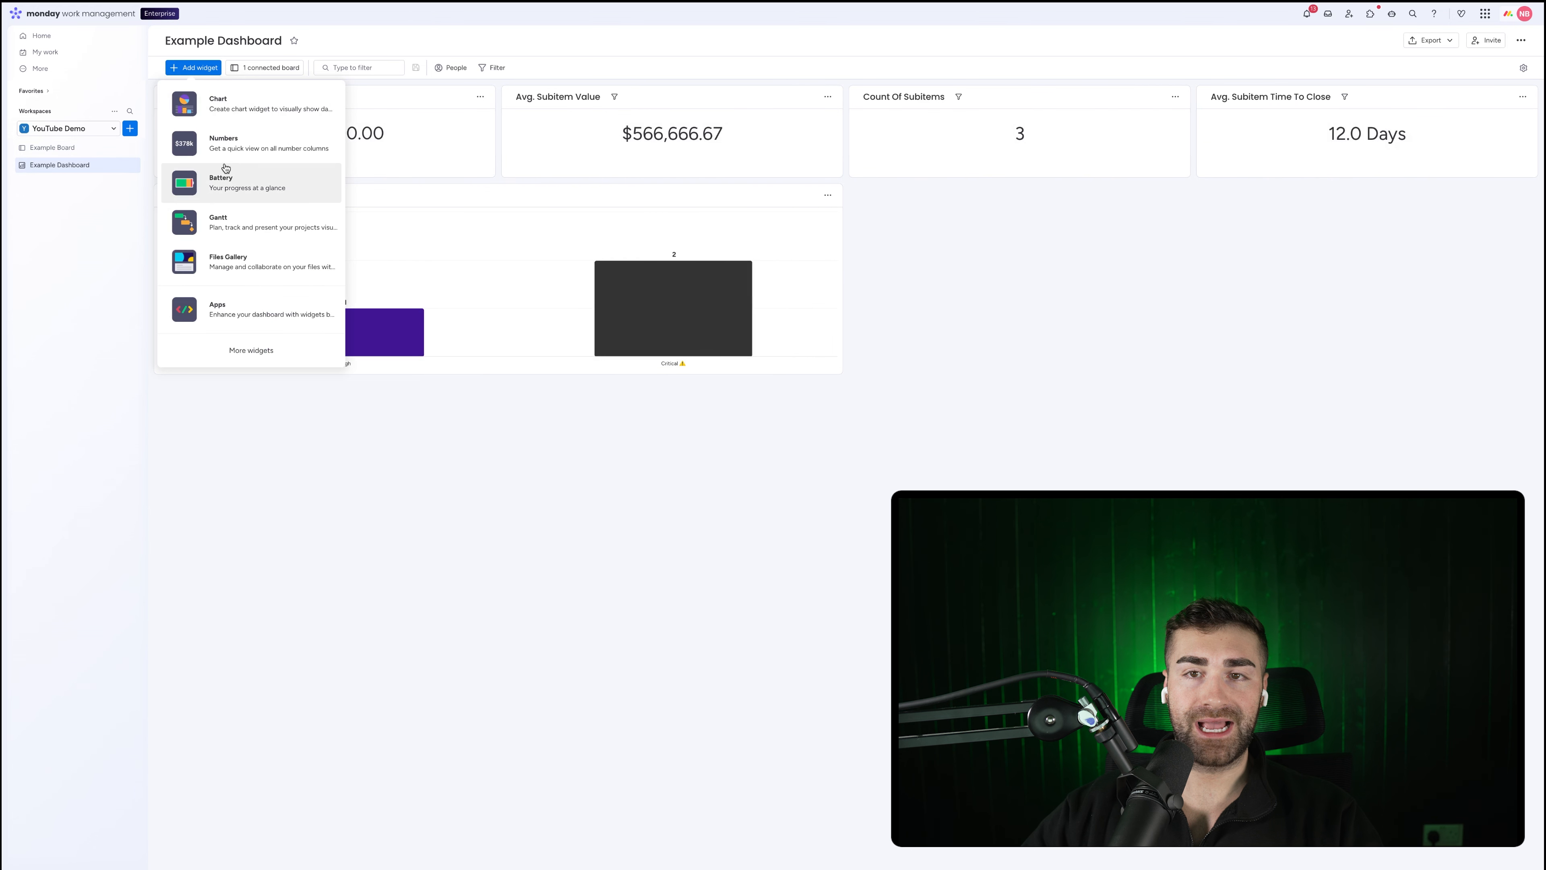
click(1422, 204)
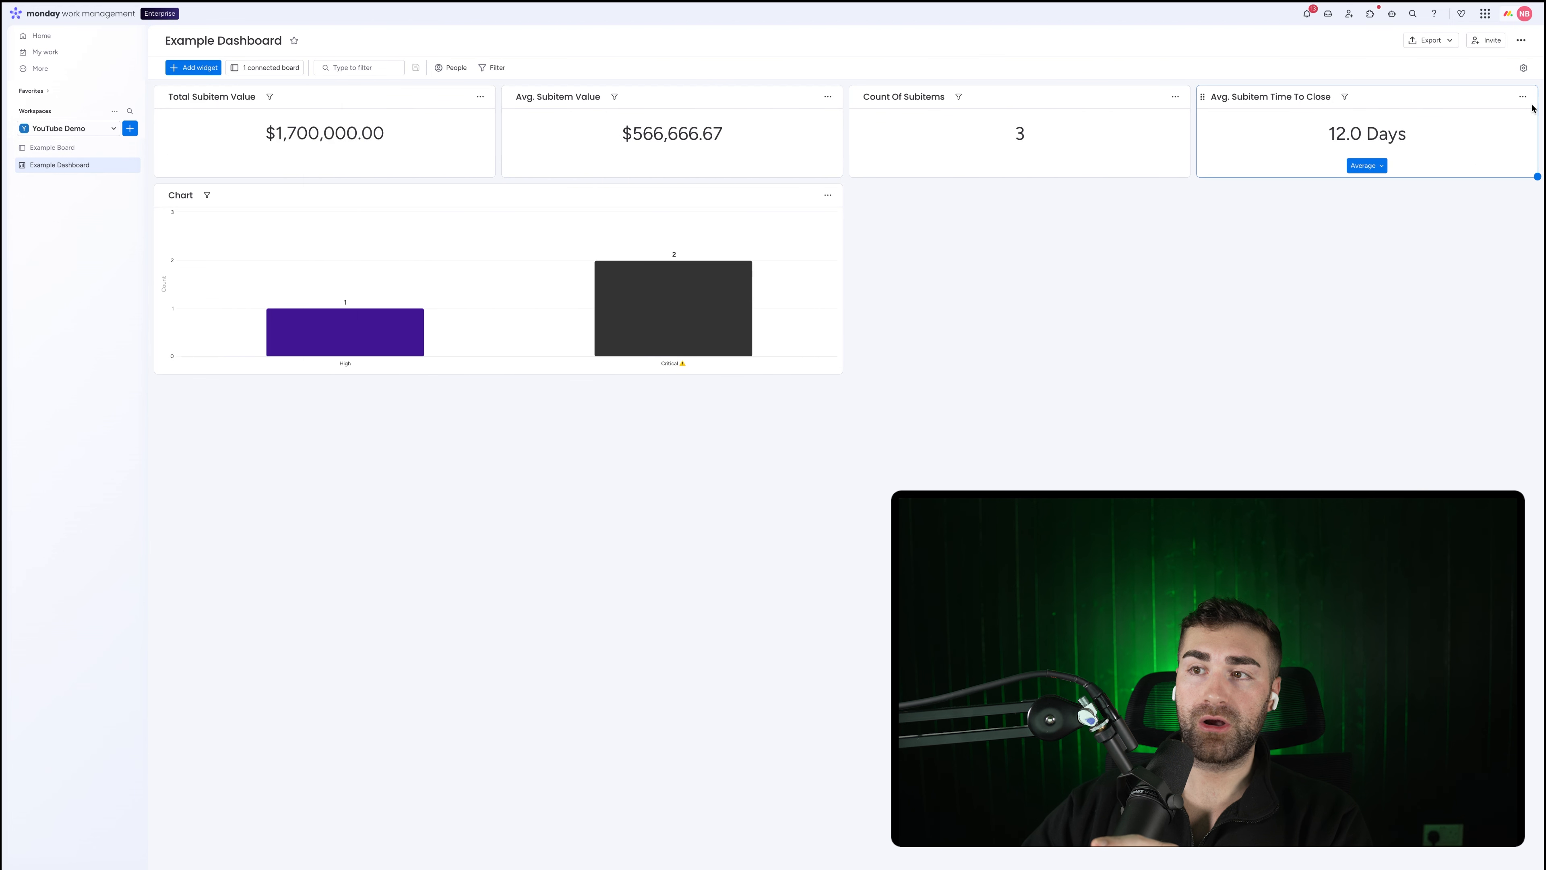
click(1522, 97)
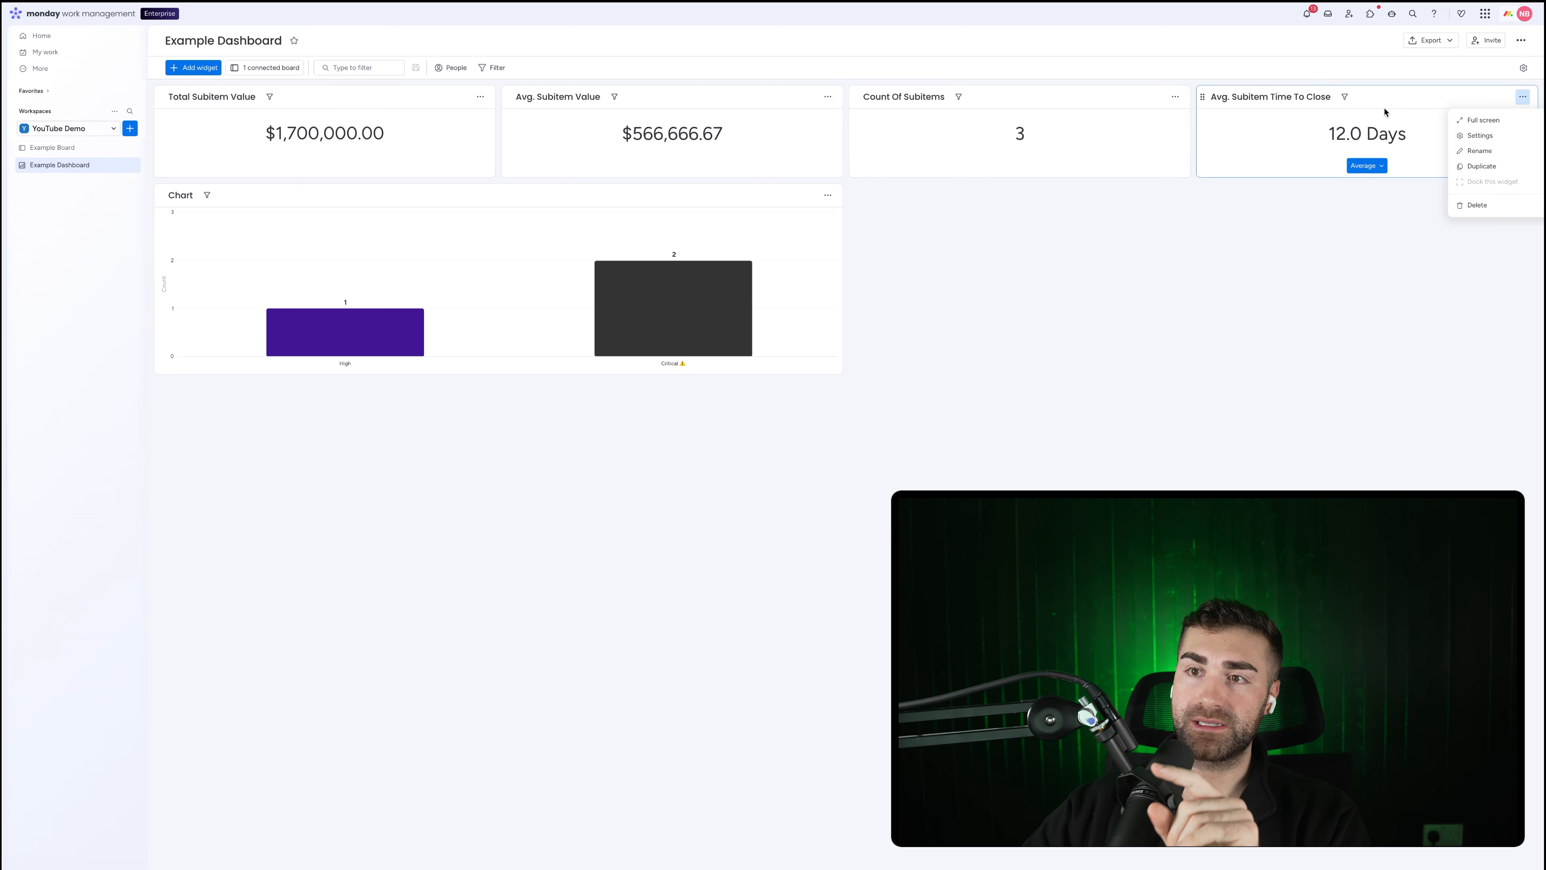
click(1479, 137)
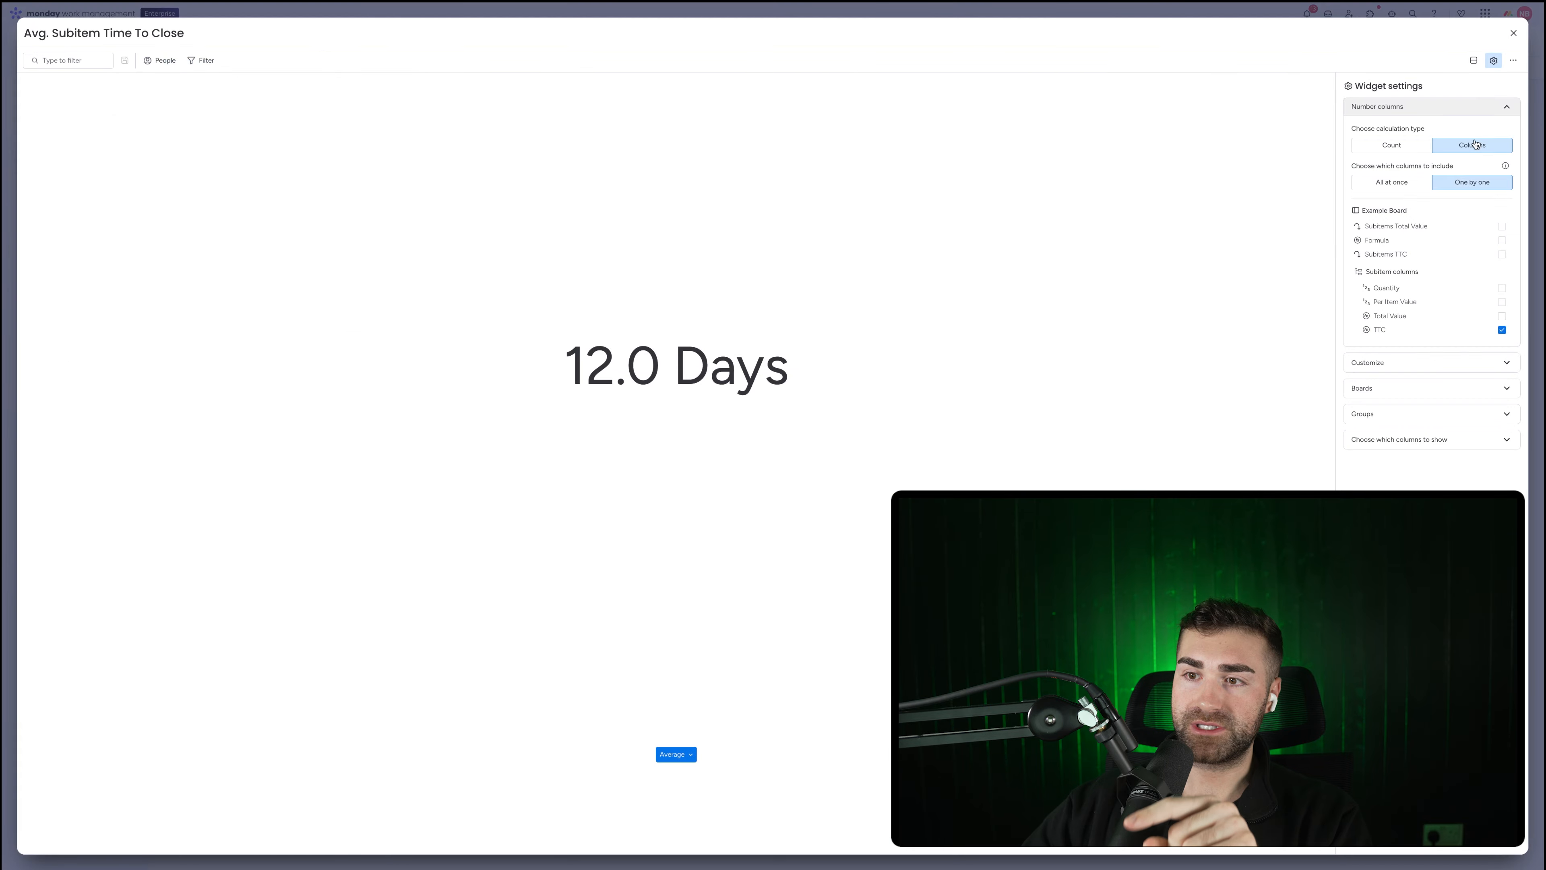
click(1403, 338)
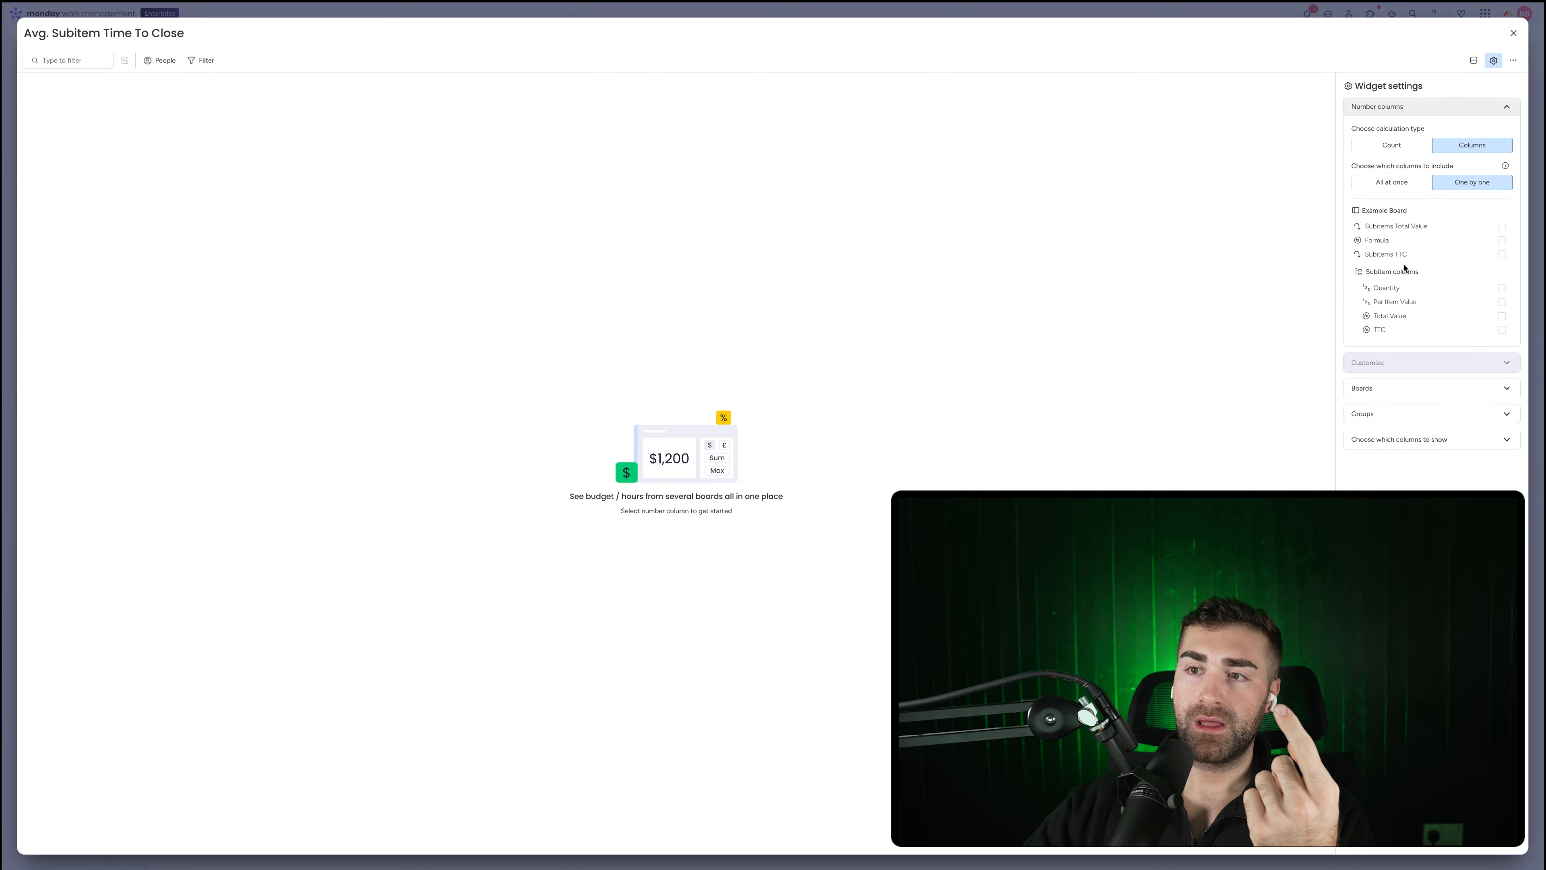
click(1404, 261)
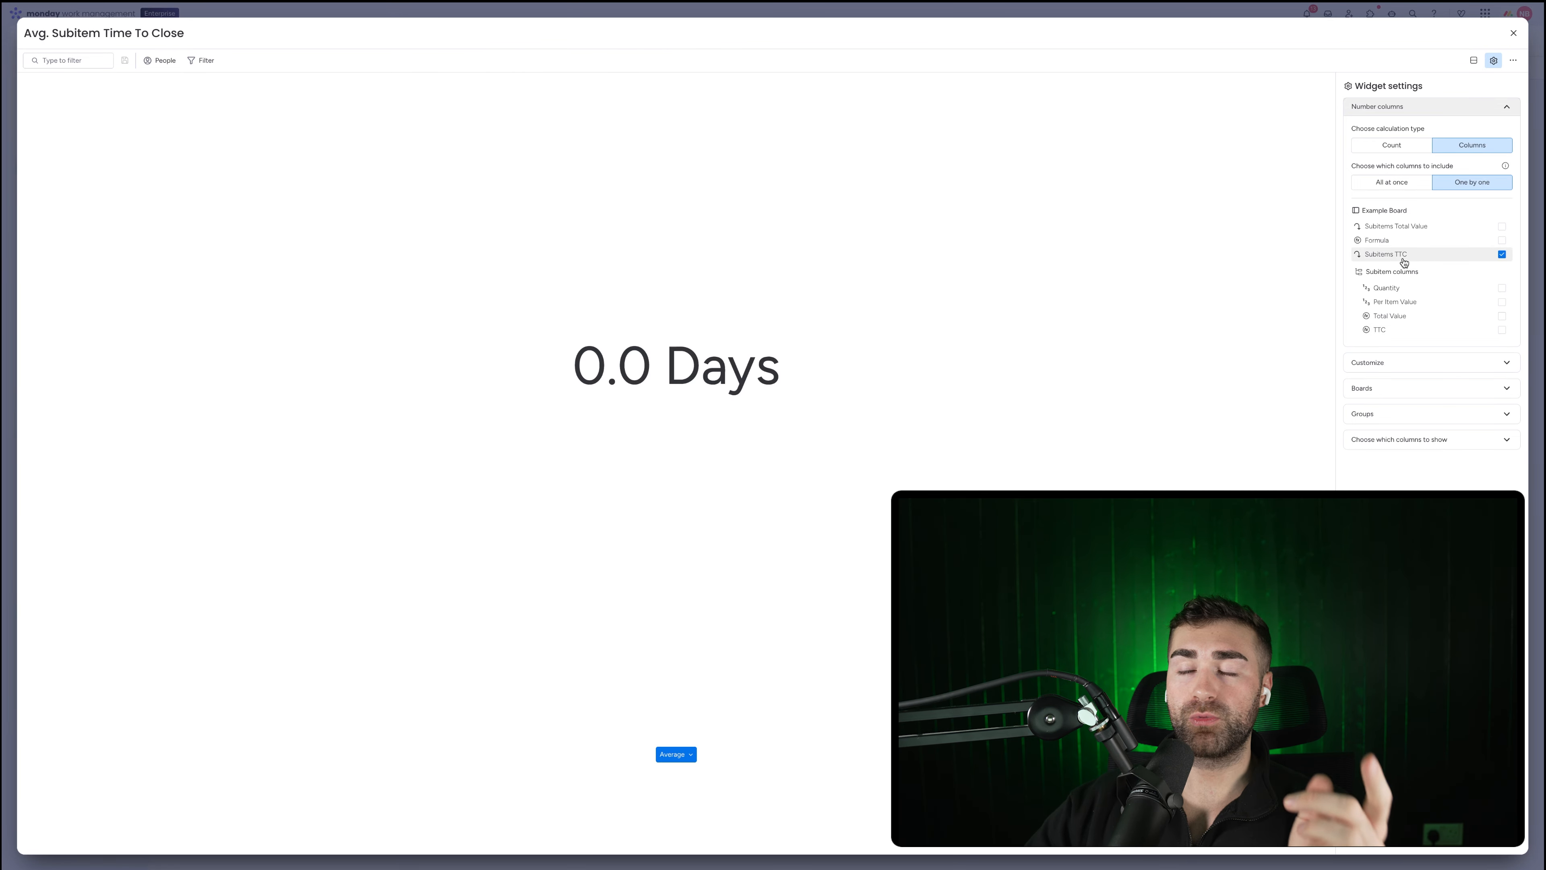
click(1504, 41)
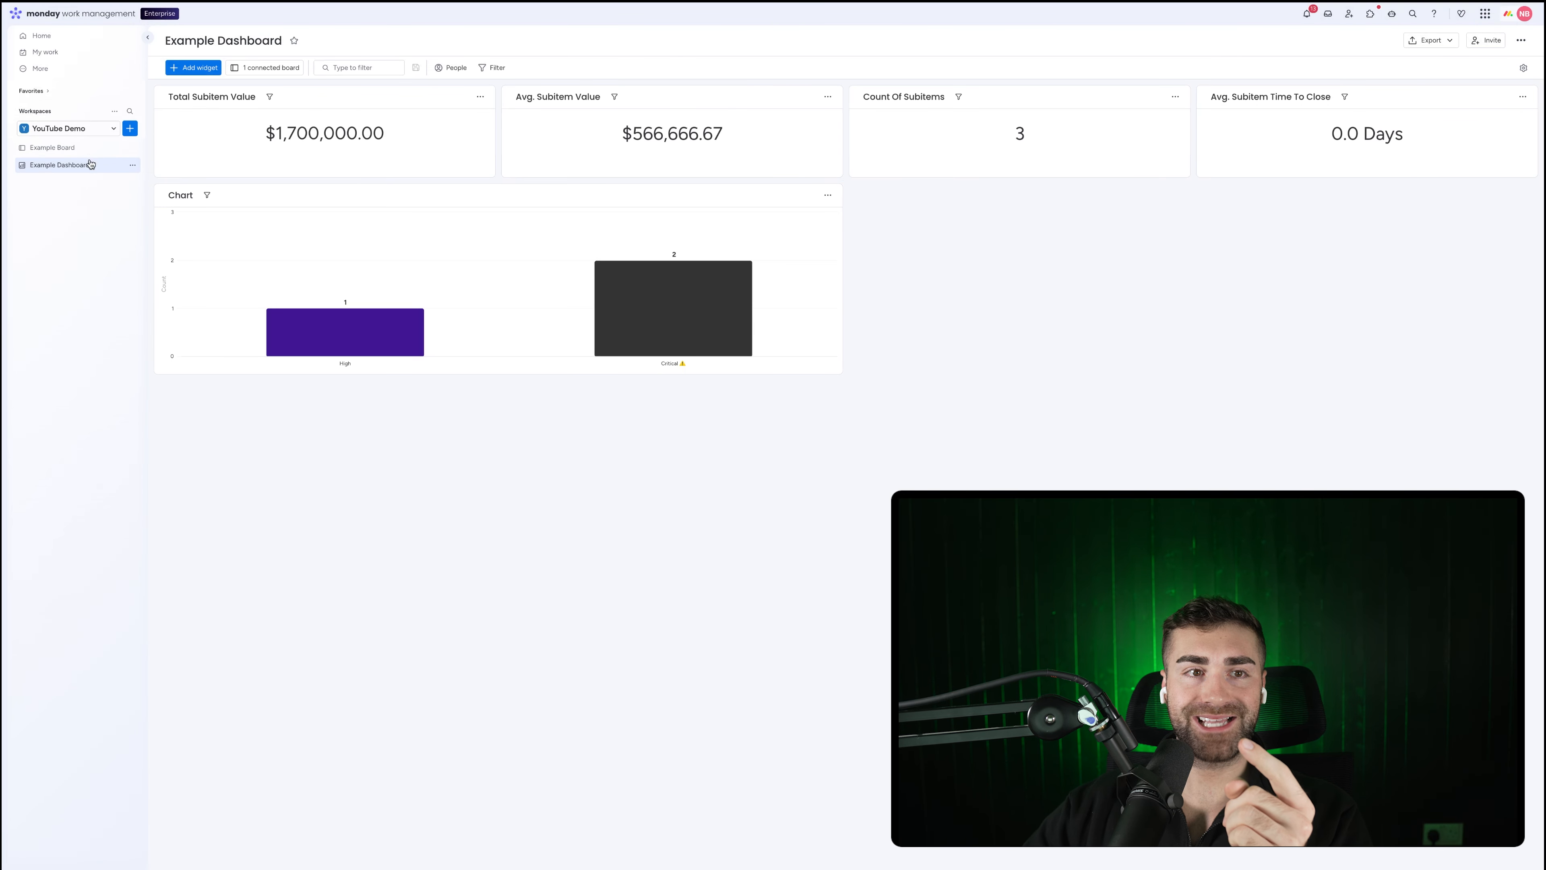
On the Example Board, add an item-level Formula column, using the AI assistant prompt "subitem ttc" to set {Subitems TTC}.
click(88, 154)
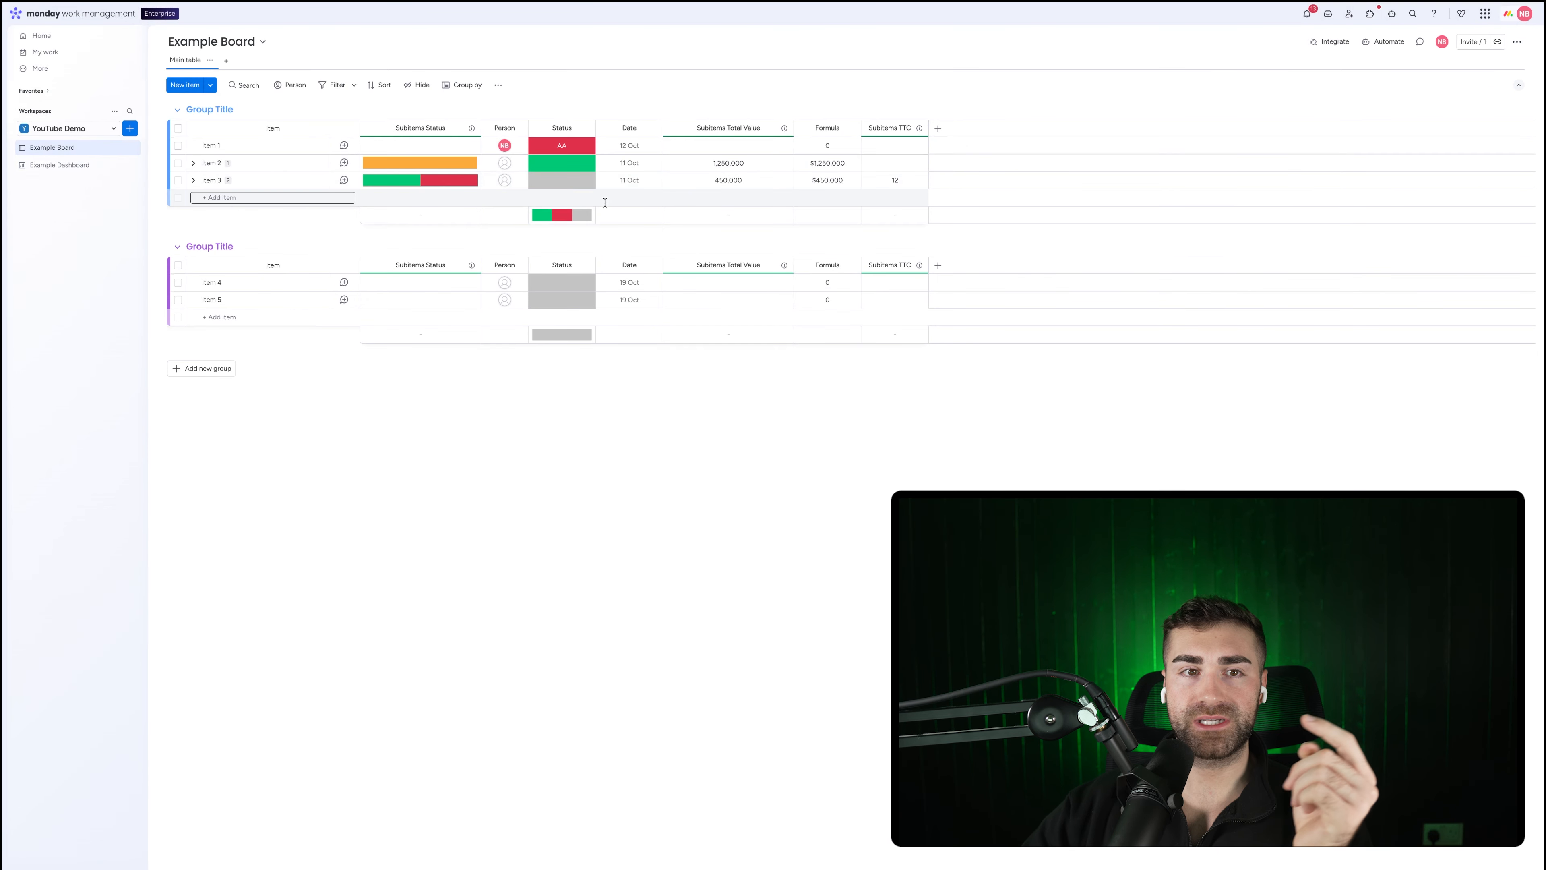
click(194, 181)
click(1220, 41)
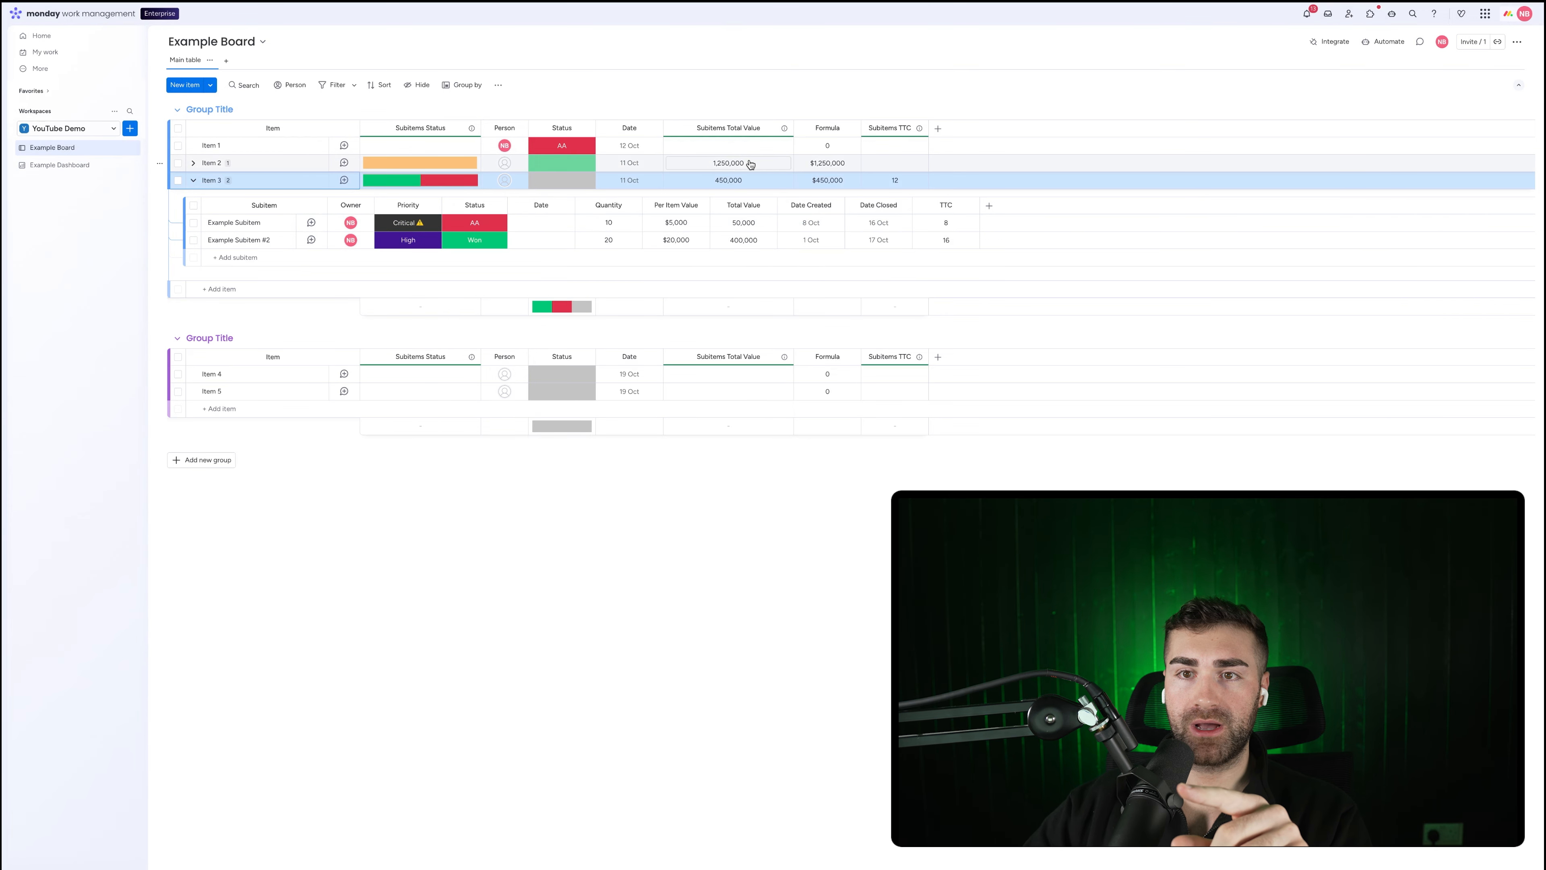
click(938, 130)
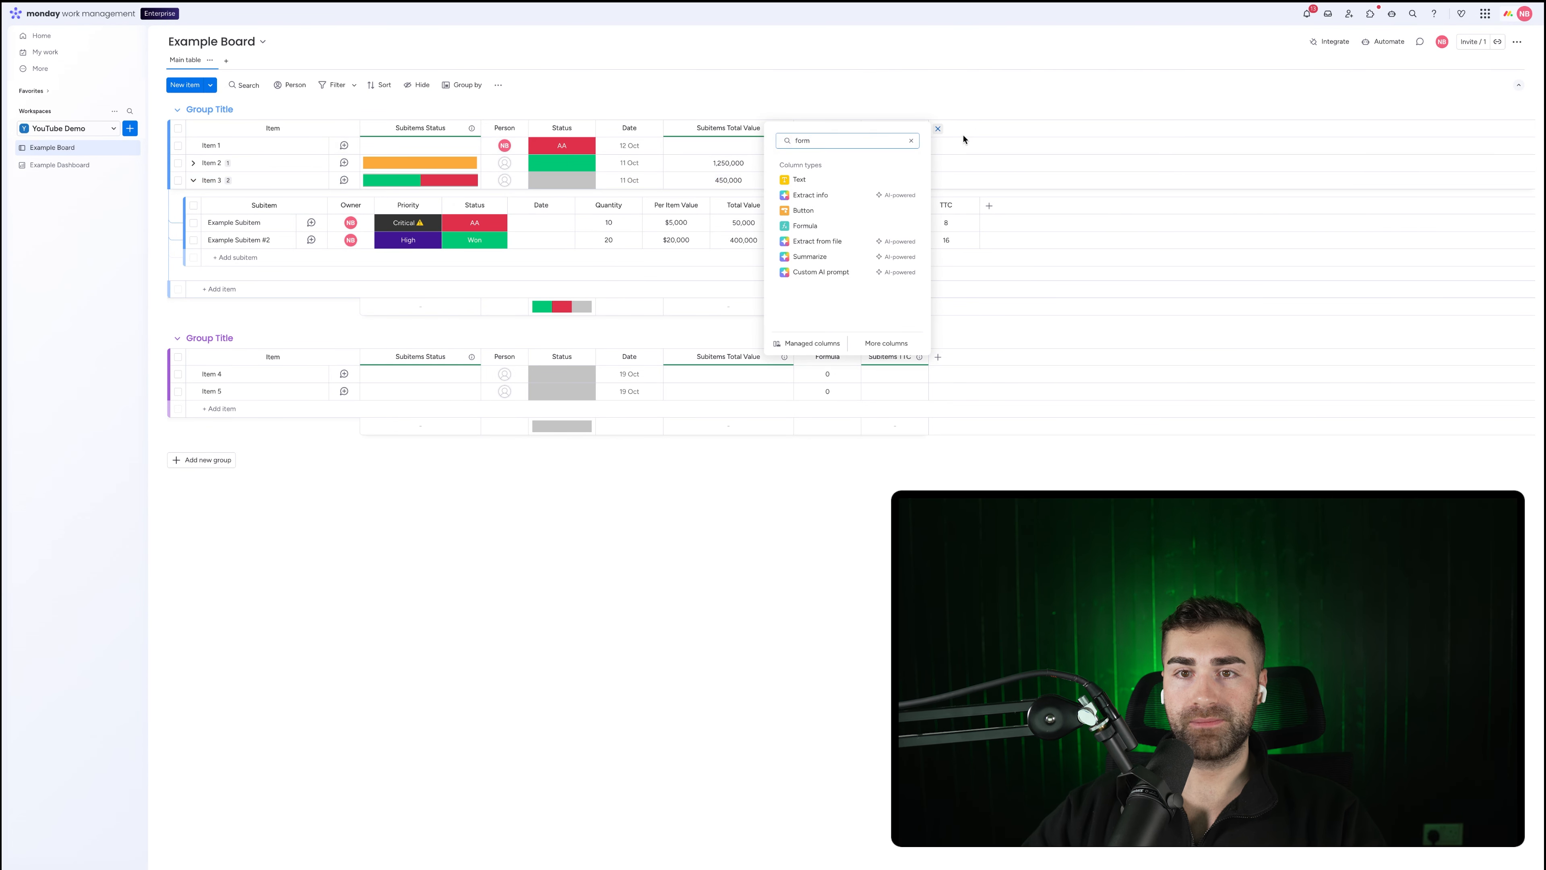
click(805, 225)
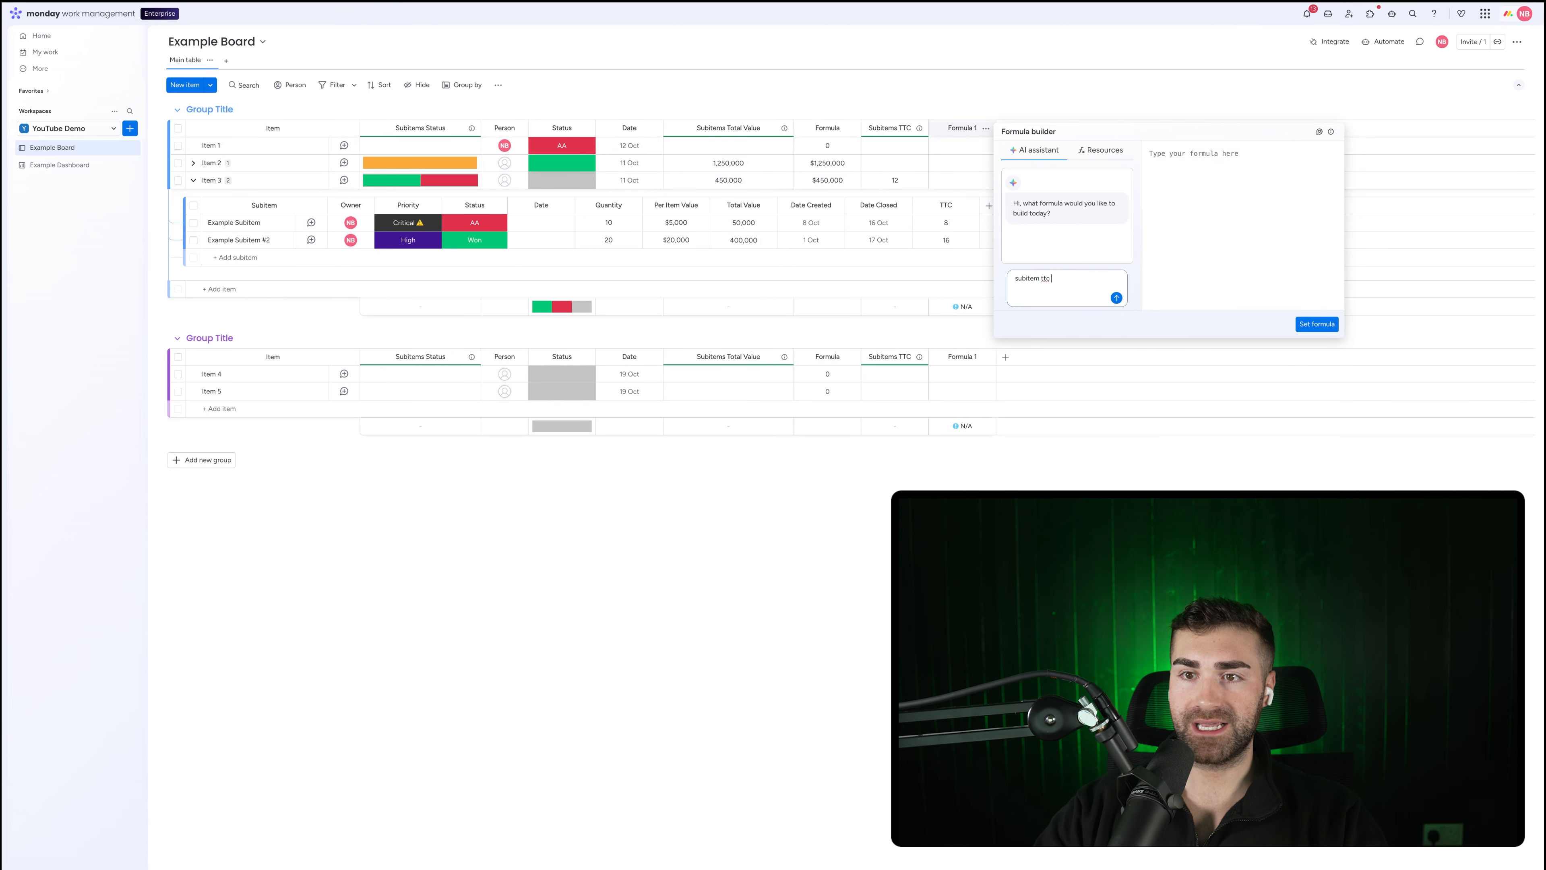
key(Return)
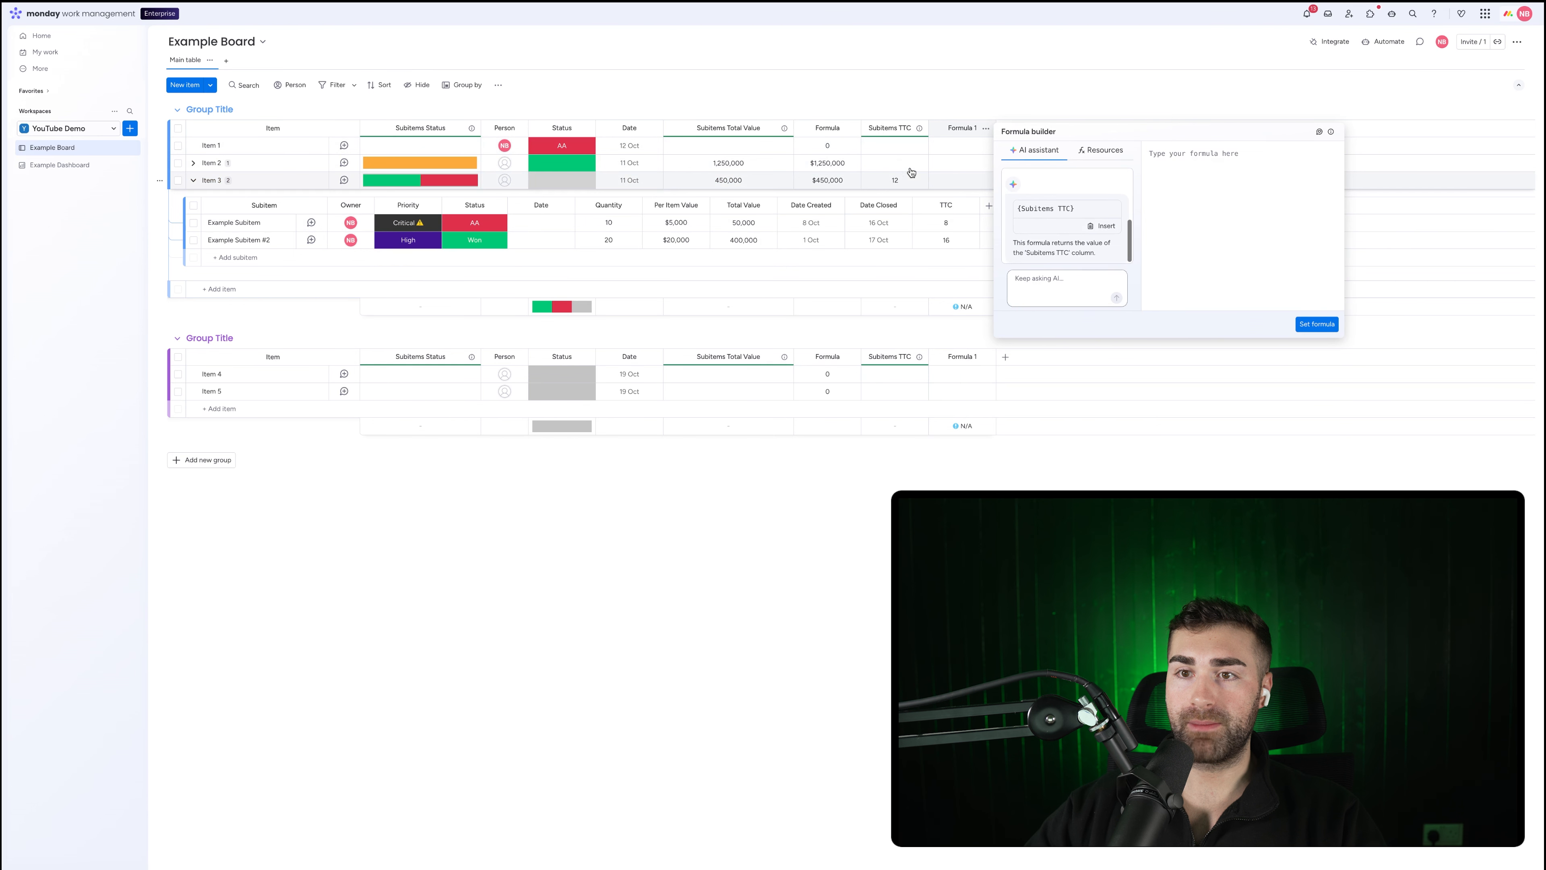
click(1308, 323)
On the Example Dashboard, change the Avg. Subitem Time To Close widget's source from Subitems TTC to Formula 1.
click(59, 165)
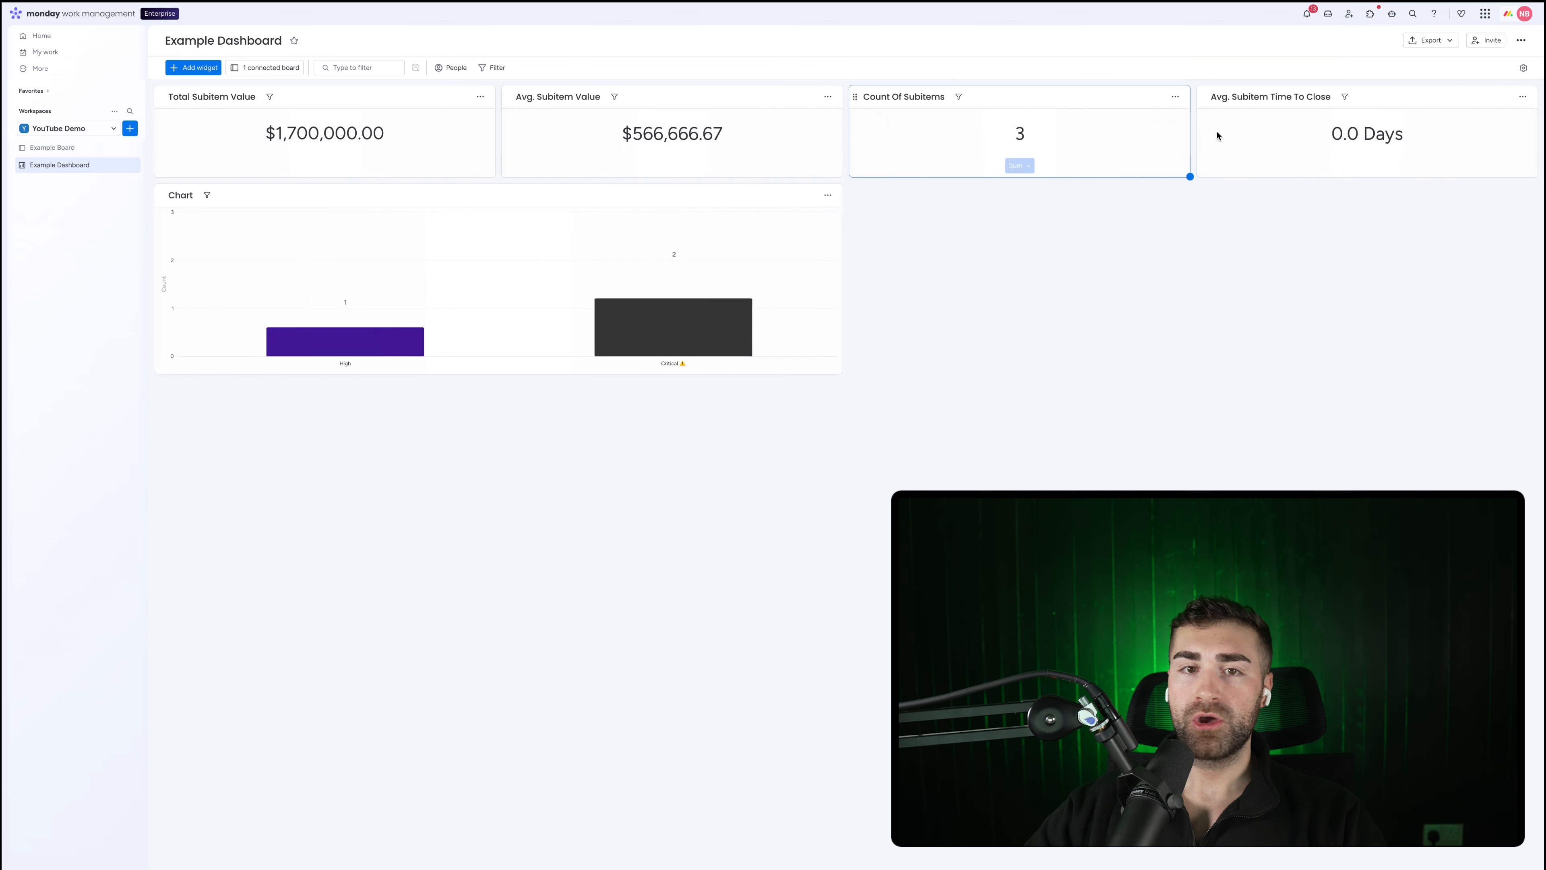
click(1522, 96)
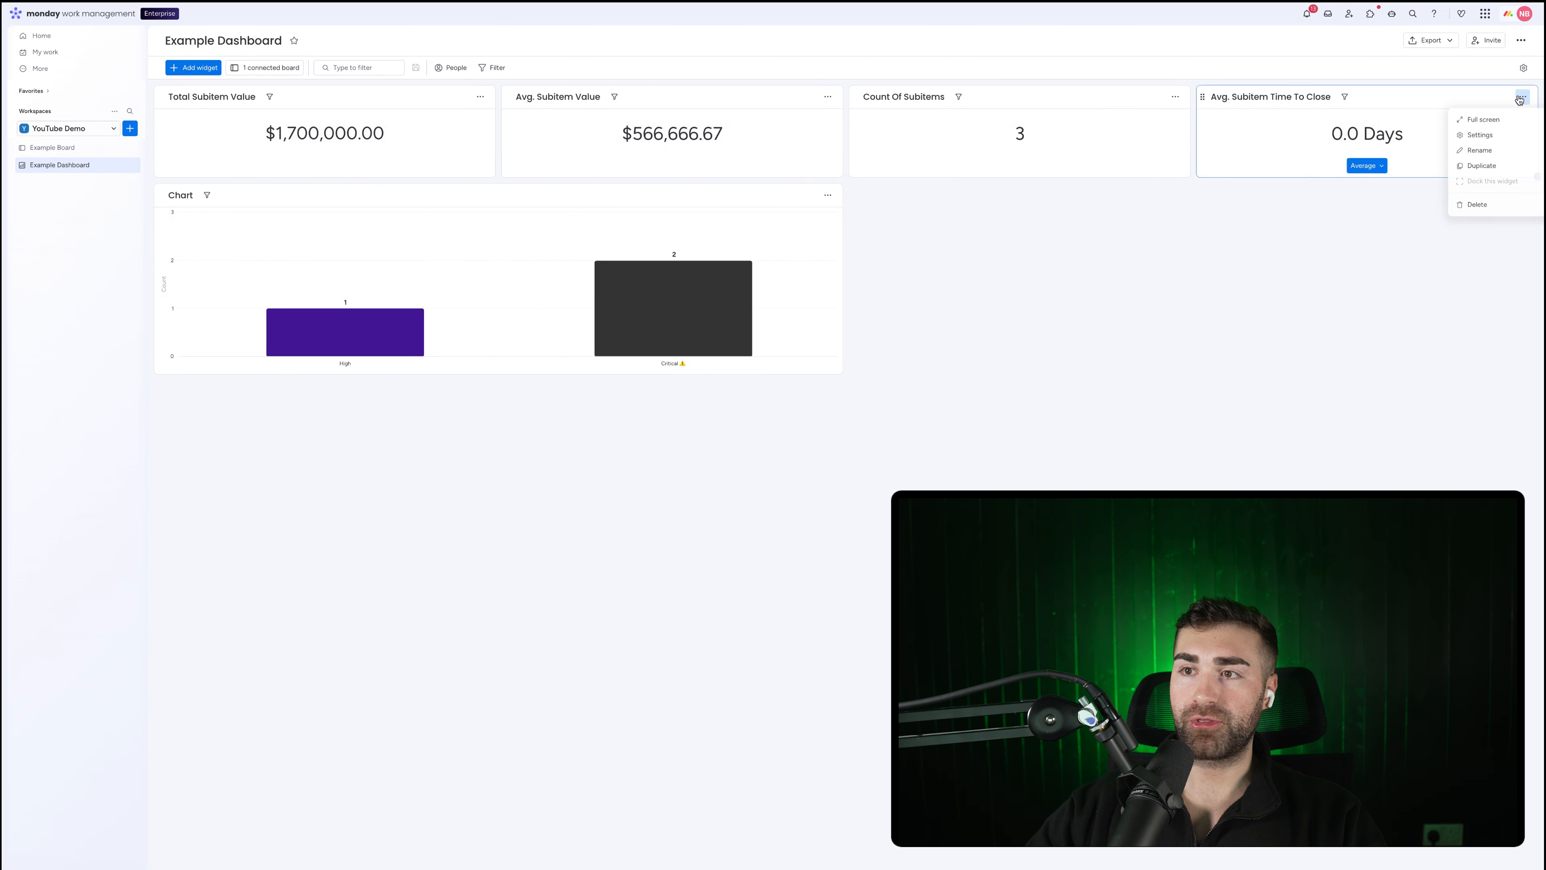
click(1485, 136)
click(1404, 254)
click(1412, 269)
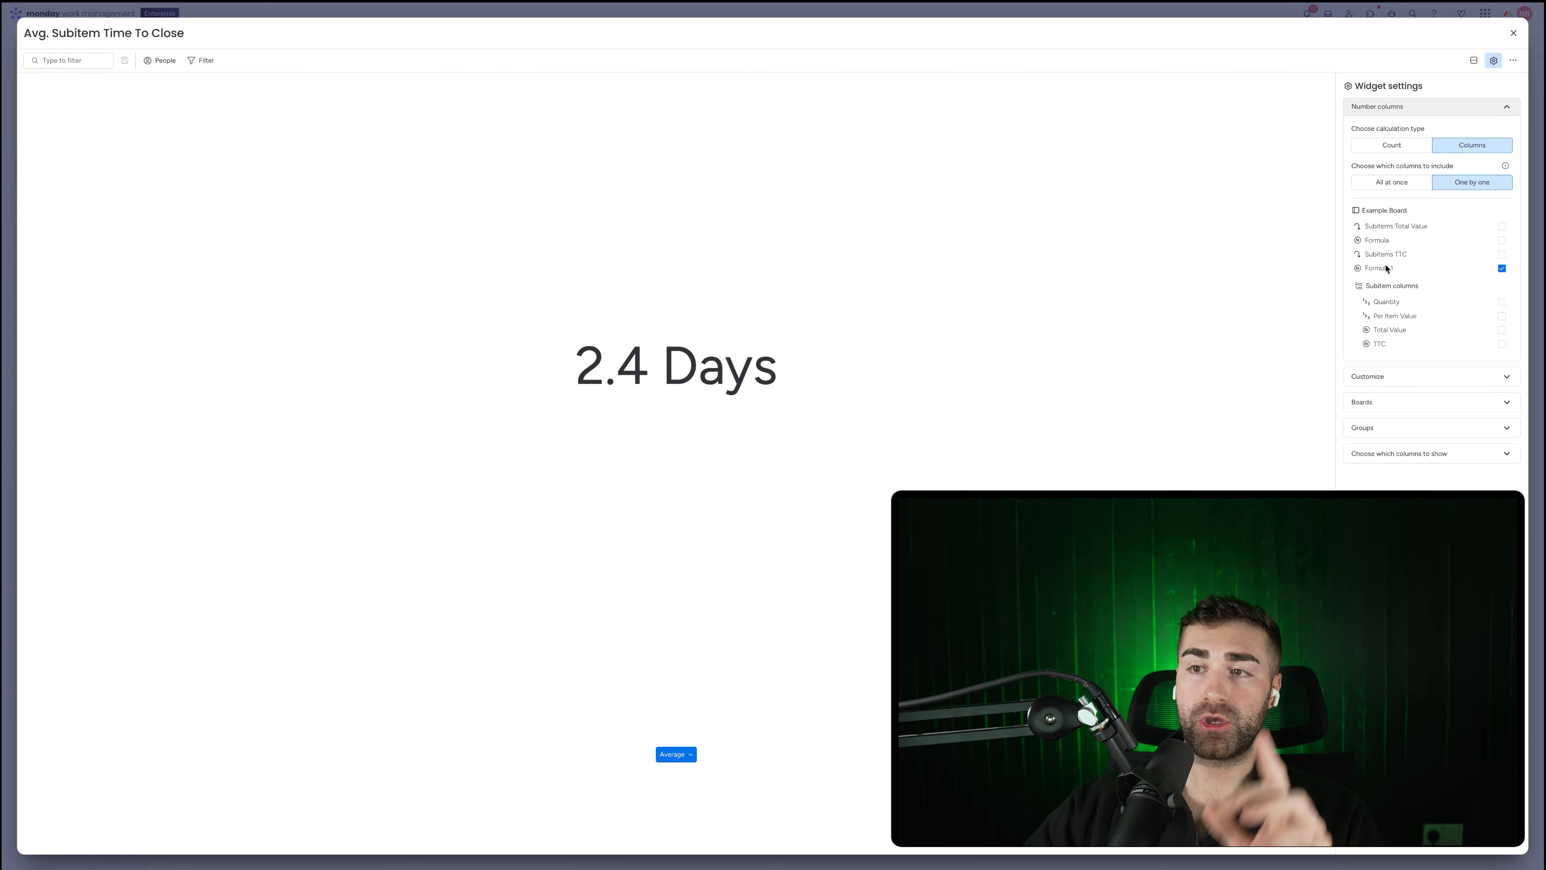
Set the Avg. Subitem Time To Close widget's calculation to Sum and exit its settings.
click(1380, 377)
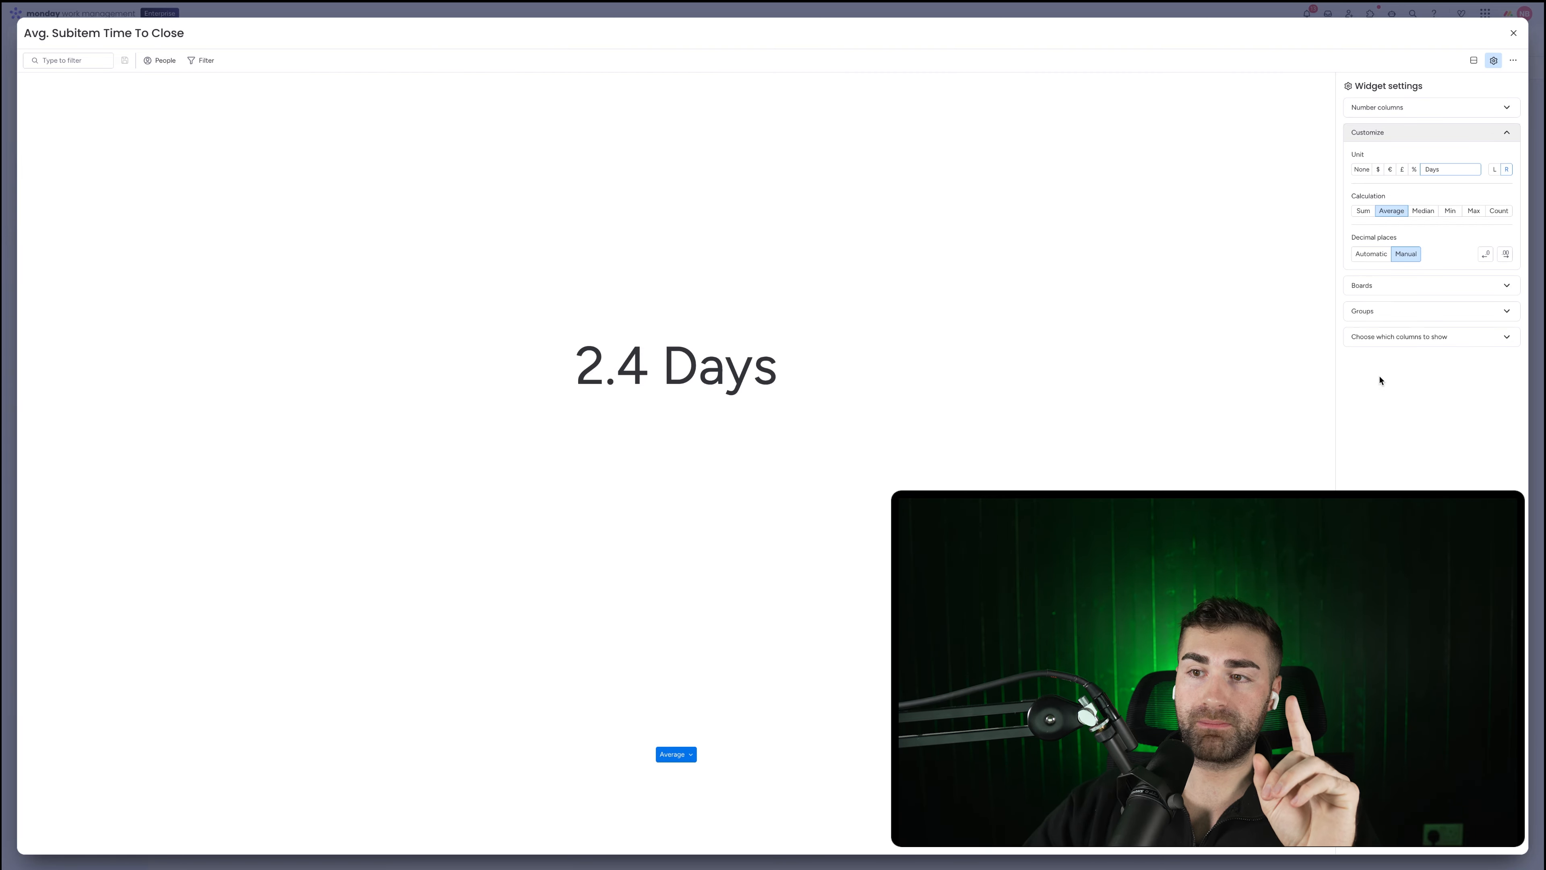
click(1363, 213)
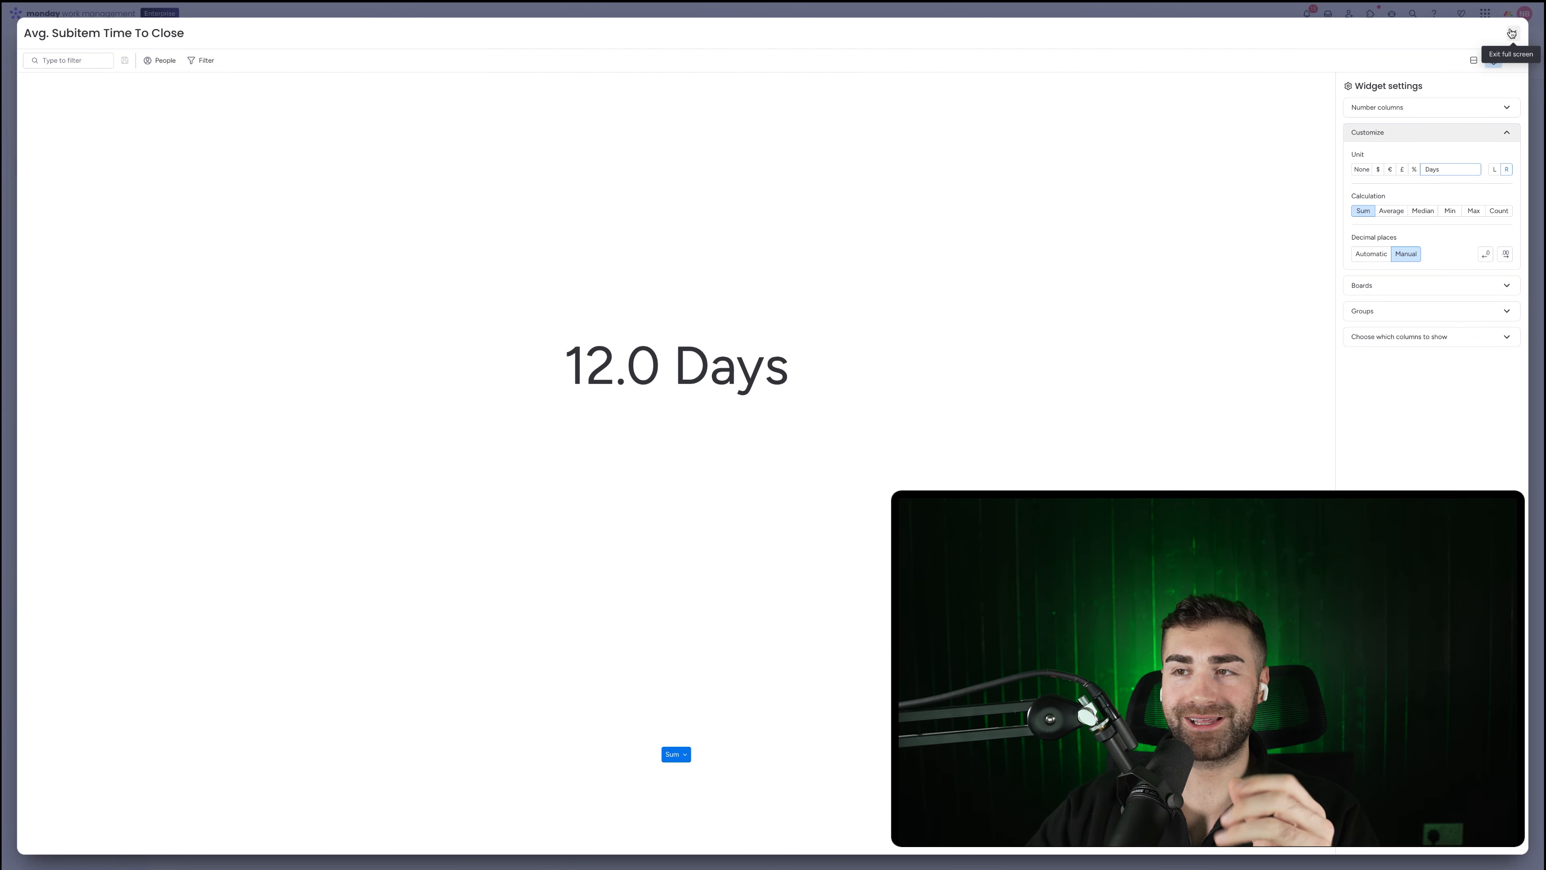
click(1513, 35)
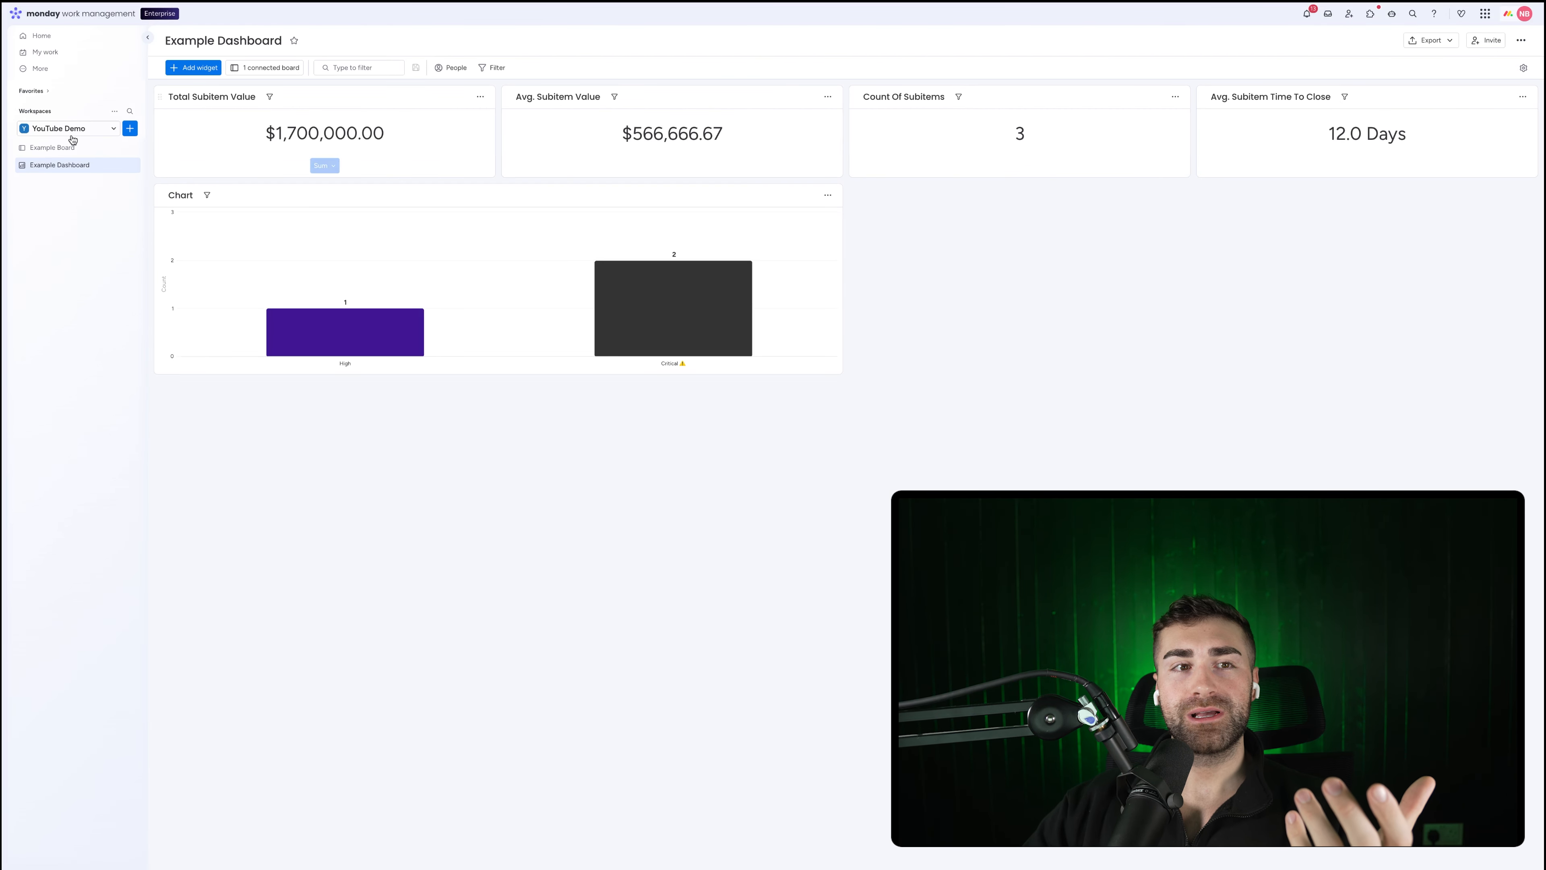
Change the Avg. Subitem Time To Close widget's source from Formula 1 to the TTC subitem column.
click(1522, 97)
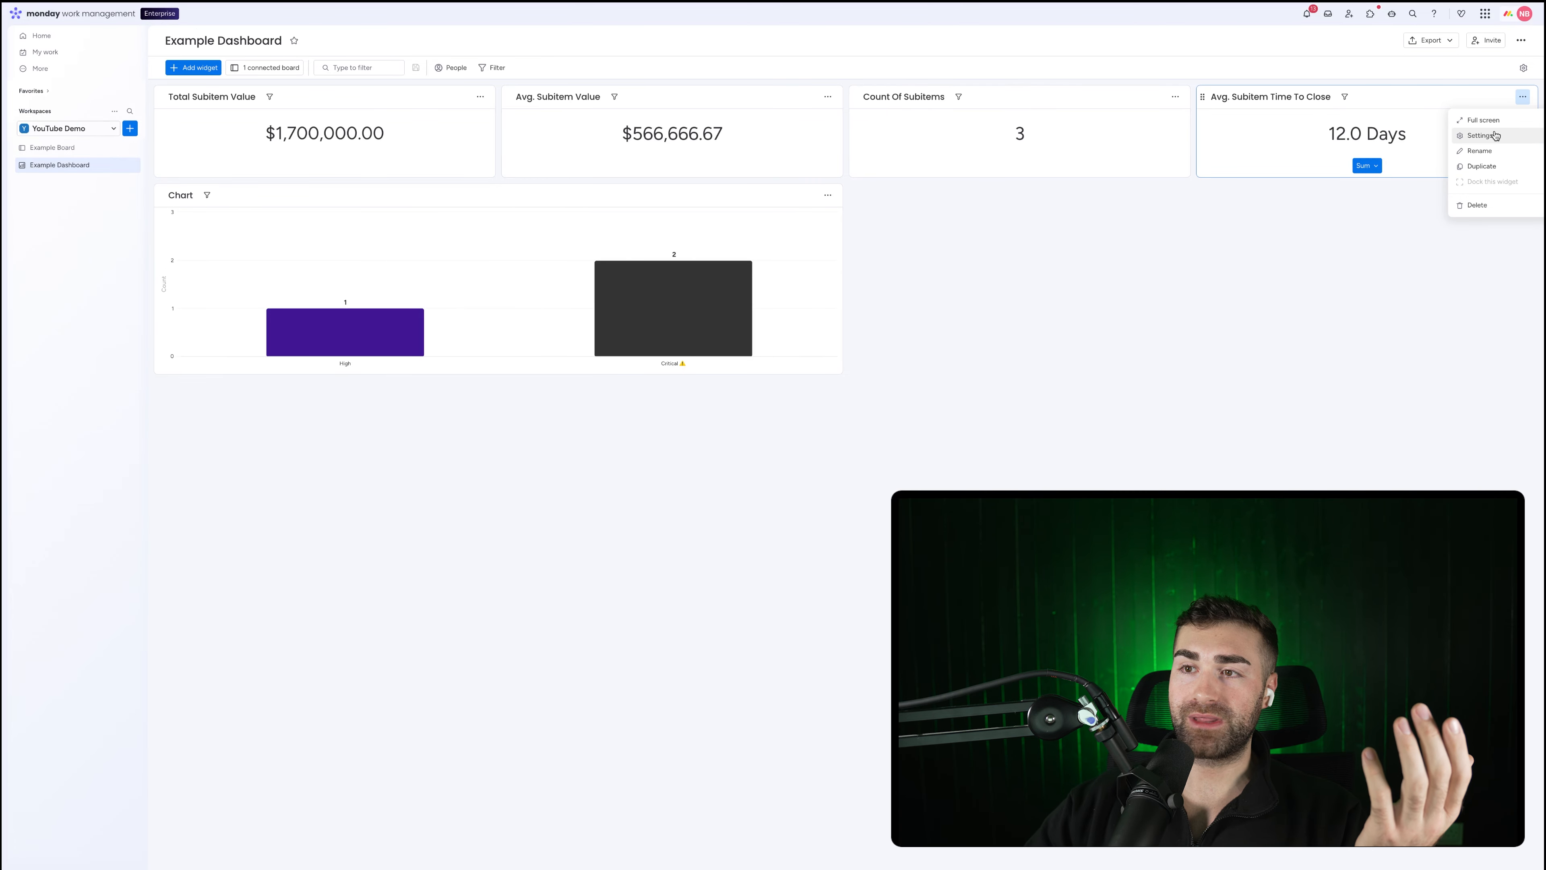
click(1467, 130)
click(1413, 268)
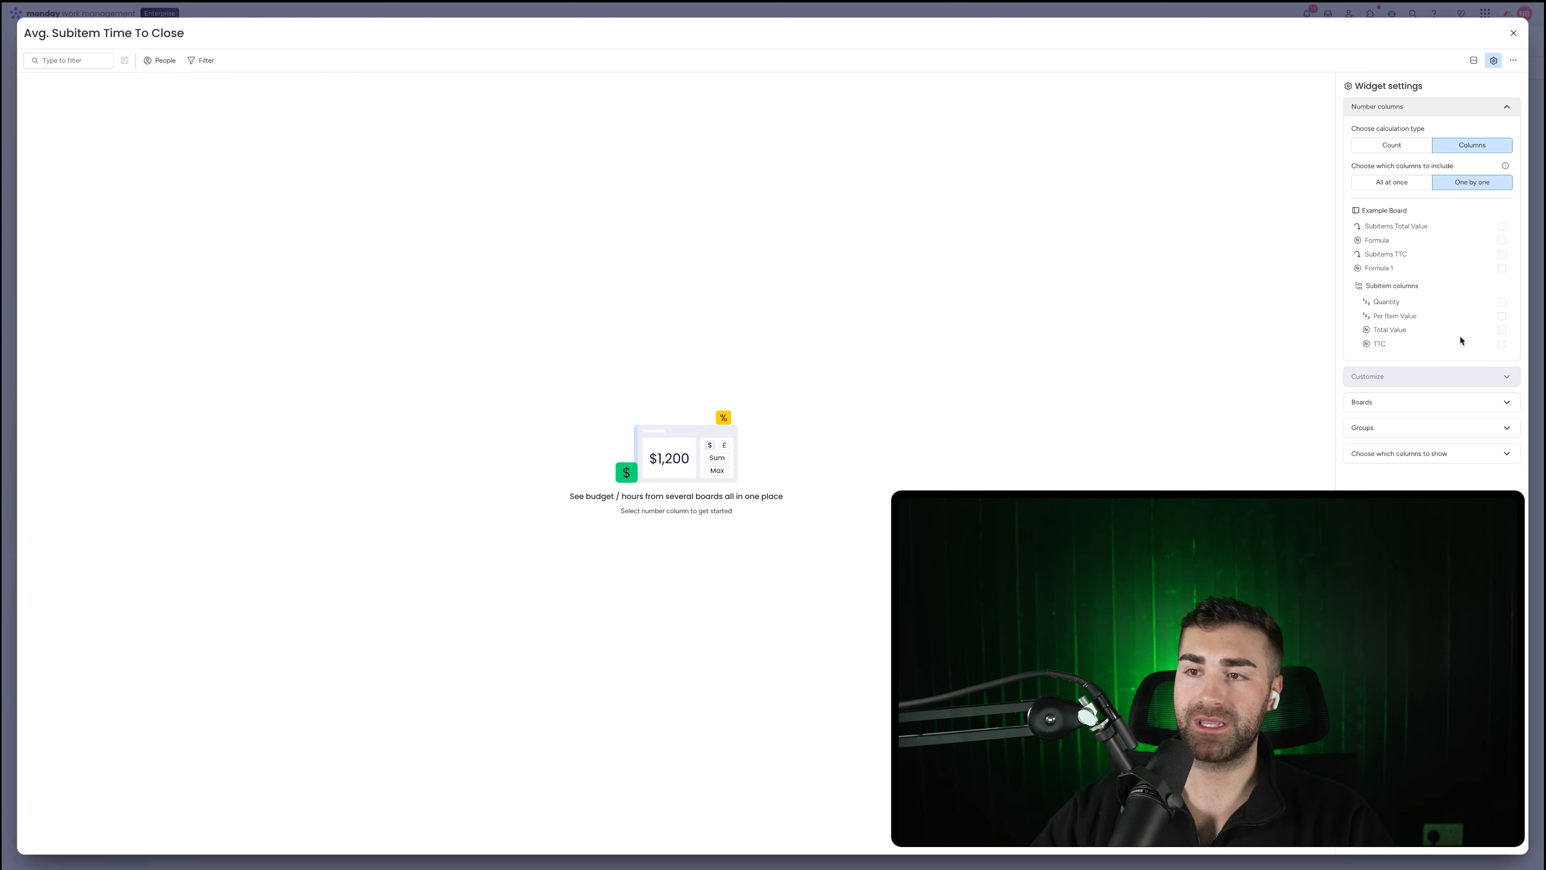
click(1391, 346)
Set the Avg. Subitem Time To Close widget's calculation to Average and exit its settings.
click(1391, 377)
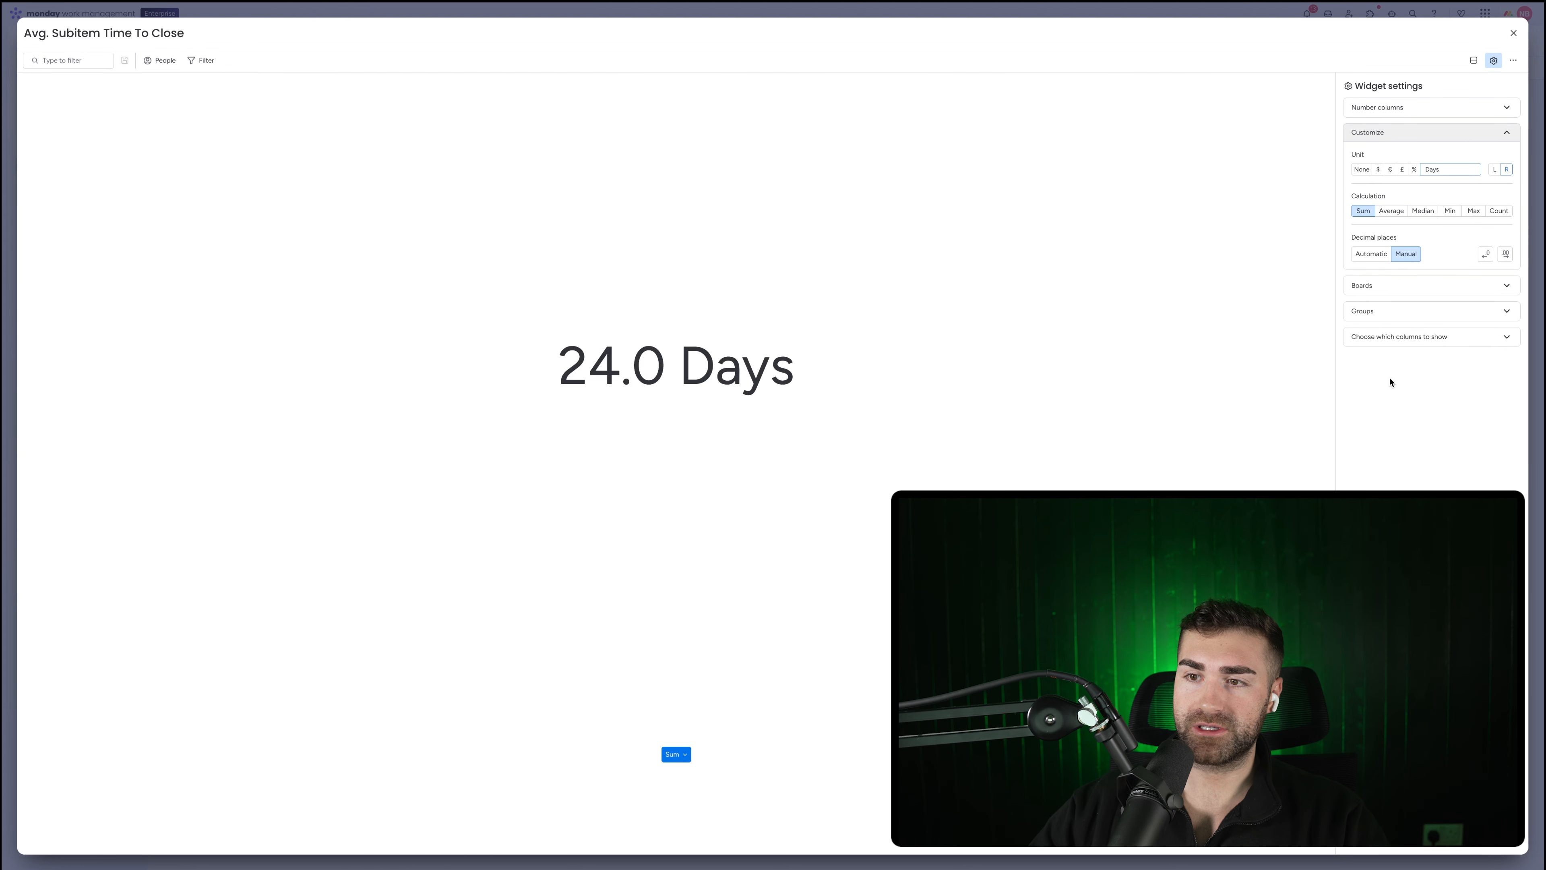
click(1390, 211)
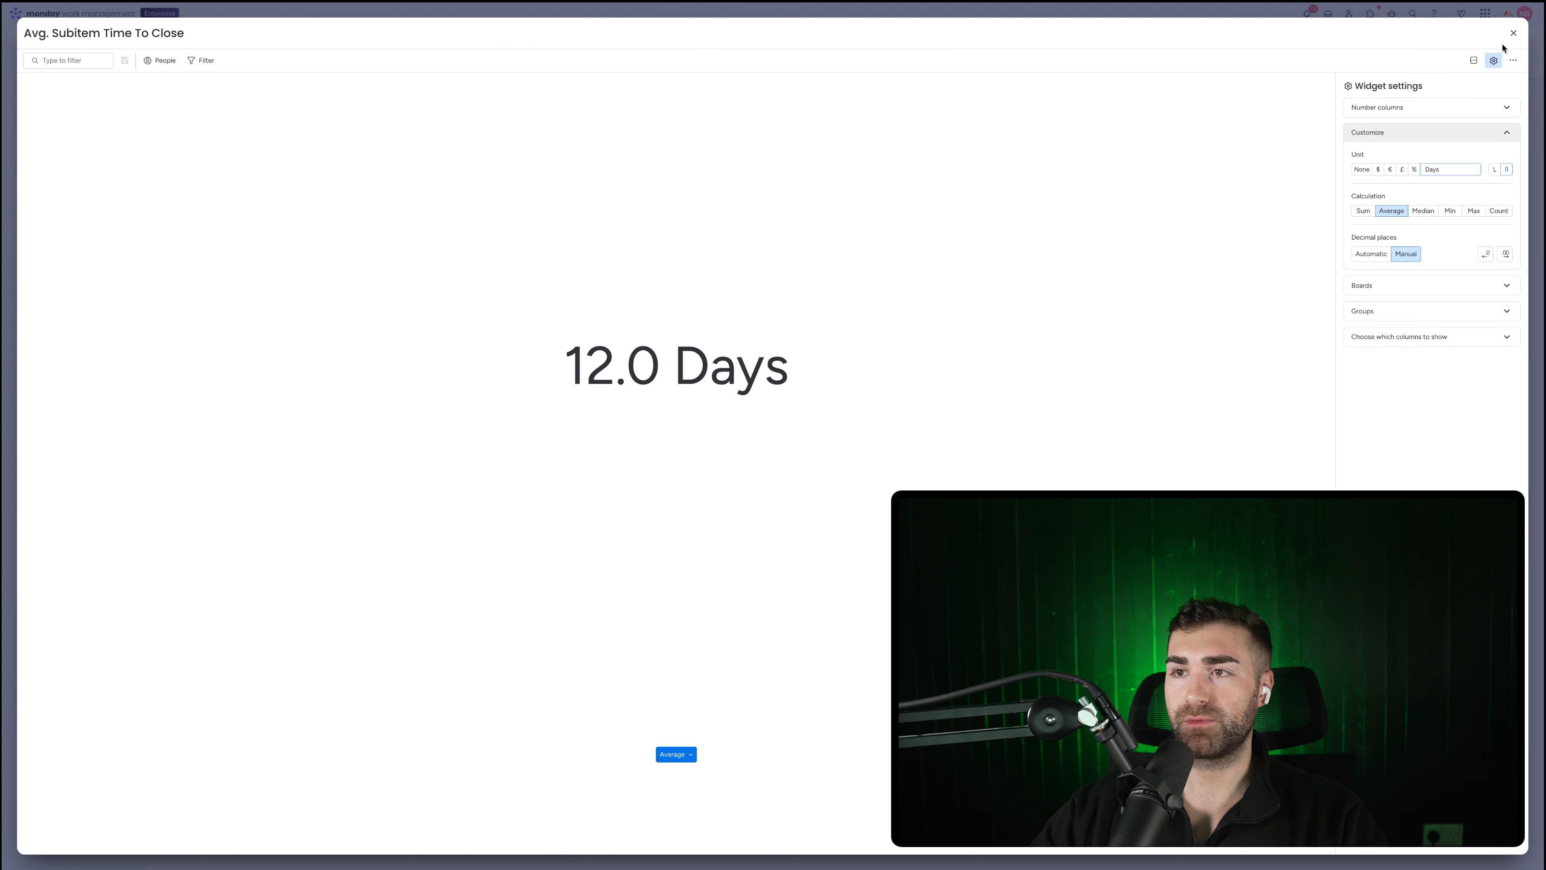
click(1513, 33)
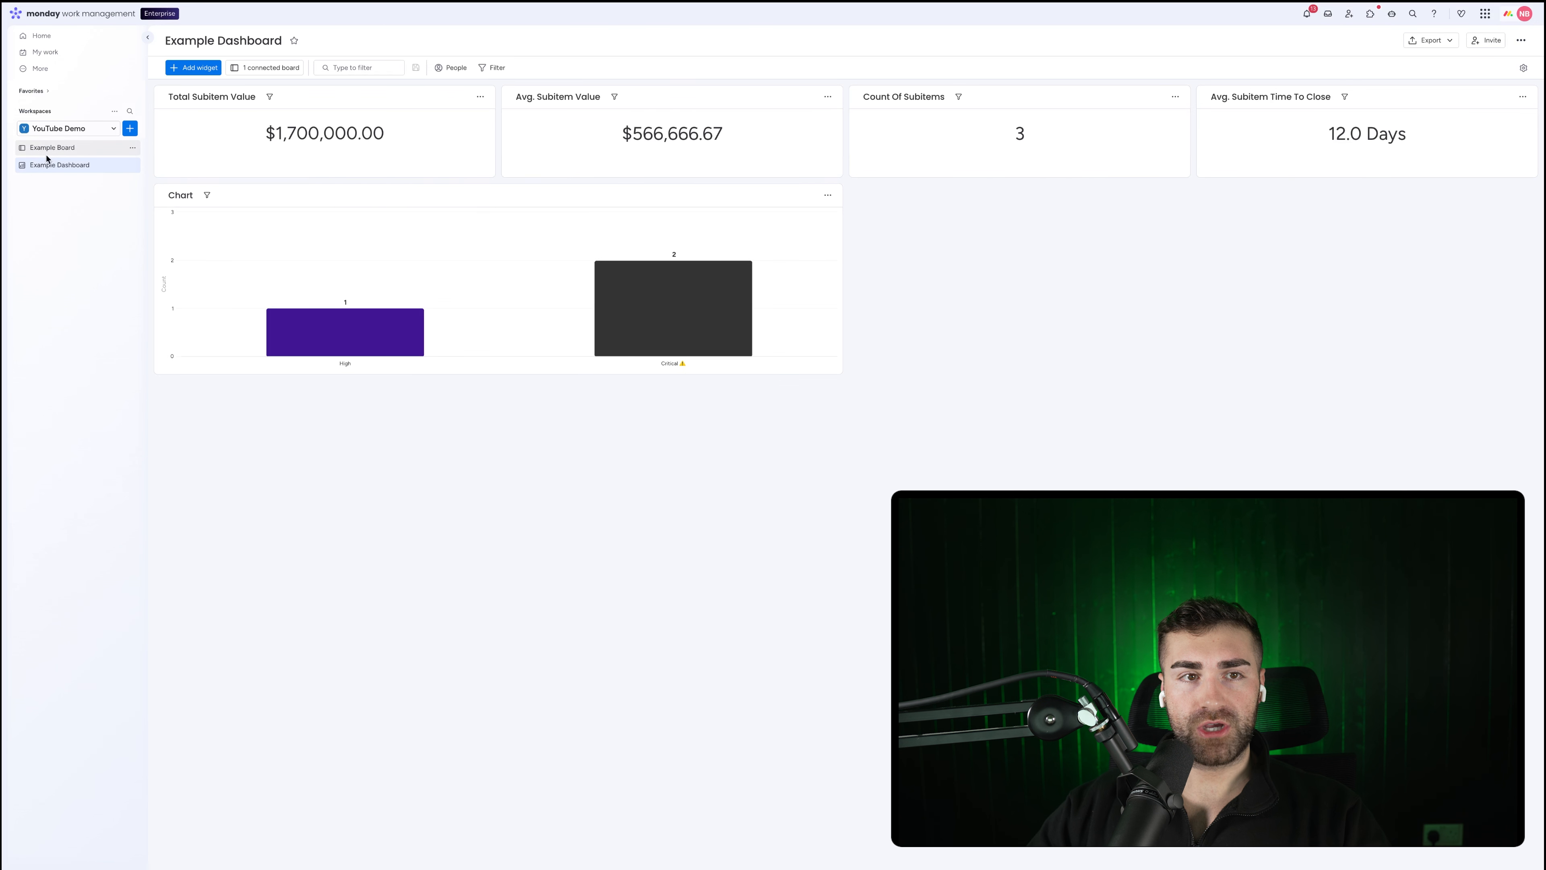
Add a new Chart widget to the Example Dashboard and place it directly above the existing chart.
click(46, 155)
click(48, 165)
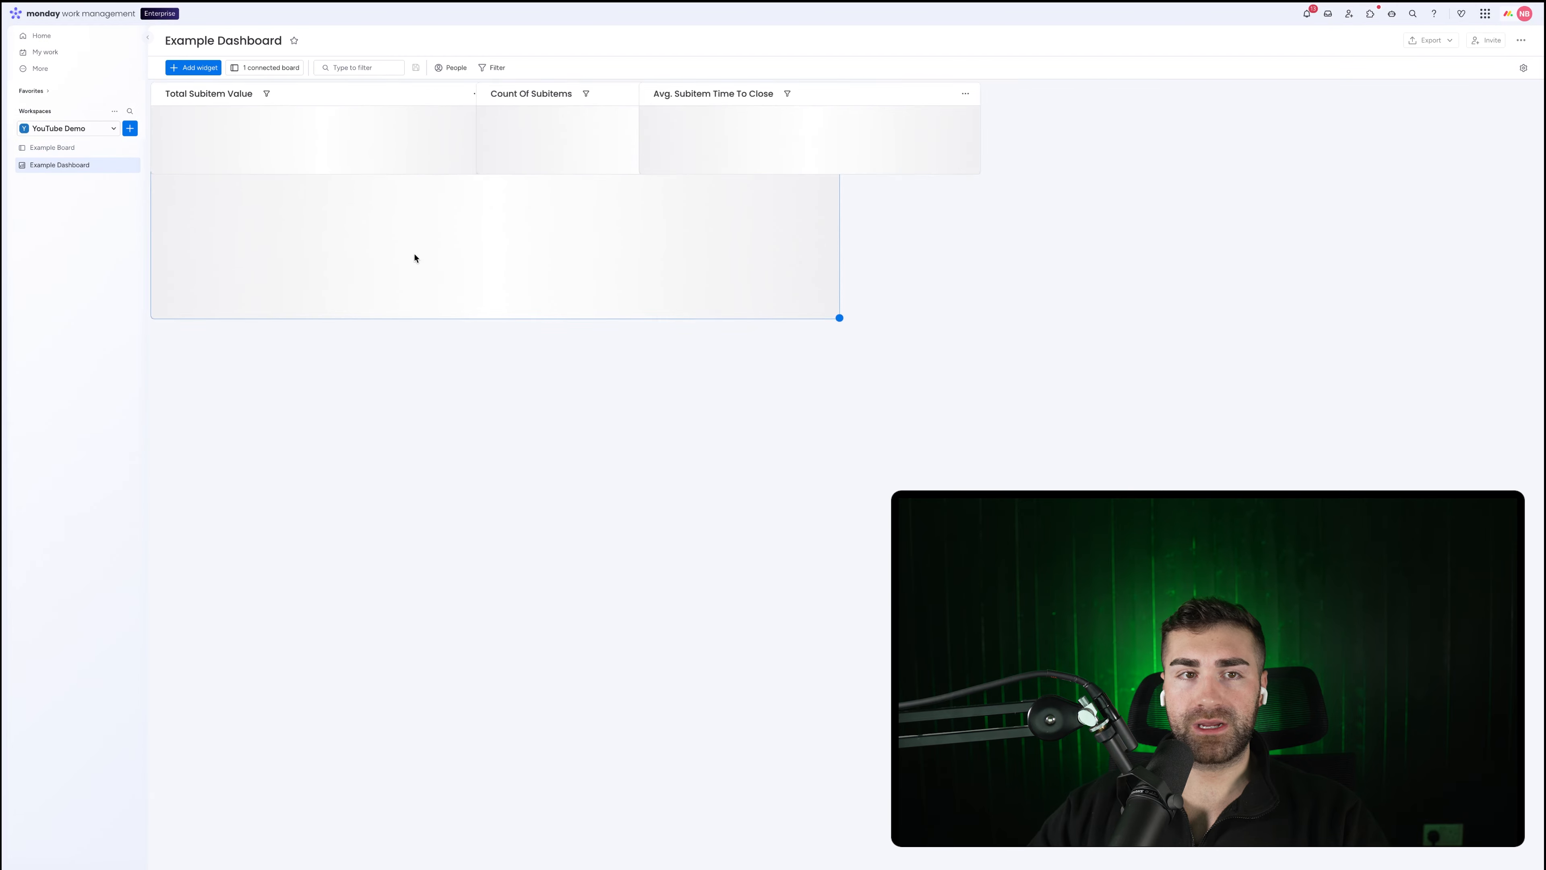
click(193, 67)
click(219, 105)
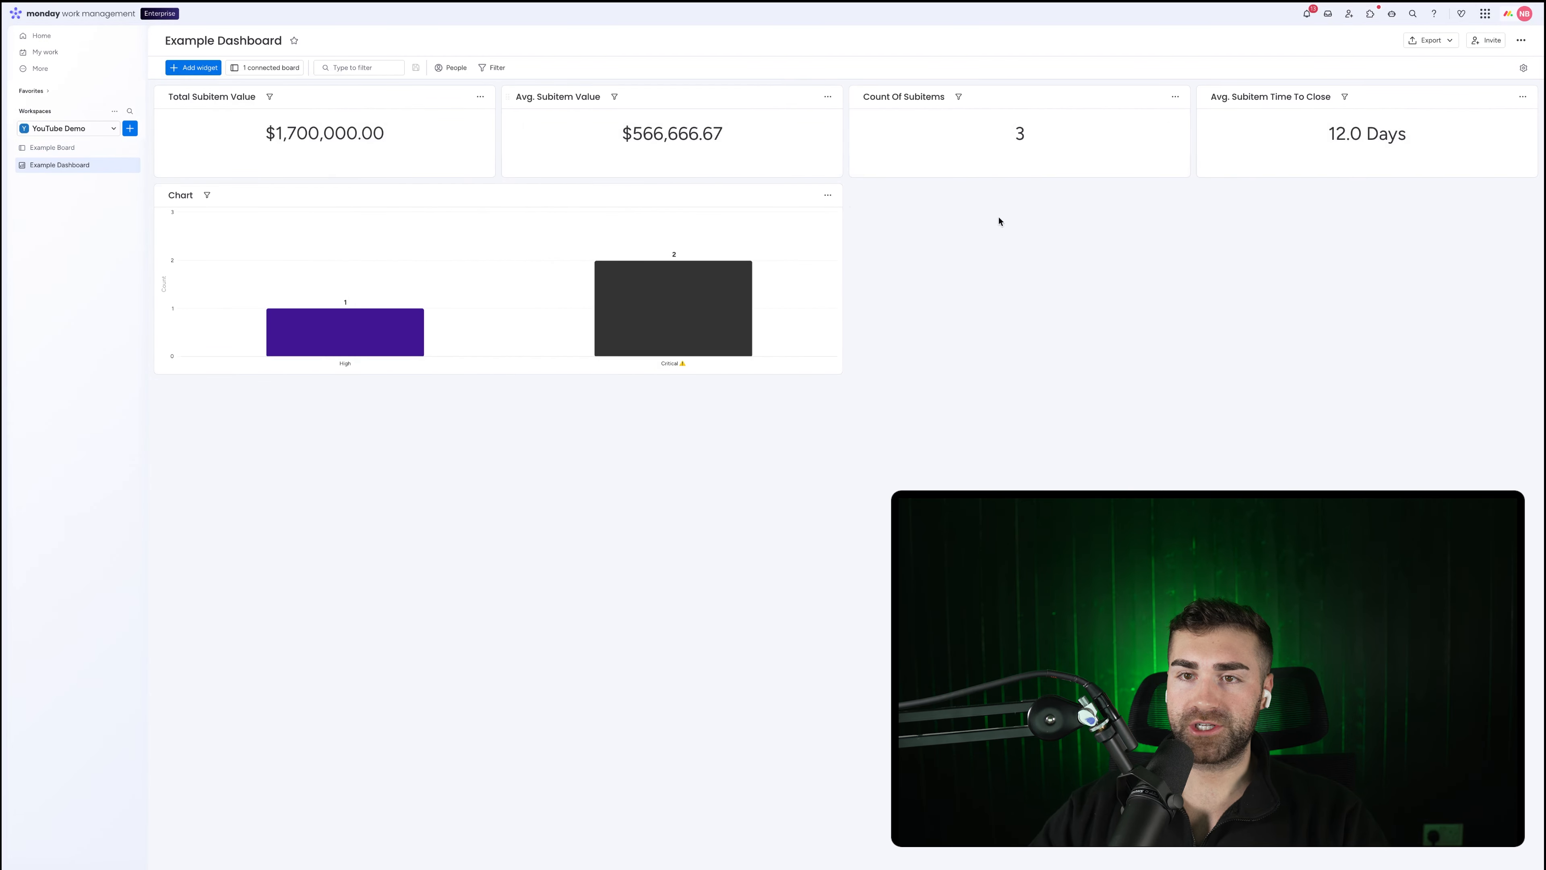
drag(853, 196, 160, 197)
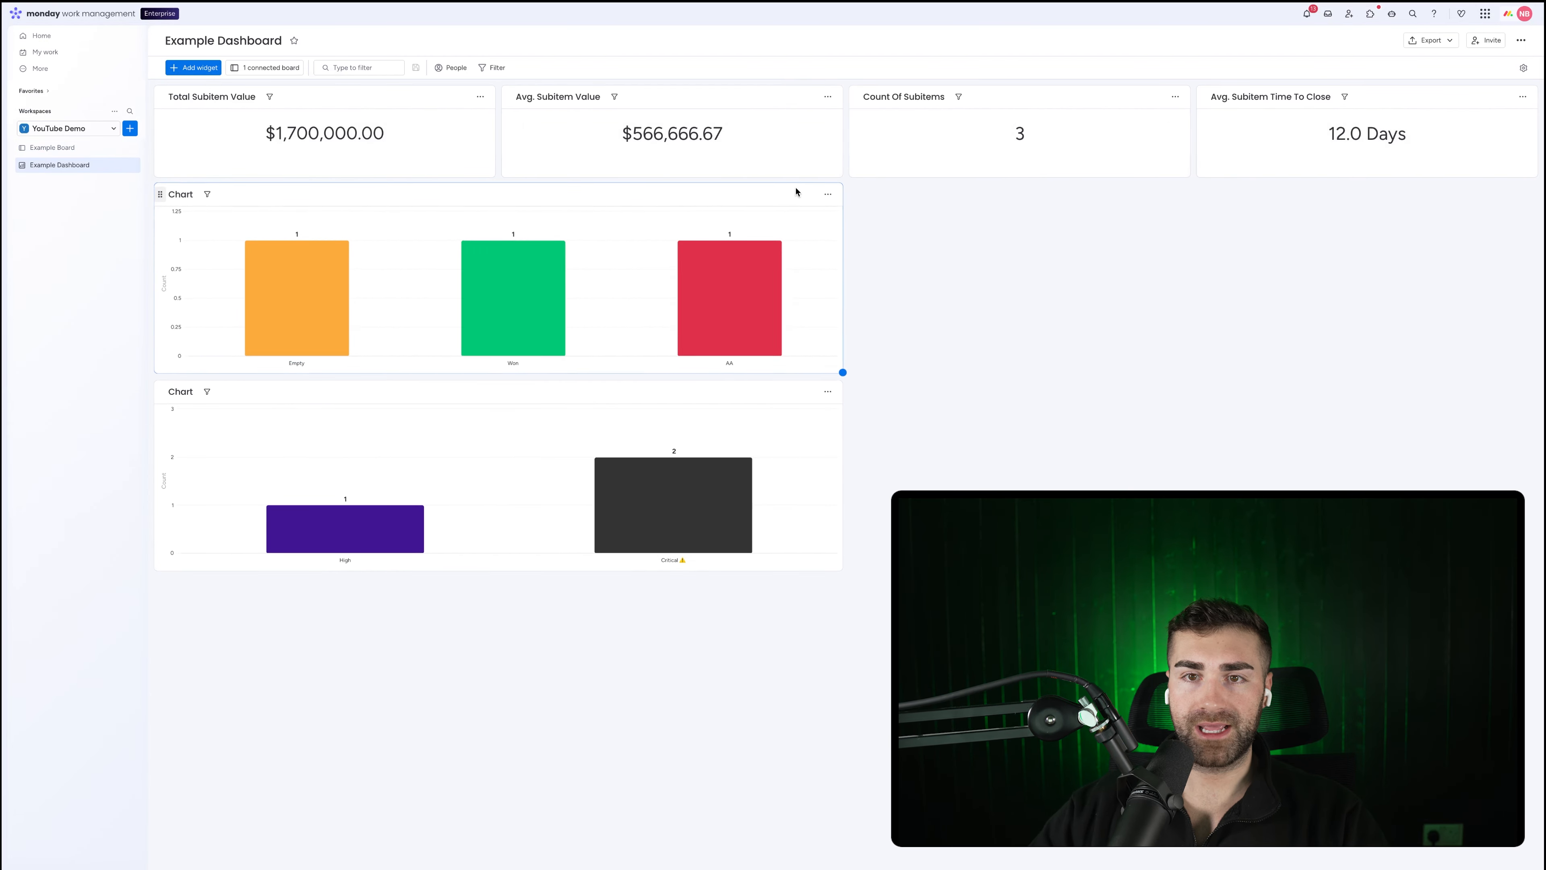
In the new chart's X-axis settings, clear the Example Board column and choose Priority for Subitems of Example Board.
click(828, 196)
click(844, 242)
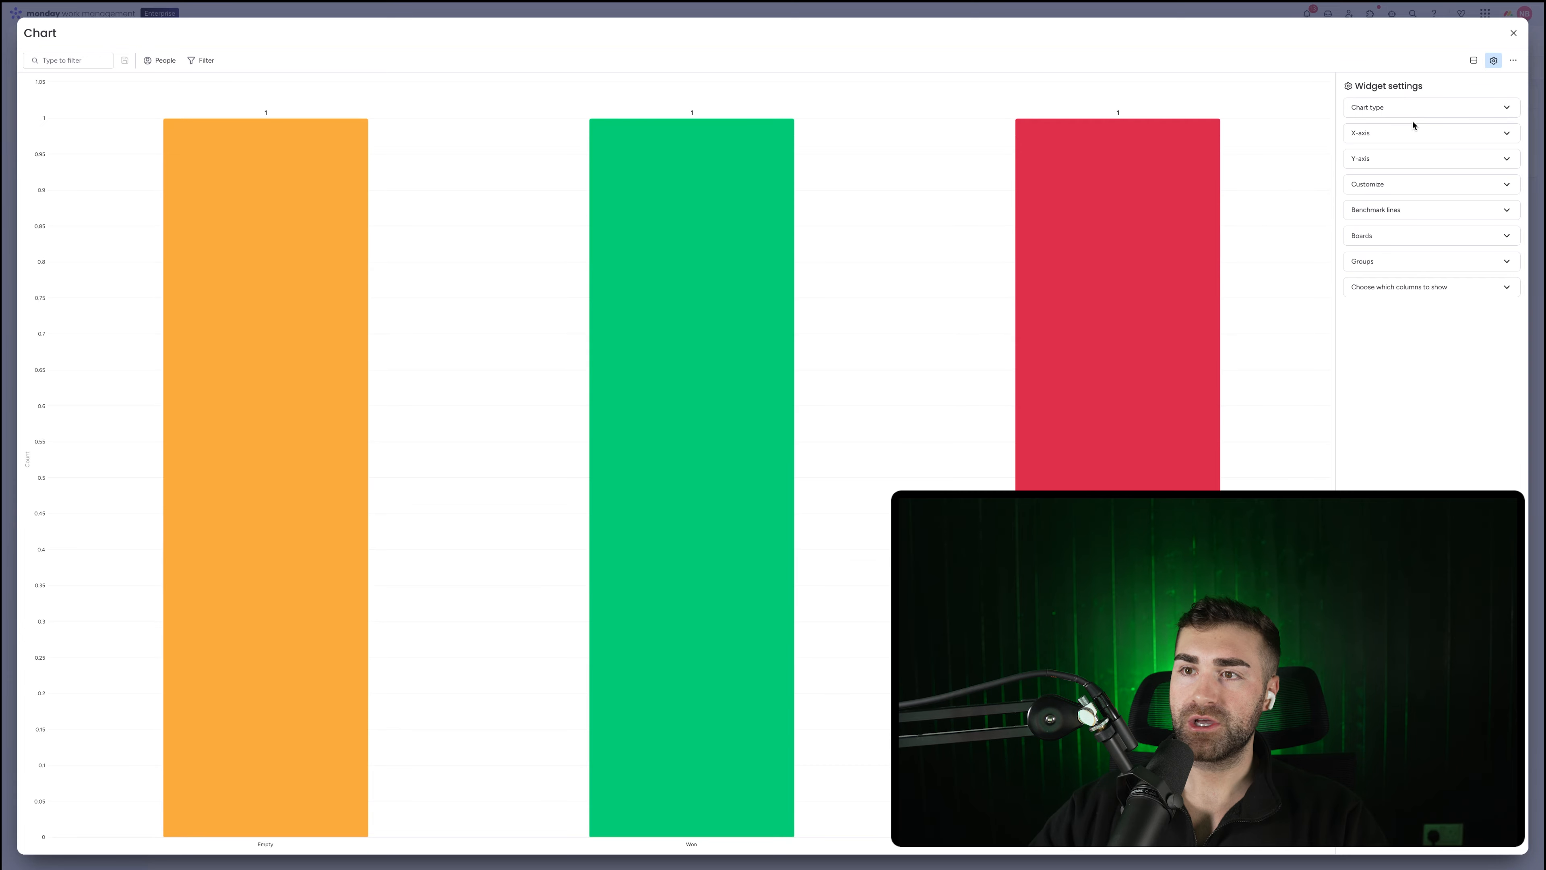
click(1460, 133)
click(1488, 194)
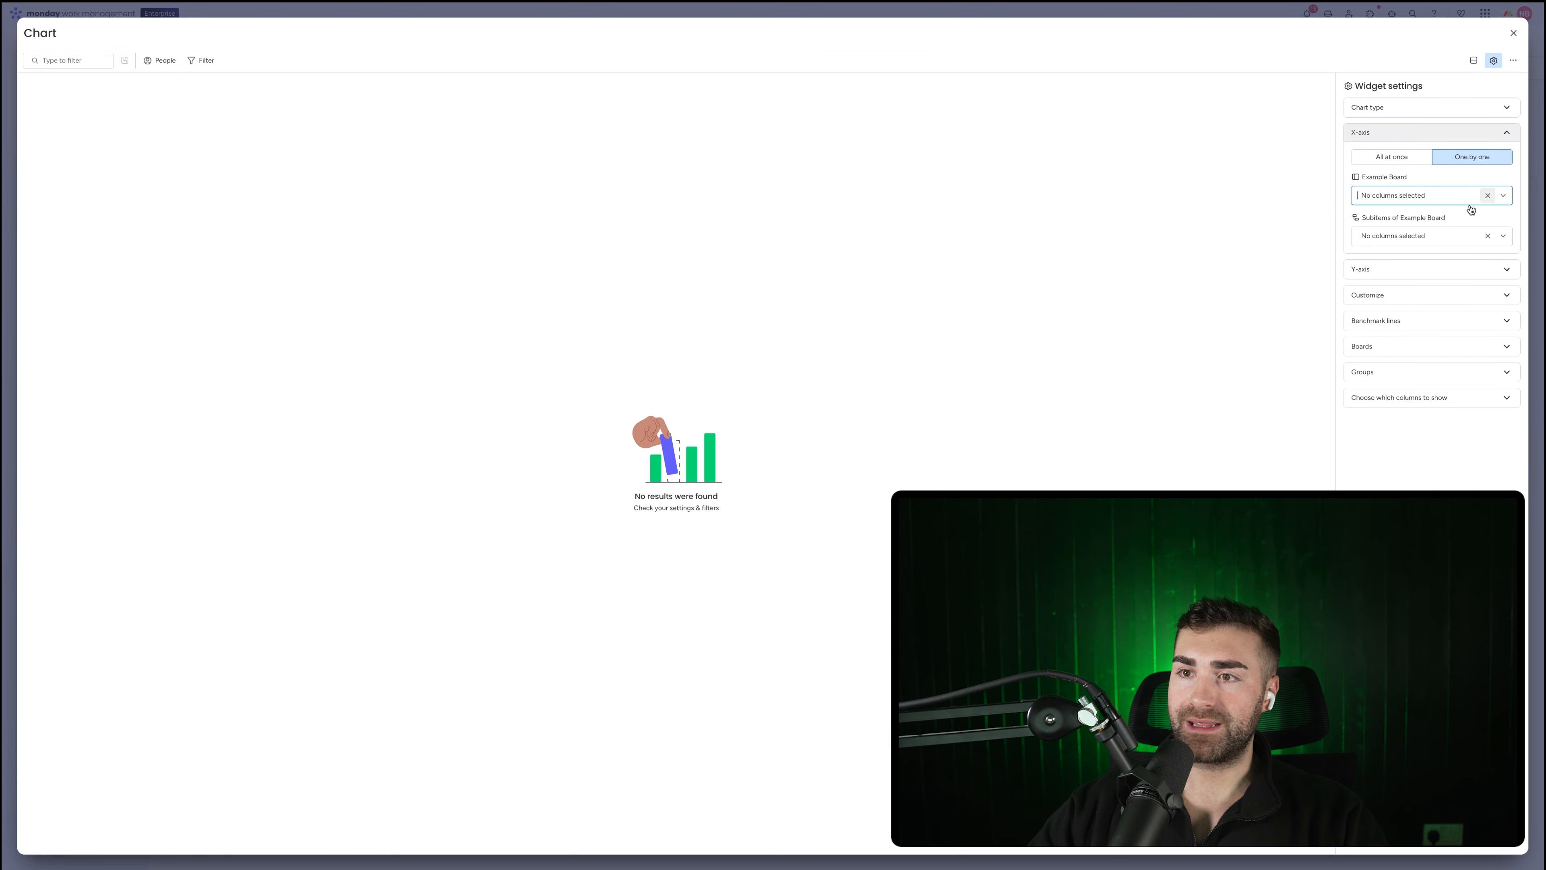
click(1424, 233)
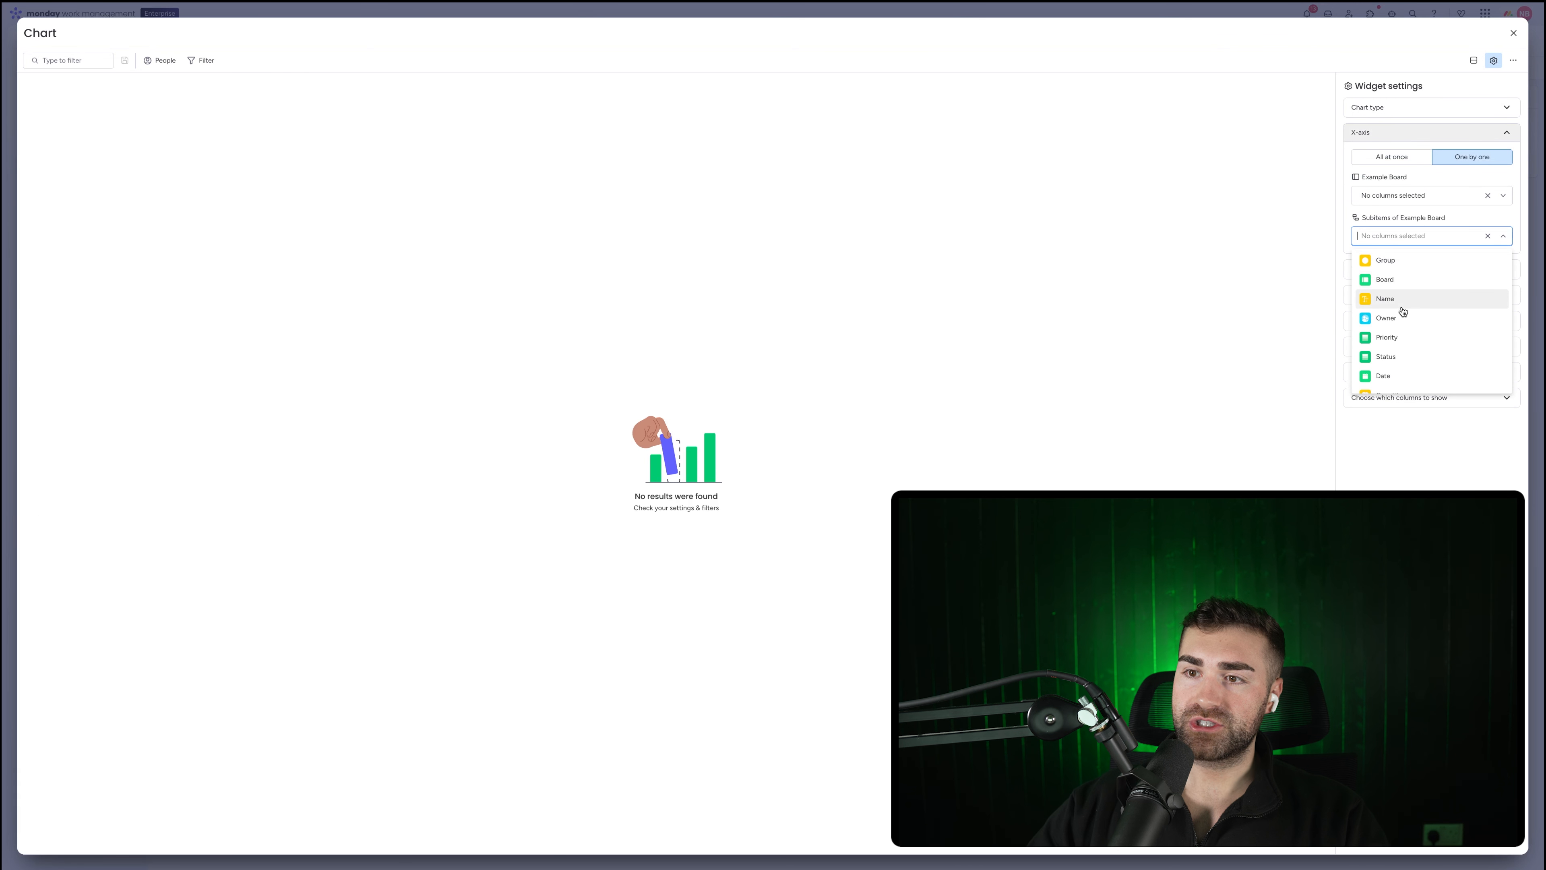
click(1378, 358)
Set the chart's Y-axis to one-by-one column selection and use the subitem Total Value column.
click(1393, 302)
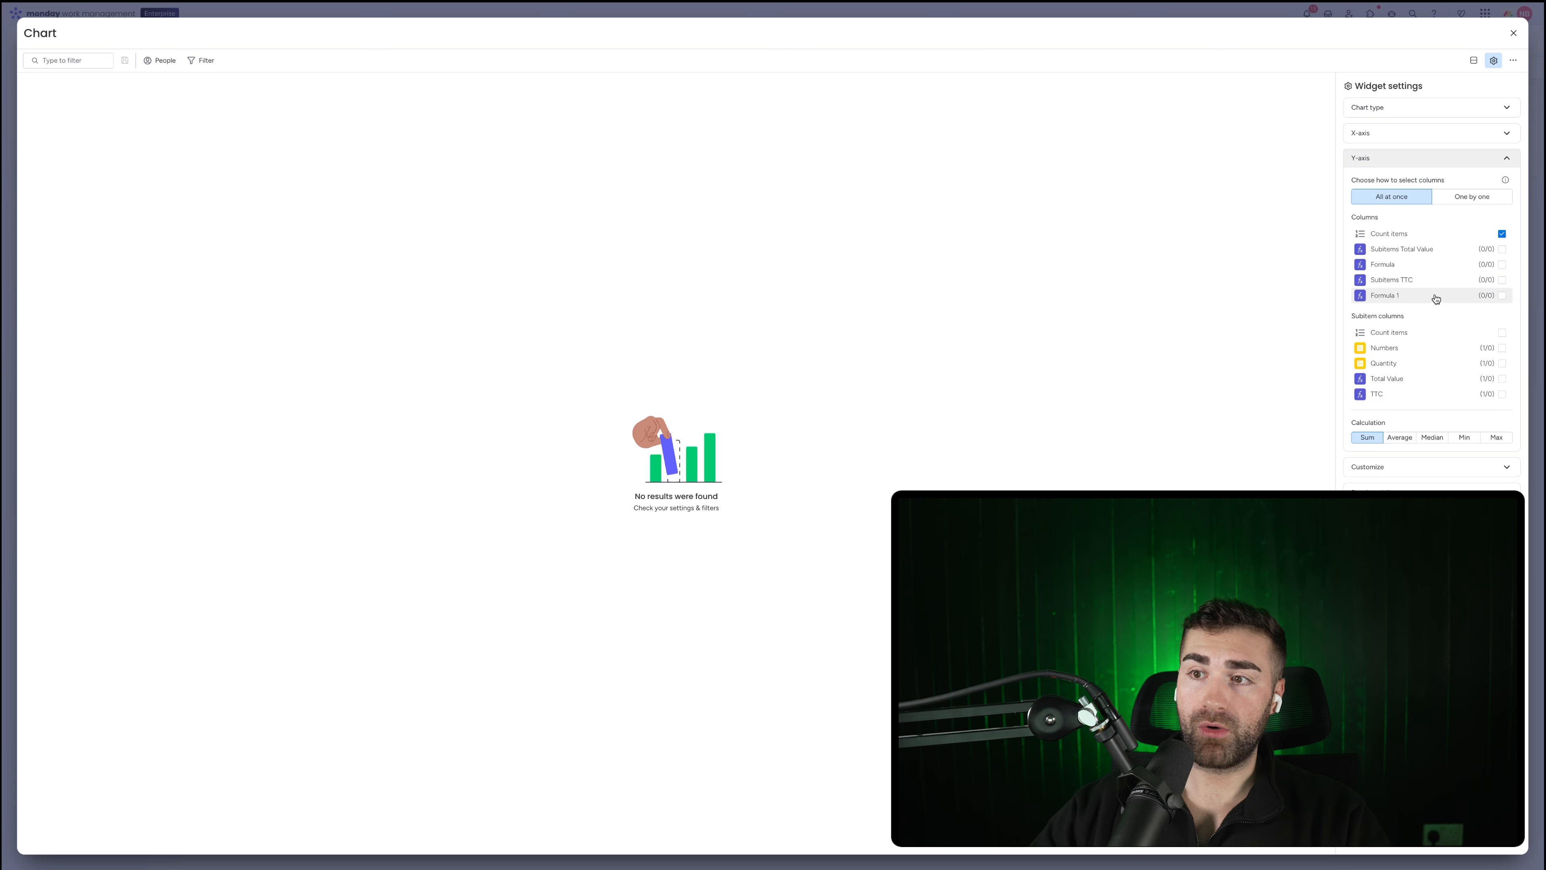
click(1486, 202)
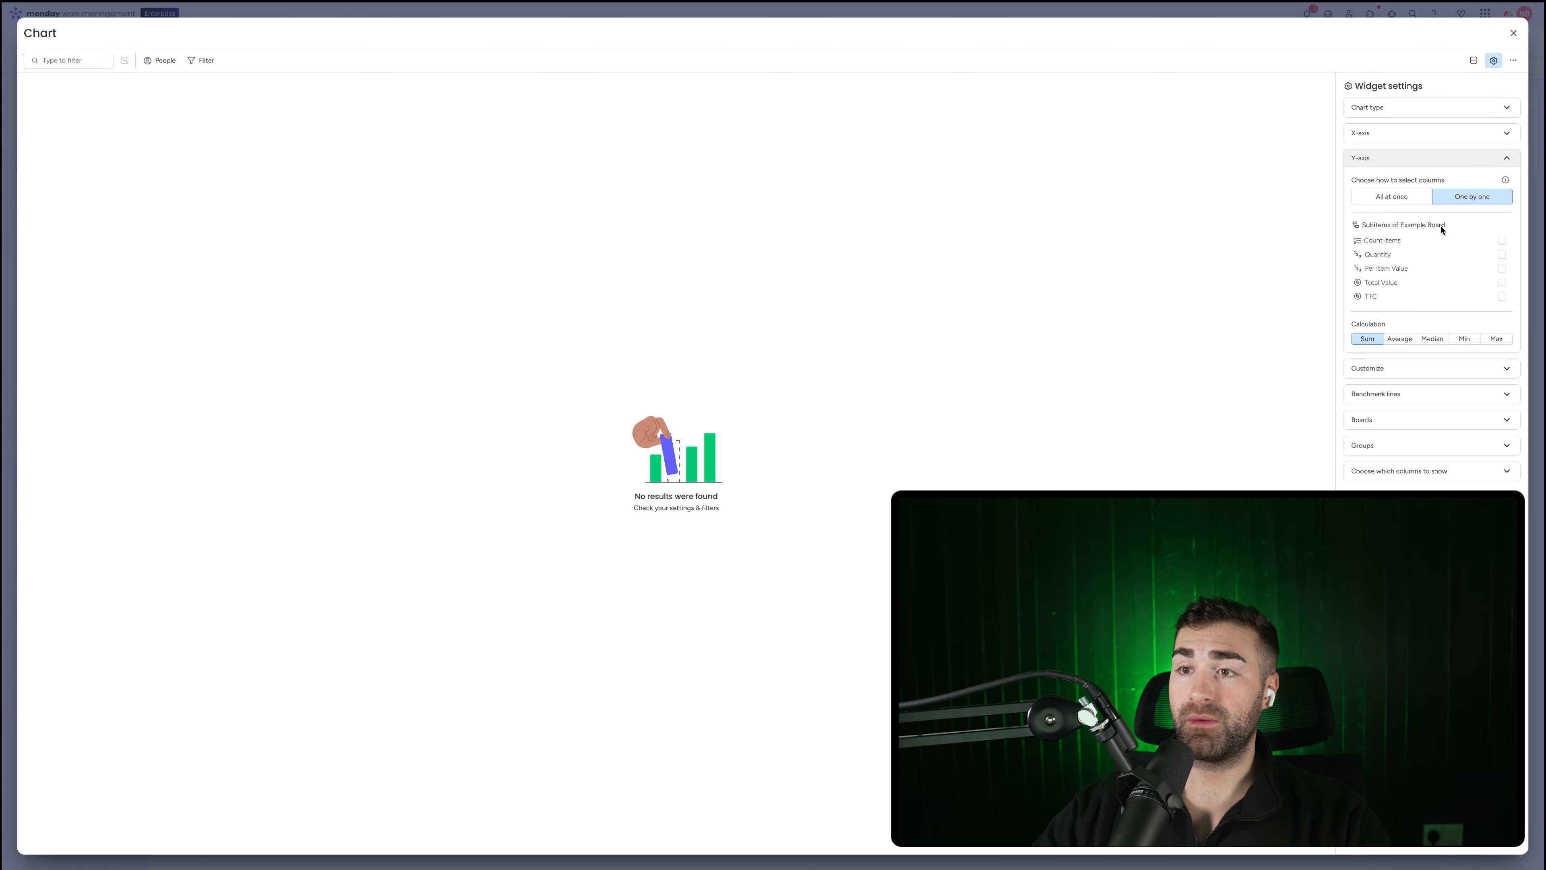
click(1389, 284)
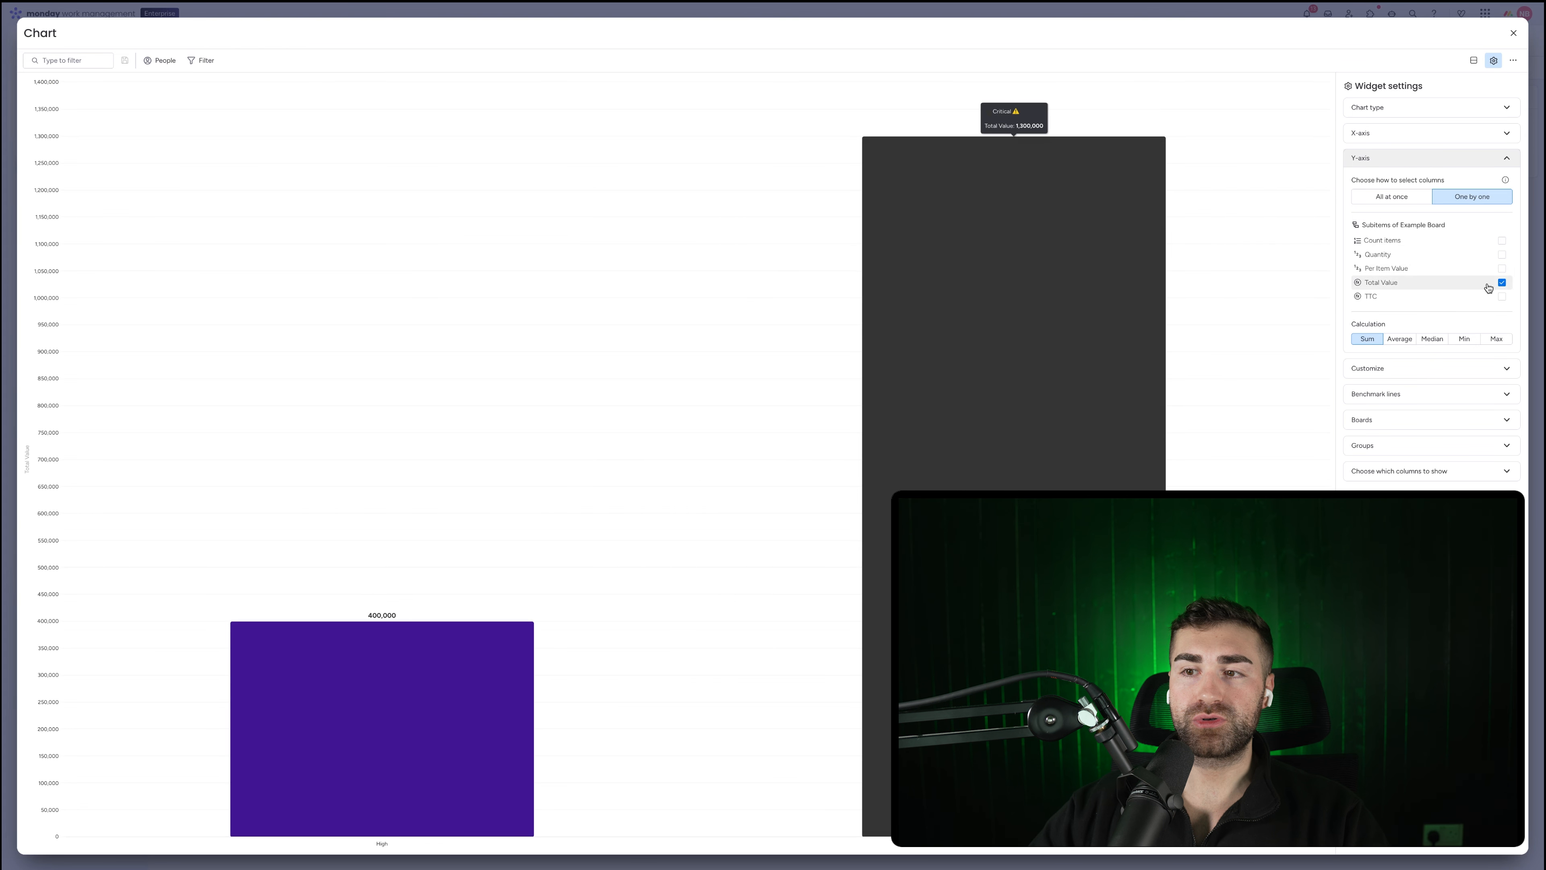
Rename the chart Value By Priority, check its X-axis settings and return to the dashboard.
click(1411, 368)
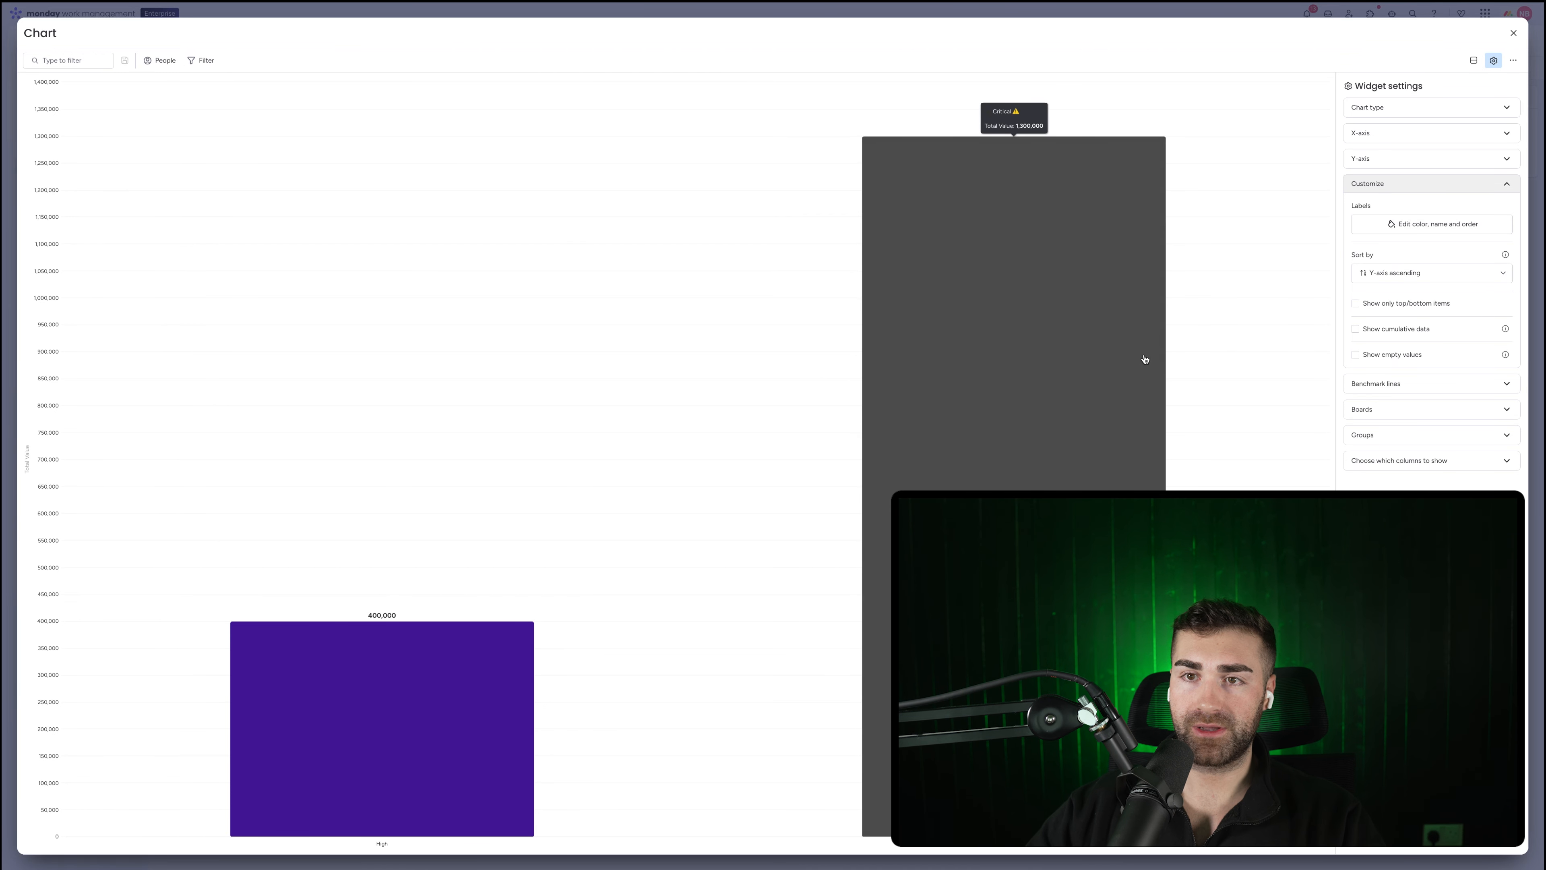
mouse_move(44, 44)
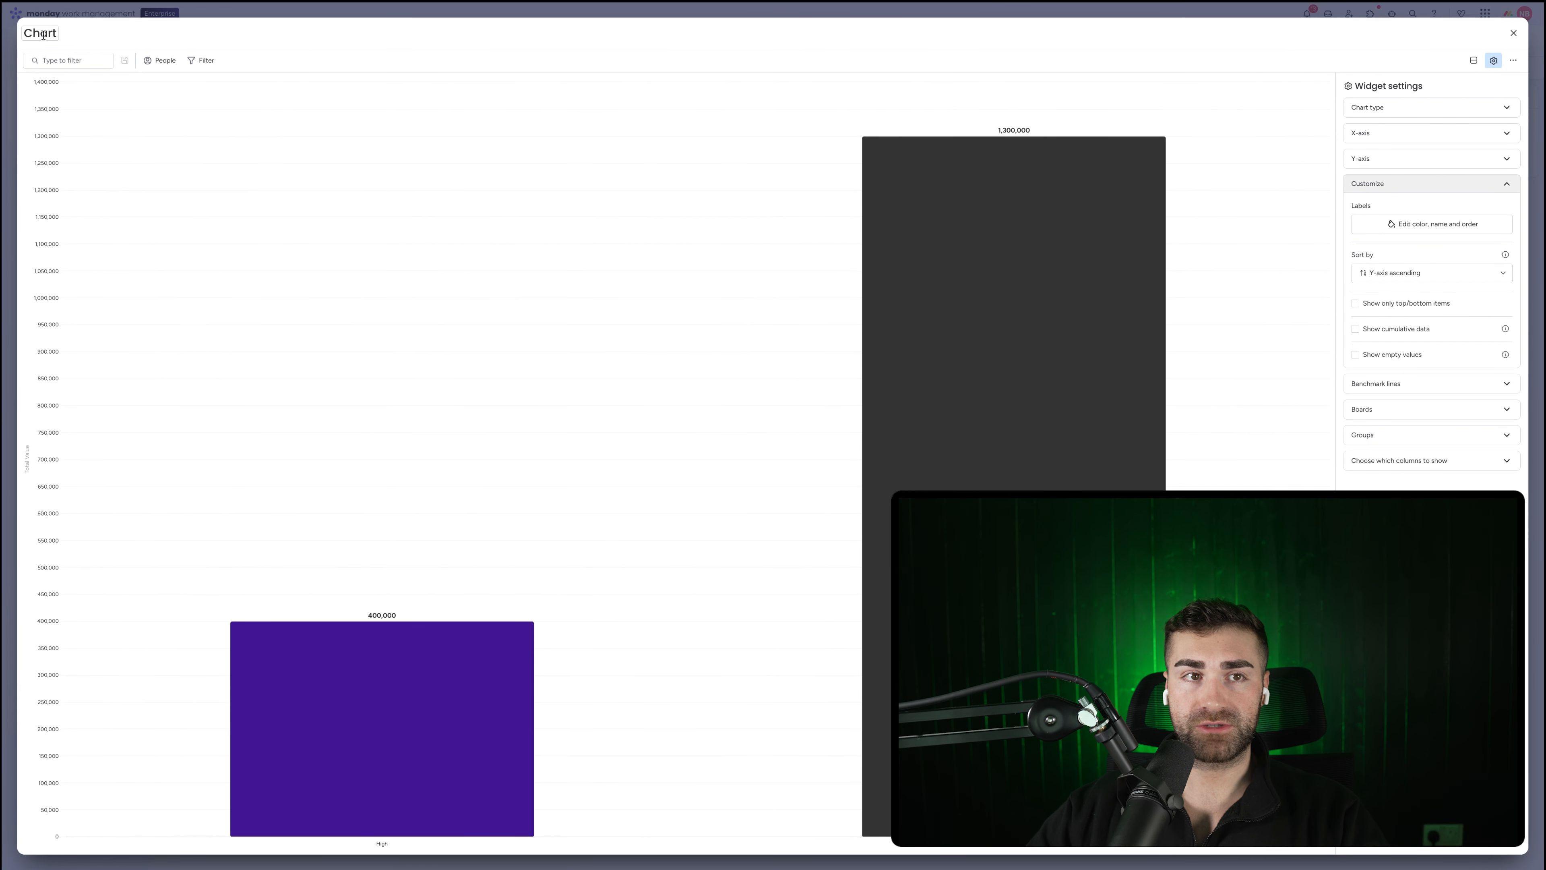
click(42, 34)
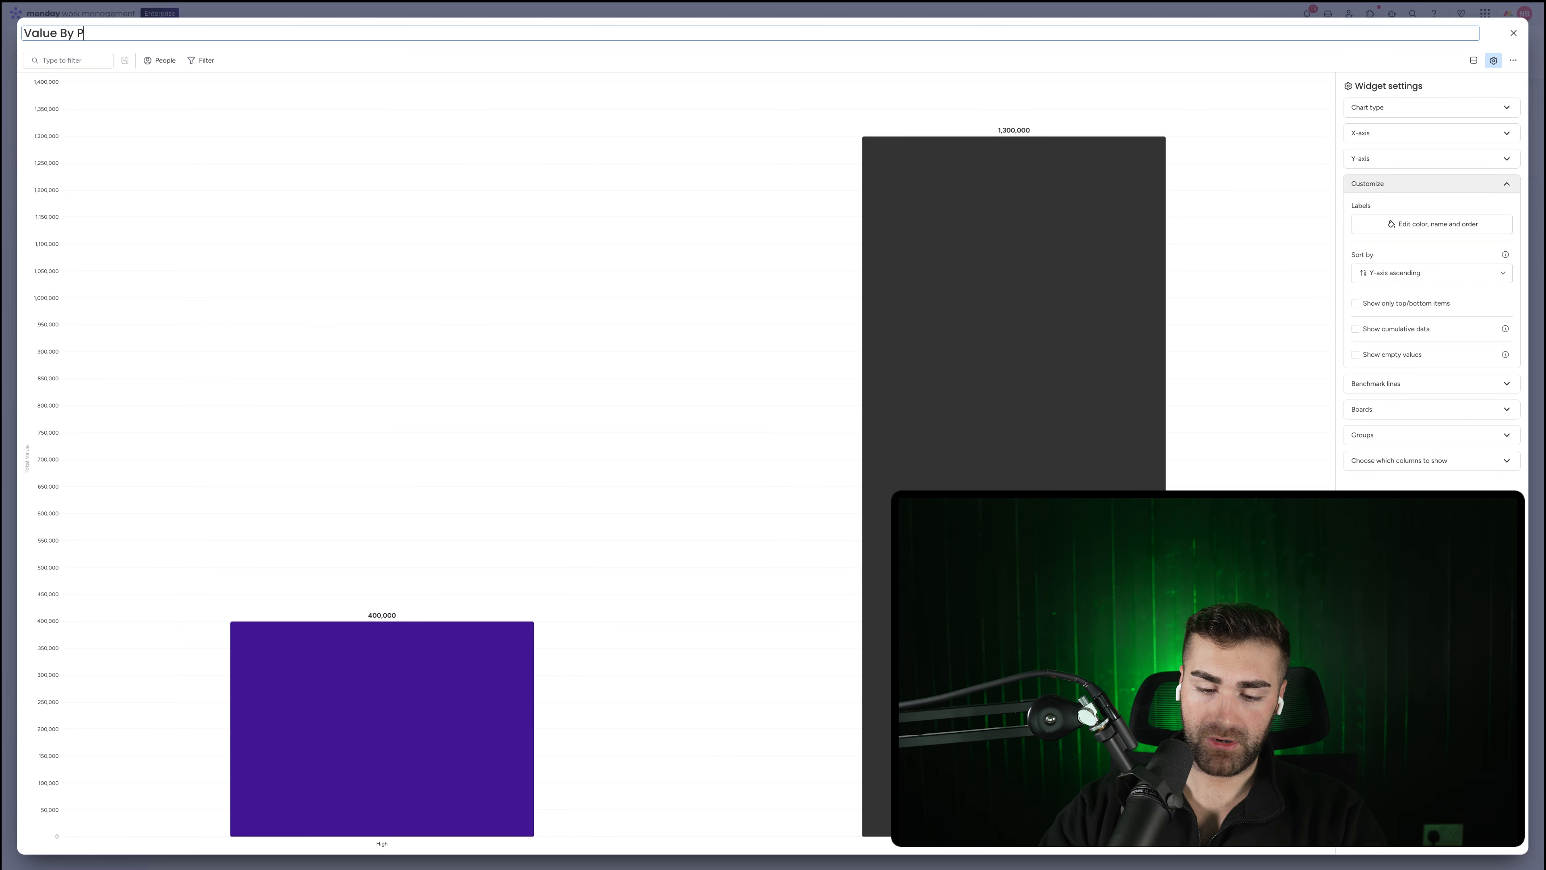
key(Return)
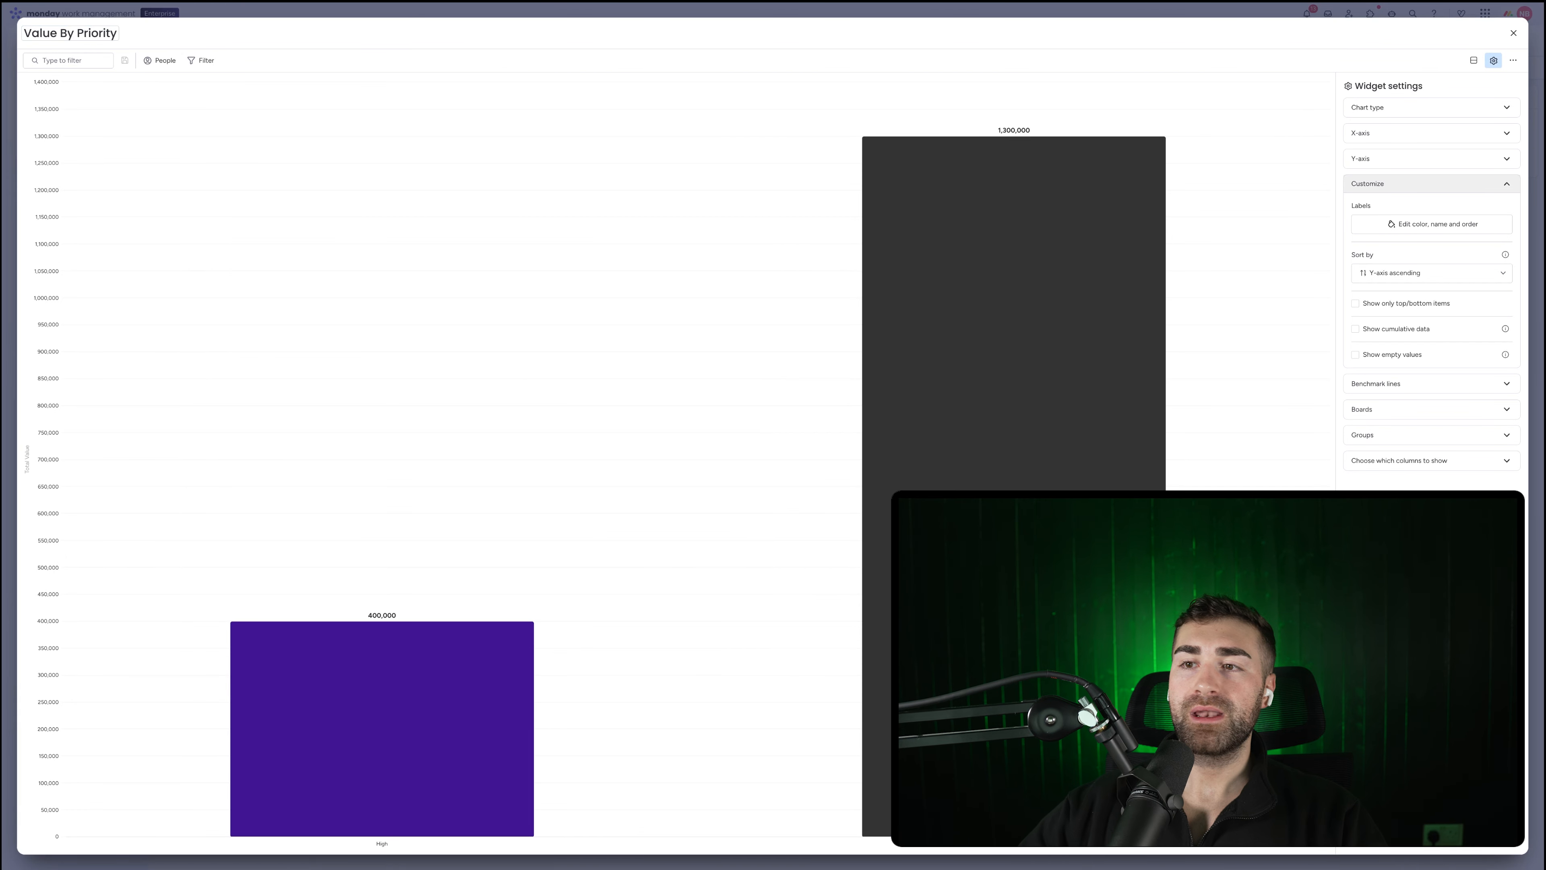
click(1384, 140)
click(1408, 165)
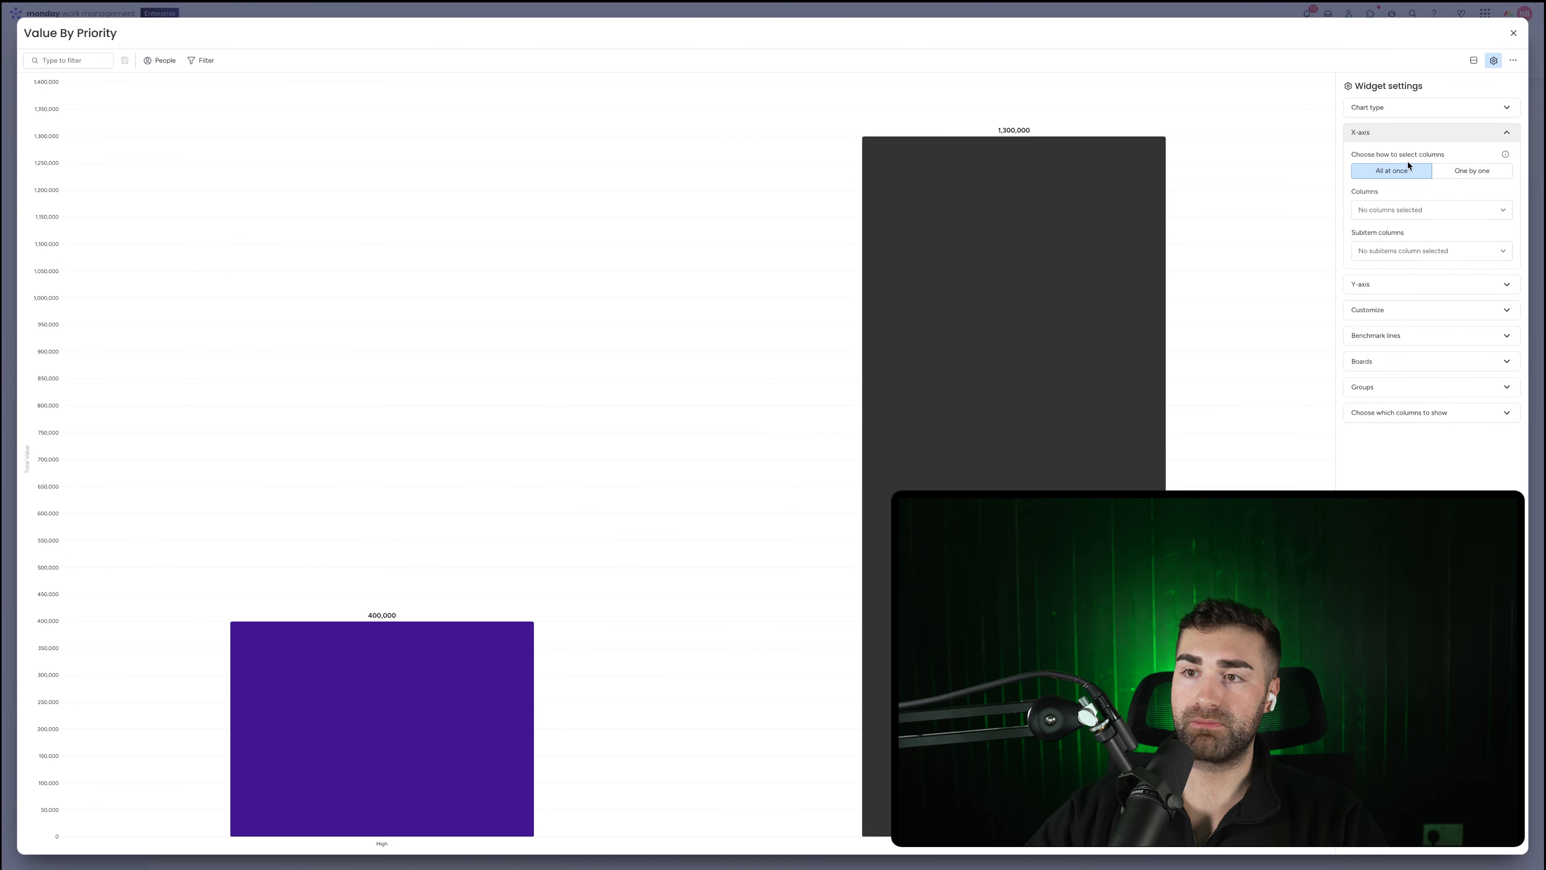
click(1513, 33)
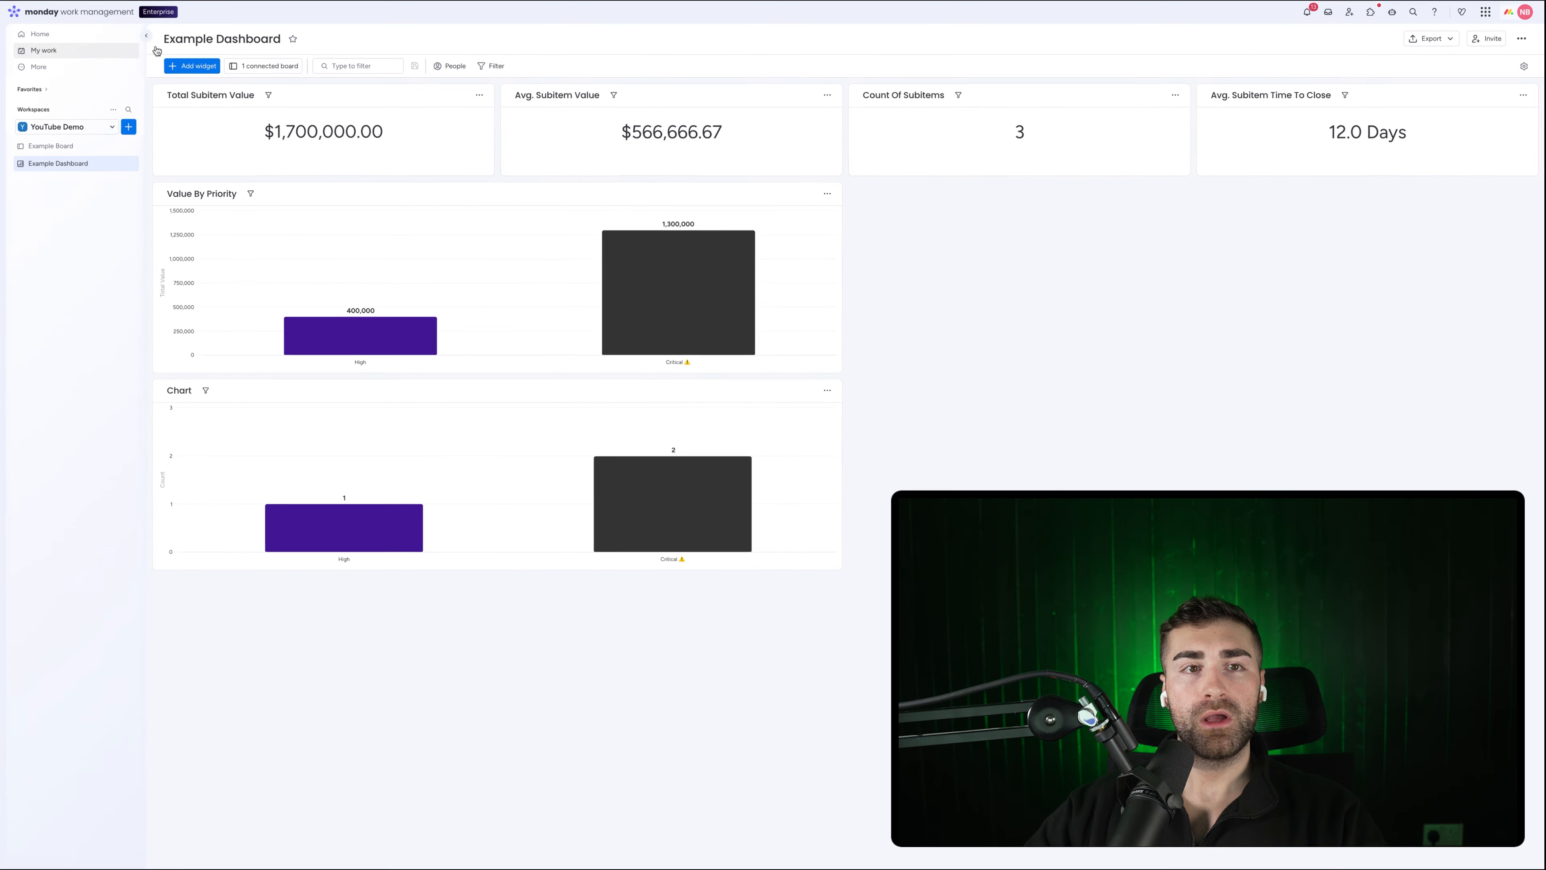
Add another Chart widget beside Value By Priority and name it Value By Status.
click(199, 67)
click(244, 103)
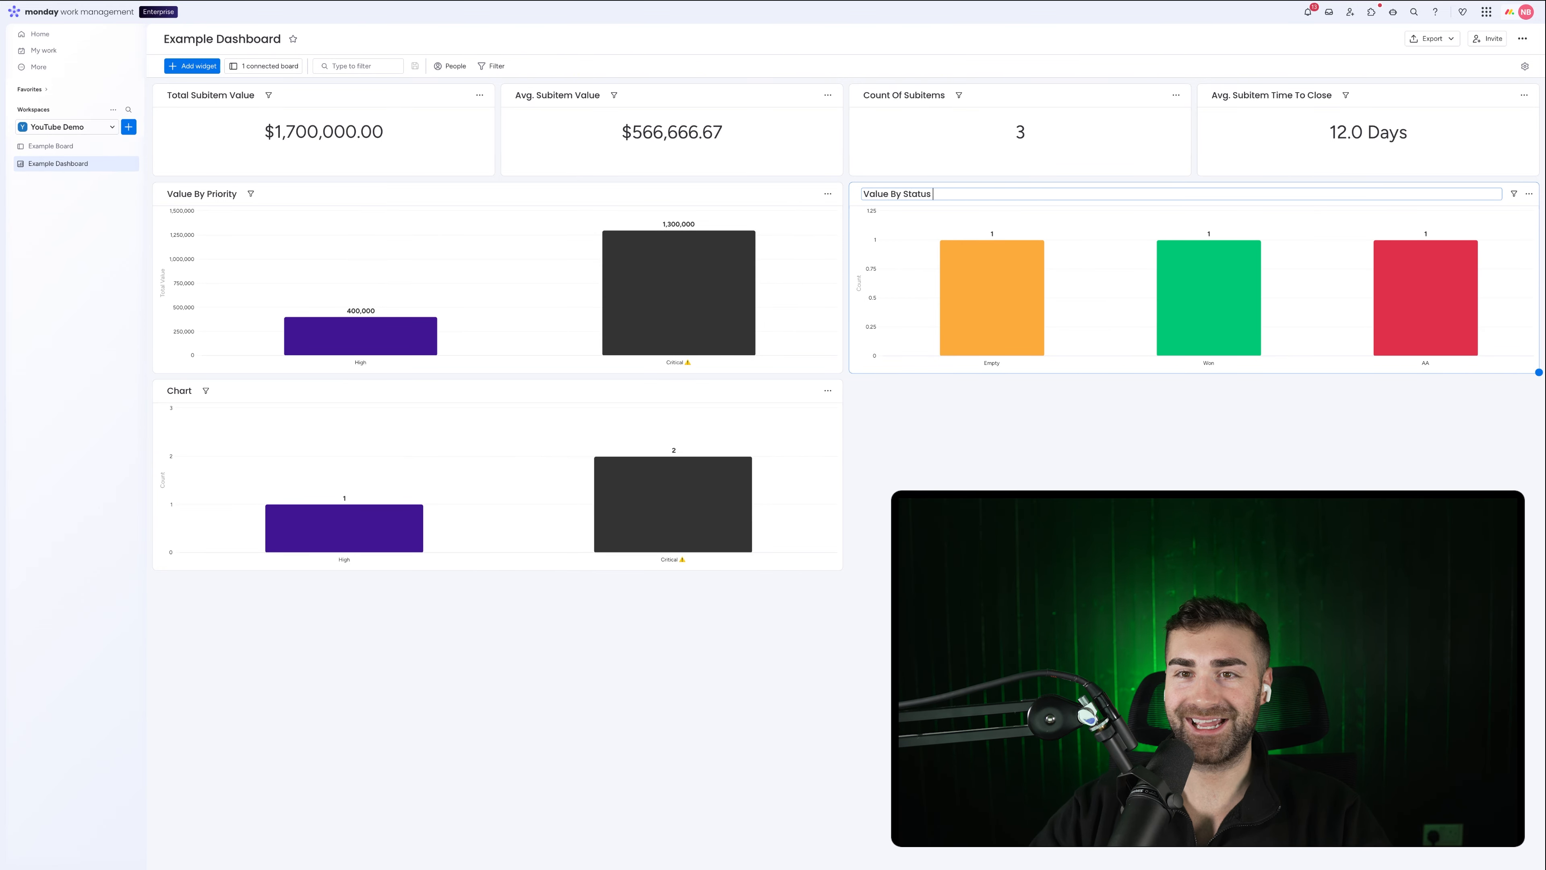
key(Return)
Set the Value By Status chart's X-axis to one-by-one selection with the Subitems Status mirror column for Example Board.
click(1524, 194)
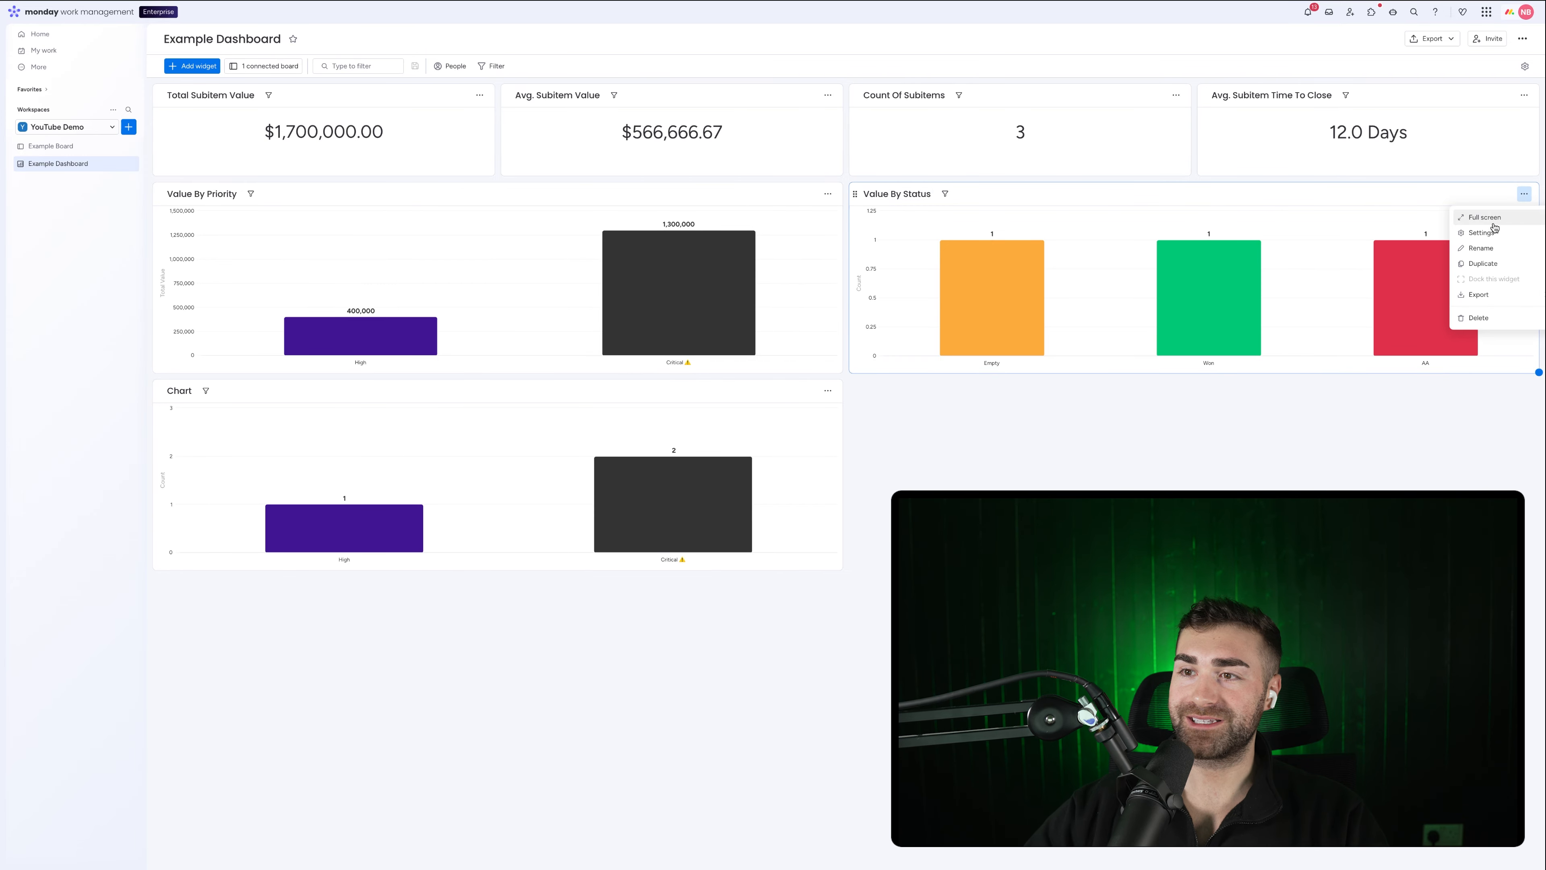
click(1483, 231)
click(1383, 130)
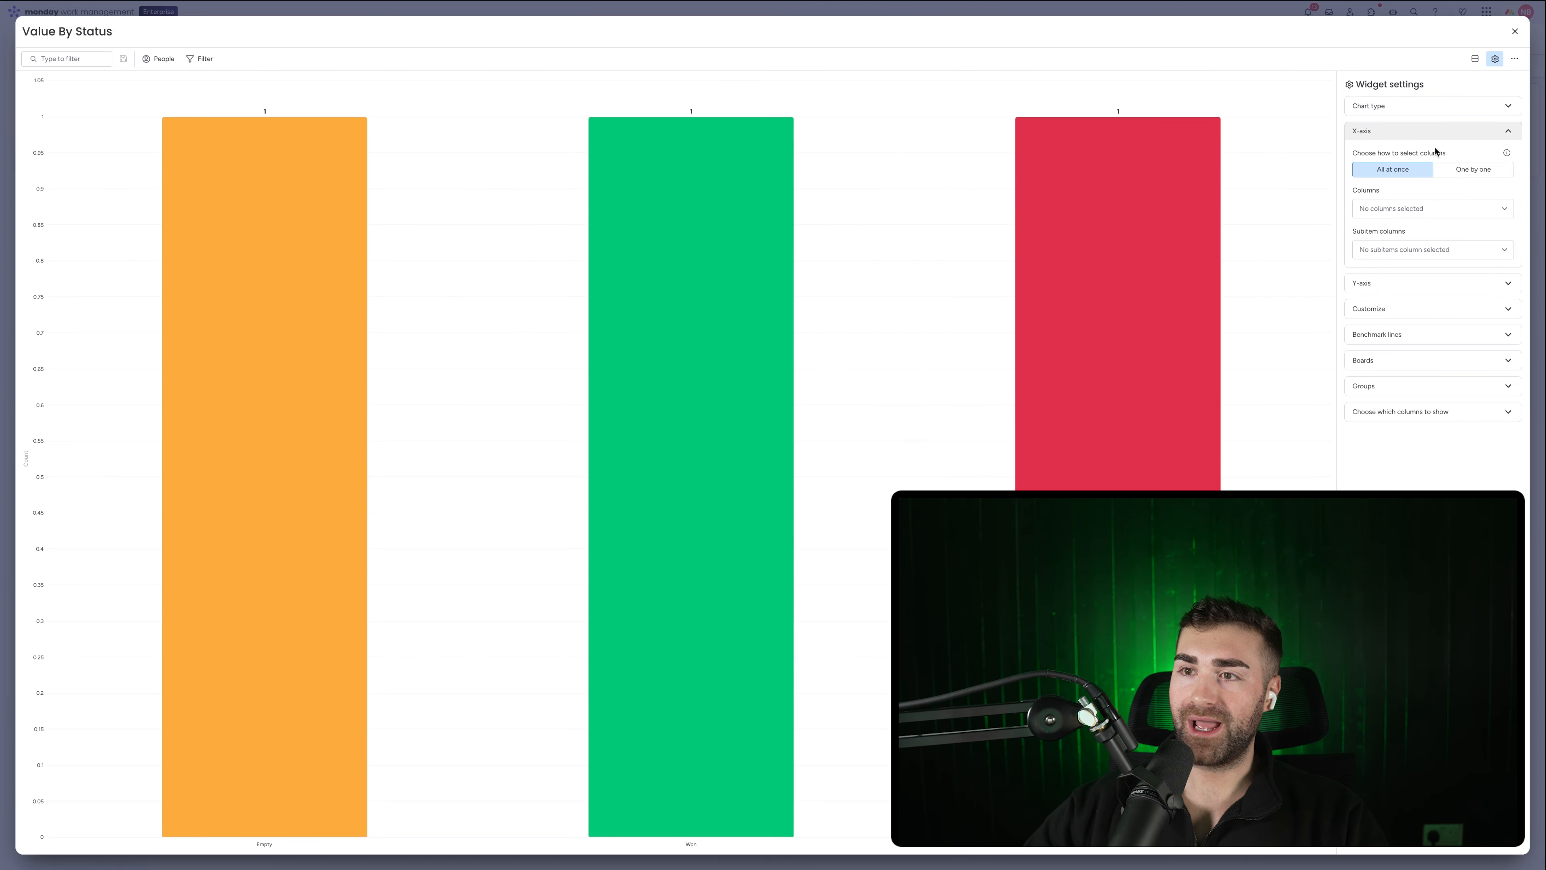
click(1472, 170)
click(1468, 198)
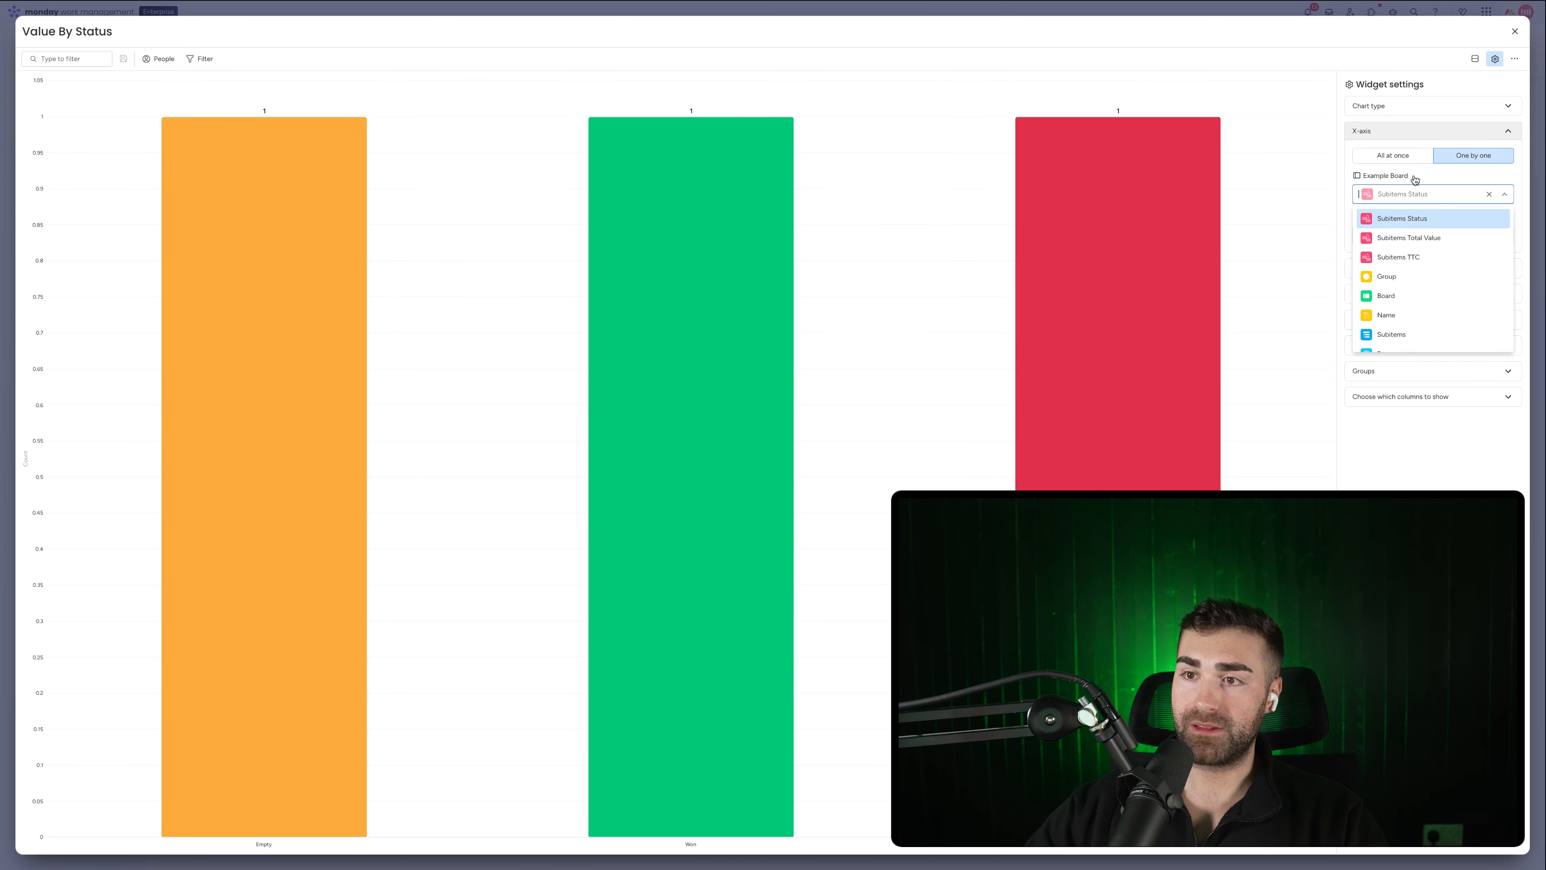
click(1387, 221)
Set the Value By Status chart's Y-axis to one-by-one selection, using the Subitems Total Value mirror column.
click(1396, 268)
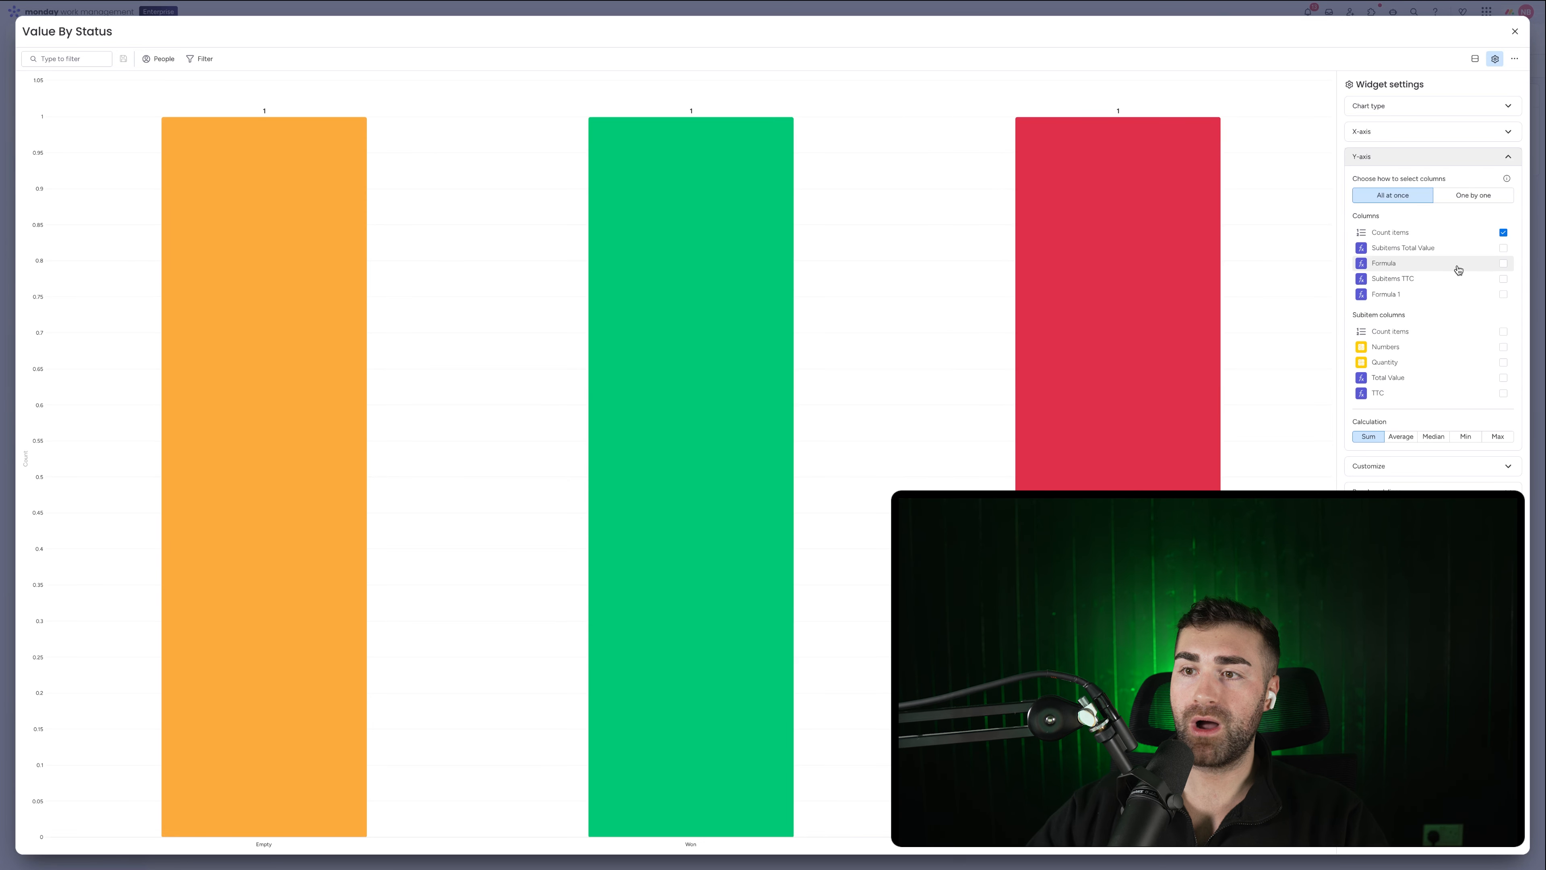
click(1473, 196)
click(1470, 239)
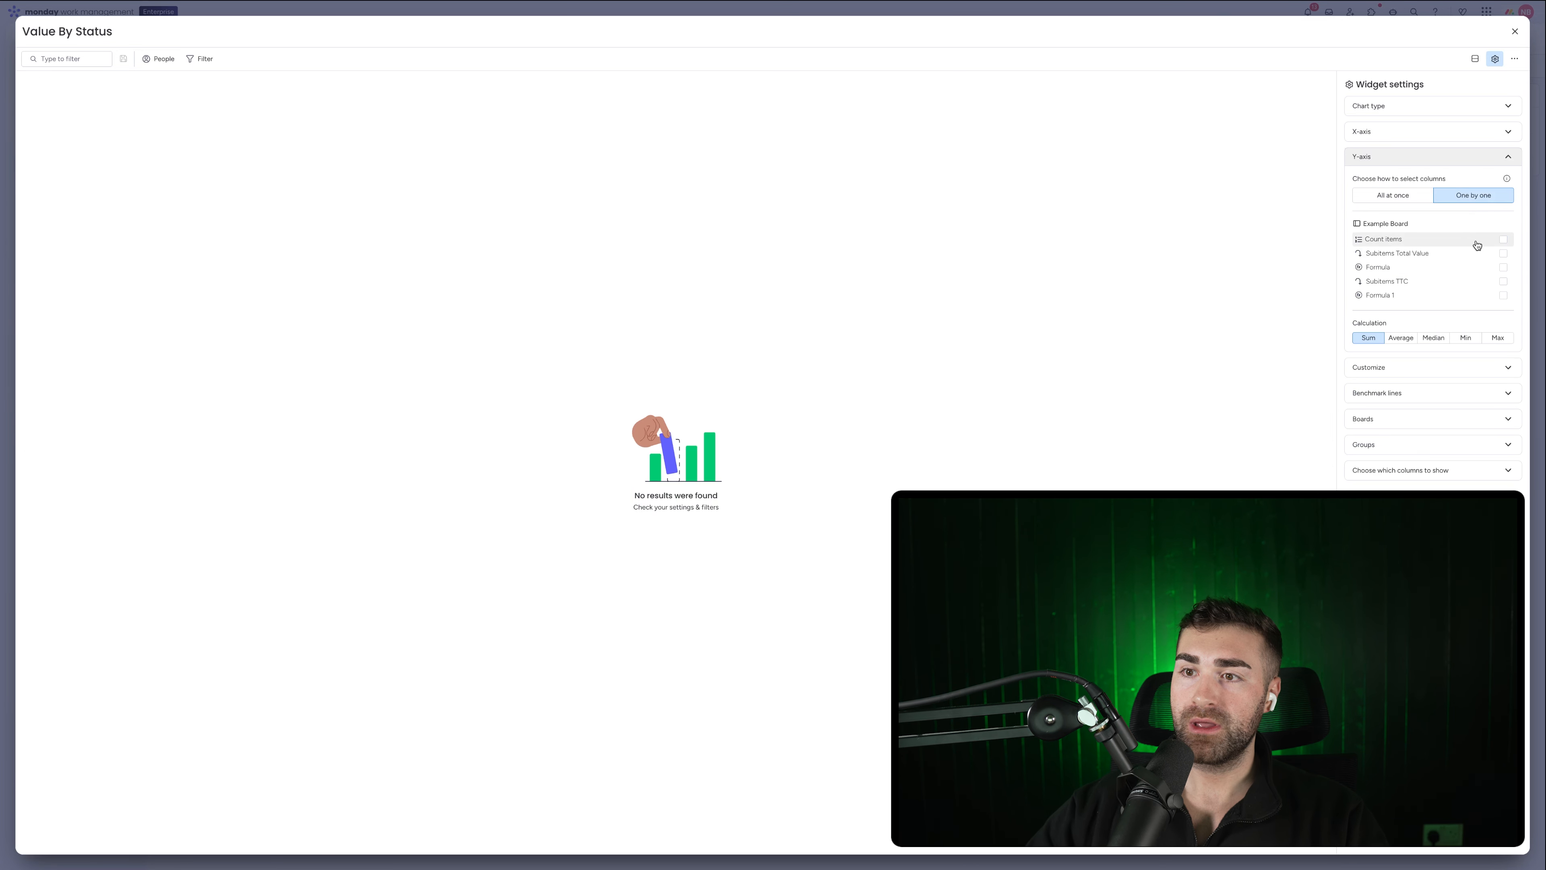
click(1401, 259)
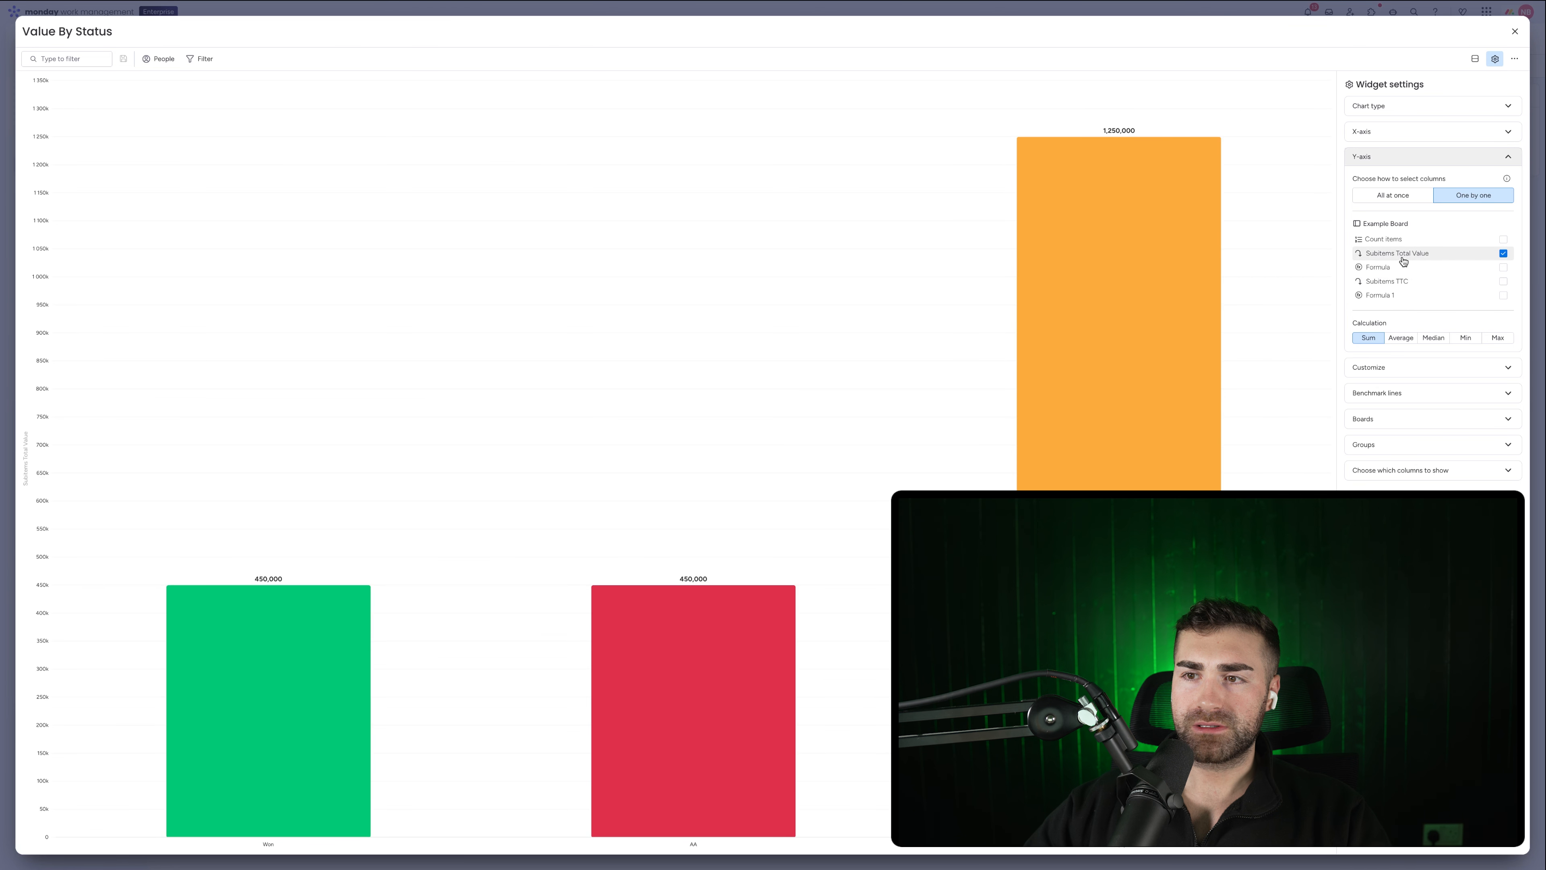
Try the Formula and Subitems TTC columns on the Y-axis, then restore Subitems Total Value.
click(1402, 259)
click(1388, 281)
click(1387, 270)
right_click(1389, 276)
click(1385, 271)
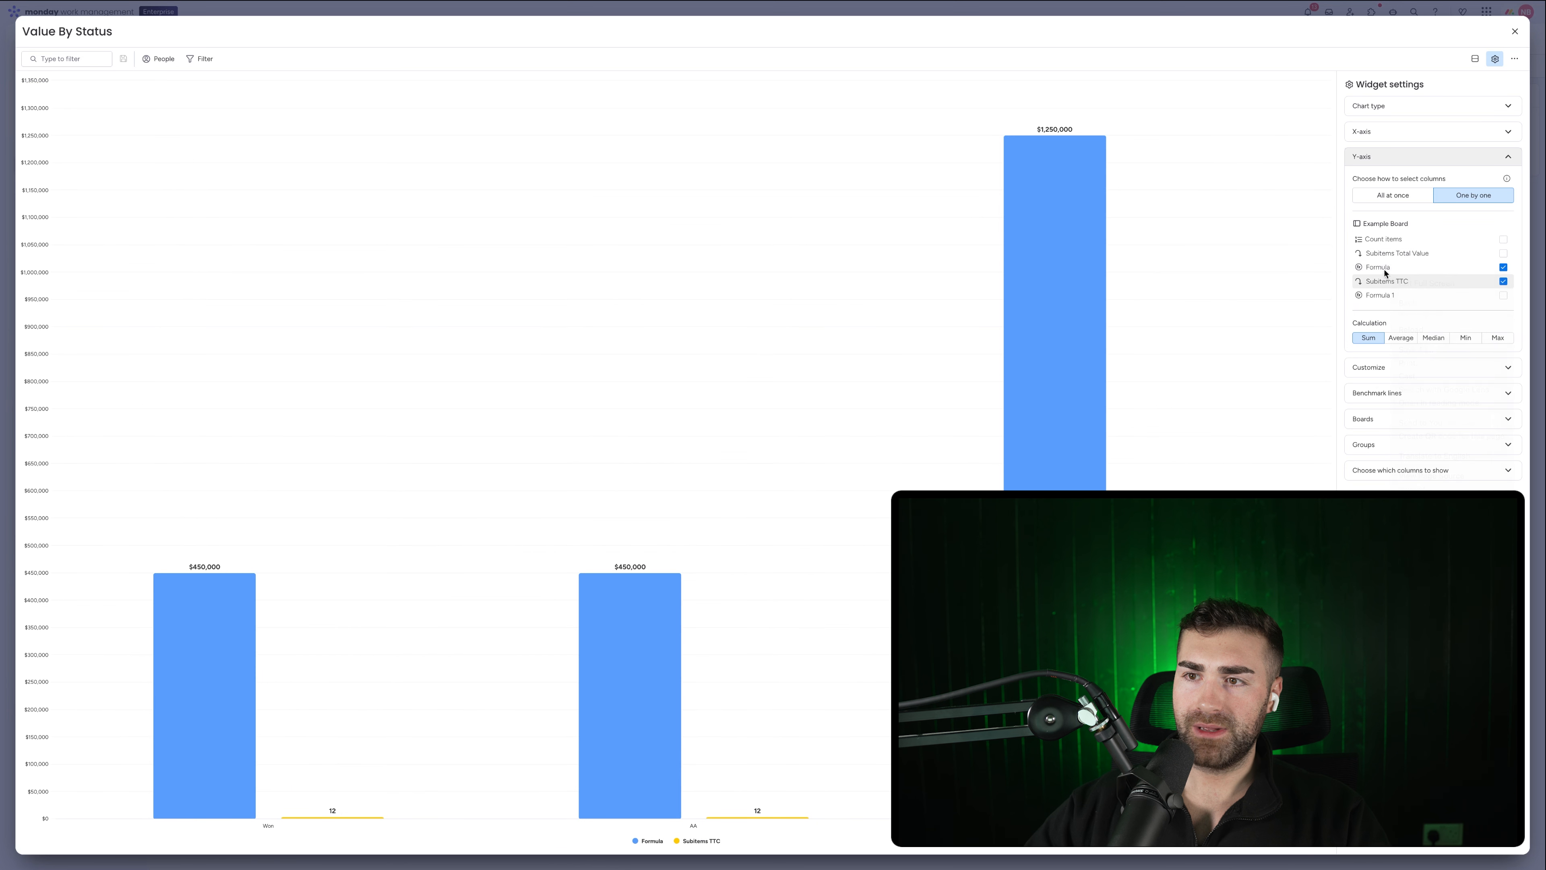
click(1384, 268)
click(1384, 279)
click(1384, 253)
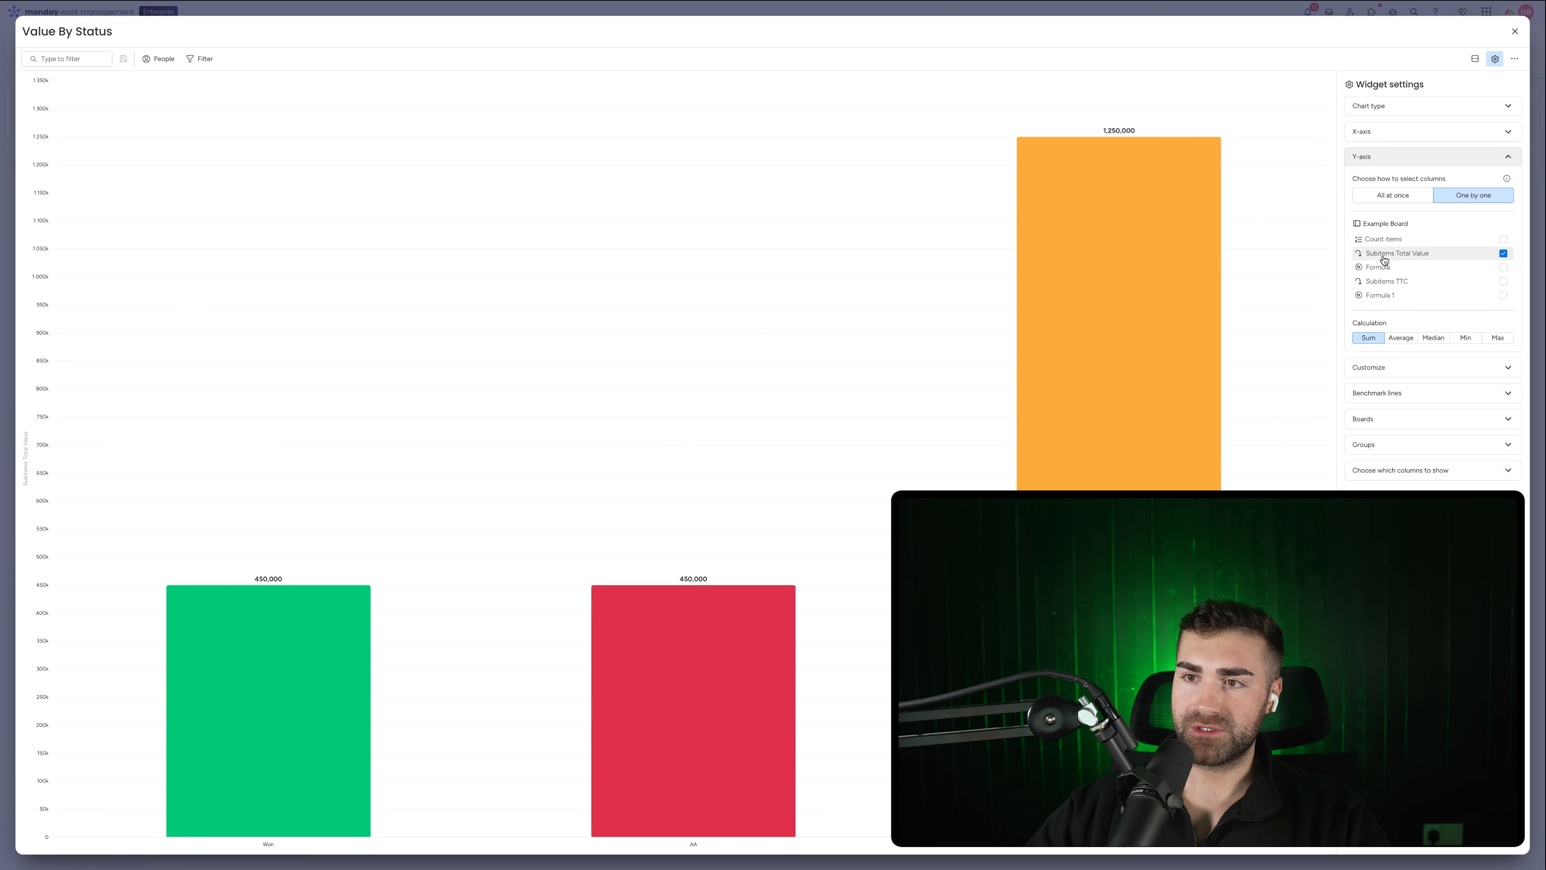
click(1389, 259)
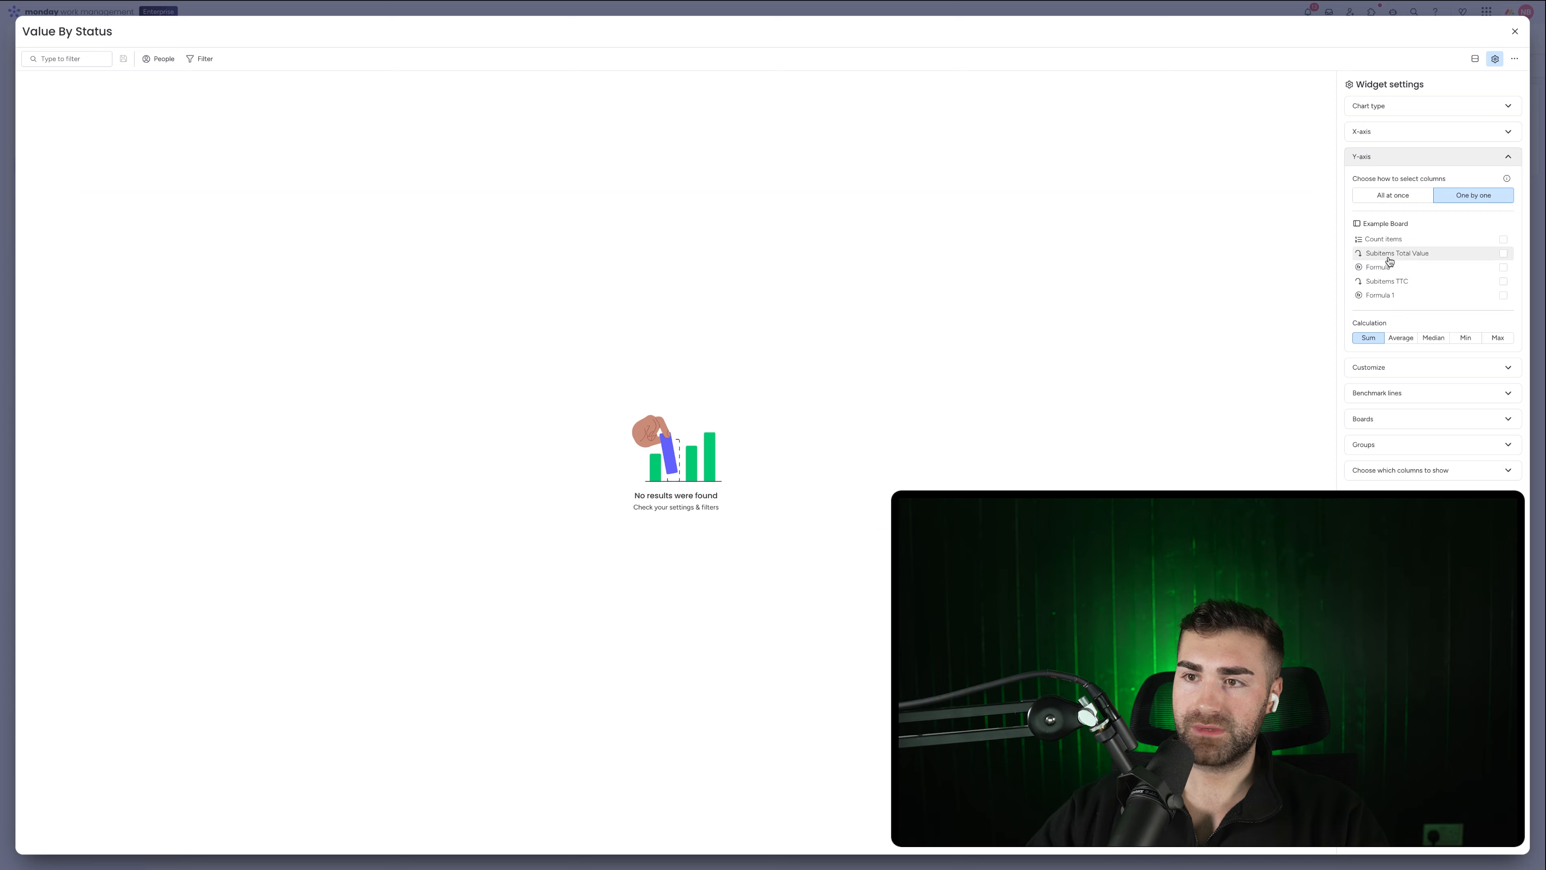
click(1390, 260)
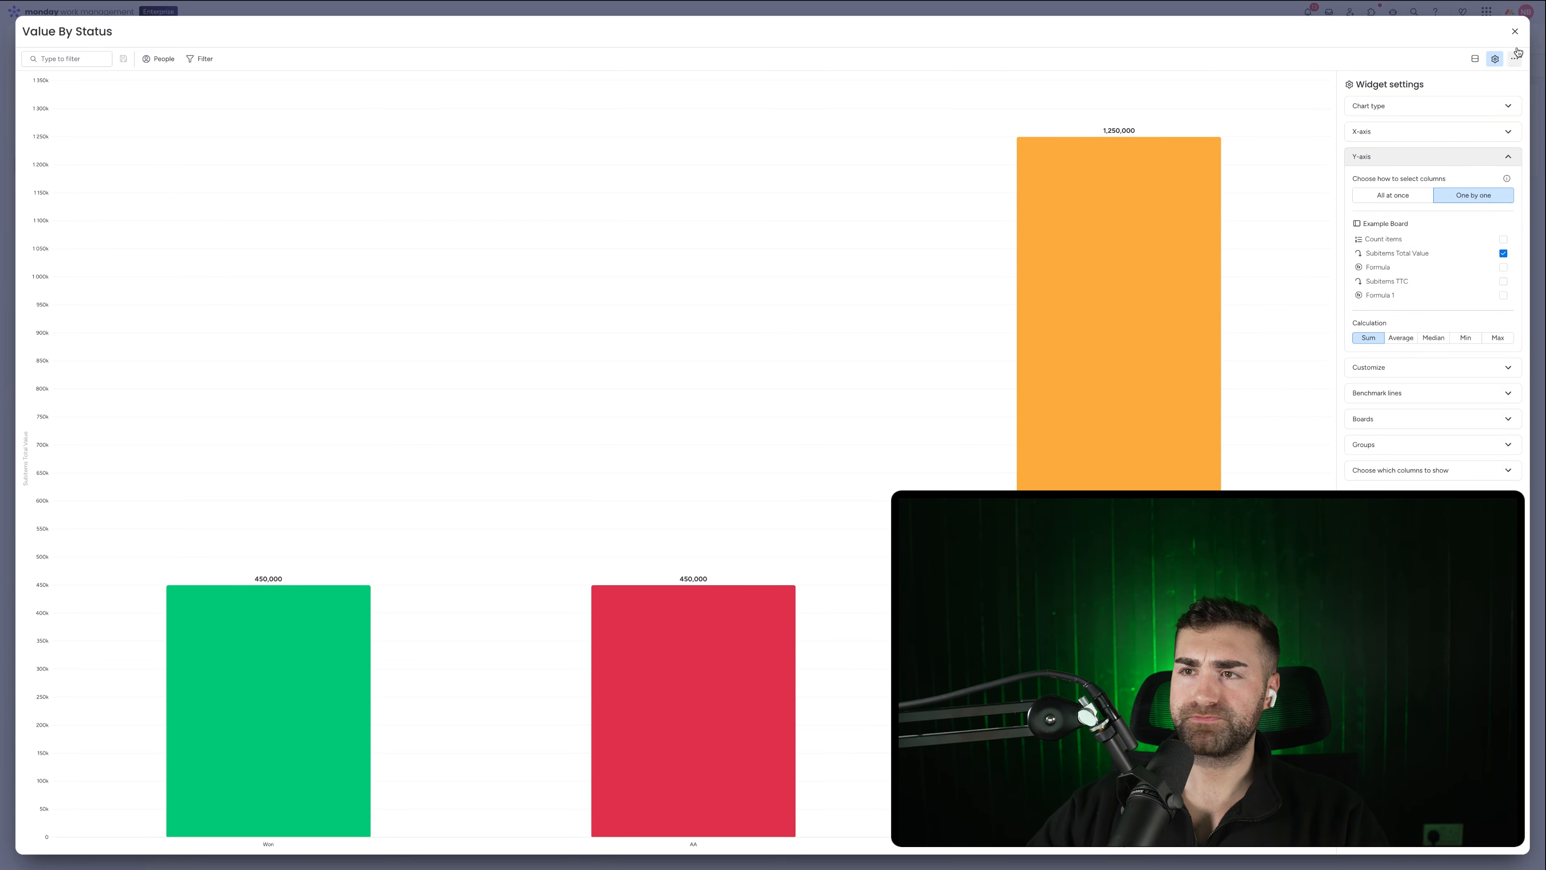
Exit the chart settings and expand Item 2 and Item 3 on the Example Board to examine their subitem statuses and values.
click(1515, 32)
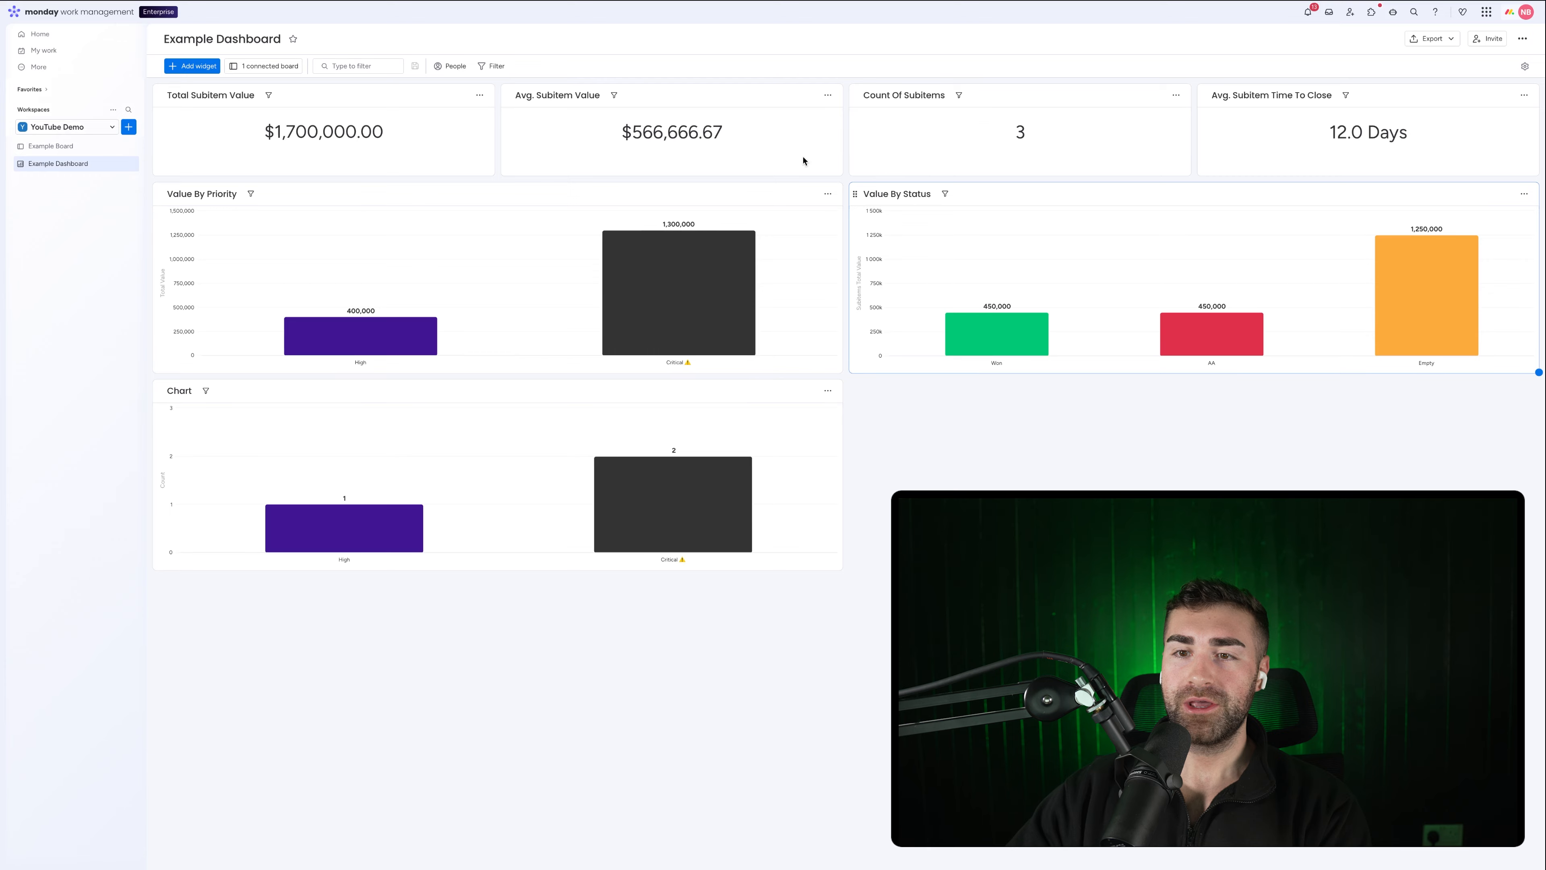
mouse_move(1171, 336)
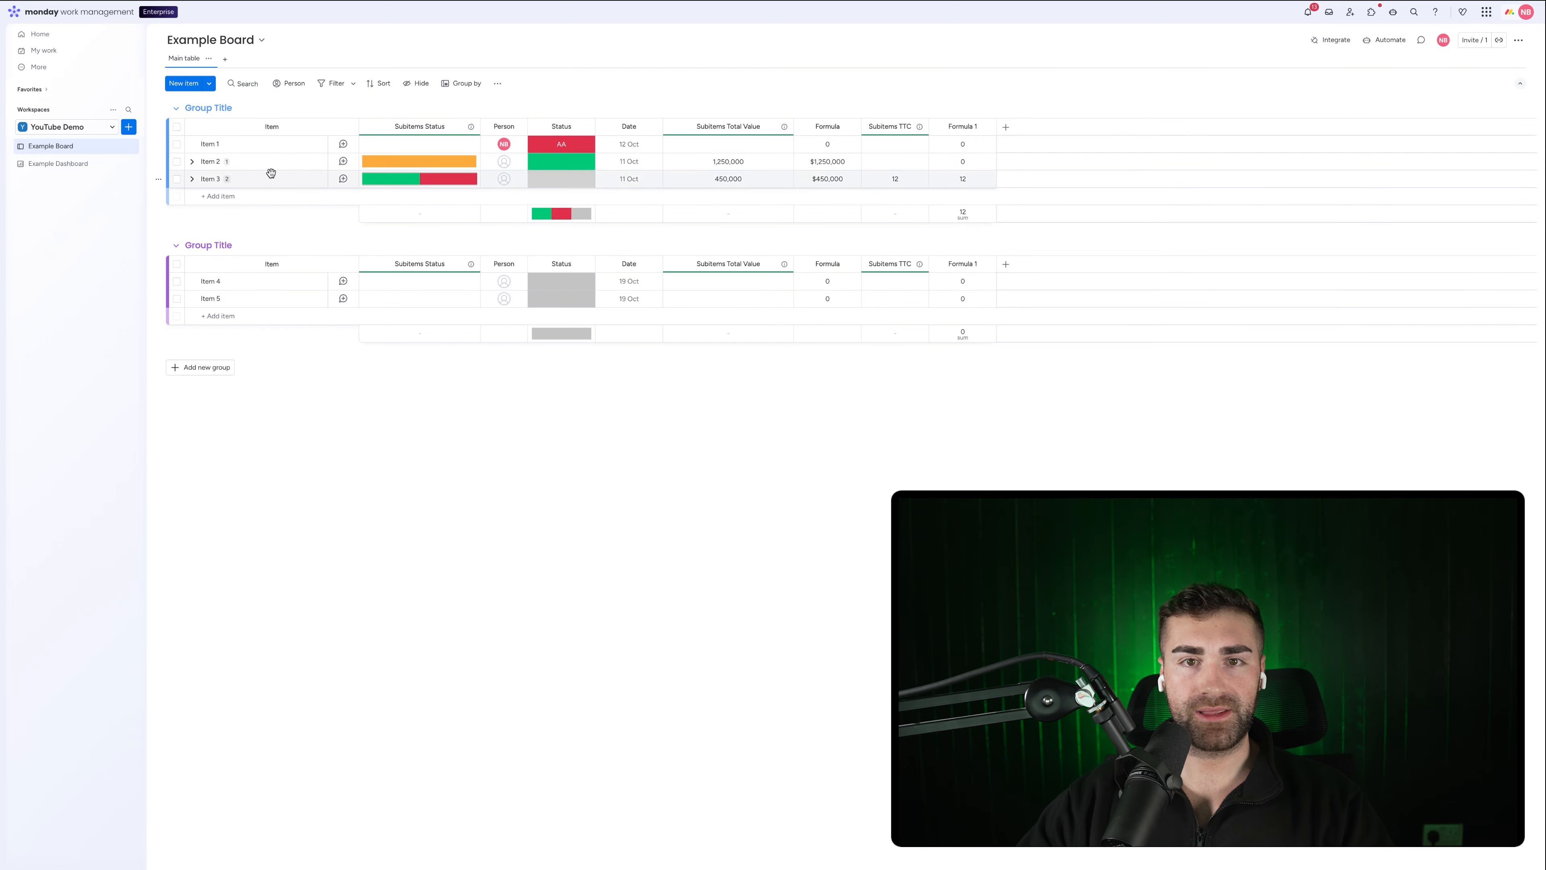
click(191, 161)
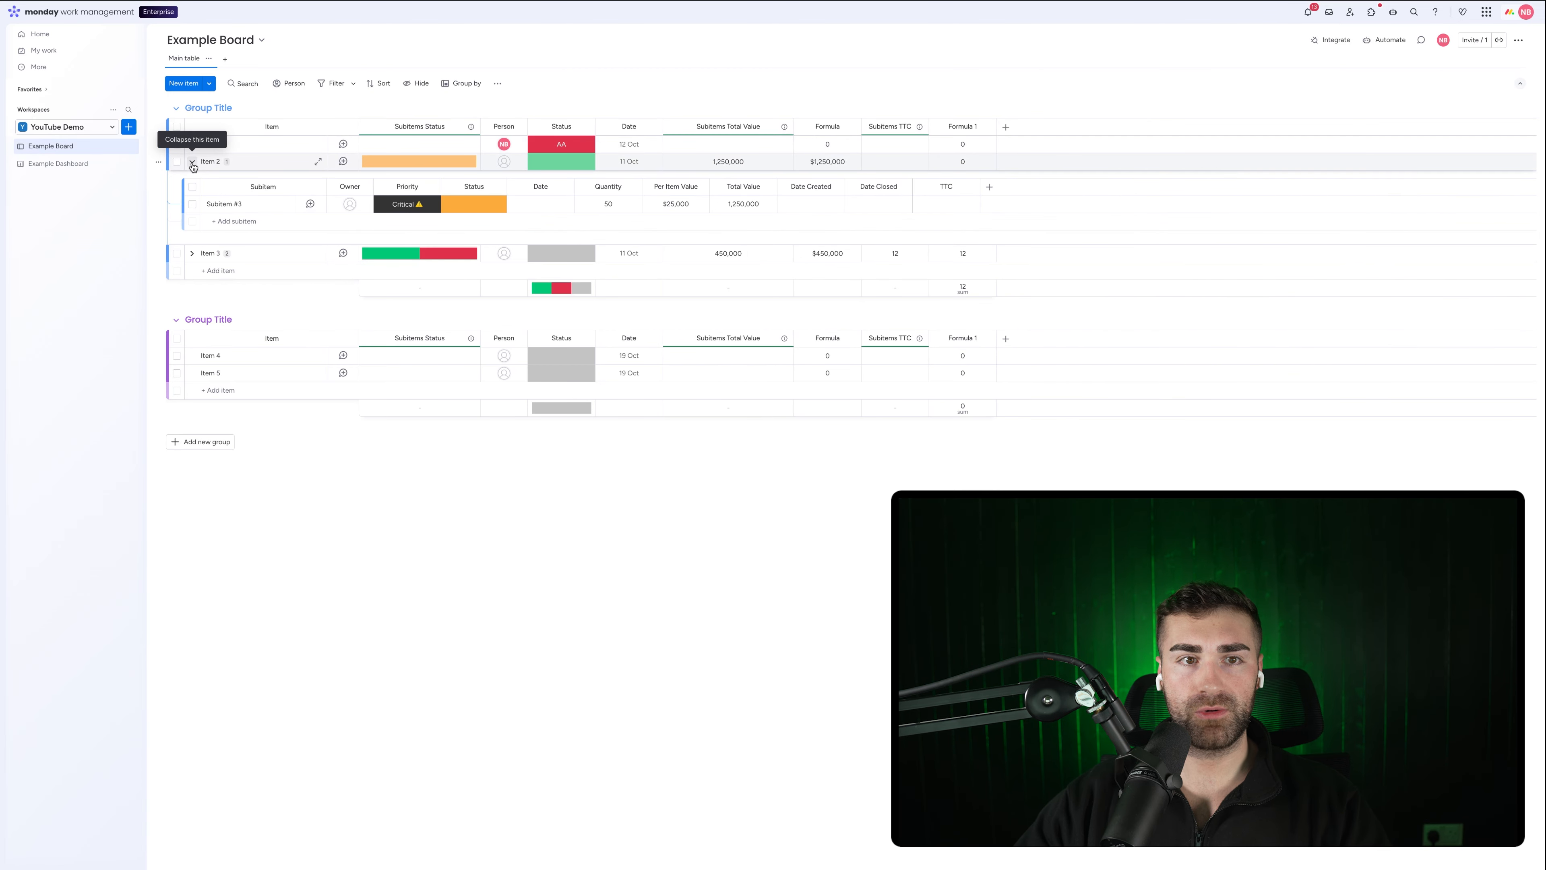
click(191, 253)
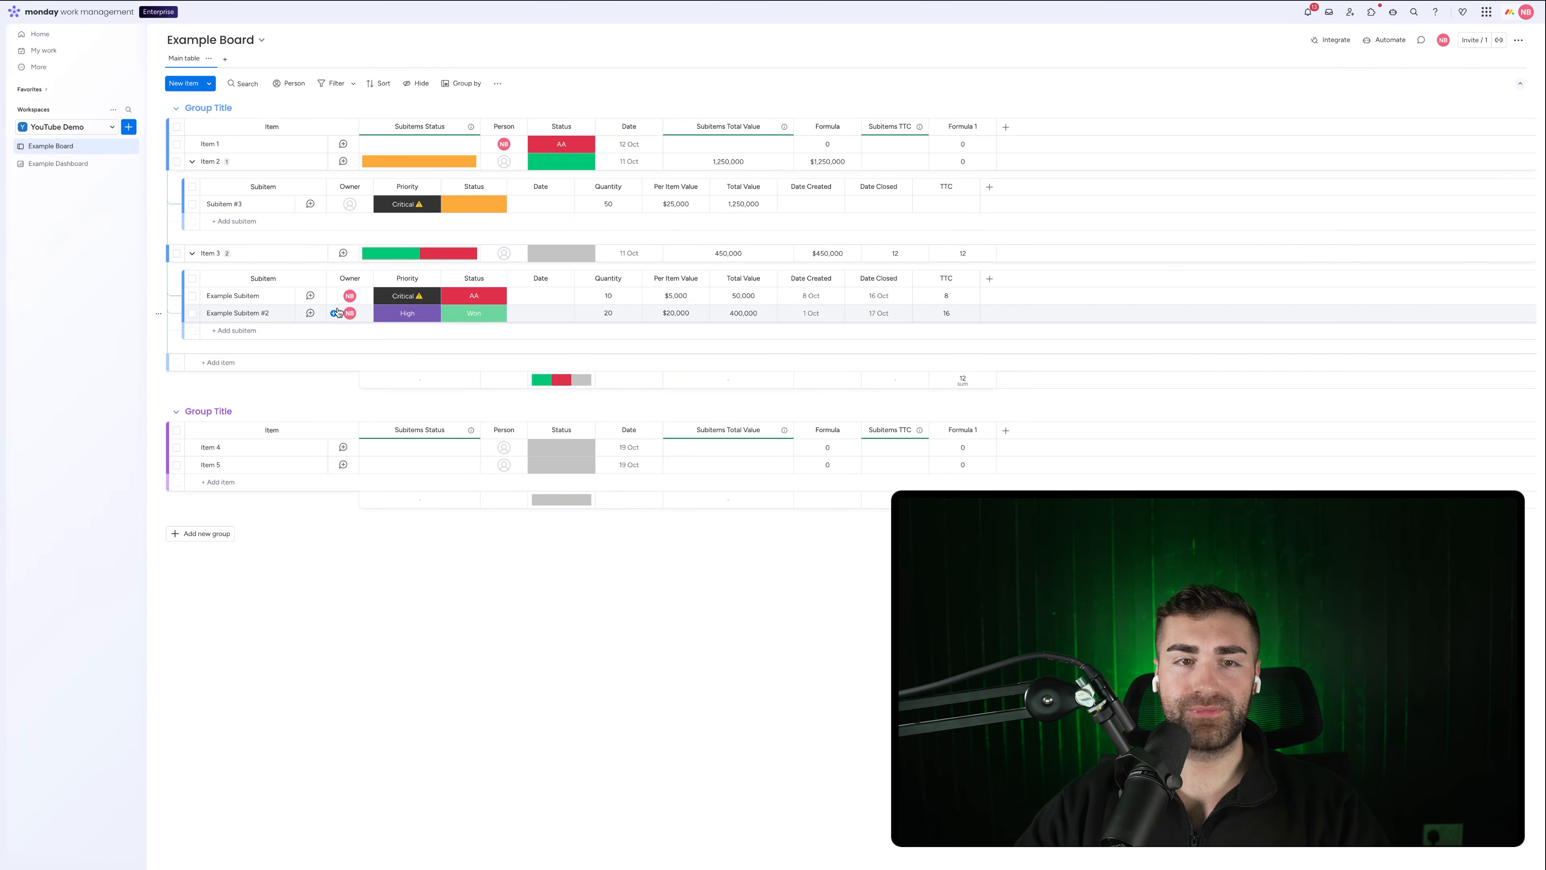
Compare the Value By Status chart's bars on the Example Dashboard with Item 3's subitem statuses and total values on the Example Board.
click(89, 164)
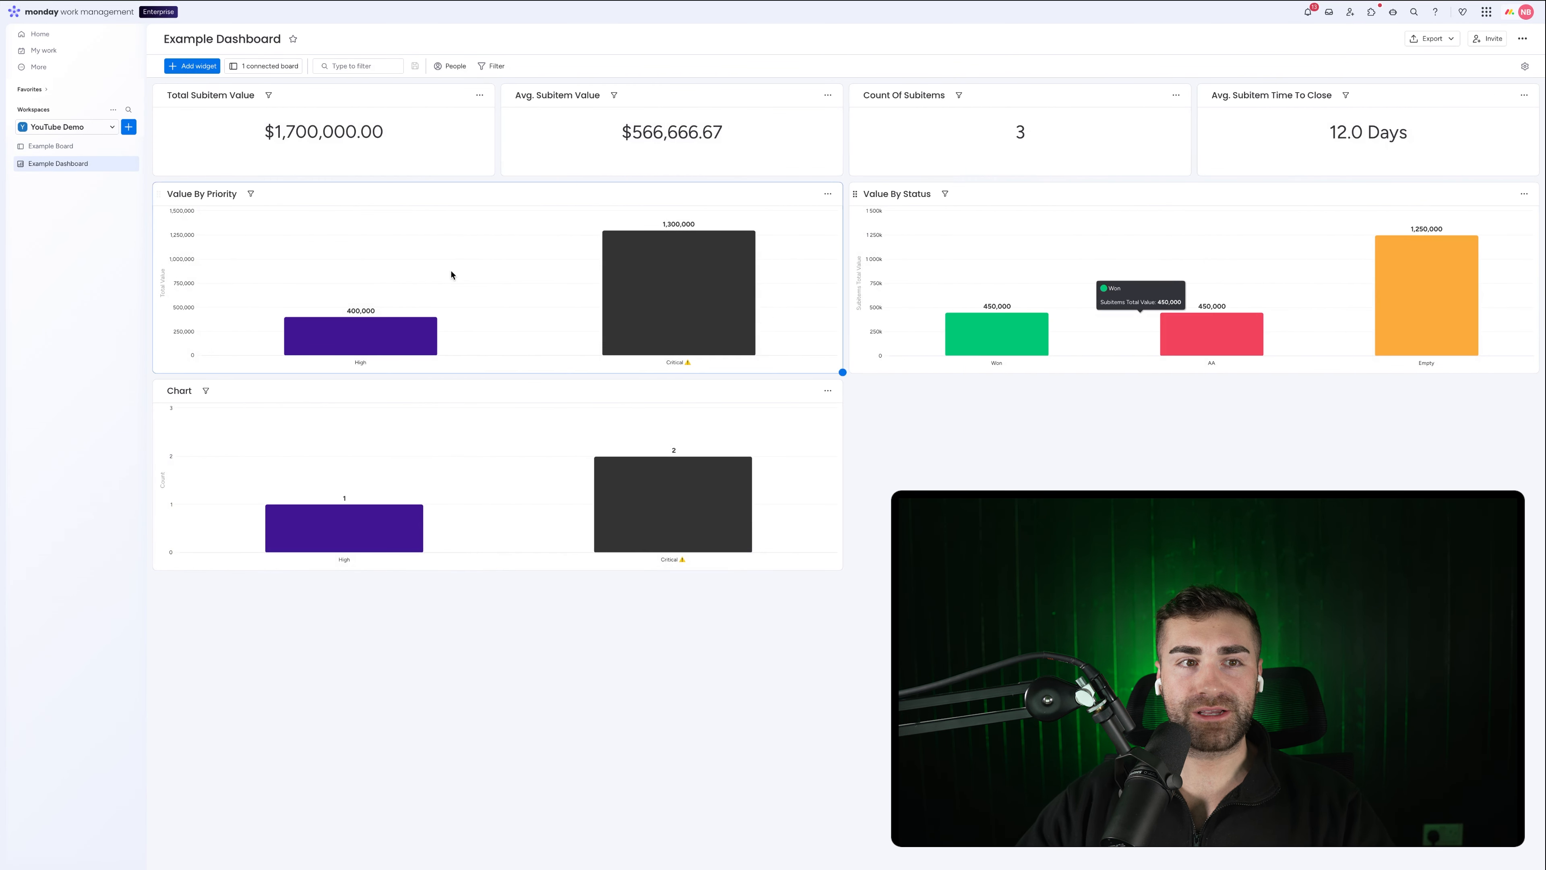
click(55, 146)
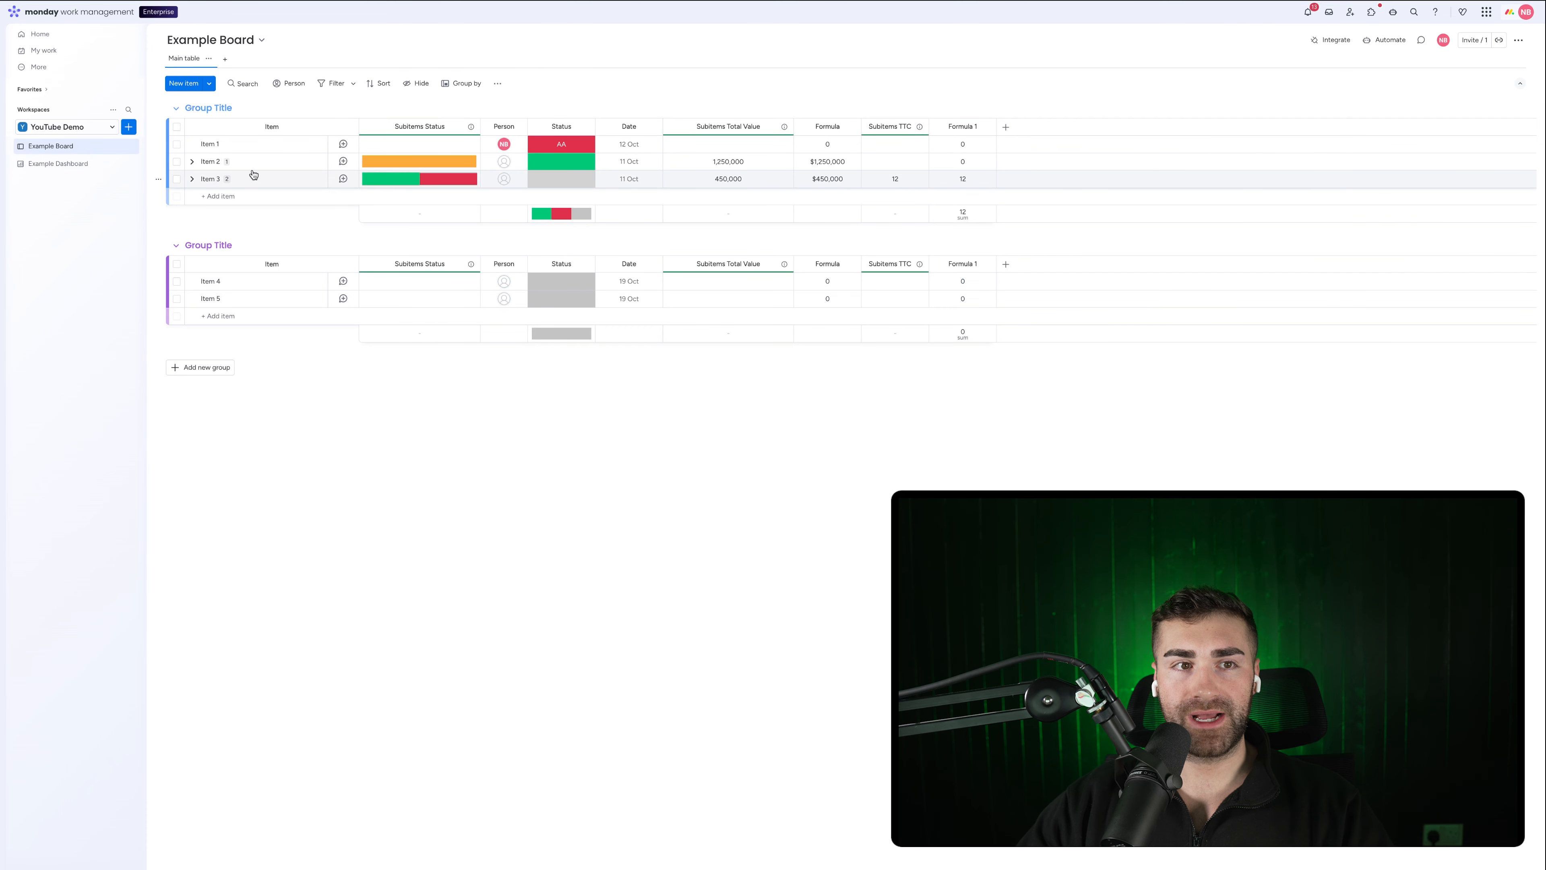
click(89, 165)
mouse_move(1034, 332)
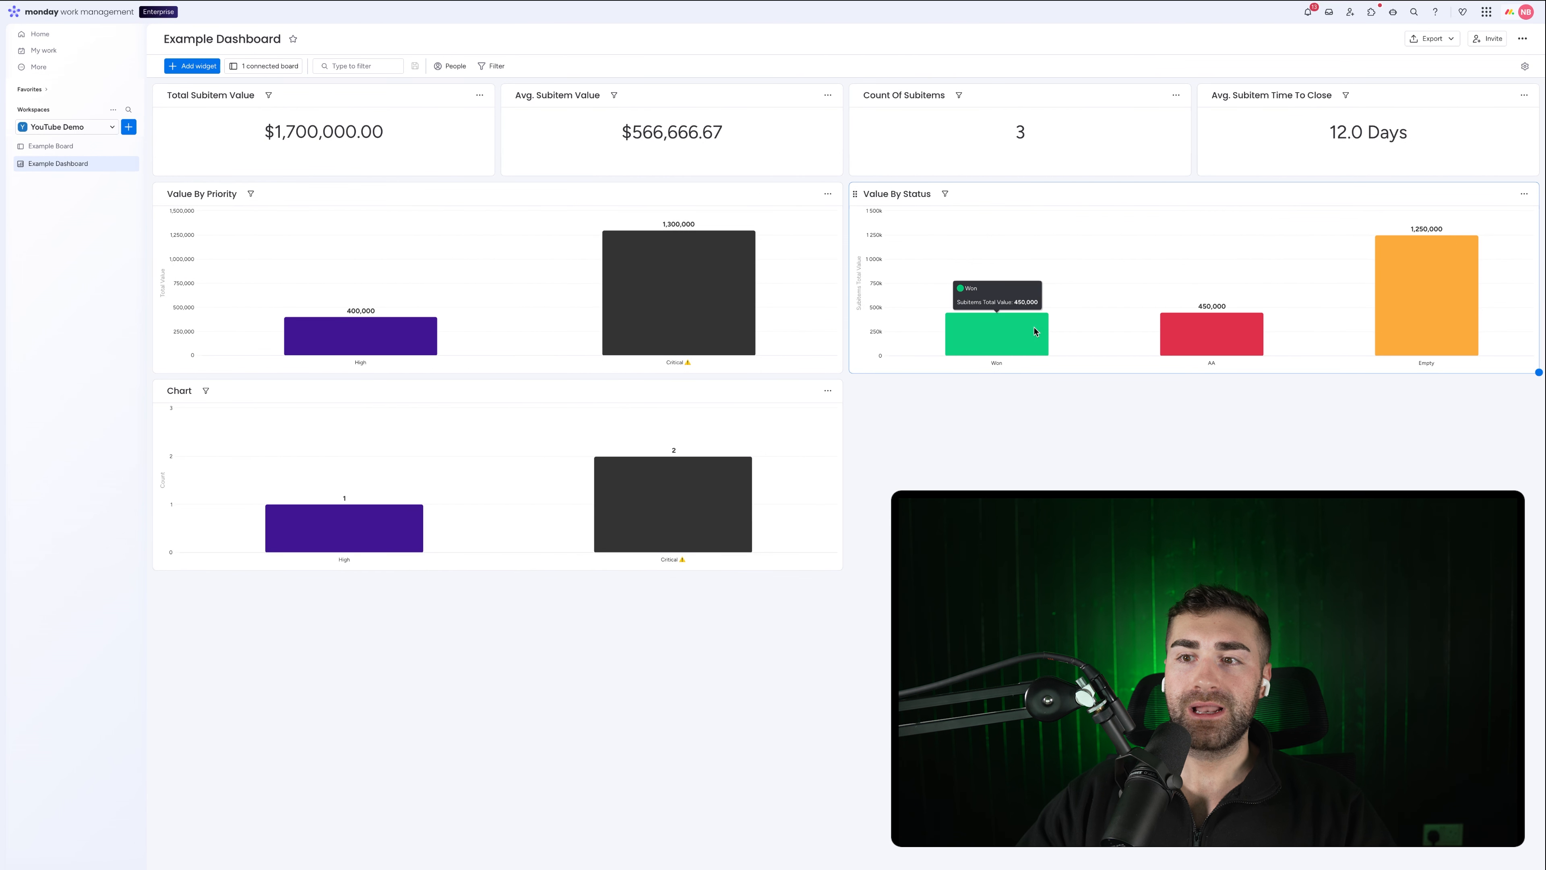
mouse_move(1226, 331)
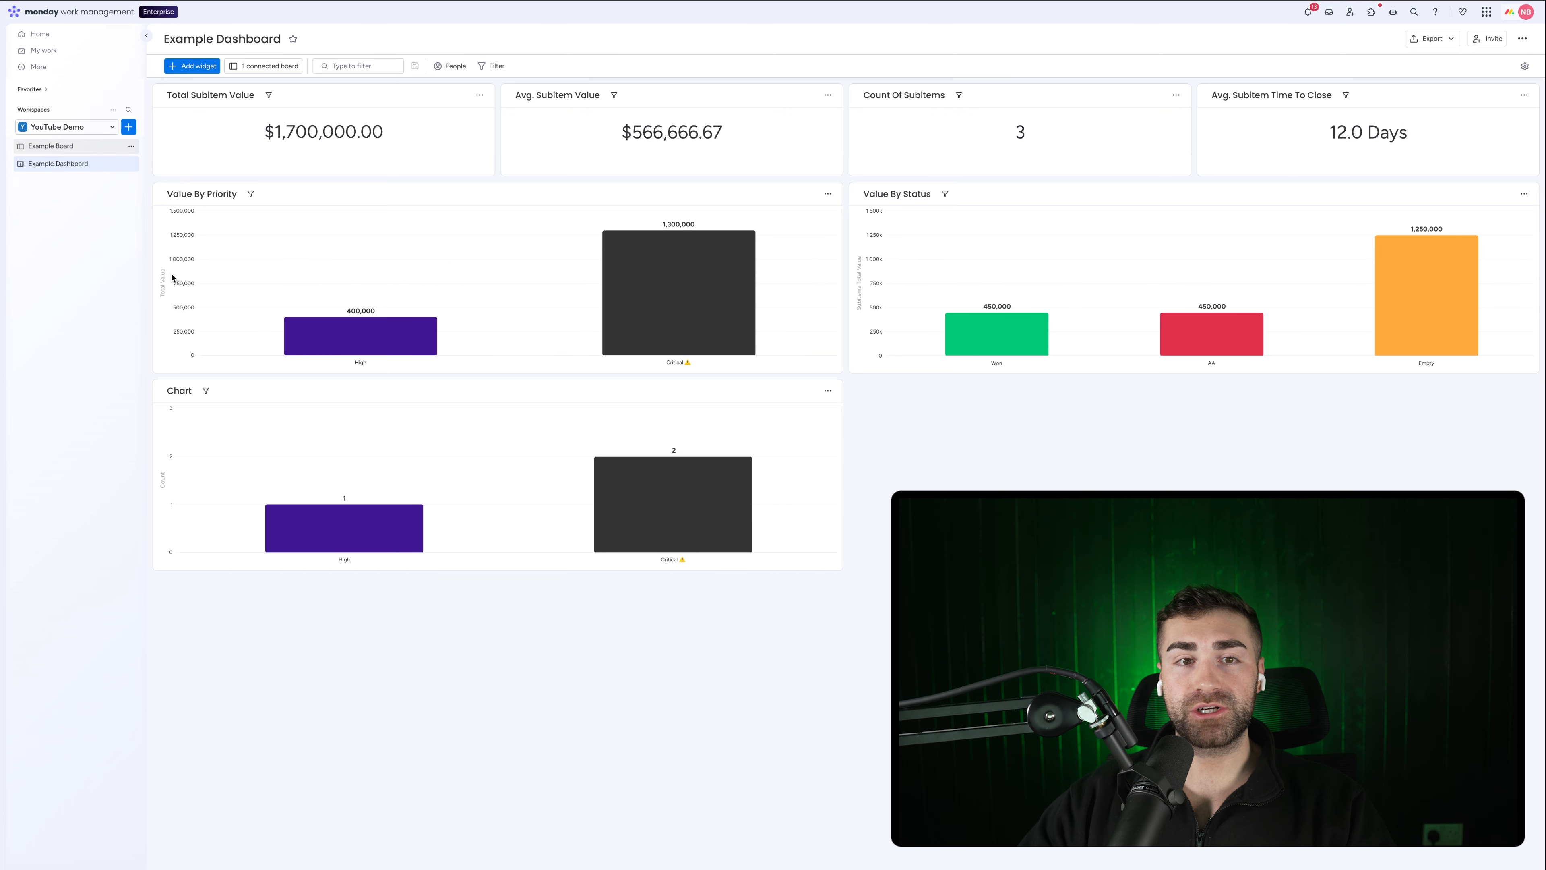
click(192, 179)
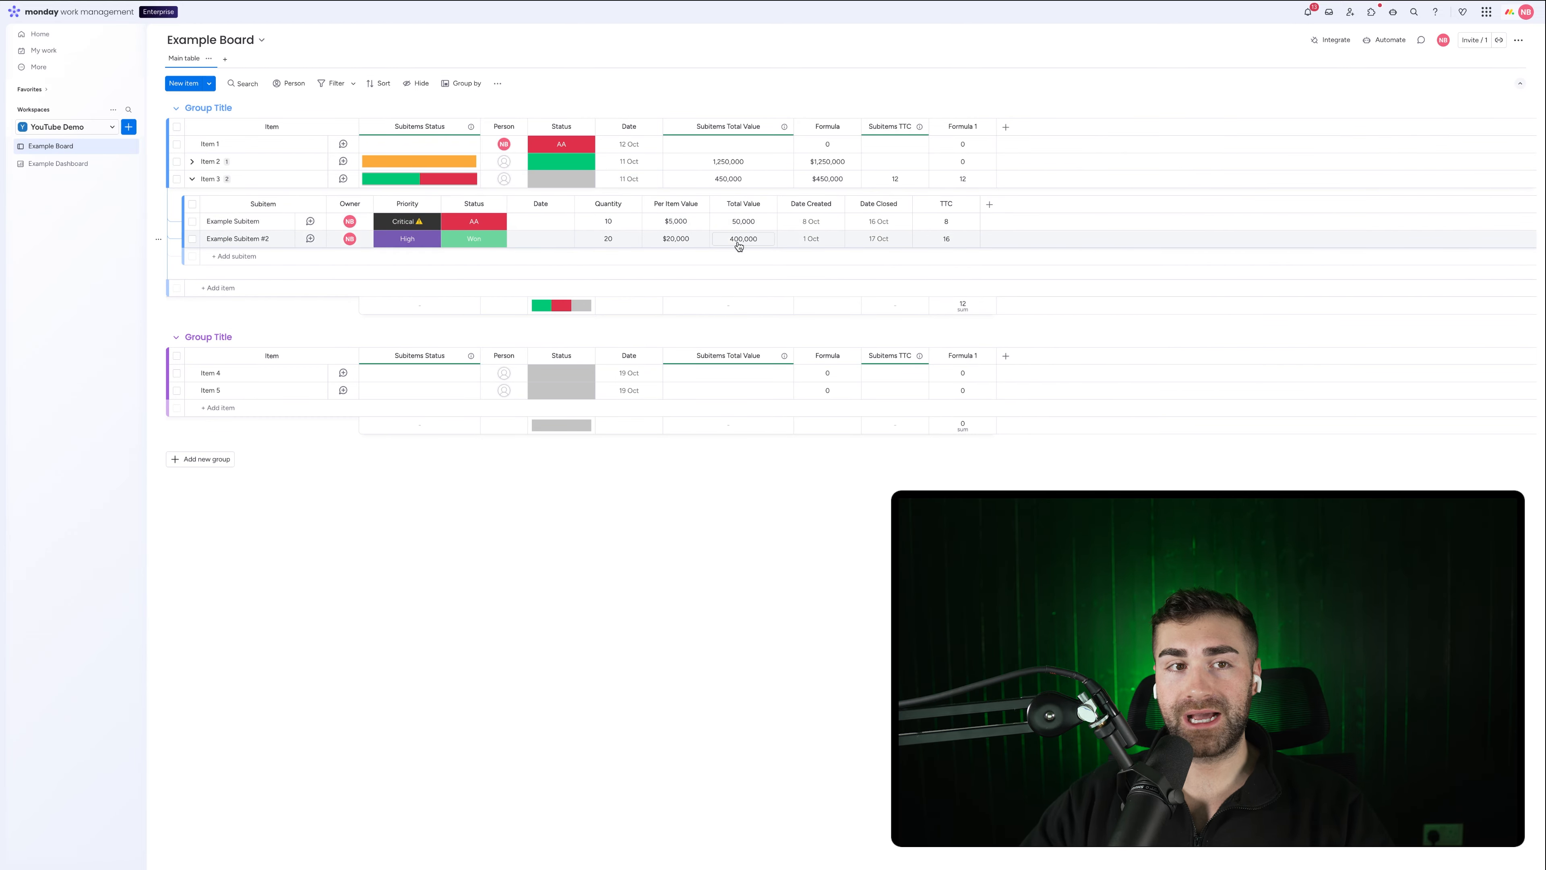
click(42, 164)
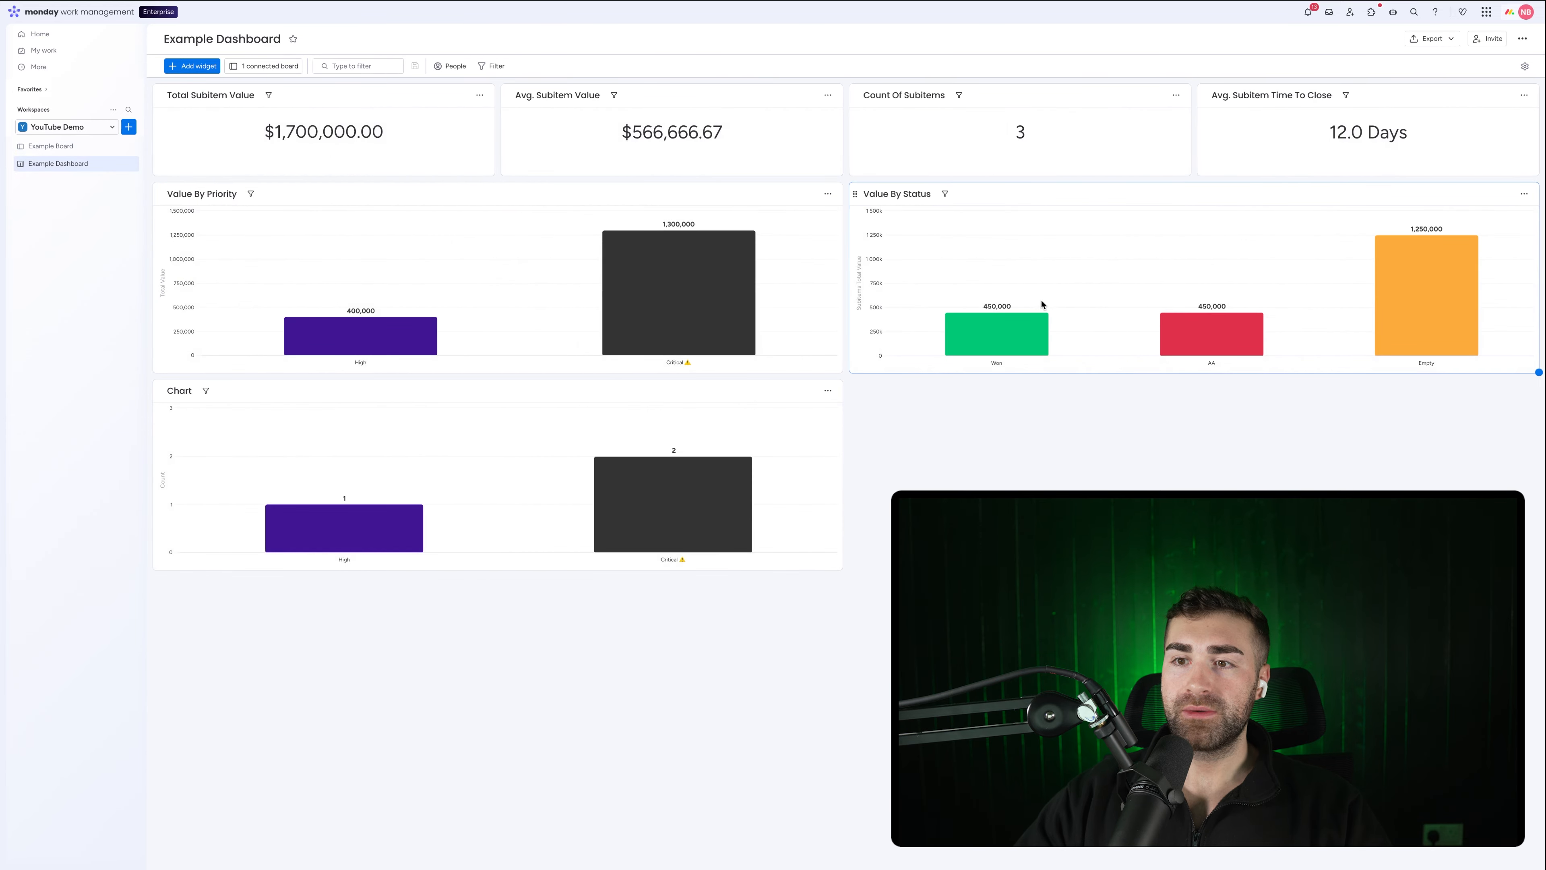
mouse_move(1452, 251)
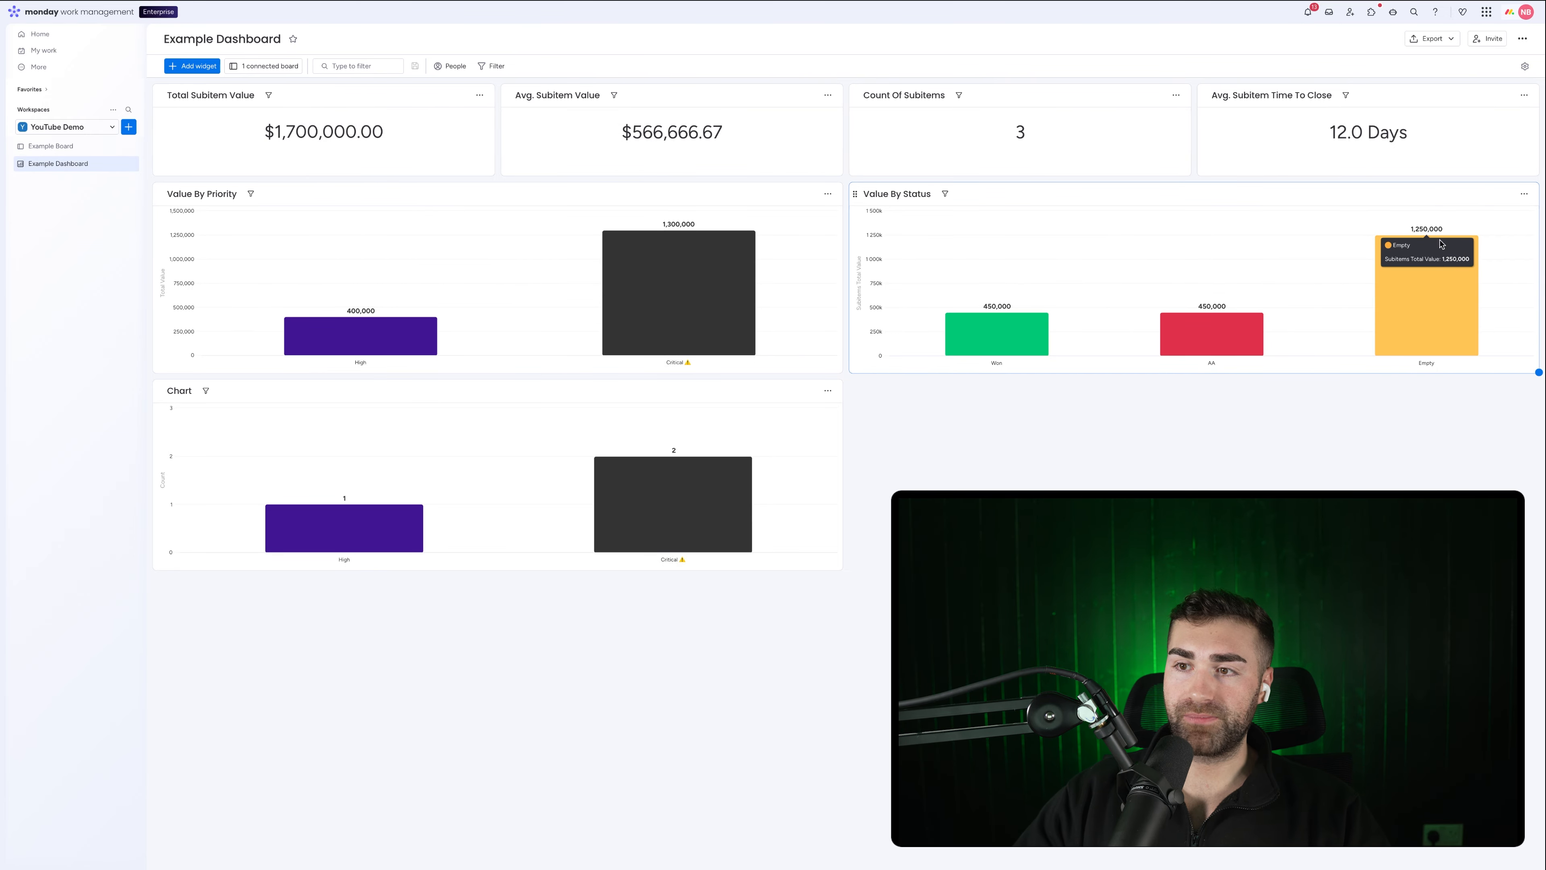
Add a subitem named "Subitem #4" under Item 2 on the Example Board.
click(50, 146)
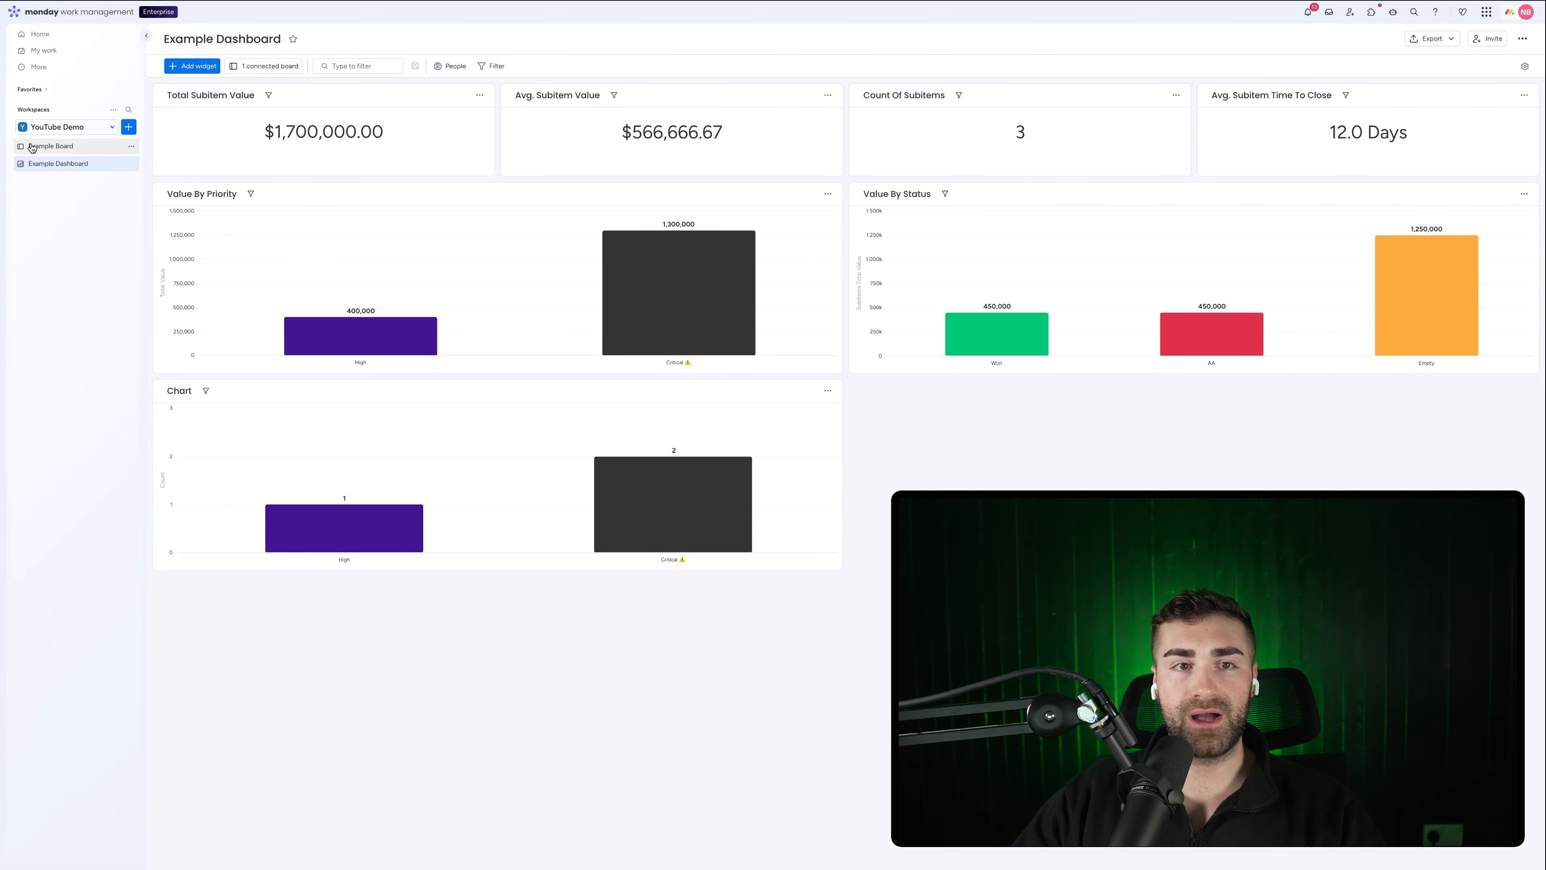
click(192, 161)
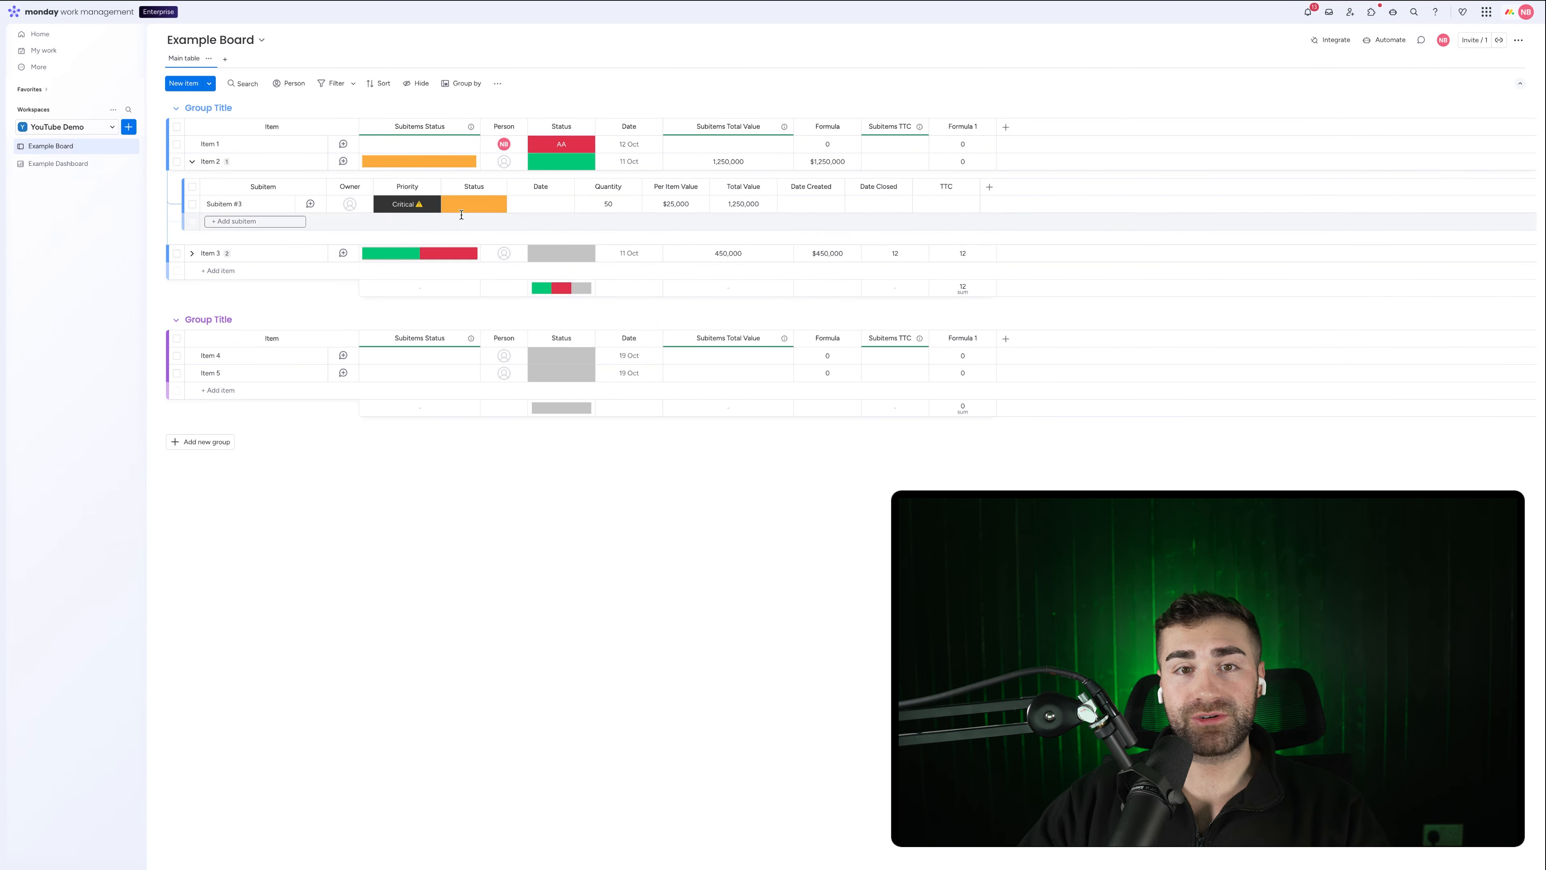
click(273, 223)
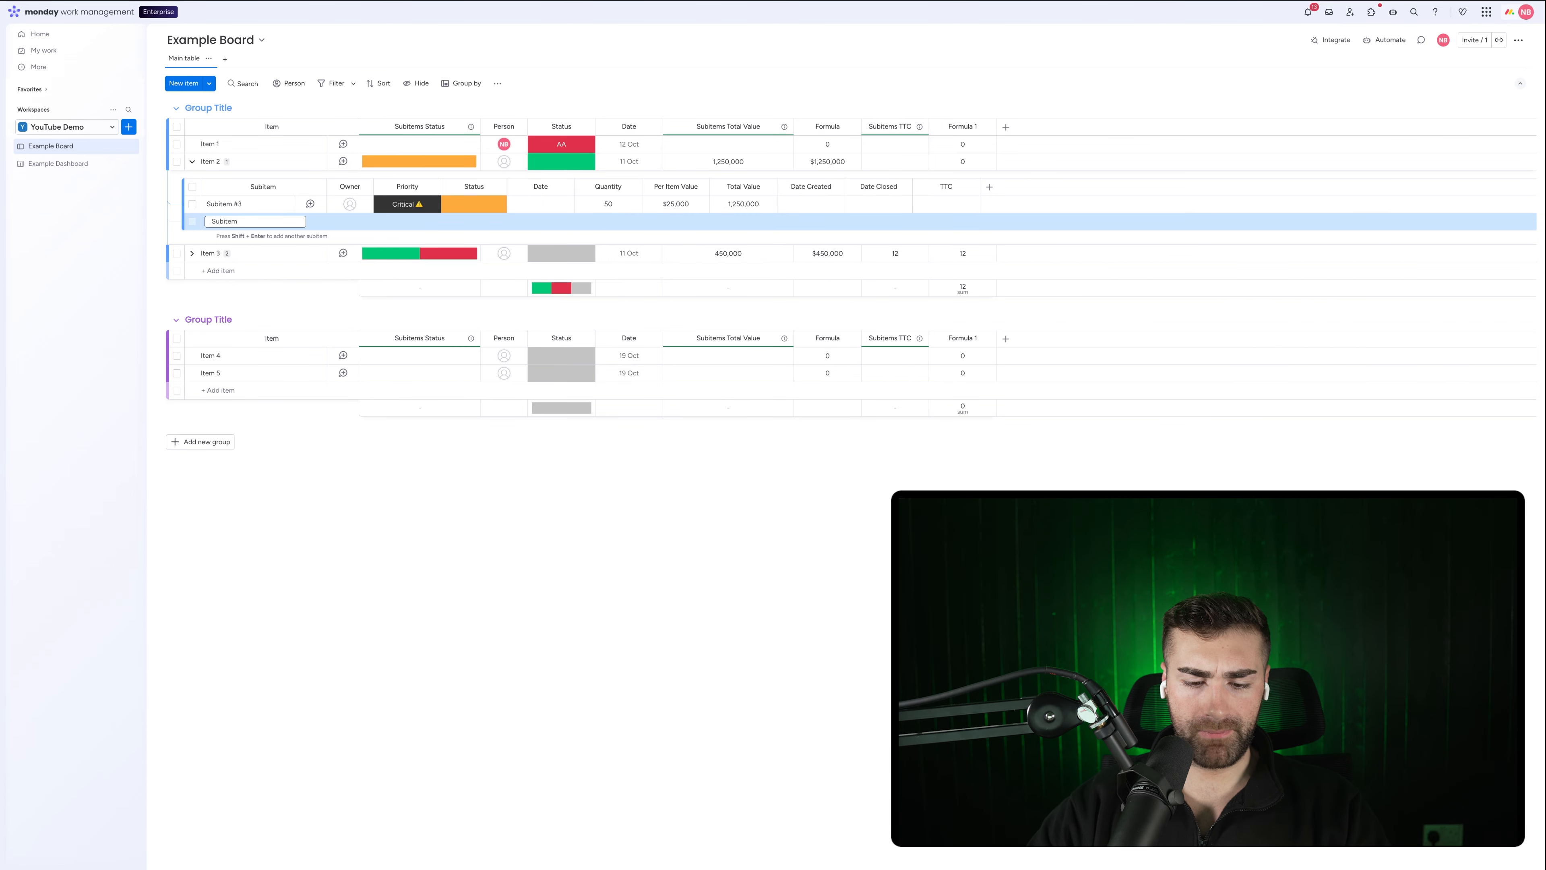
text(Subitem #4)
key(Return)
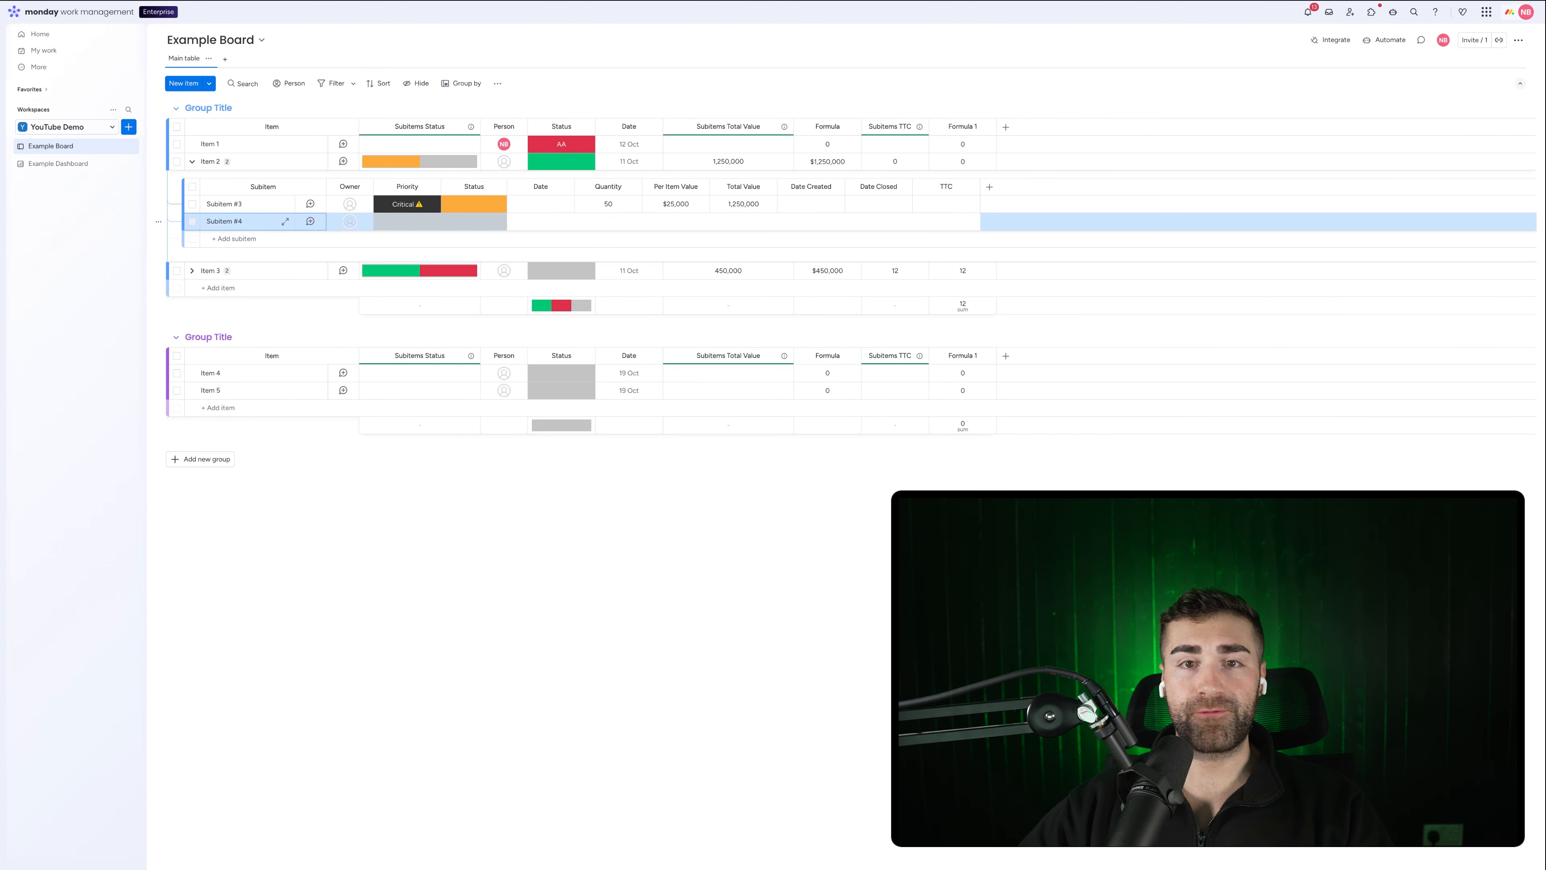
Set Subitem #4's Quantity to 1 and its Per Item Value to $50,000.
click(612, 223)
text(1)
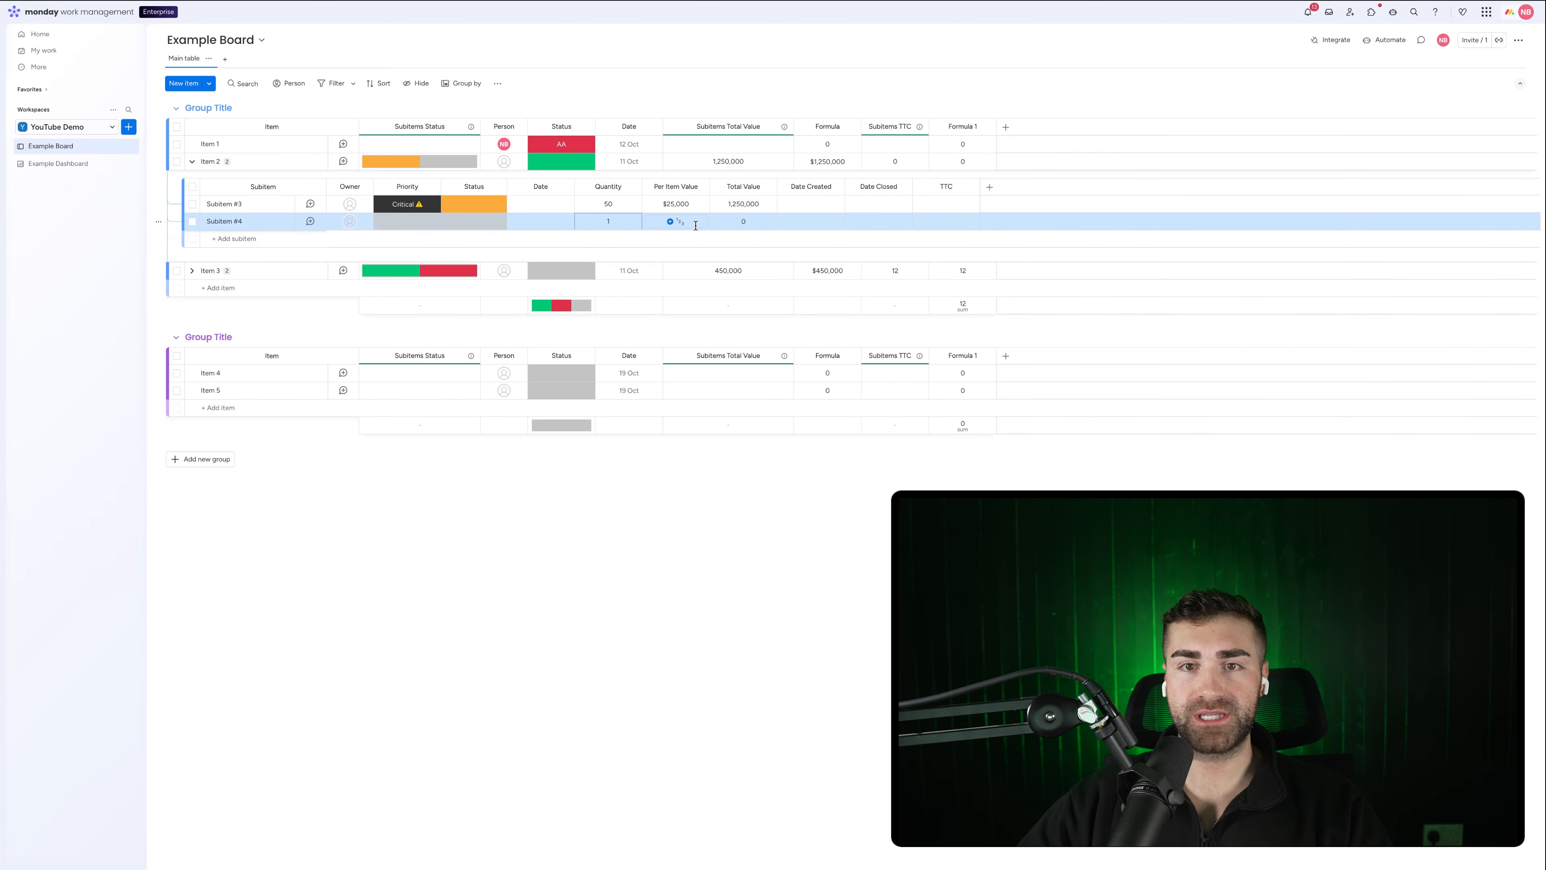
click(696, 224)
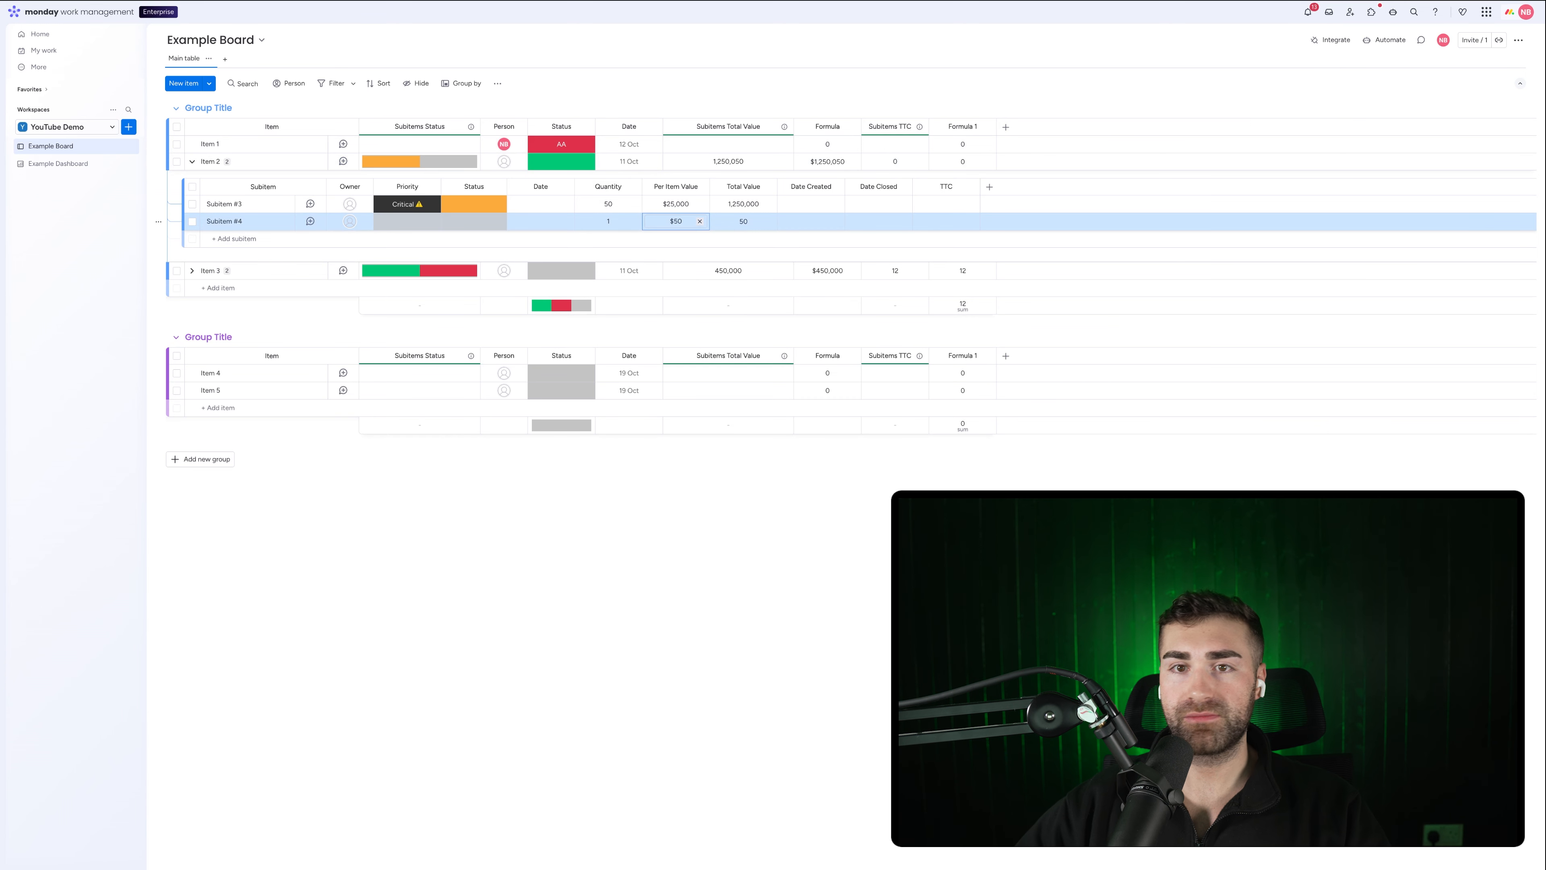
click(725, 461)
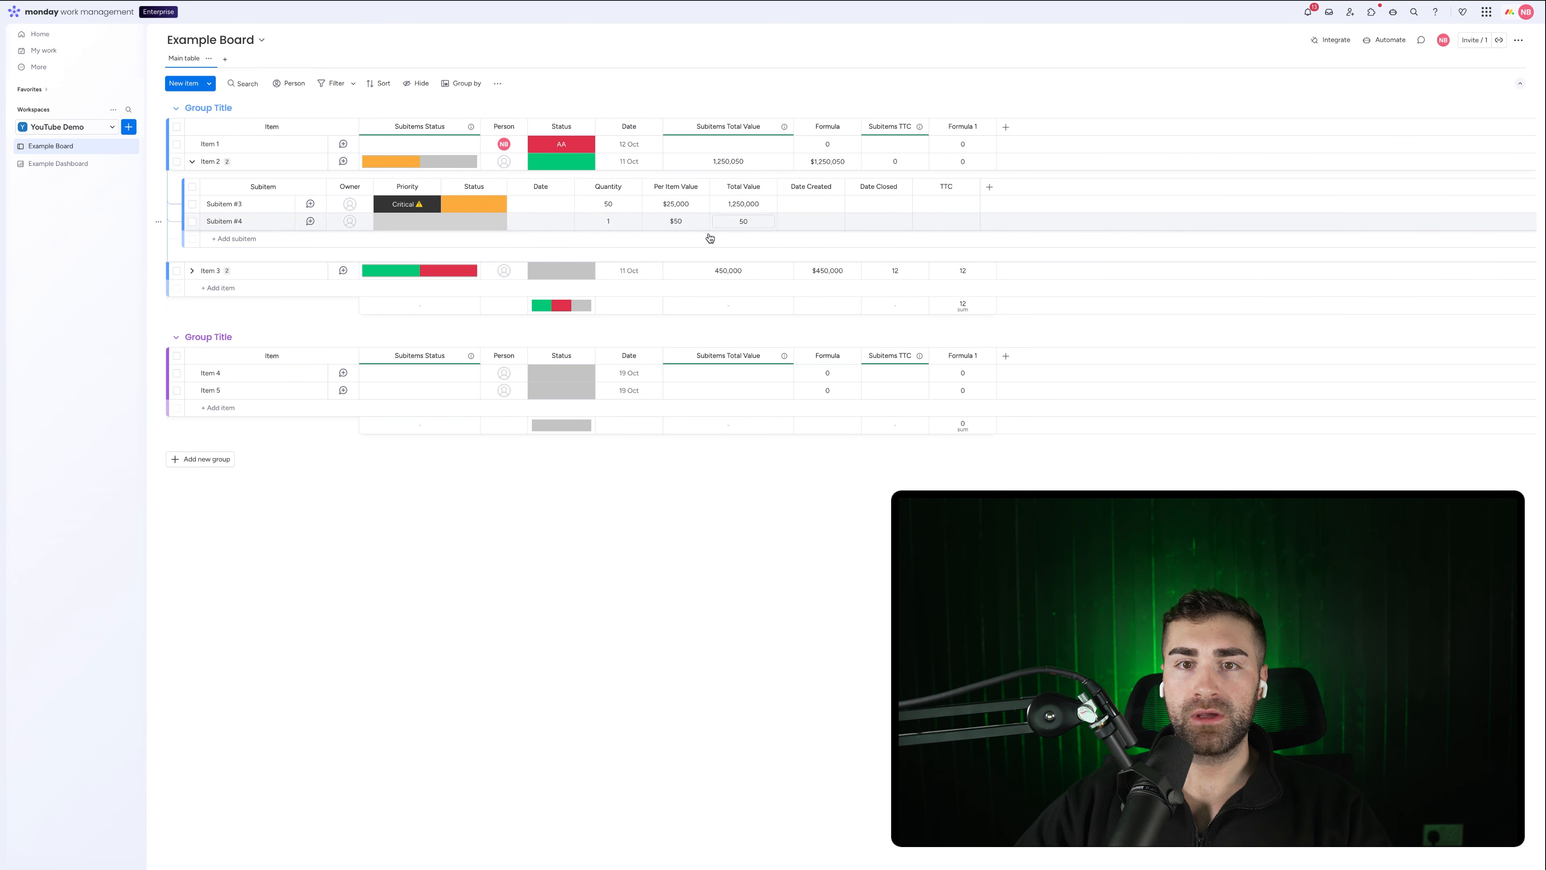
click(686, 223)
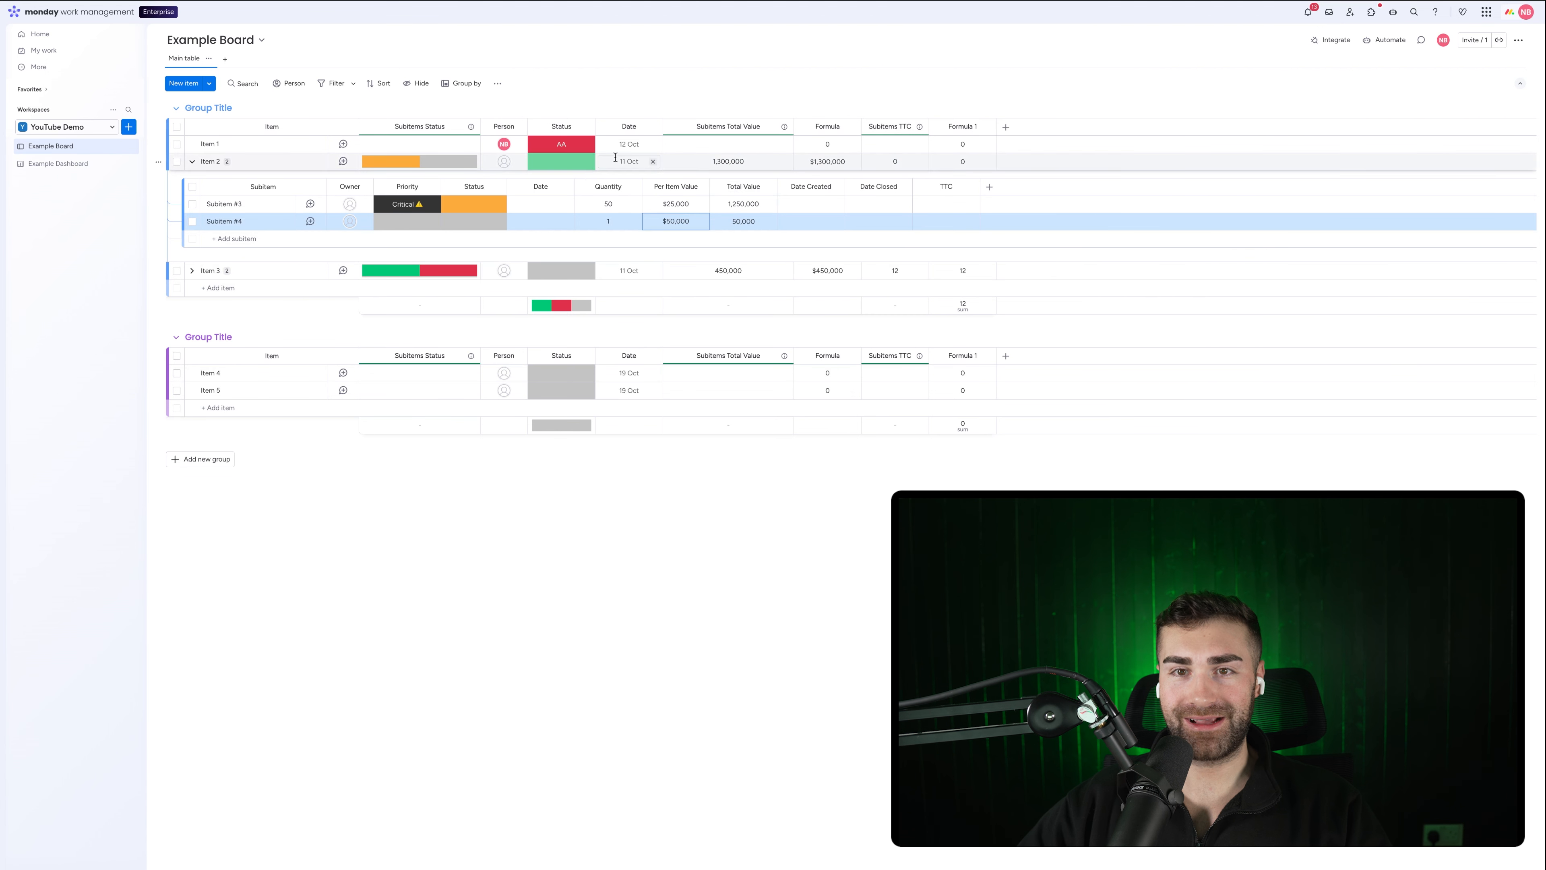
Check the Value By Status chart on the Example Dashboard against Item 2's subitems on the Example Board.
click(72, 168)
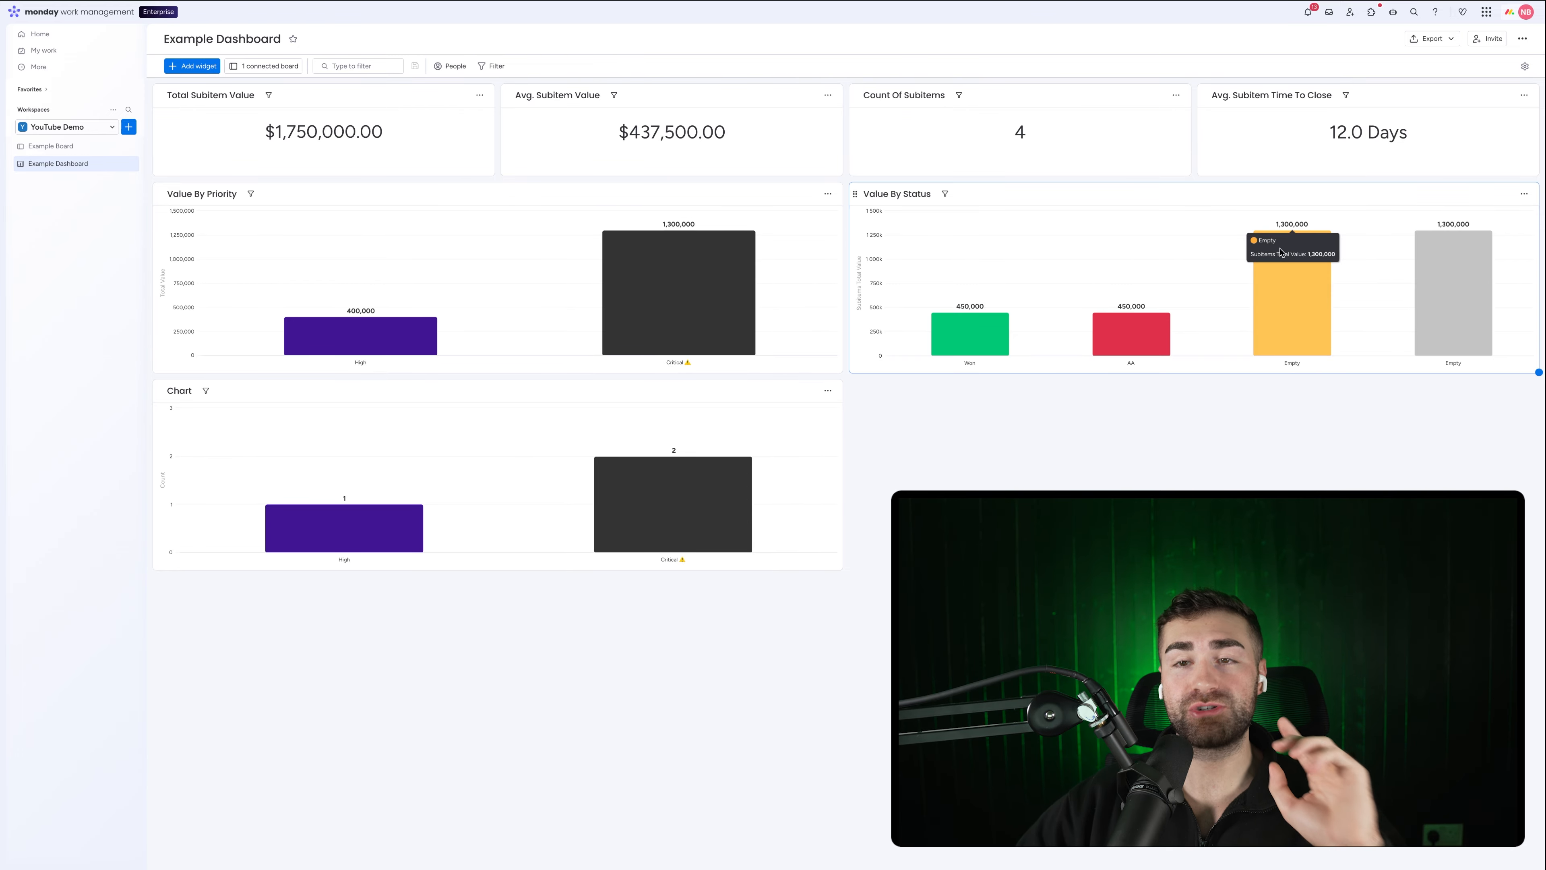
click(61, 146)
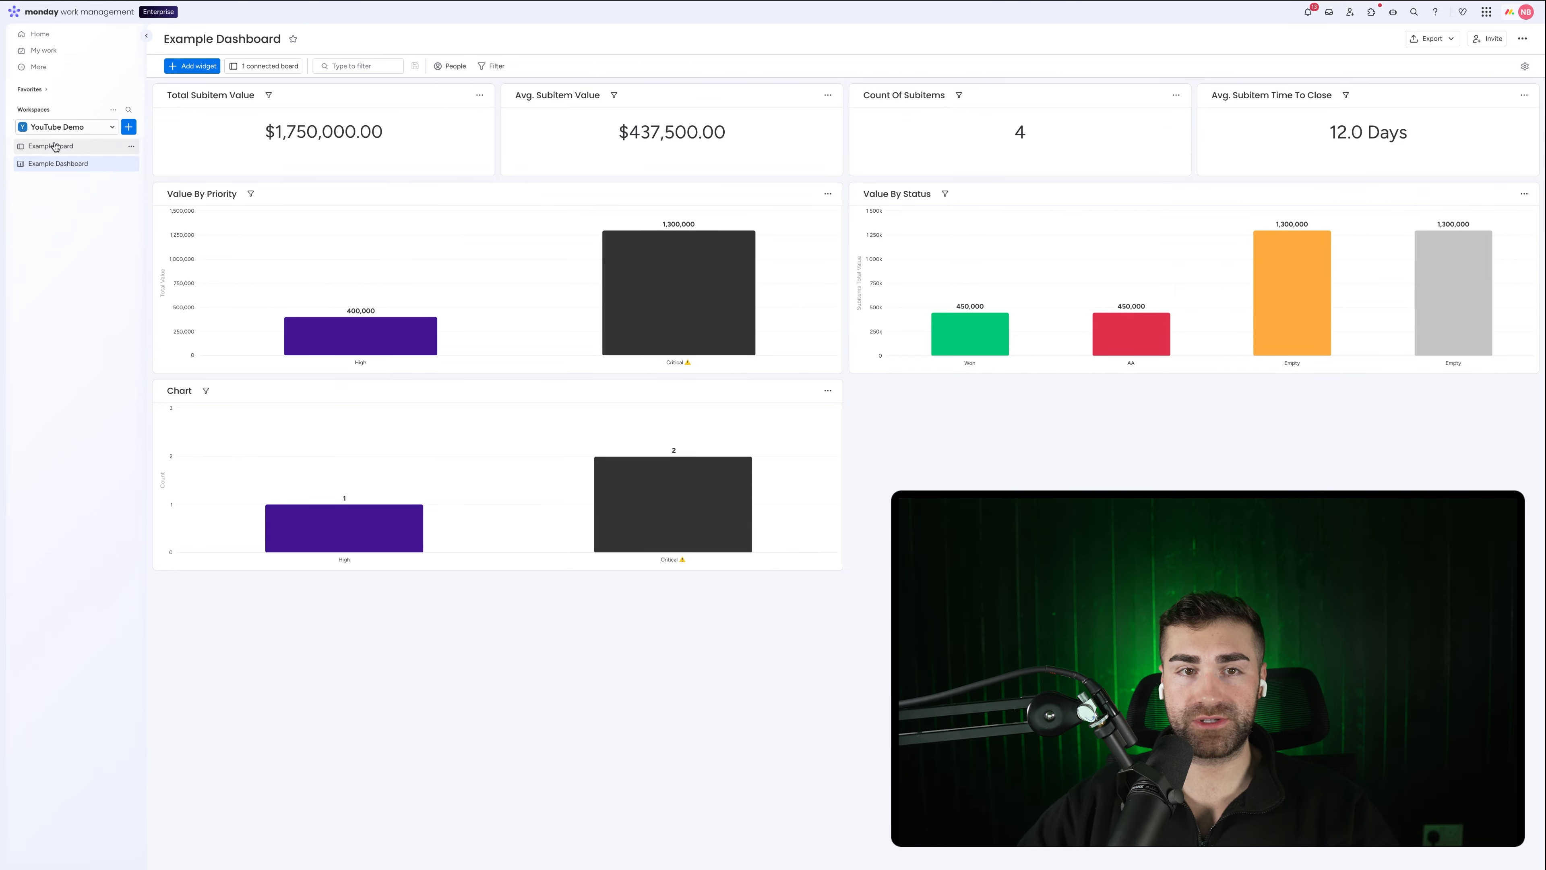
click(193, 162)
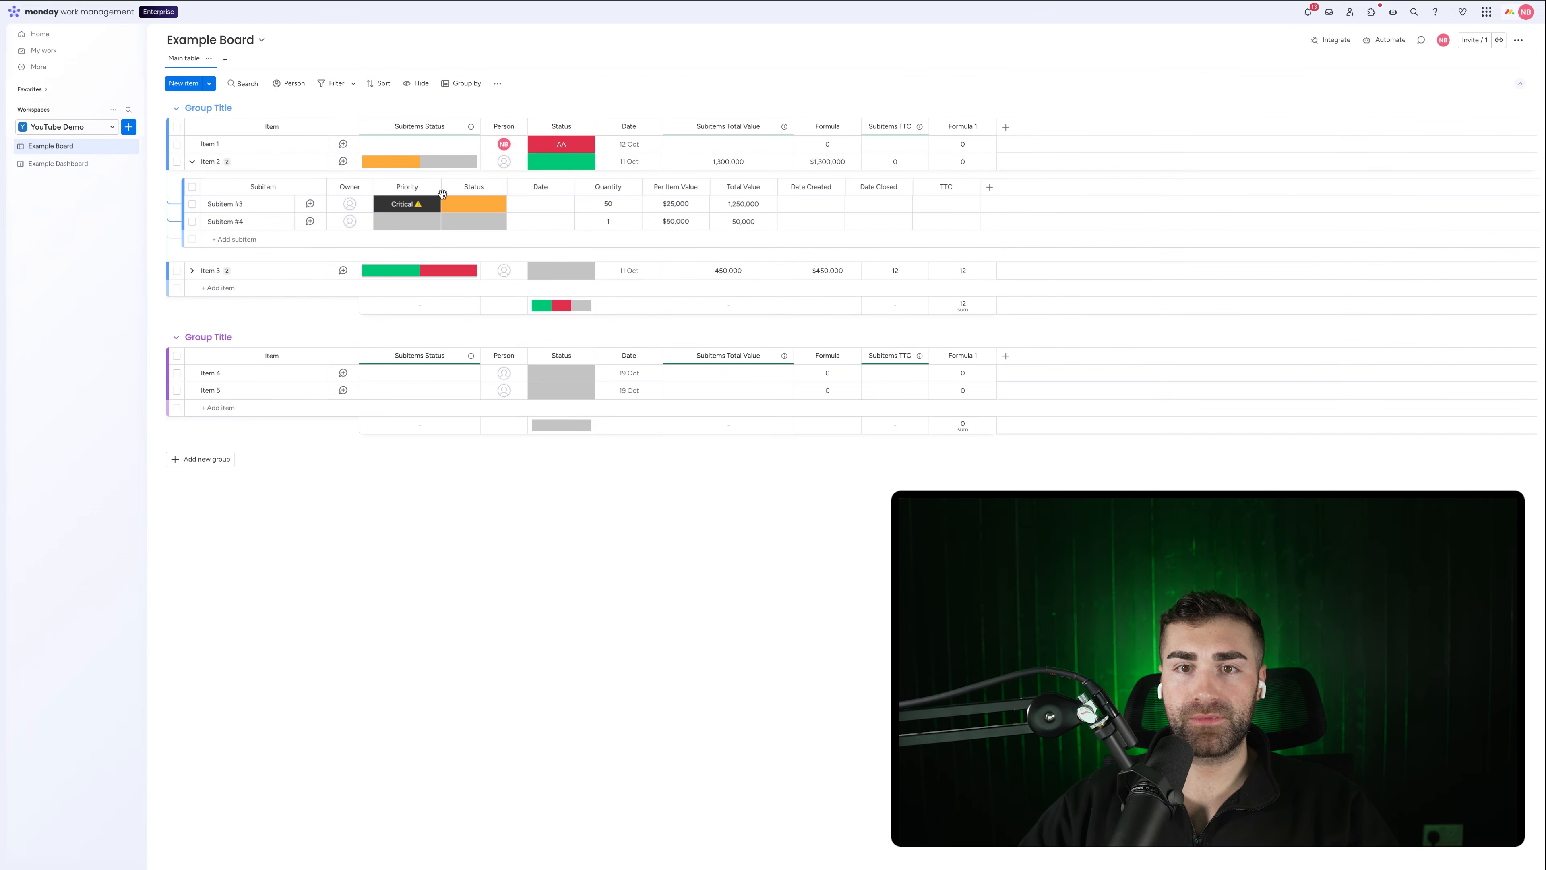
In the Value By Status chart's X-axis settings, clear the Example Board column and select Status for Subitems of Example Board.
click(92, 163)
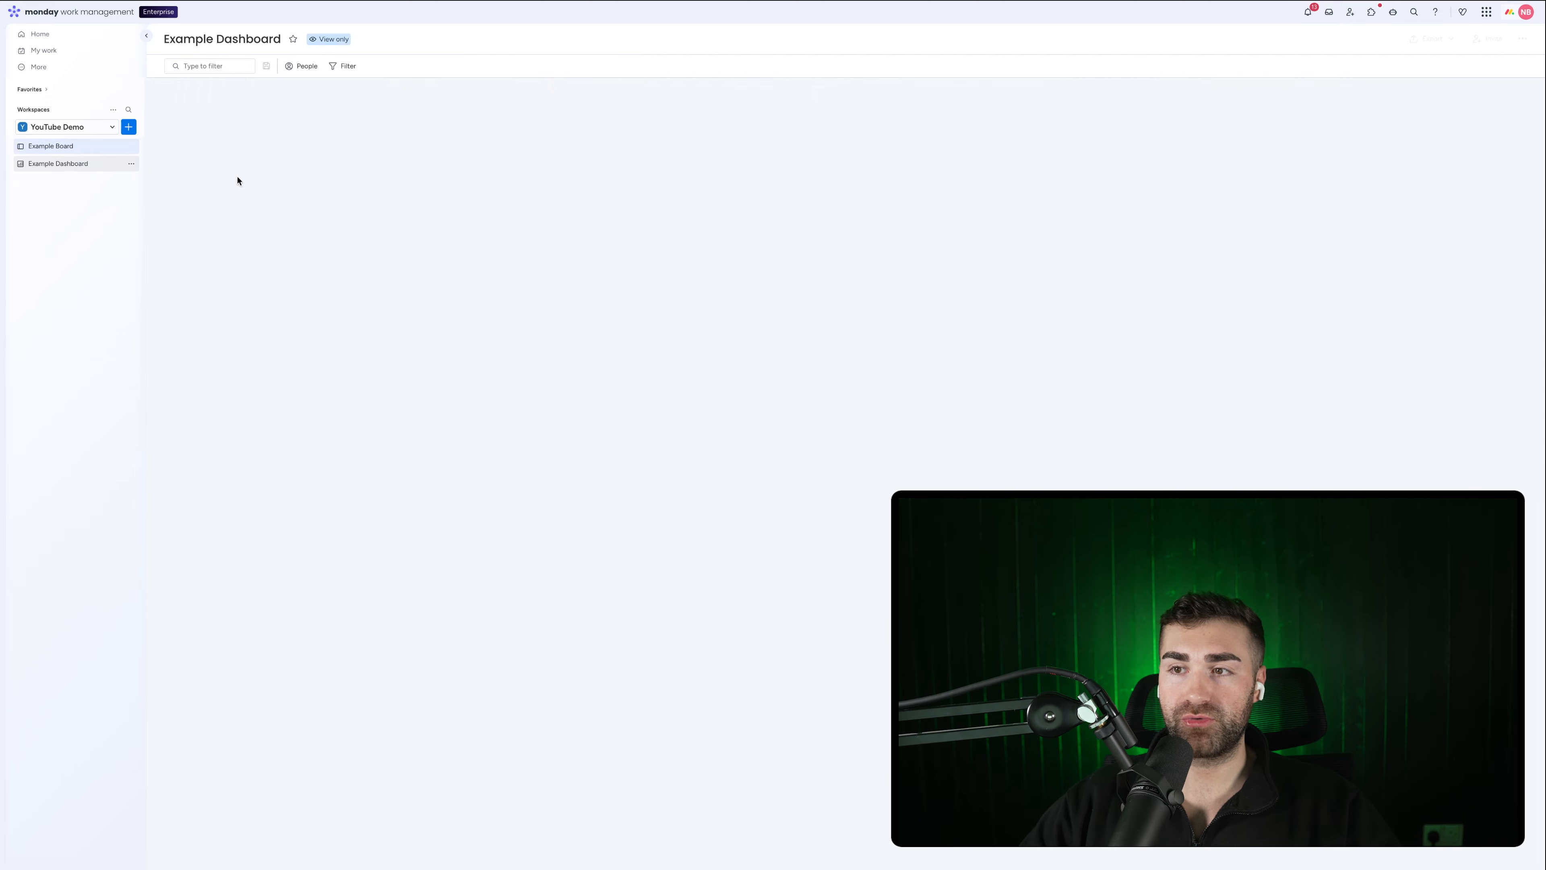
click(1524, 194)
click(1501, 231)
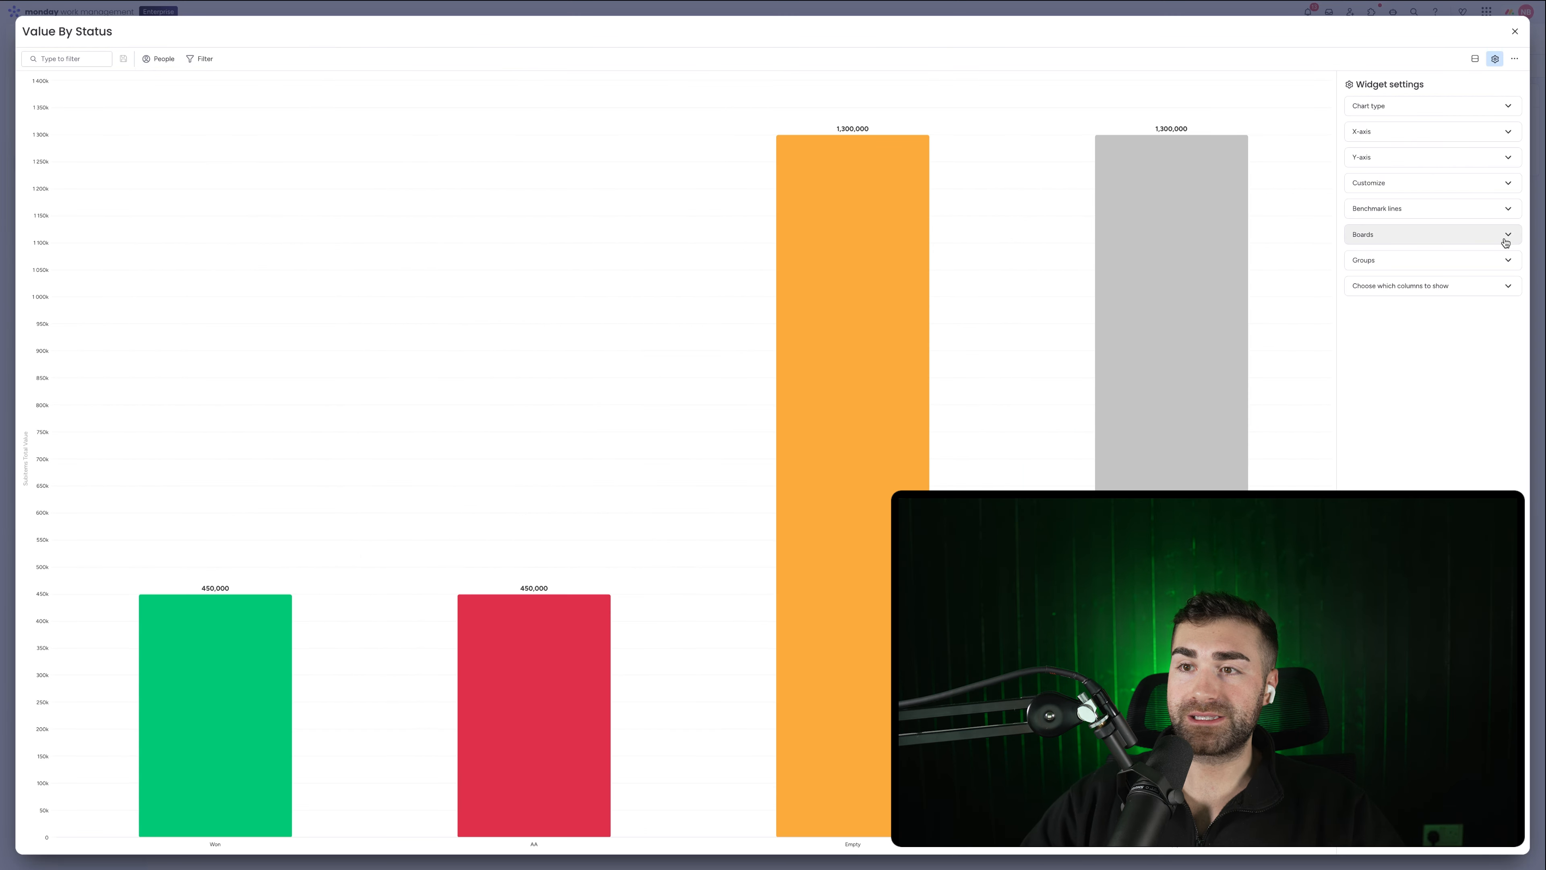
click(1388, 131)
click(1489, 193)
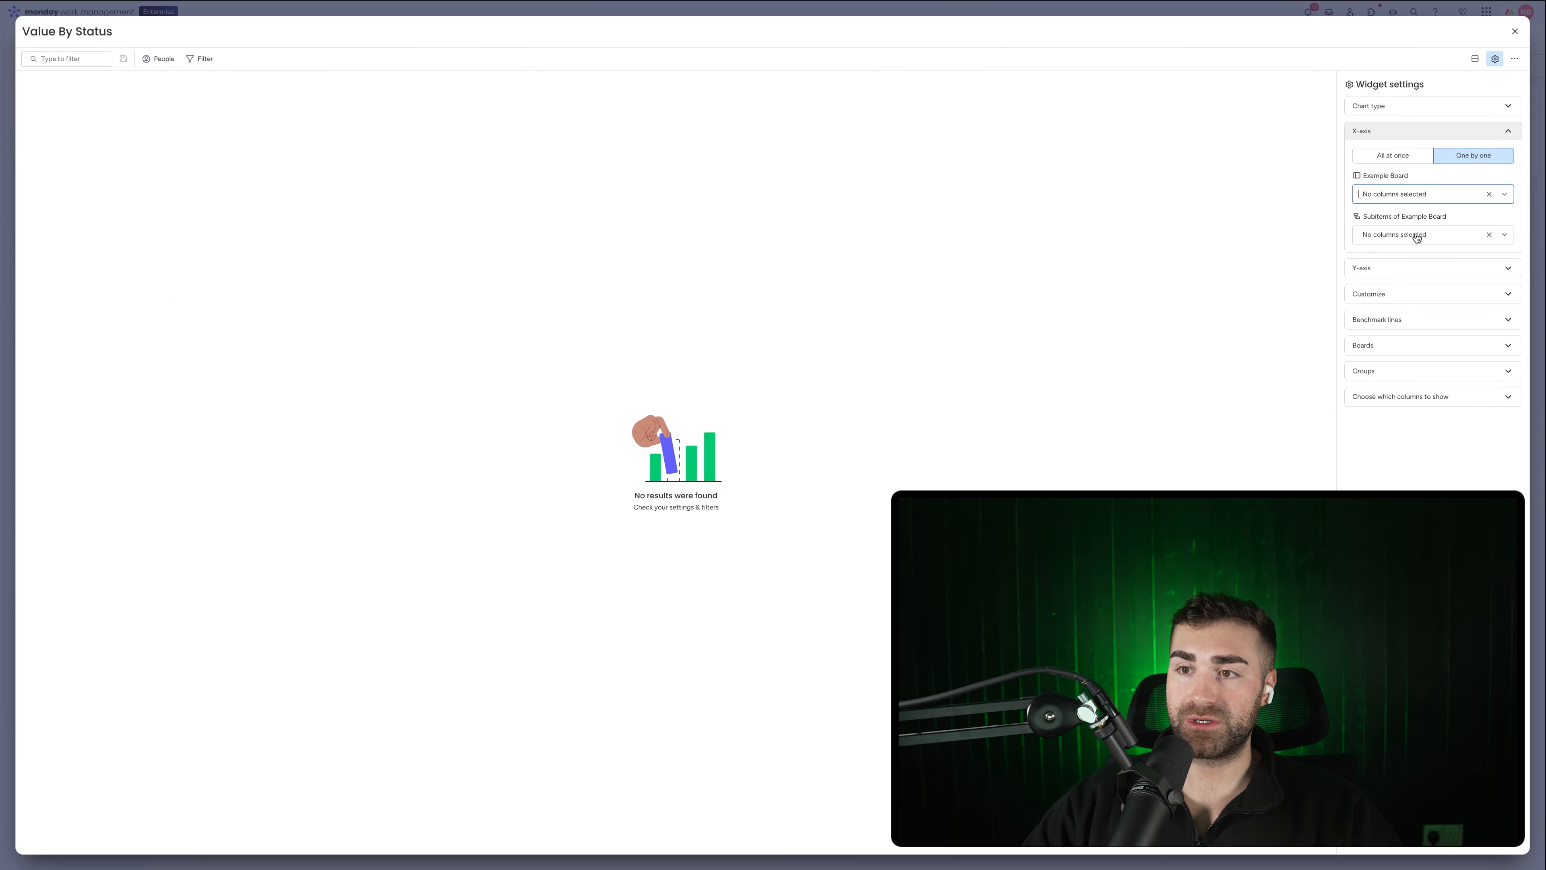
click(1415, 234)
click(1388, 342)
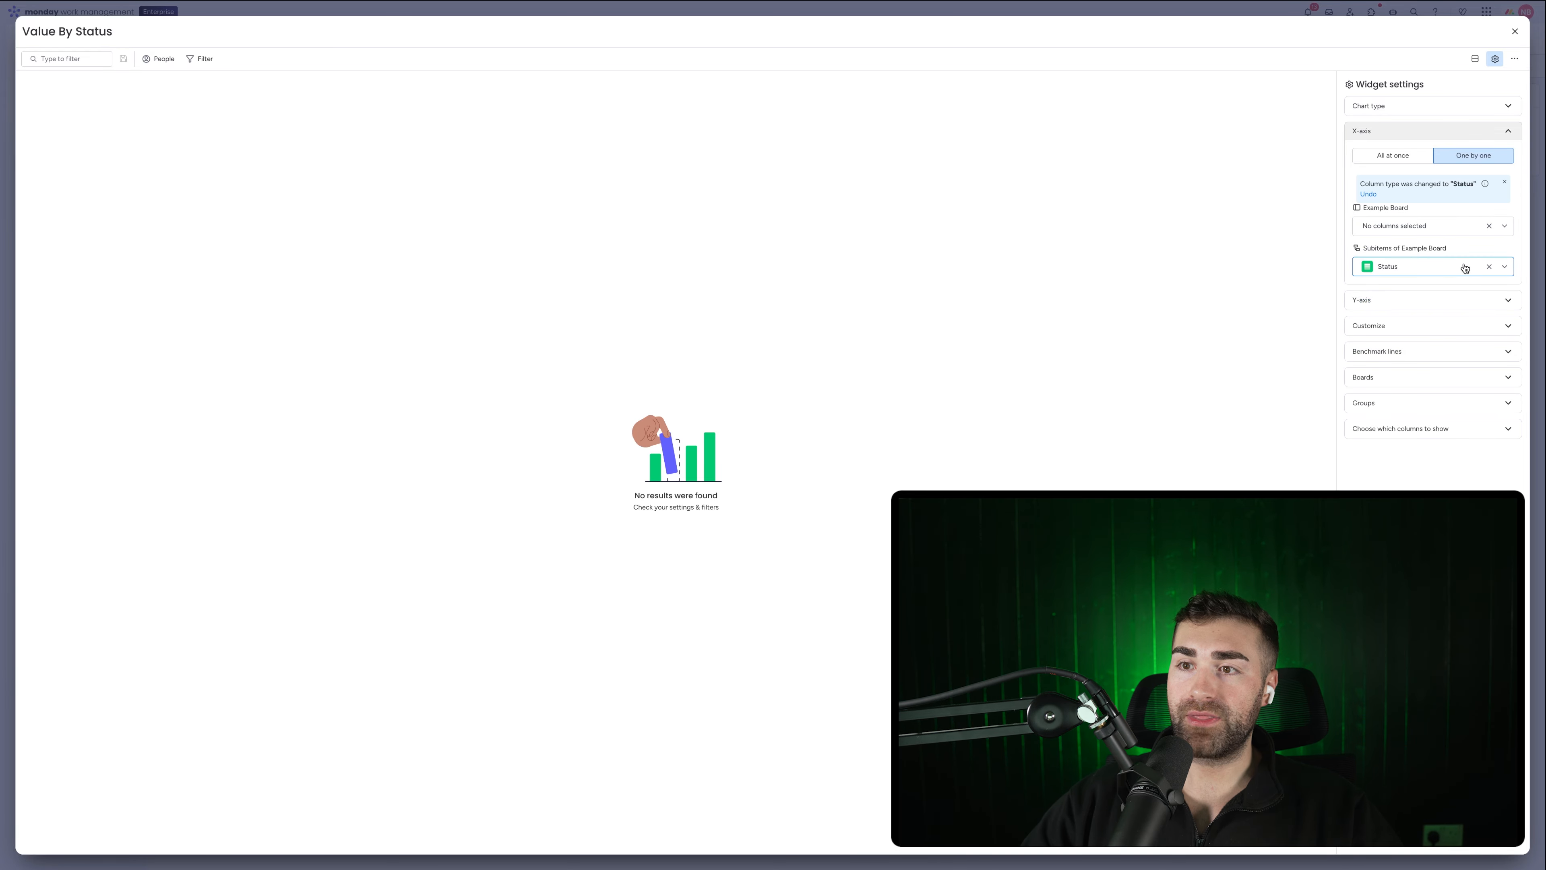
Set the Value By Status chart's Y-axis to the subitems' Total Value column.
click(1428, 300)
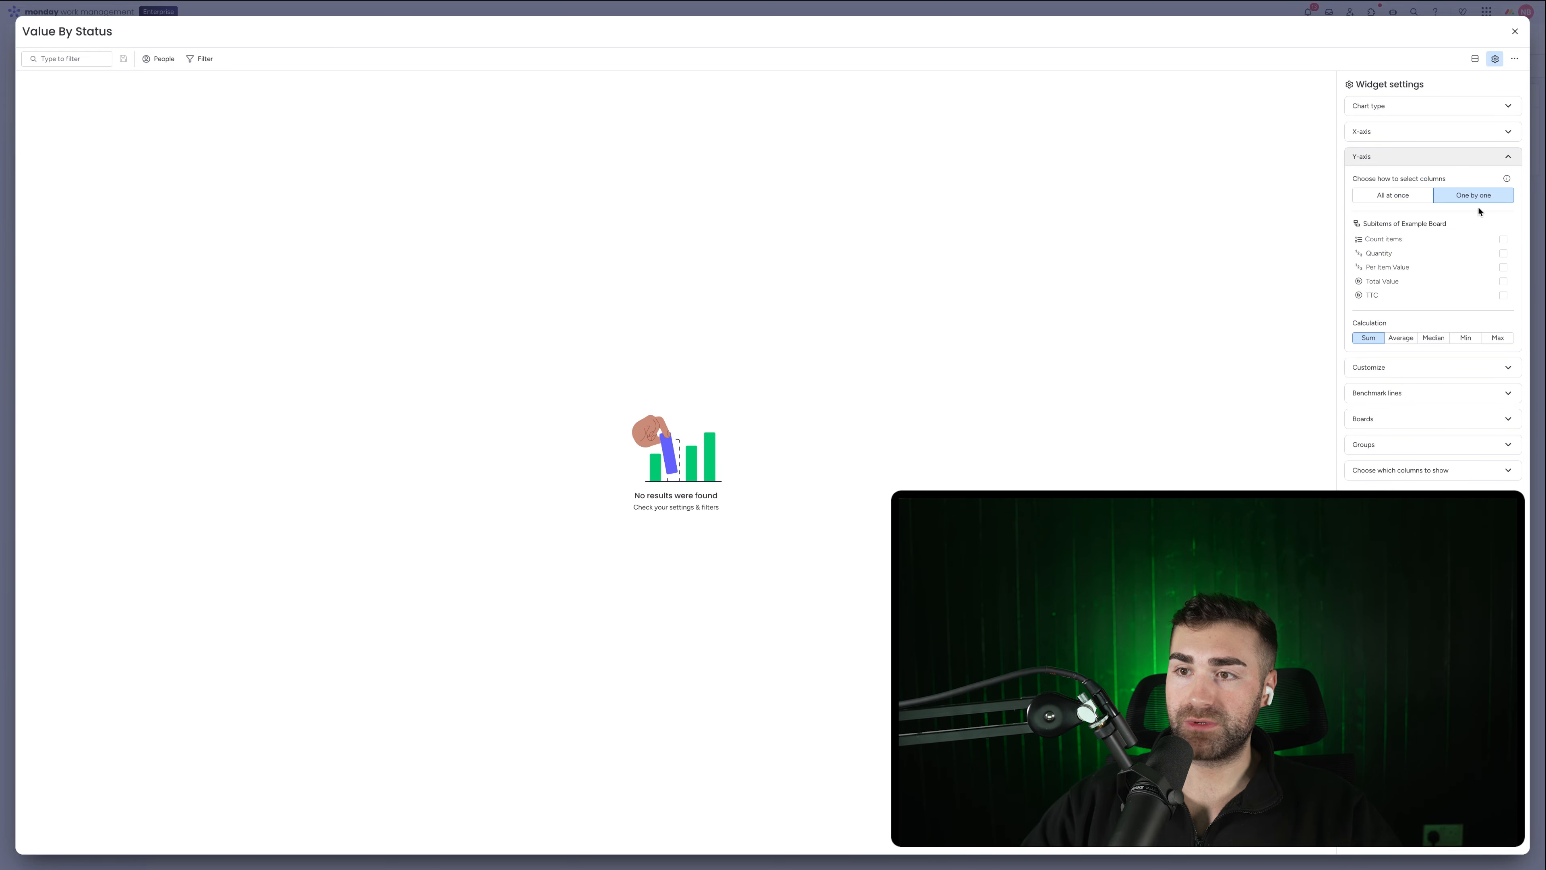
click(1407, 282)
mouse_move(1180, 329)
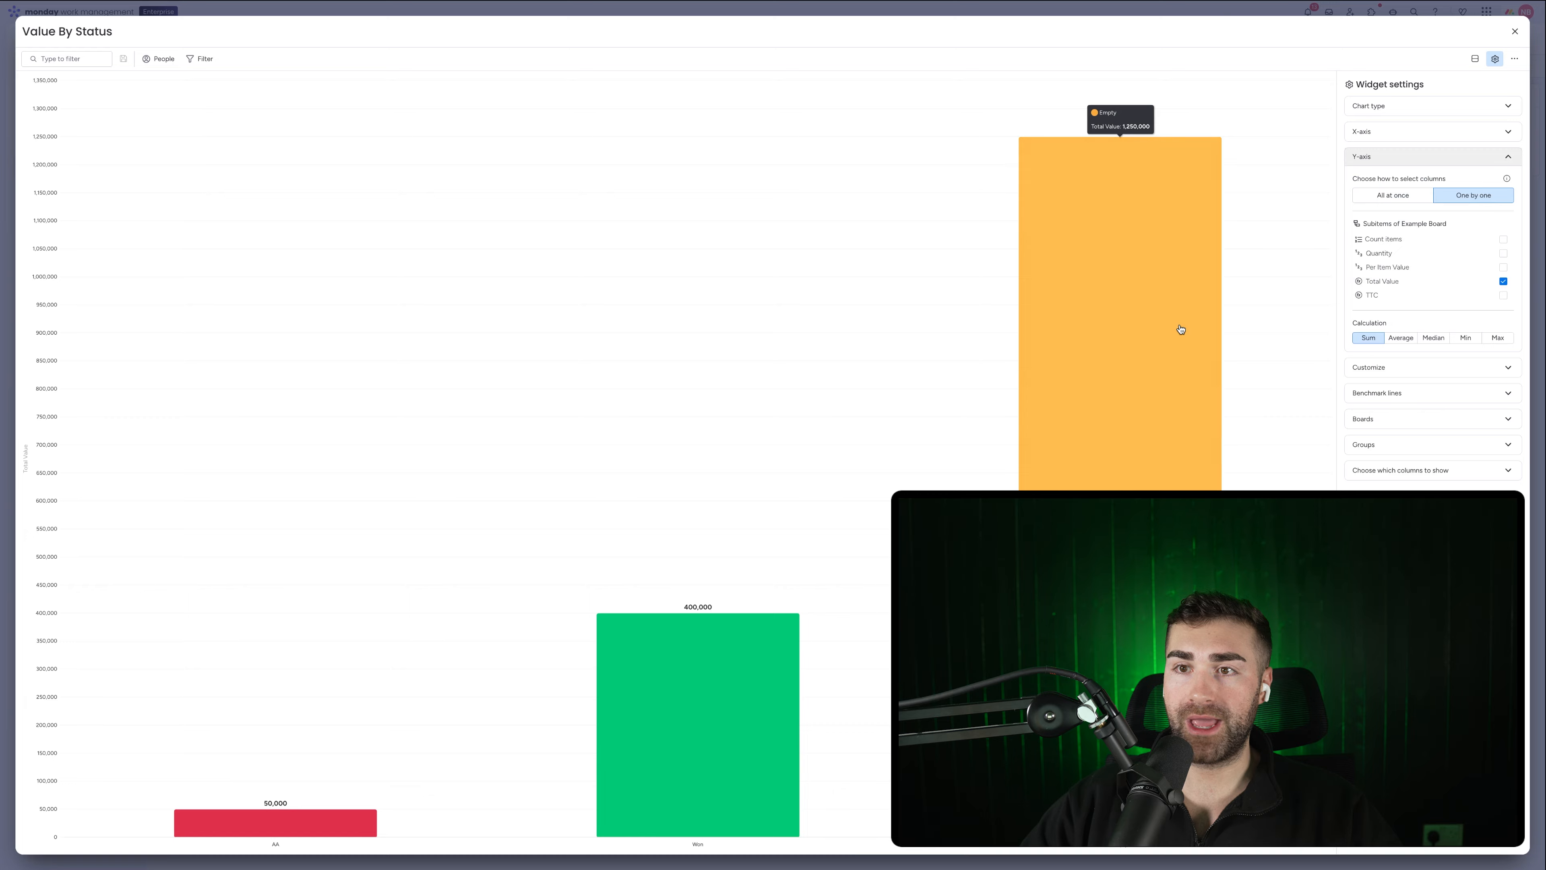
Exit the chart settings and examine Subitem #4's status under Item 2 on the Example Board.
click(1515, 31)
click(58, 146)
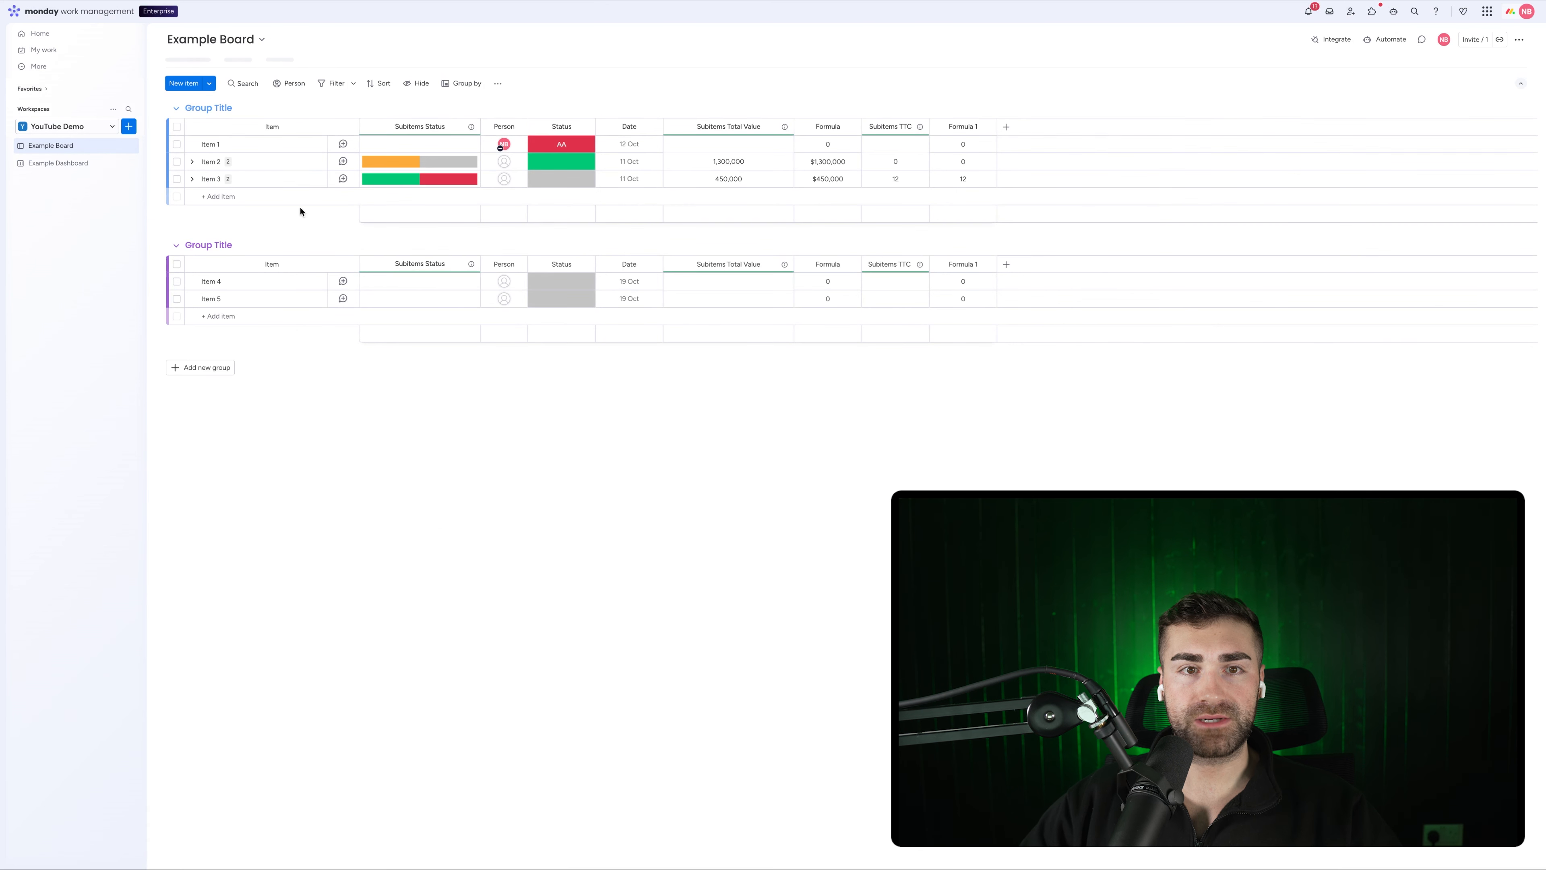
click(193, 162)
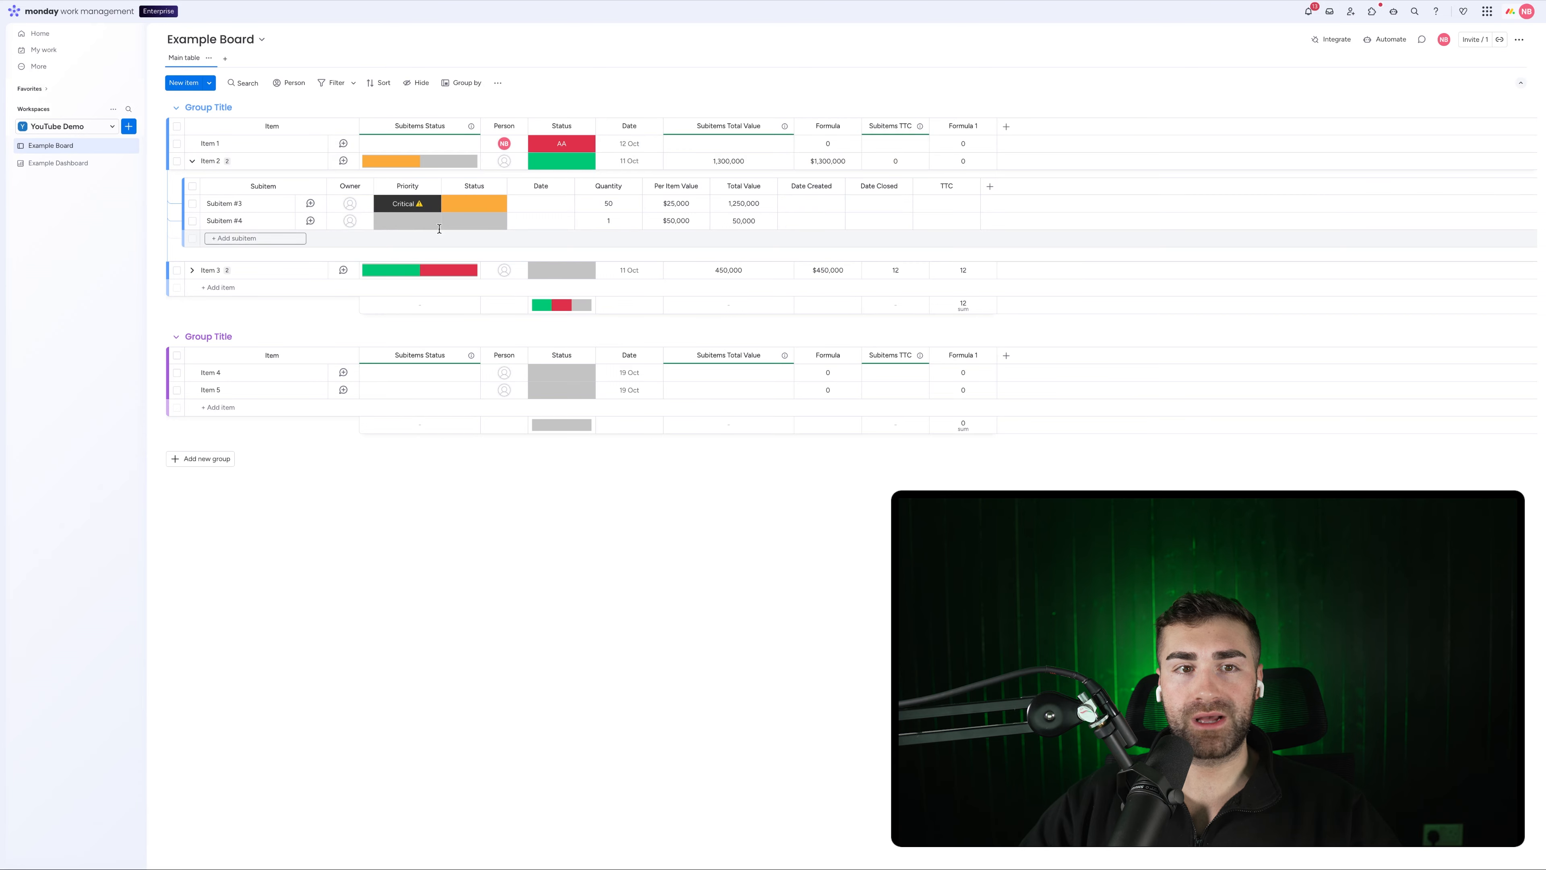
click(467, 226)
click(467, 220)
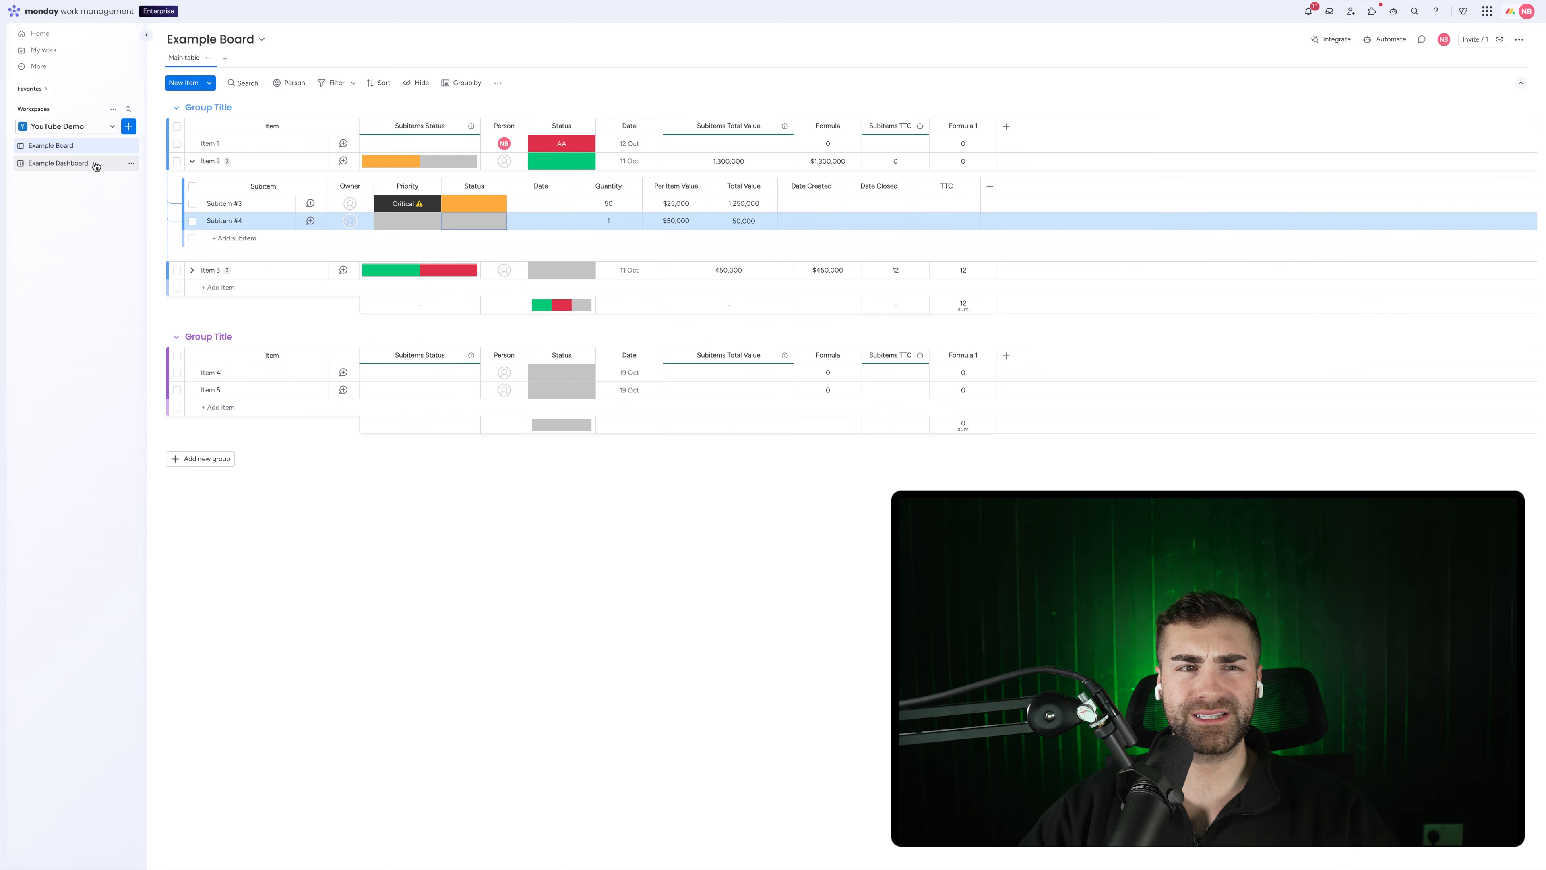
Reopen the Value By Status chart's settings on the Example Dashboard and enable showing empty values.
click(58, 163)
click(1524, 193)
click(1515, 231)
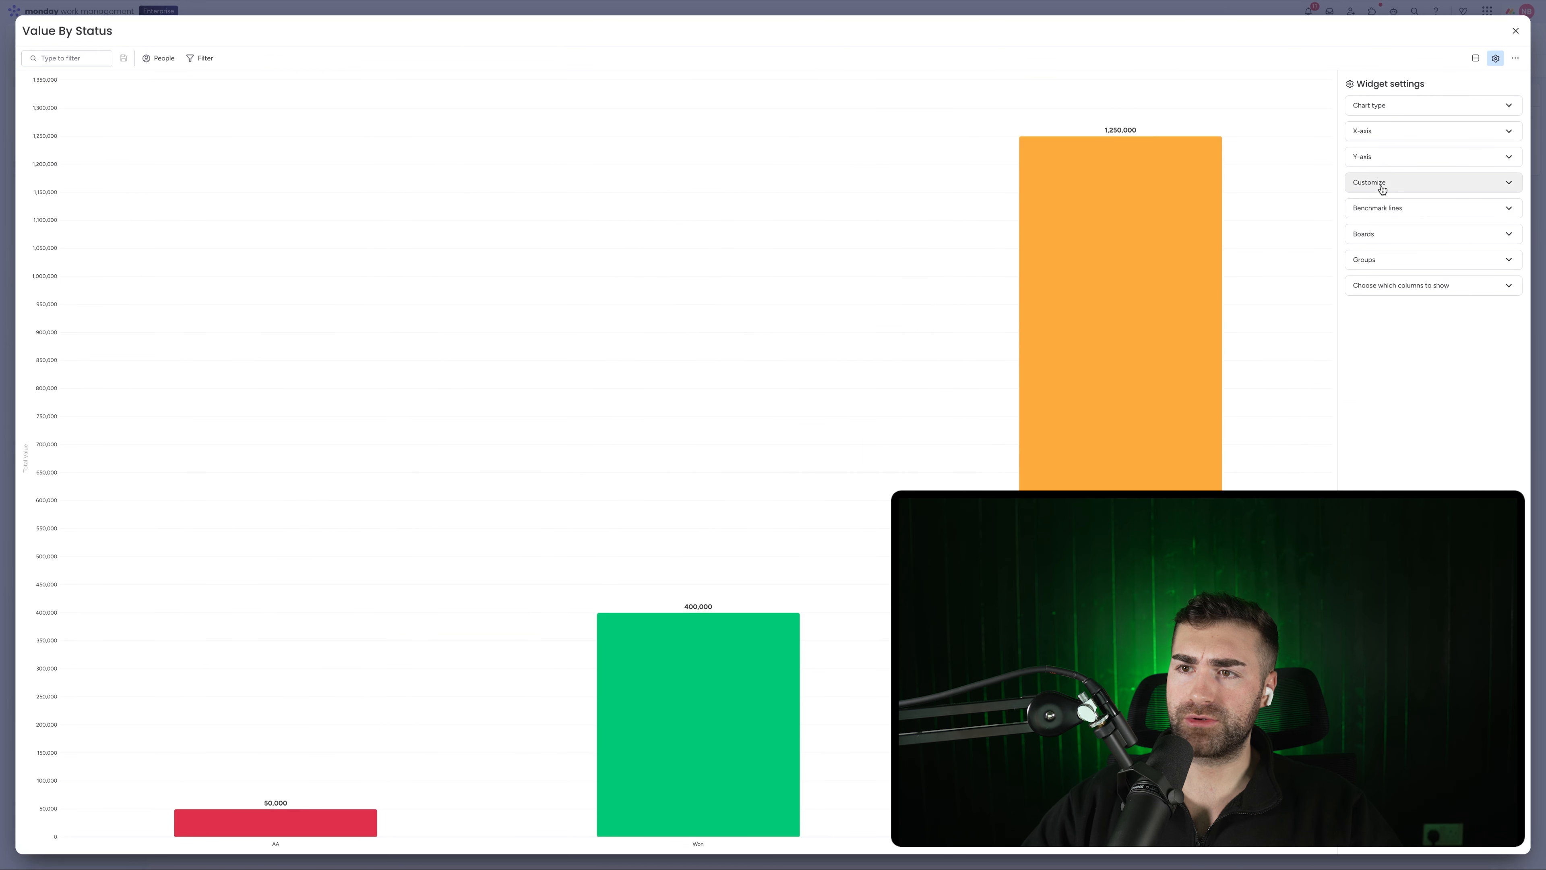
click(1379, 157)
click(1380, 157)
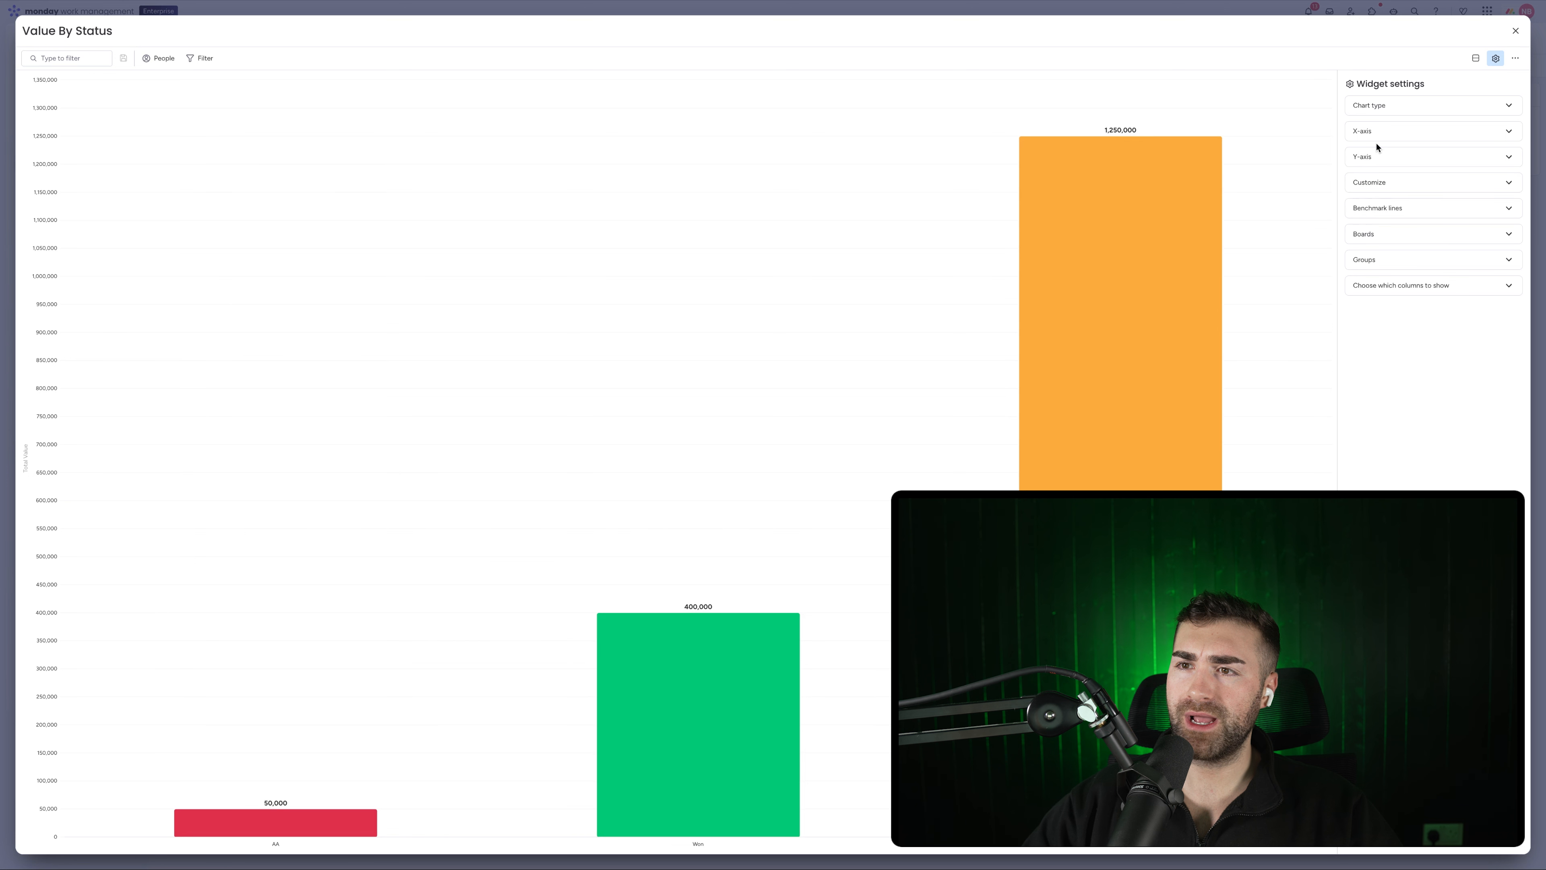
click(1376, 137)
click(1376, 137)
click(1376, 188)
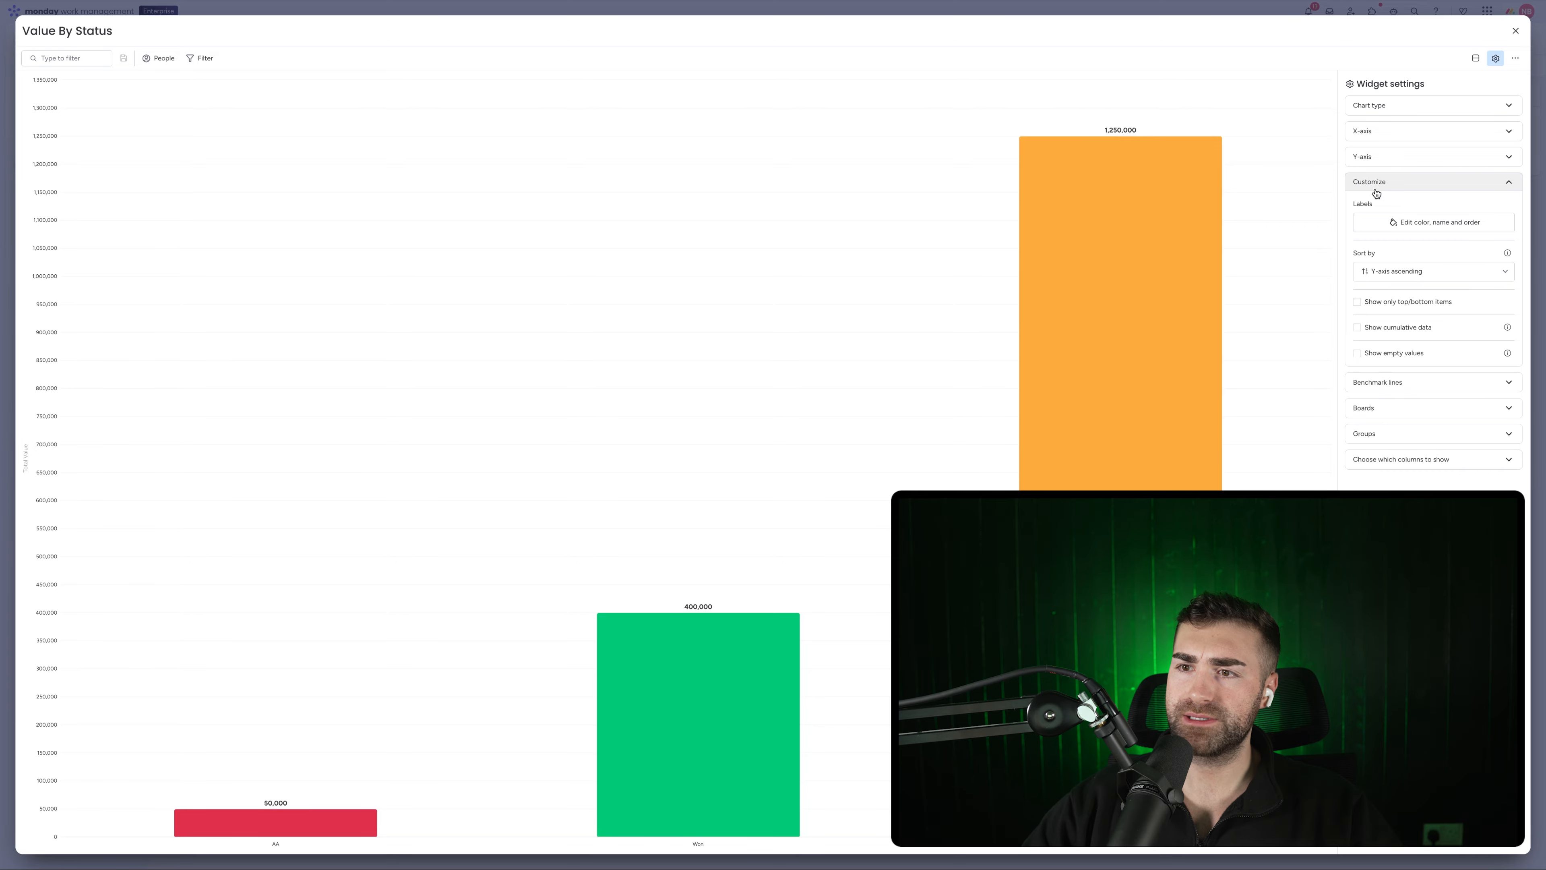
click(1375, 355)
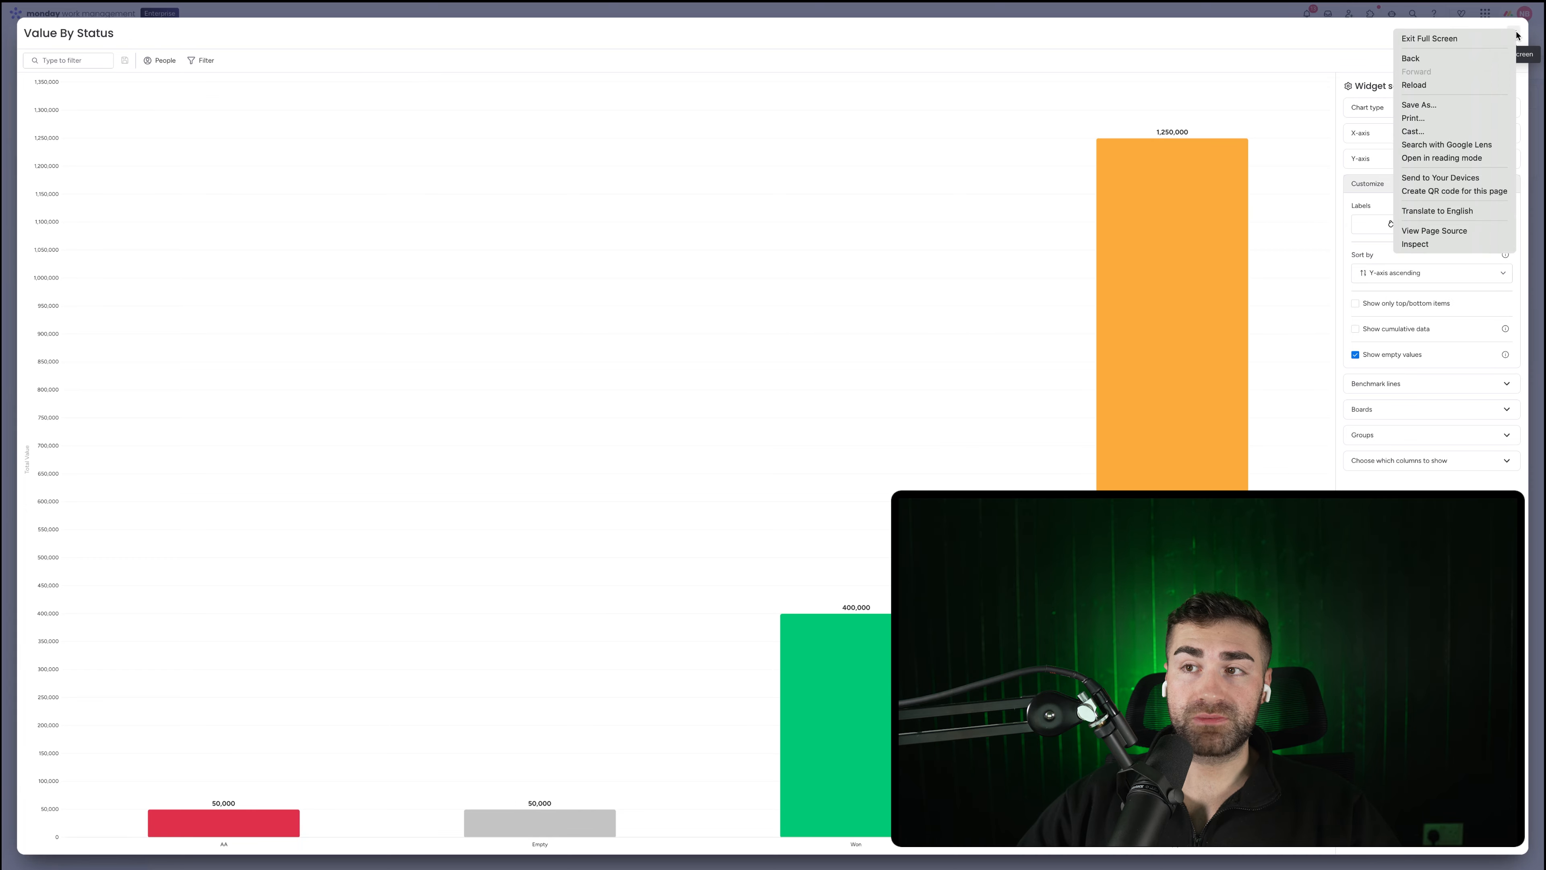
Change the Value By Status chart's type to a stacked bar chart.
click(1426, 133)
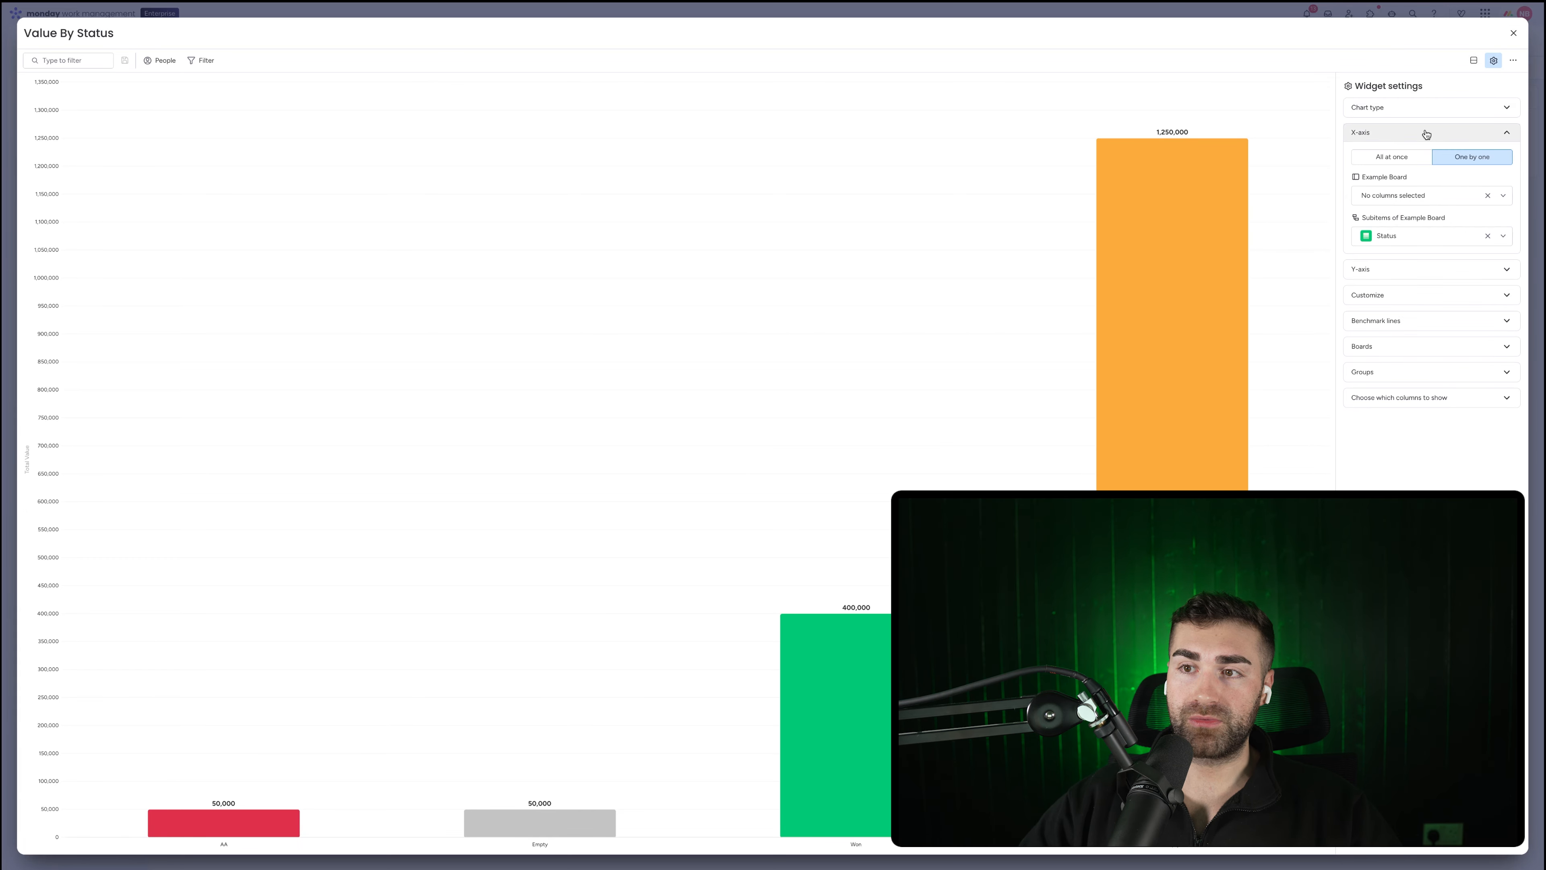
click(1411, 108)
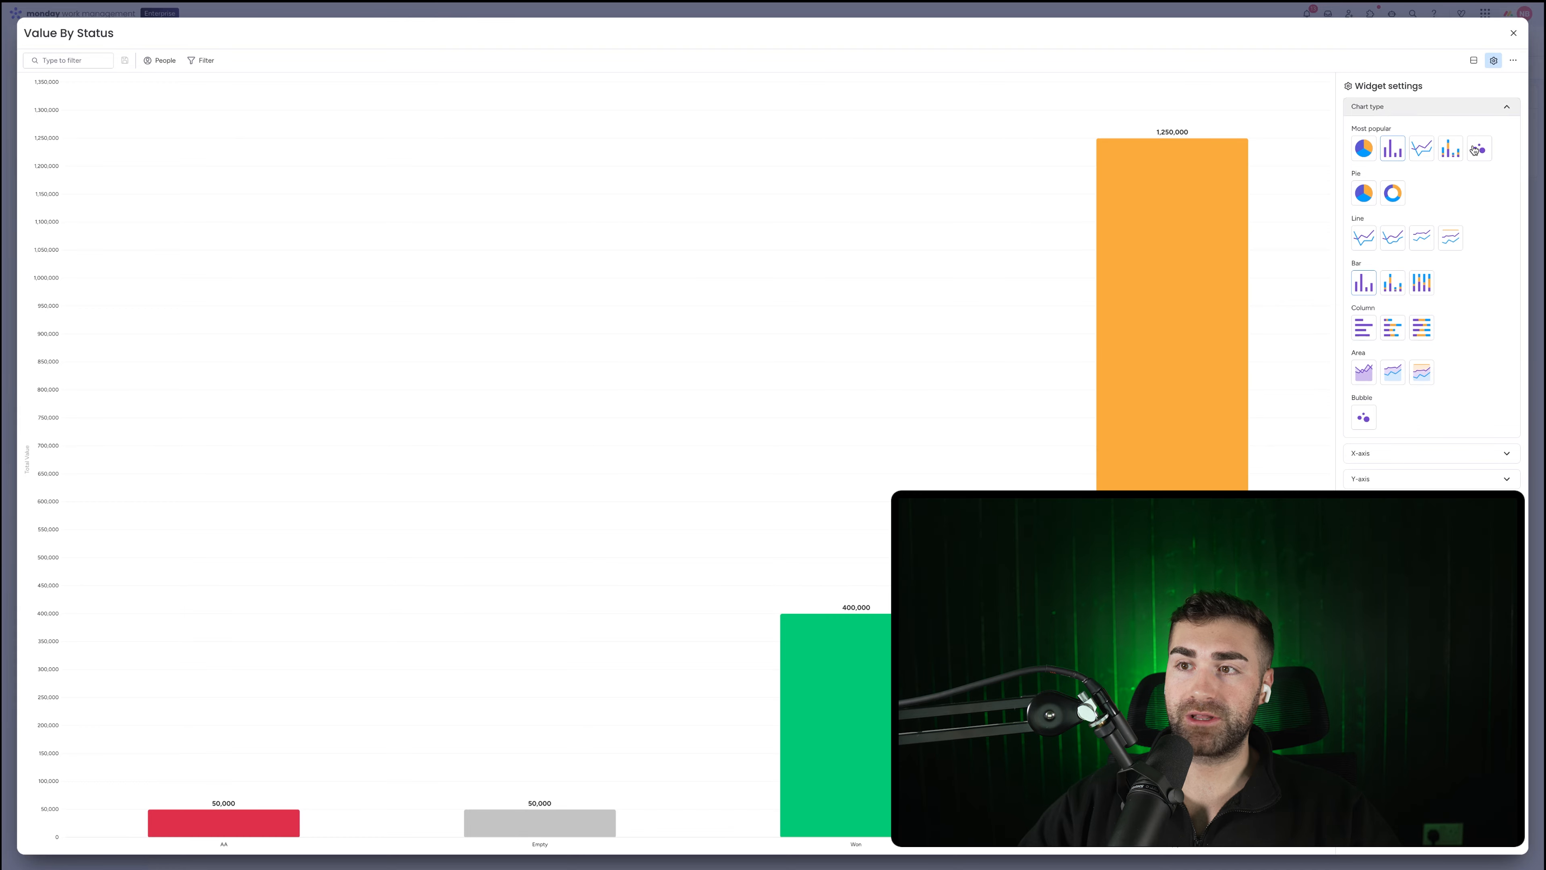
click(1450, 149)
click(1425, 109)
Set the Value By Status chart's X-axis to the Example Board's Name column and clear its subitems column.
click(1412, 135)
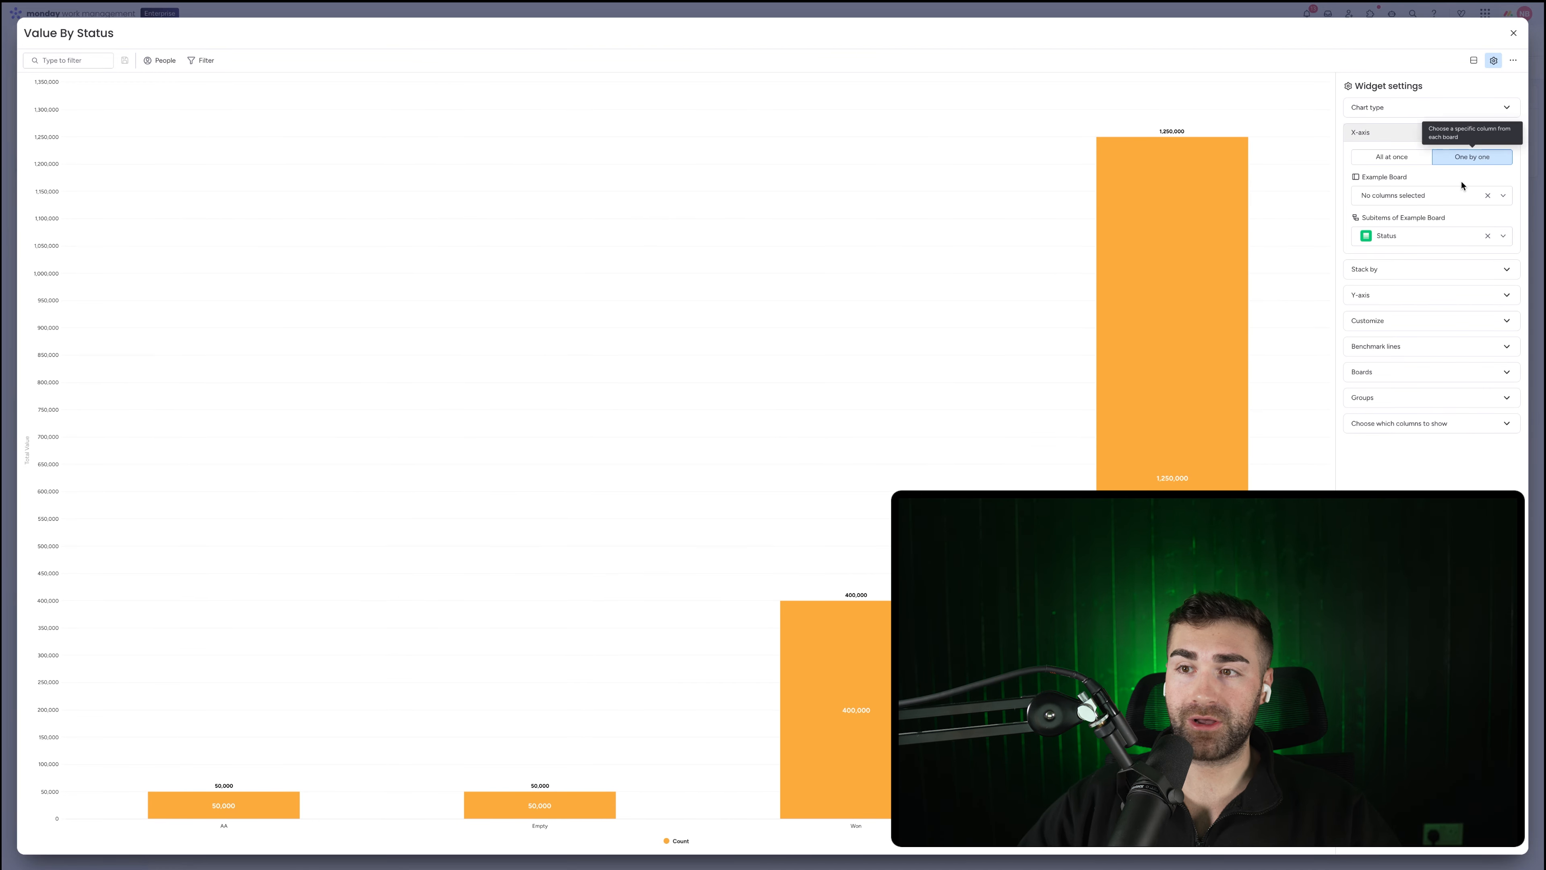
click(1451, 195)
scroll(1404, 304, down, 1)
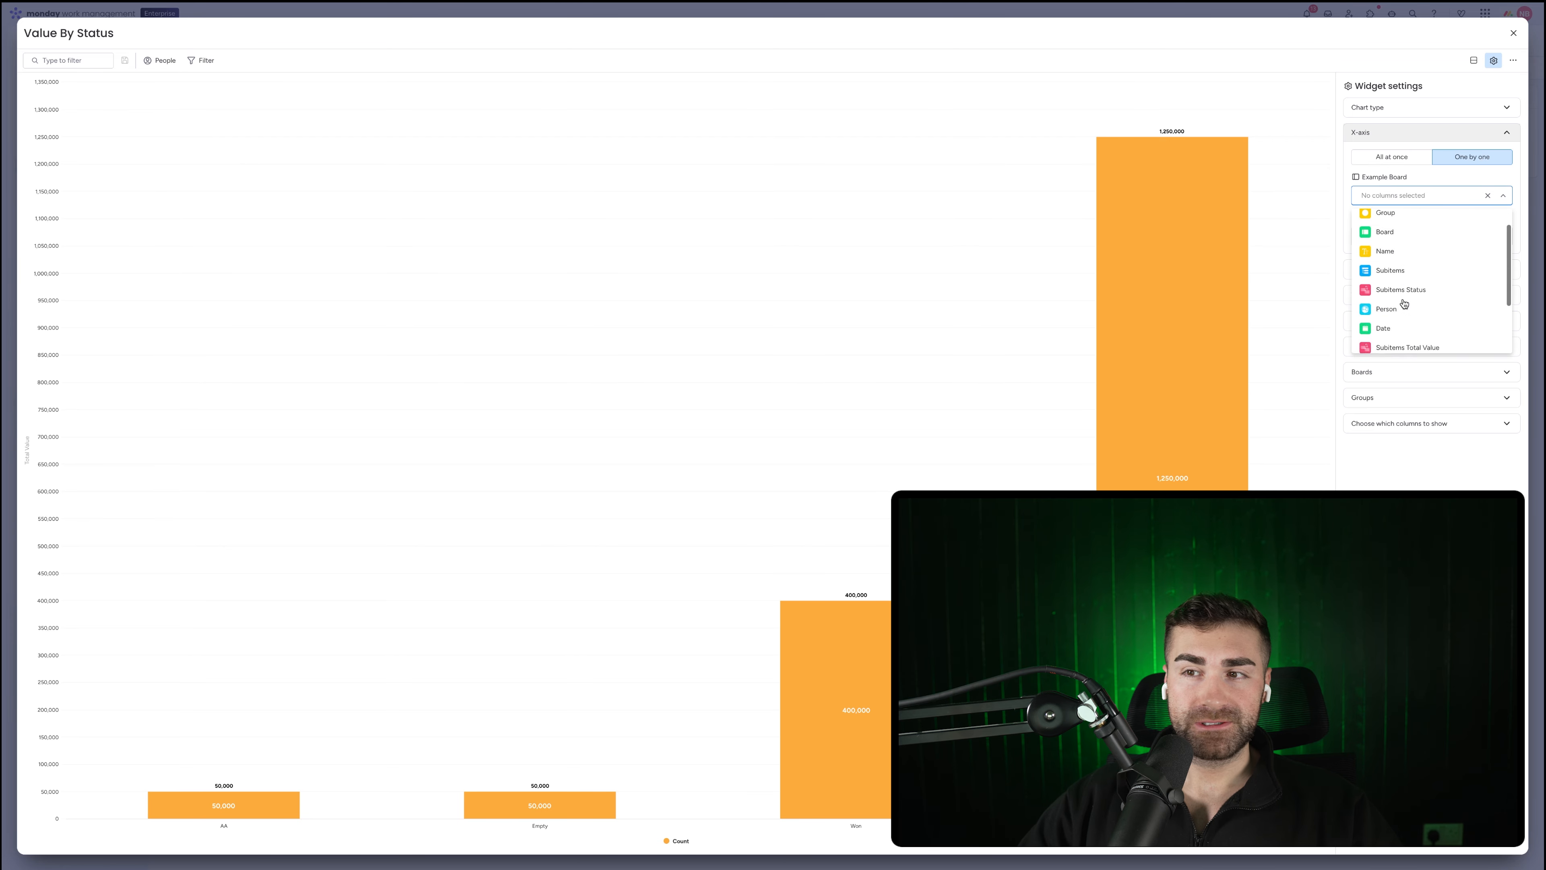
scroll(1404, 302, up, 1)
click(1406, 277)
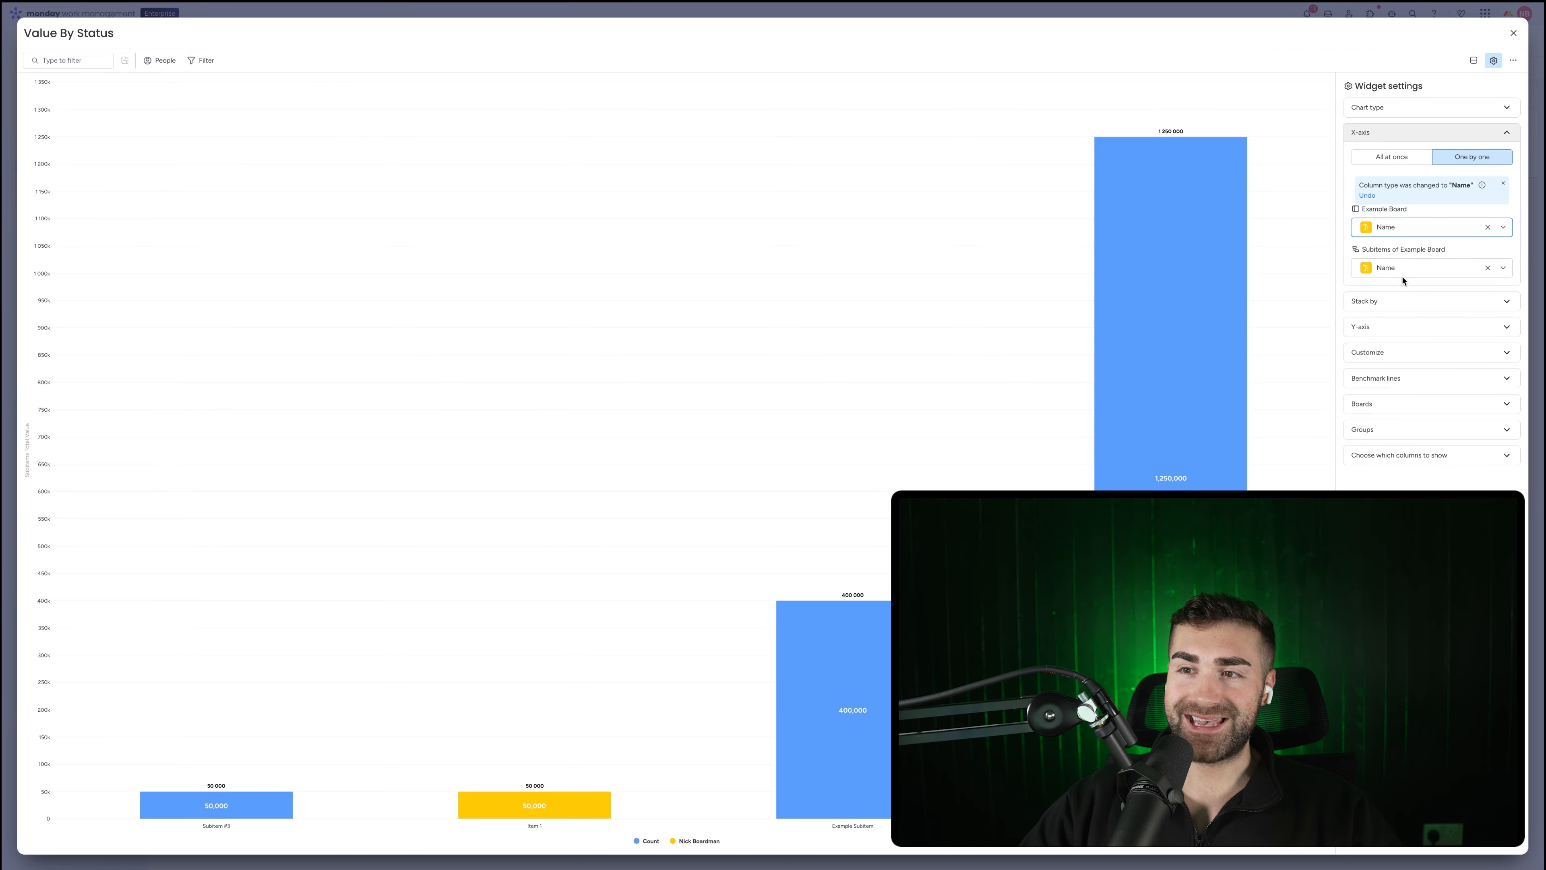
click(1487, 265)
Choose the Stack by columns one by one and stack the chart by the subitems' Status column.
click(1428, 269)
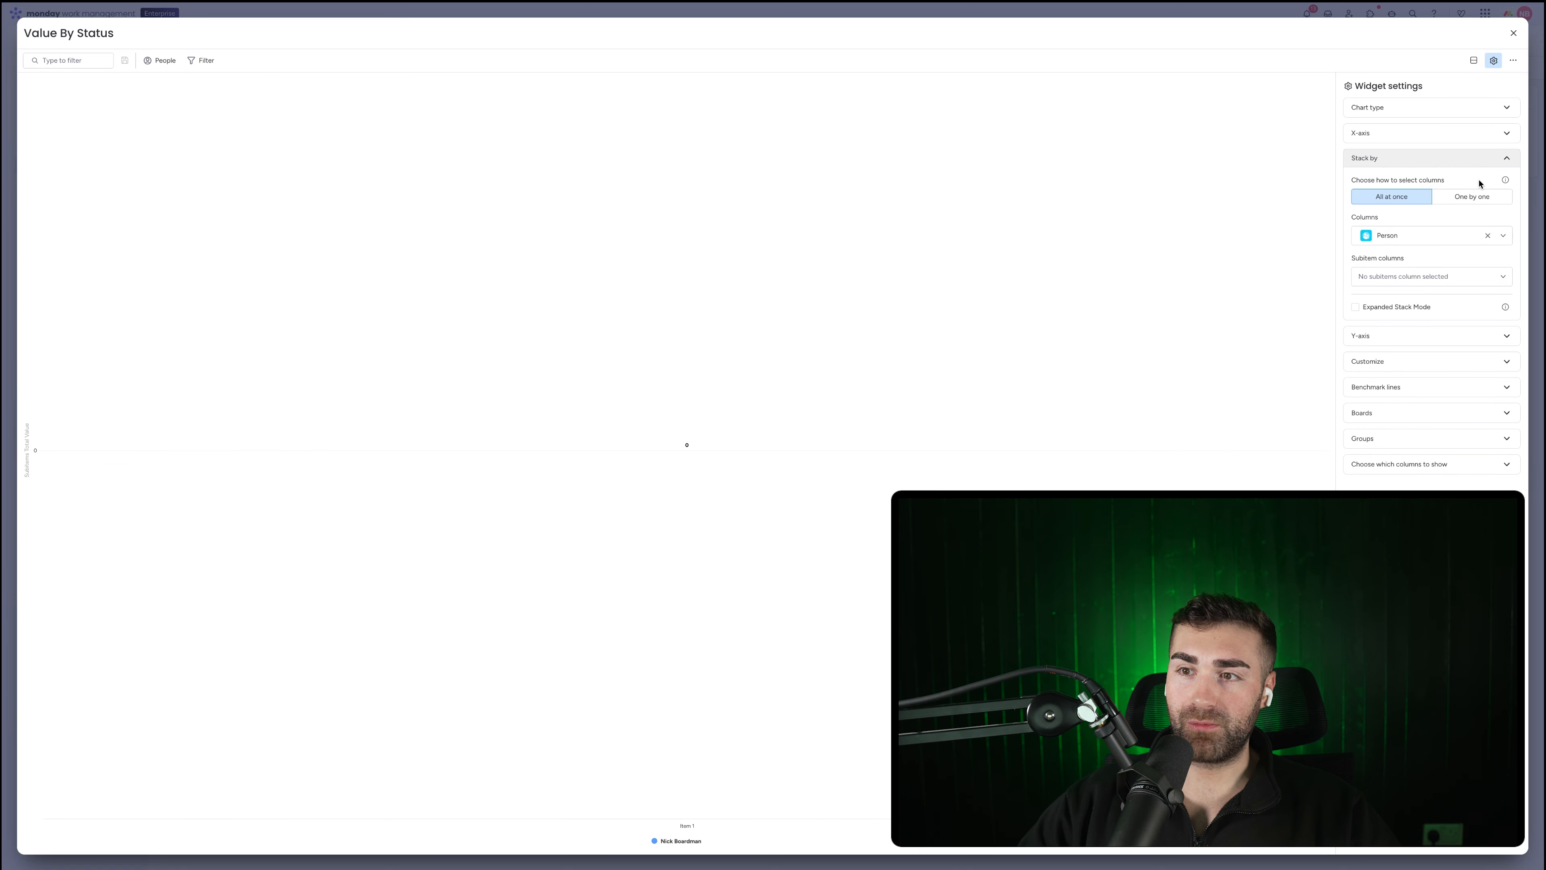
click(1473, 197)
click(1464, 284)
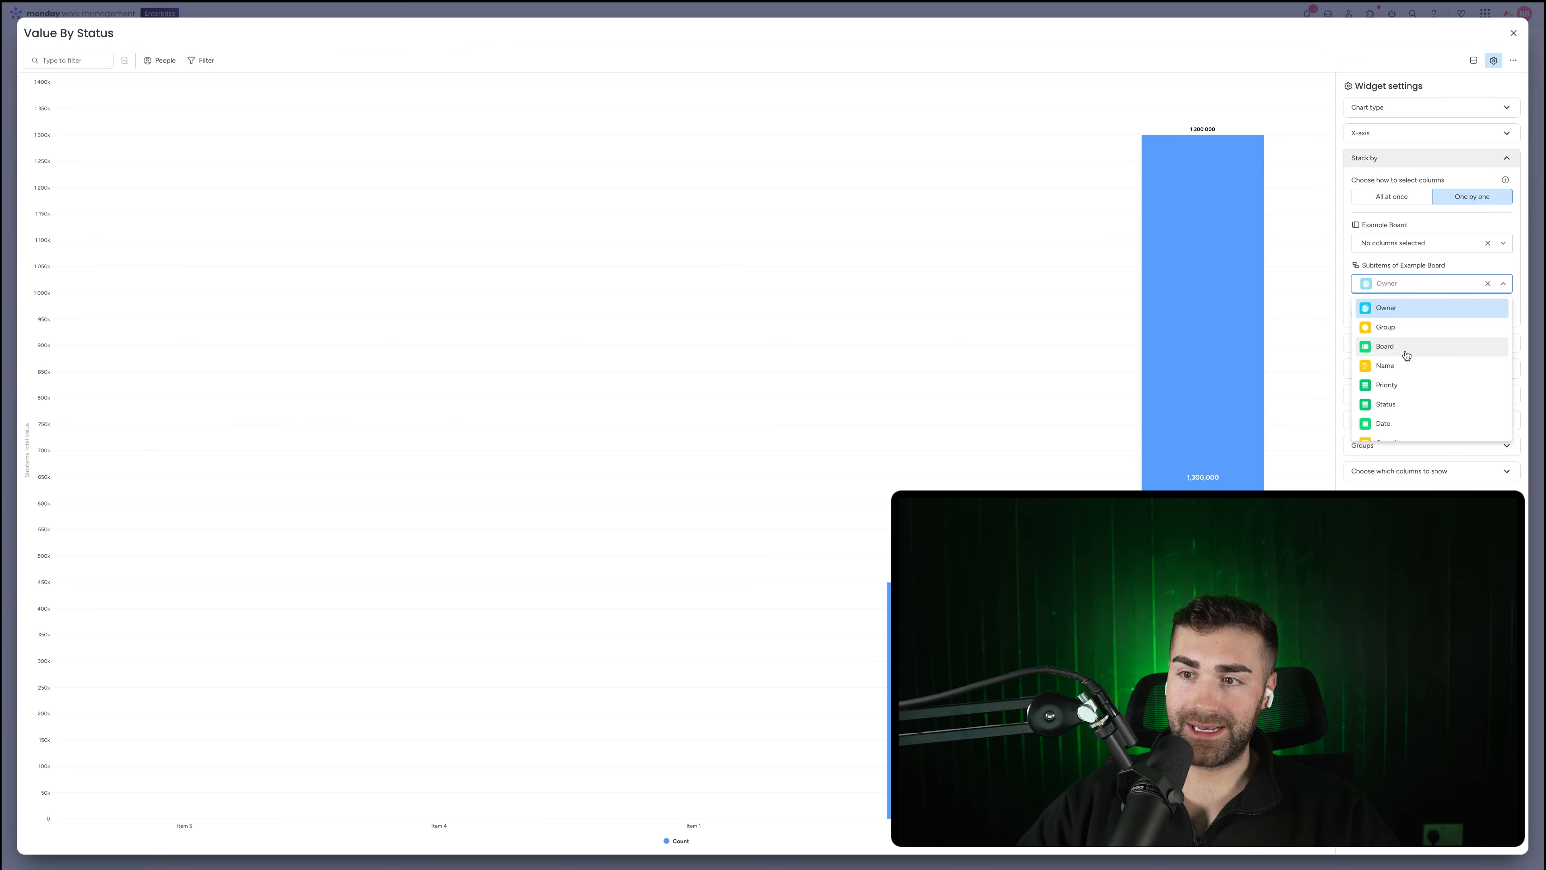
click(1399, 406)
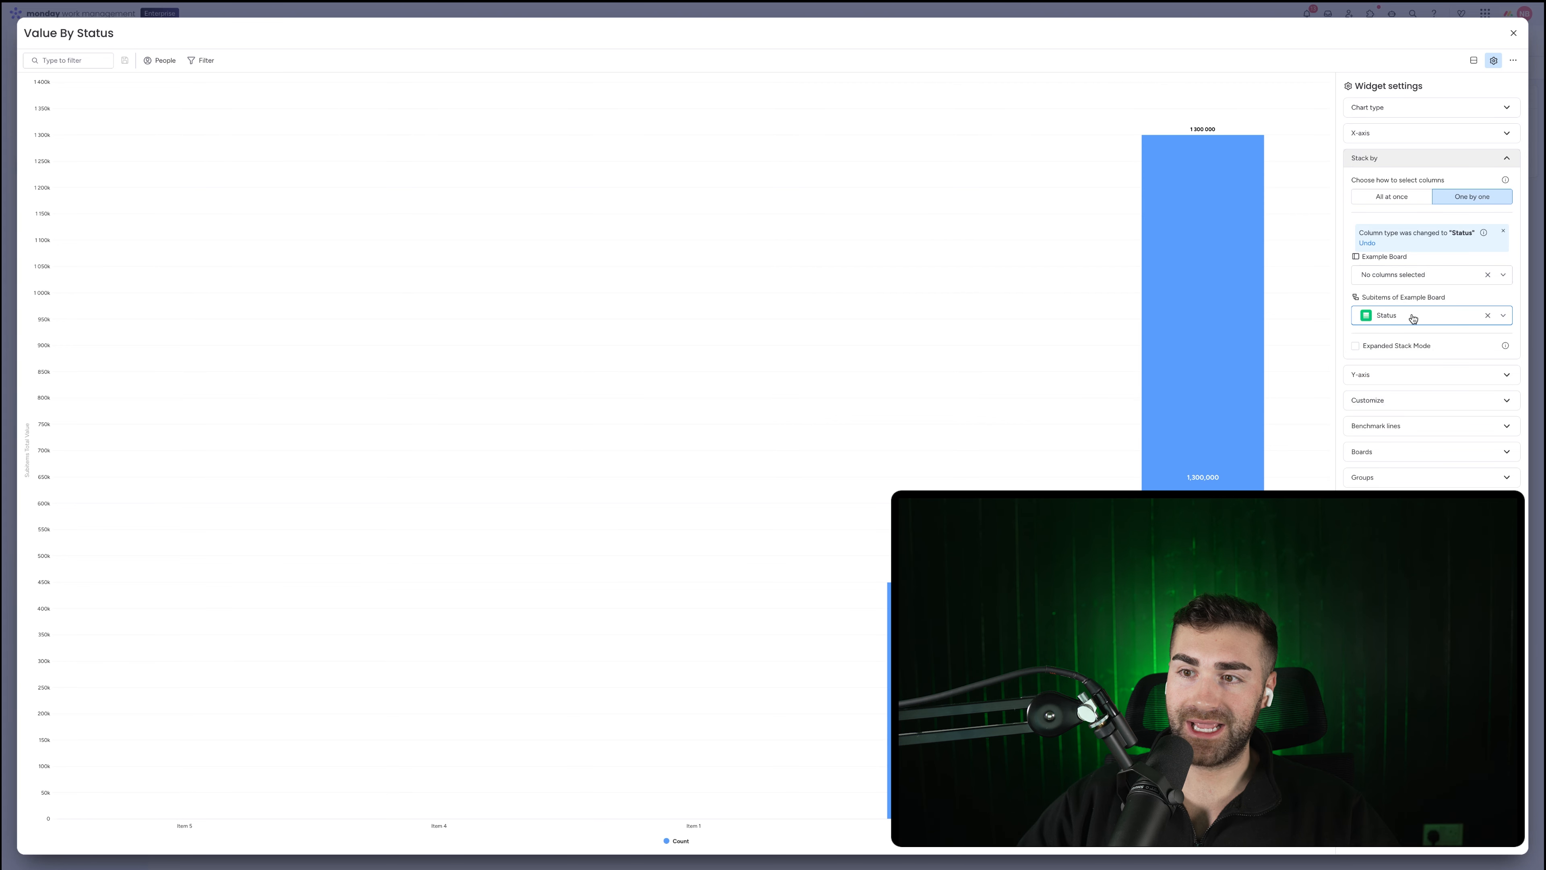
Reselect the subitems' Total Value column for the Y-axis, recheck the Stack by settings and exit the chart settings.
click(1414, 374)
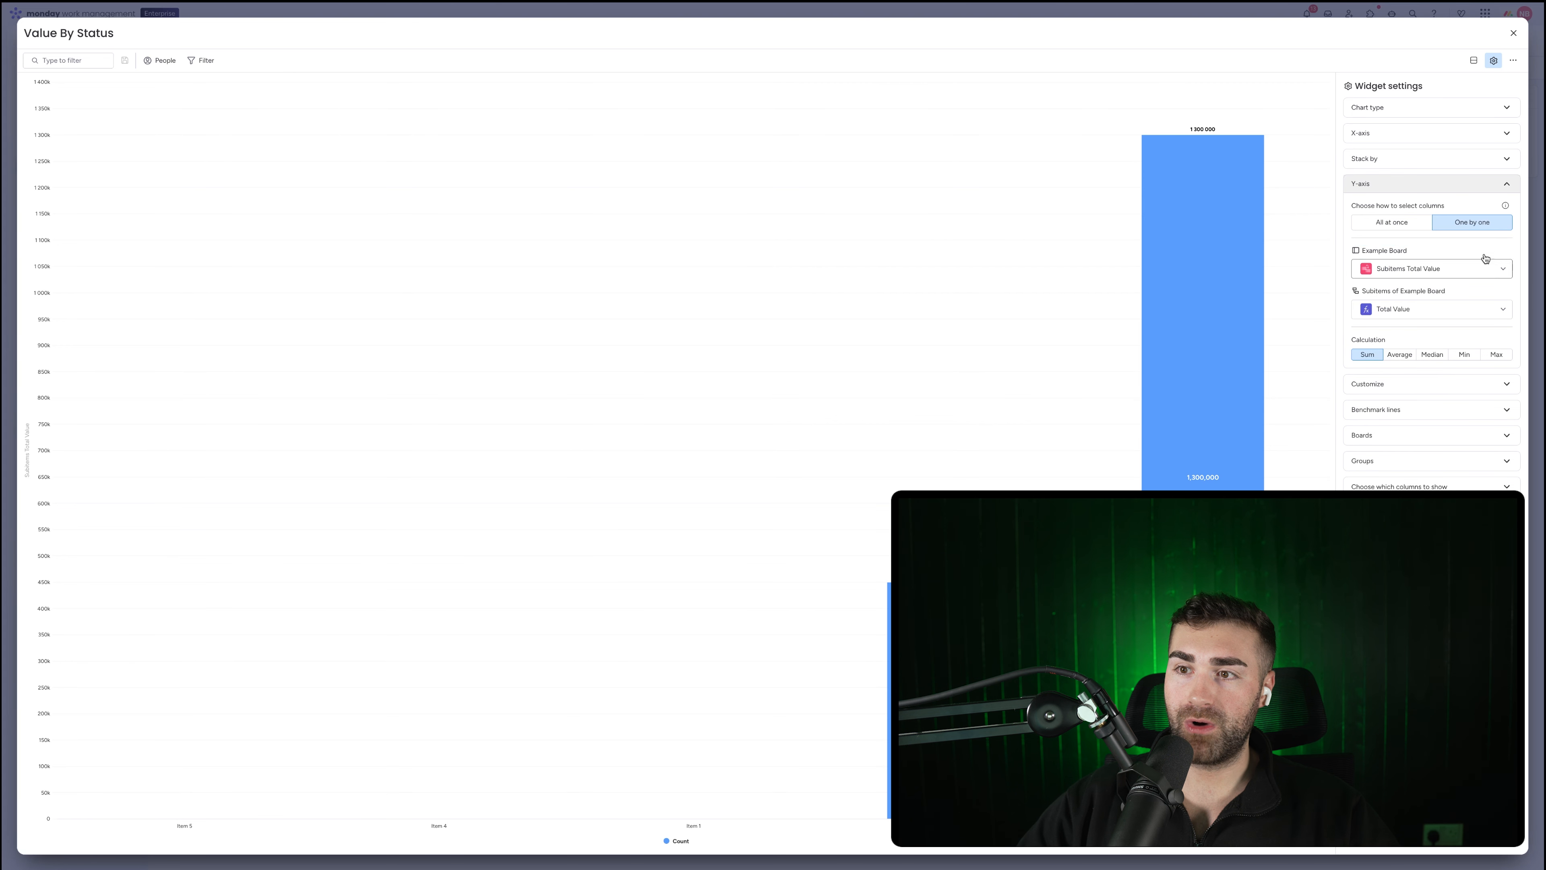
click(1429, 311)
click(1410, 394)
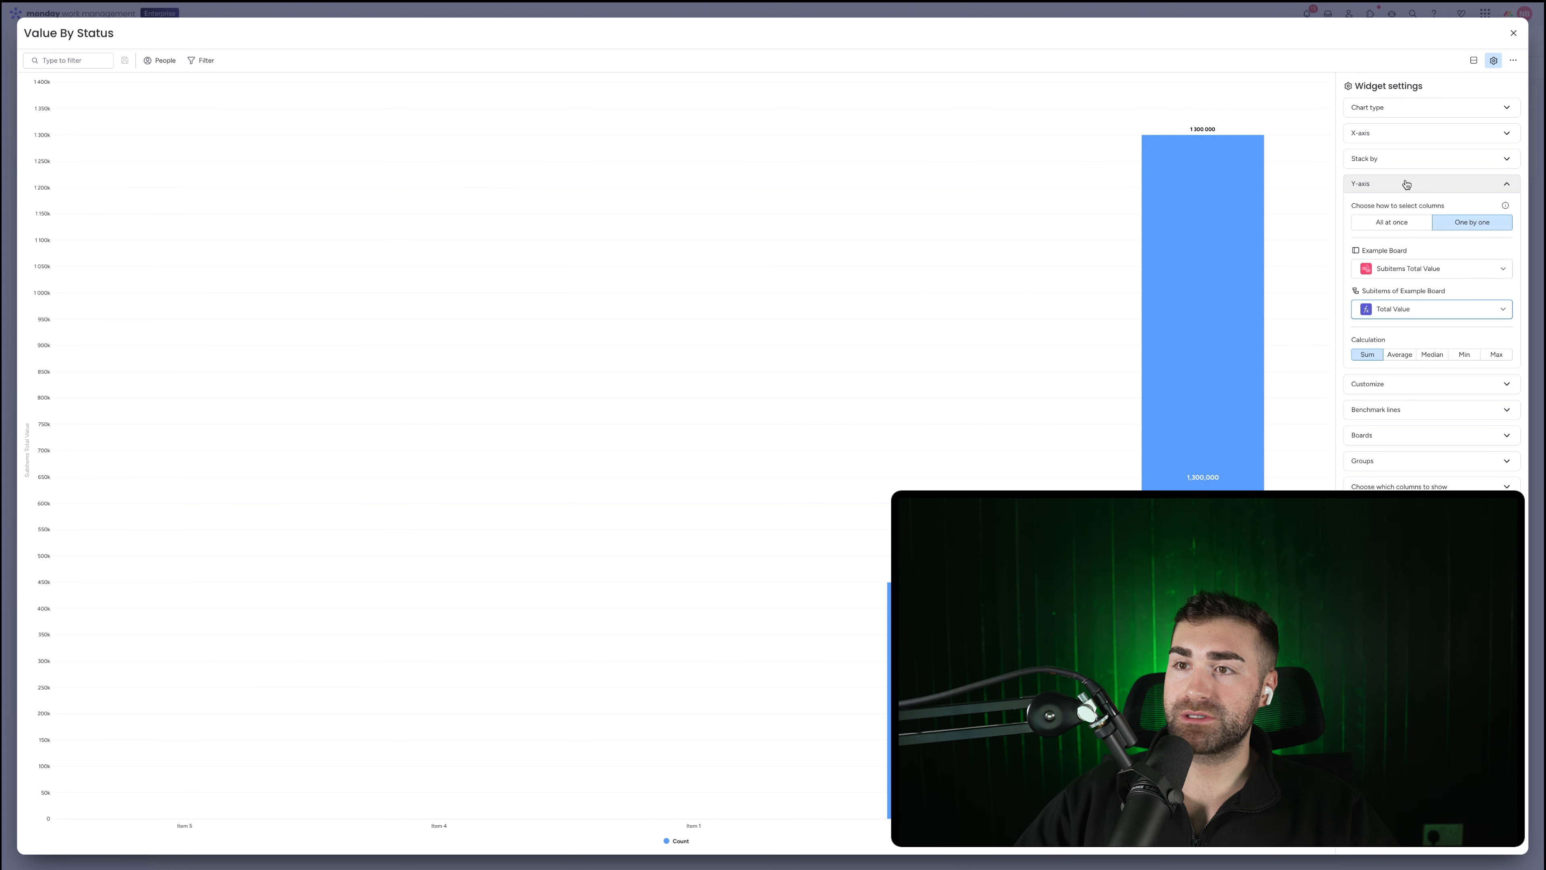
click(1417, 159)
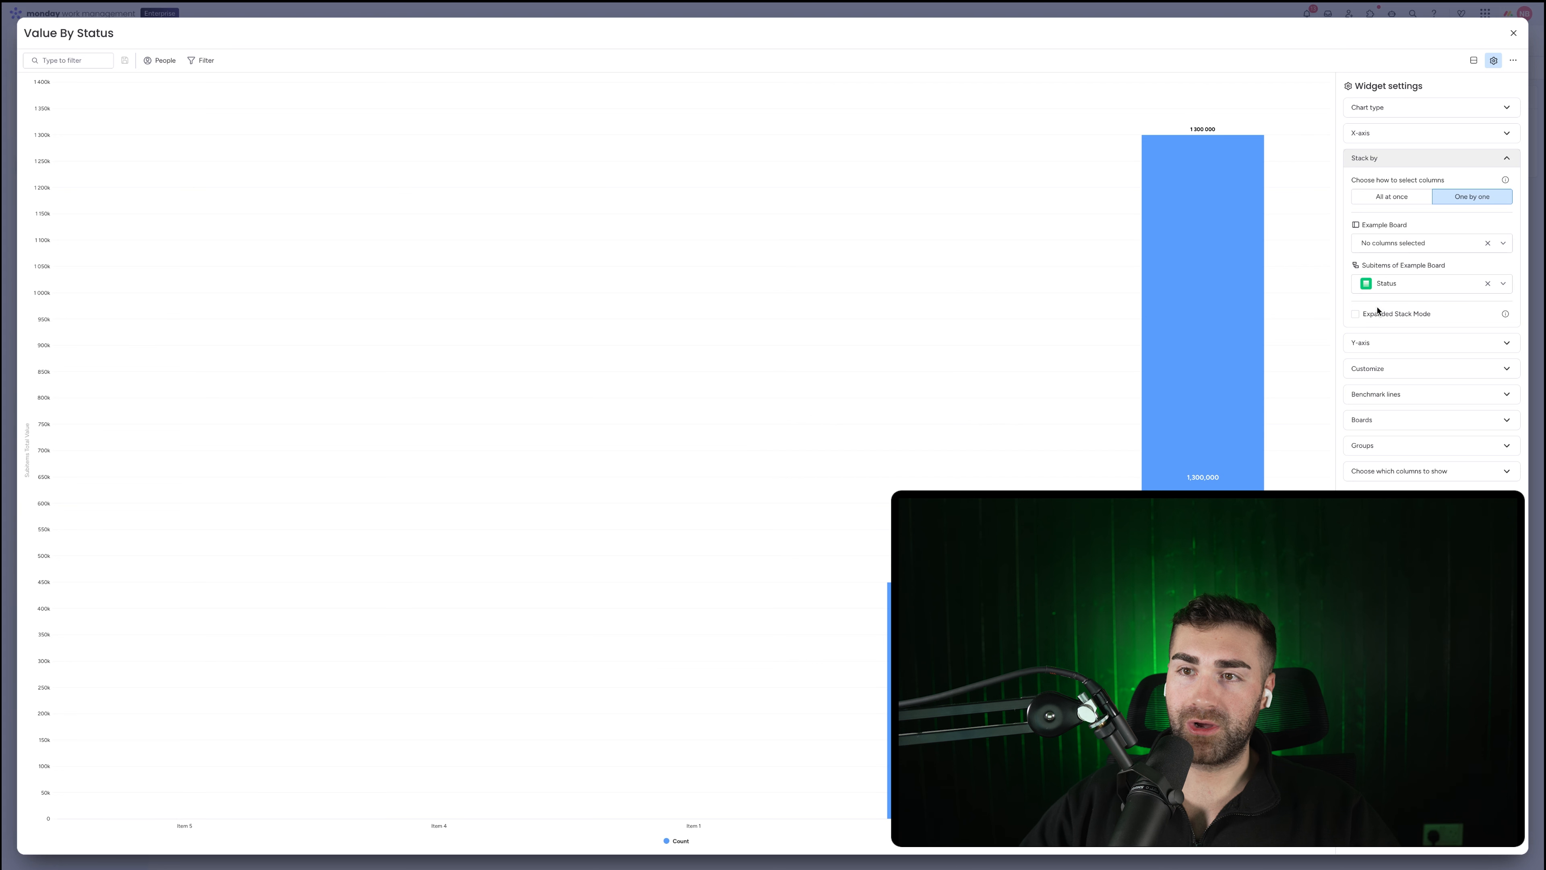
click(1514, 33)
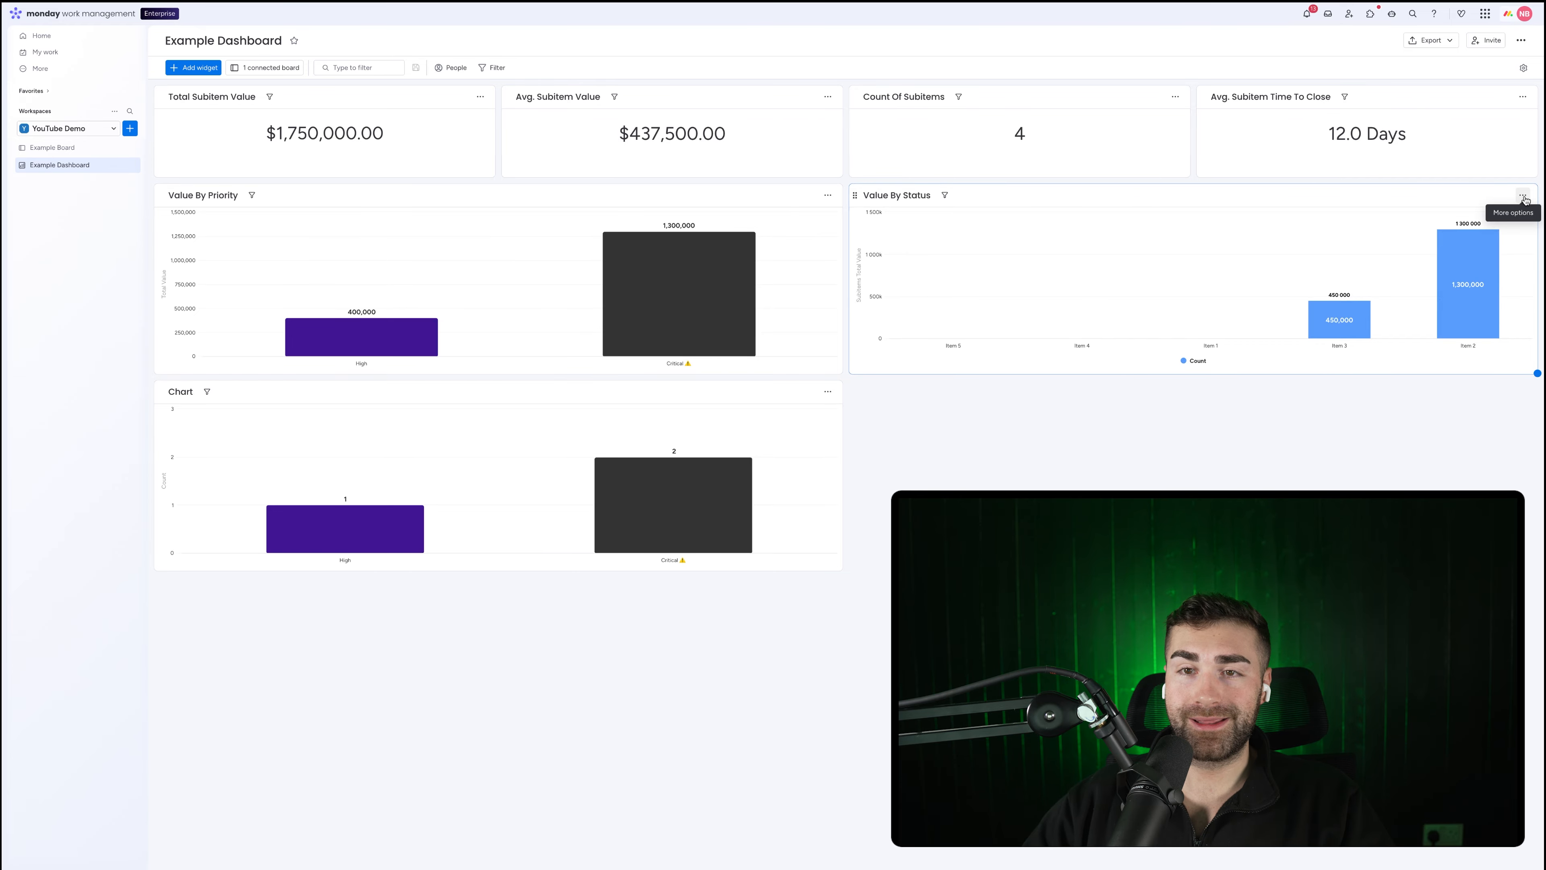
Reopen the Value By Status chart's settings on the Example Dashboard and change its type to a standard bar chart.
click(88, 153)
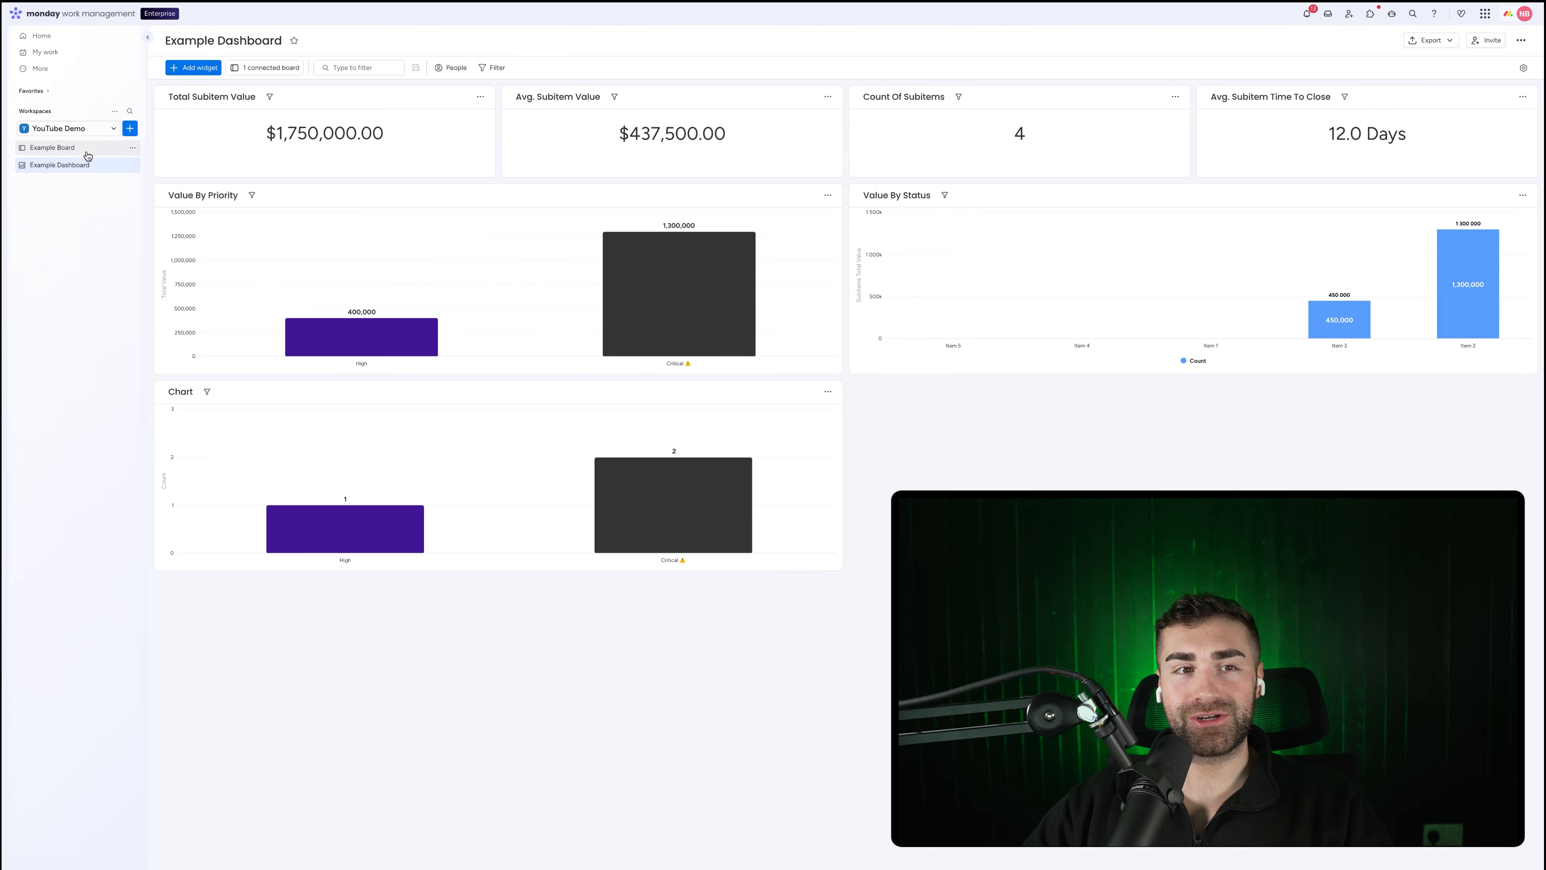
click(54, 165)
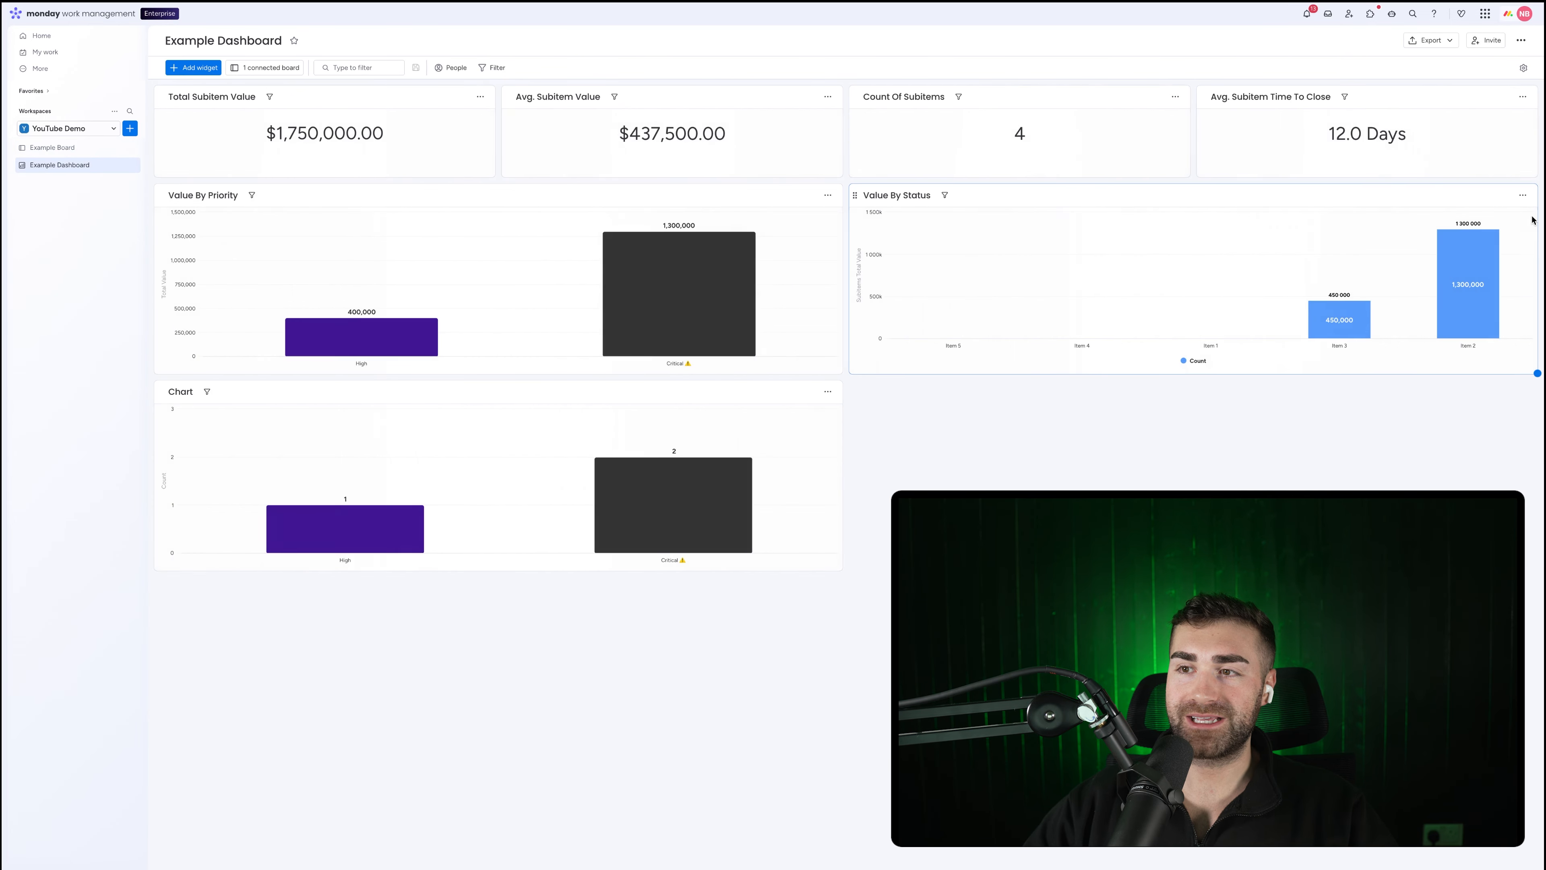
click(1522, 195)
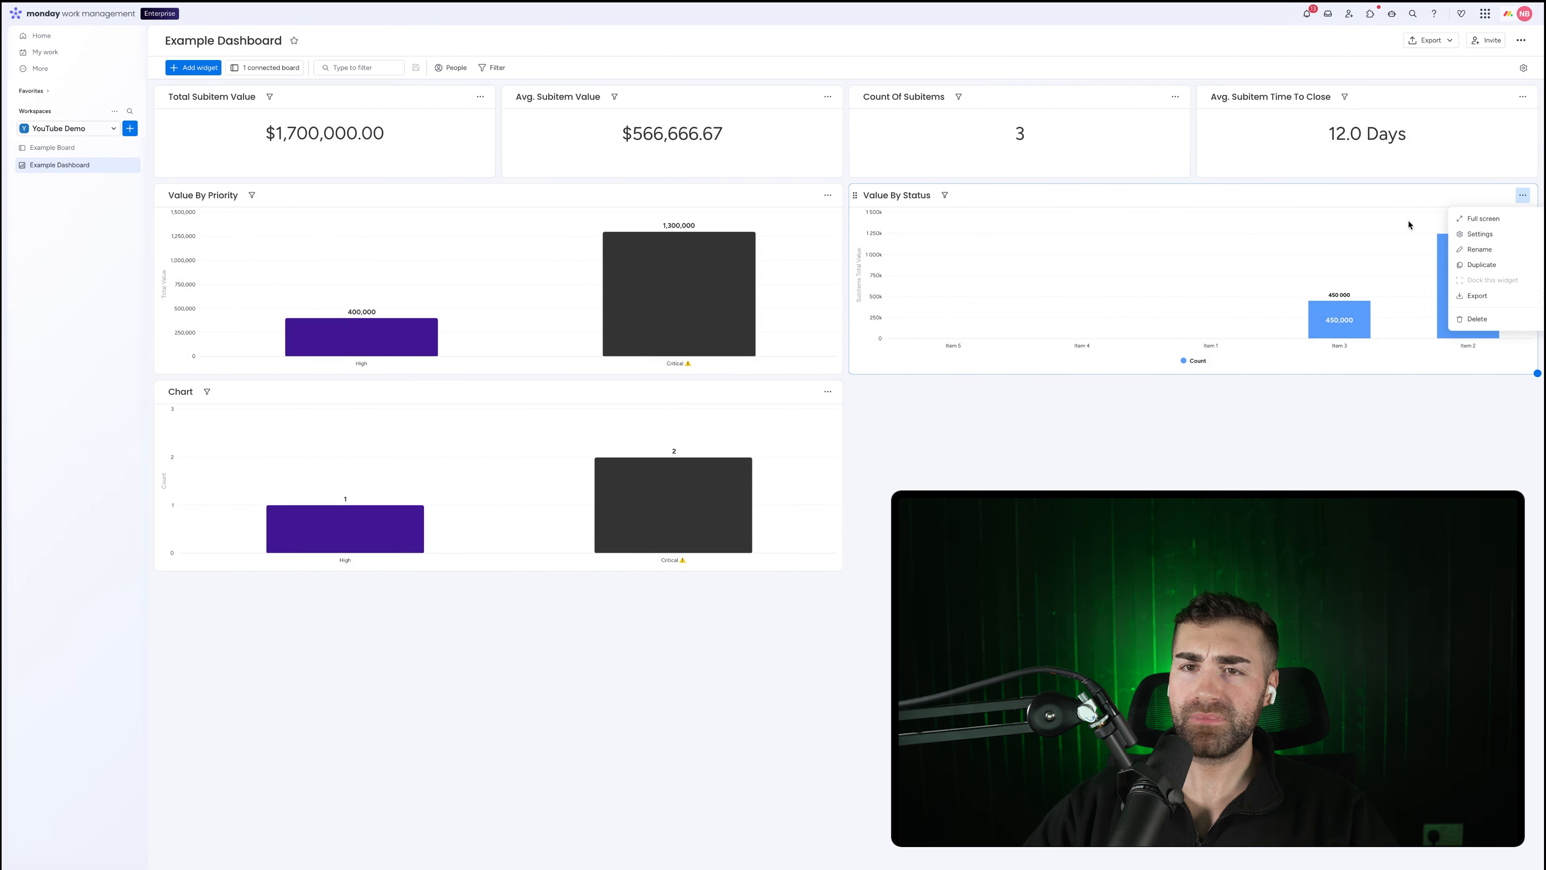
click(1479, 234)
click(1433, 110)
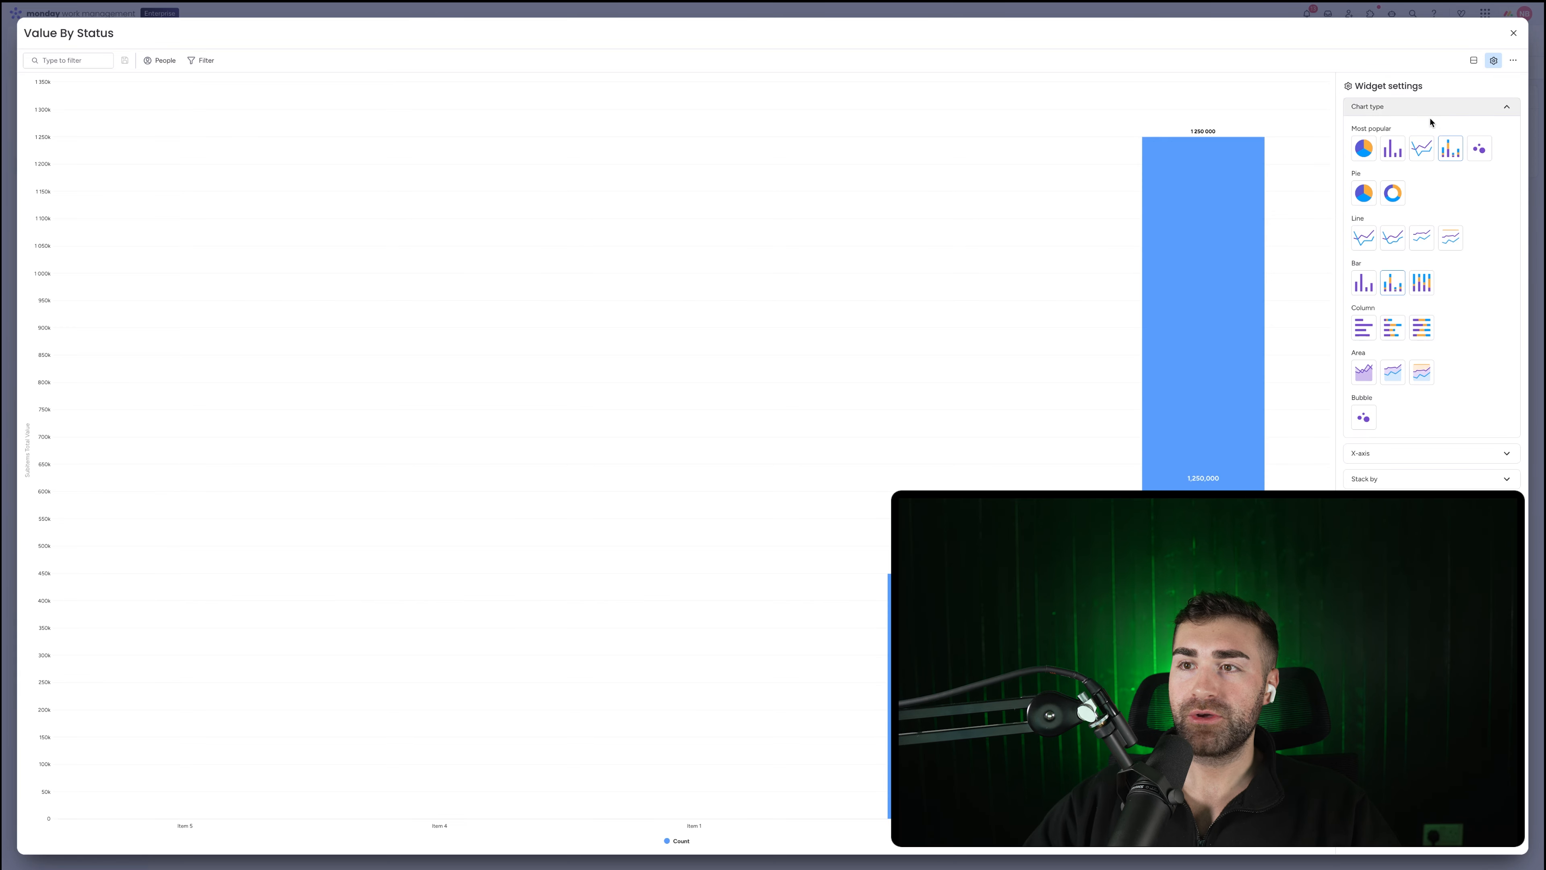
click(1398, 149)
click(1395, 111)
Clear the Example Board column from the chart's X-axis and select the subitems' Status column instead.
click(1387, 133)
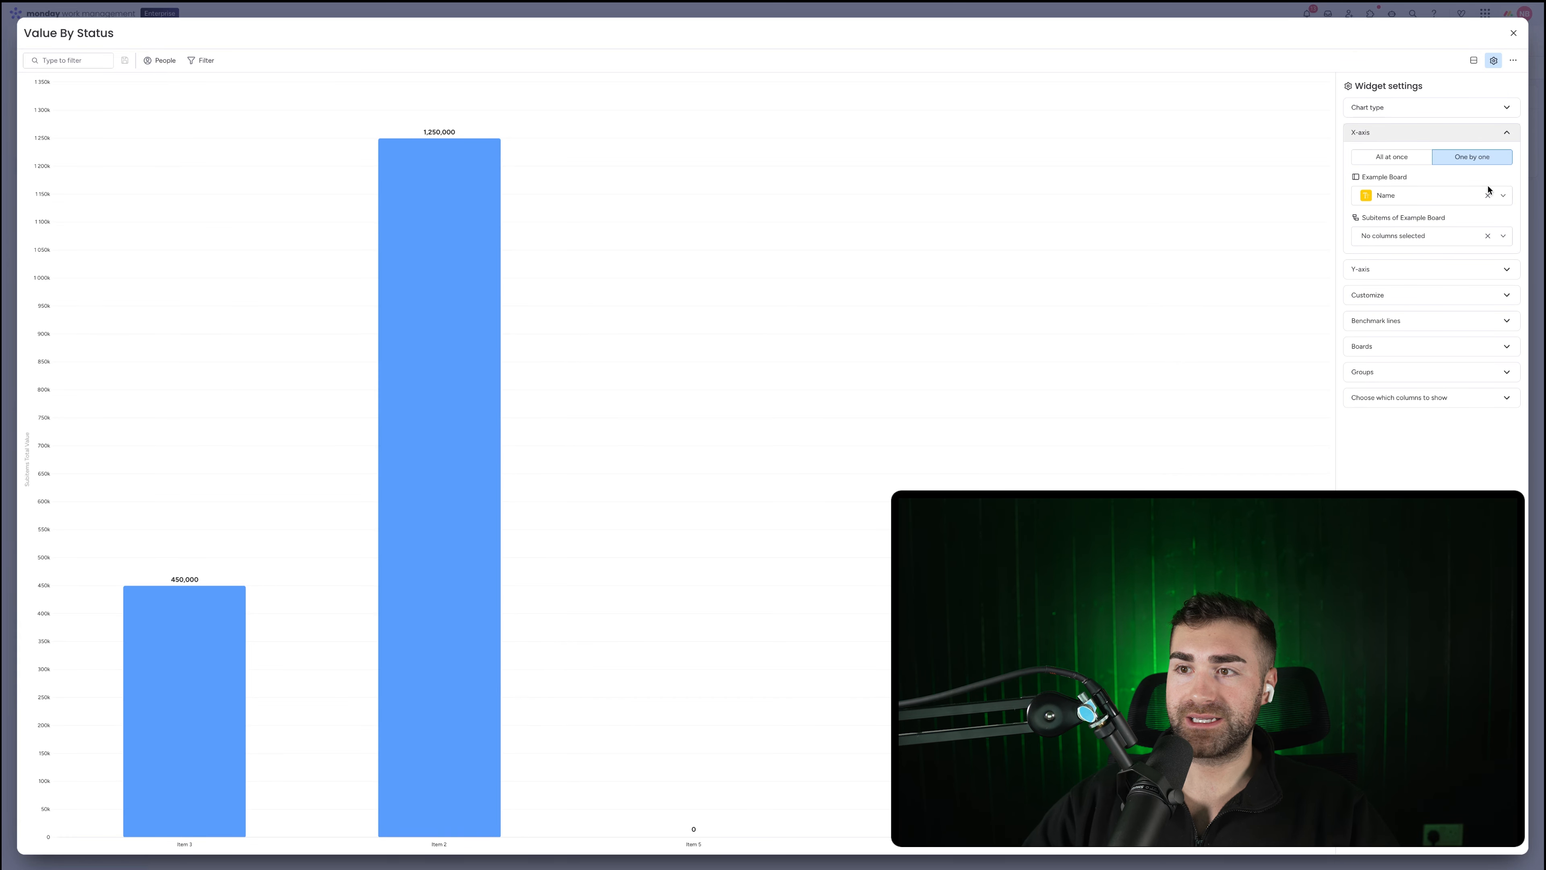
click(1488, 195)
click(1411, 238)
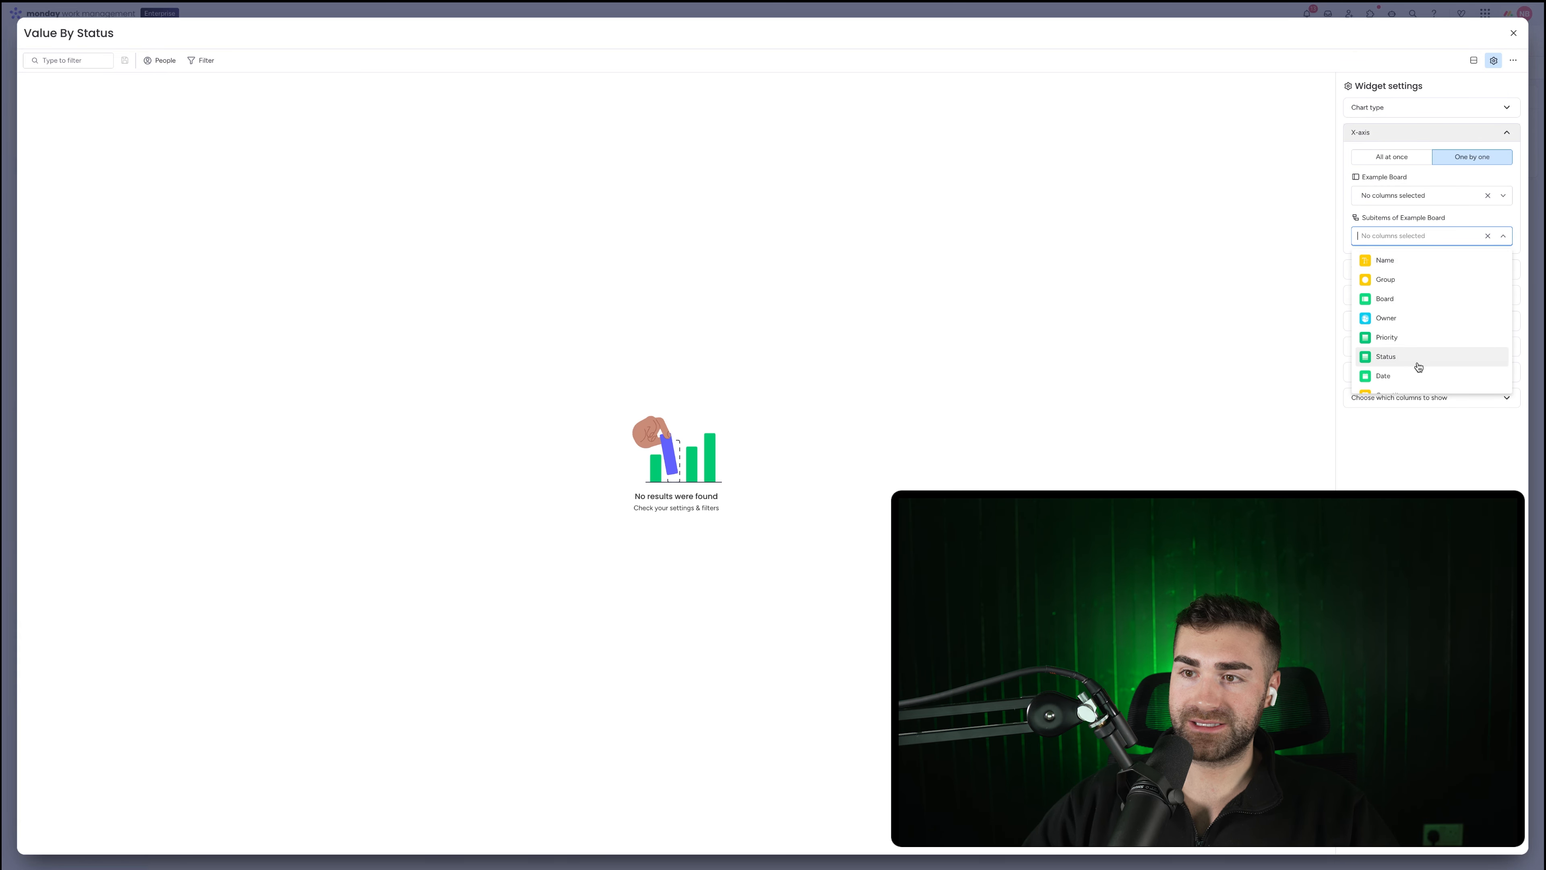
click(1394, 345)
Review the Value By Status chart's X-axis, Y-axis and Customize settings, then exit to the Example Dashboard.
click(1411, 298)
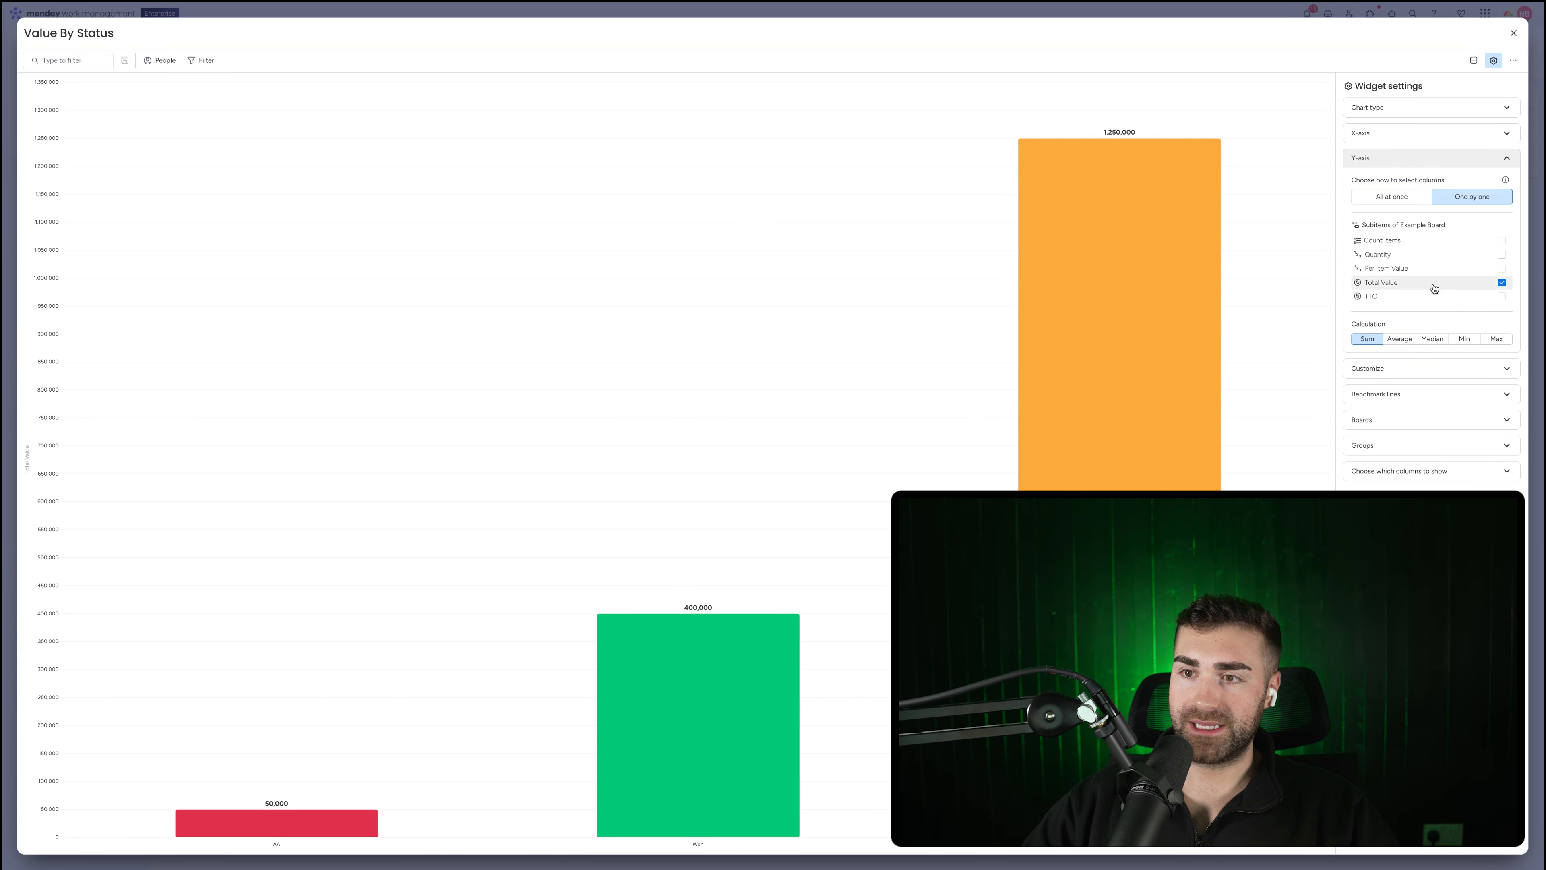
click(1395, 367)
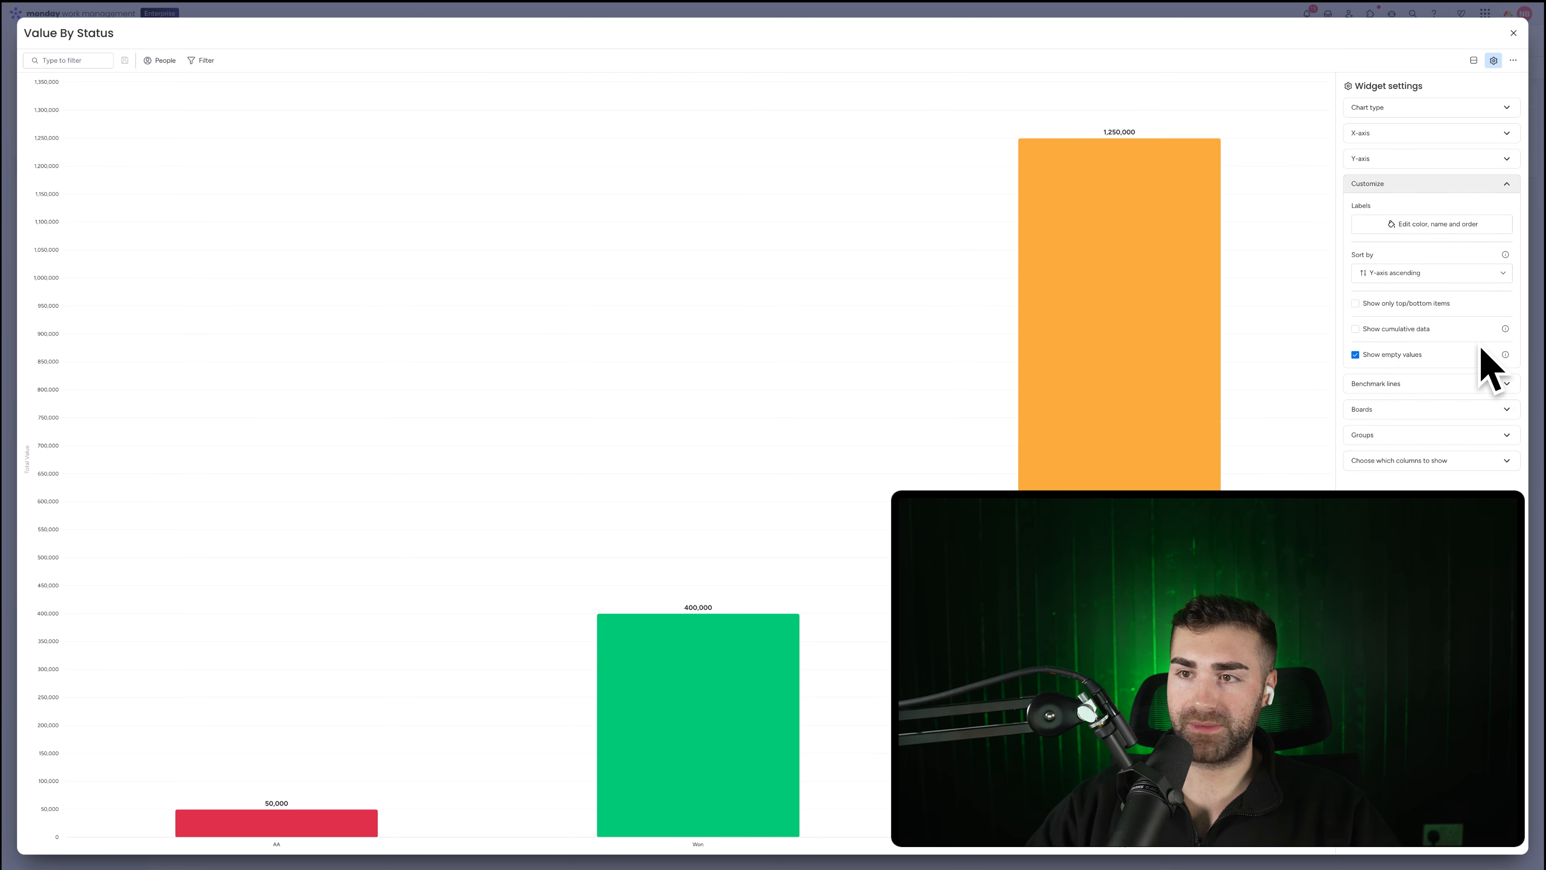
click(1513, 34)
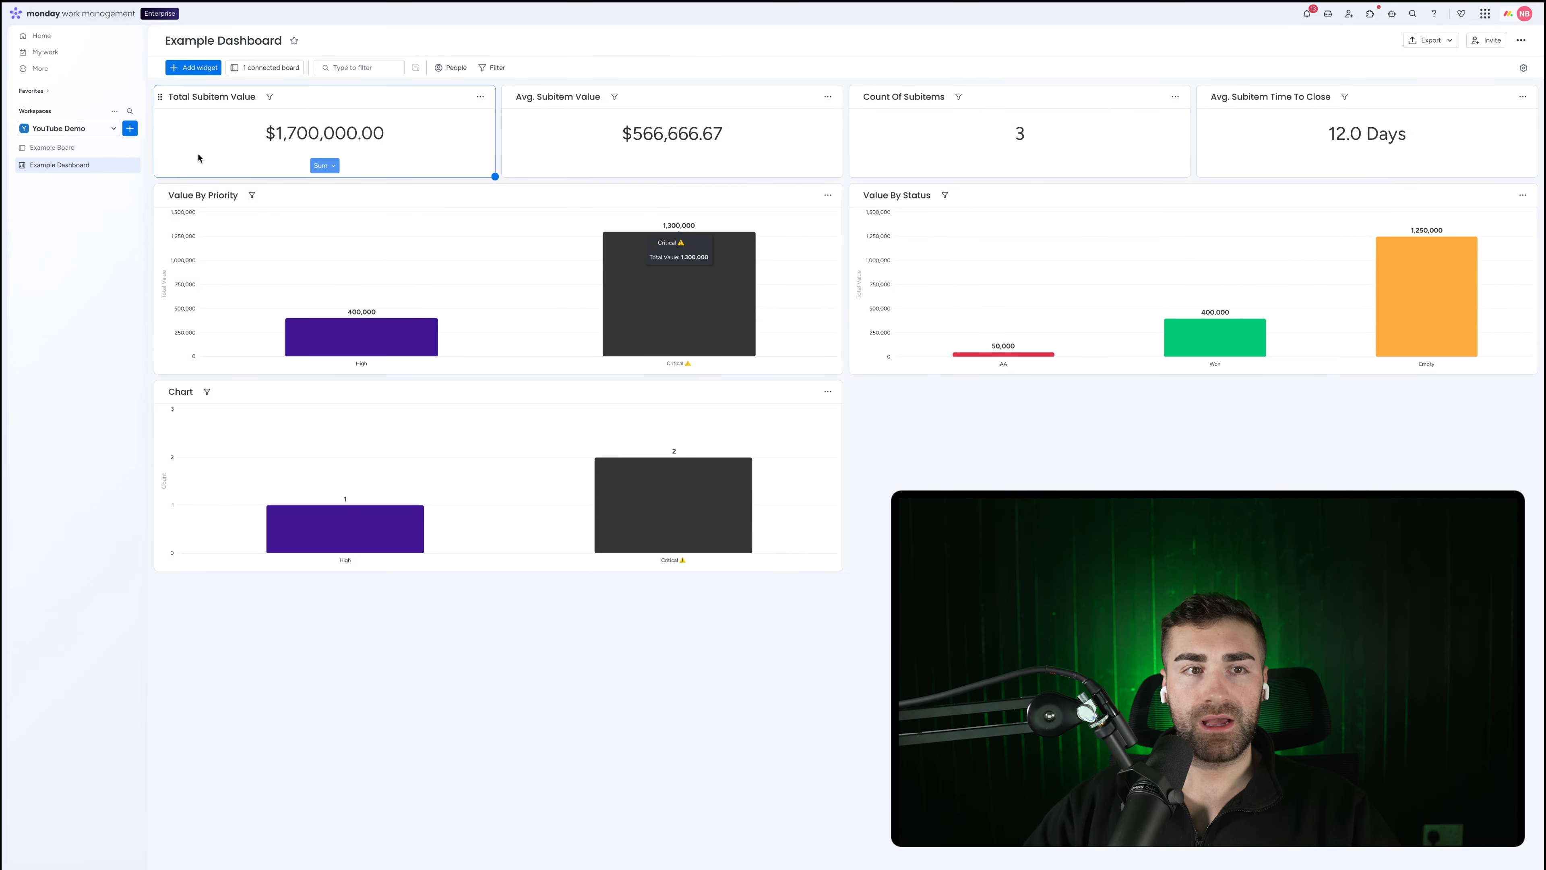
click(1523, 194)
click(1479, 246)
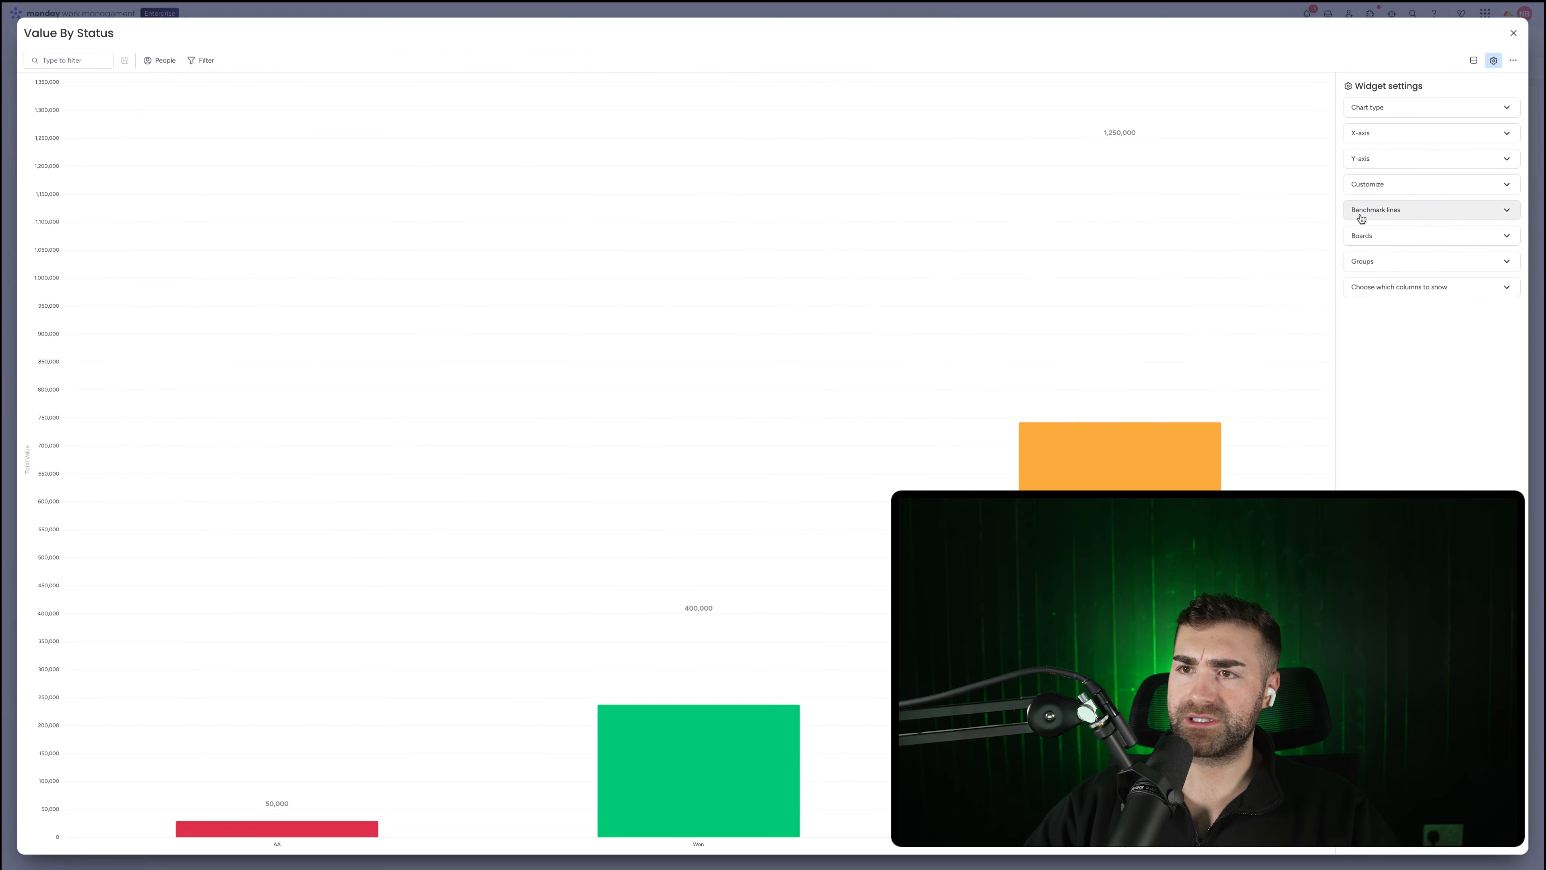
click(1418, 158)
click(1449, 198)
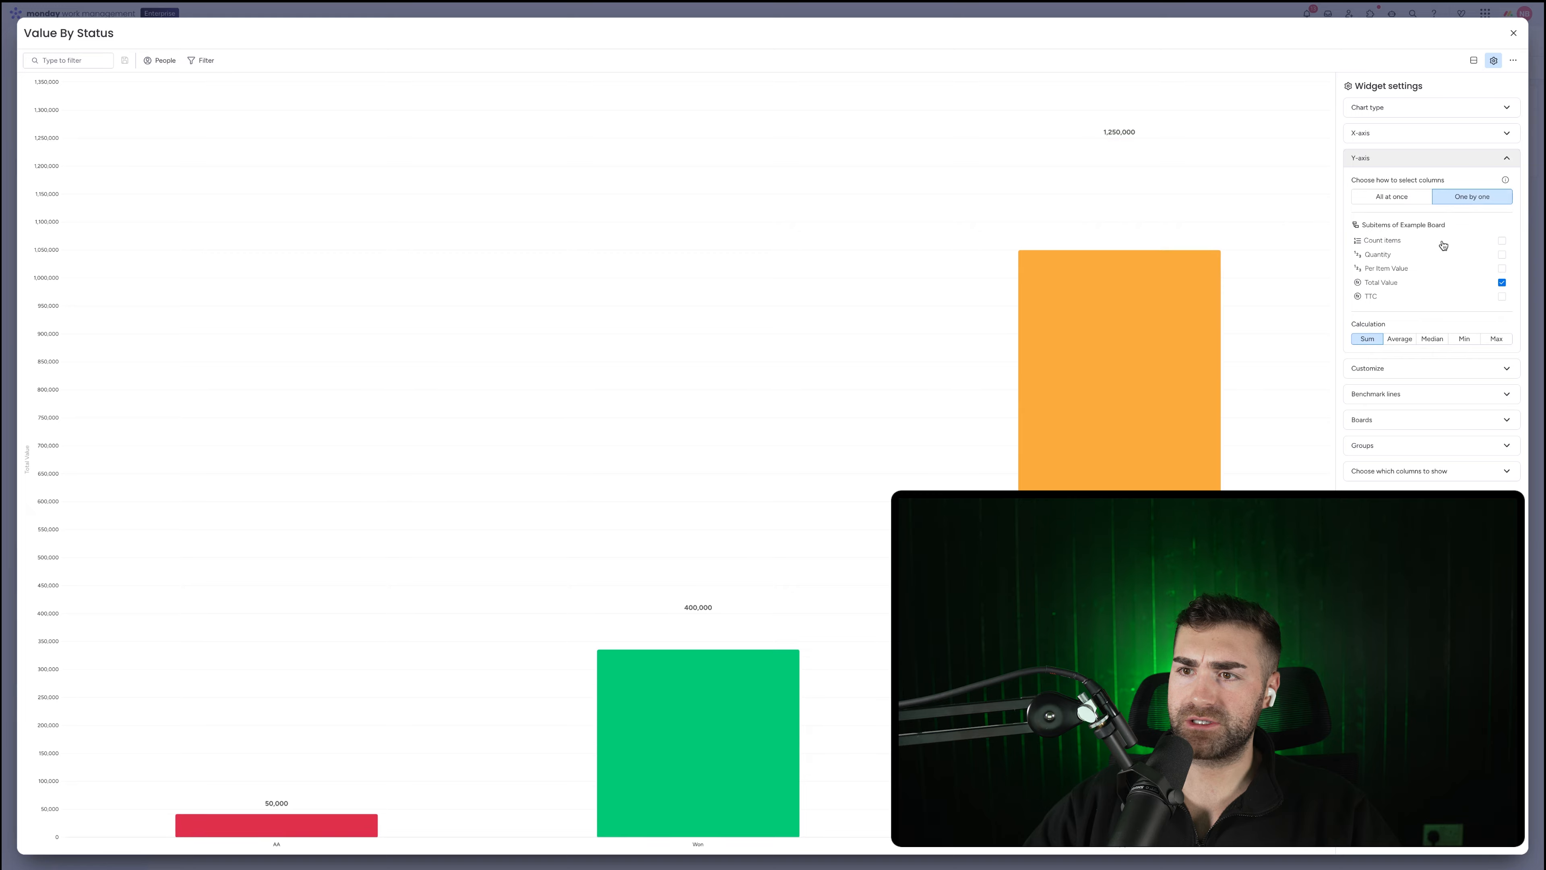
click(1446, 140)
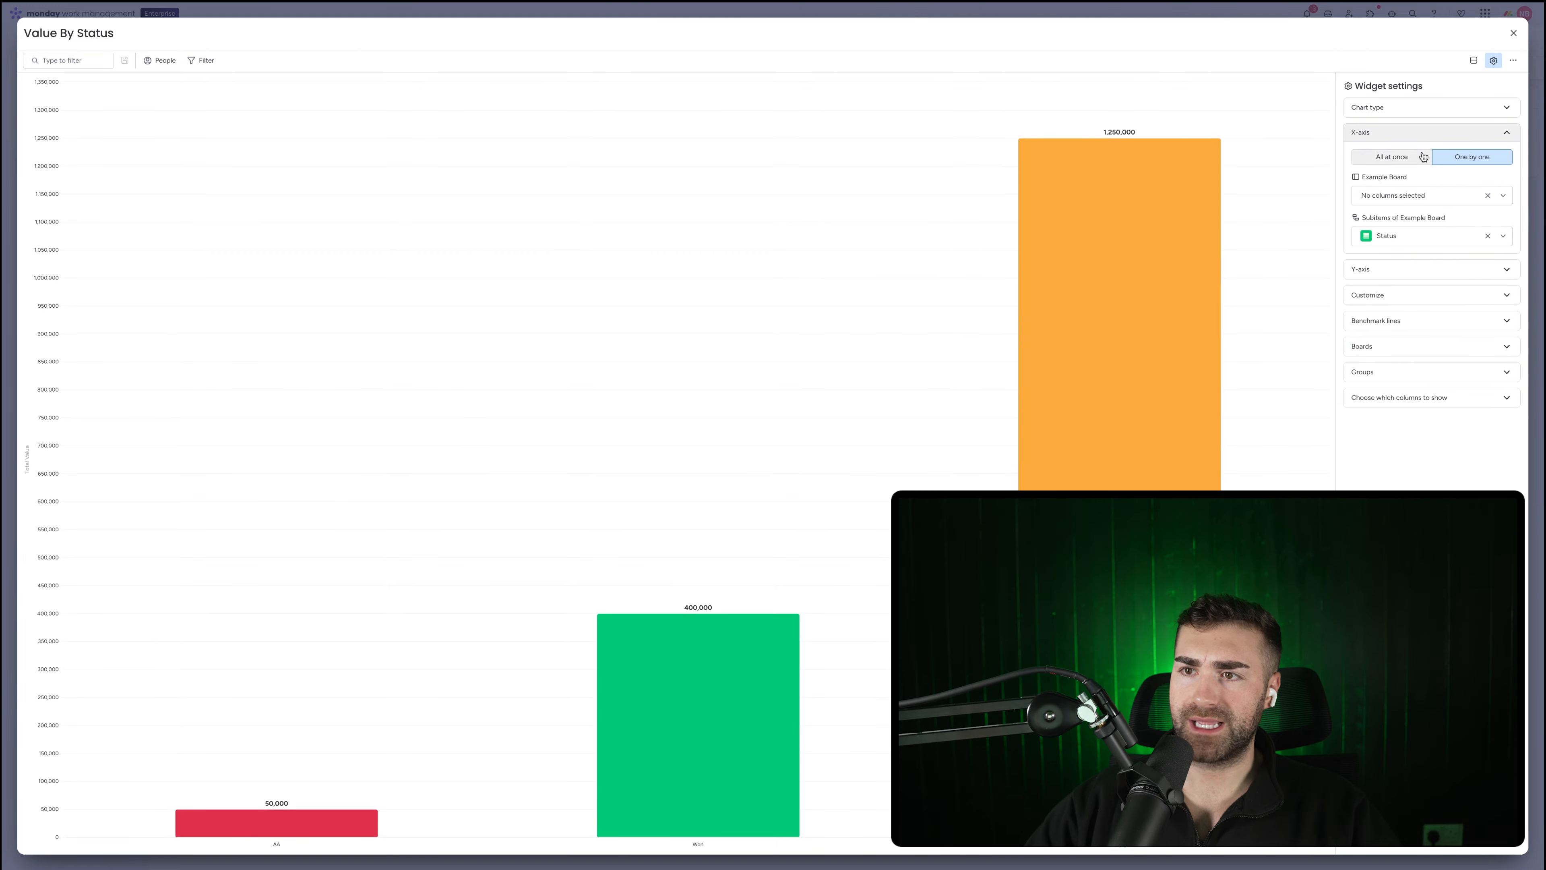
click(1404, 270)
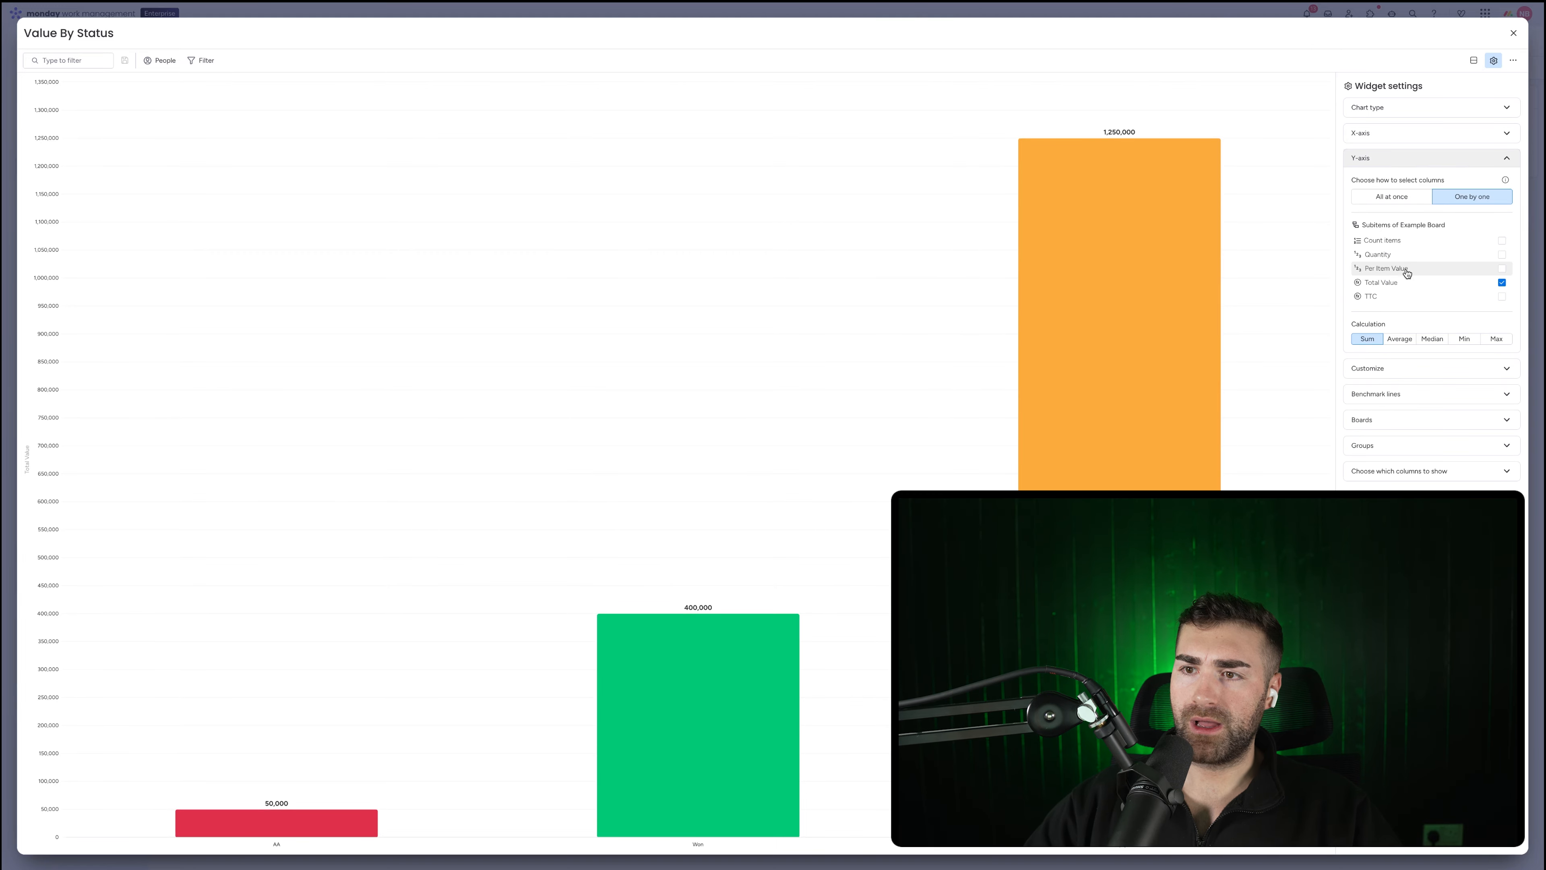
click(1379, 367)
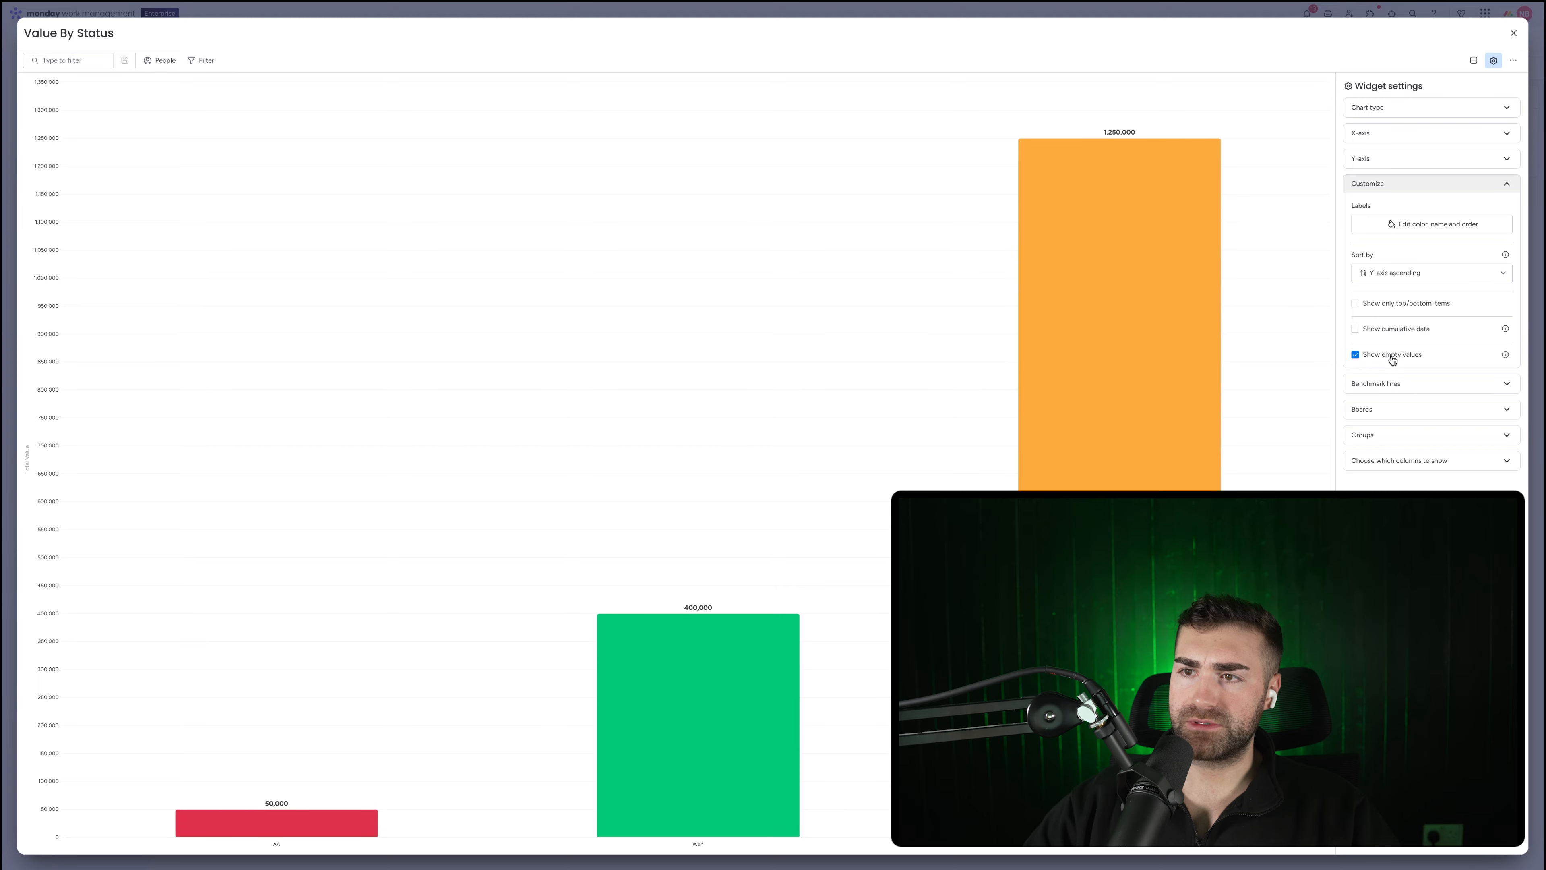
click(1514, 33)
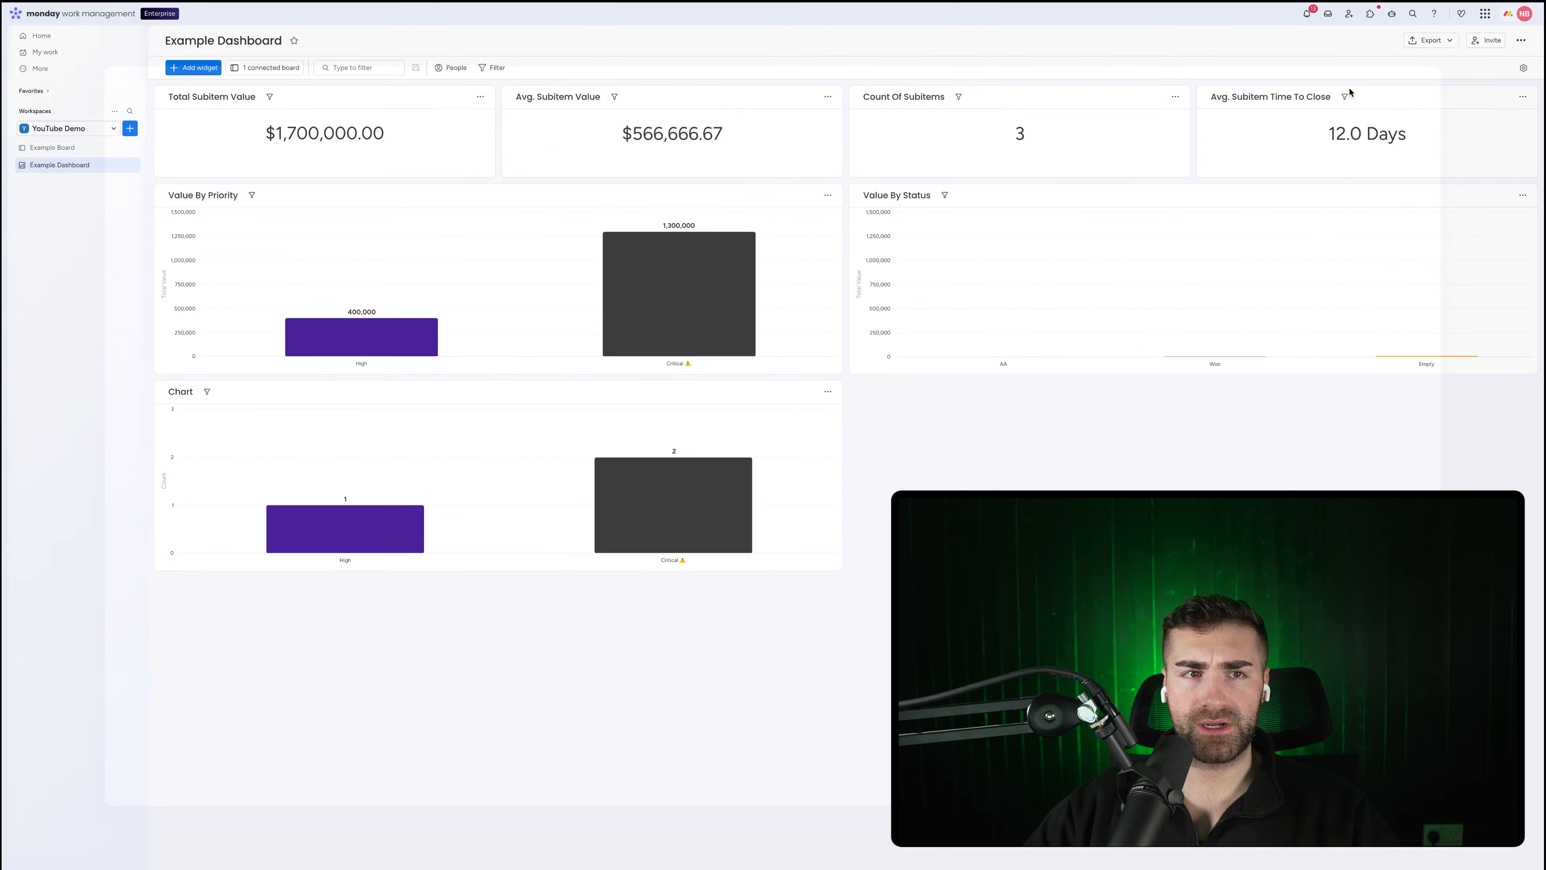
Expand Item 2 on the Example Board and set Subitem #4's status to AA.
click(95, 150)
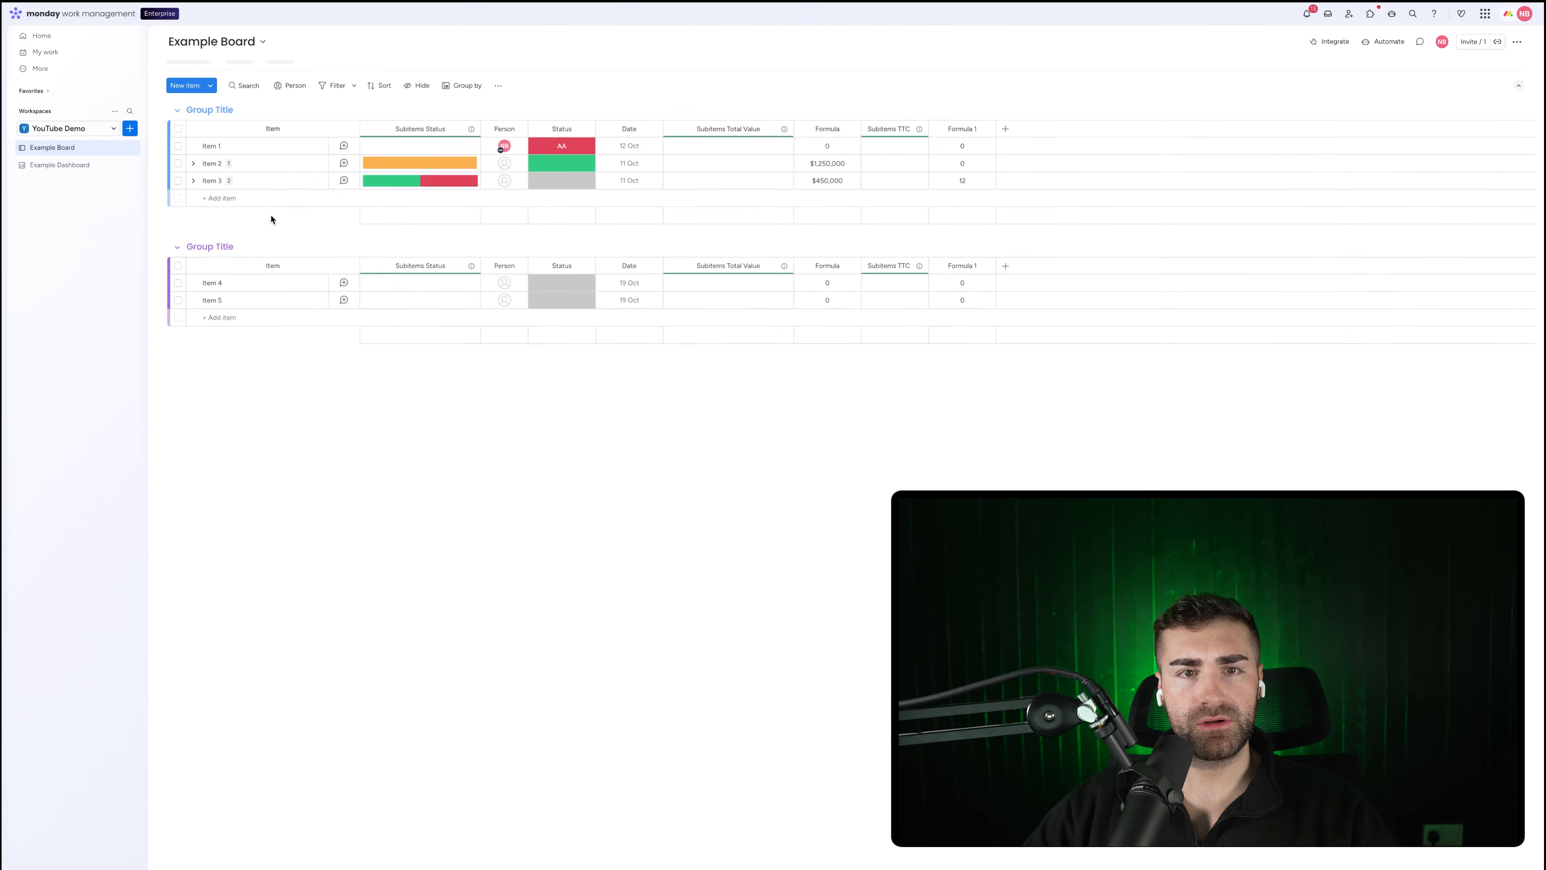
click(194, 163)
click(408, 222)
click(475, 222)
click(474, 250)
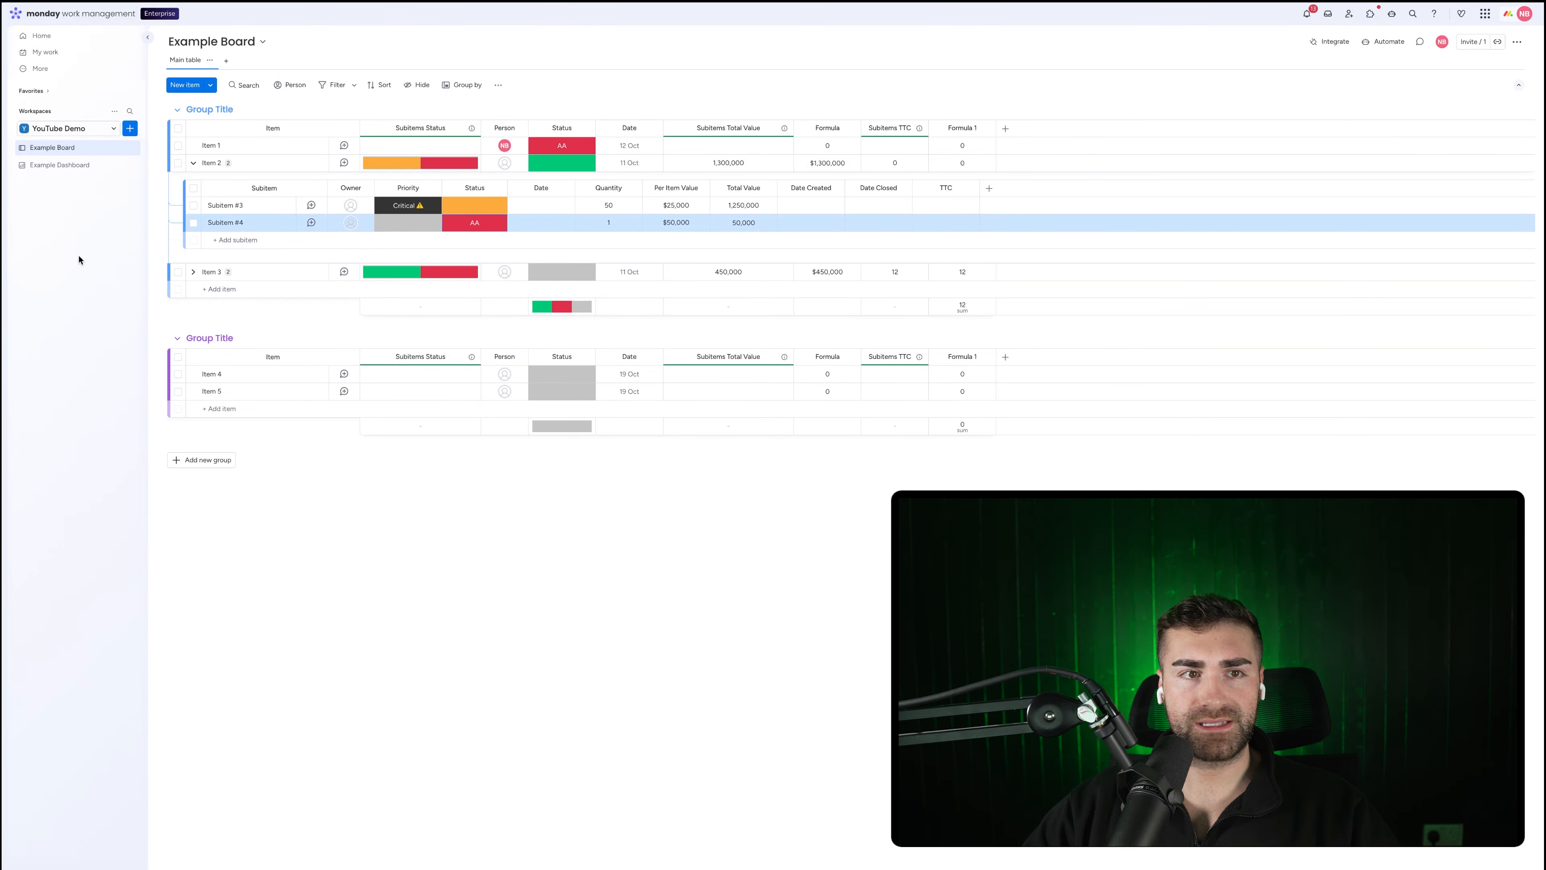
Return to the Example Dashboard and examine the AA, Won and Empty bars in the Value By Status chart.
click(66, 165)
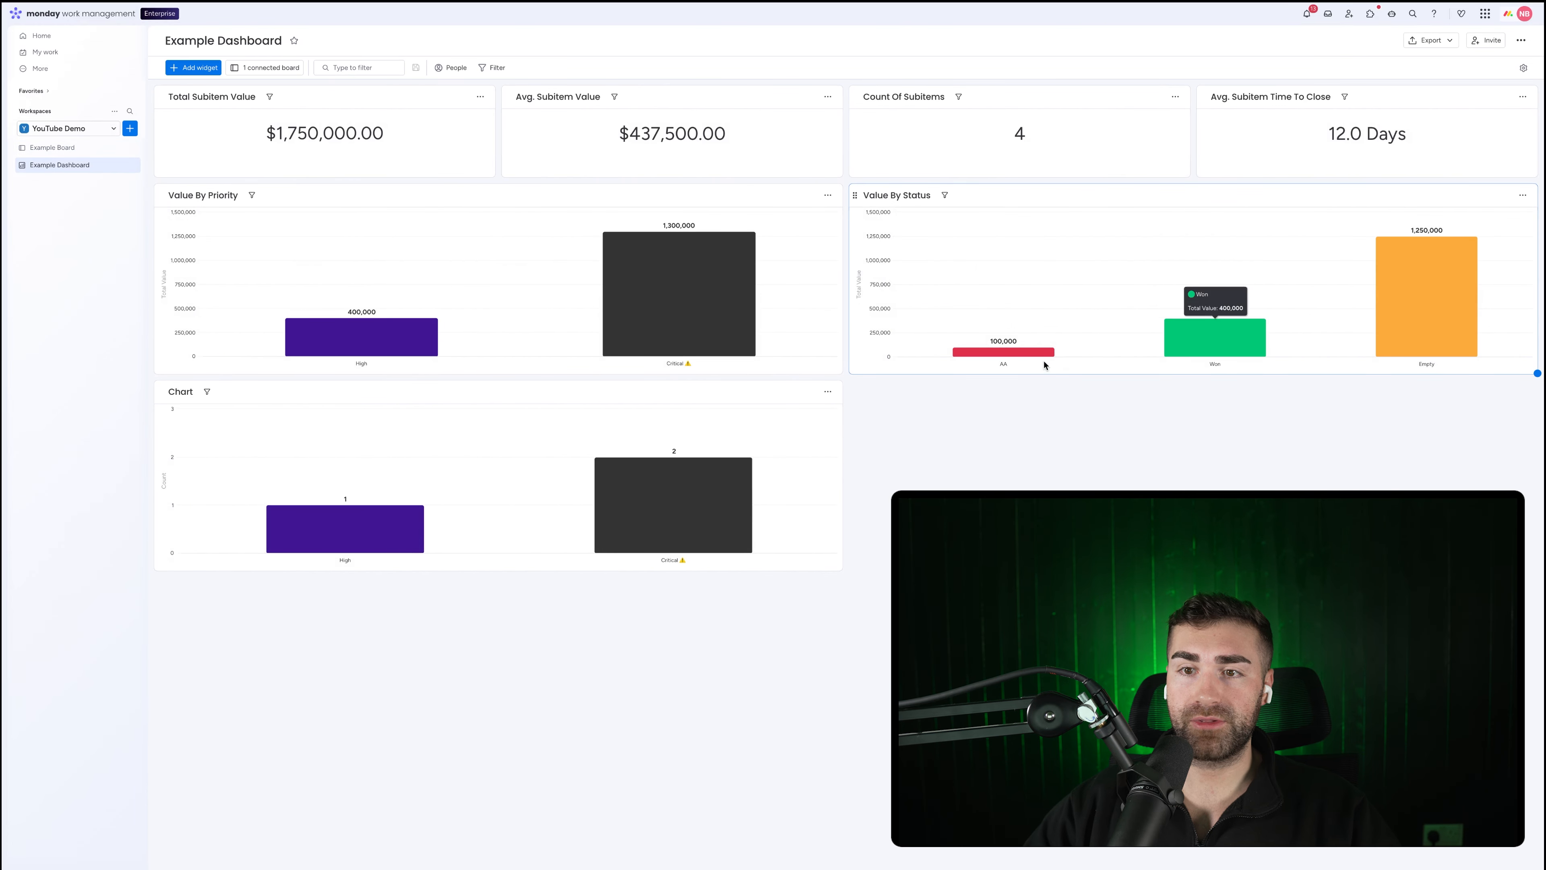
mouse_move(995, 354)
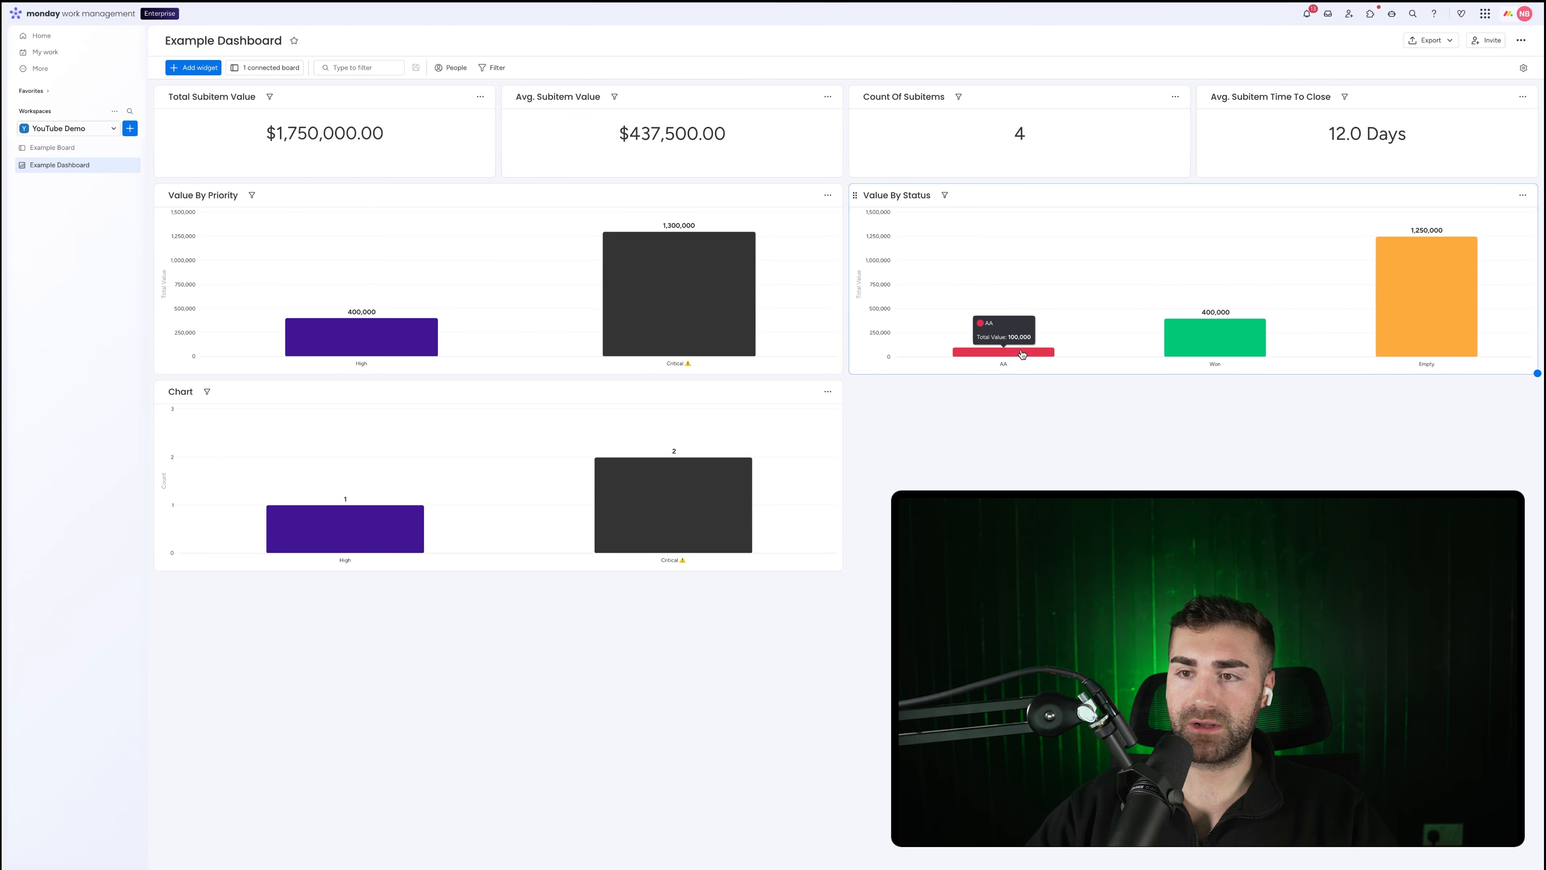
mouse_move(1221, 342)
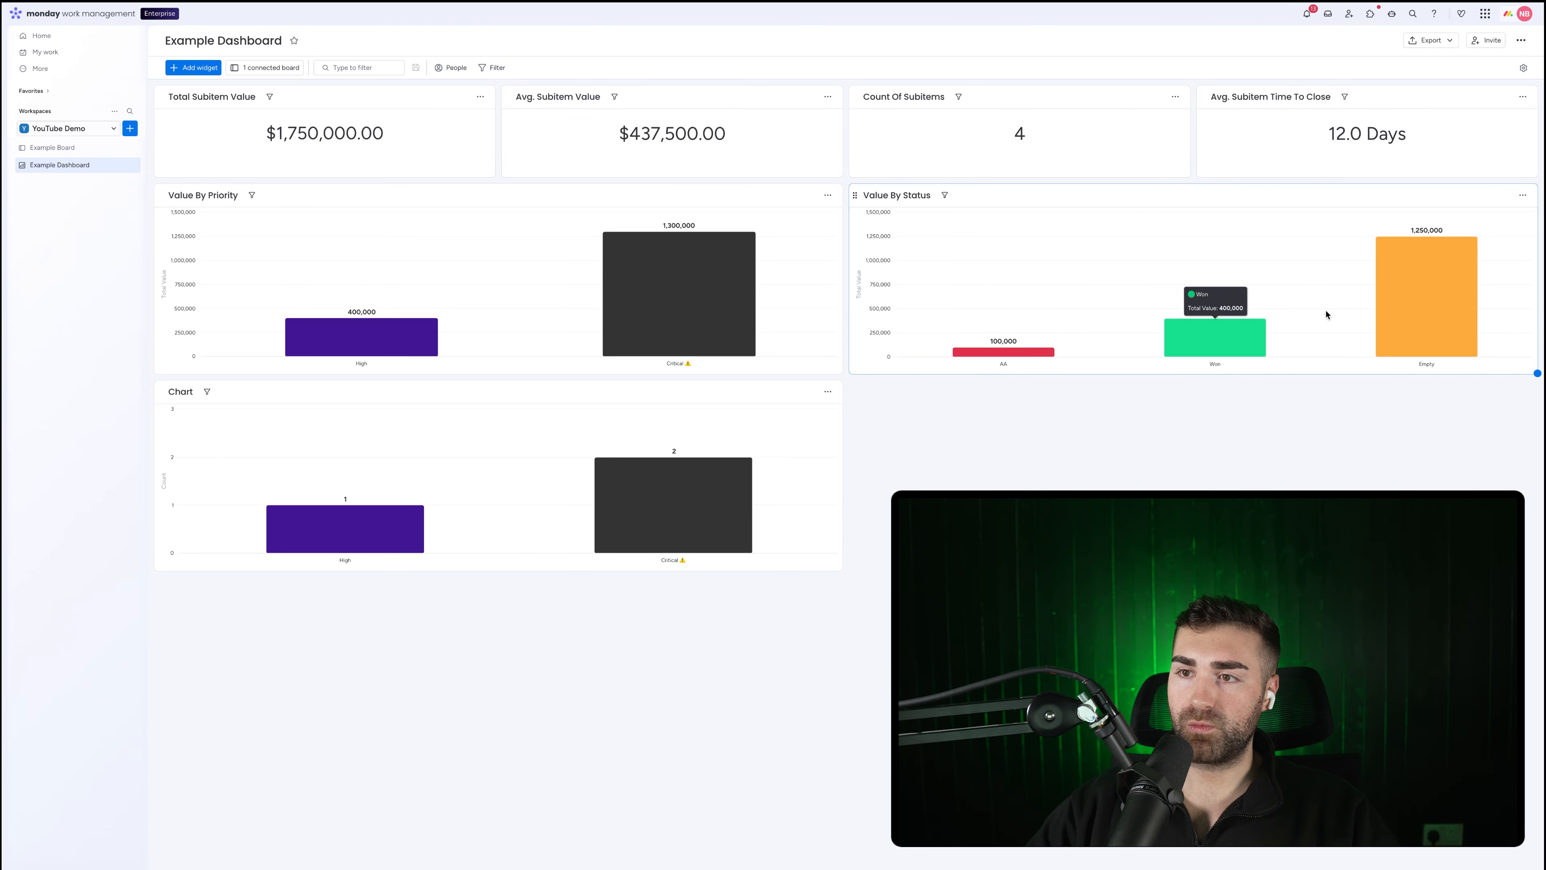
mouse_move(1437, 276)
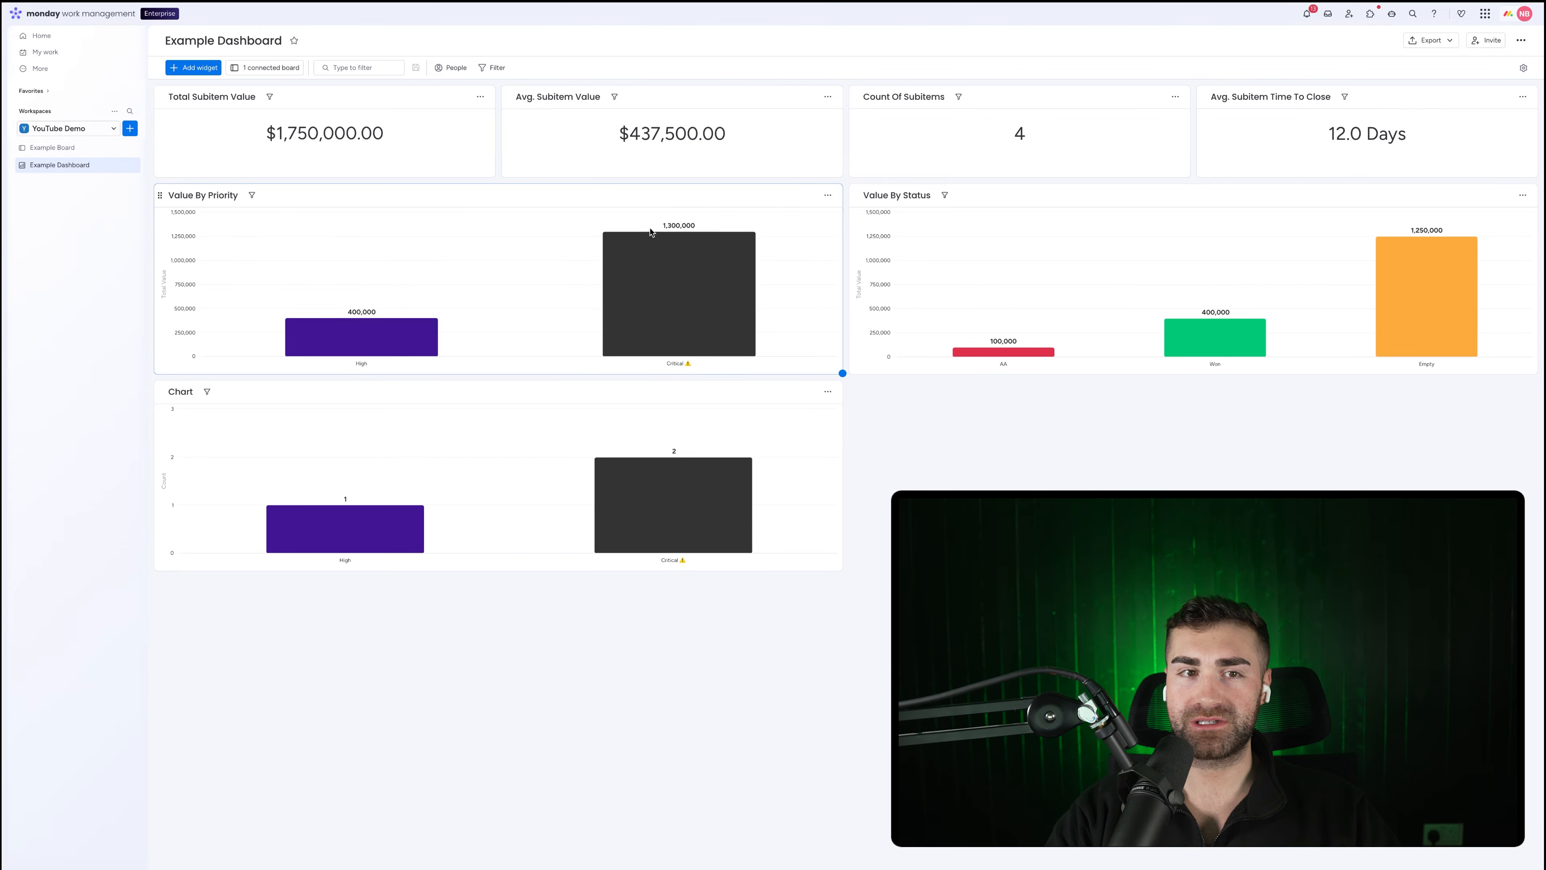
Expand Item 3 on the Example Board and add a Numbers column named Effort to its subitems.
click(68, 149)
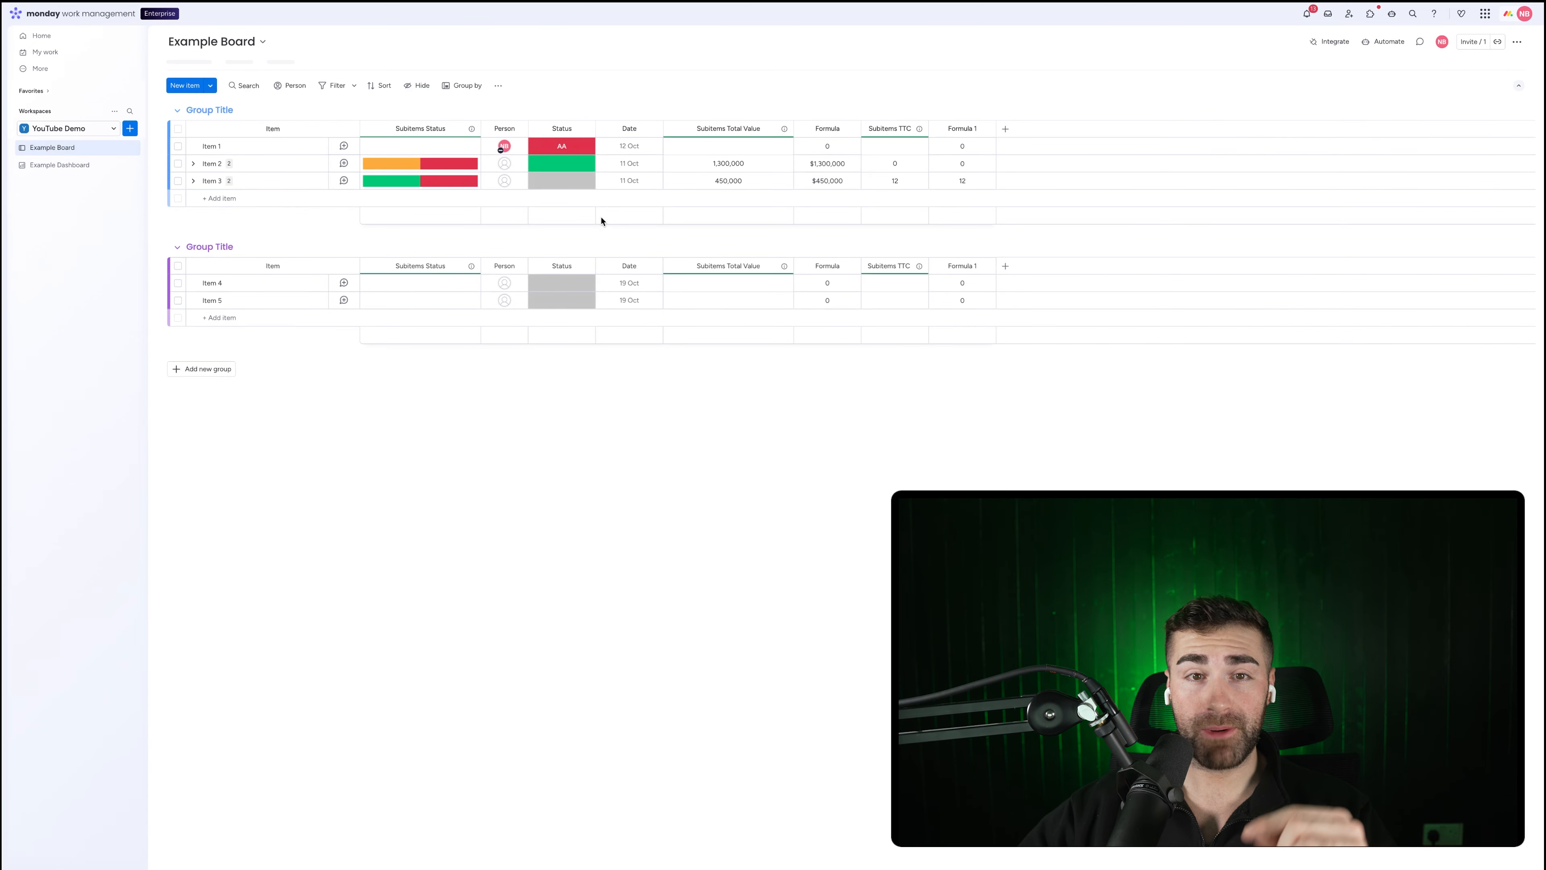
click(193, 179)
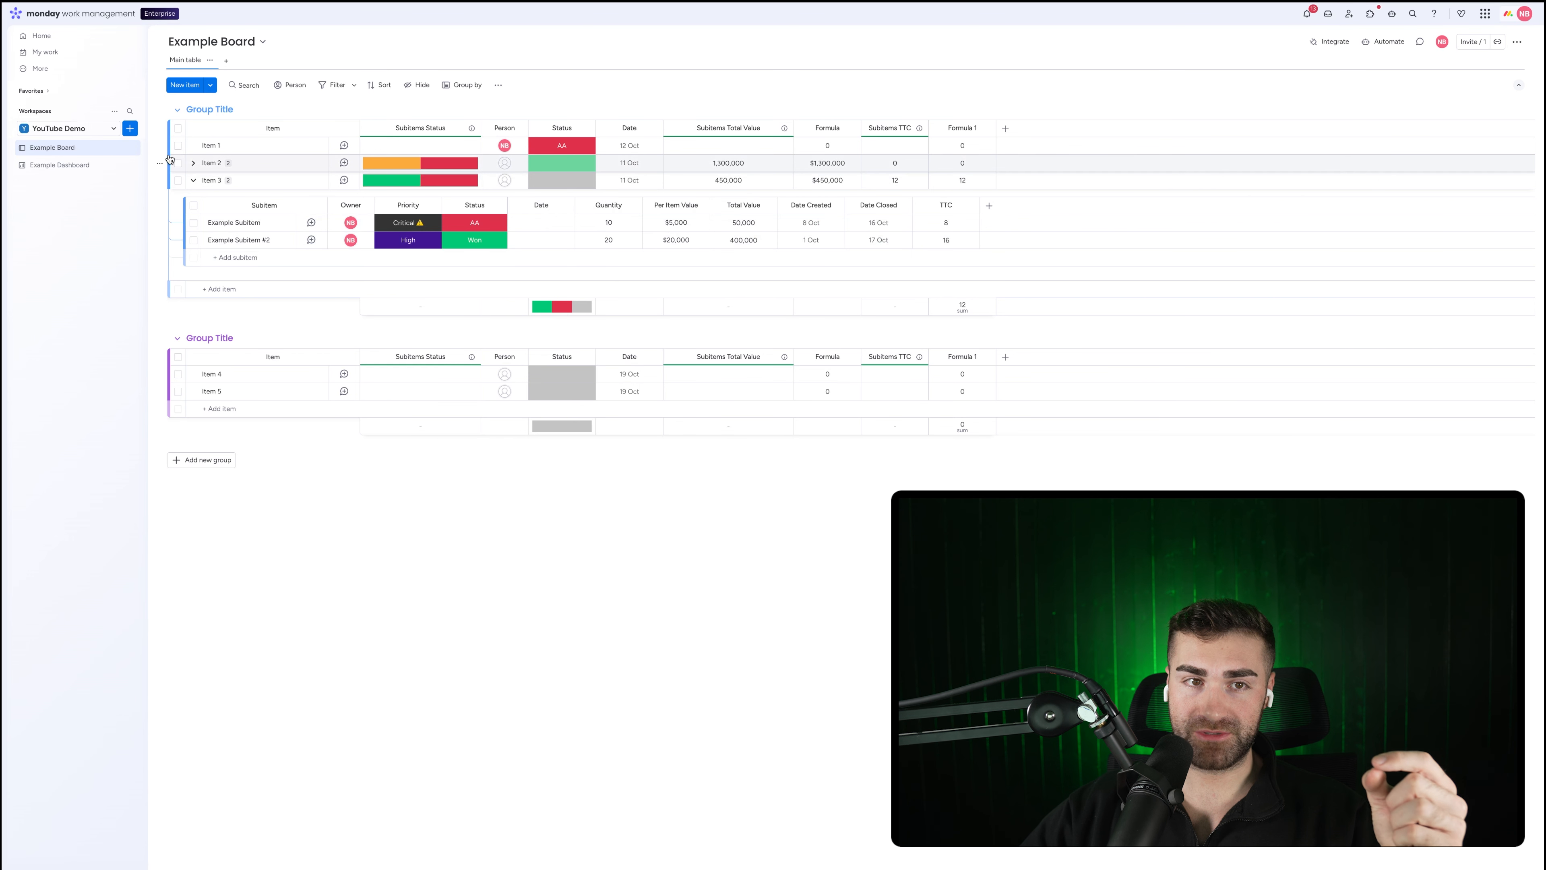
click(194, 181)
click(194, 181)
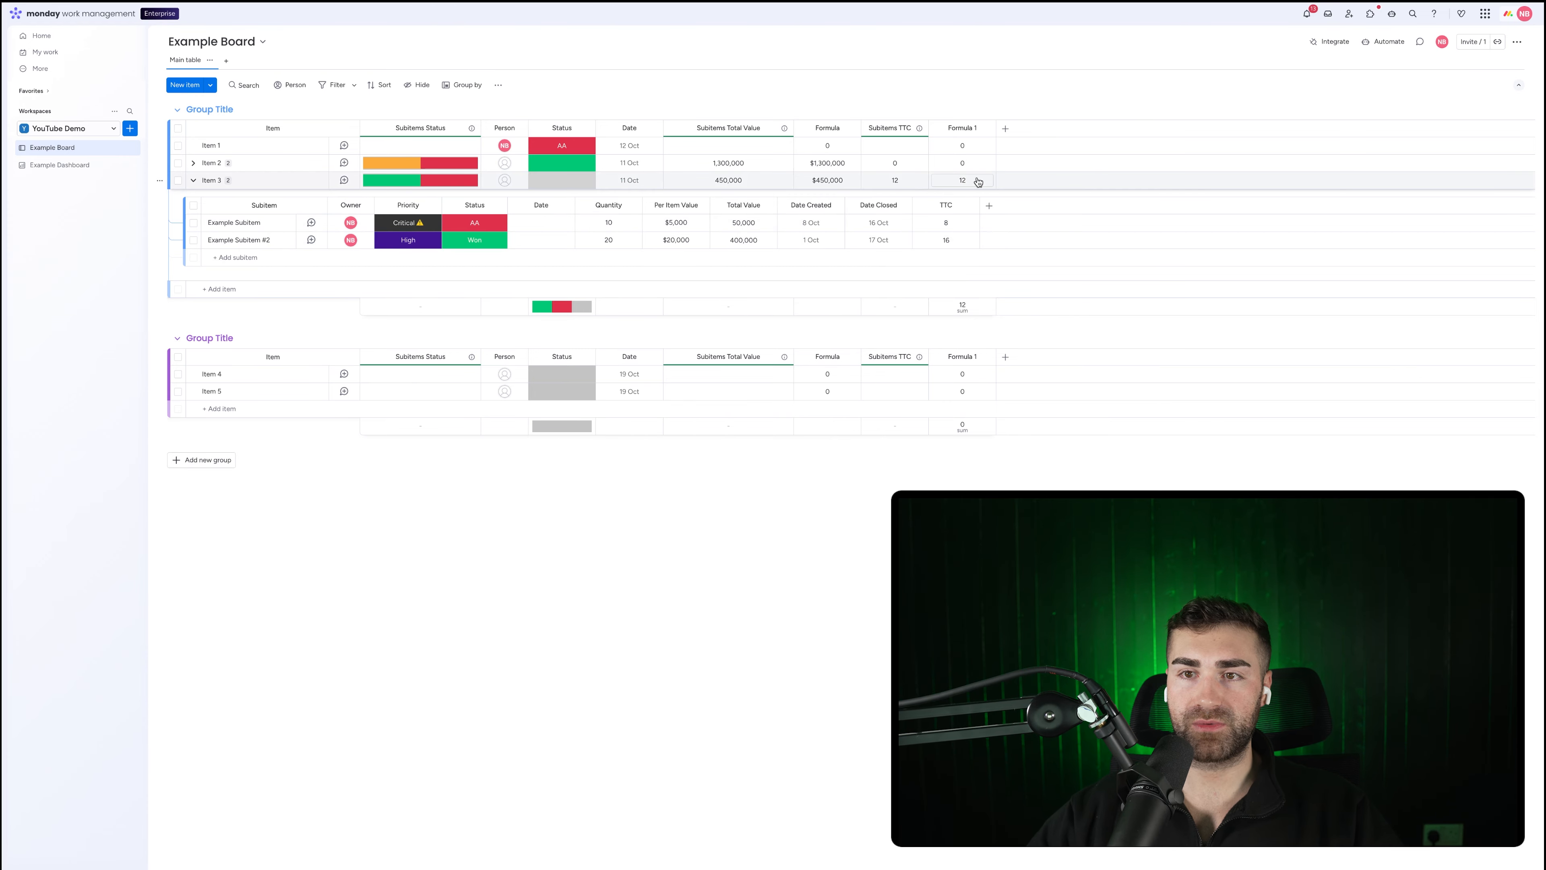
click(990, 207)
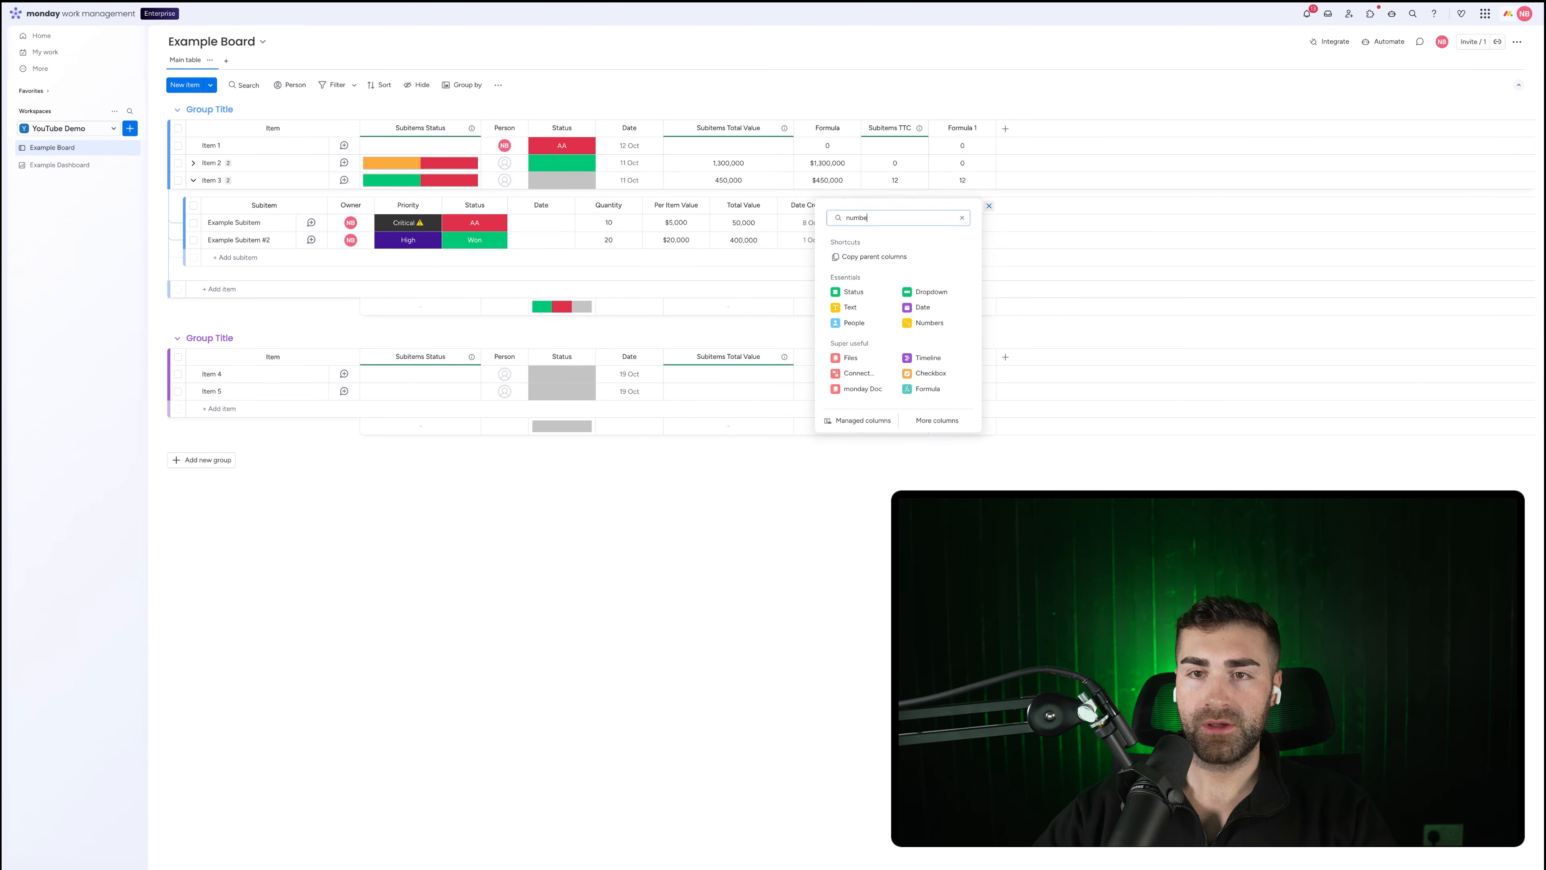
click(894, 260)
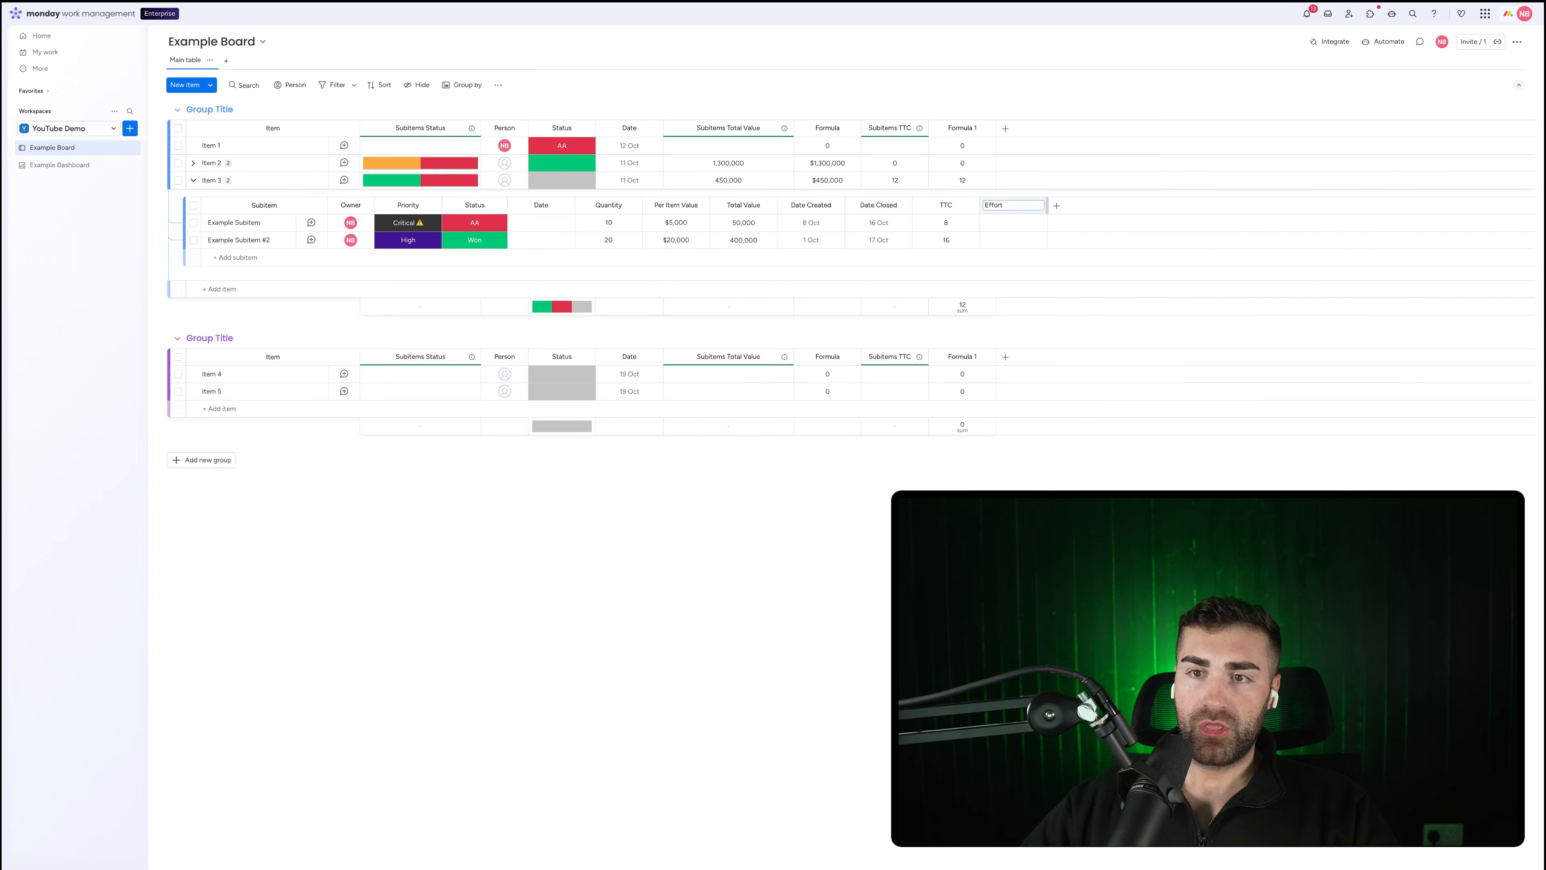
Set Effort to 3 for Example Subitem #2 and to 1 for Example Subitem.
click(1022, 240)
text(3)
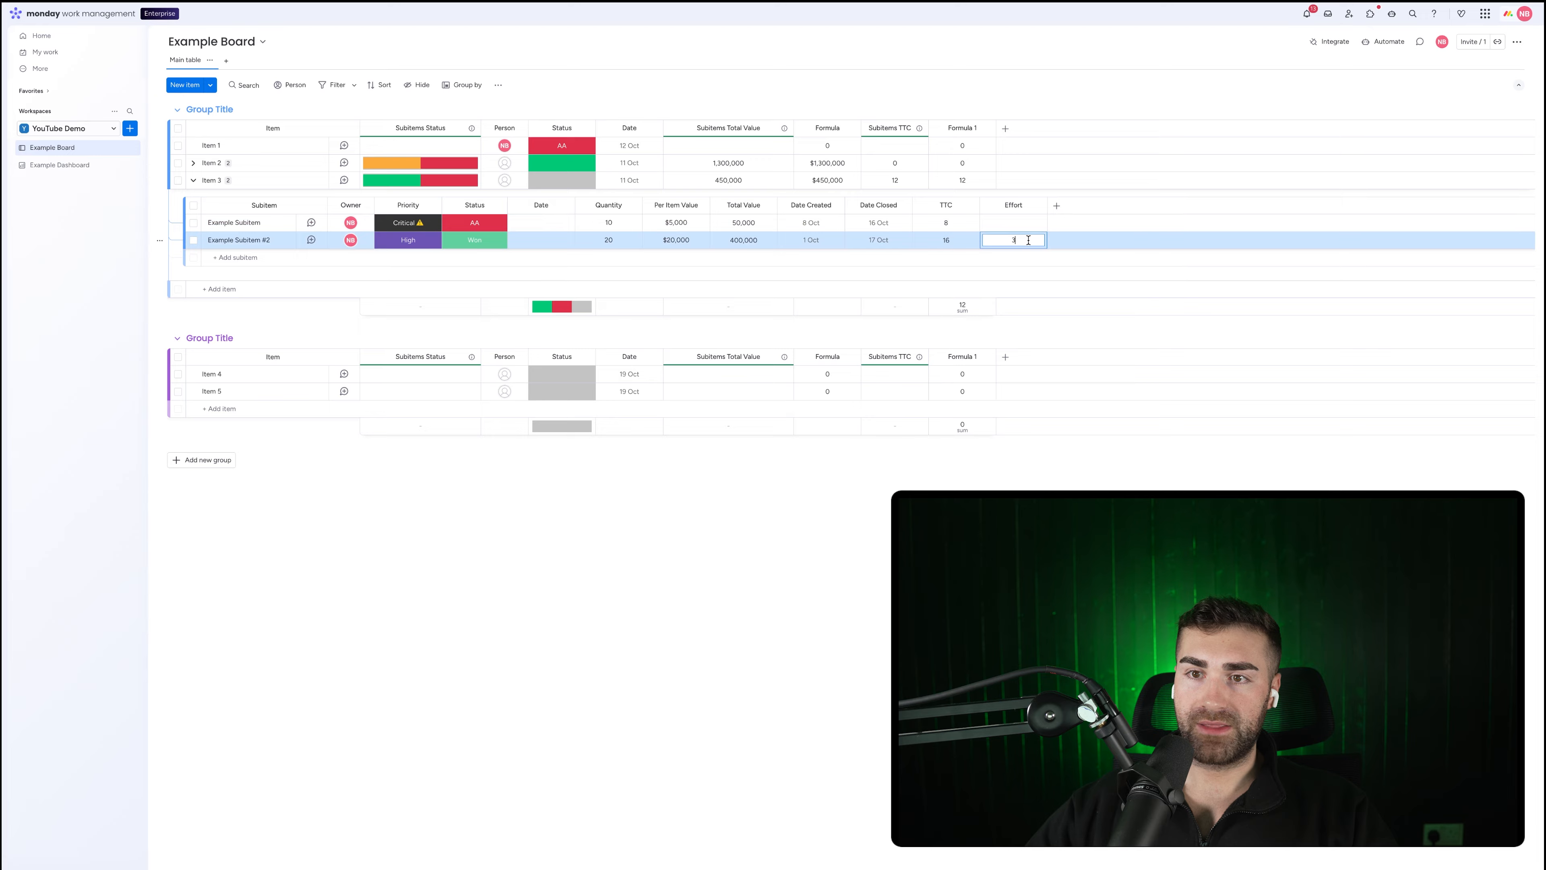
click(1025, 223)
text(1)
key(Return)
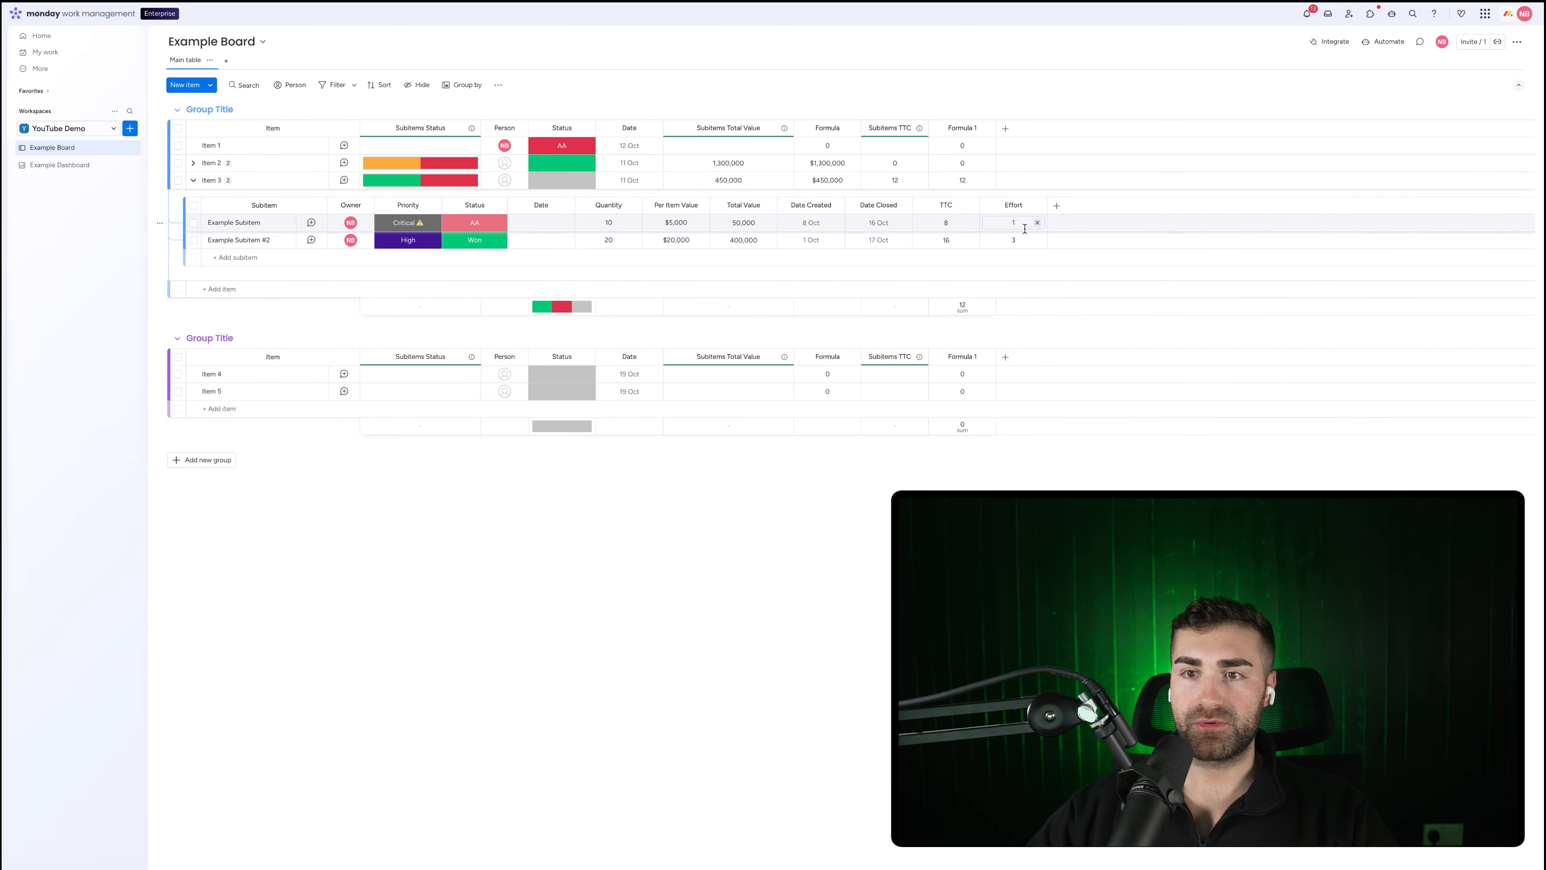
Show the subitems' Effort summary on the parent items and widen the Subitems Effort column to fit its full title.
click(1035, 210)
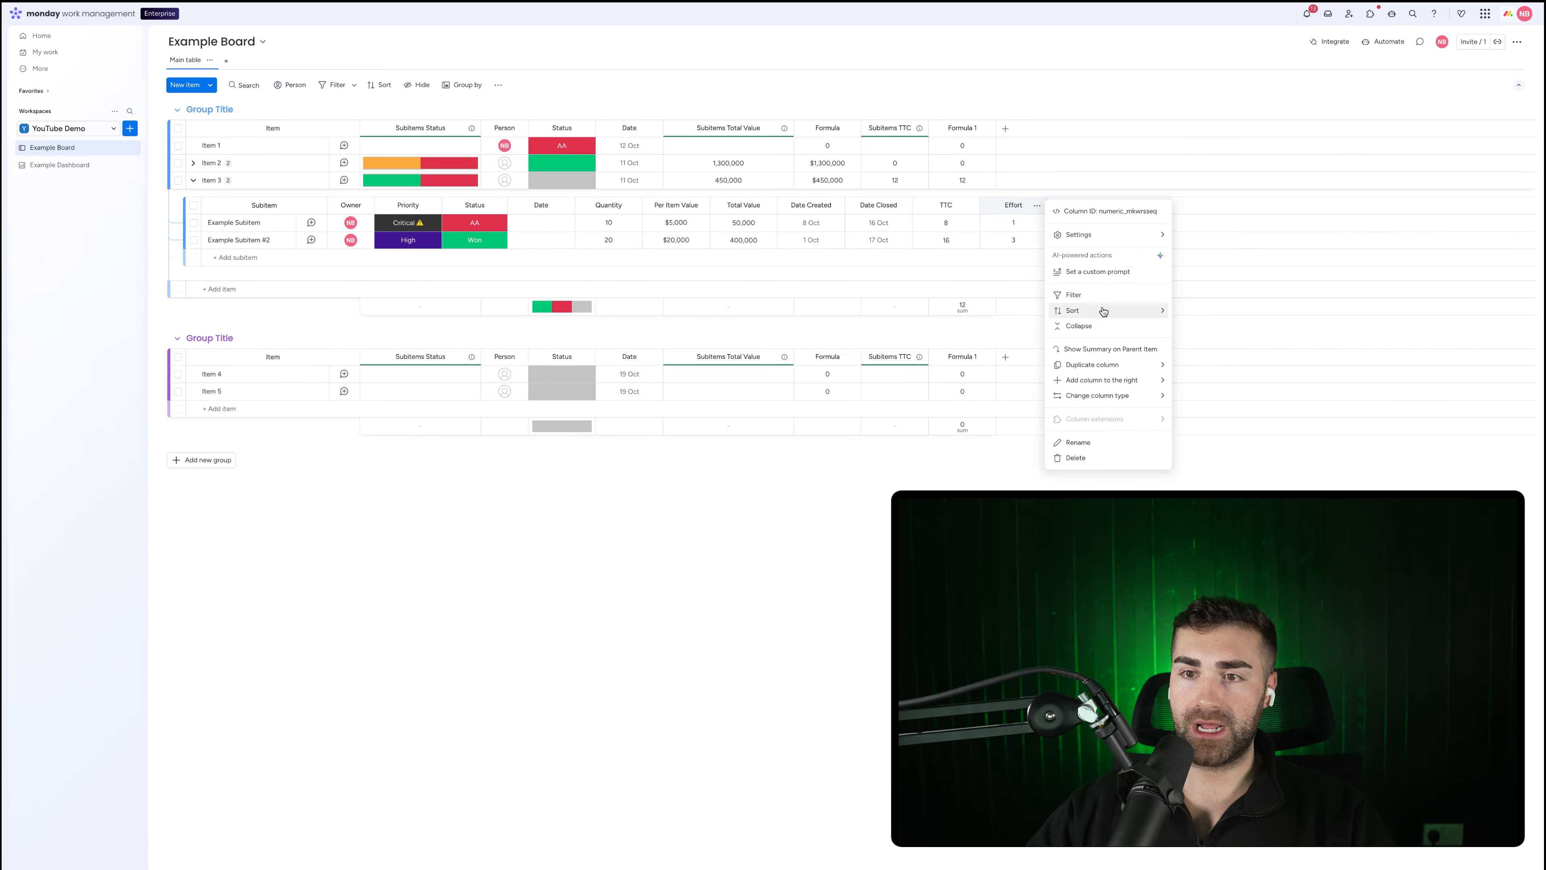
click(1097, 350)
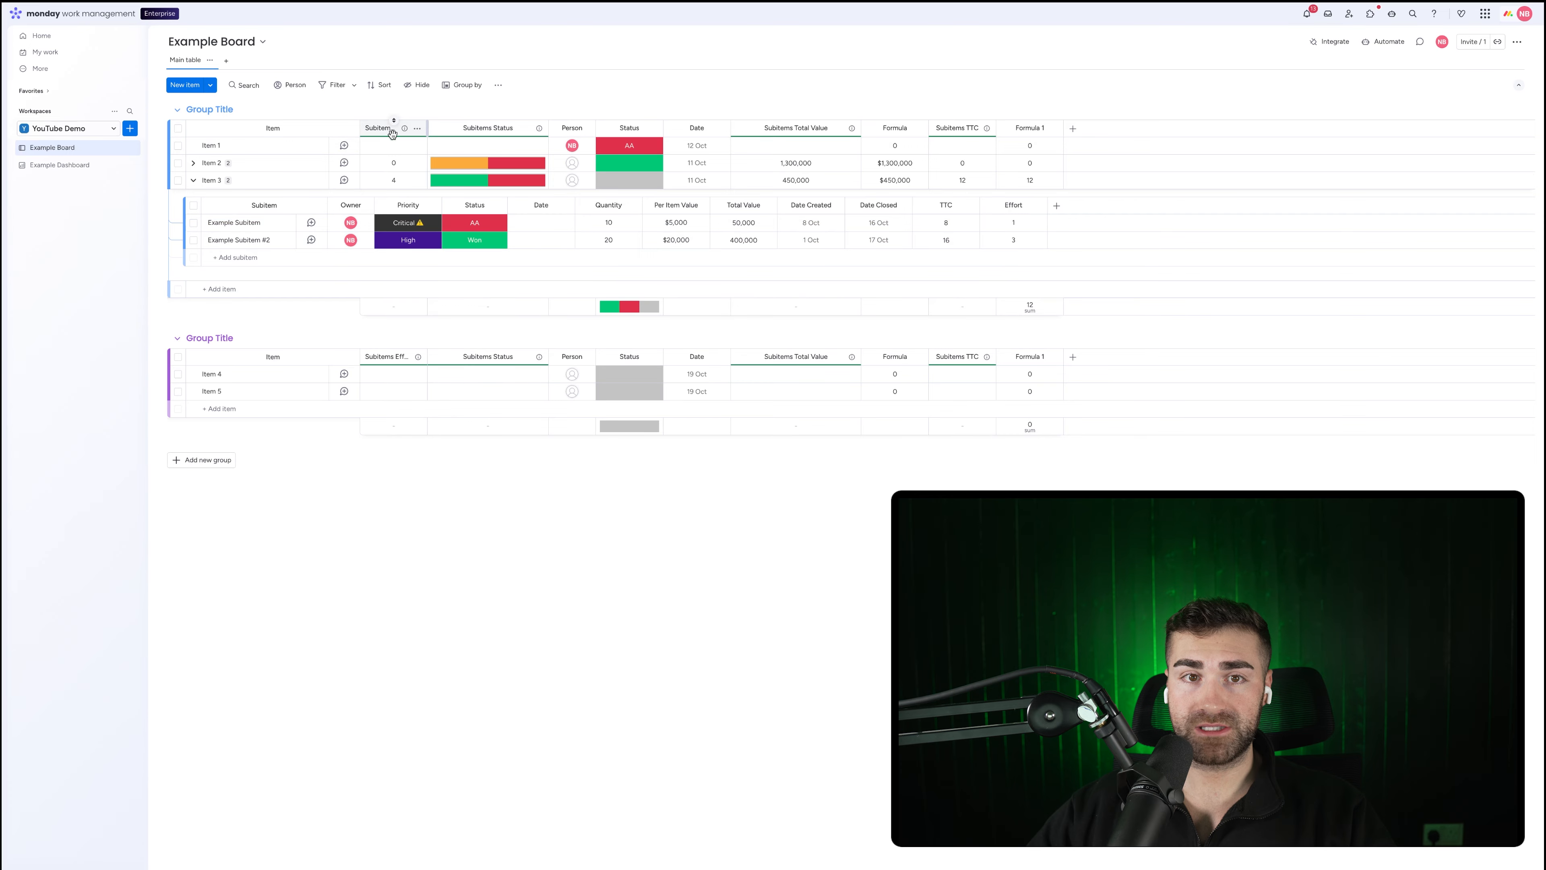
drag(427, 128, 473, 128)
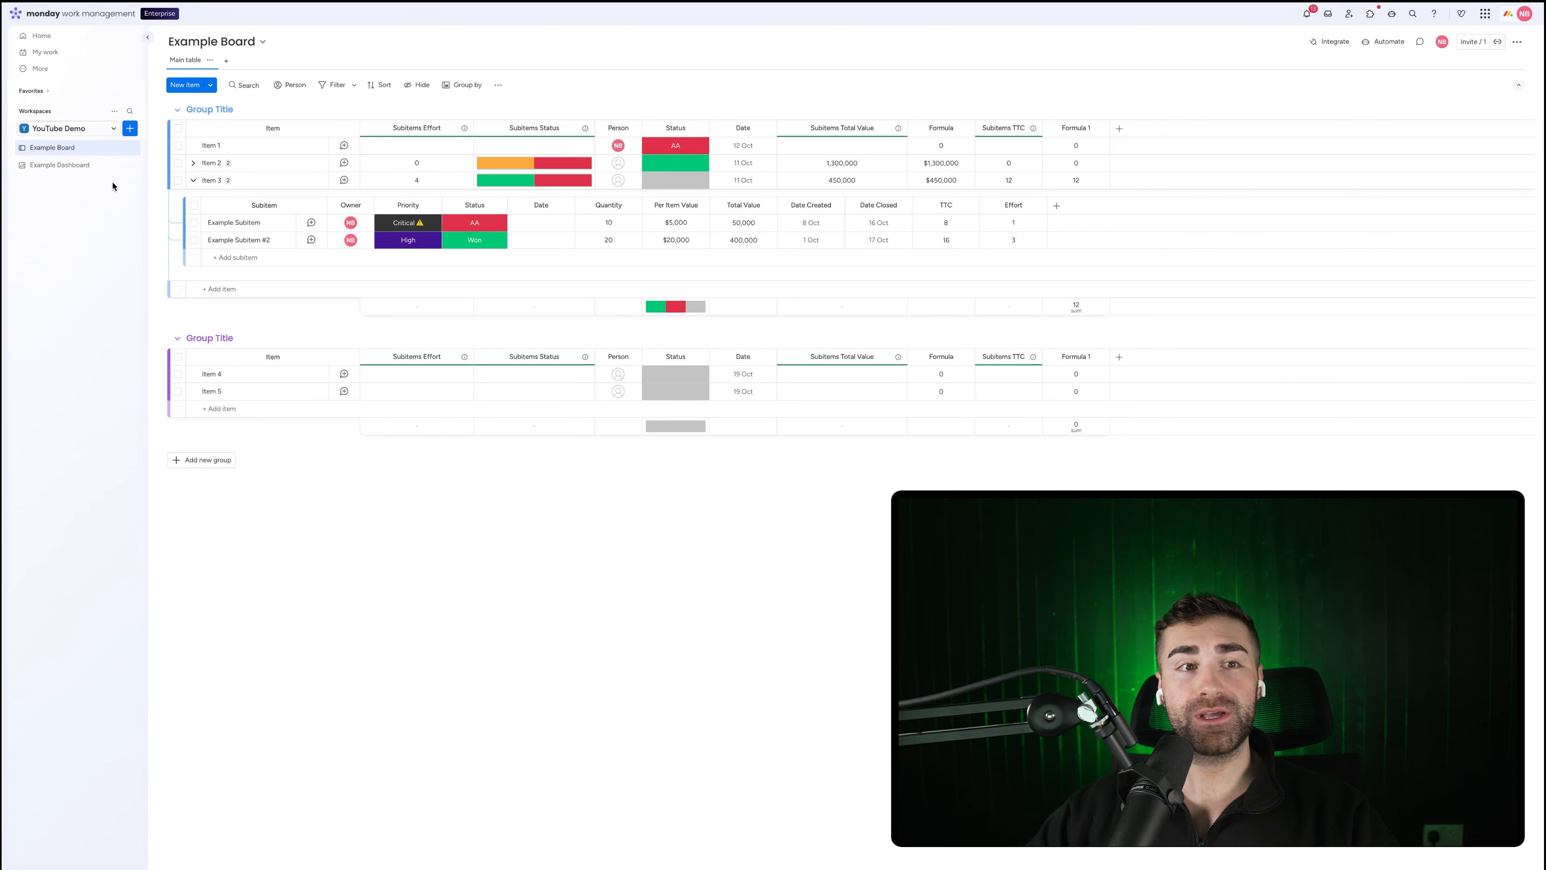
Look over the Example Dashboard, return to the Example Board and expand Item 3 to view its subitem columns.
click(67, 165)
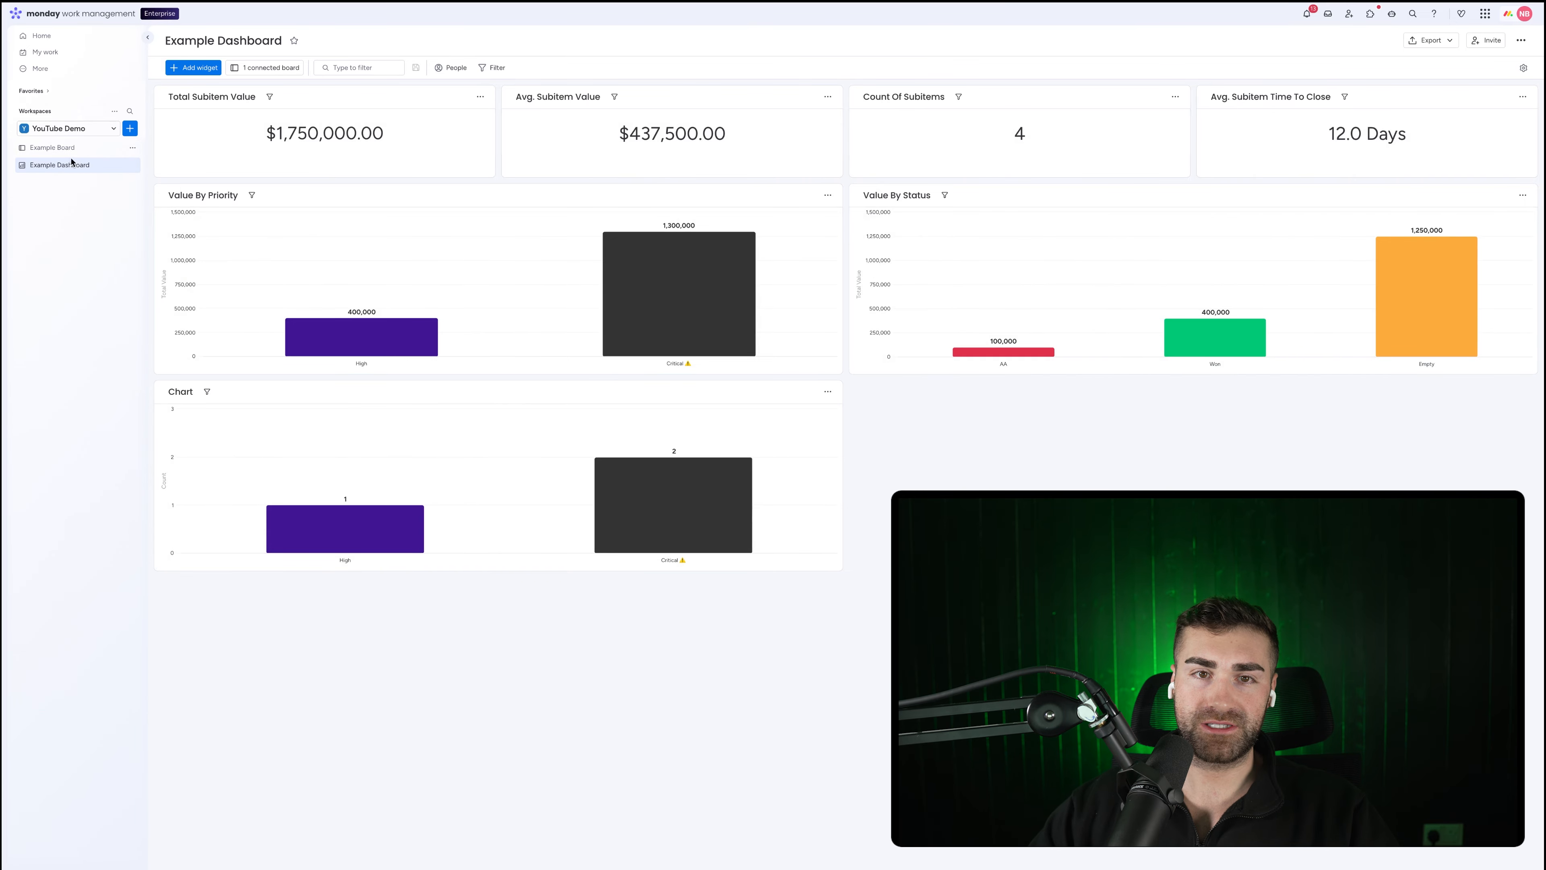
click(61, 147)
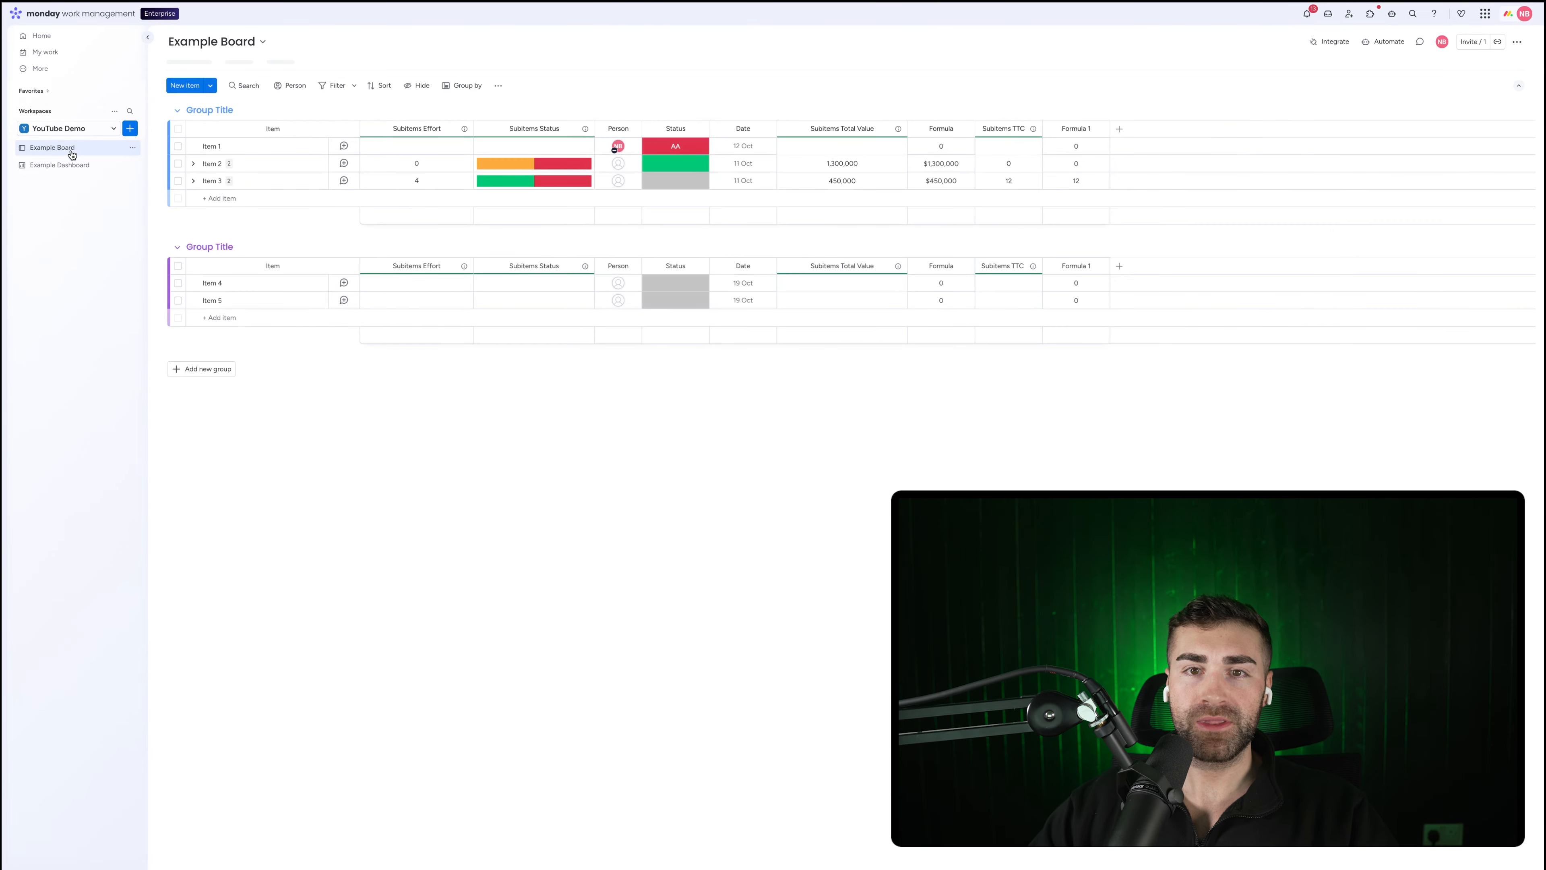
click(193, 181)
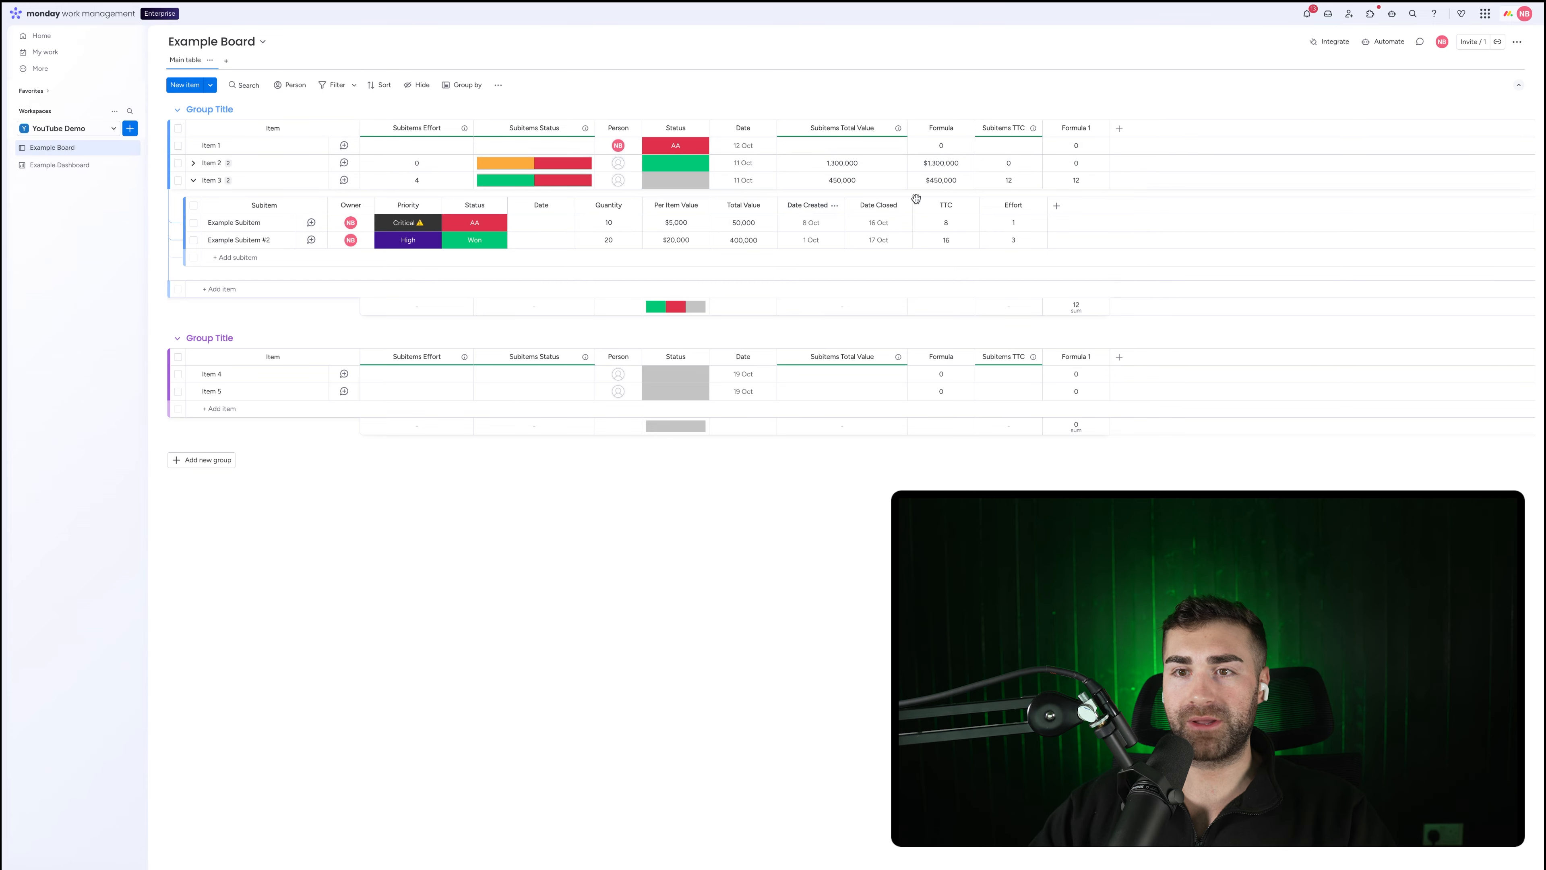